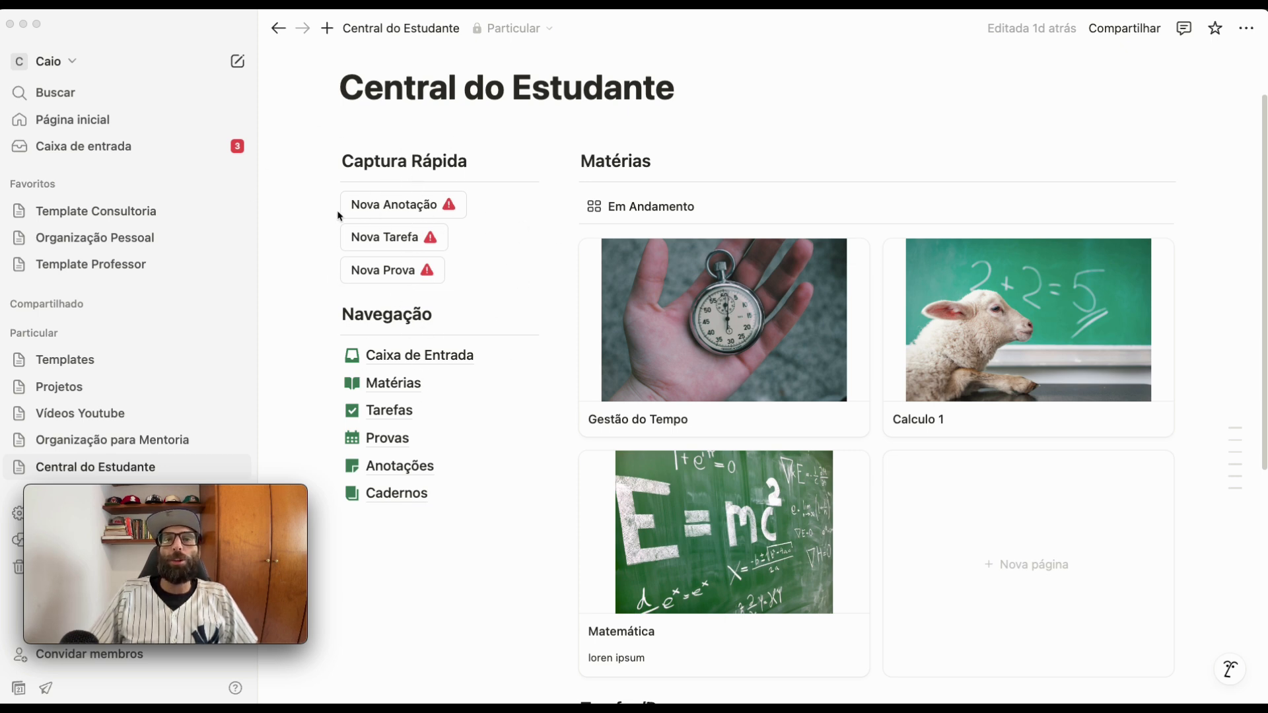
Look over the Central do Estudante page and check the Matérias page from its navigation list
scroll(436, 350, "down", 1)
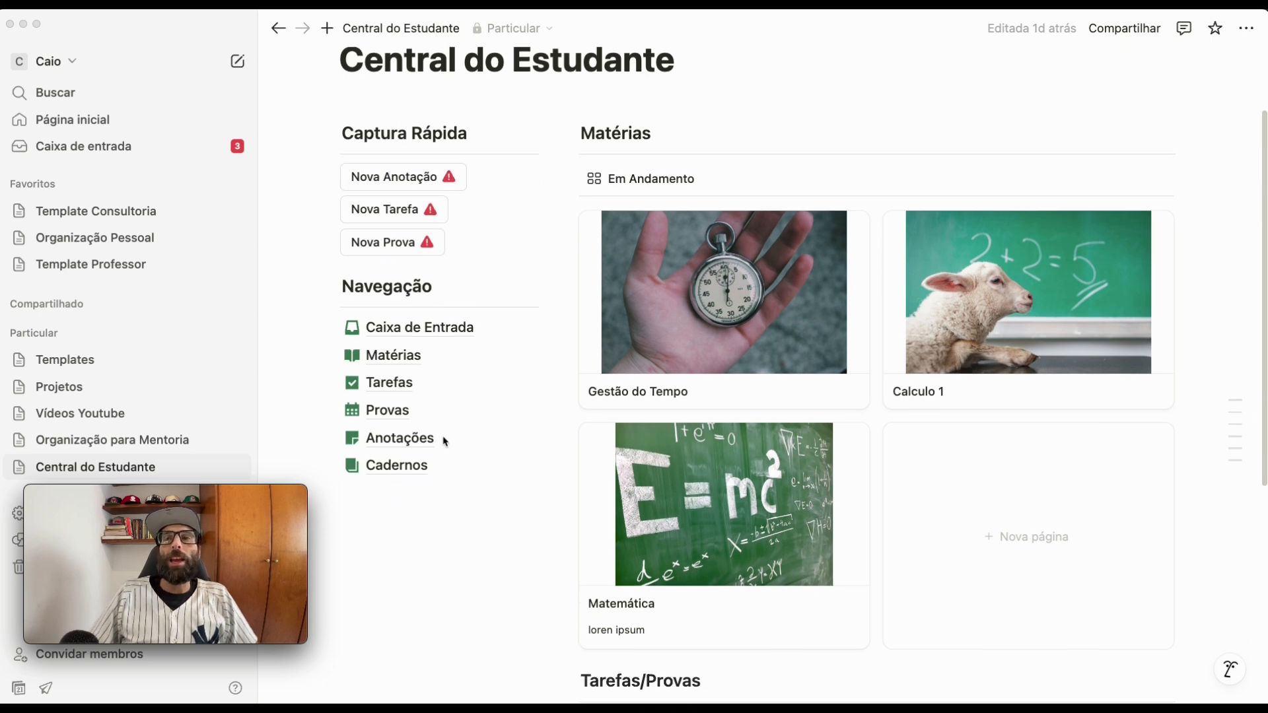
left_click(423, 562)
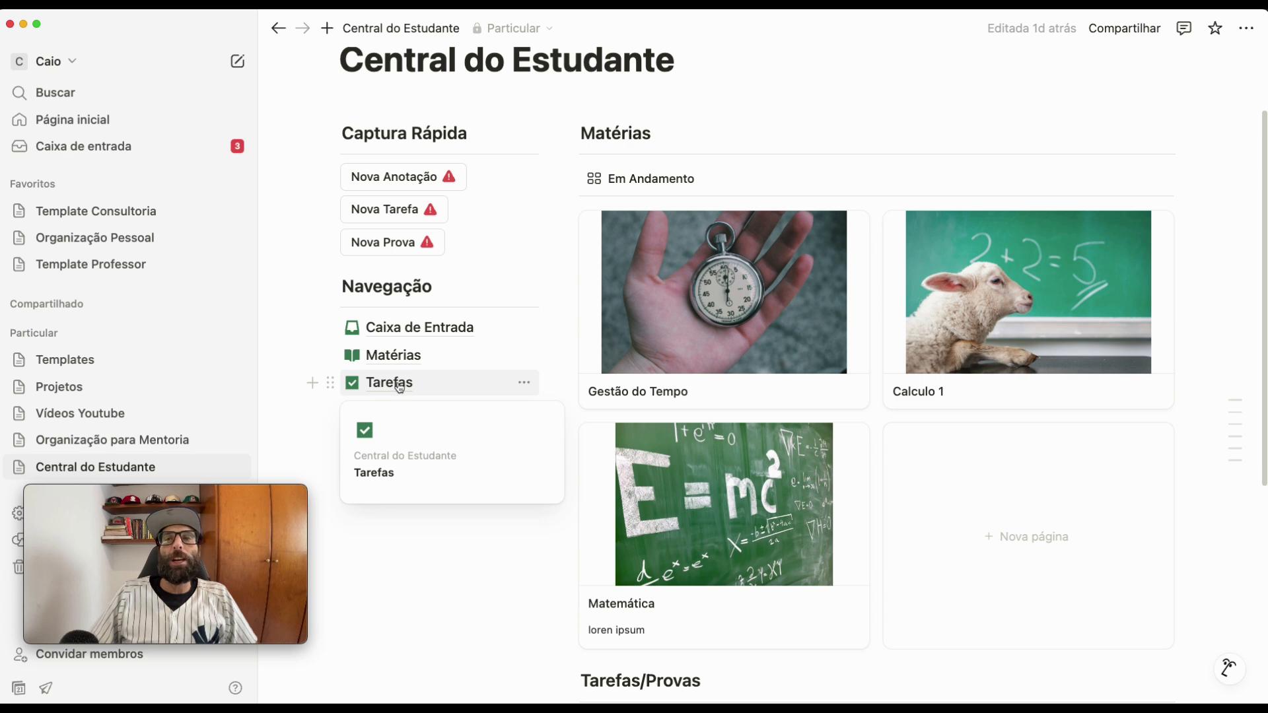
mouse_move(405, 417)
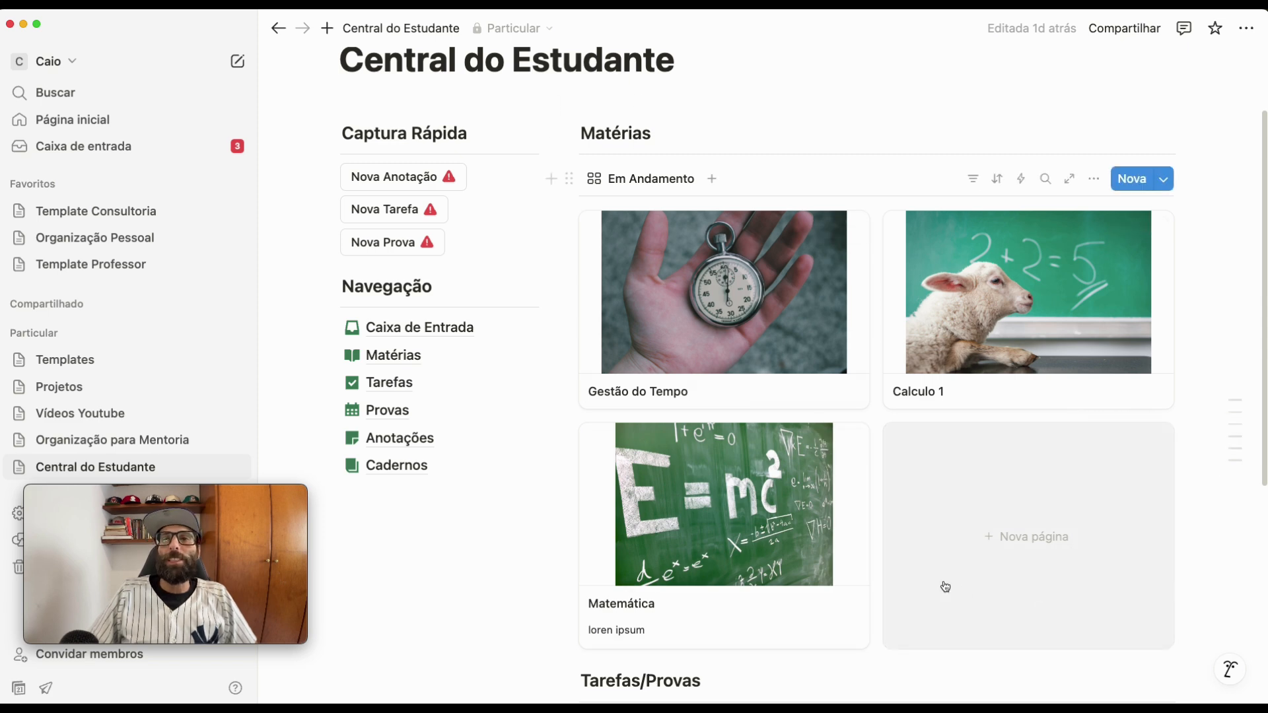
left_click(393, 356)
scroll(597, 360, "down", 1)
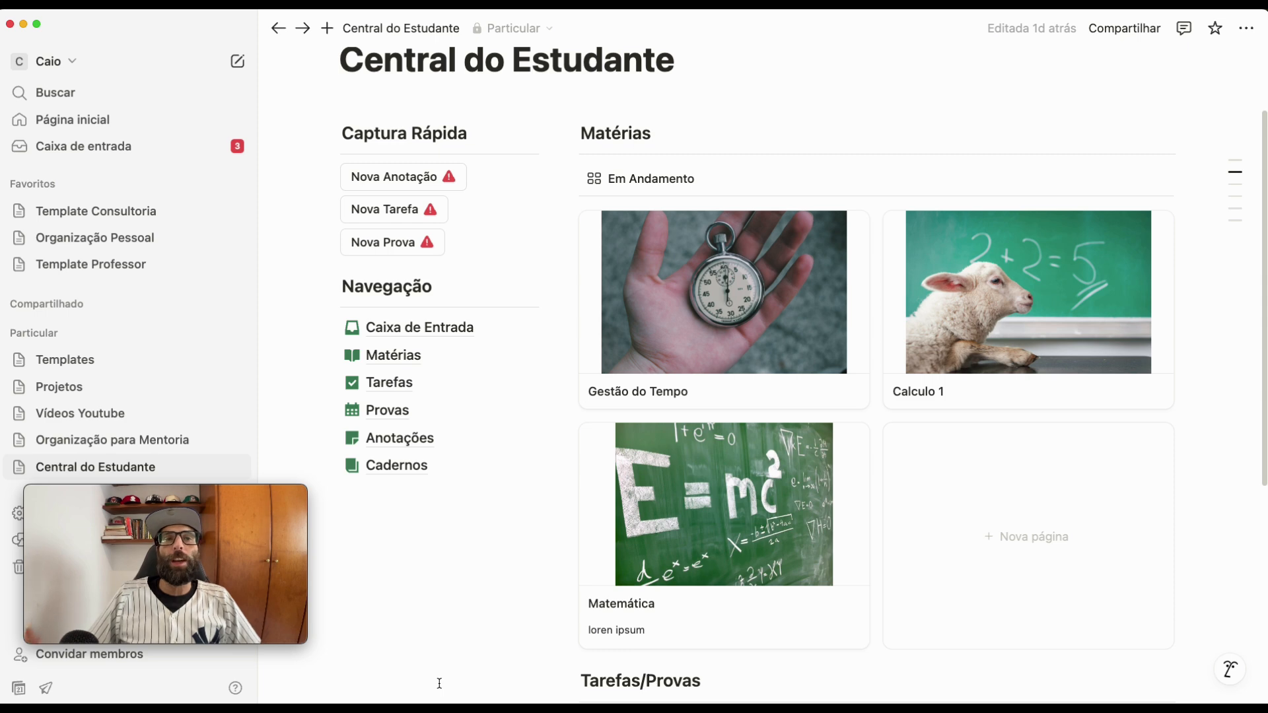
Open the Tarefas page from the Navegação list in a new tab and switch to it
left_click(400, 385, "super")
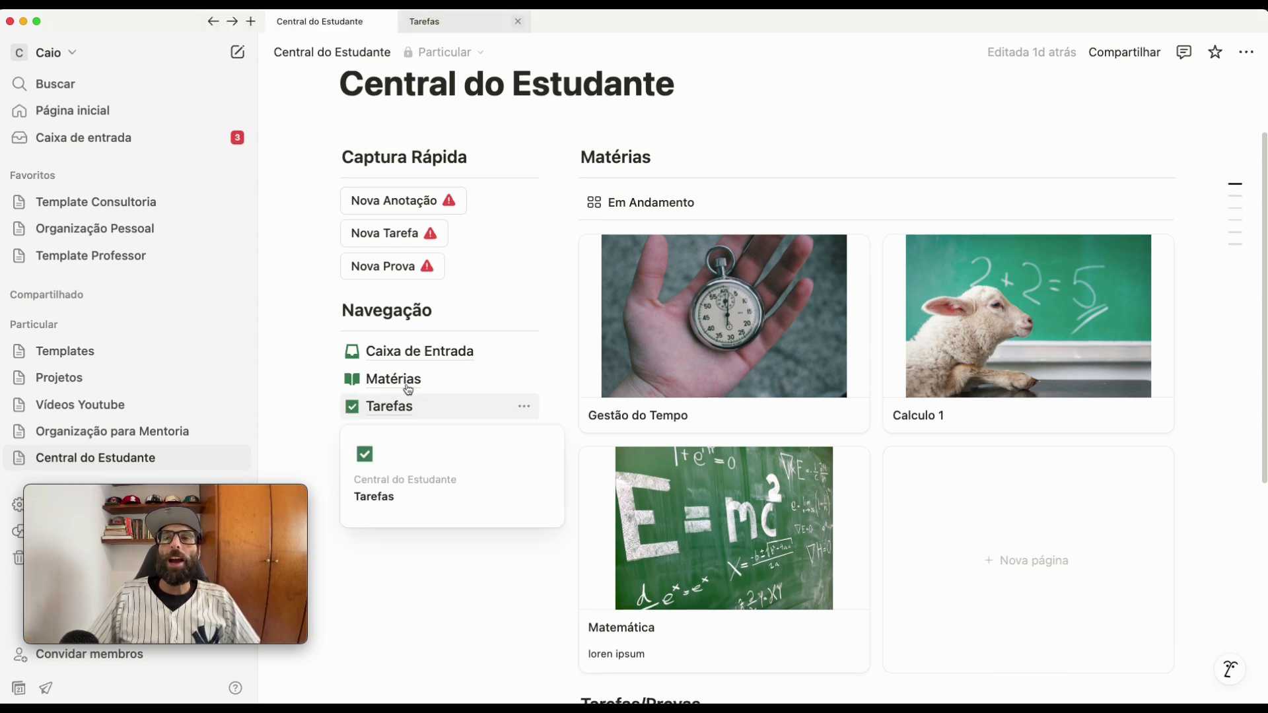
left_click(434, 26)
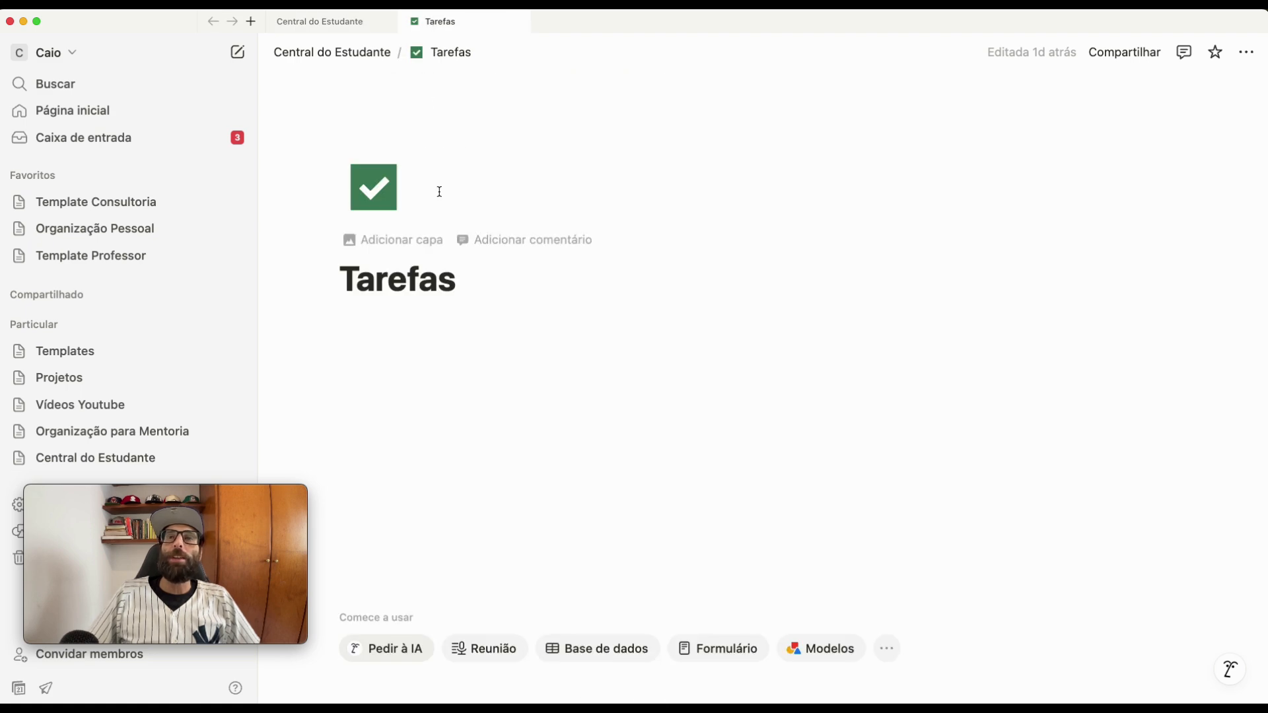
Insert a list view (Visualização em lista) below the Tarefas title, based on a new empty database
left_click(416, 341)
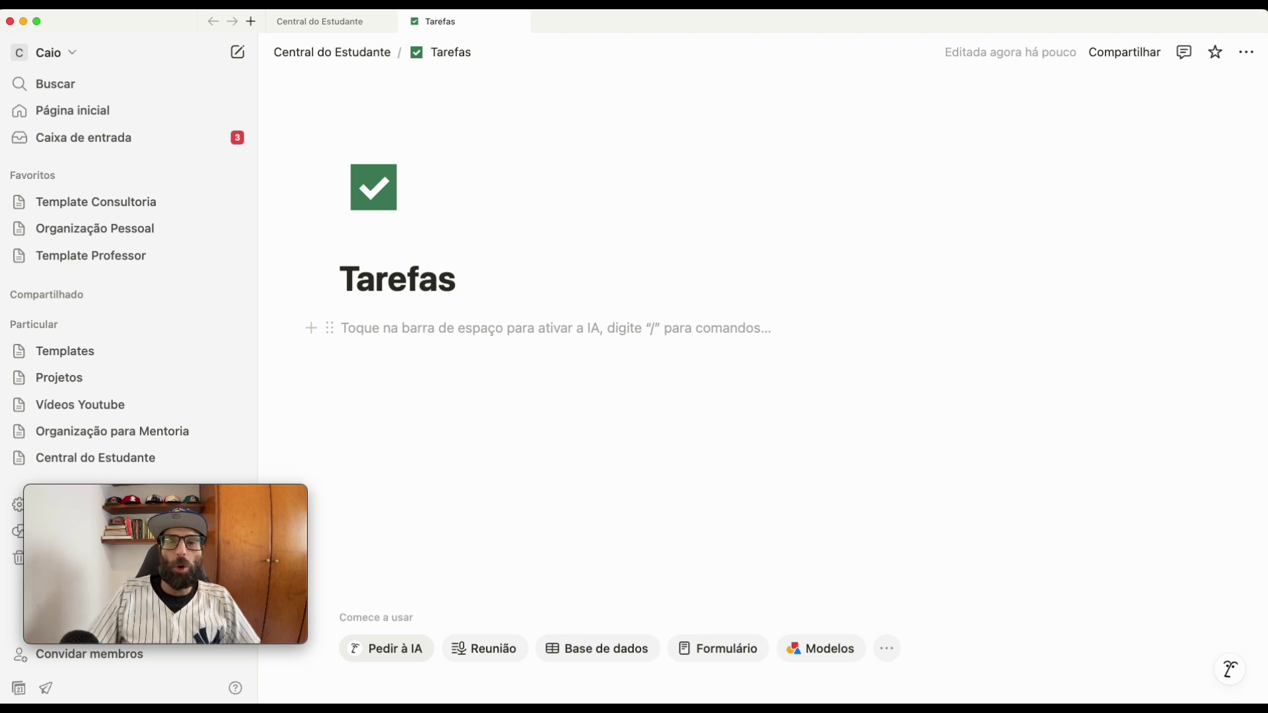
type("/")
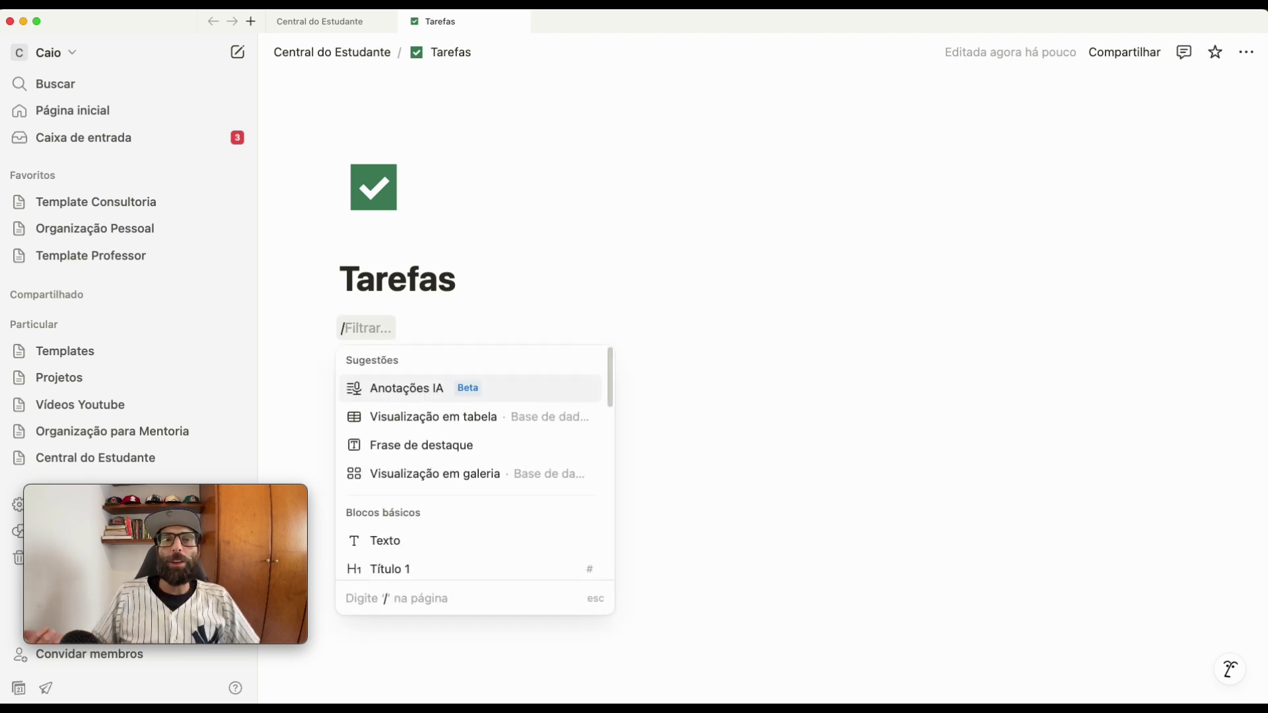
type("visu")
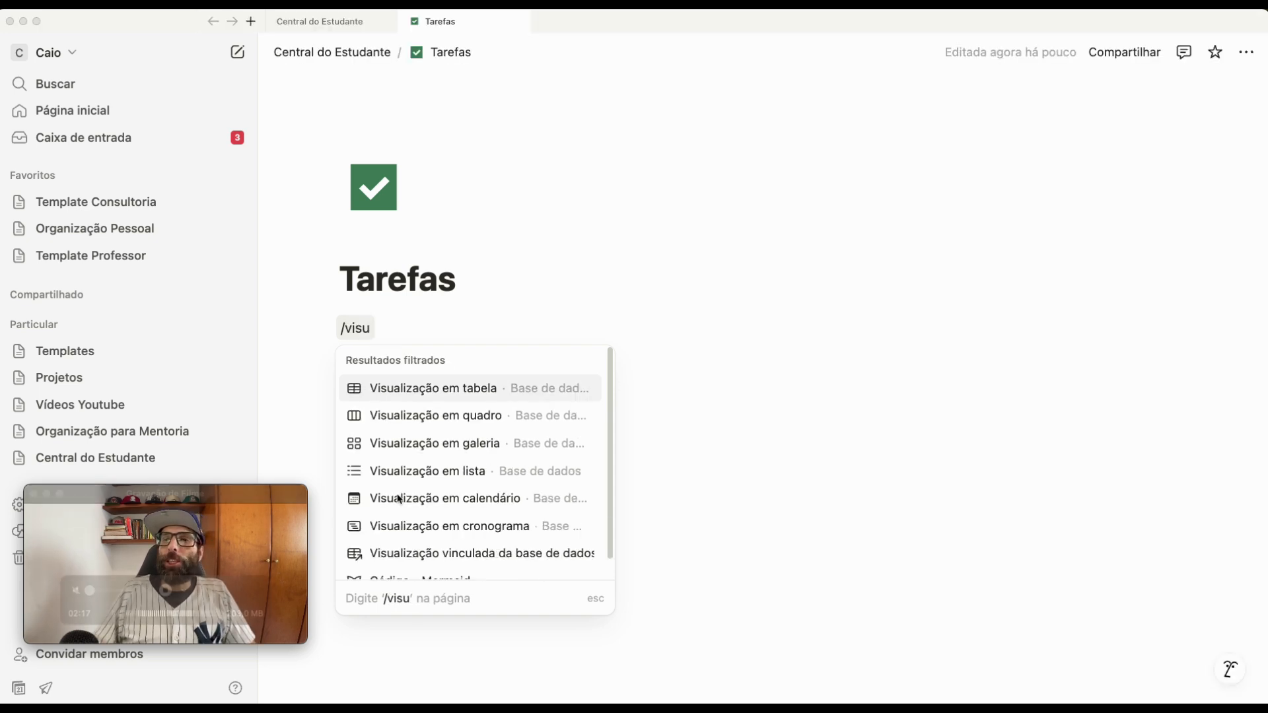
scroll(496, 424, "down", 1)
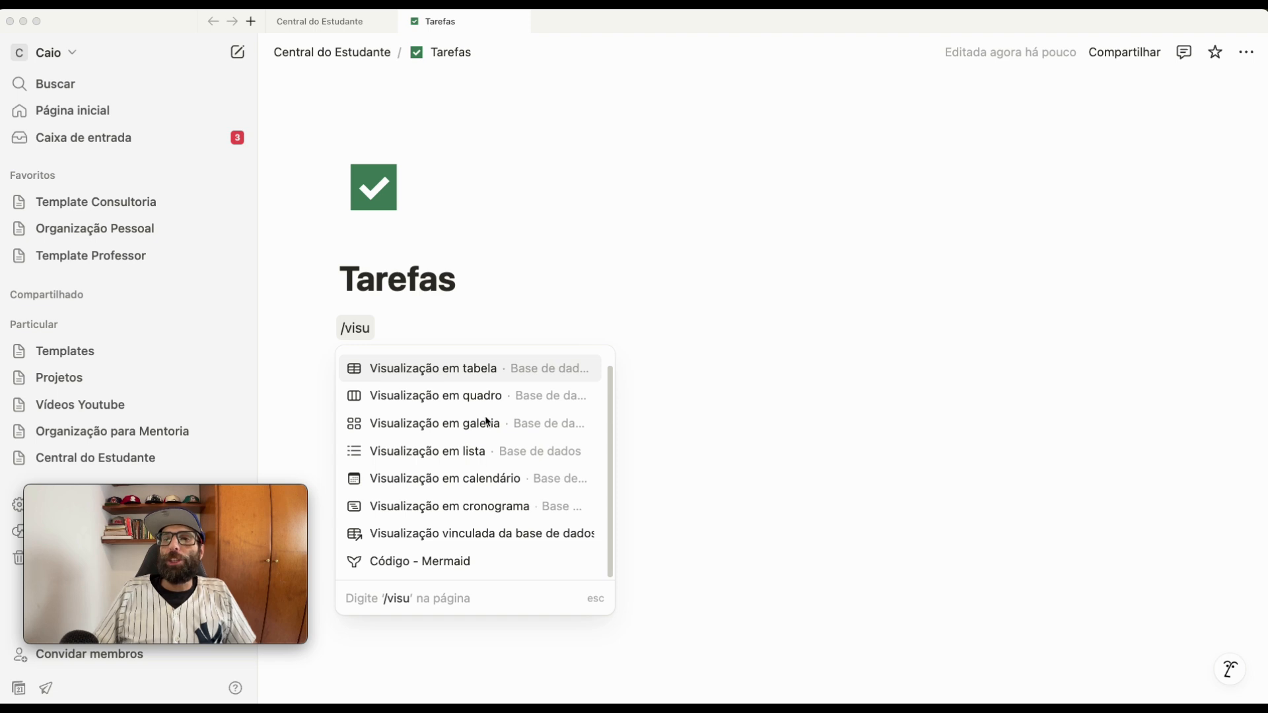
left_click(444, 456)
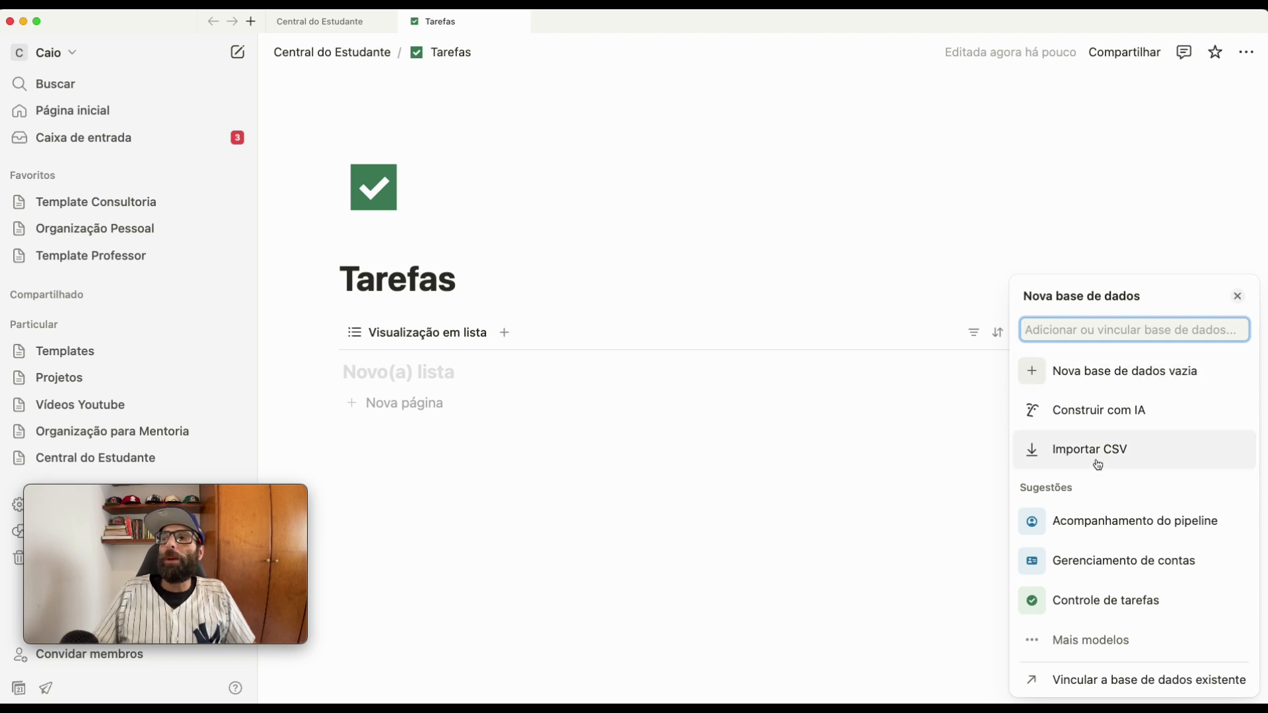
mouse_move(1087, 534)
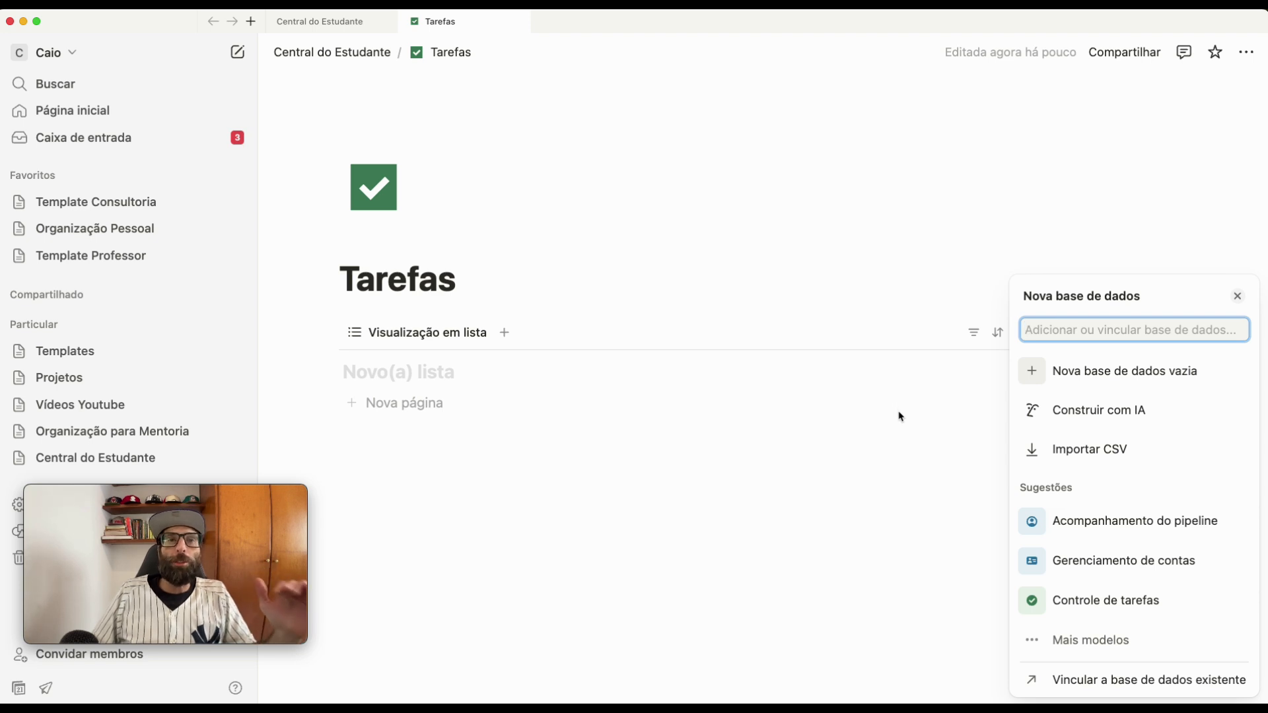
left_click(1097, 376)
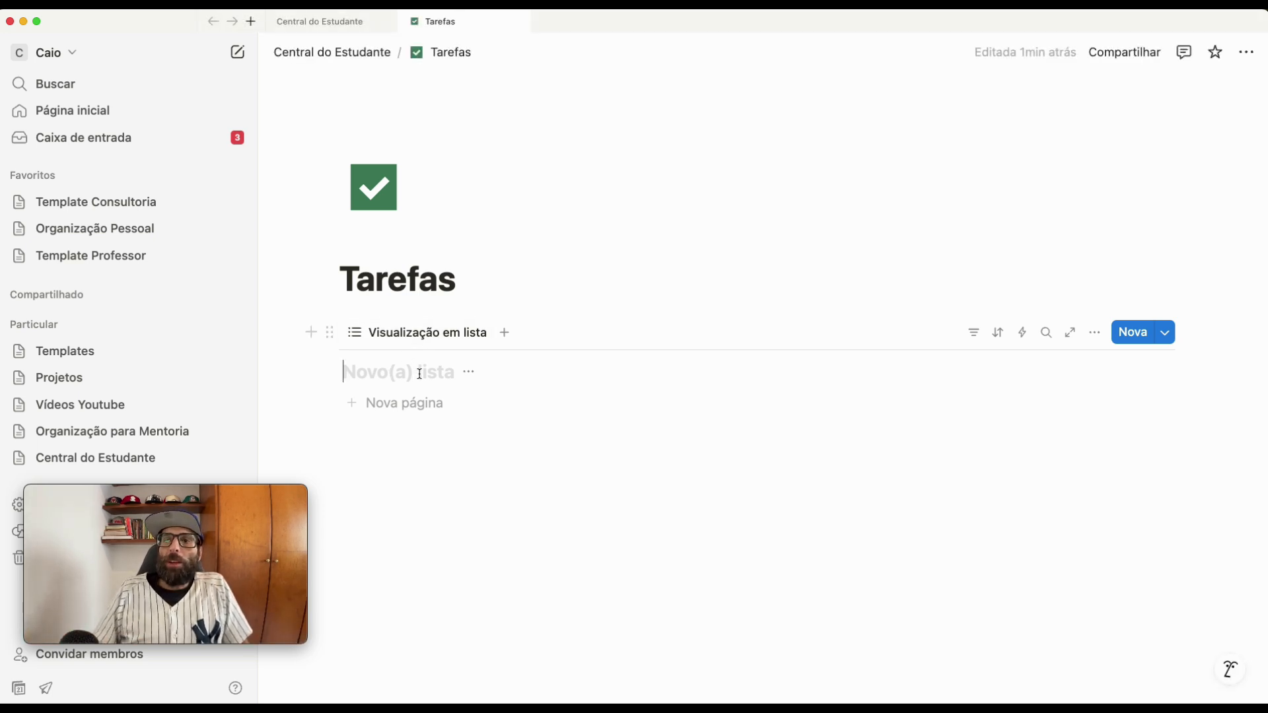
Name the new database tarefas_provas_centraldoestudante and hide its title
type("tarefa")
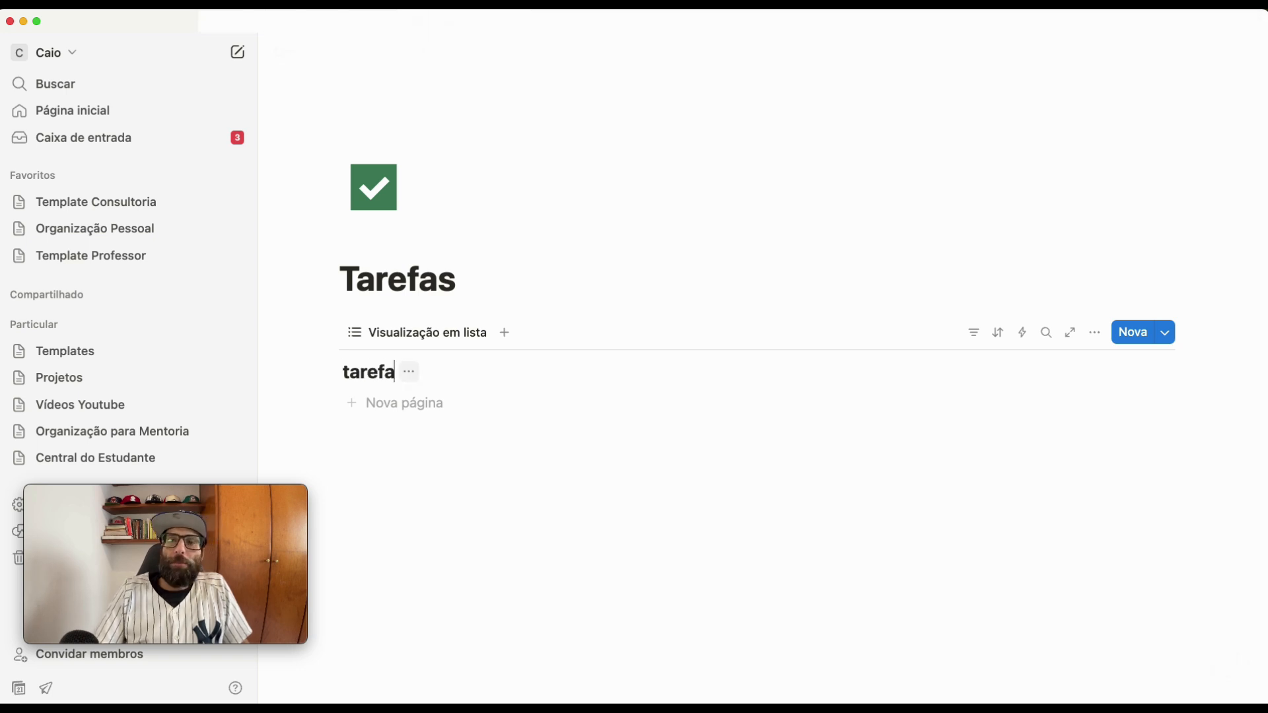
type("s_provas_centraldo")
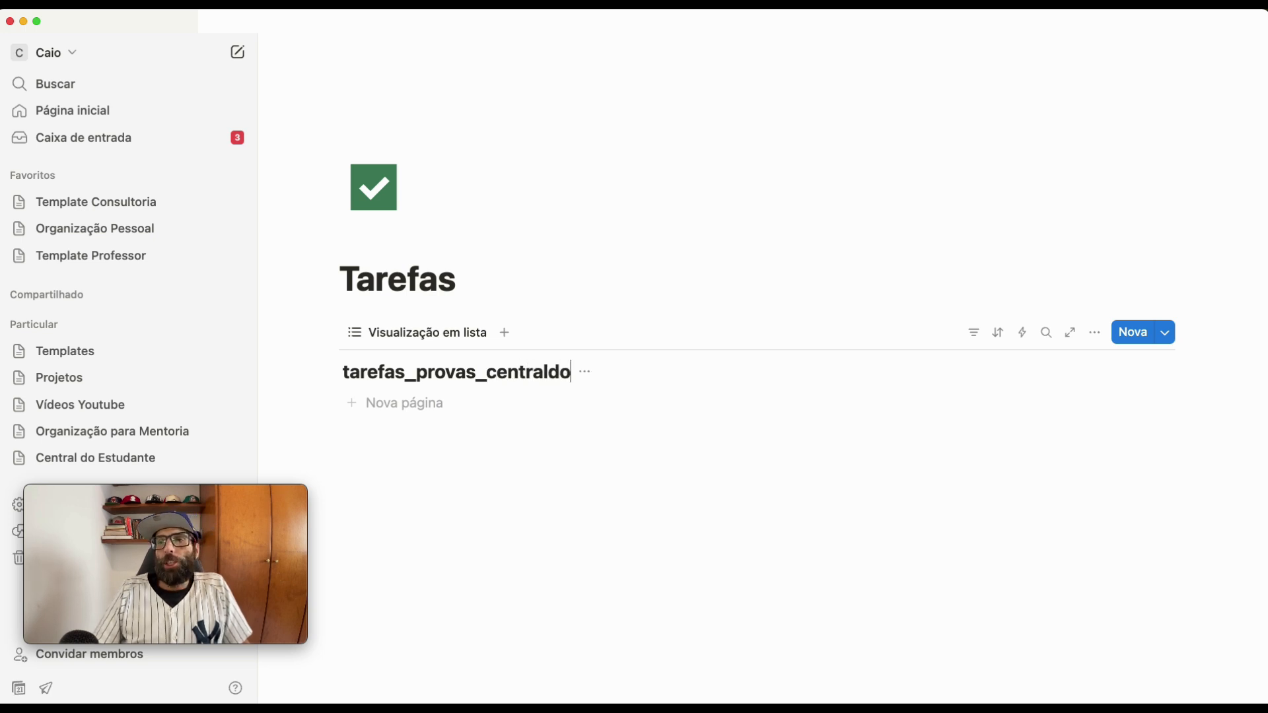
type("estudante")
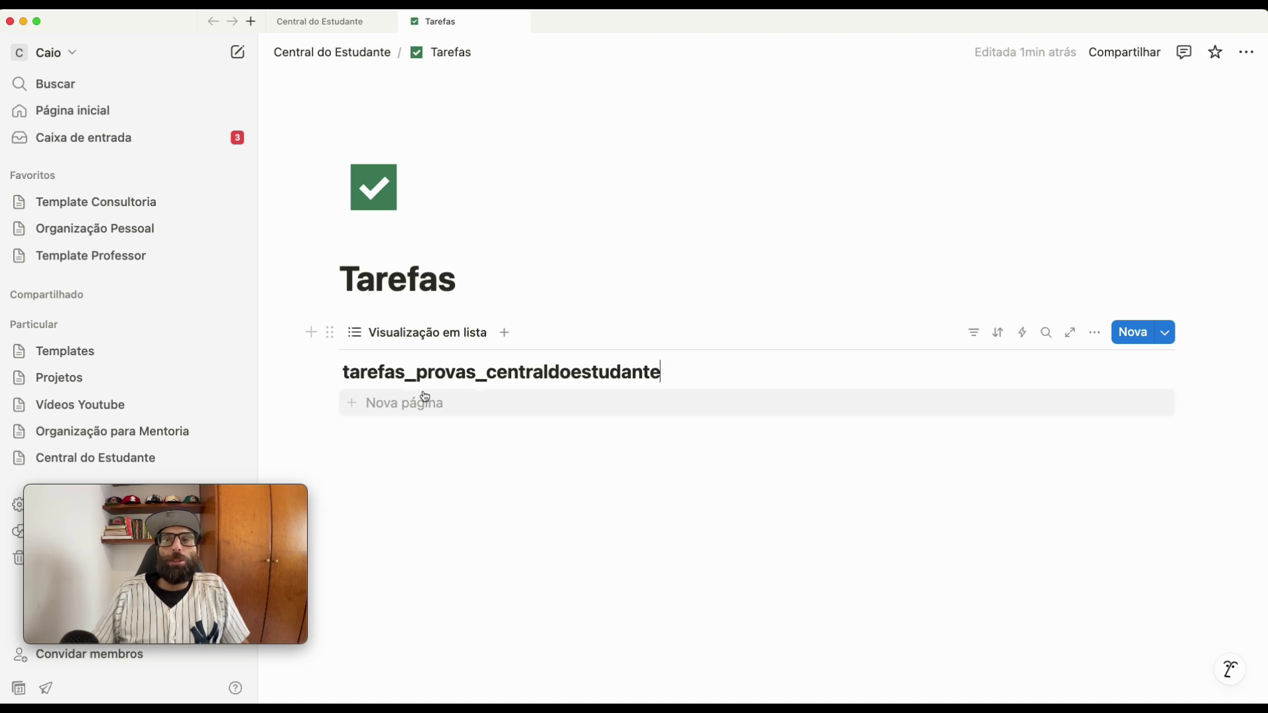
left_click_drag(344, 372, 674, 380)
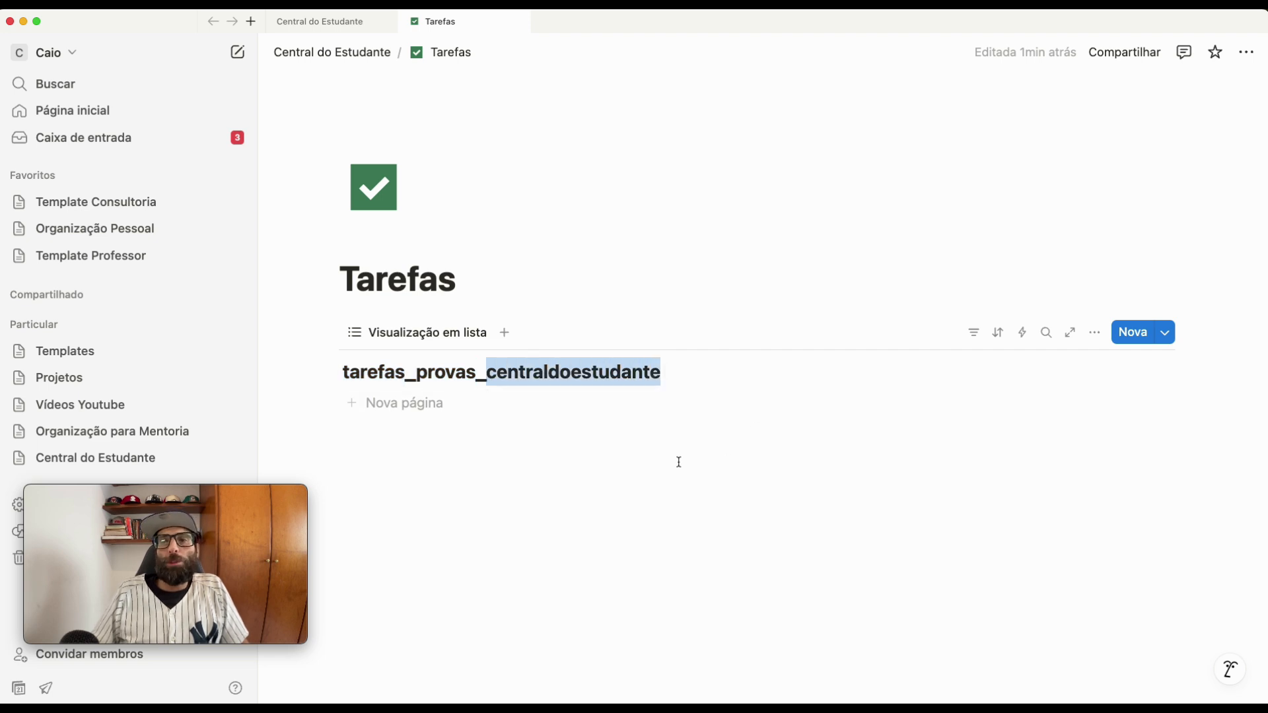
left_click(674, 372)
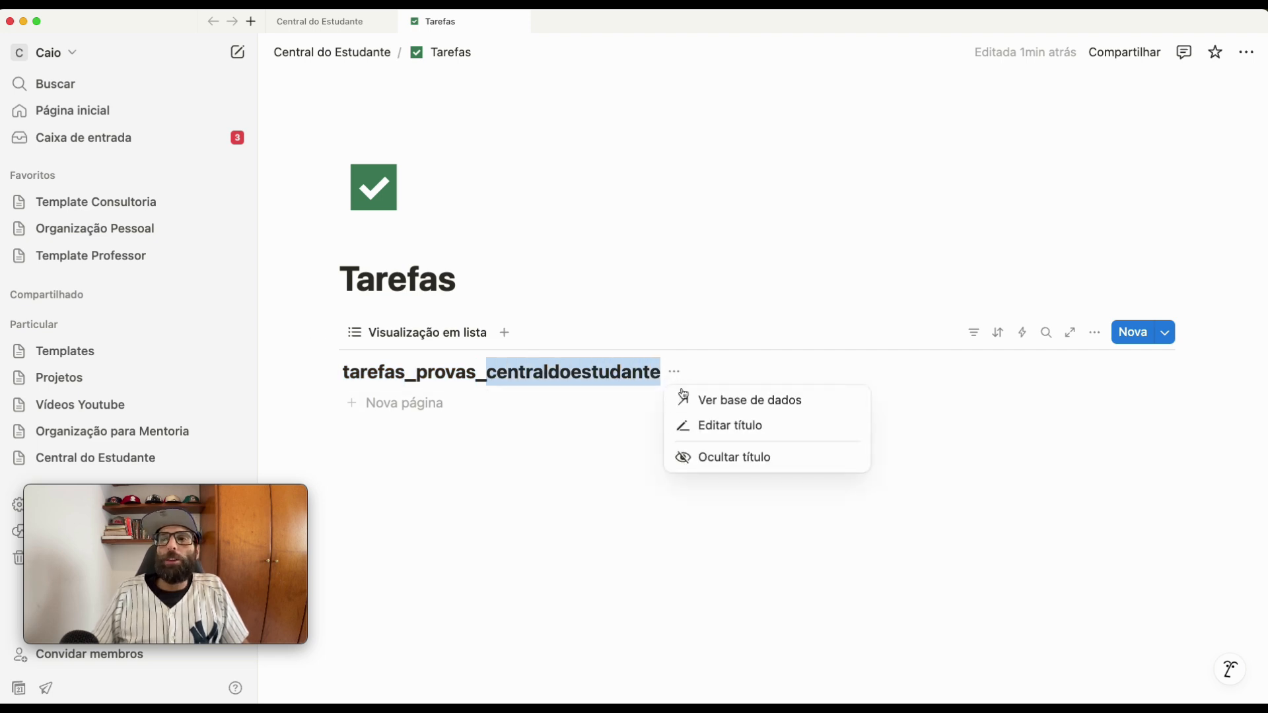
left_click(717, 454)
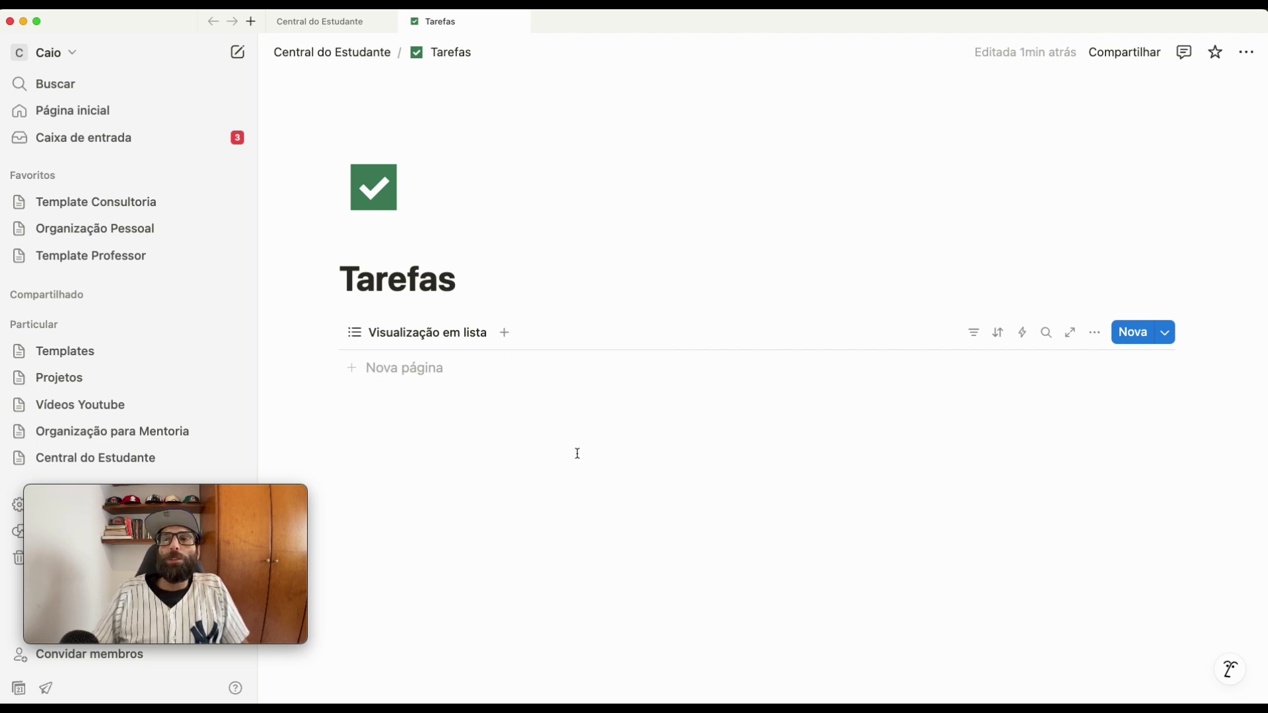
Rename the database's list view to Todas
left_click(448, 338)
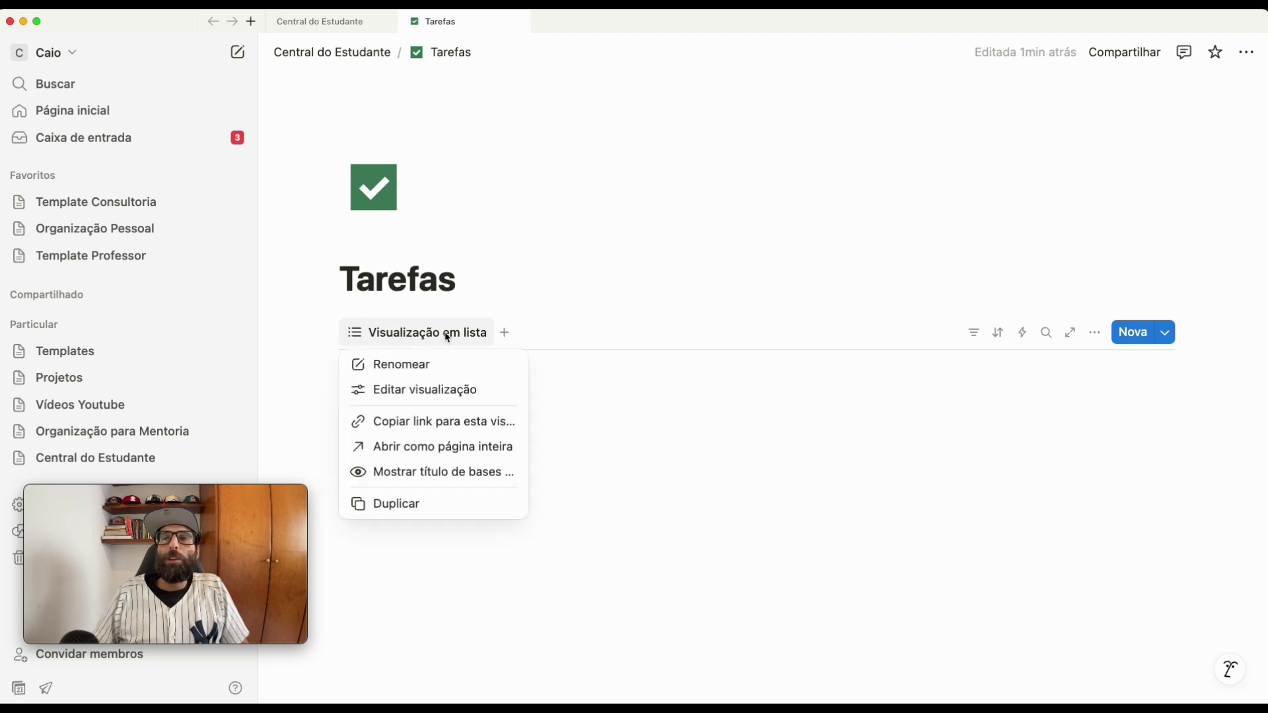
left_click(405, 366)
key("super+a")
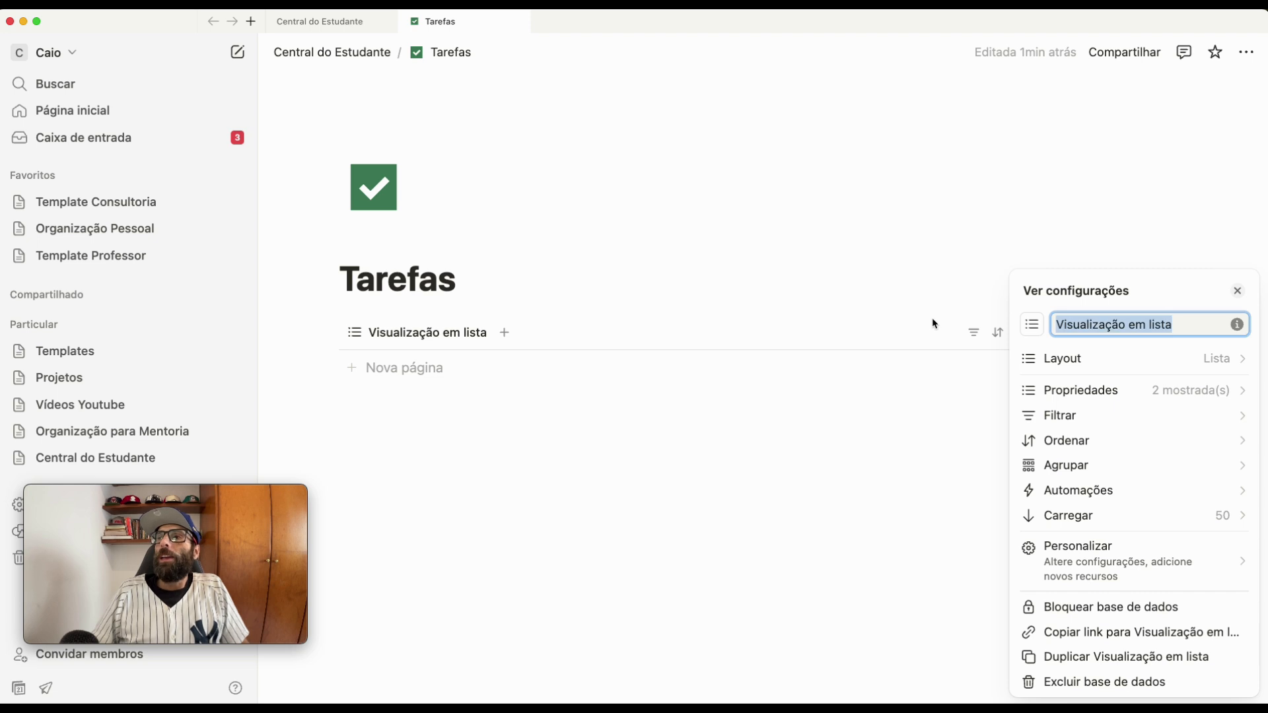
type("Todas")
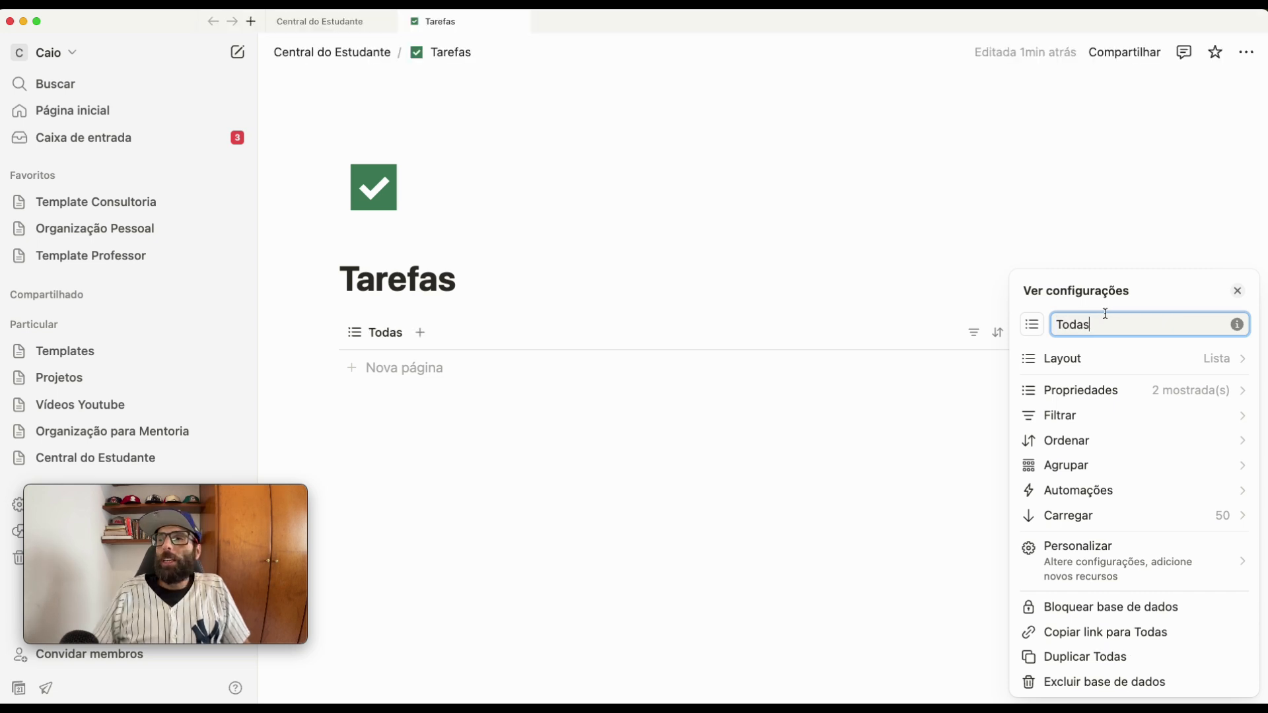
Delete the default Tags and Criado em properties from the database
left_click(1097, 396)
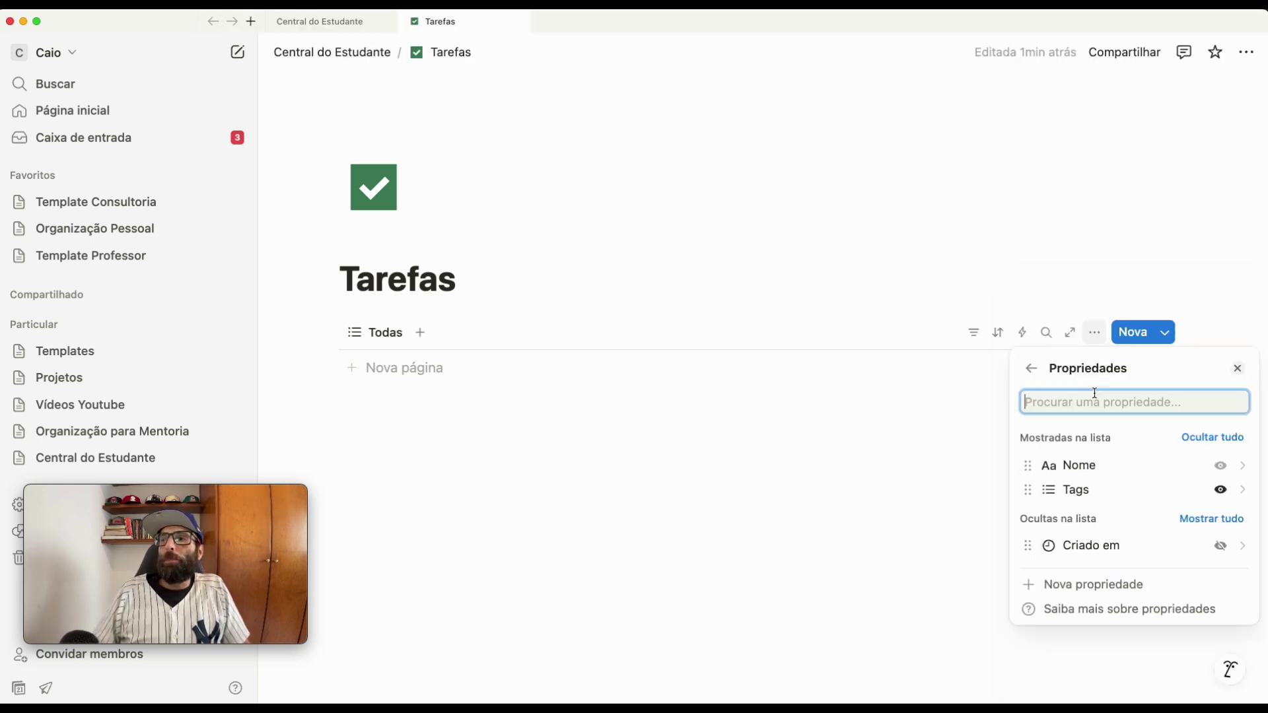
left_click(1084, 493)
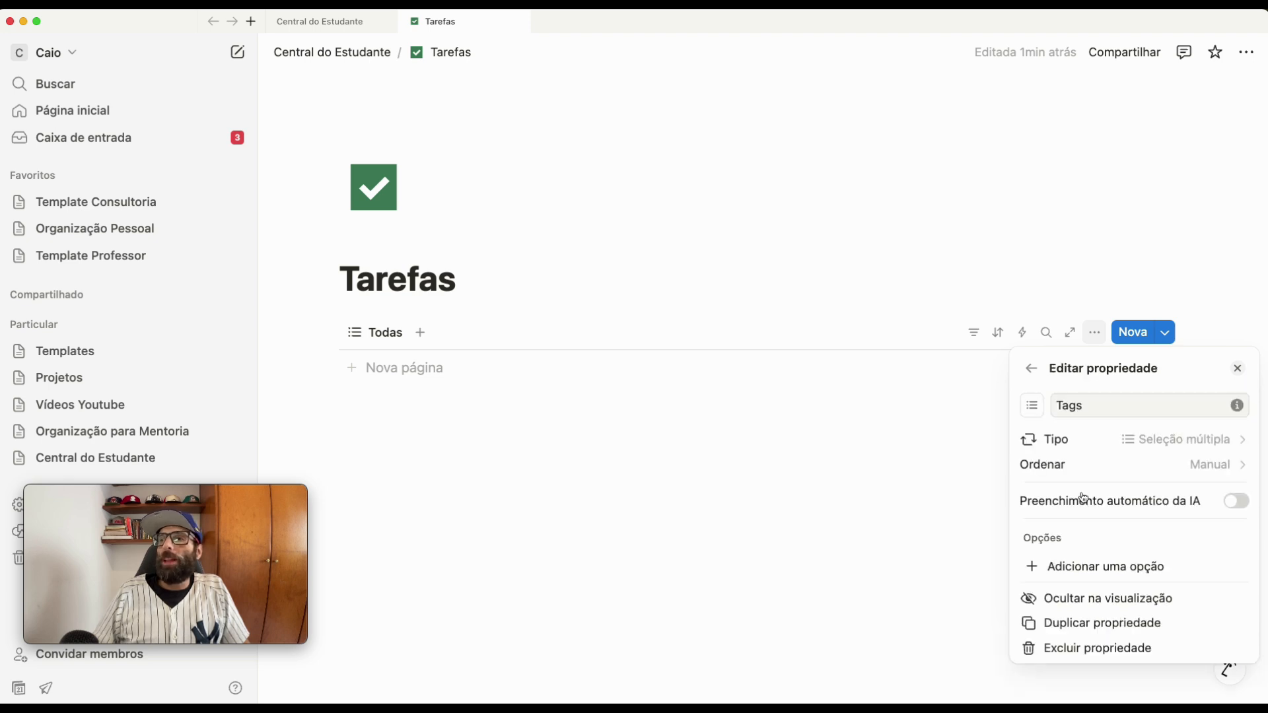
left_click(1071, 651)
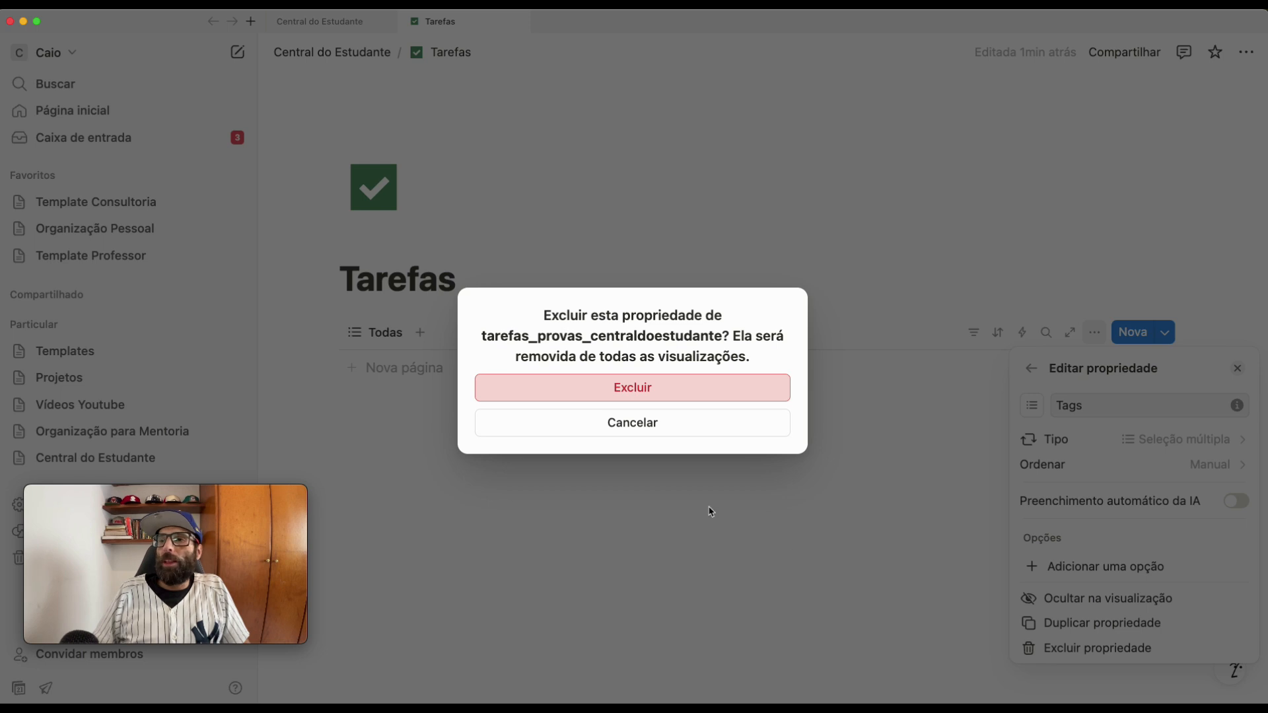
left_click(598, 389)
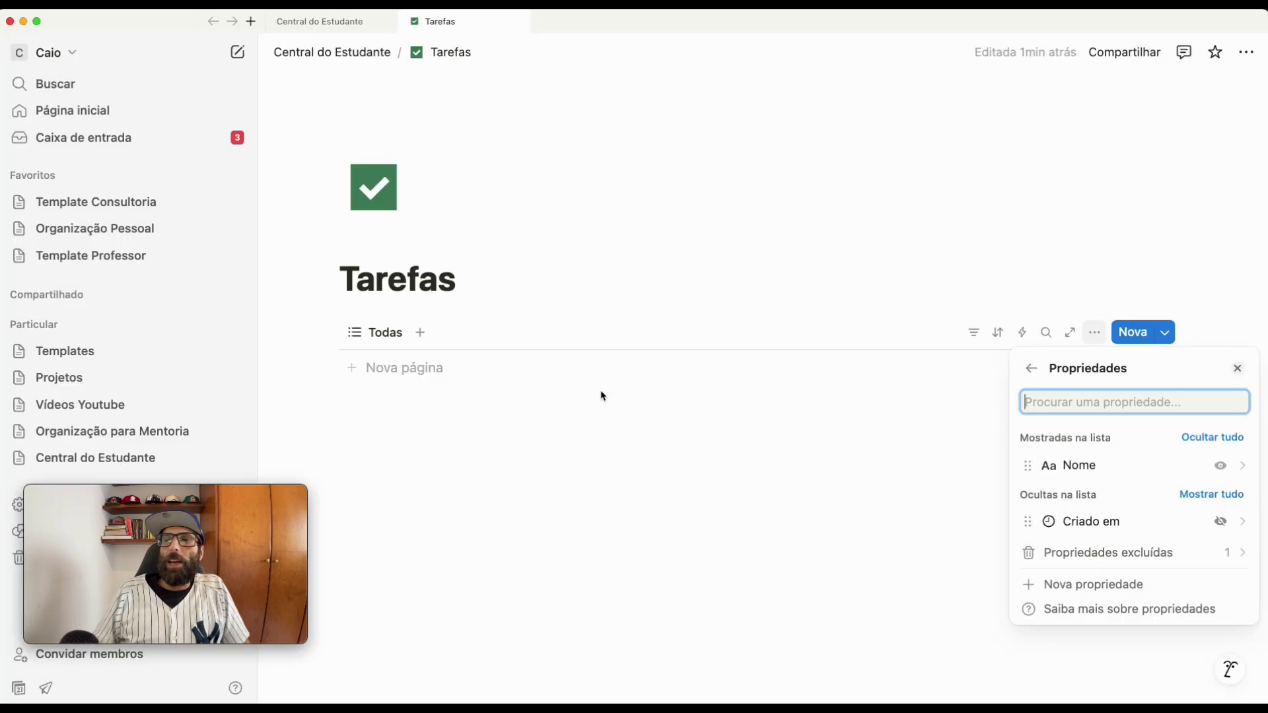
left_click(1089, 525)
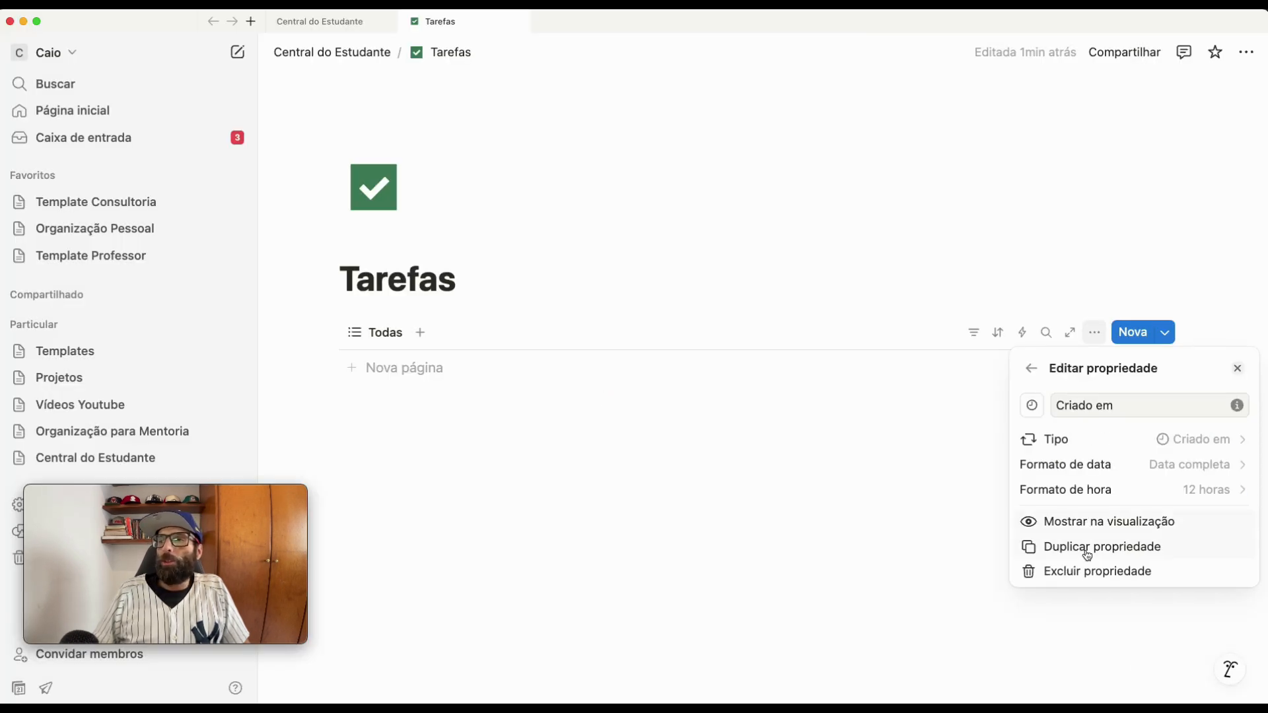
left_click(1119, 576)
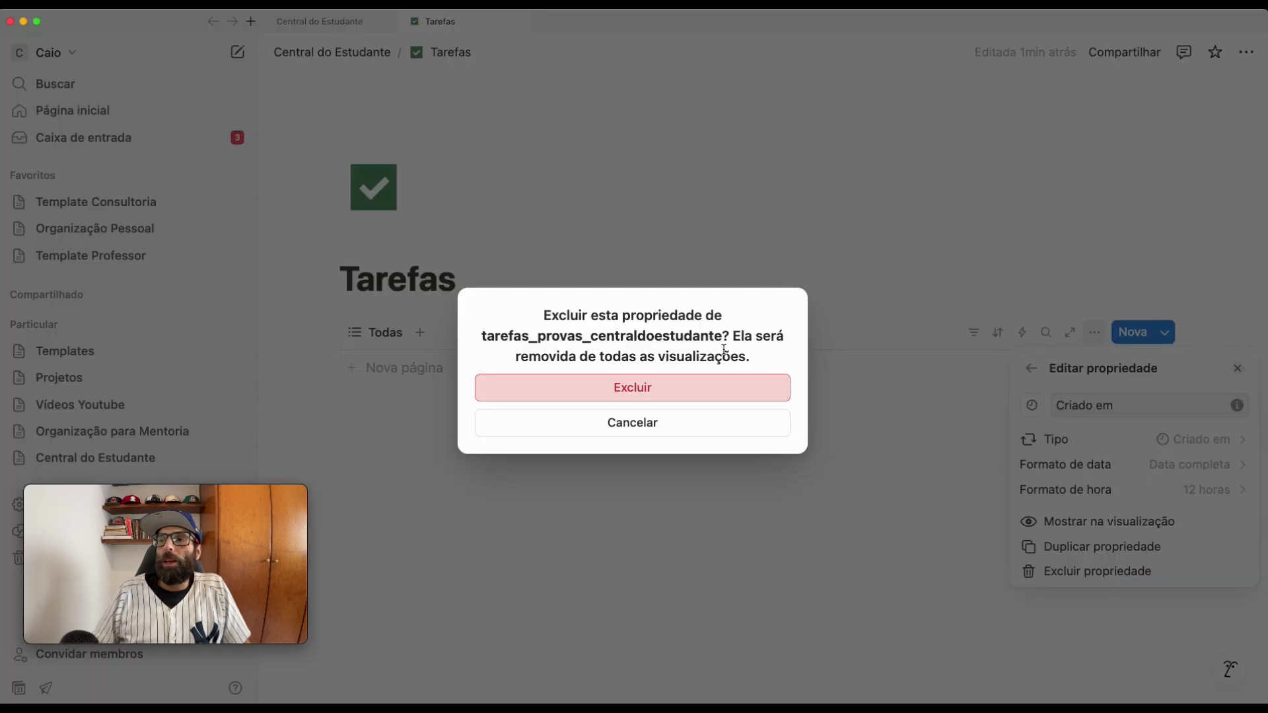
left_click(666, 389)
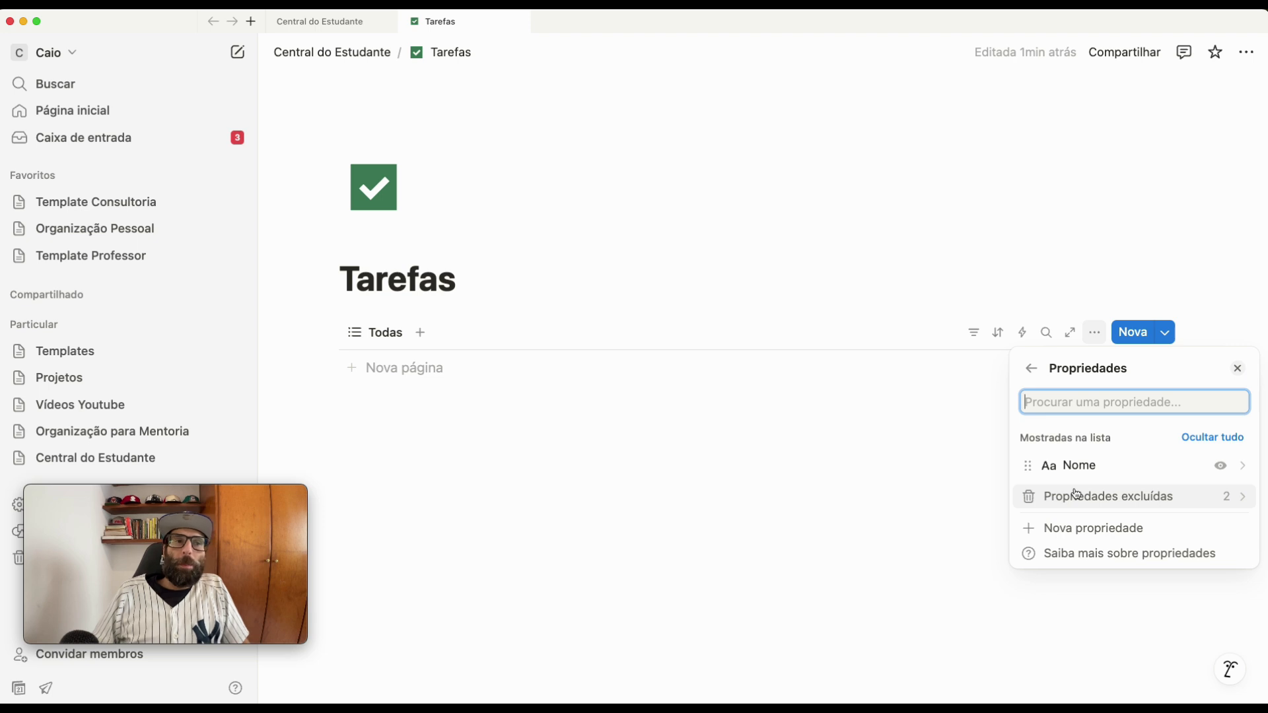
Rename the Nome property to Título and return to the property list
left_click(1098, 469)
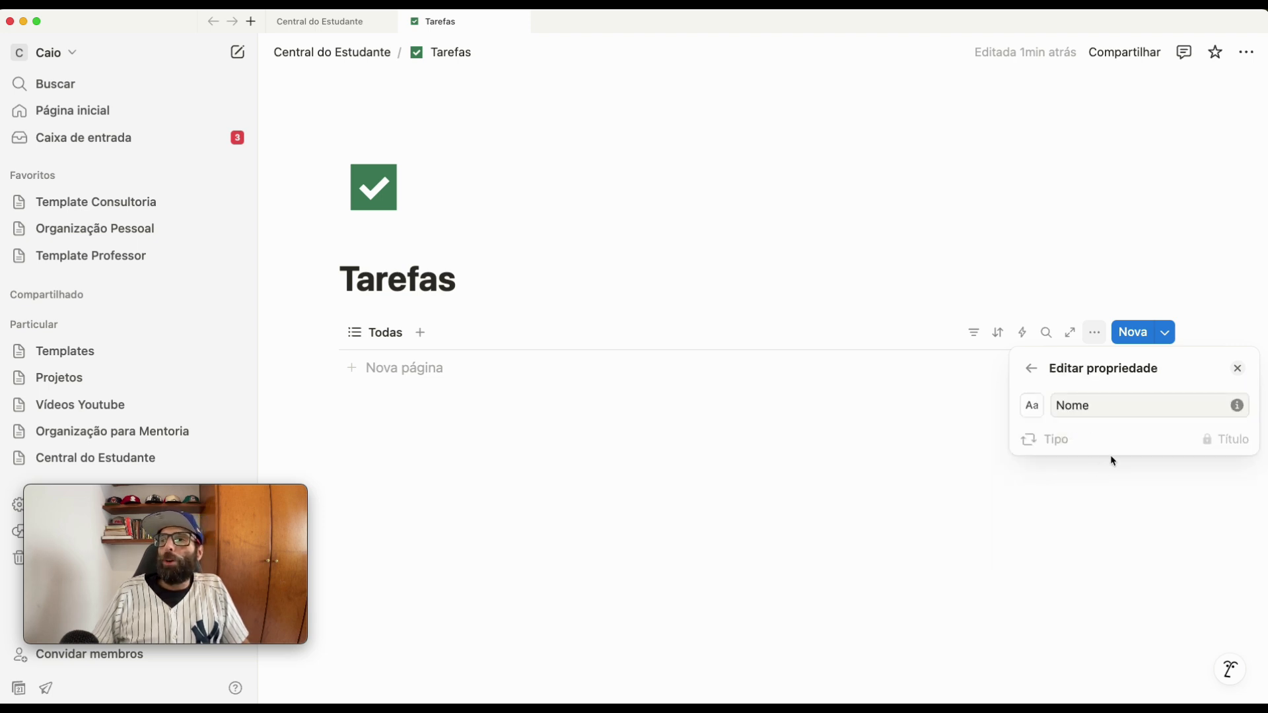
left_click_drag(1094, 407, 1048, 409)
type("Título")
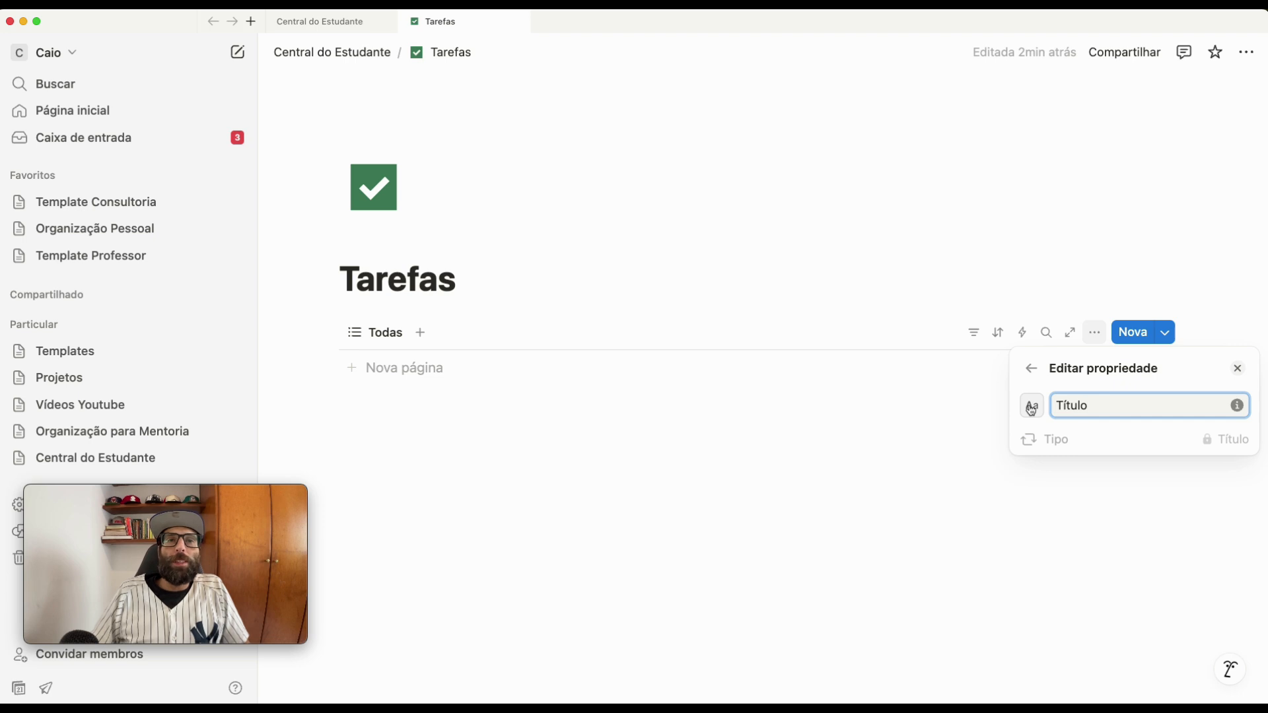
left_click(1033, 370)
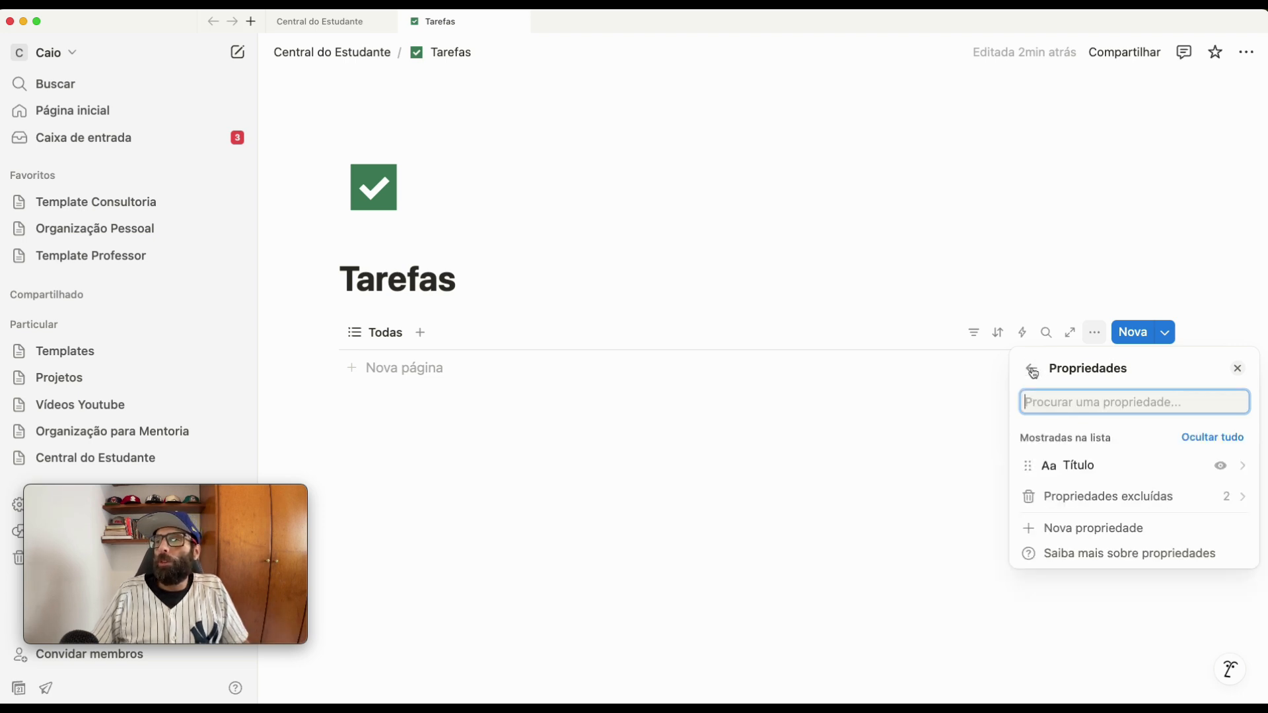
Add a date property named Prazo to the database with its time format set to 24 horas
left_click(1088, 528)
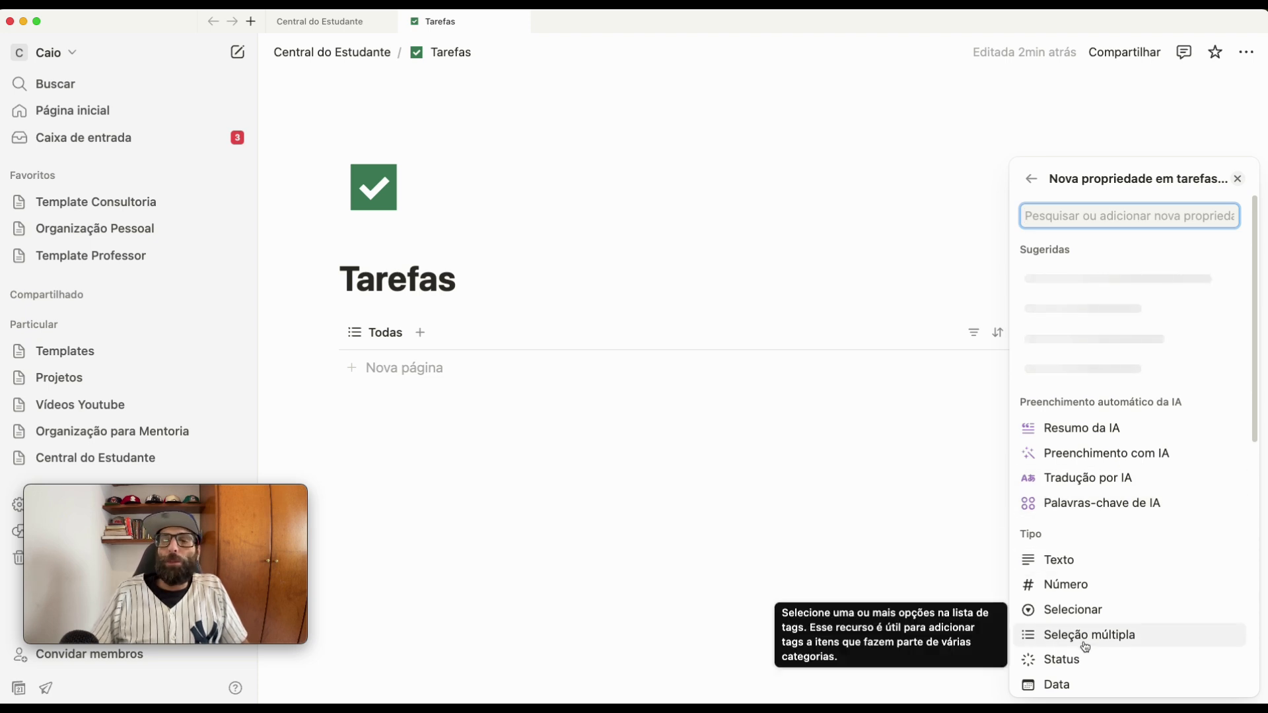
left_click(1068, 685)
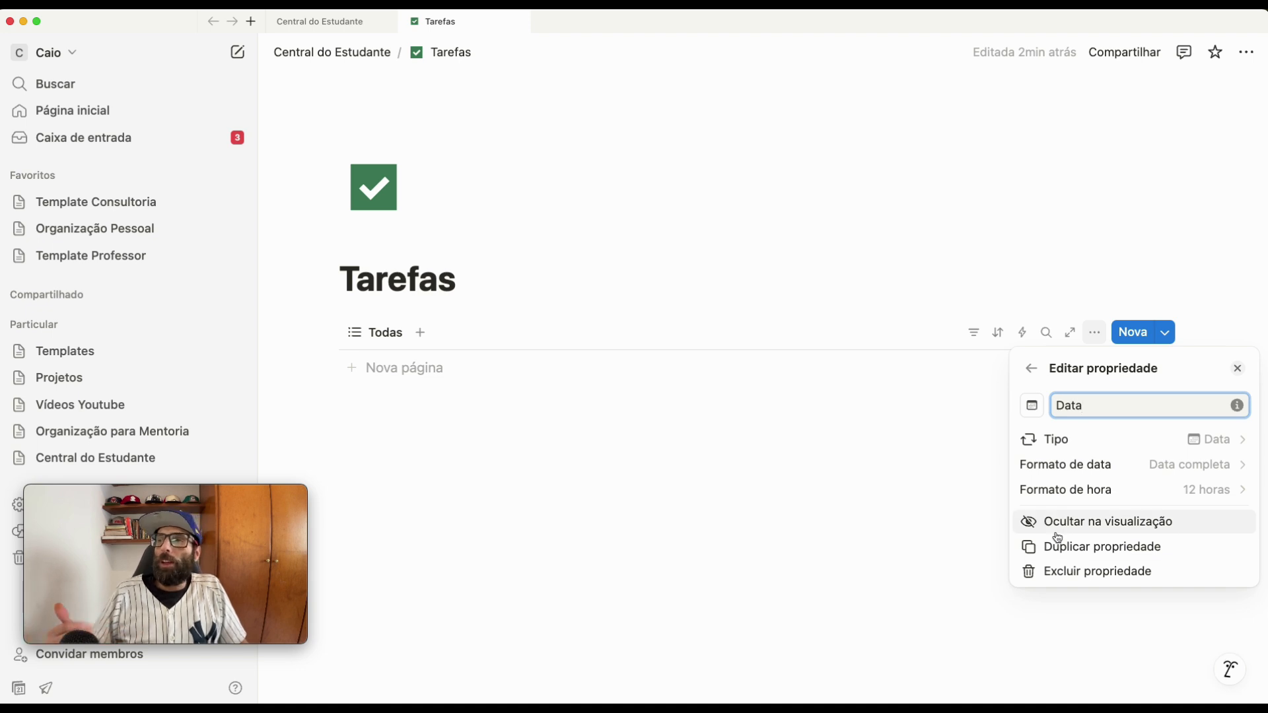
left_click_drag(1107, 406, 1039, 393)
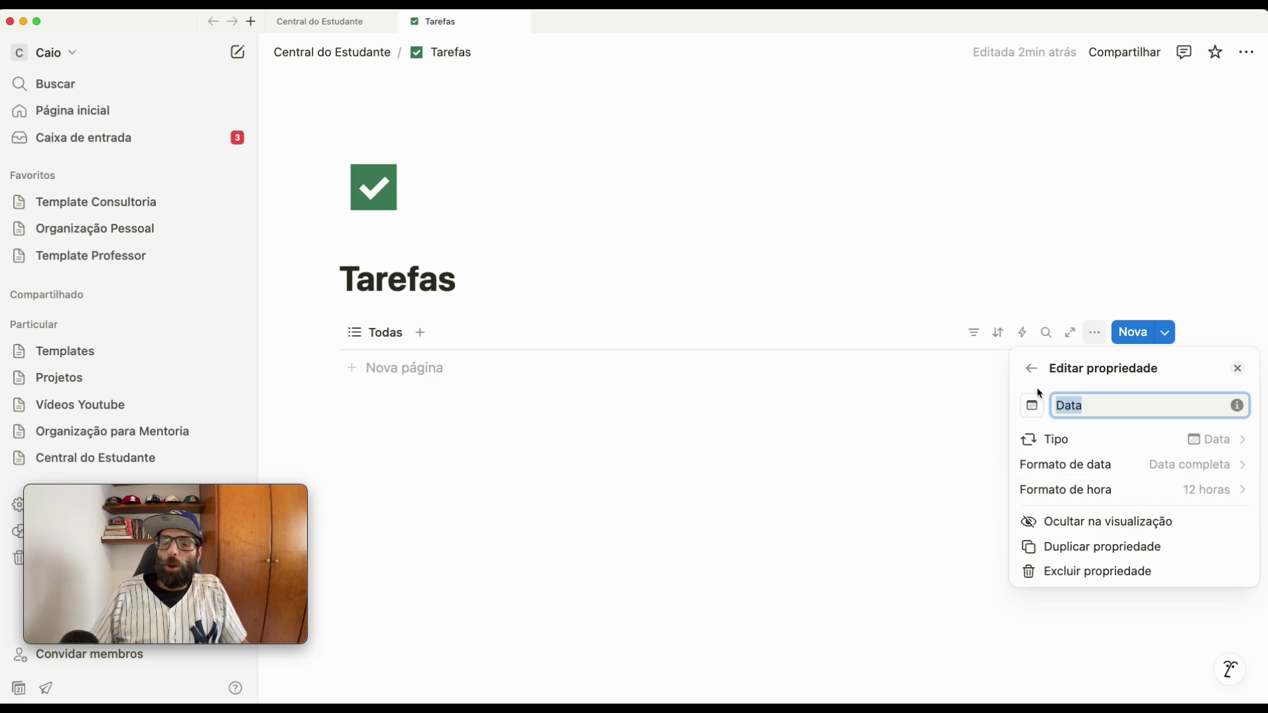
type("Prazo")
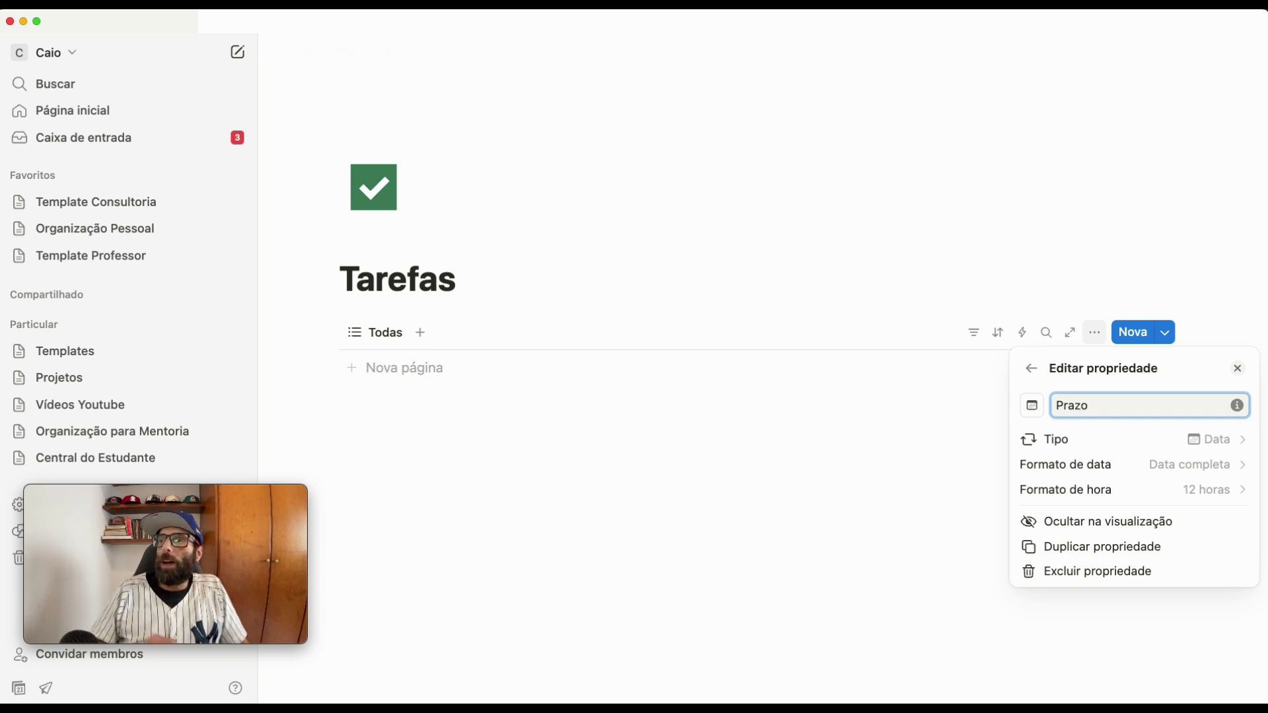
left_click(1136, 490)
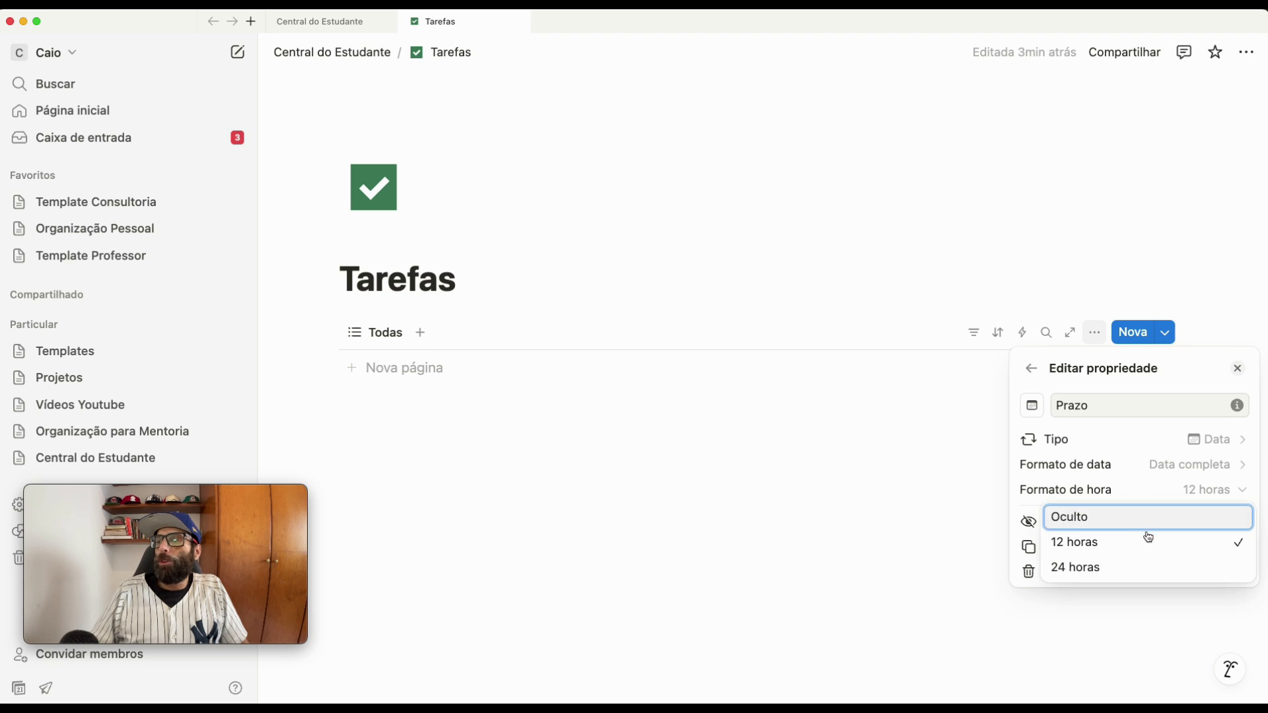
left_click(1132, 570)
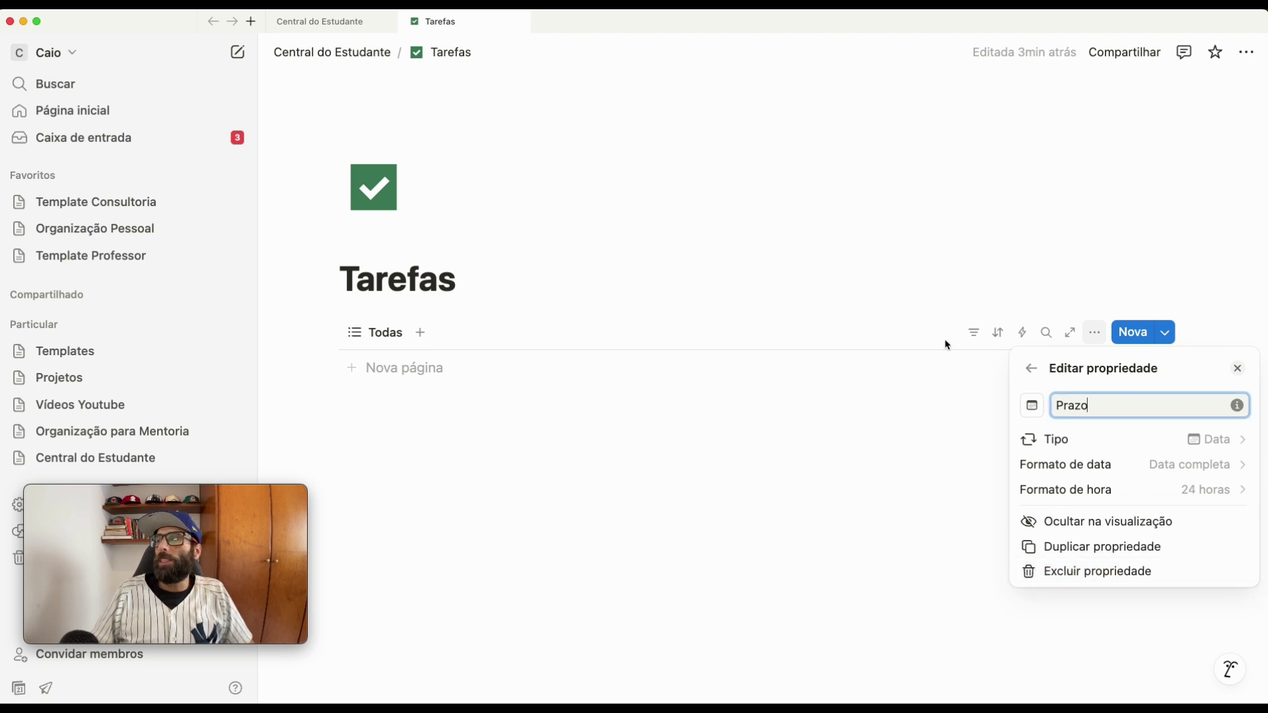
left_click(902, 488)
Add a Status property with its default options and return to the new-property list
left_click(1094, 332)
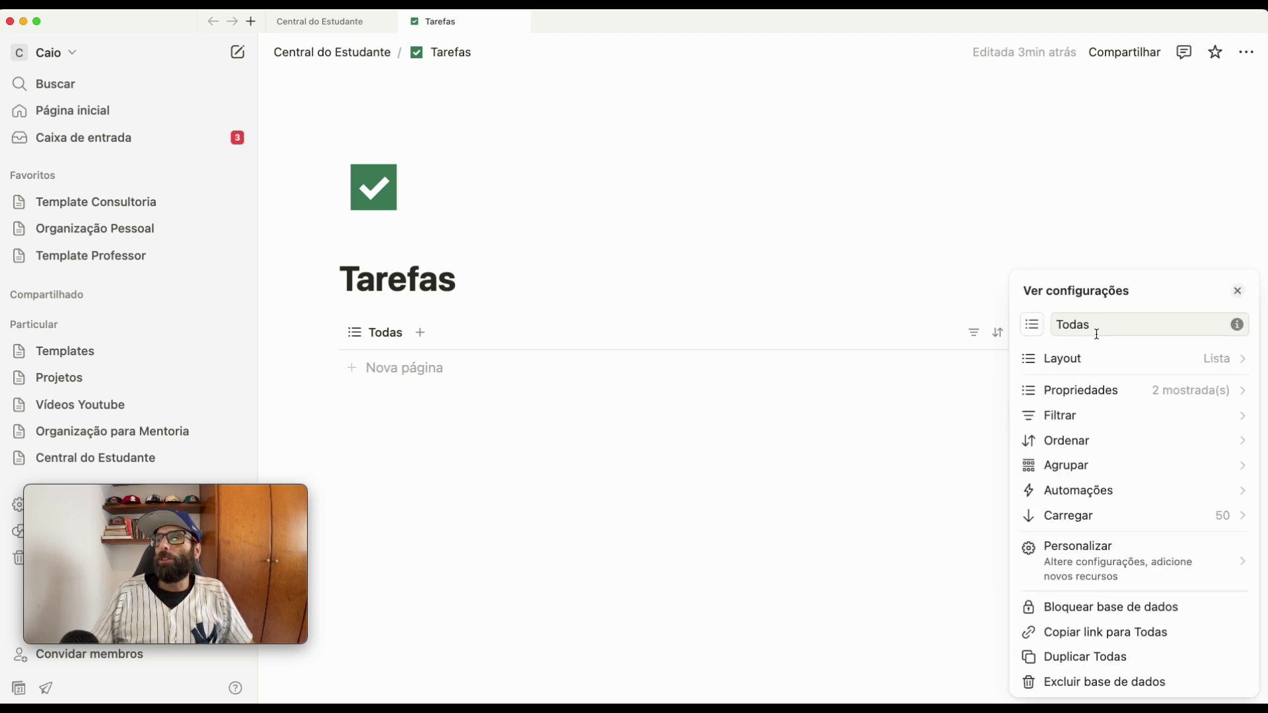
left_click(1119, 390)
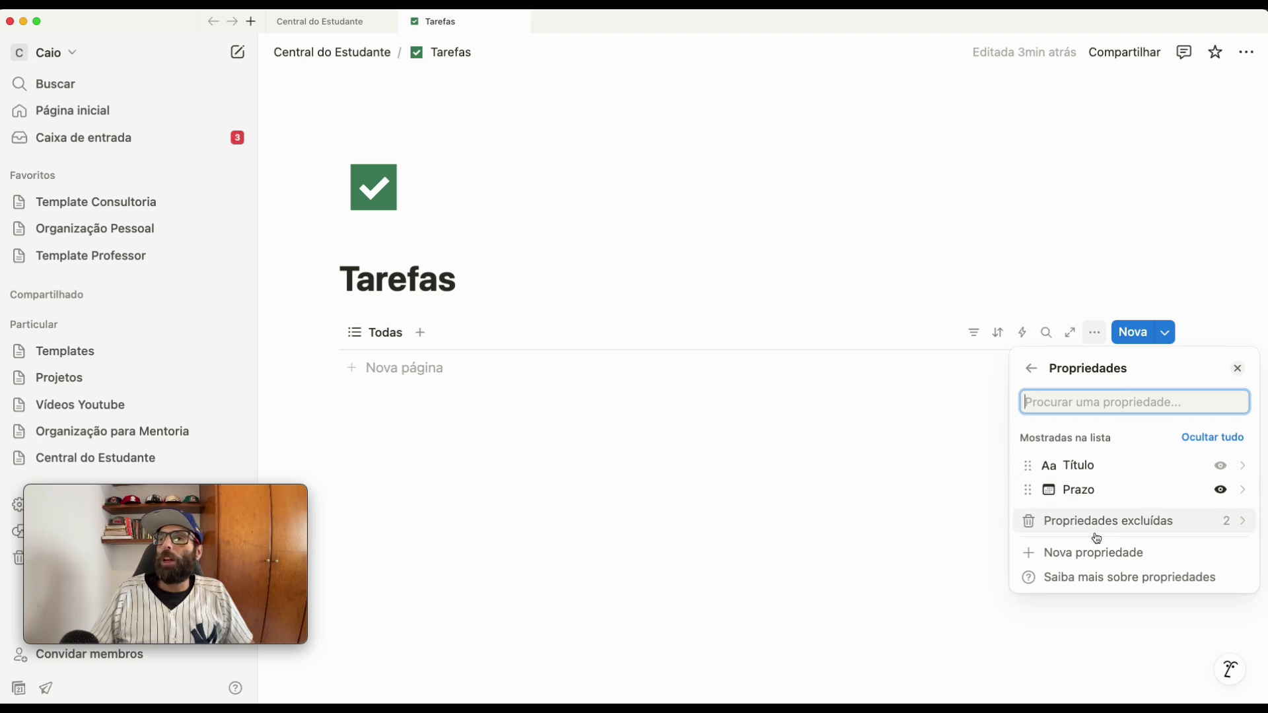
left_click(1076, 561)
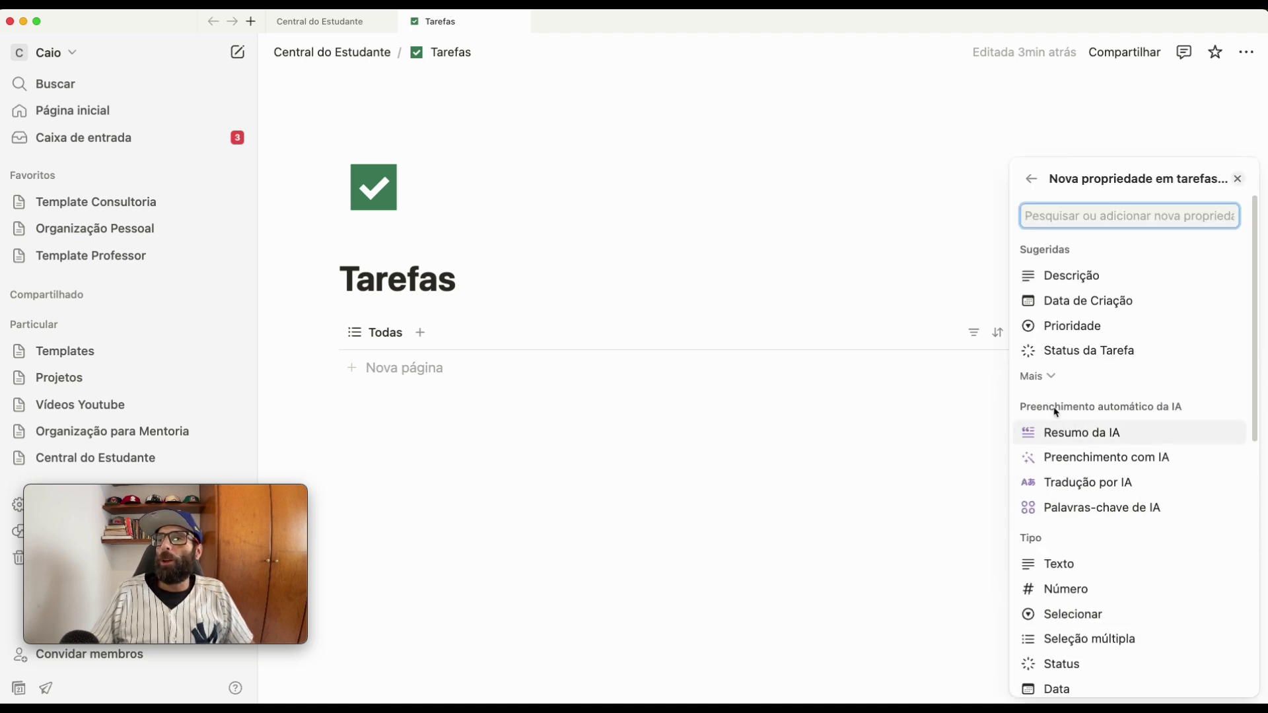
scroll(1070, 370, "down", 1)
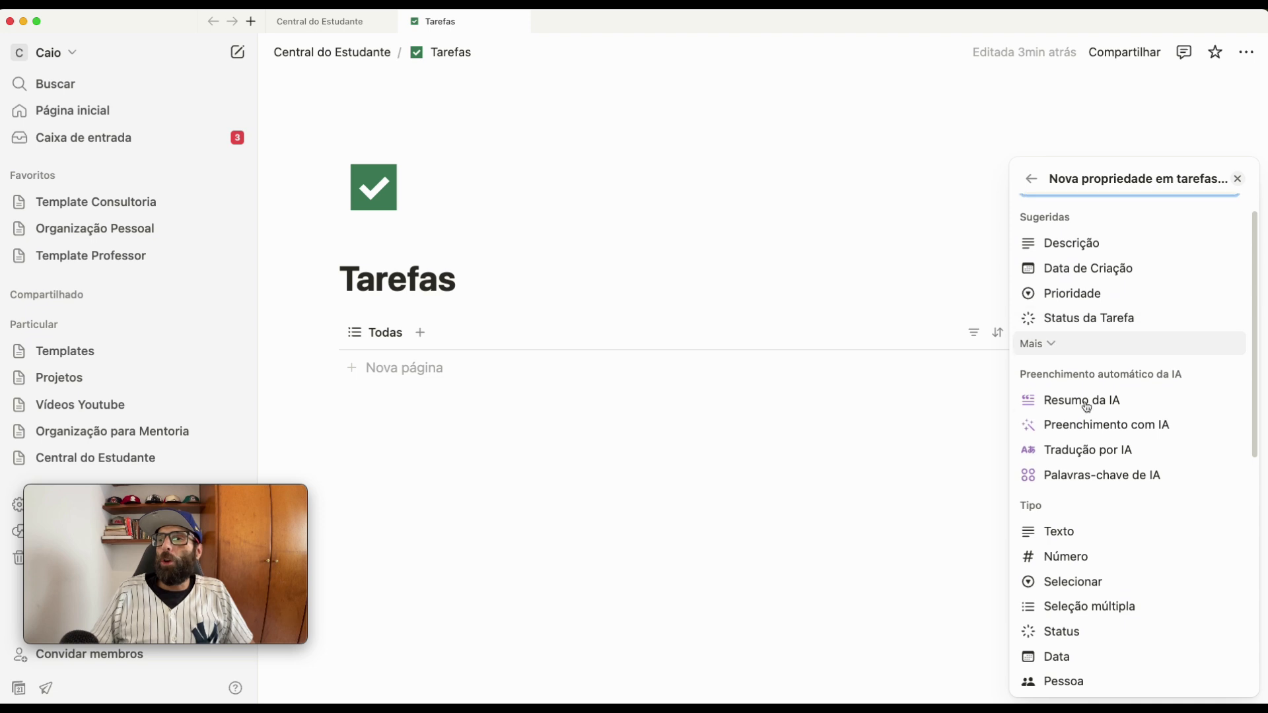
left_click(1062, 633)
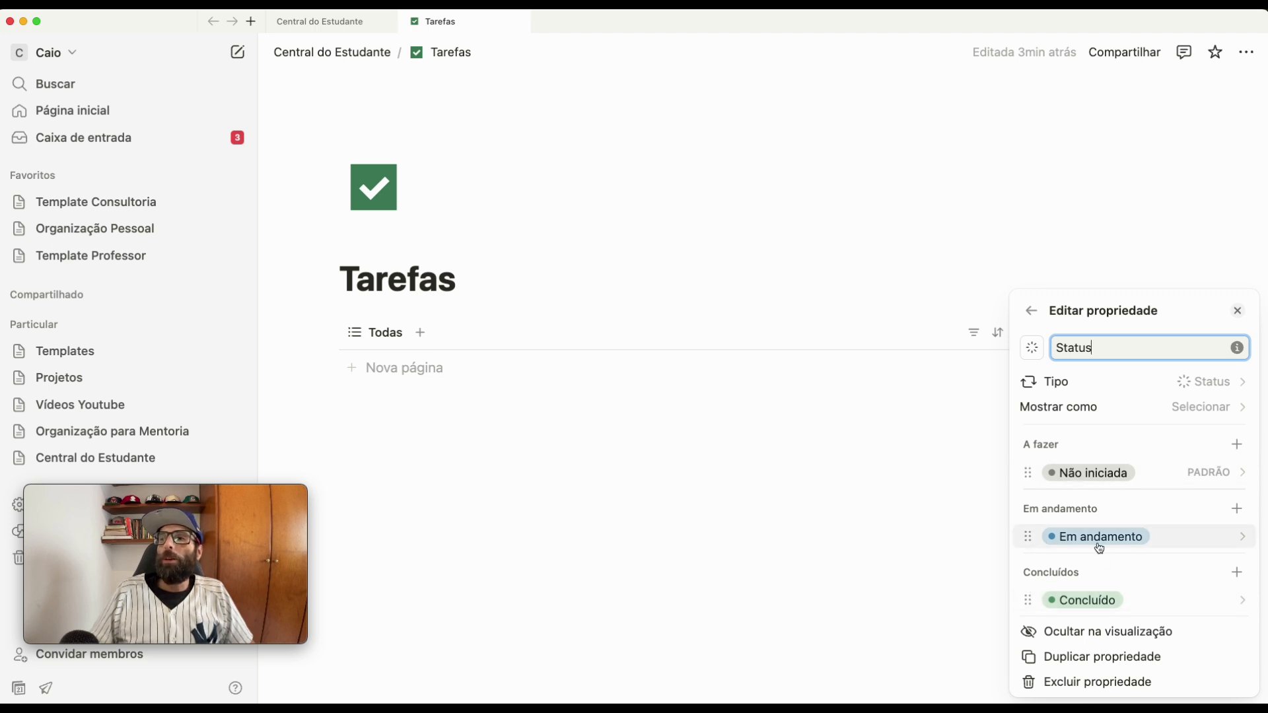
left_click(1033, 312)
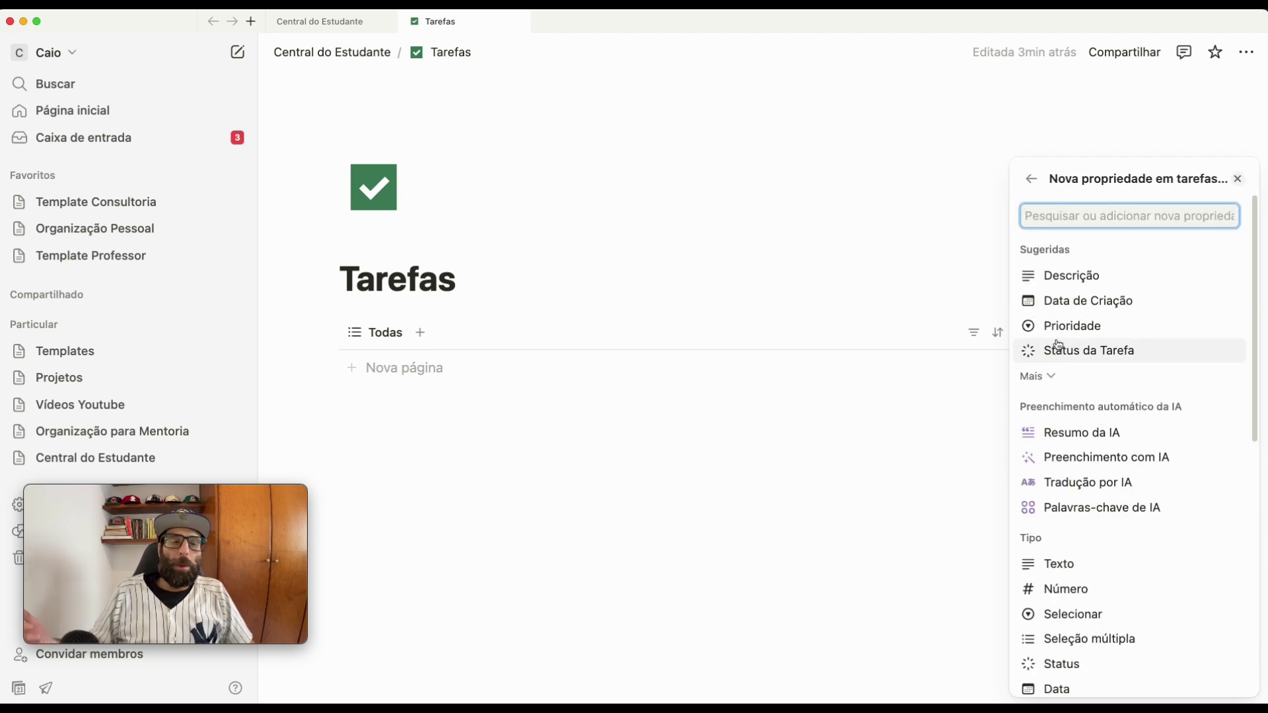
Set up a relation property to the materias_centraldoestudante database and name it Matérias
type("rela")
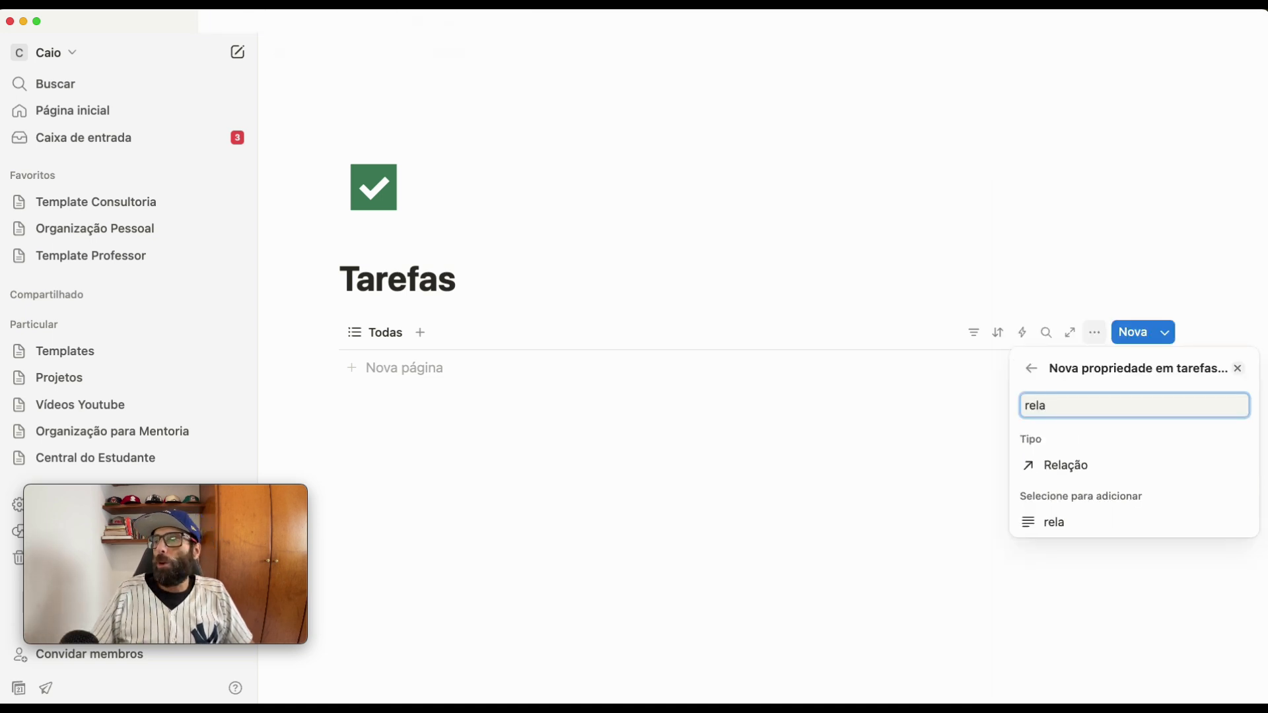
left_click(1100, 471)
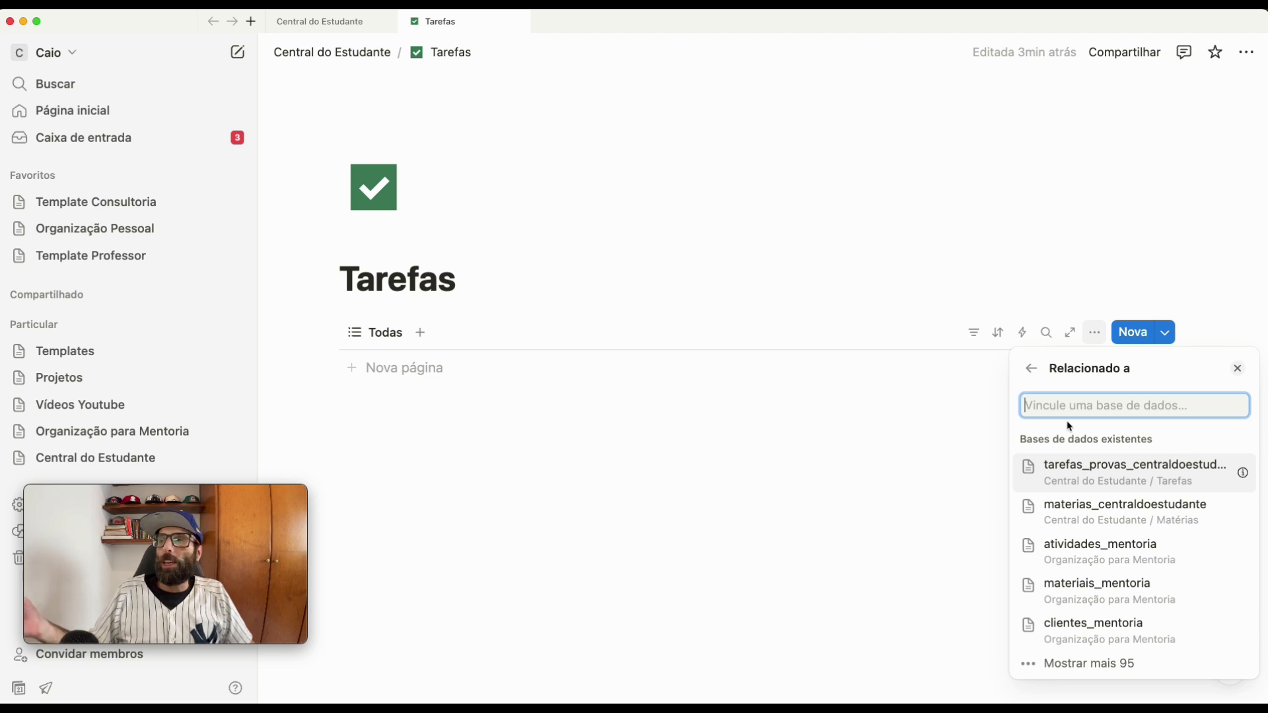
type("mater")
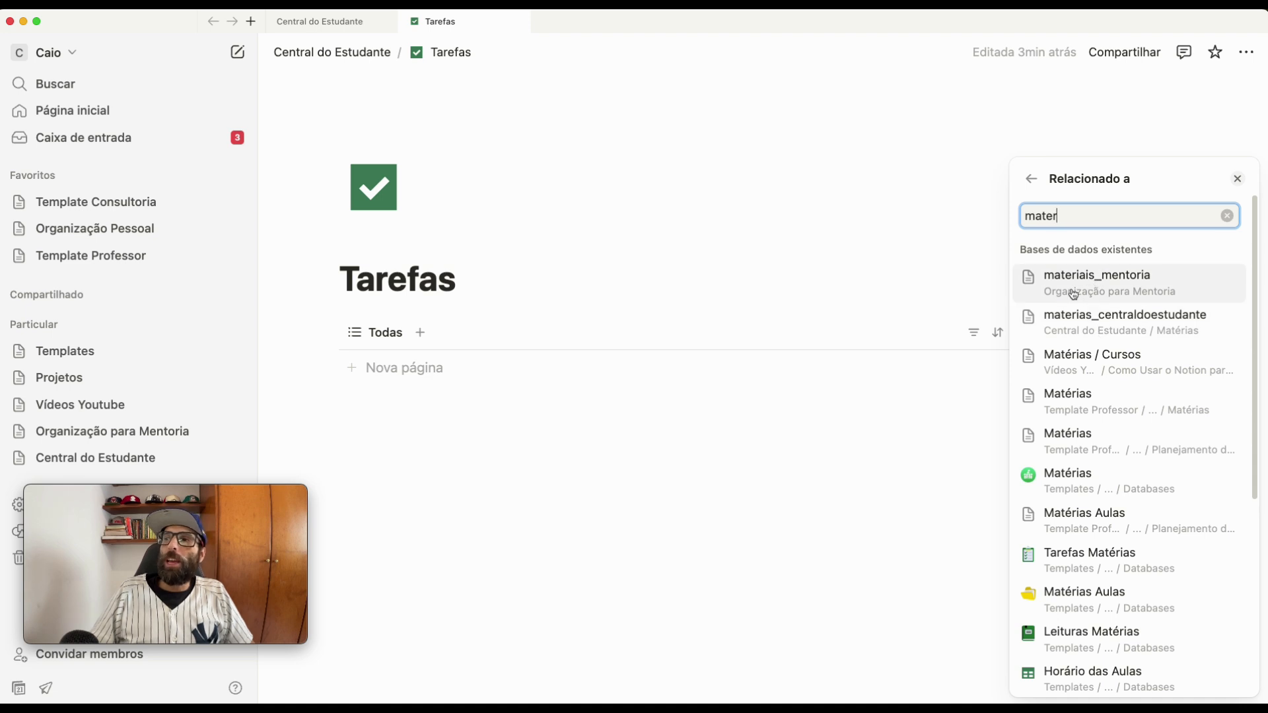
left_click(1119, 320)
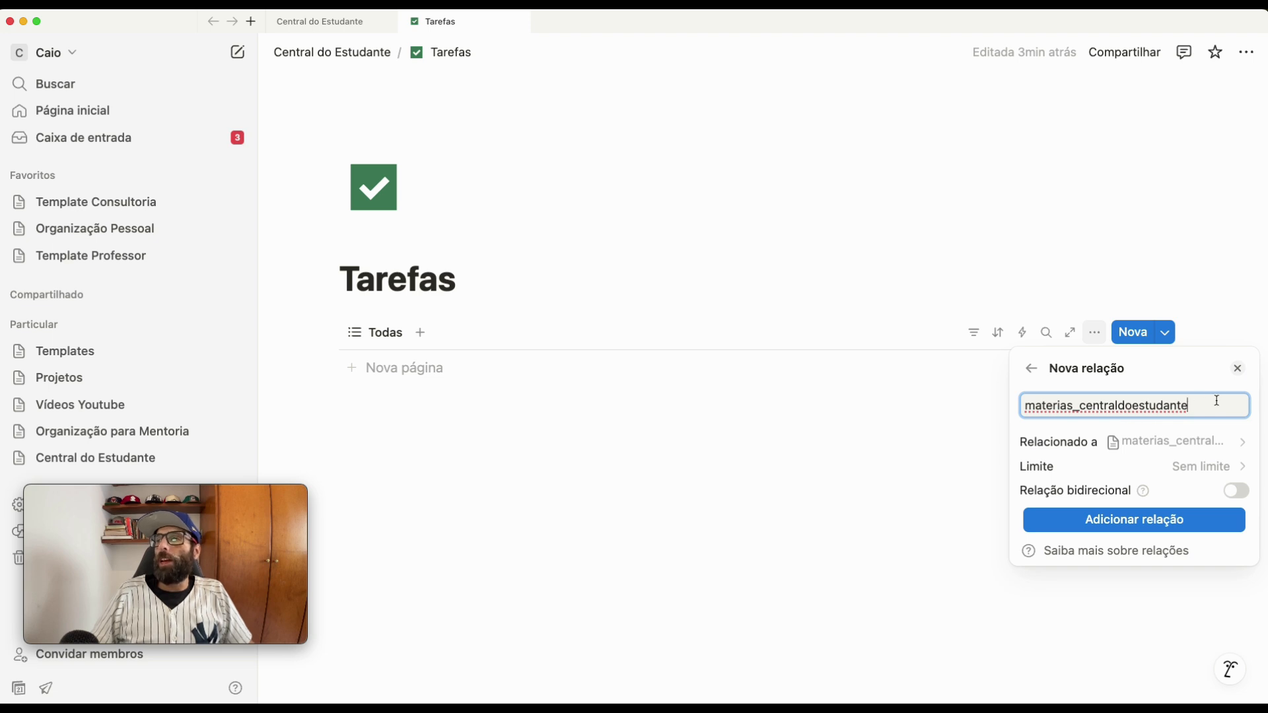
left_click_drag(1222, 400, 1005, 405)
type("Matérias")
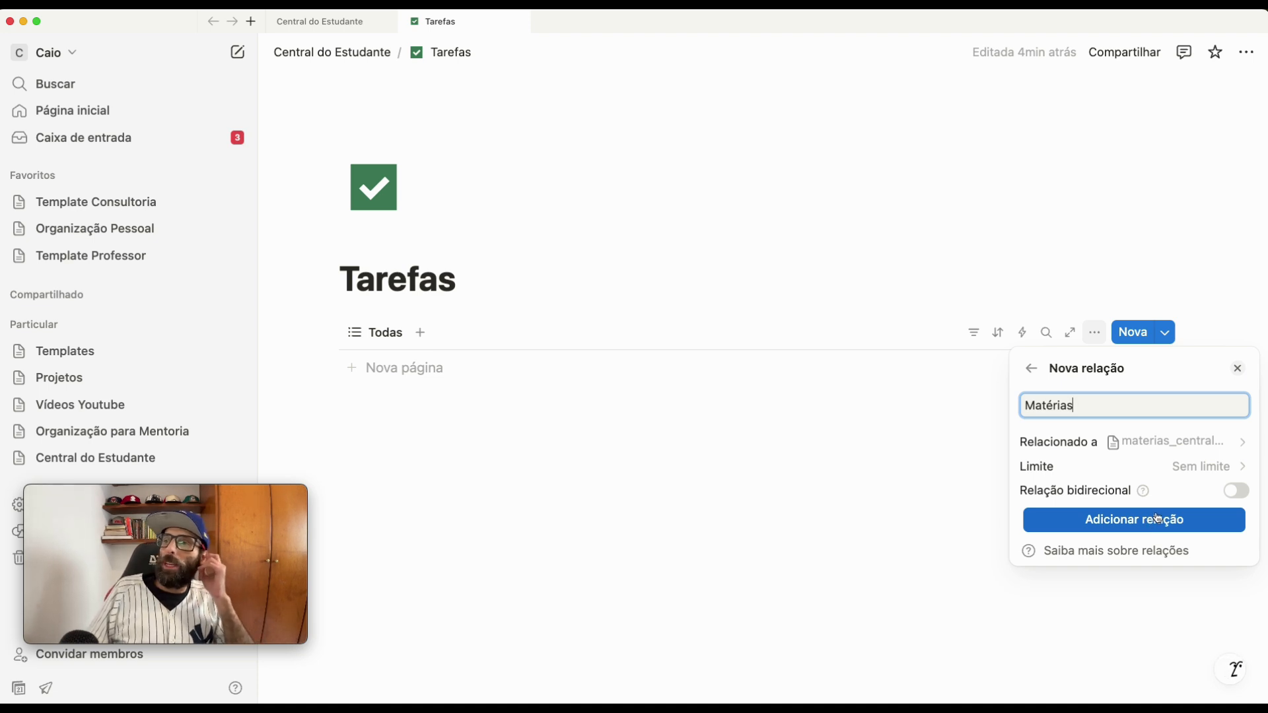
Make the Matérias relation two-way with Tarefas as the related property name, add it, and return to the new-property list
left_click(1236, 493)
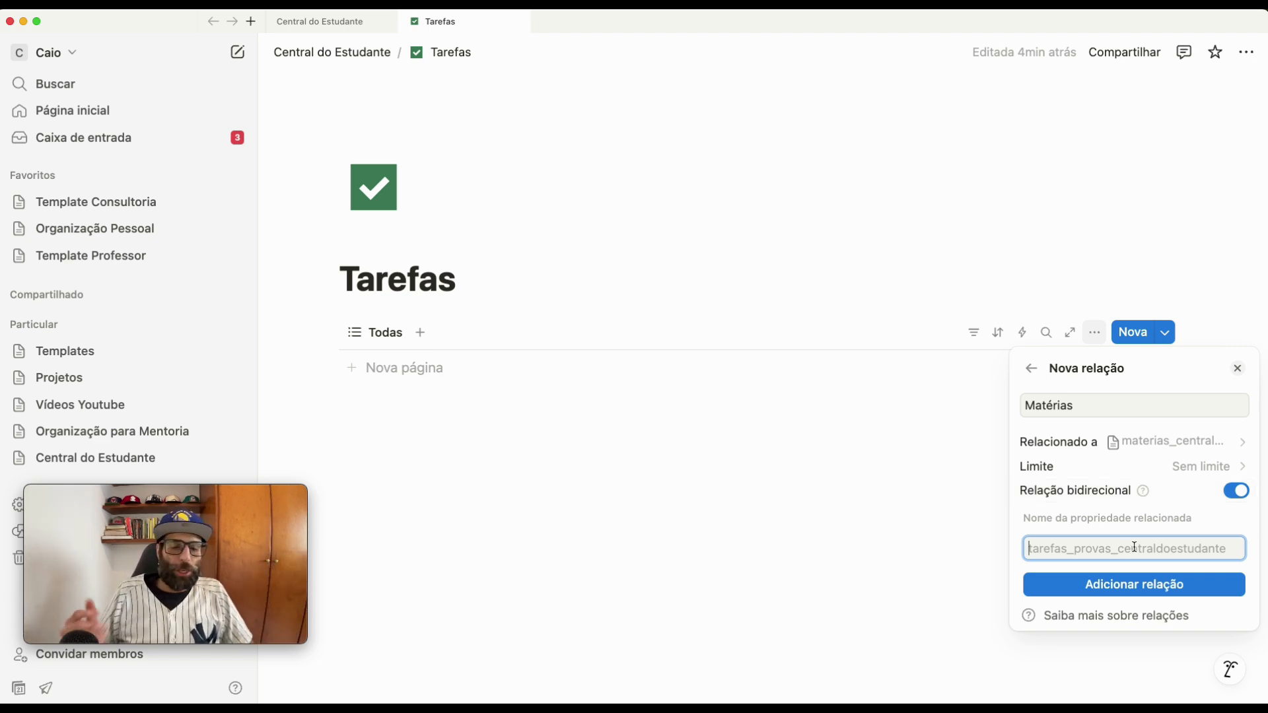
type("Tarefas")
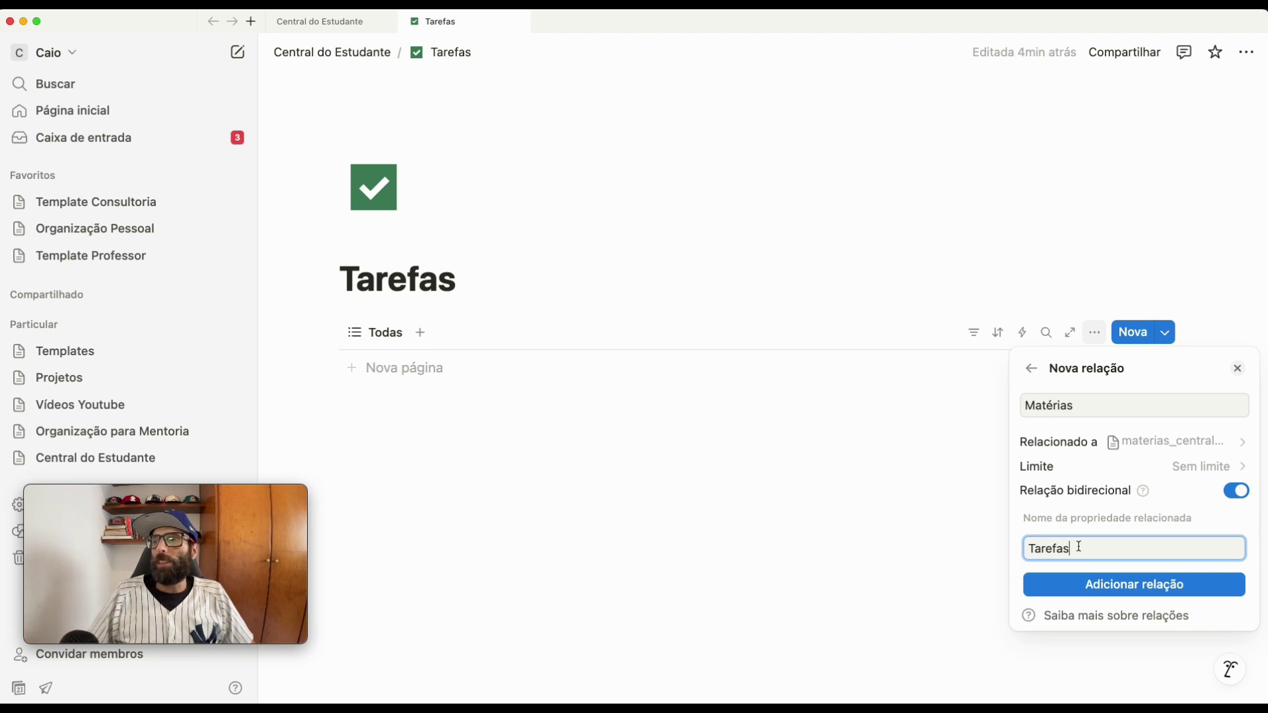
left_click(1111, 580)
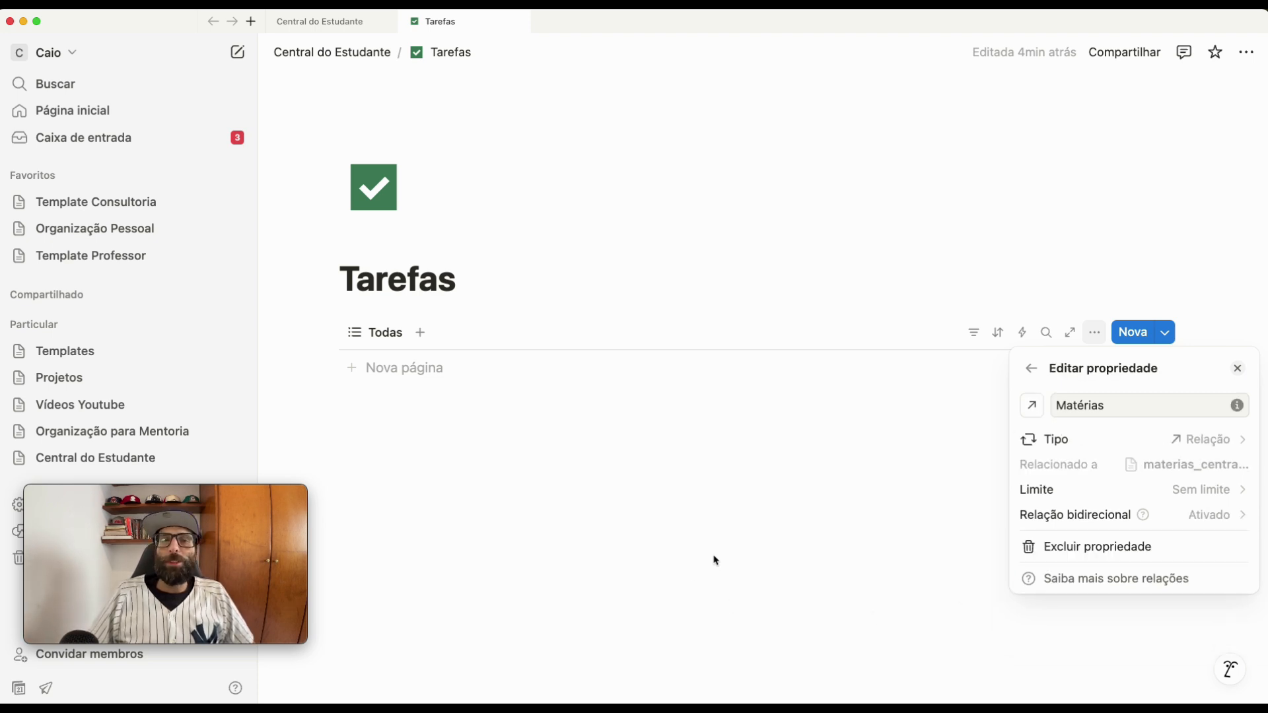
left_click(1031, 370)
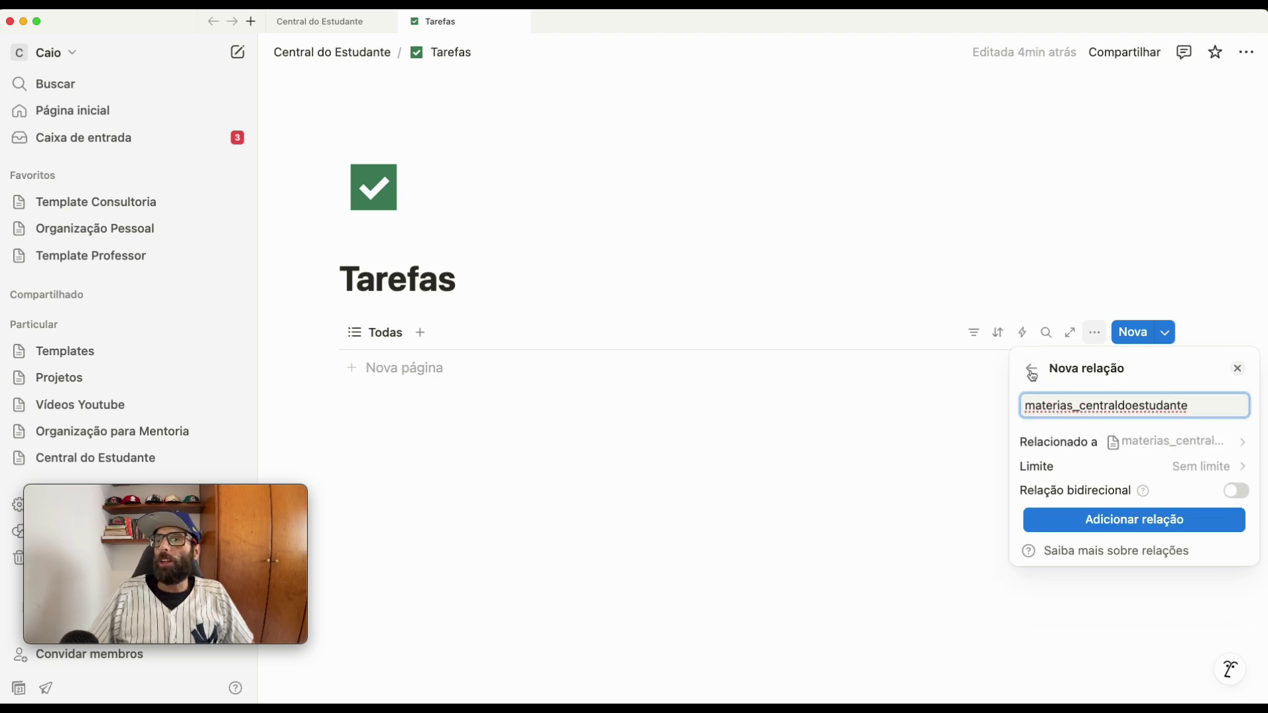
left_click(1032, 372)
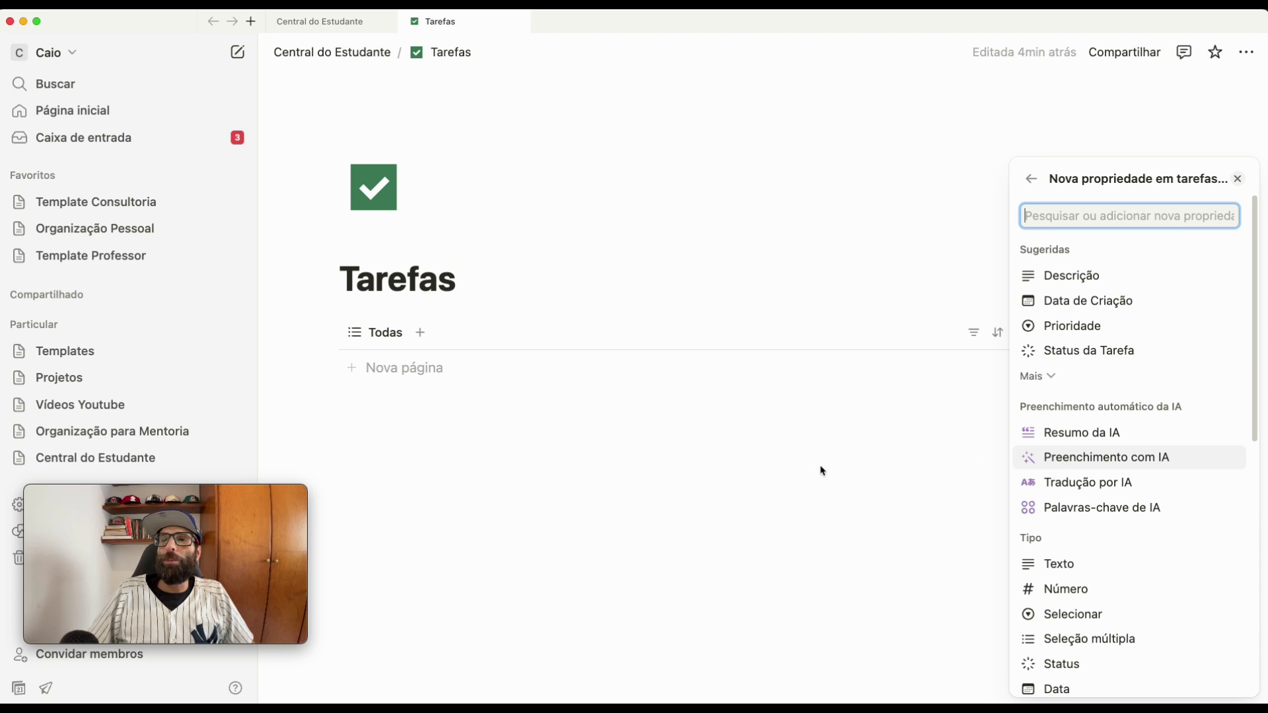
Add a single-select (Selecionar) property named Tipo to the database
scroll(1024, 436, "down", 3)
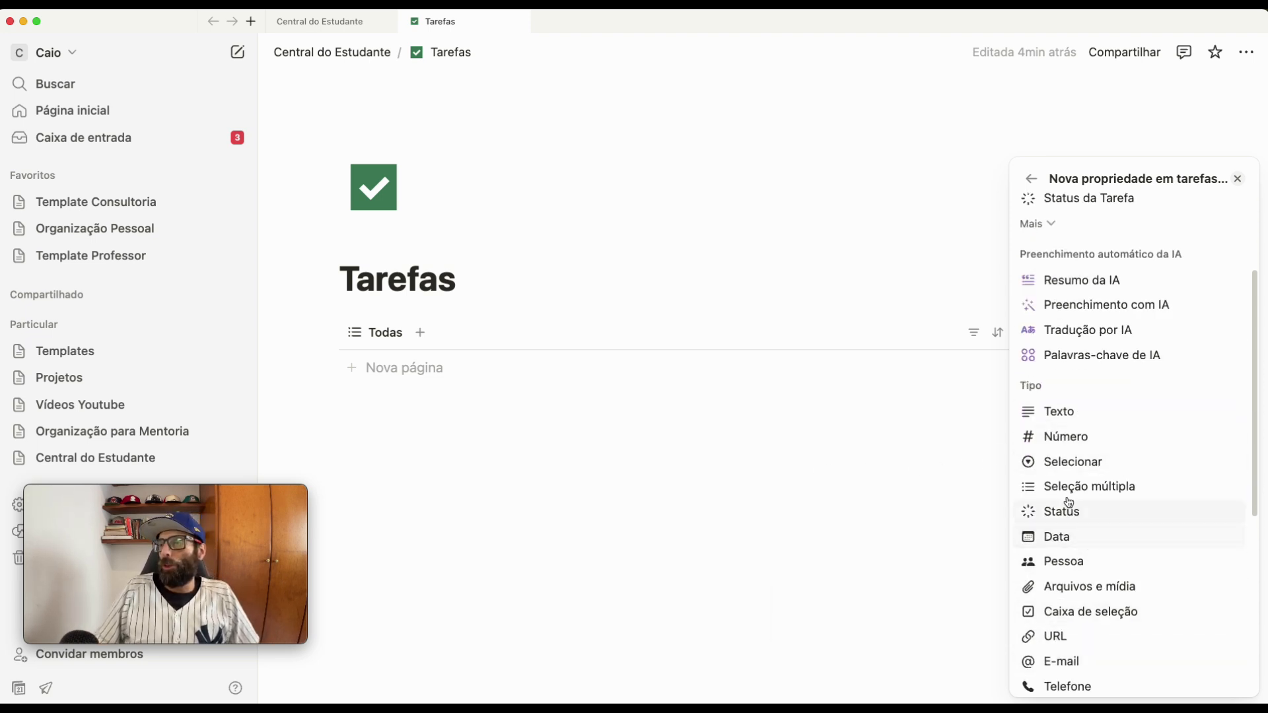
left_click(1060, 465)
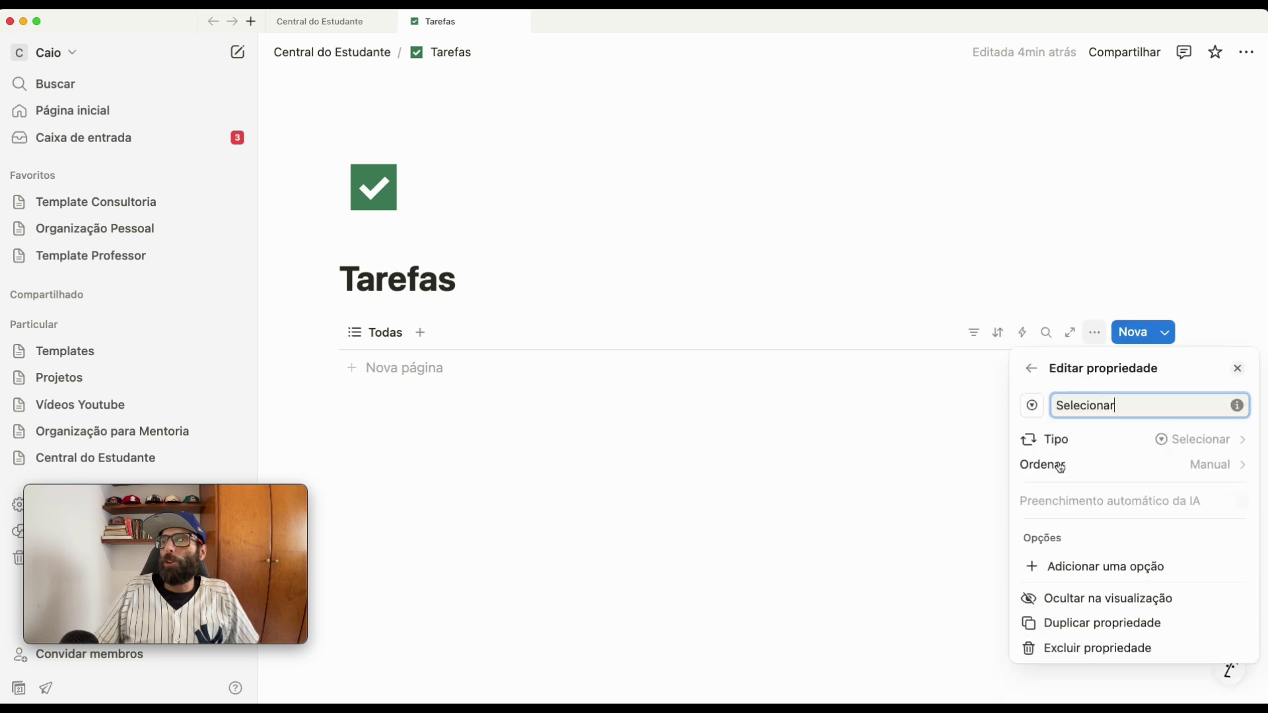
left_click_drag(1127, 401, 1018, 405)
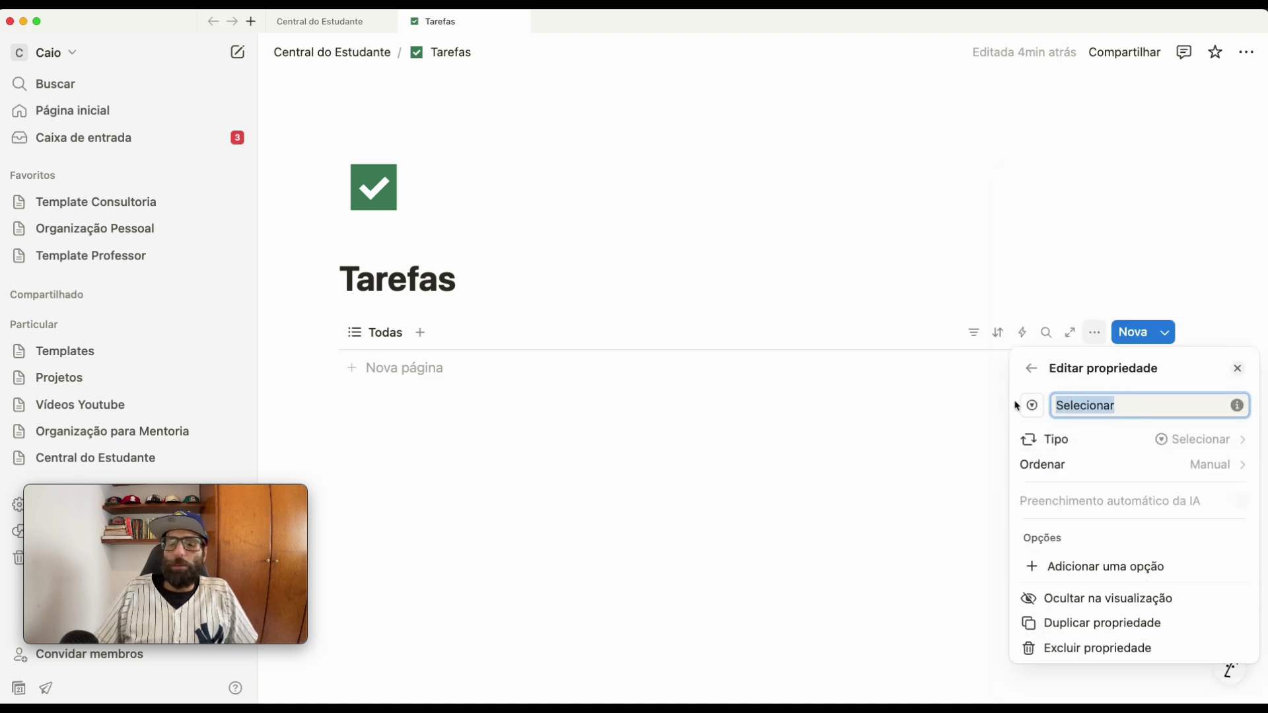
type("Tipo")
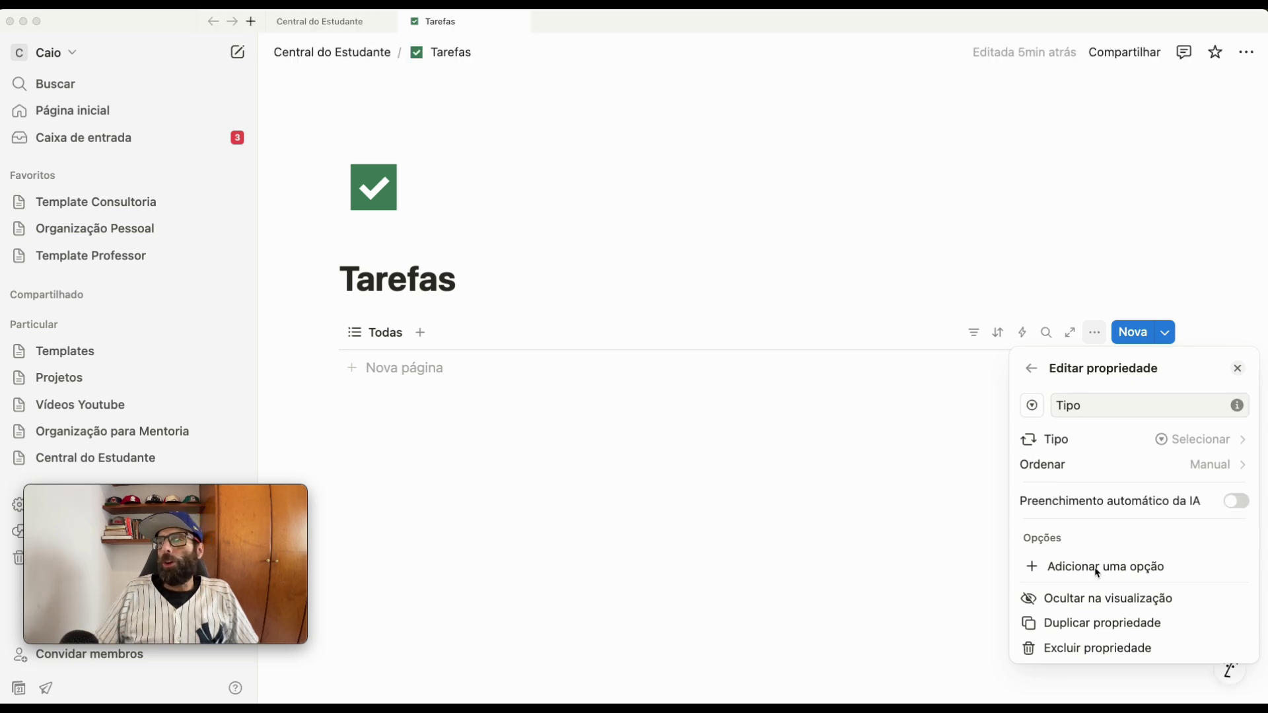
Create the options Tarefa and Prova for the Tipo property
left_click(1096, 572)
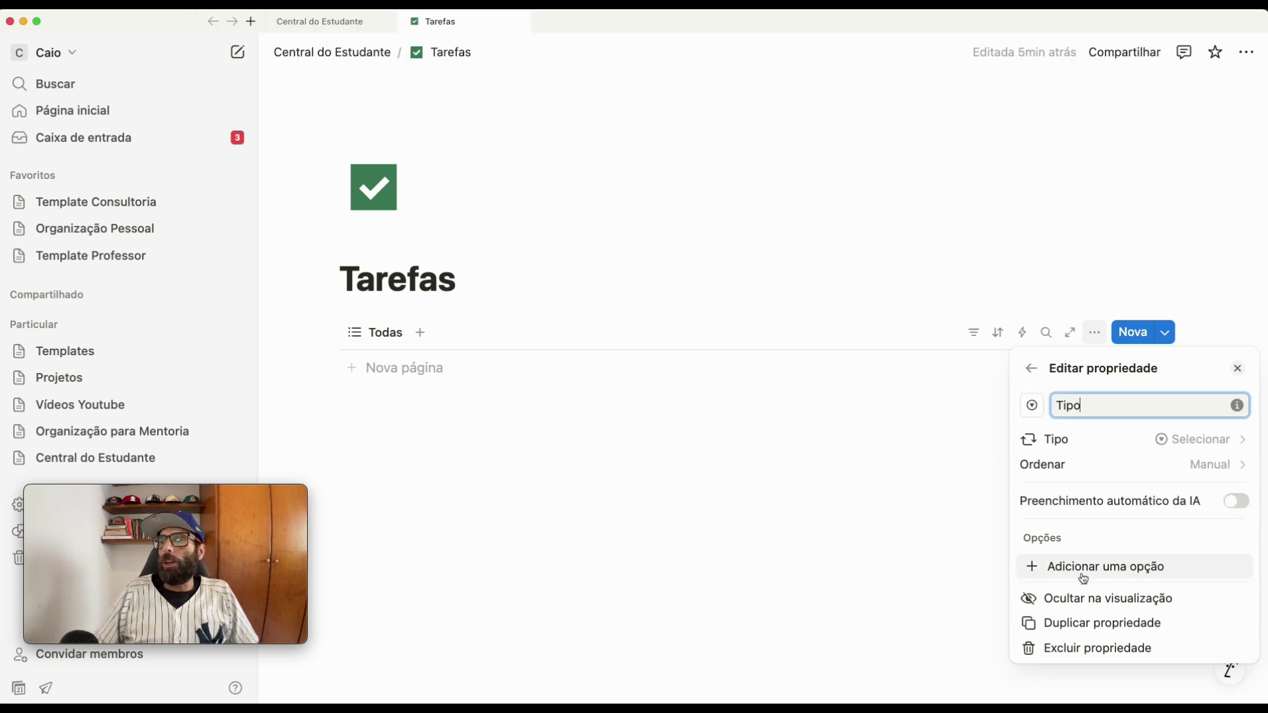
left_click(1098, 569)
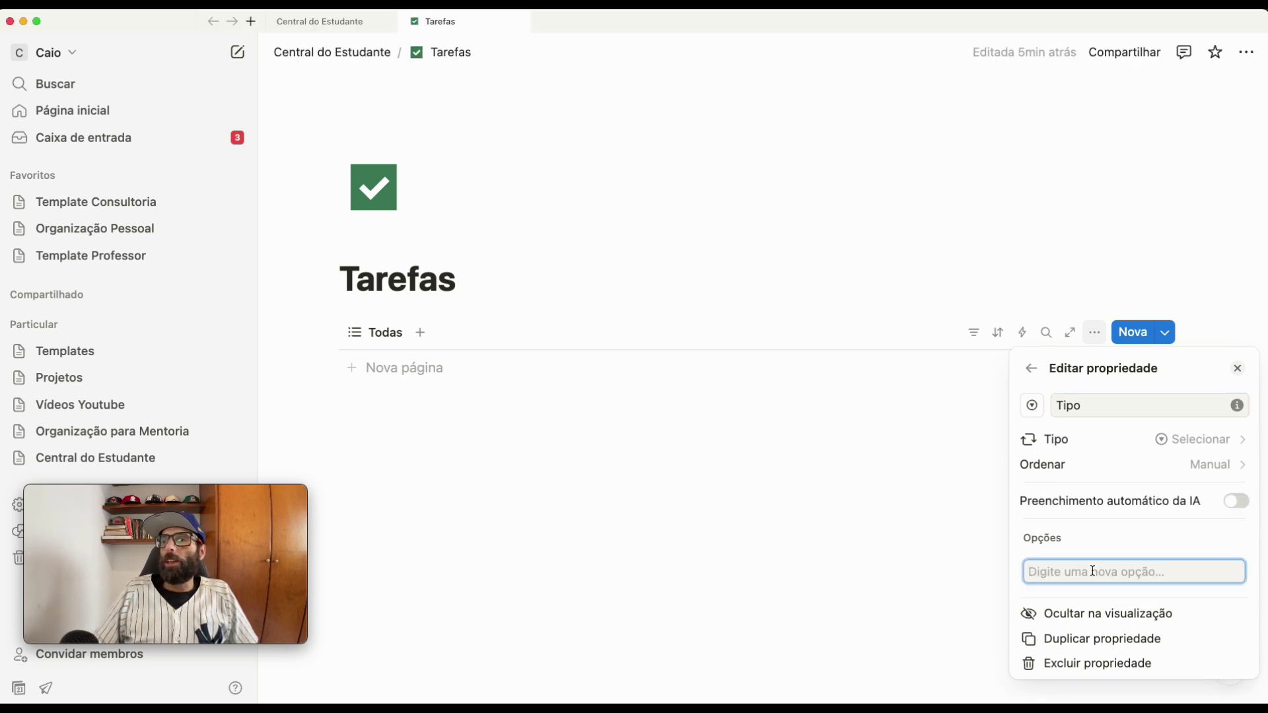
type("Tarefa")
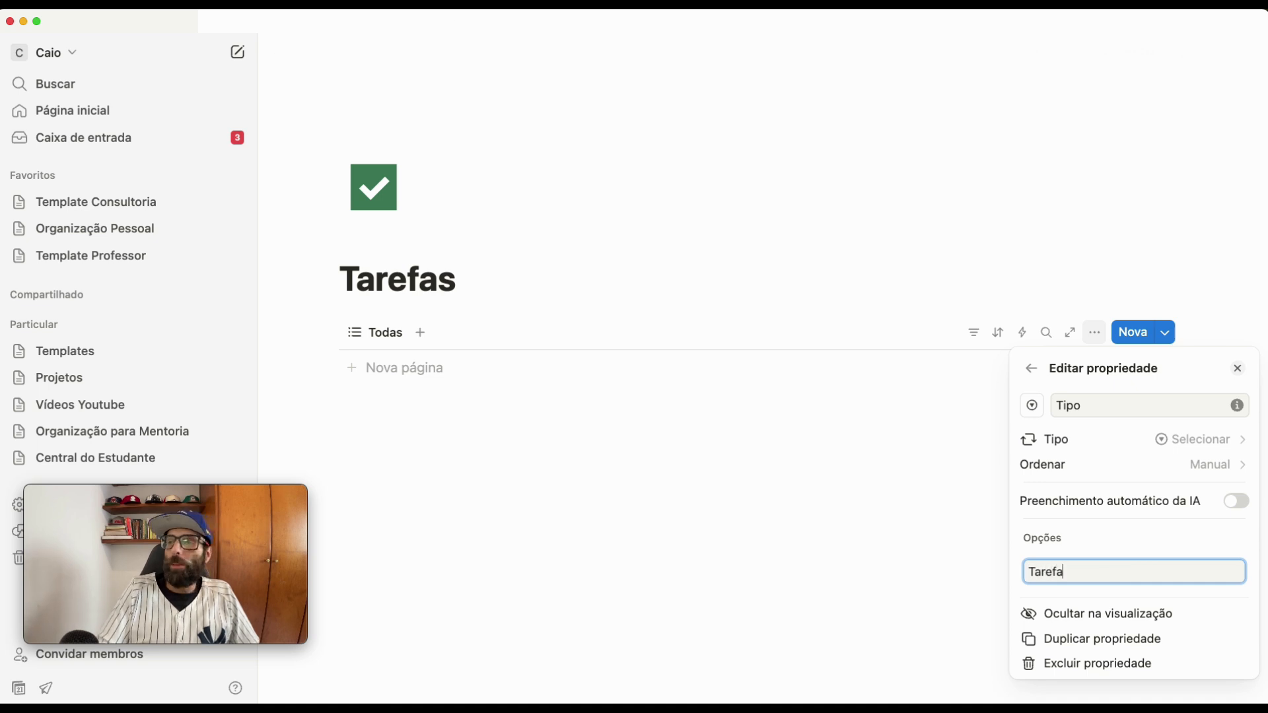
key("Return")
type("P")
key("Return")
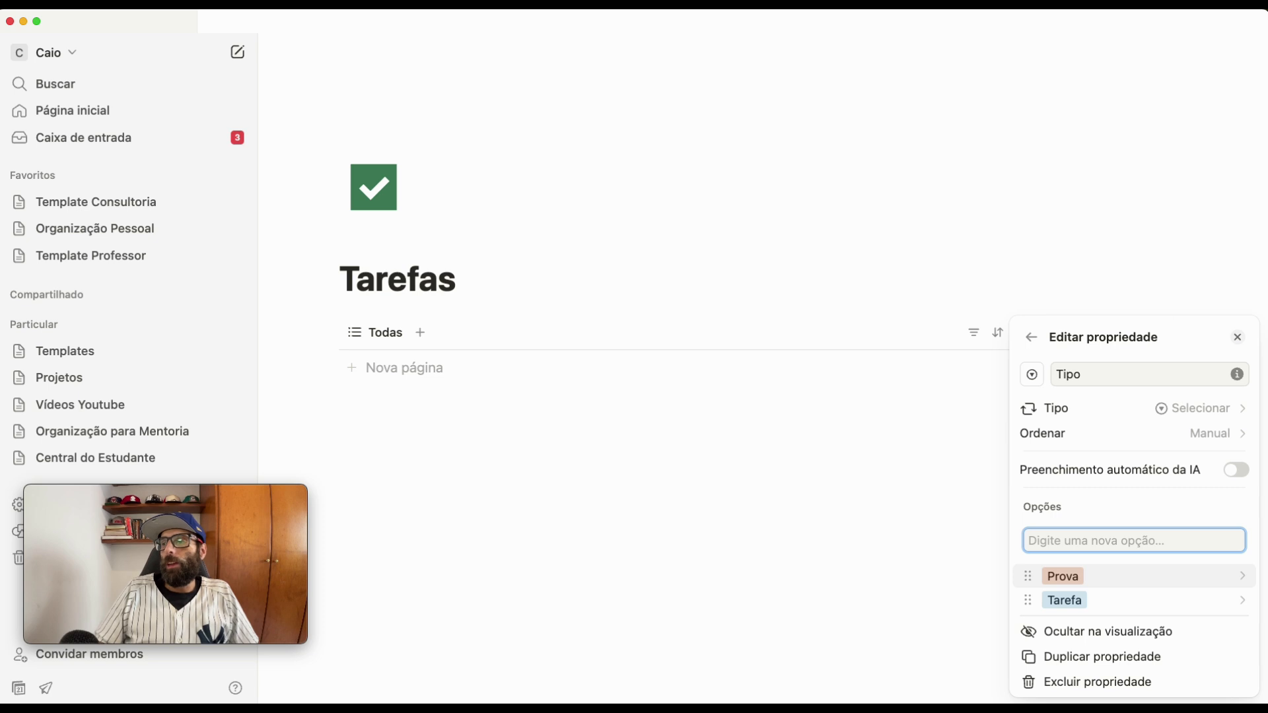
Set the colour of both the Prova and Tarefa options to Cinza and return to the new-property list
left_click(1104, 580)
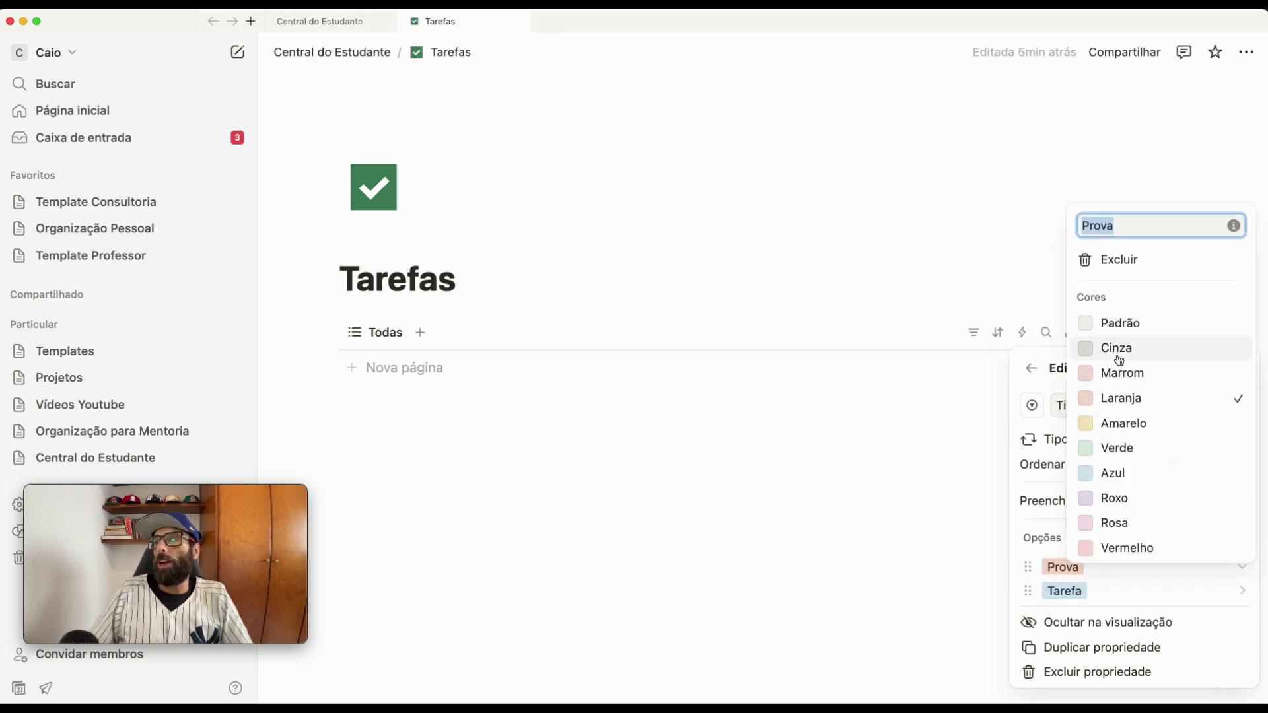
left_click(1118, 350)
left_click(1080, 598)
left_click(1073, 587)
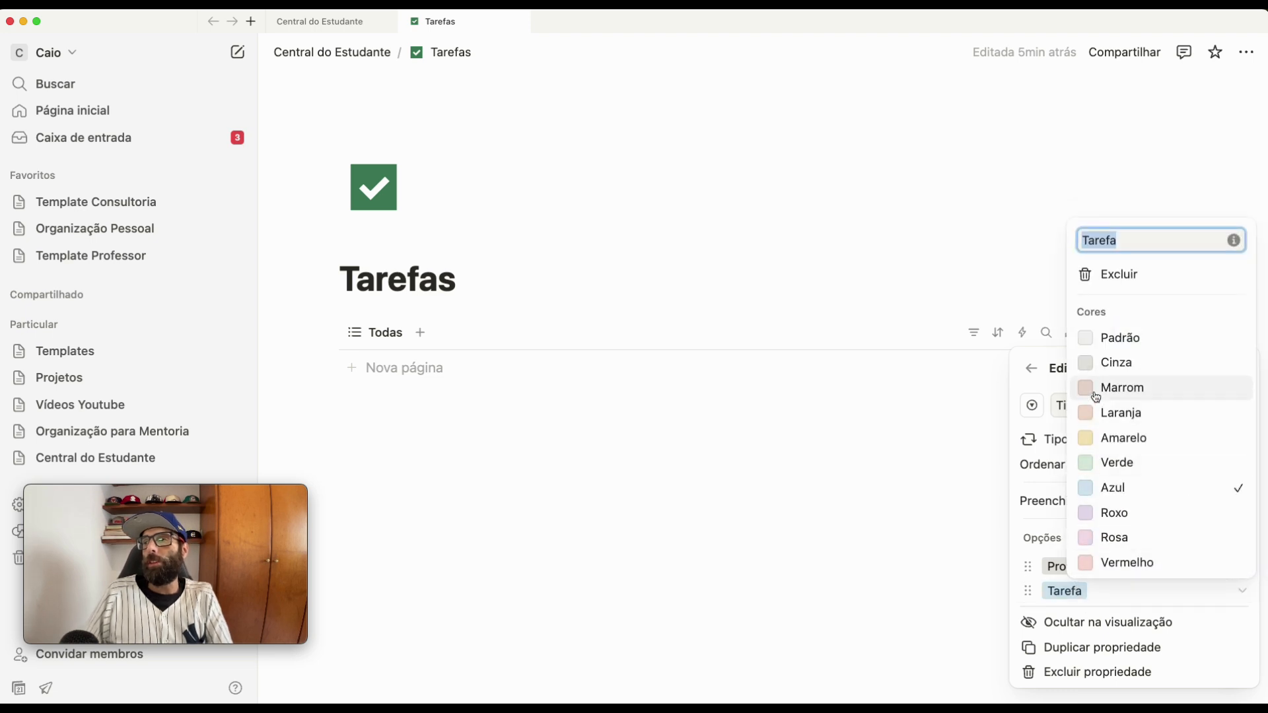
left_click(1090, 362)
left_click(1023, 381)
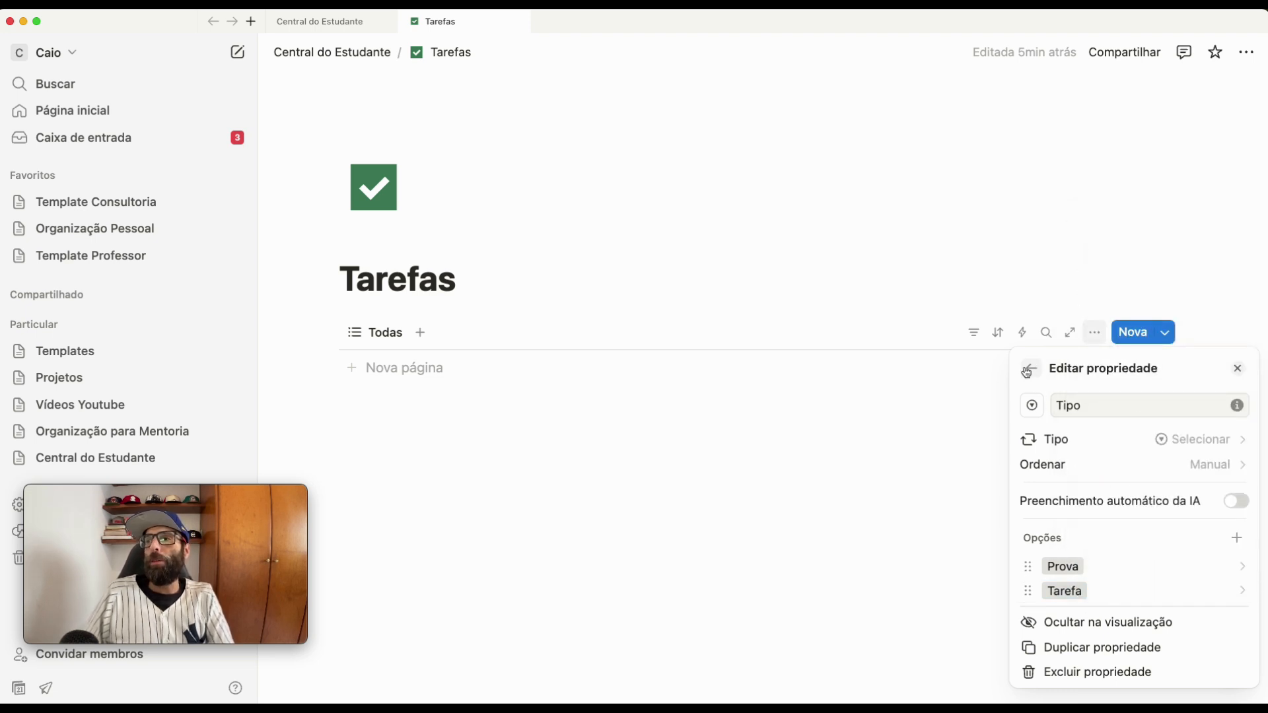
left_click(1032, 372)
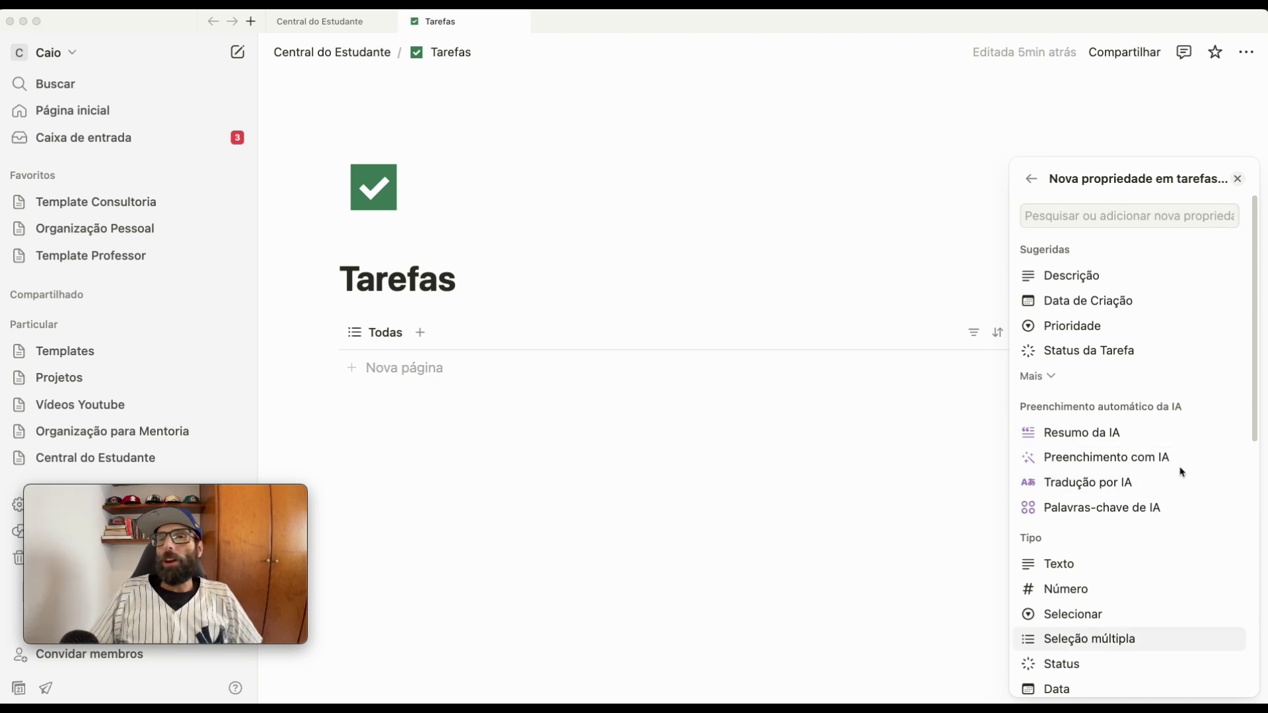
Add a formula property (Fórmula) named Tarefa? to the database
left_click(1098, 220)
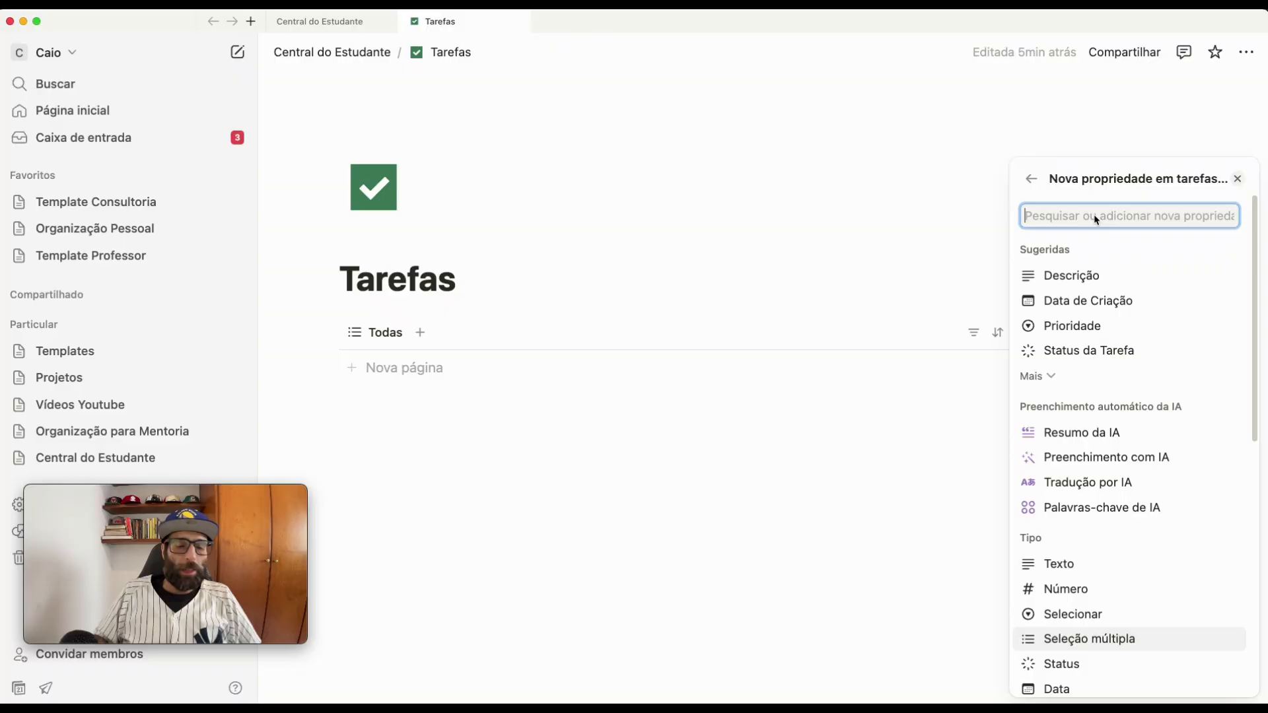
type("f'")
type("ór")
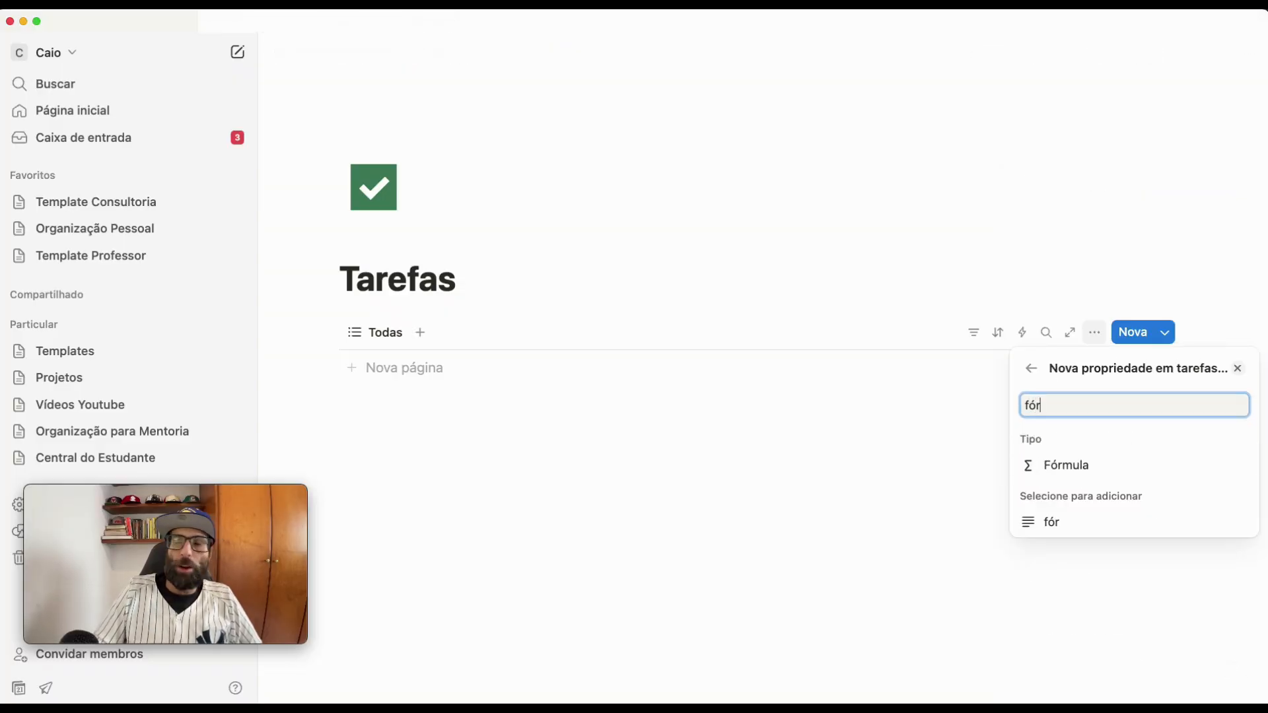
left_click(1061, 473)
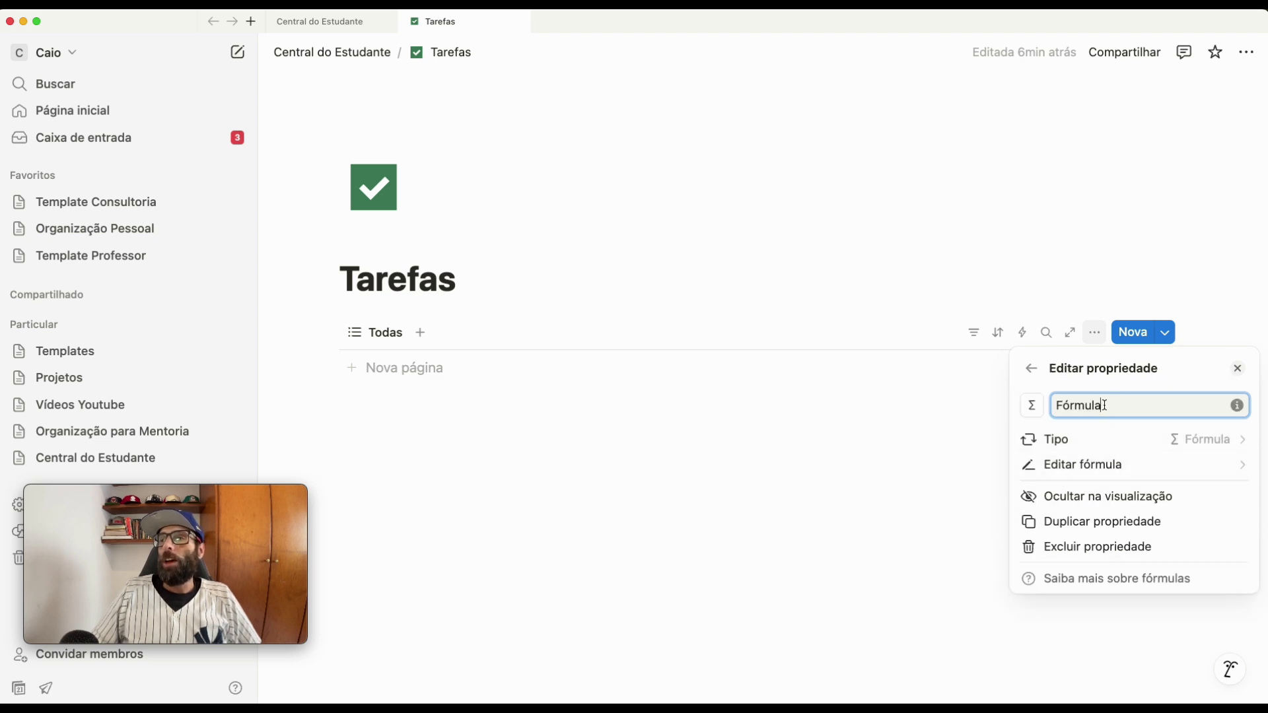
left_click_drag(1105, 406, 1023, 404)
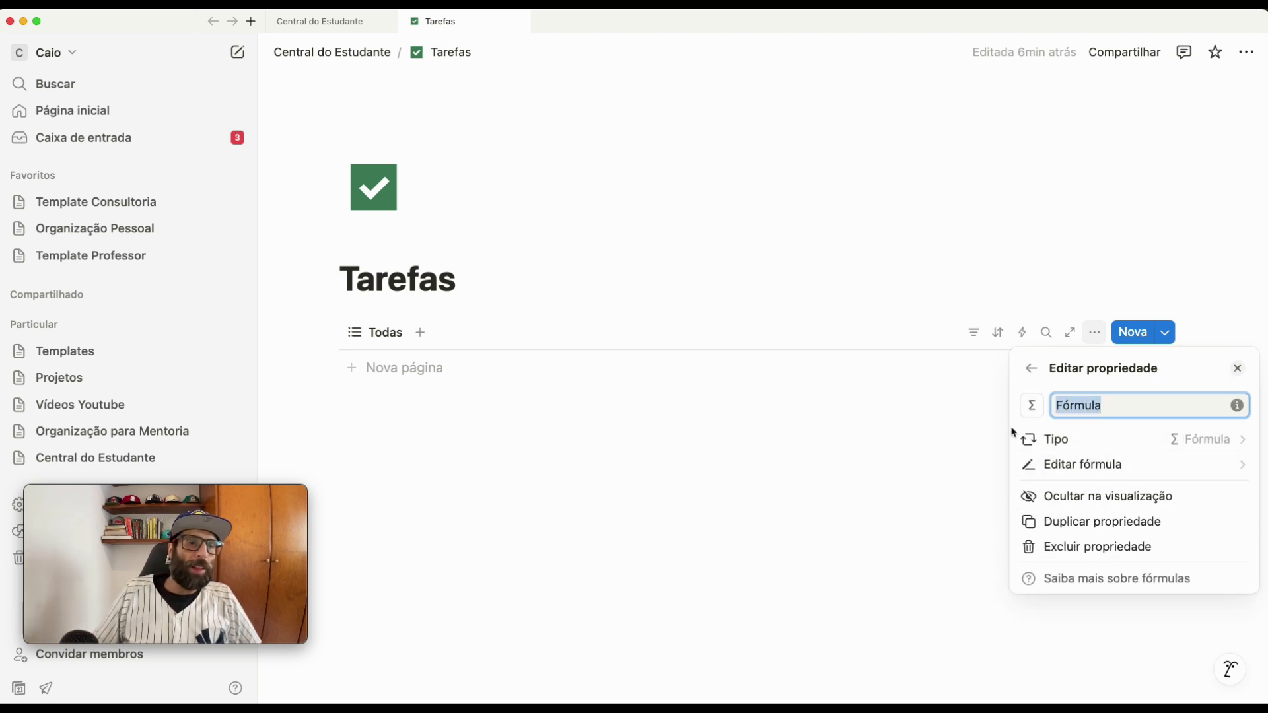
type("T")
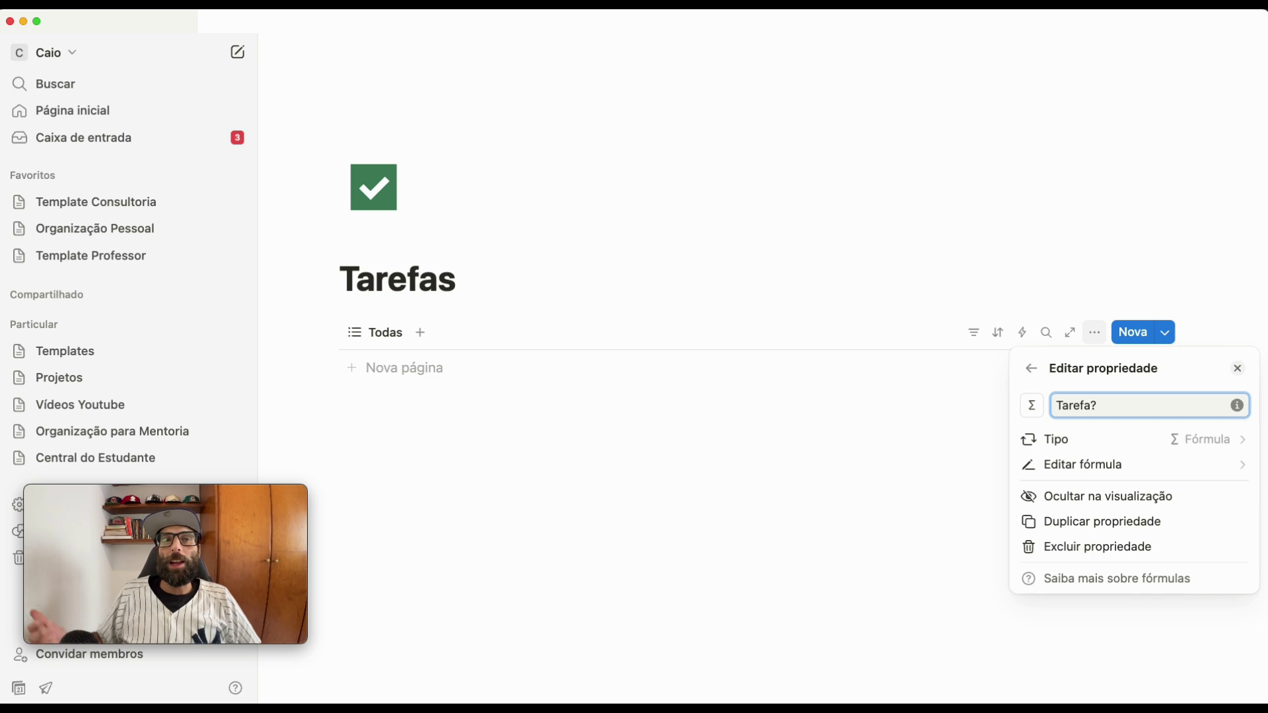
Set the Tarefa? formula to Tipo == "Tarefa" with Tipo linked to the database property, save it, and return to the new-property list
left_click(1093, 470)
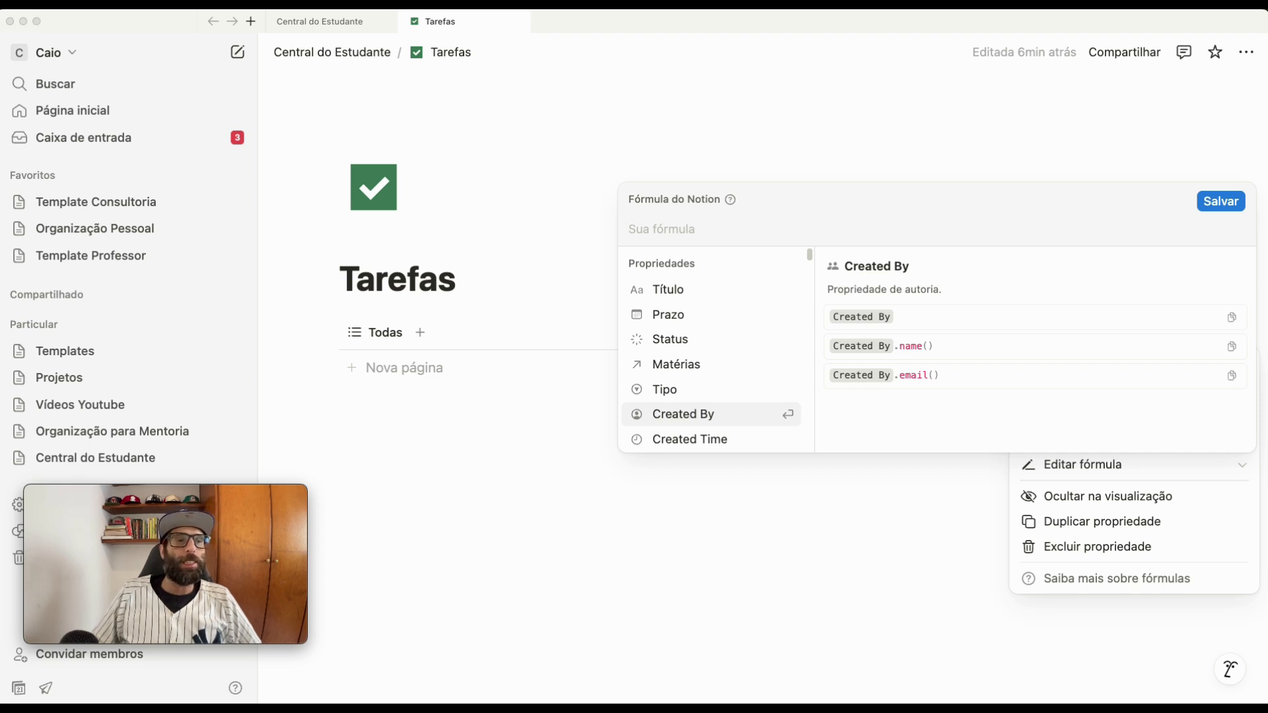
left_click(708, 233)
type("Tipo == \"Tarefa\"")
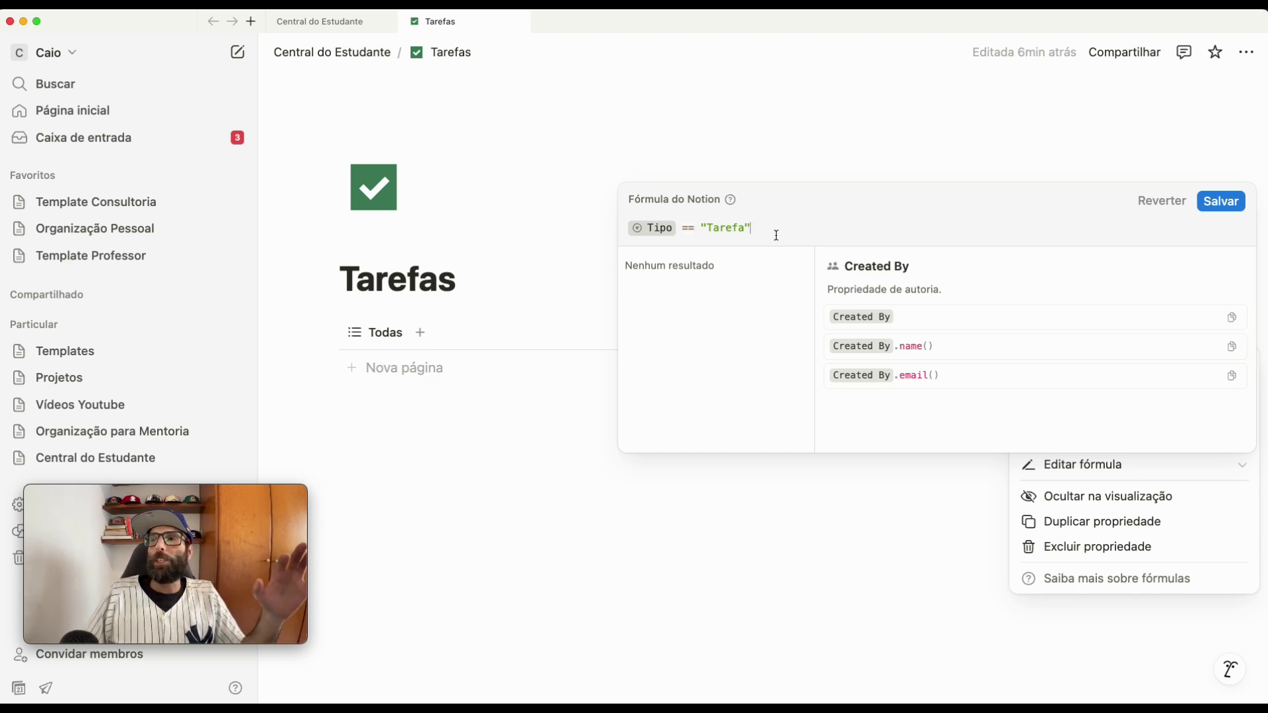
left_click_drag(678, 230, 615, 236)
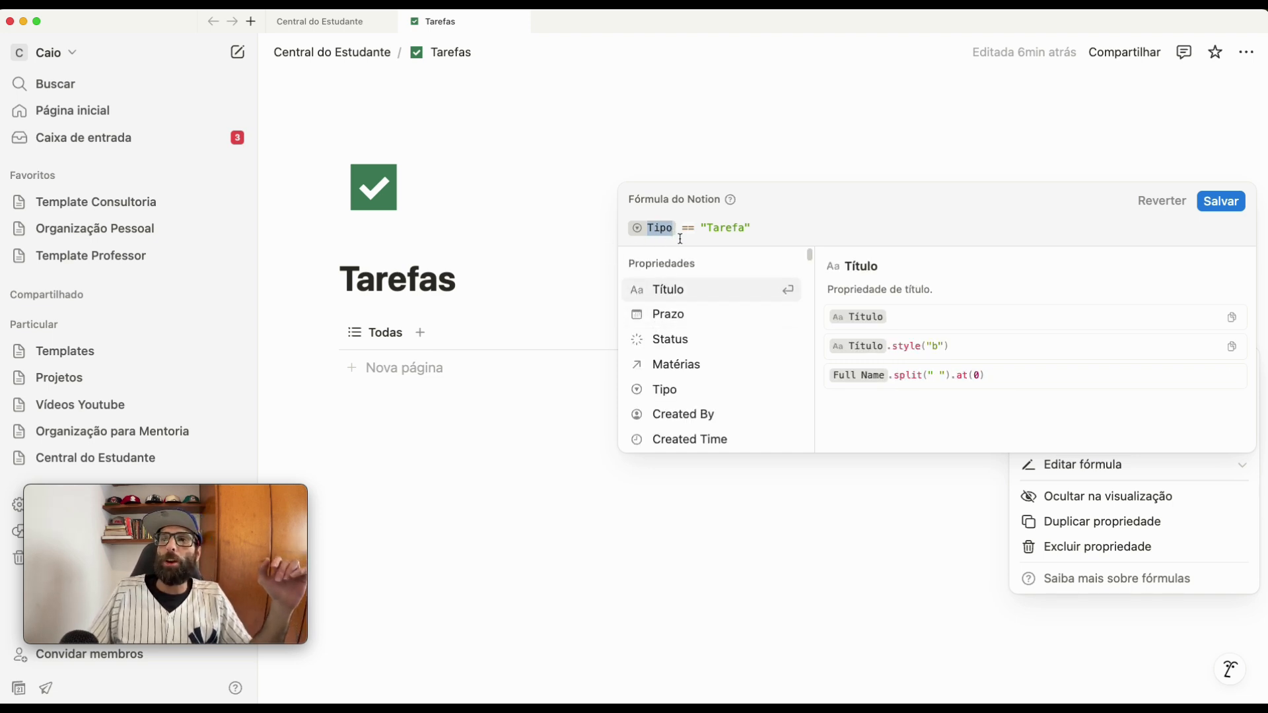
left_click(675, 394)
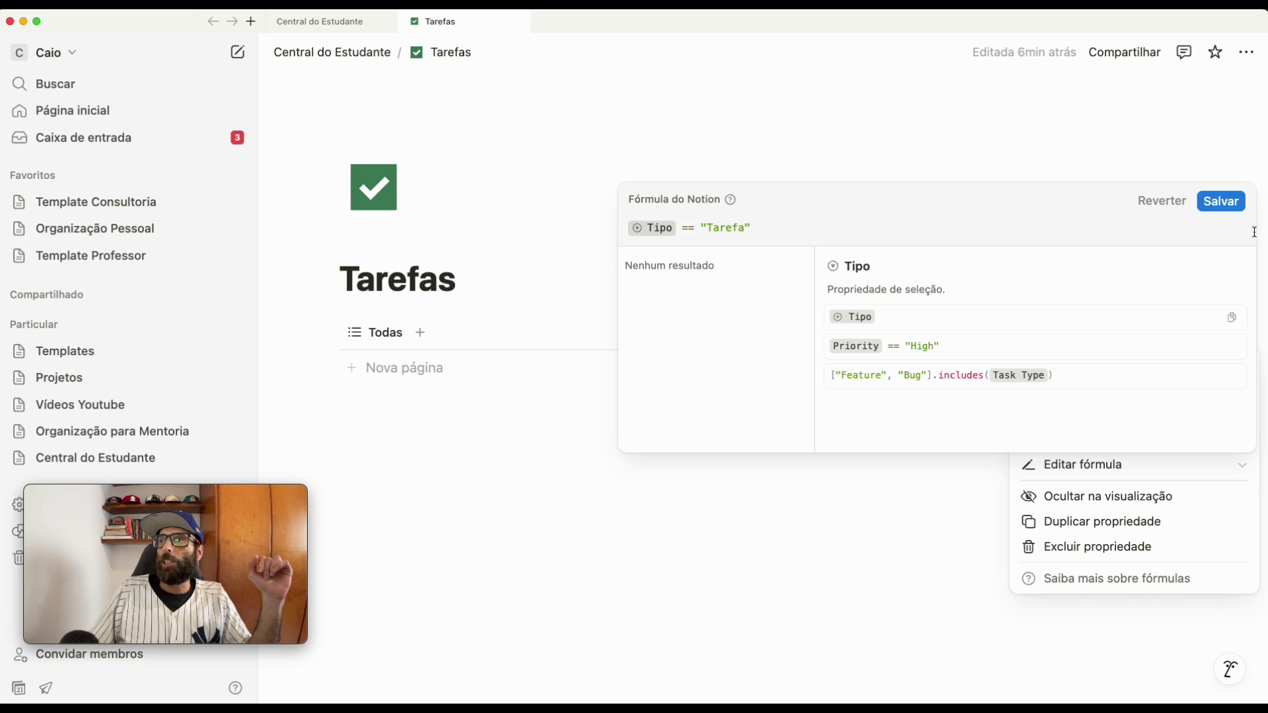
left_click(1221, 203)
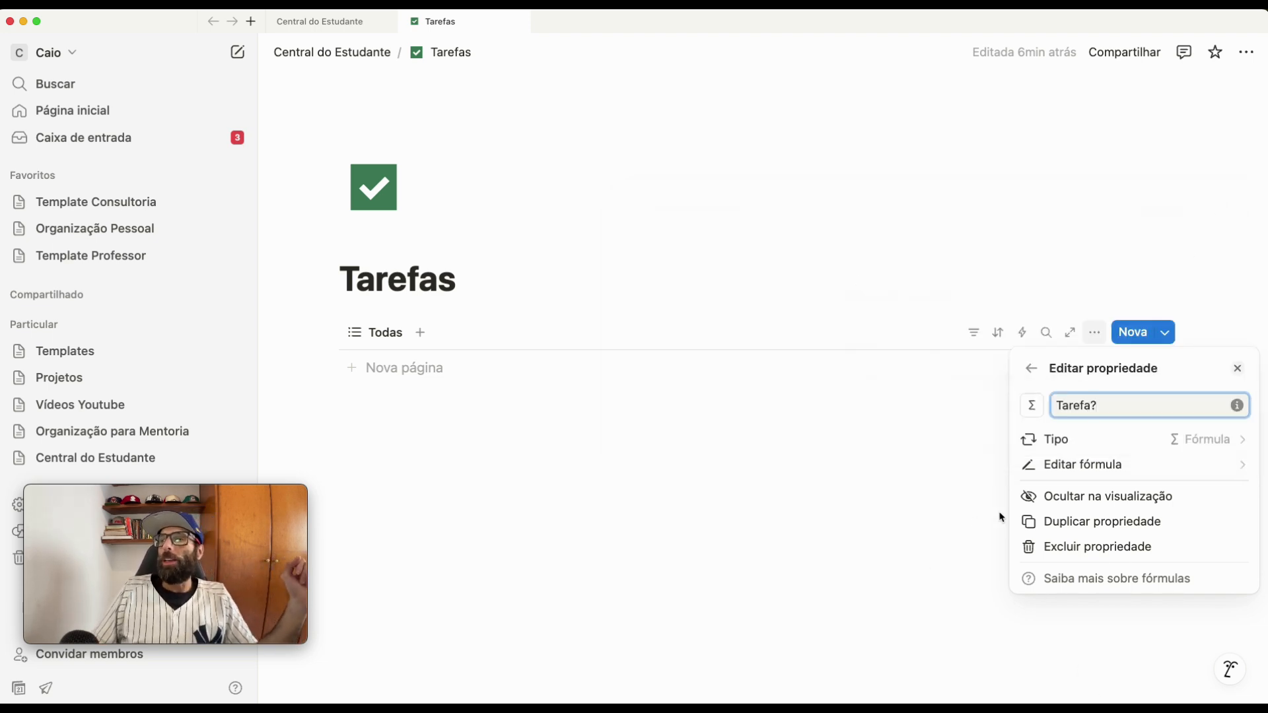
left_click(1033, 371)
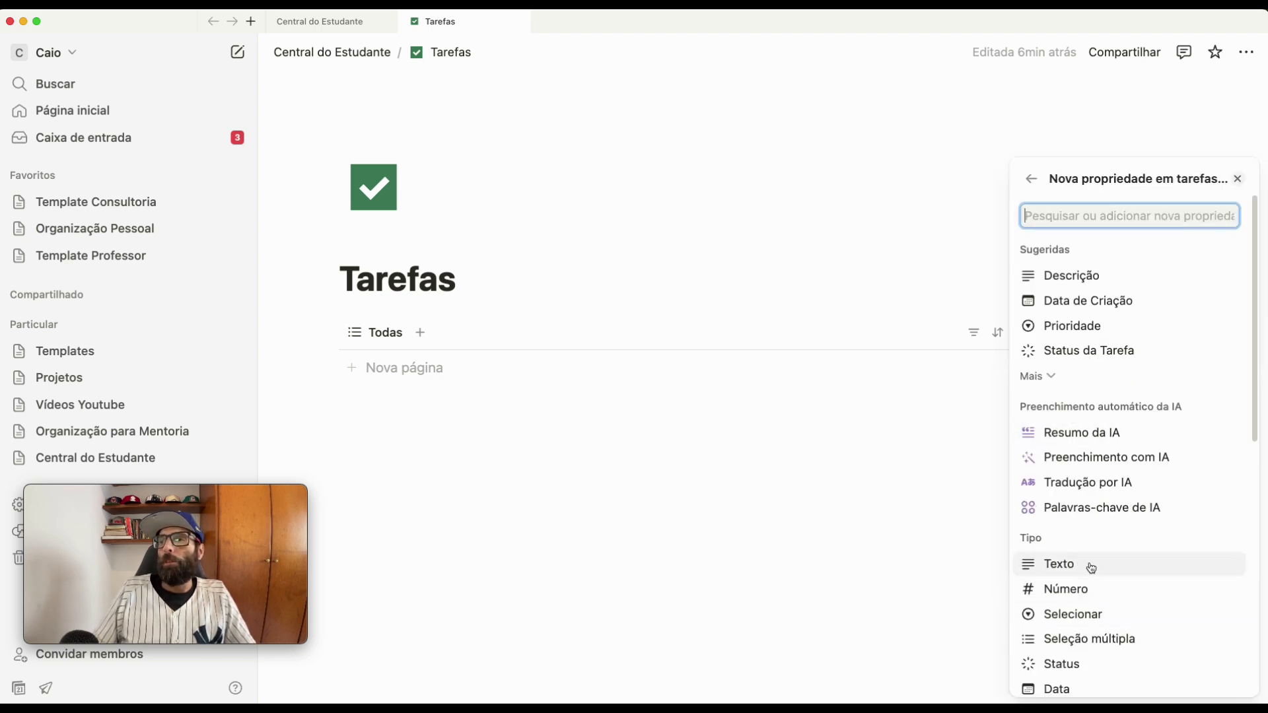
Add a second formula property named Tarefas Concluídas to the database
type("fórm")
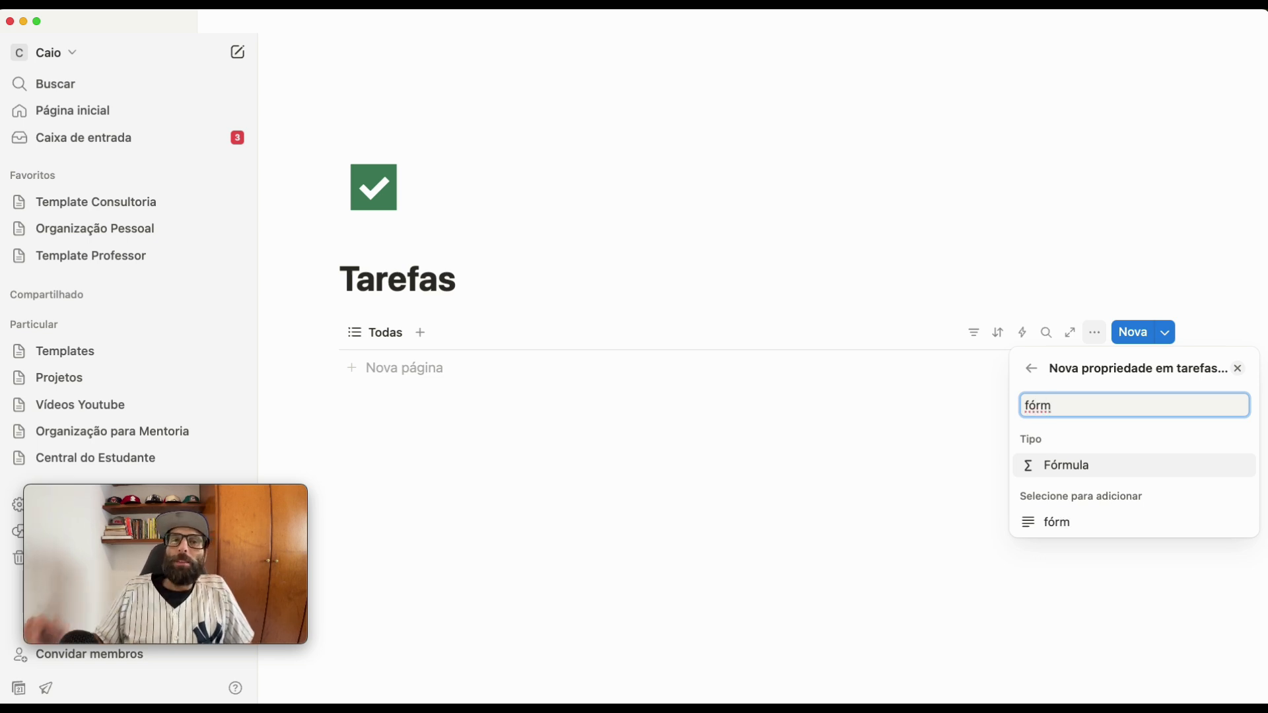
left_click(1091, 470)
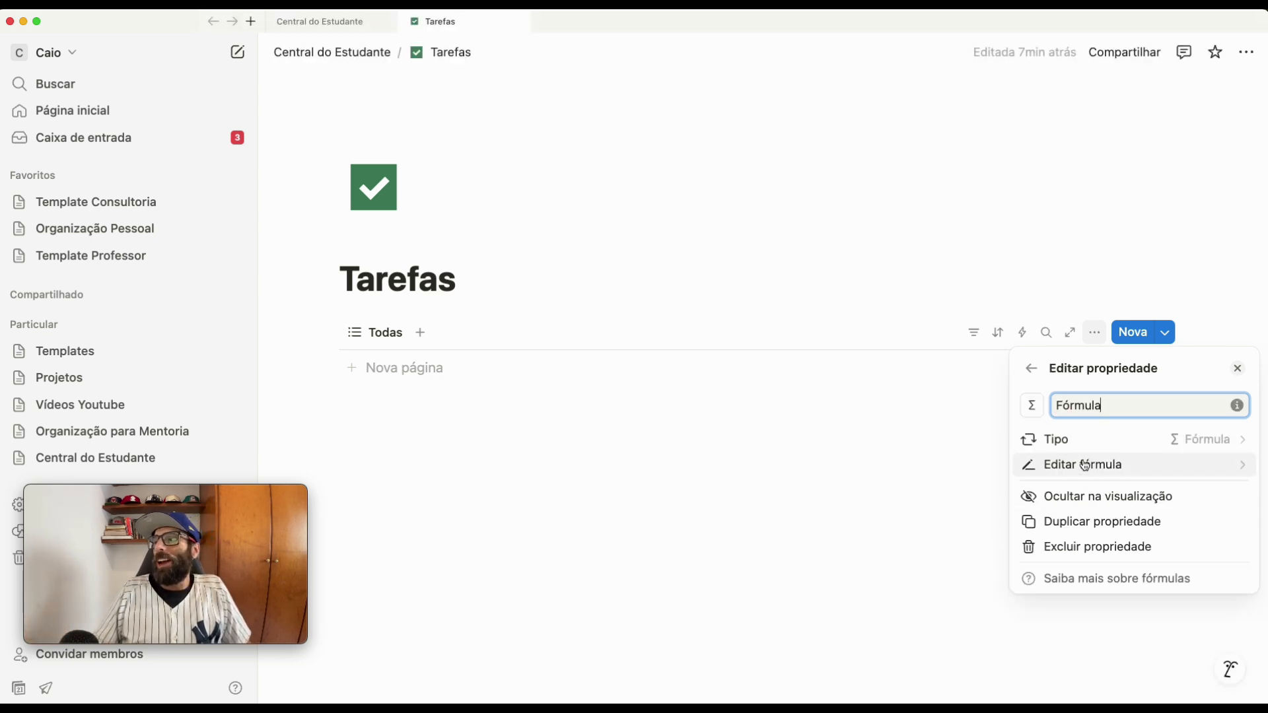
left_click(1126, 405)
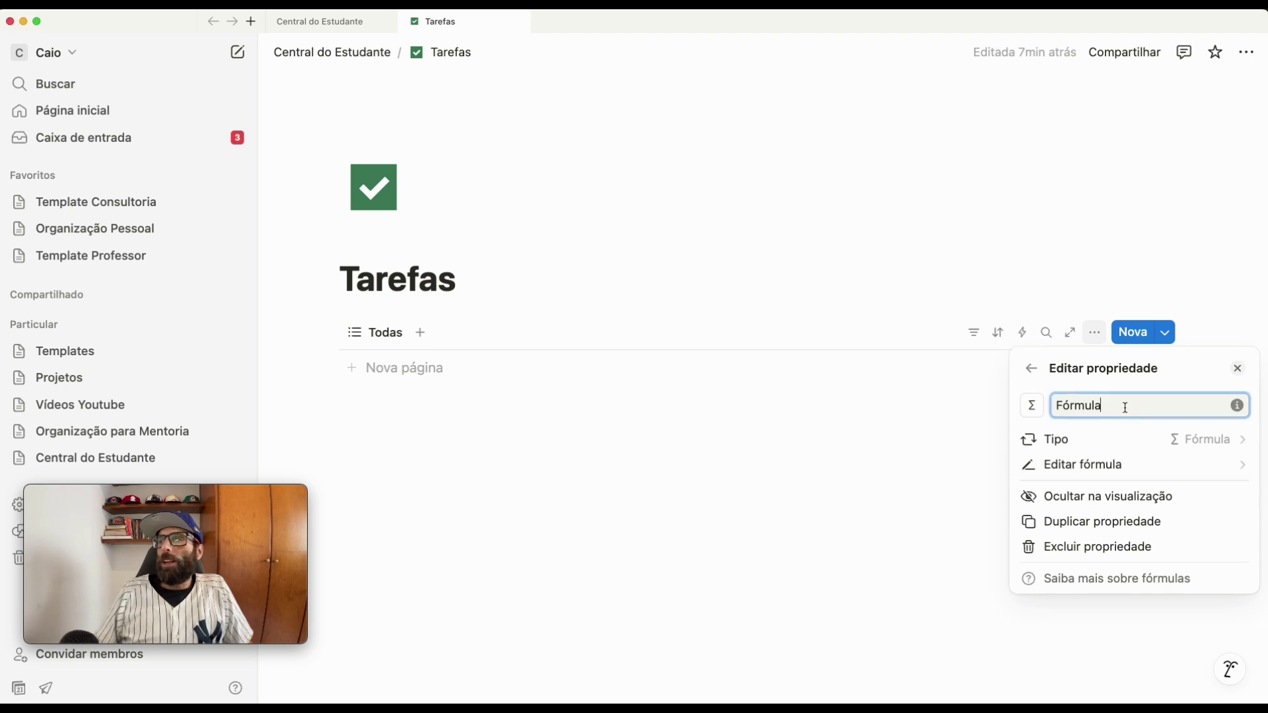
key("super+a")
type("T")
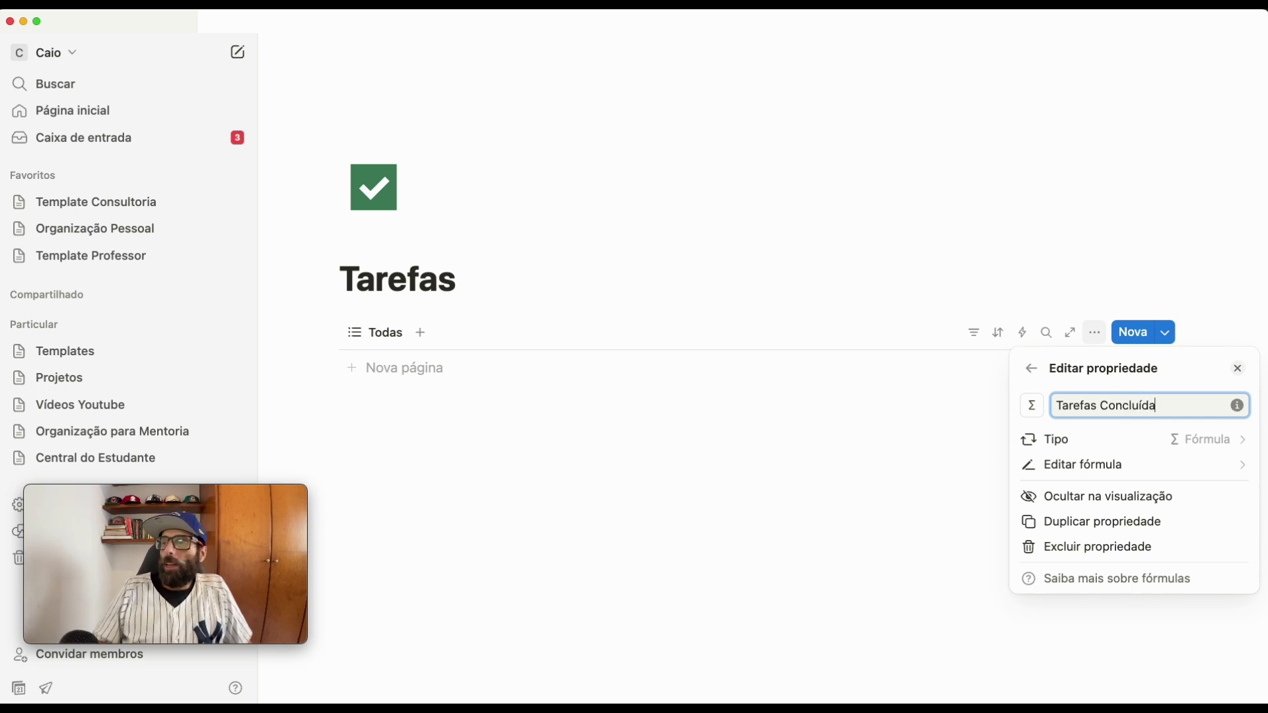
Enter the Tarefas Concluídas formula if(Tipo == "Tarefa", if(Status == "Concluída", 1, 0), 0)
left_click(1084, 467)
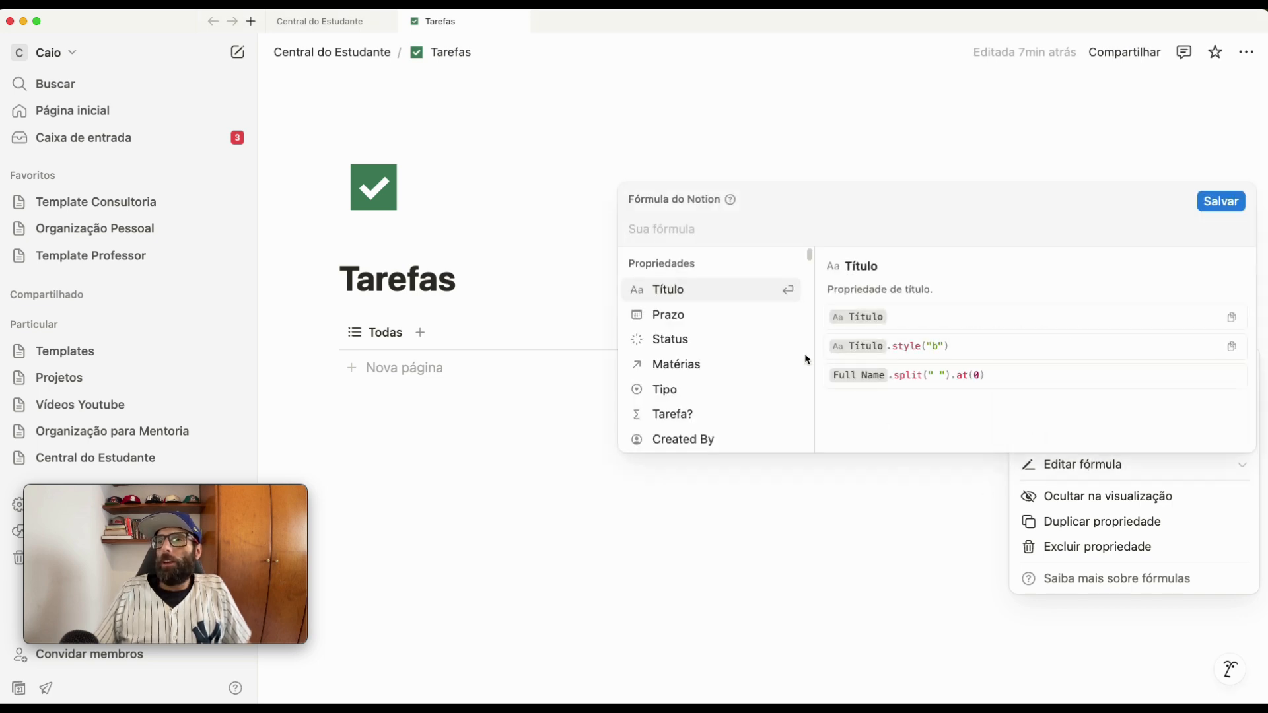
key("super+Tab")
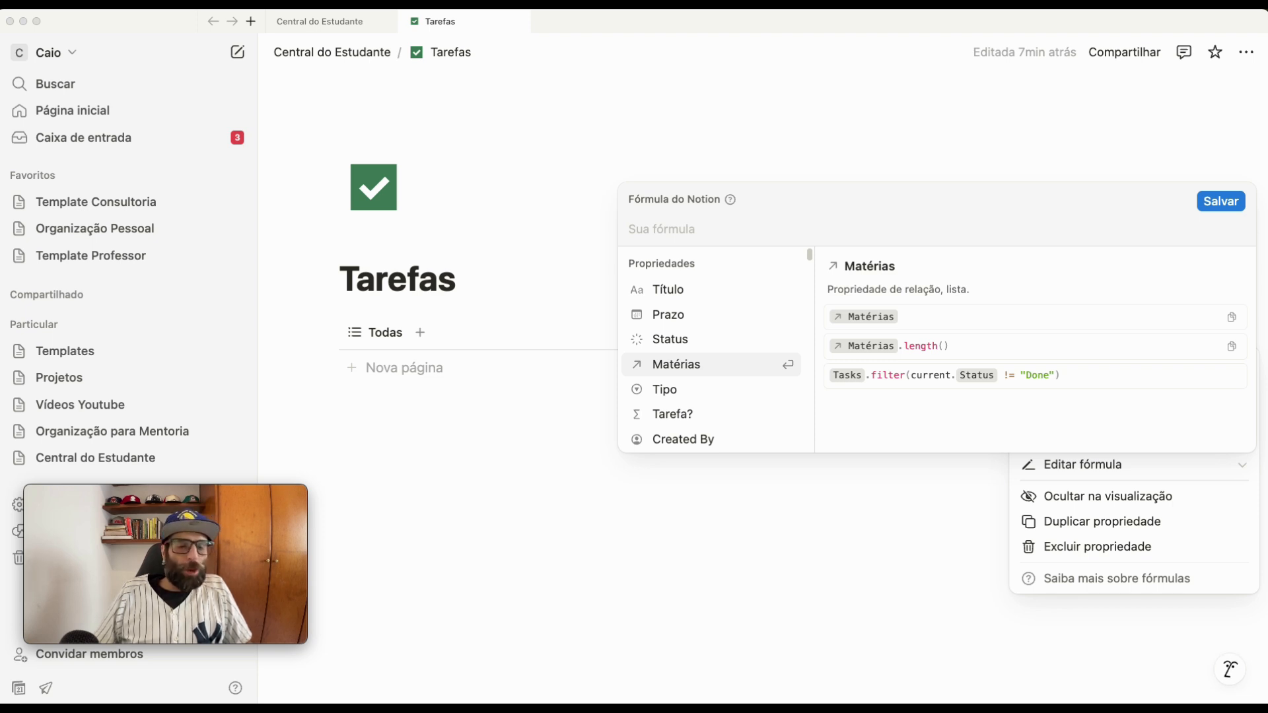
left_click(679, 237)
type("if(Tipo == \"Tarefa\", if(Status == \"Concluída\", 1, 0), 0)")
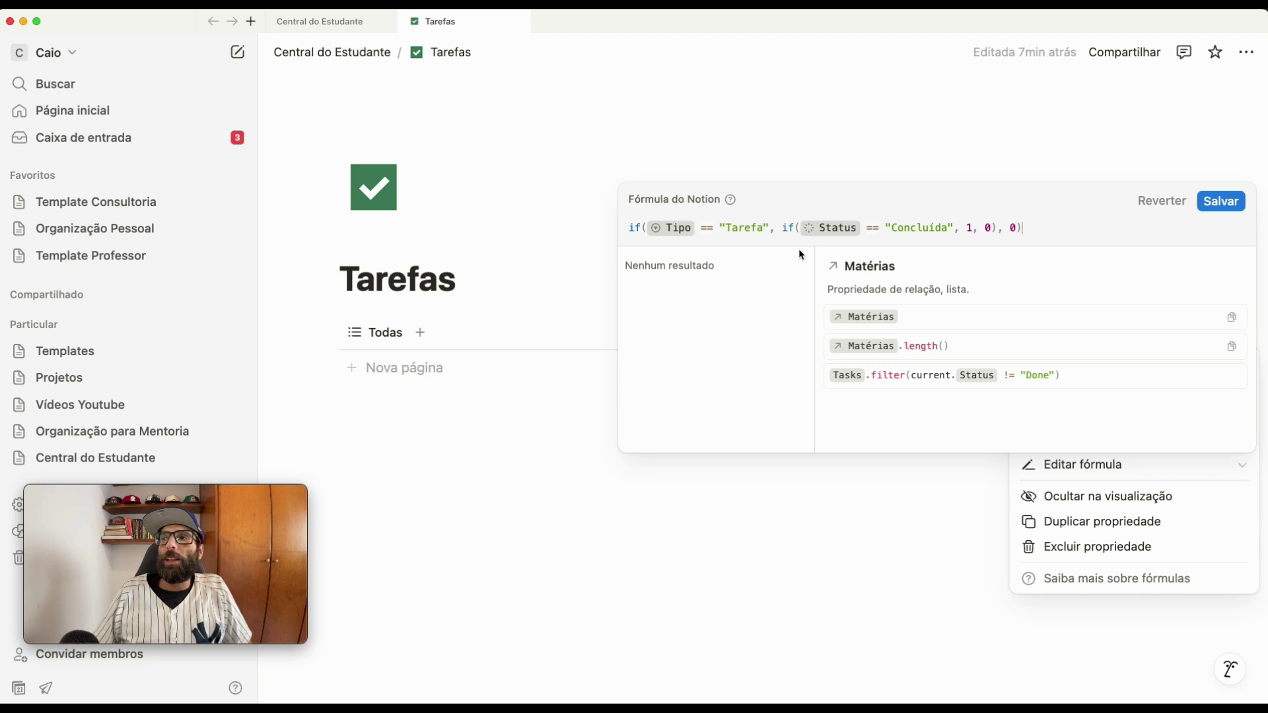
Re-link the Status and Tipo references in the Tarefas Concluídas formula to the database's own properties
left_click(852, 228)
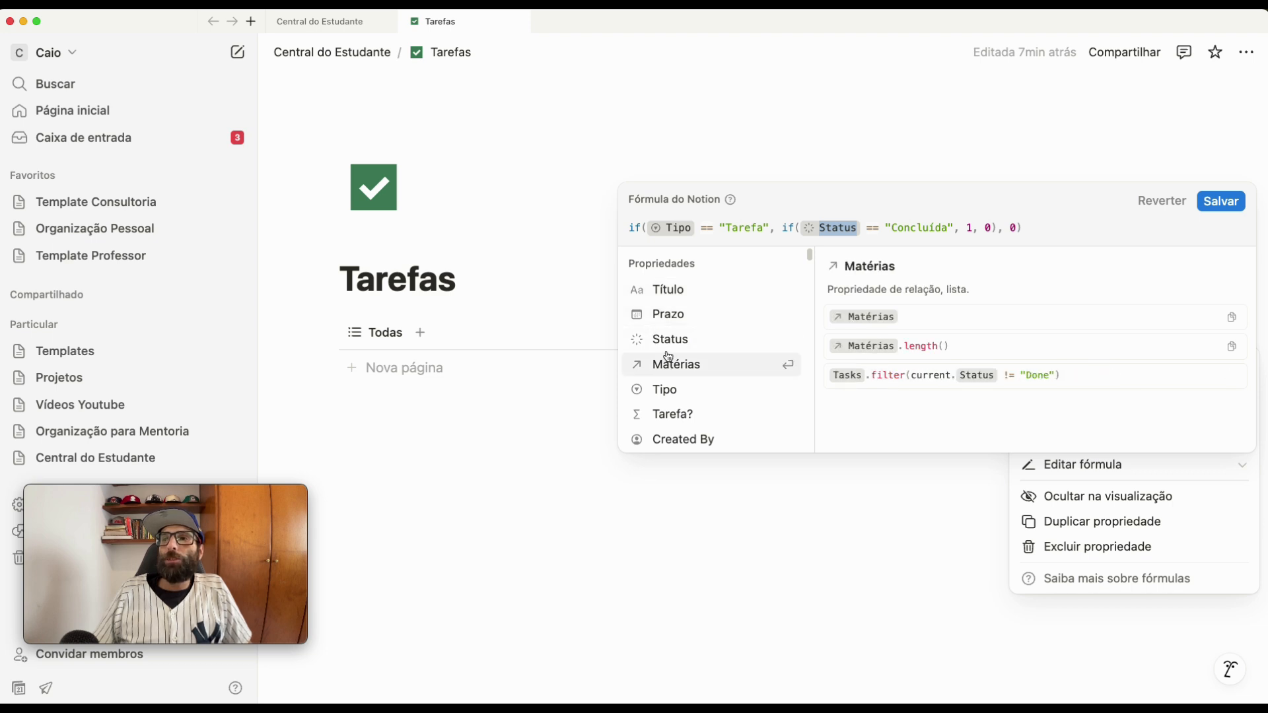
left_click(667, 341)
left_click_drag(696, 229, 646, 228)
left_click(653, 233)
left_click(666, 230)
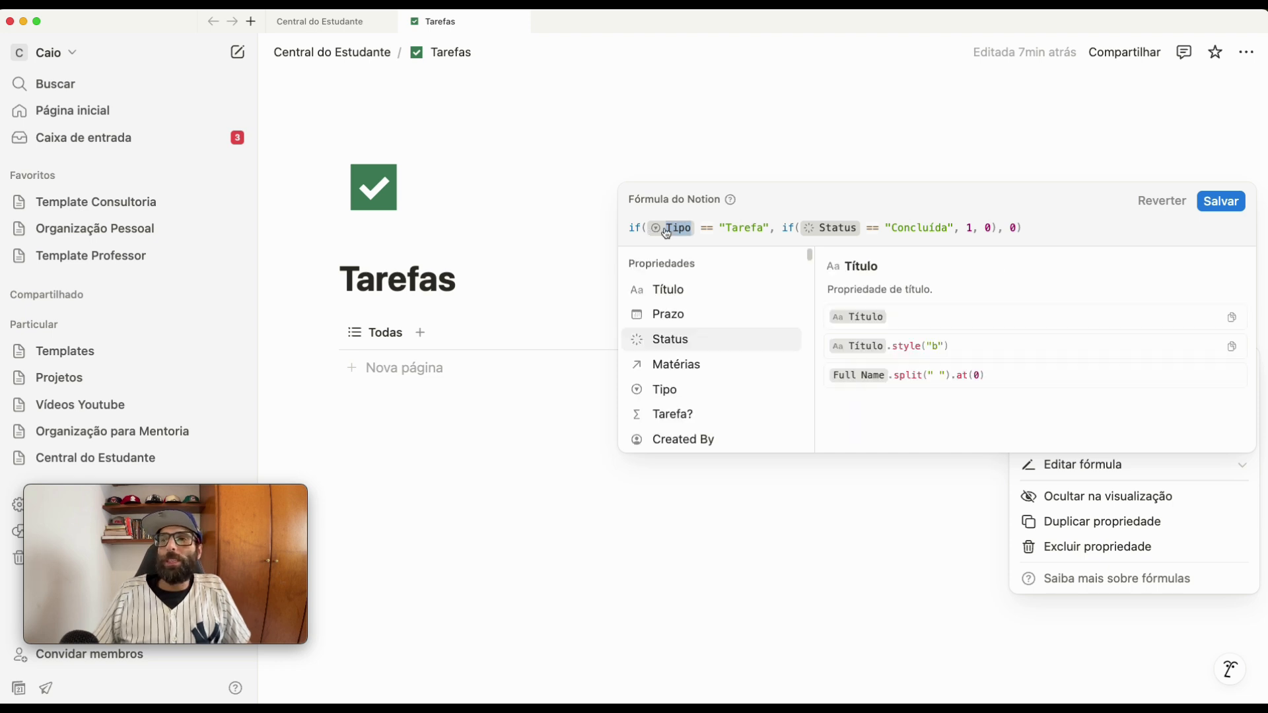
left_click(787, 390)
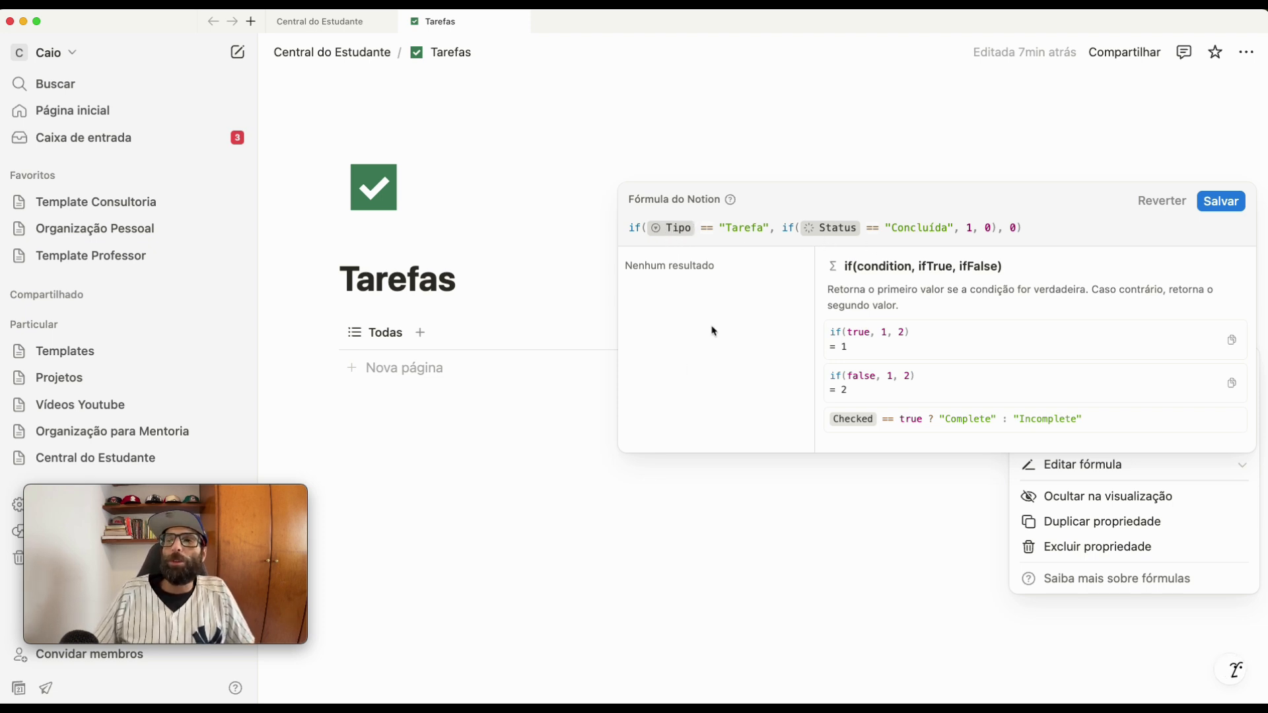
Save the Tarefas Concluídas formula and return to the new-property list
left_click(1215, 210)
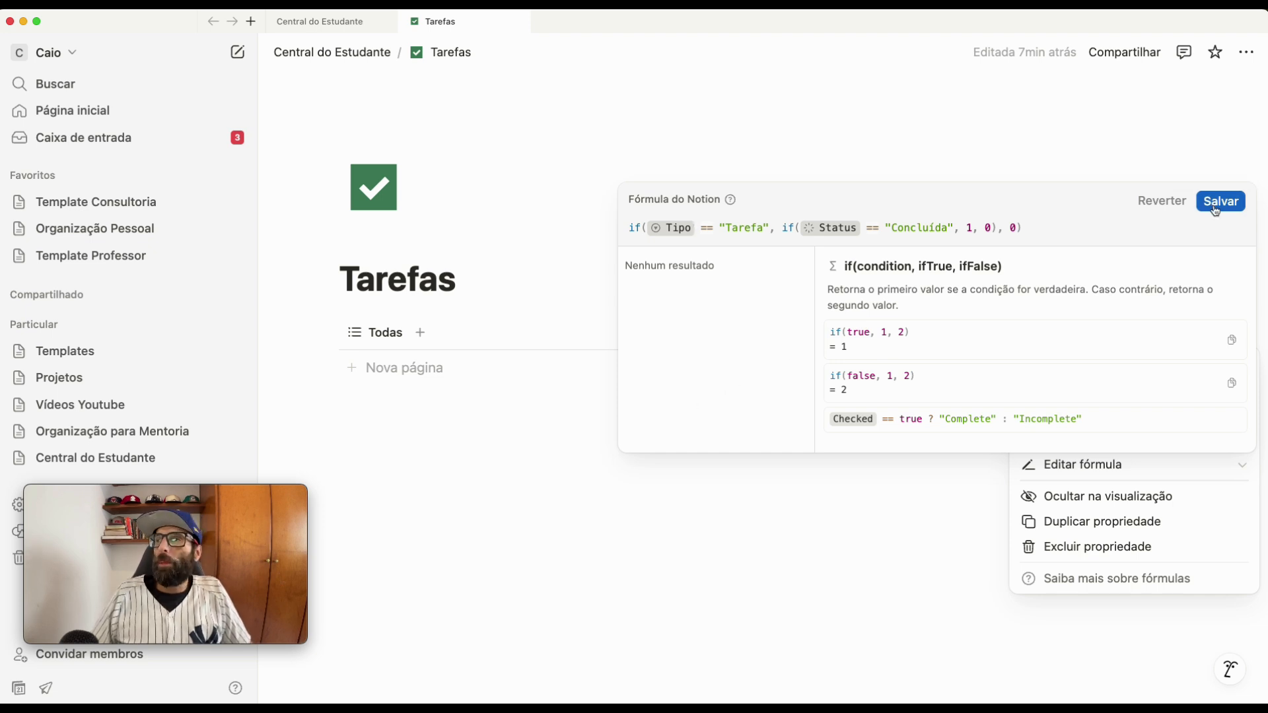
left_click(1106, 371)
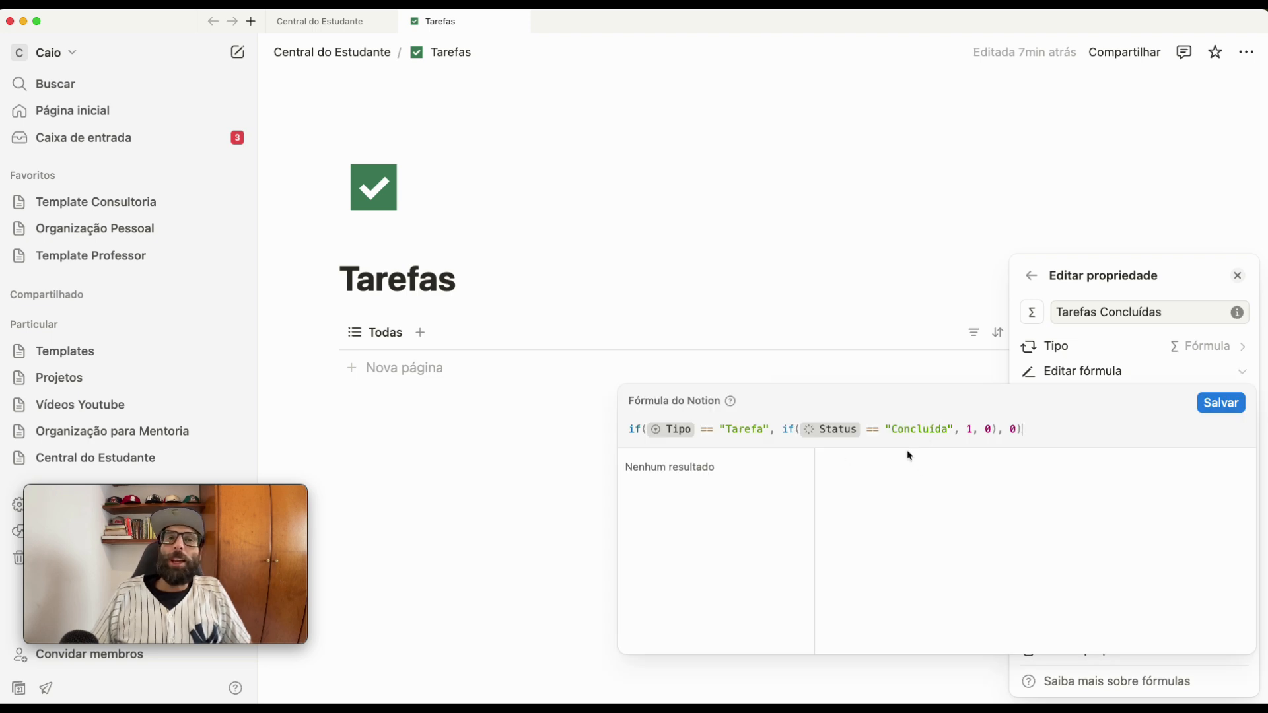
left_click(1170, 358)
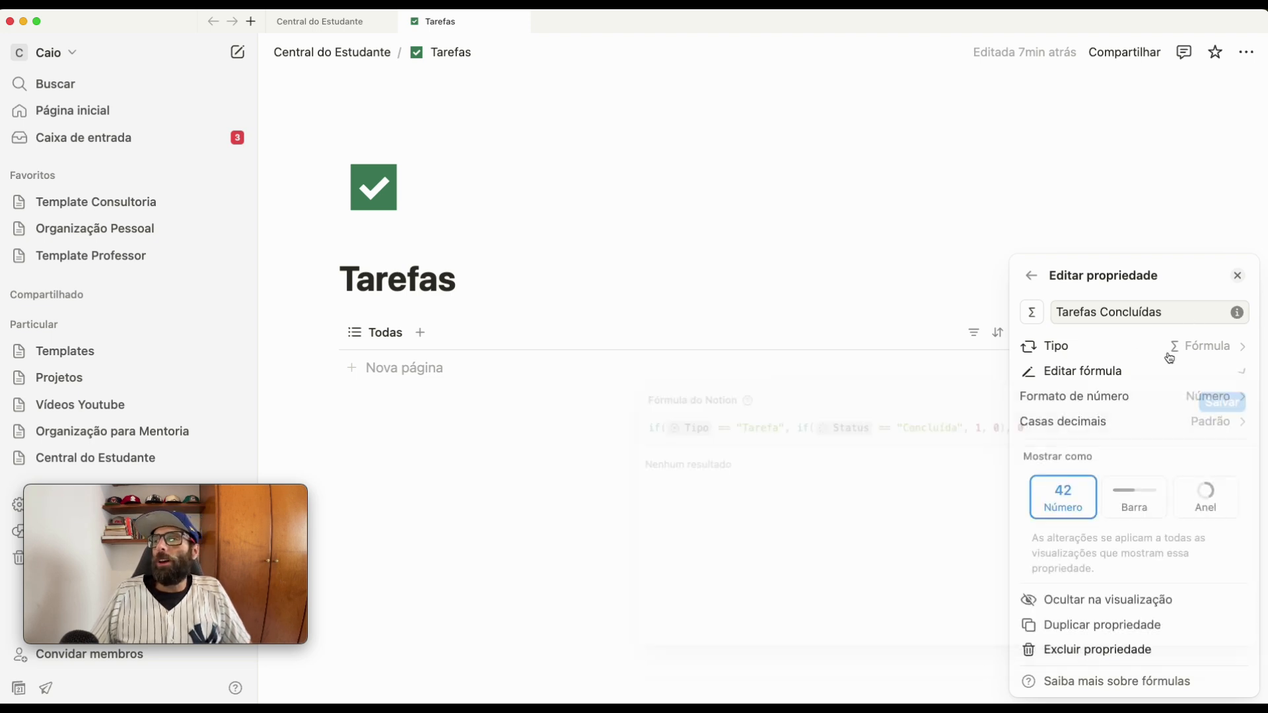
key("super+Tab")
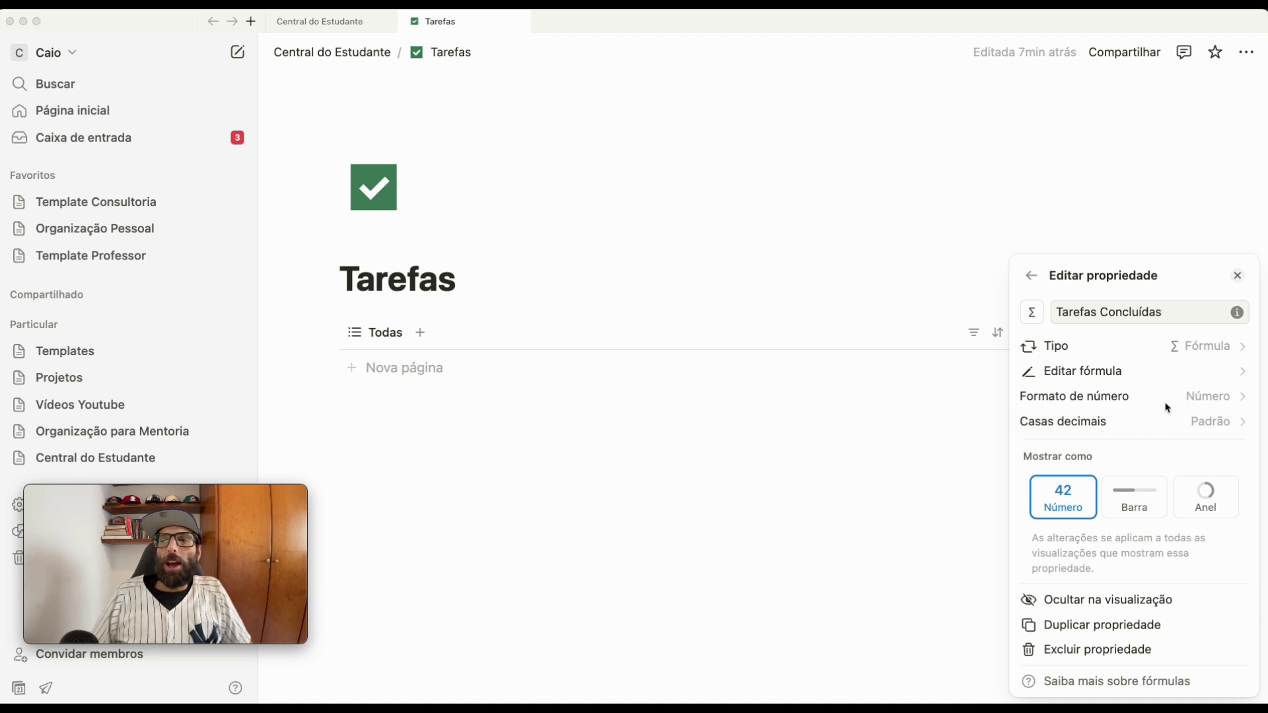
left_click(1035, 277)
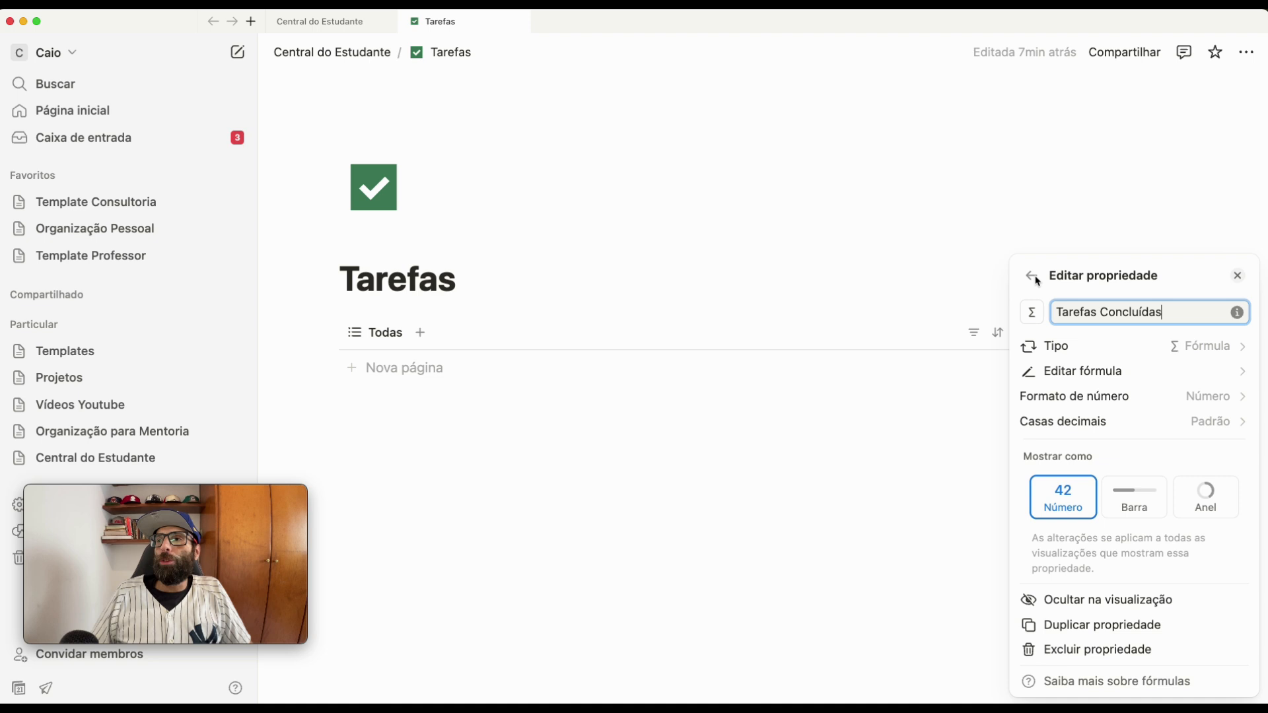
left_click(1031, 277)
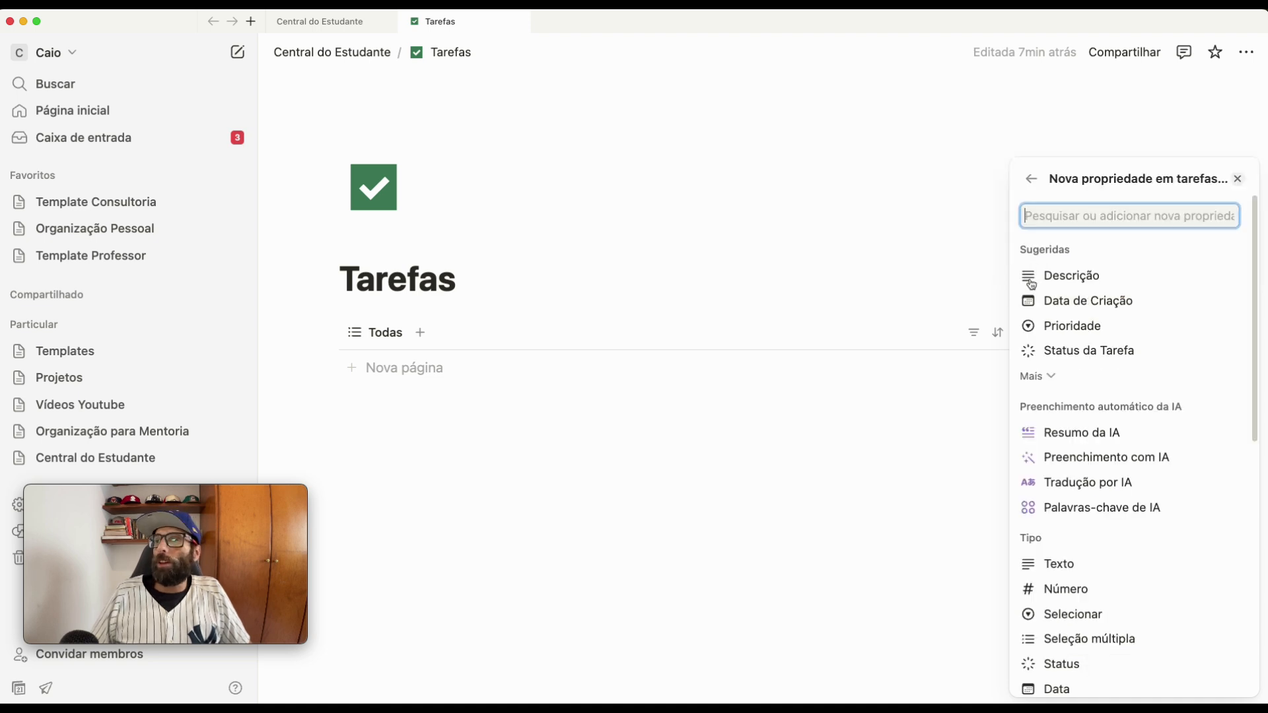
Add a third formula property to the database, keeping the default name Fórmula
scroll(1164, 465, "down", 1)
scroll(1131, 419, "up", 1)
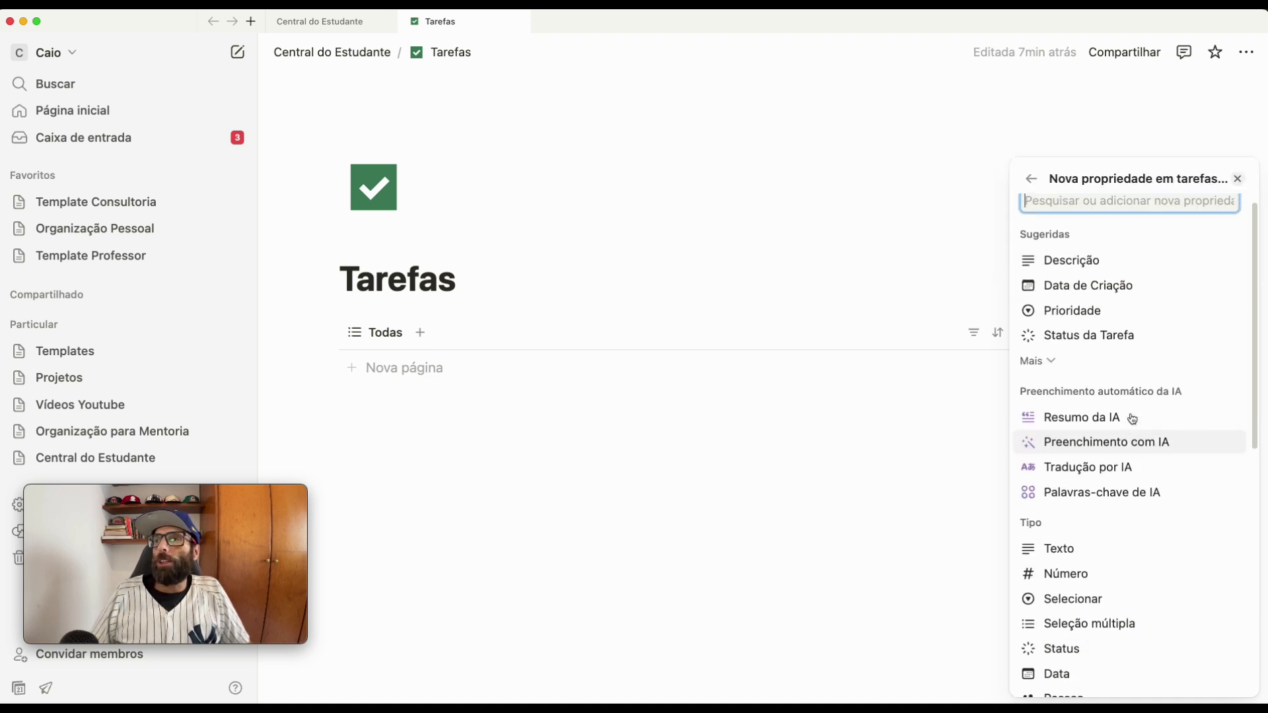
type("fórm")
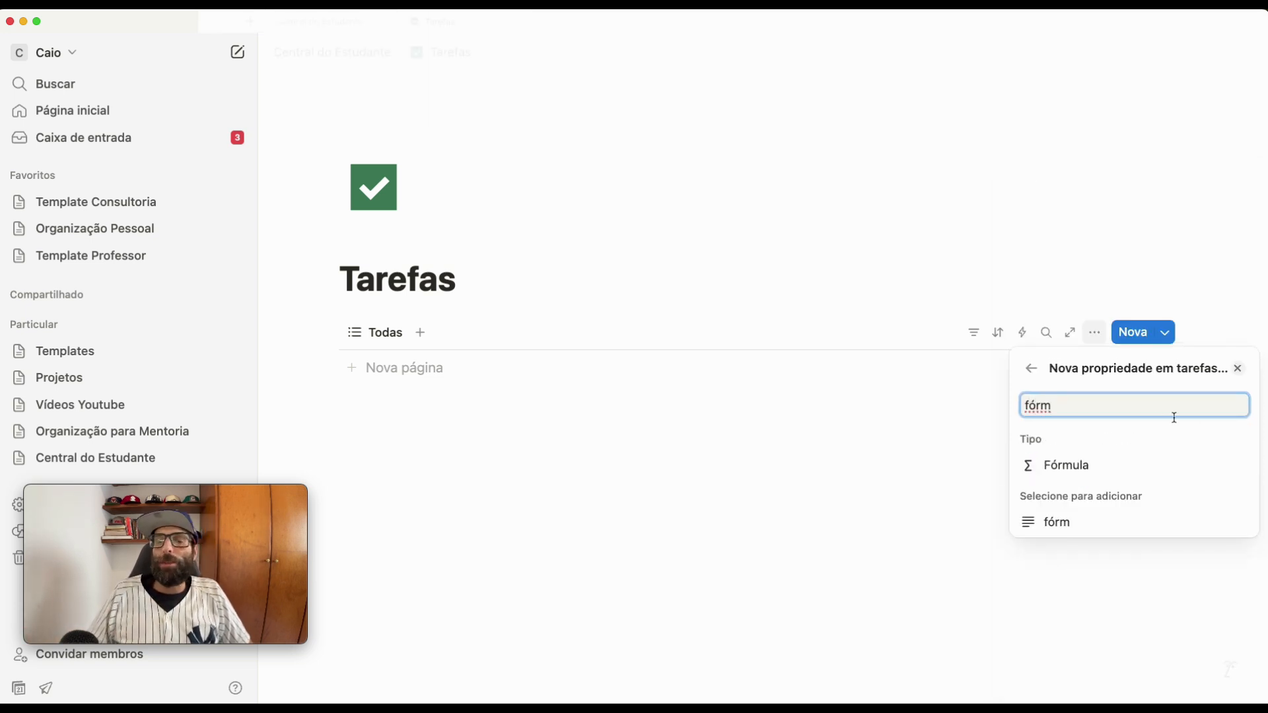
left_click(1105, 472)
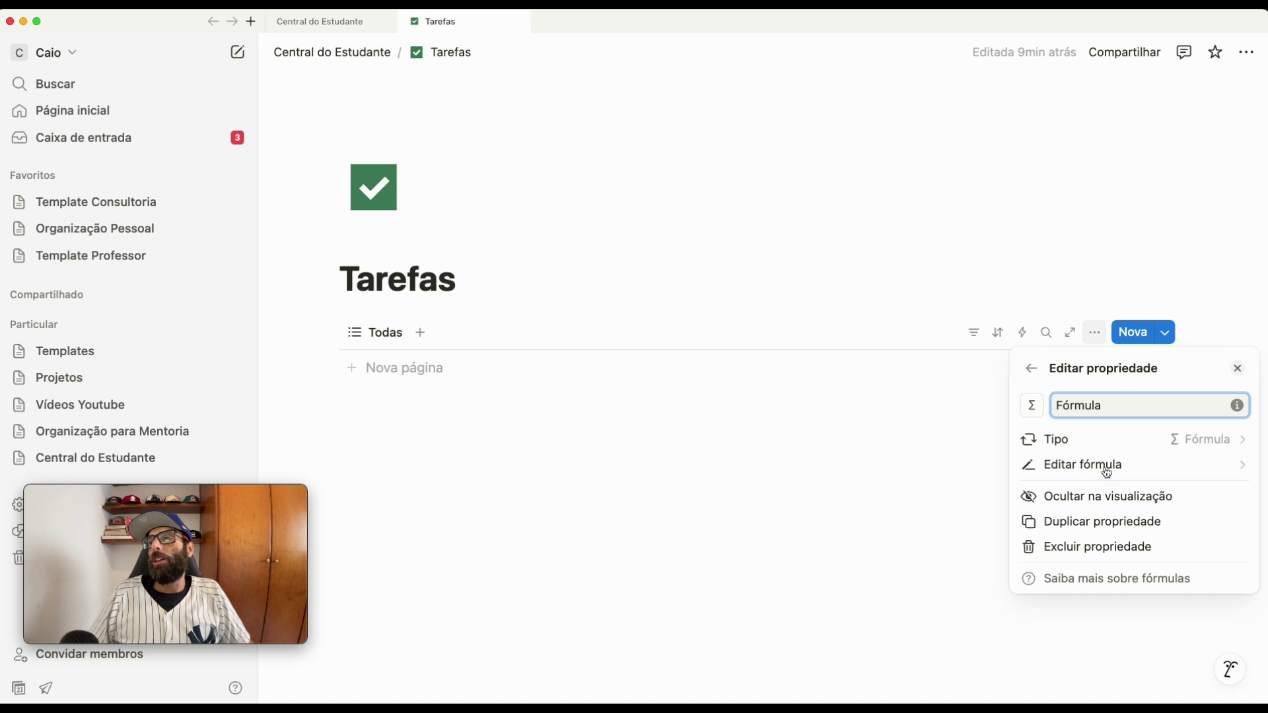
Set the Fórmula property's formula to if(dateBetween(Prazo, now(), "days") >= 0, format(dateBetween(Prazo, now(), "days") + 1) + " days", "")
left_click(1082, 469)
left_click(658, 227)
type("if(dateBetween(Prazo, now(), \"days\") >= 0, format(dateBetween(Prazo, now(), \"days\") + 1) + \" days\", \"\")")
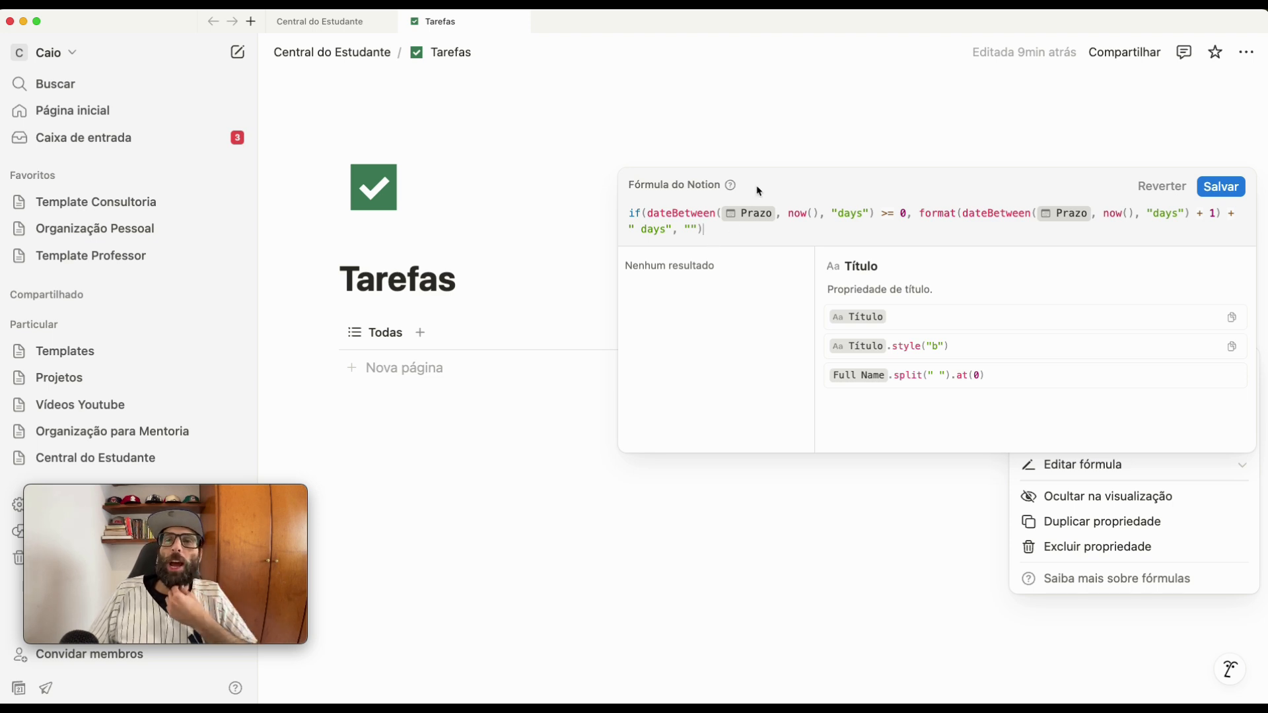
Re-link both Prazo references in the formula to the database's own Prazo property and save the formula
left_click(728, 220)
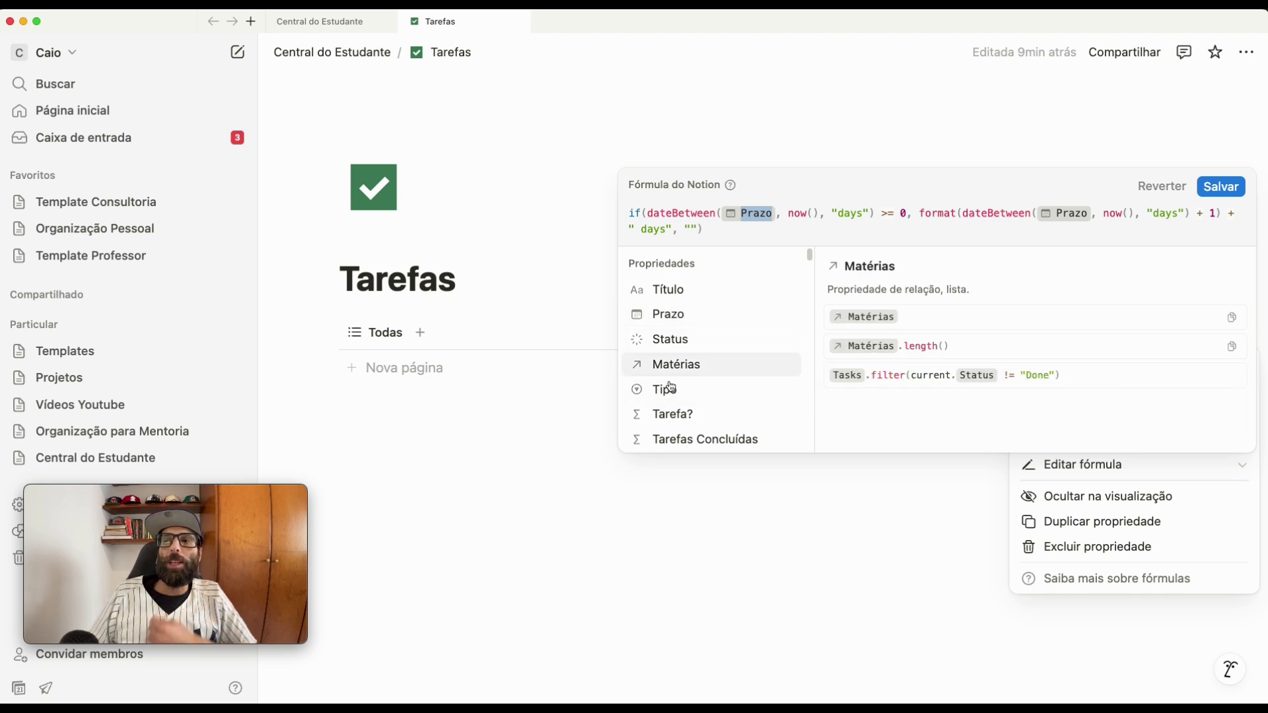
left_click(665, 327)
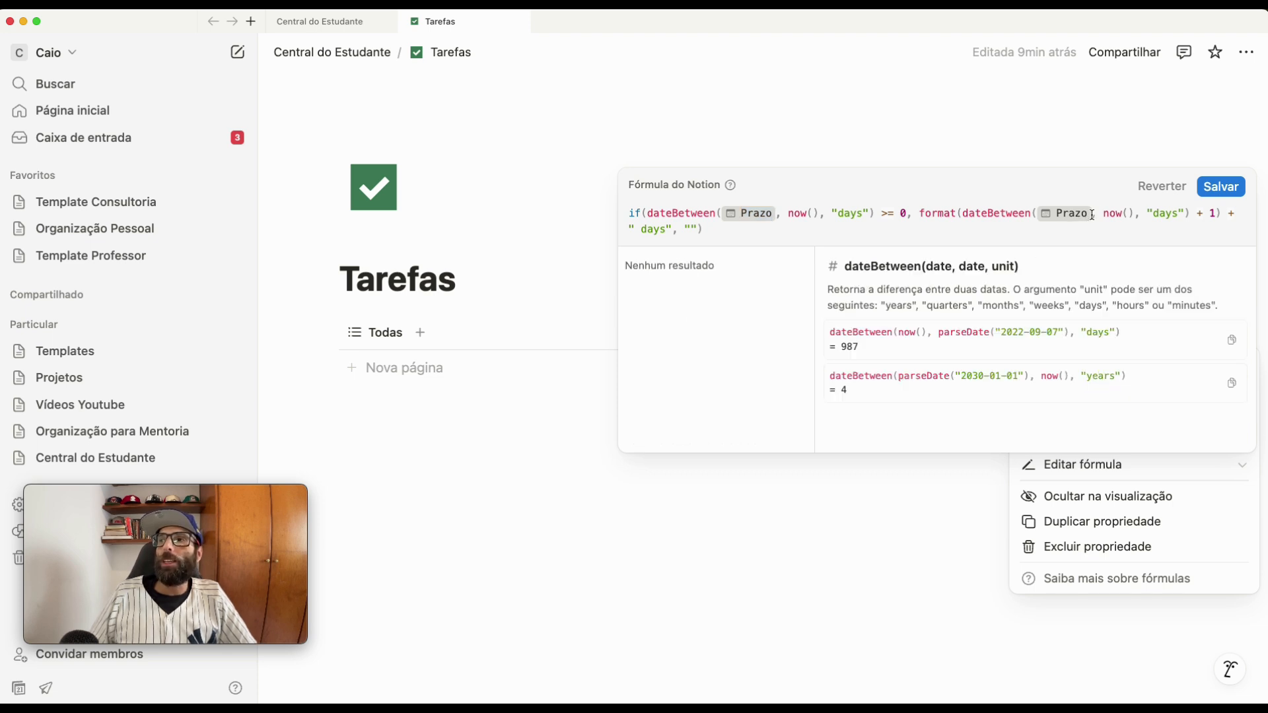
left_click(1052, 224)
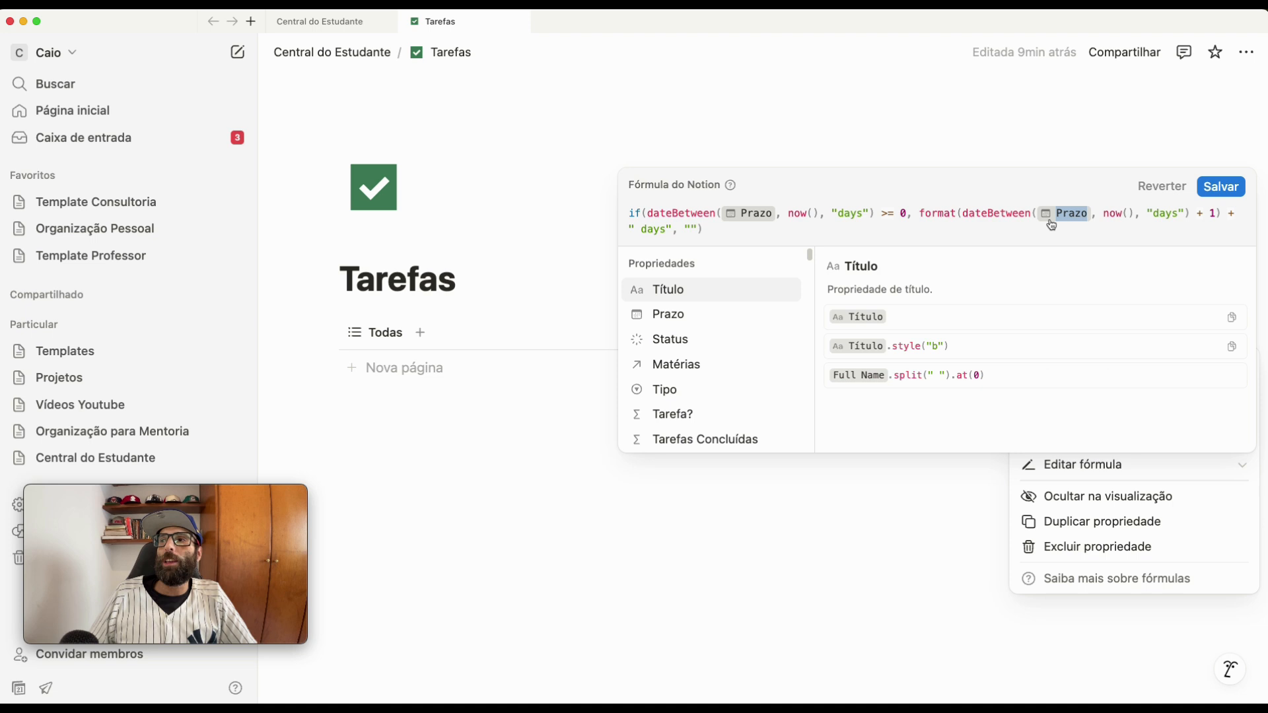
left_click(670, 317)
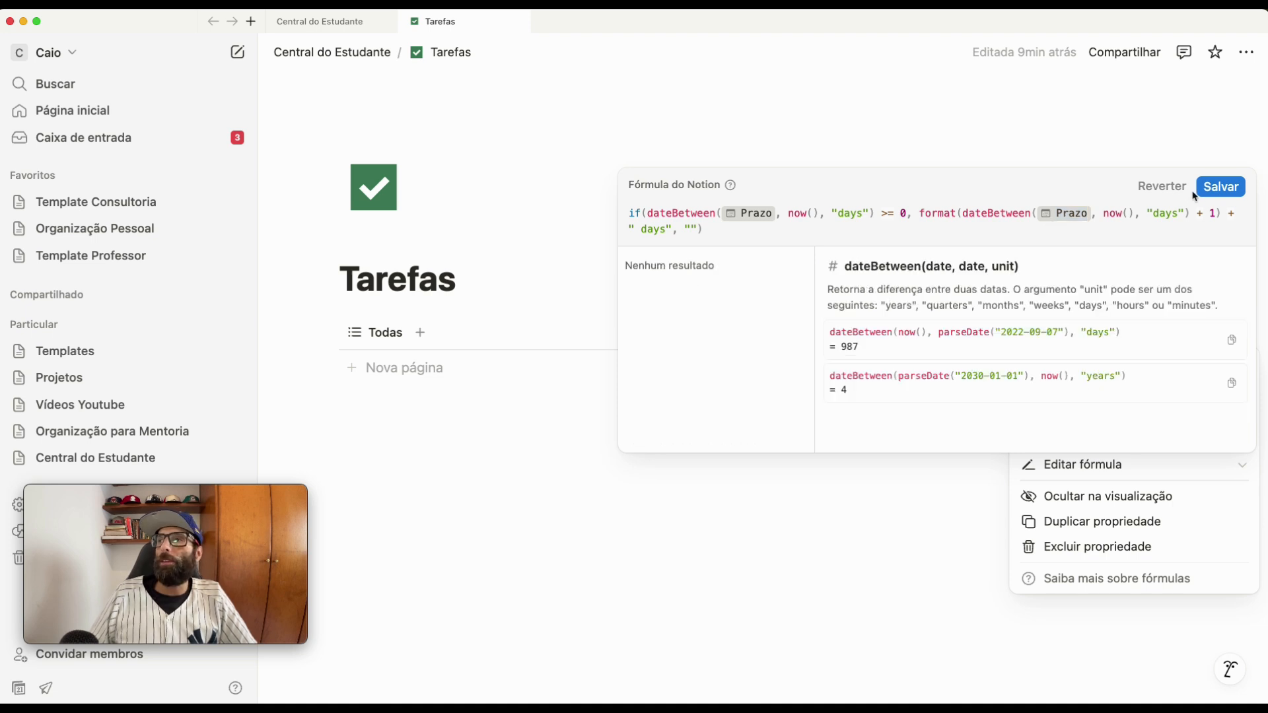
left_click(1221, 188)
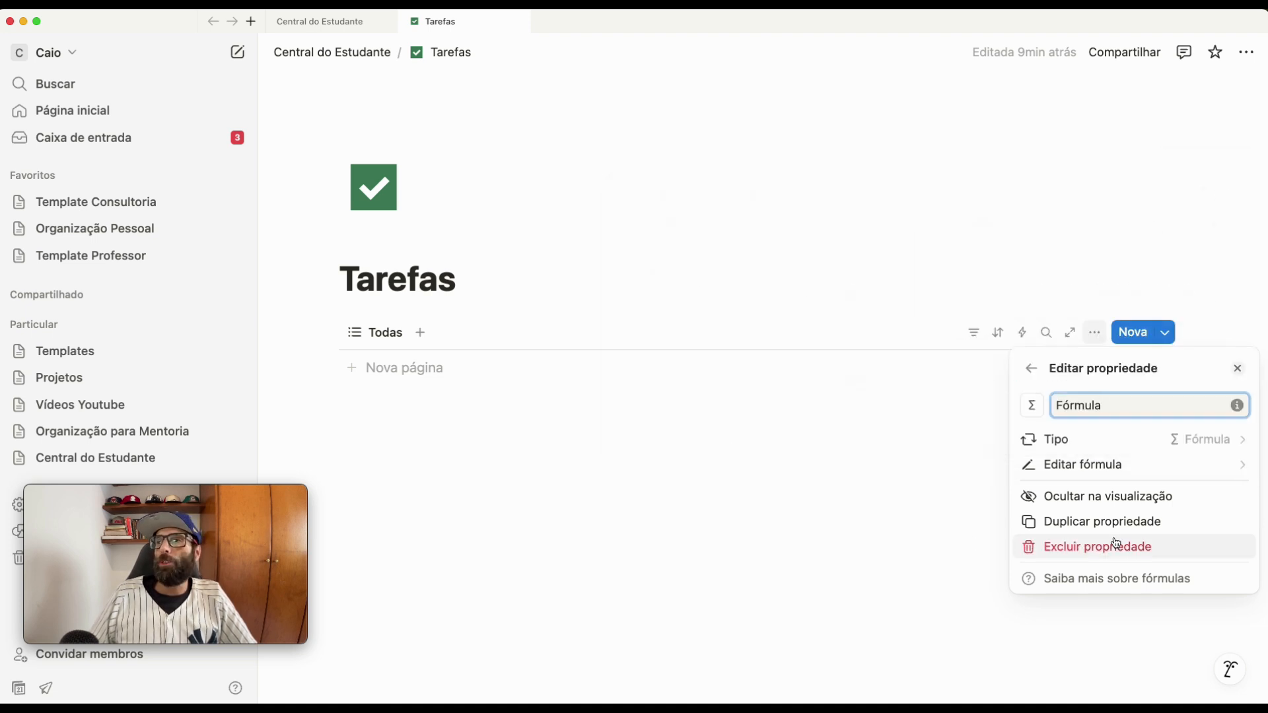
left_click(1096, 438)
type("fórmula")
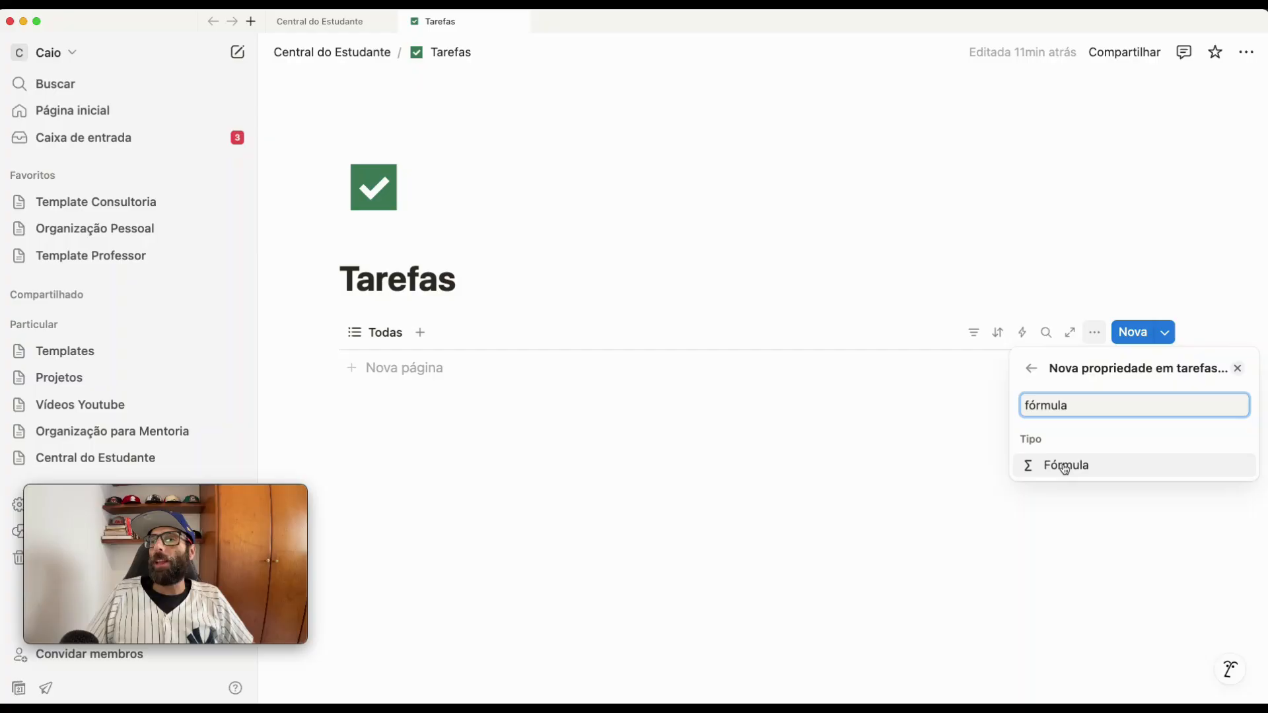
left_click(1063, 464)
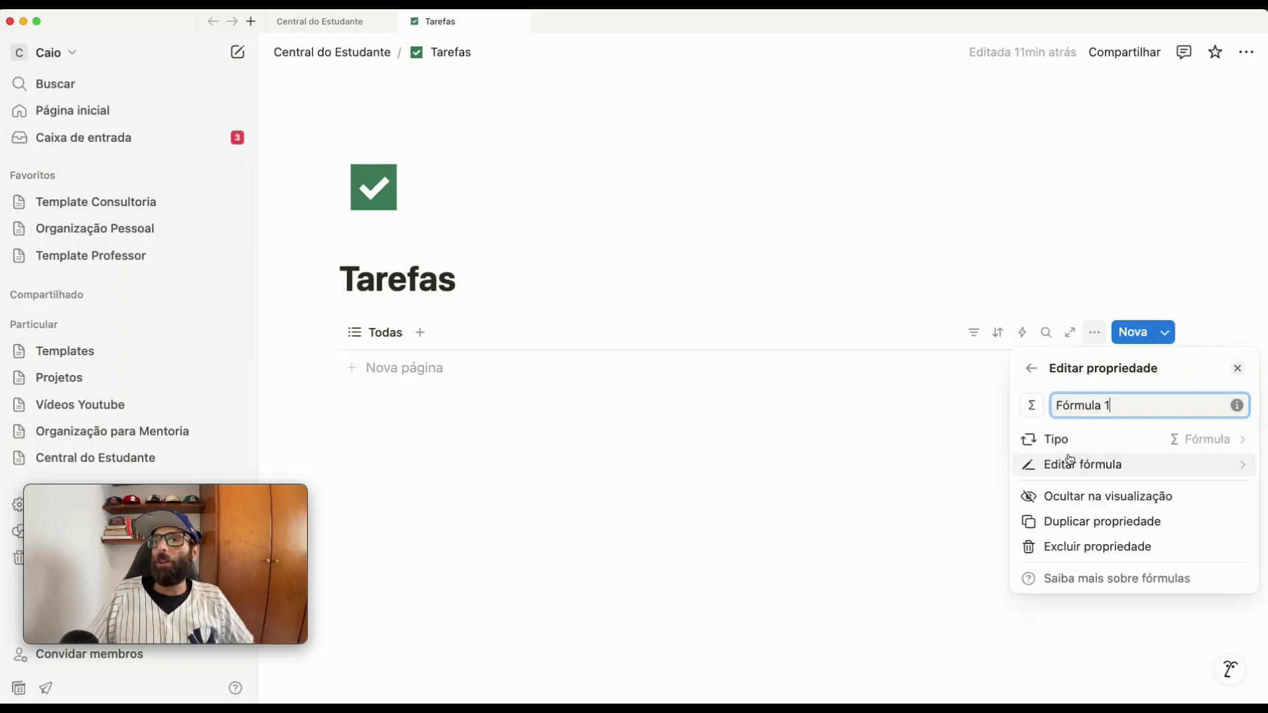
left_click(1028, 374)
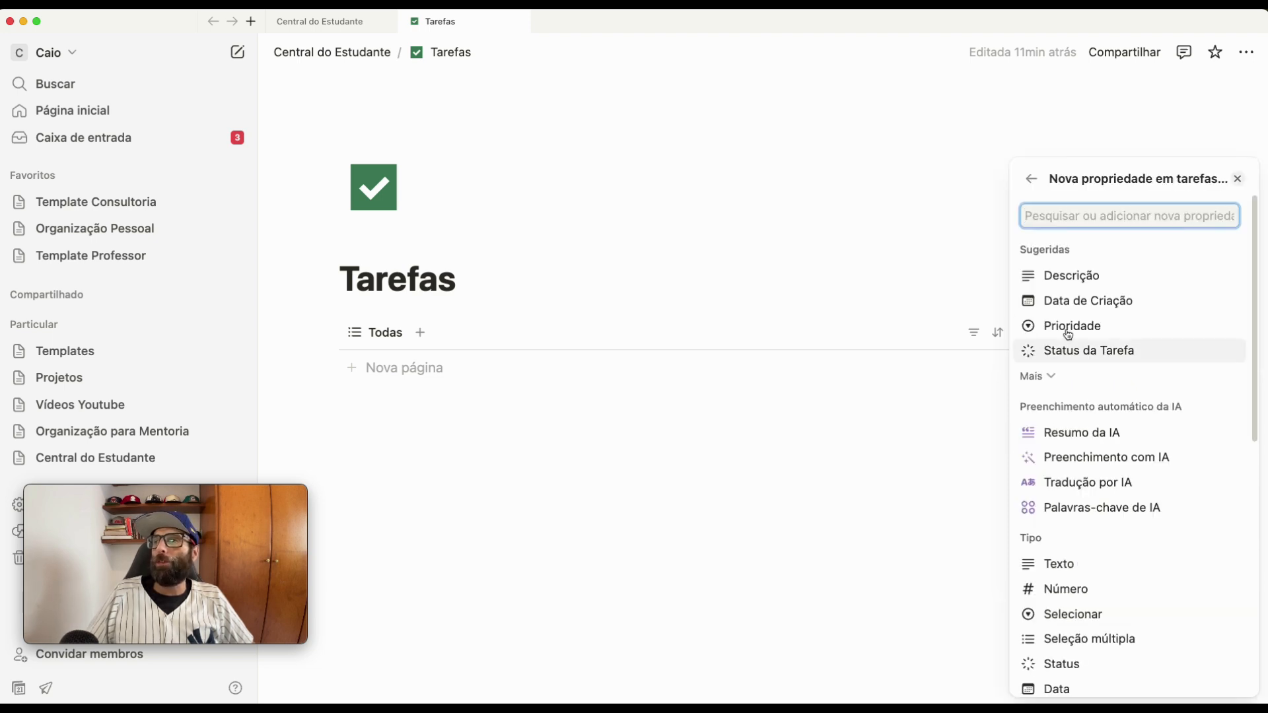
left_click(1035, 182)
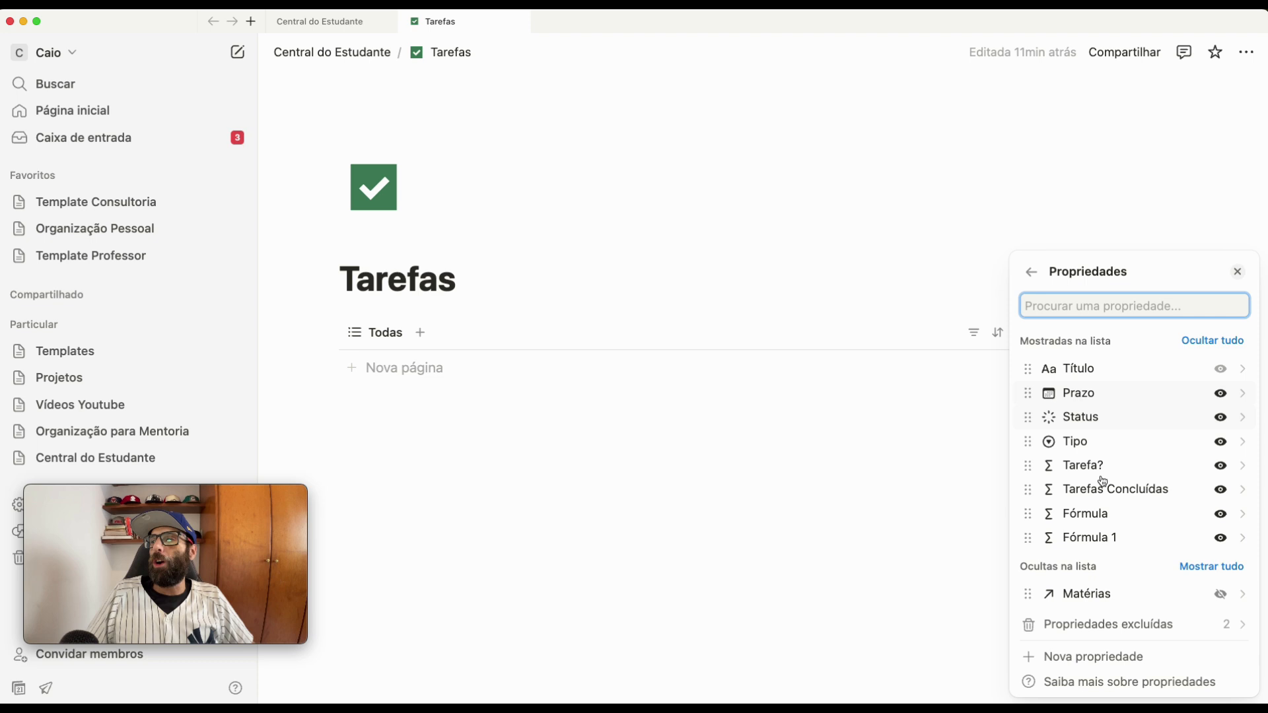
left_click(1120, 538)
left_click(1105, 548)
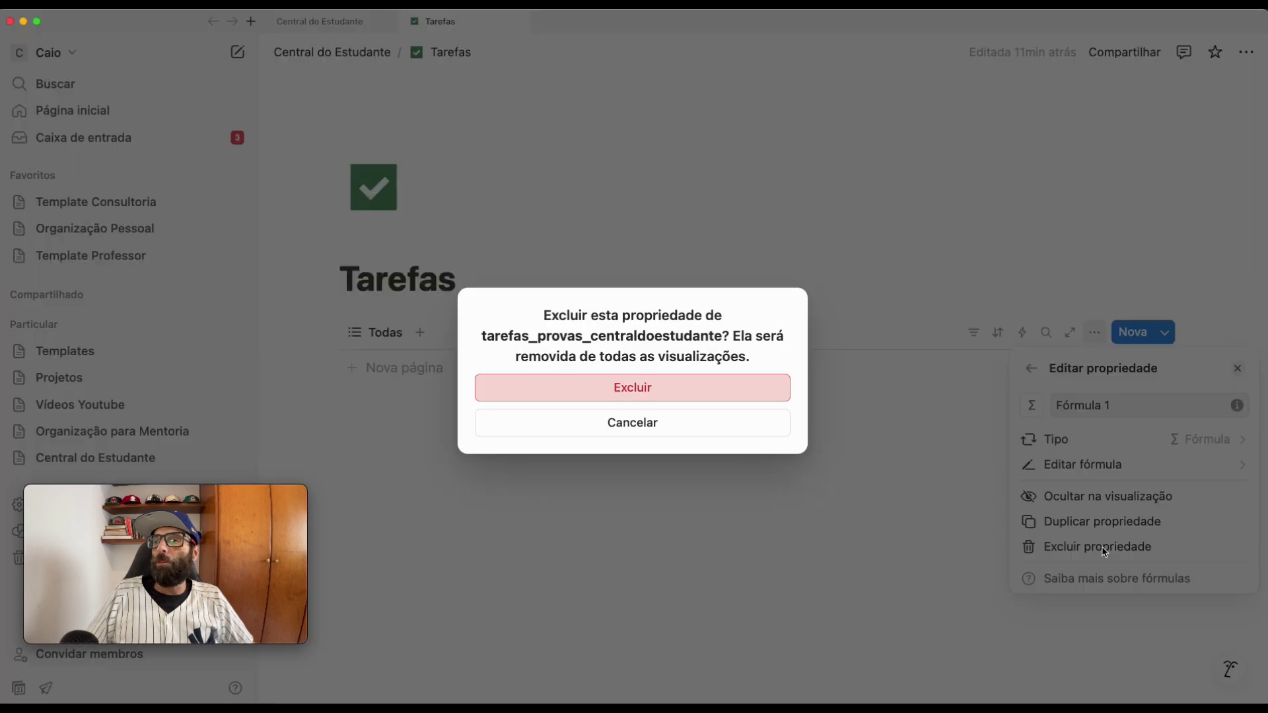
left_click(580, 391)
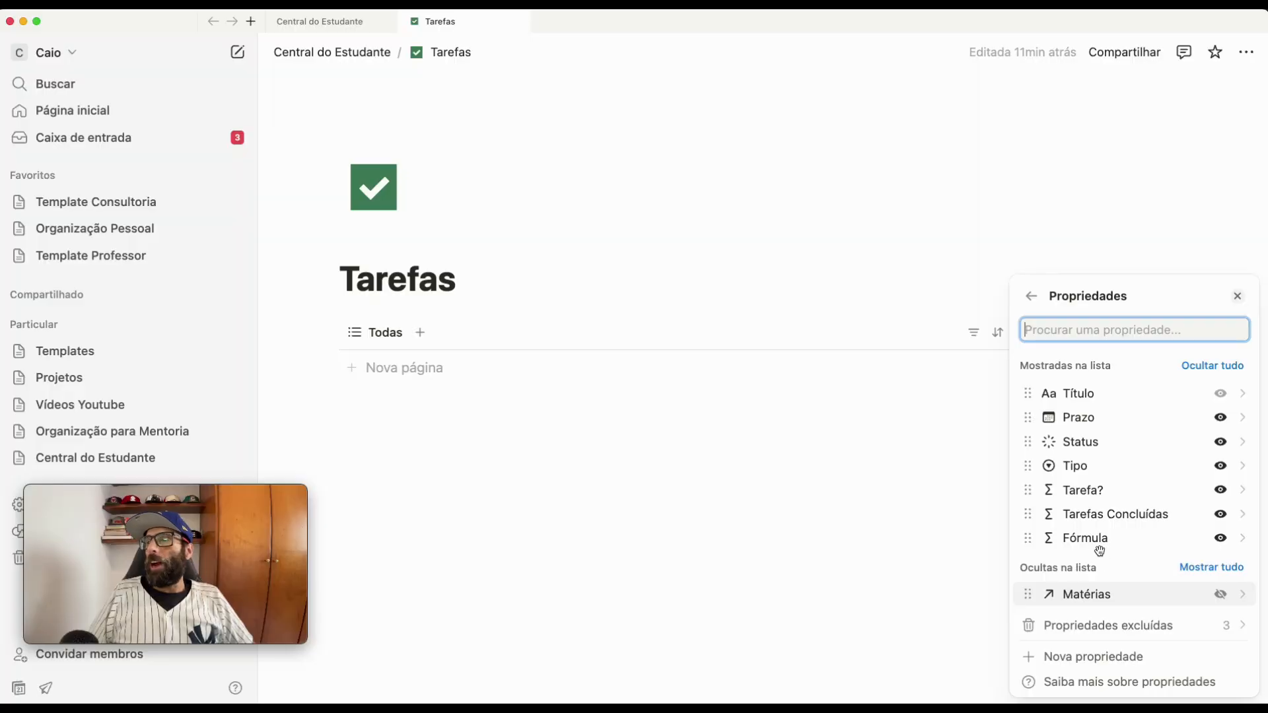
Rename the Fórmula property to Dias Restantes and return to the property list
left_click(1098, 544)
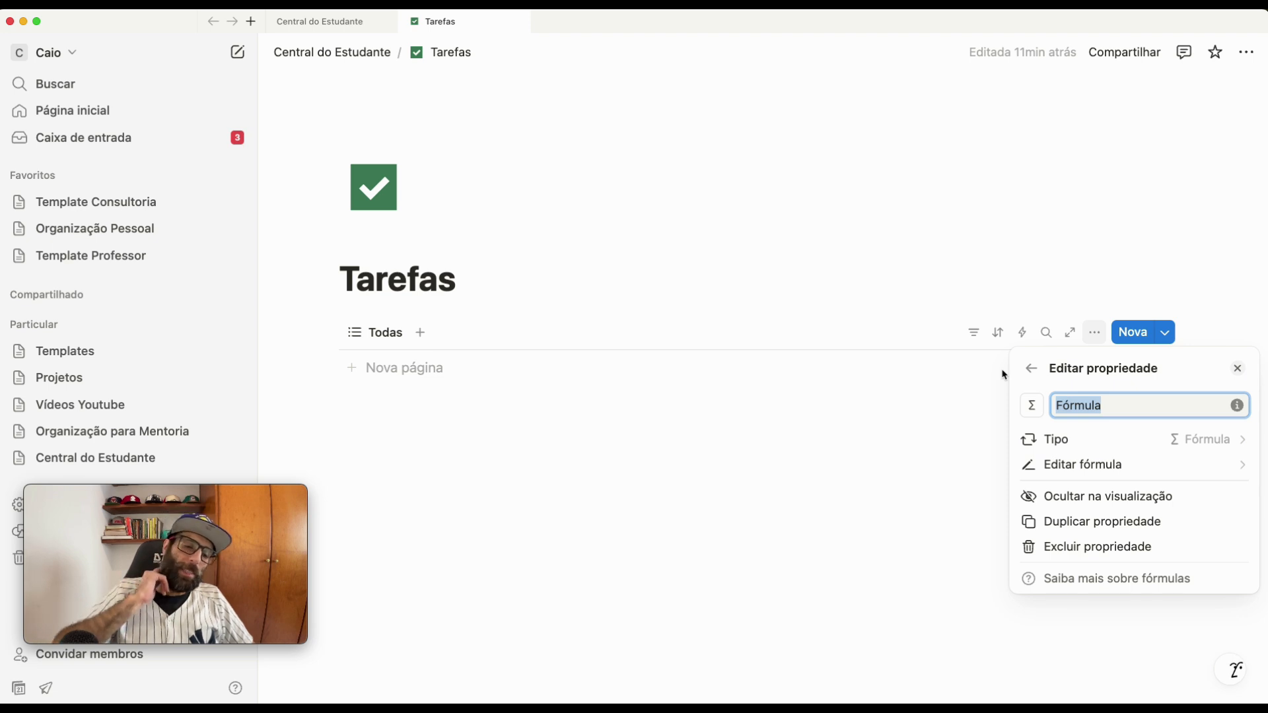
type("Dias Restantes")
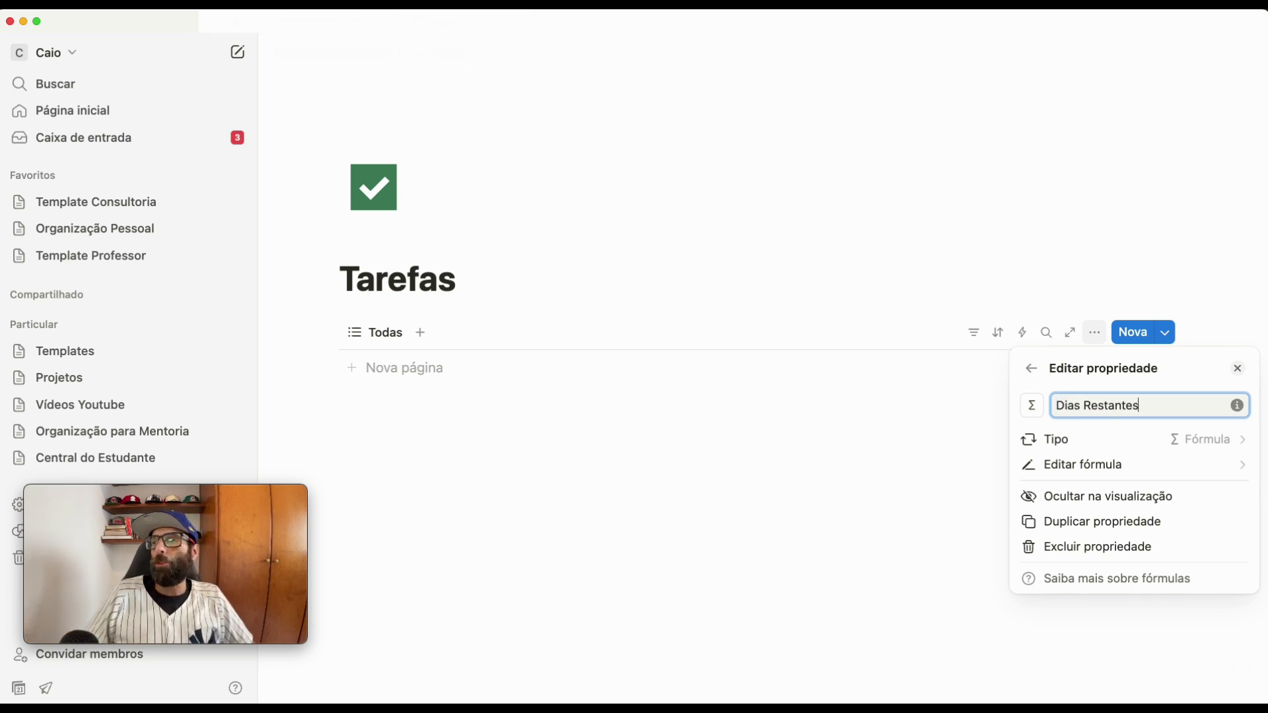
left_click(1033, 374)
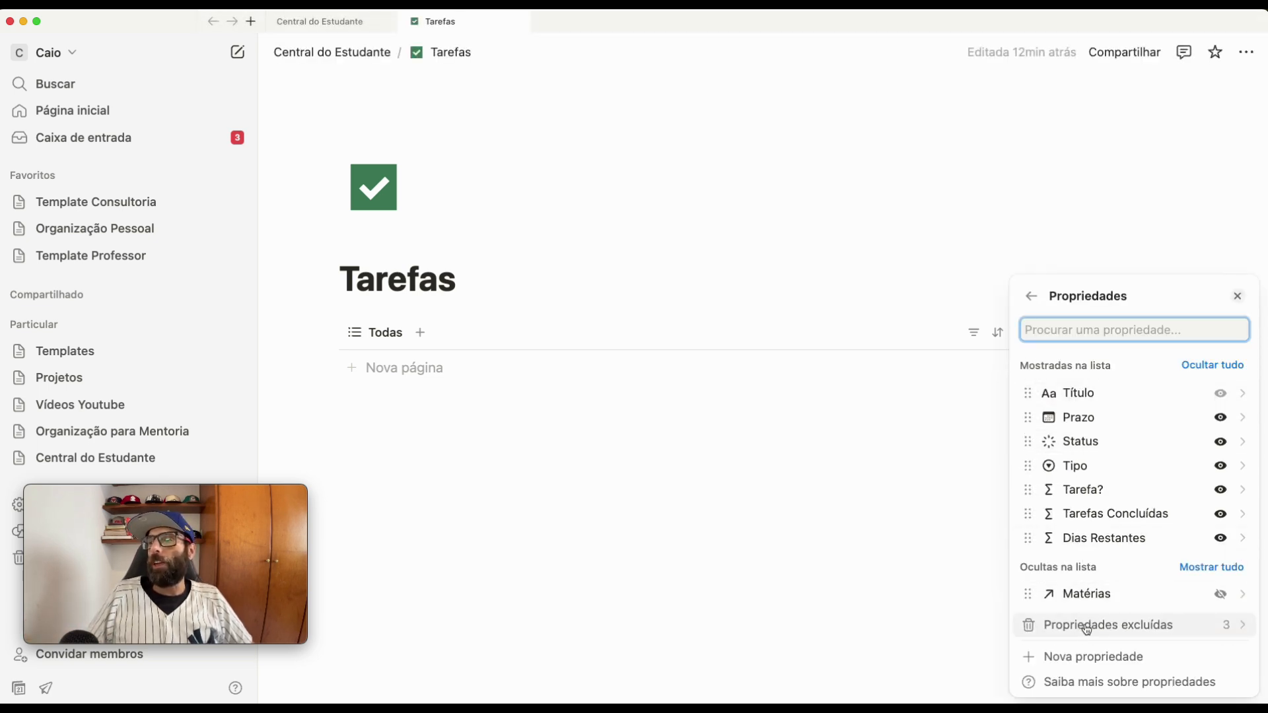
Add another formula property to the database and name it Próximas Provas
left_click(1070, 658)
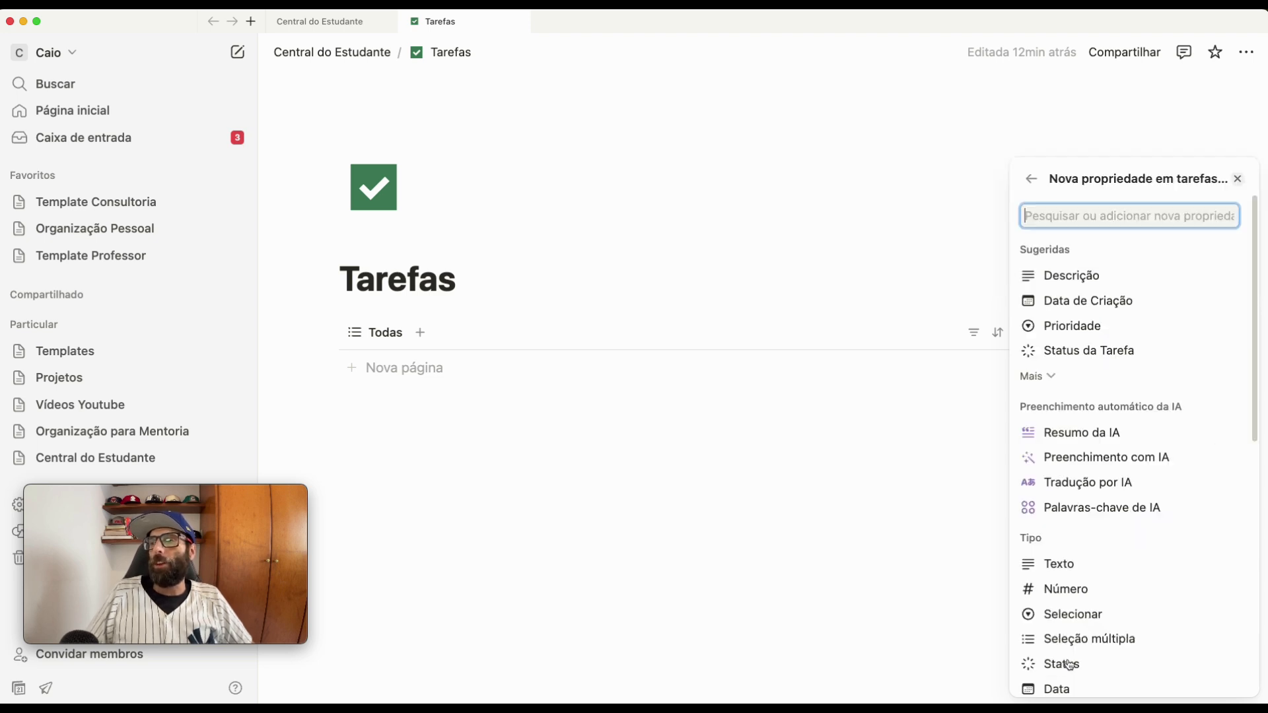
type("fórmula")
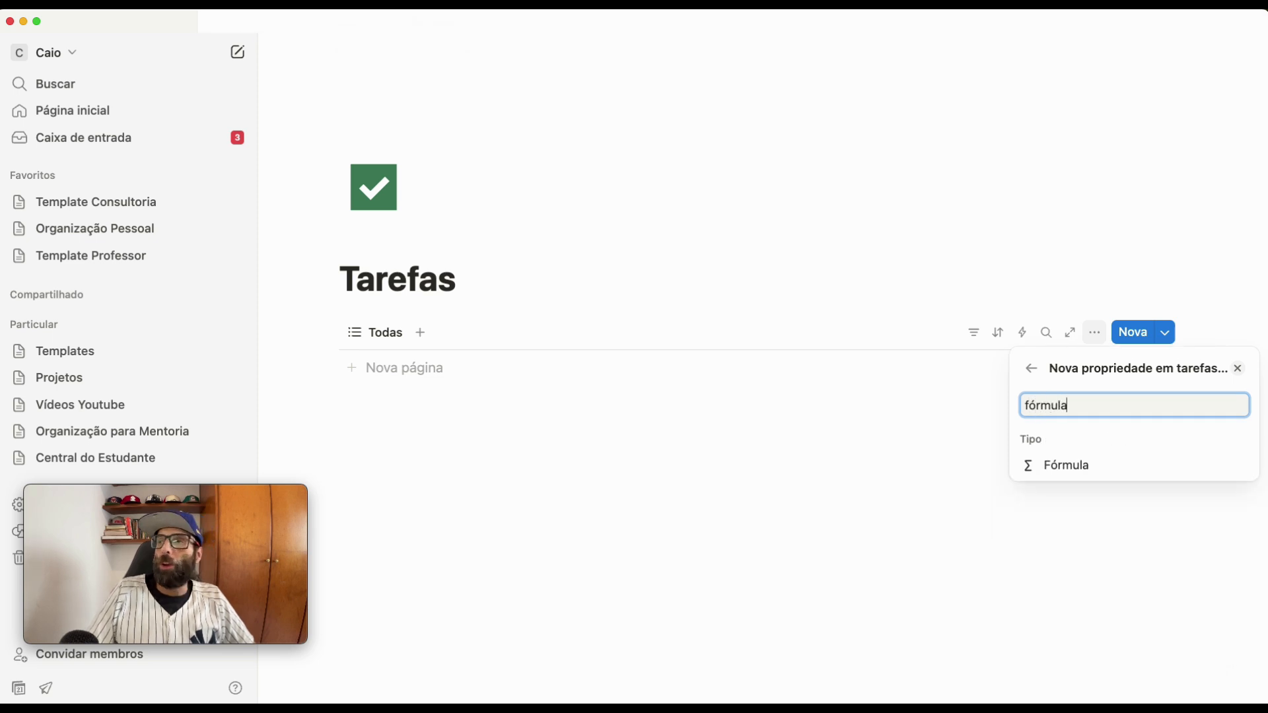
key("Return")
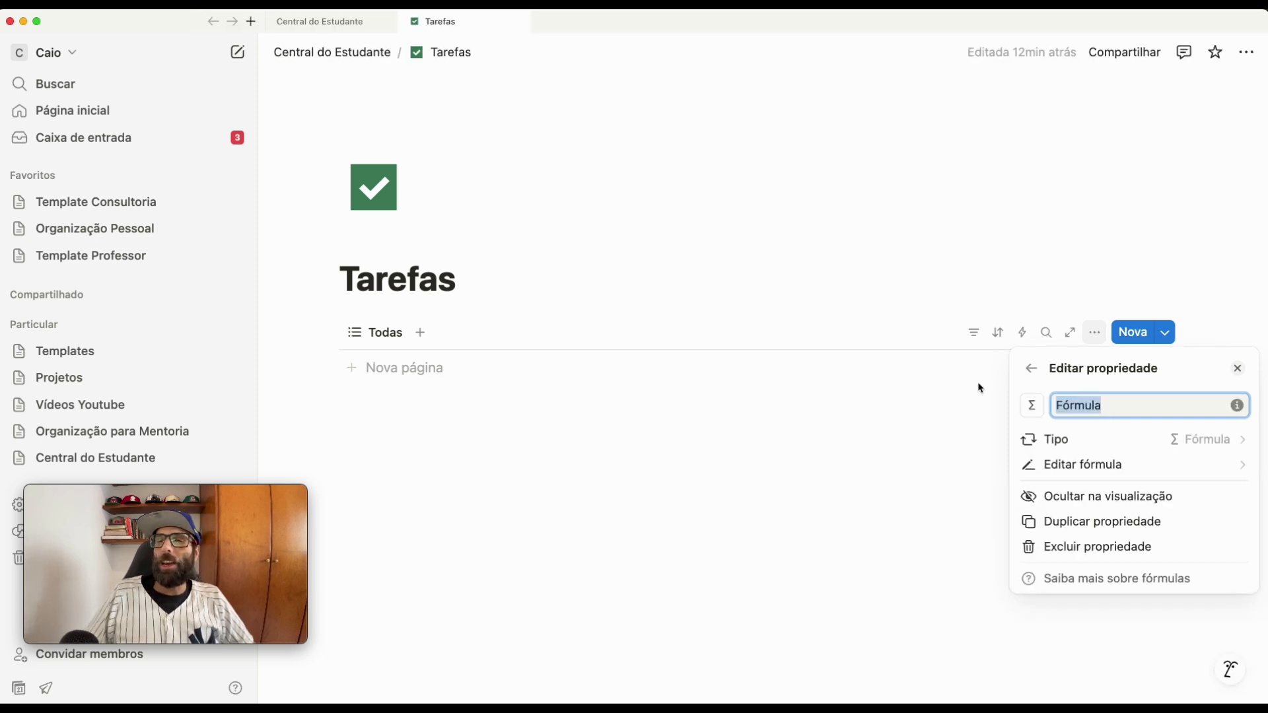
type("Próximos")
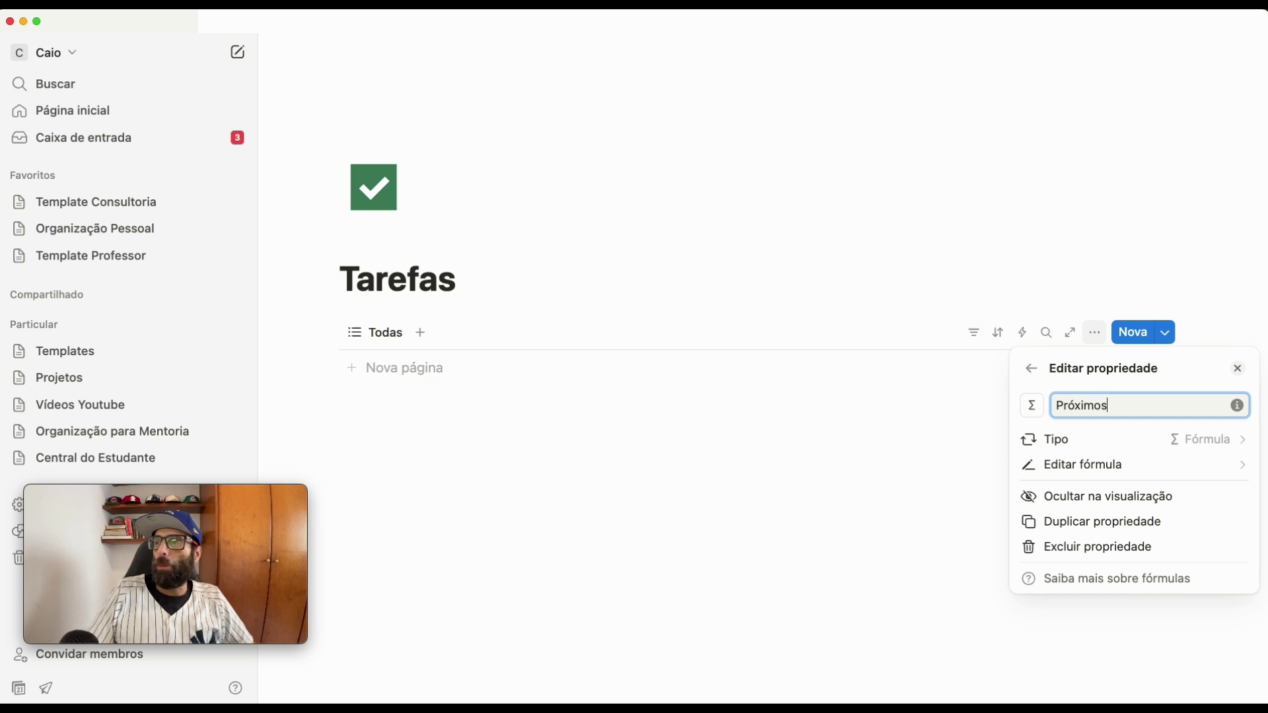
key("BackSpace")
key("BackSpace")
type("as Provas")
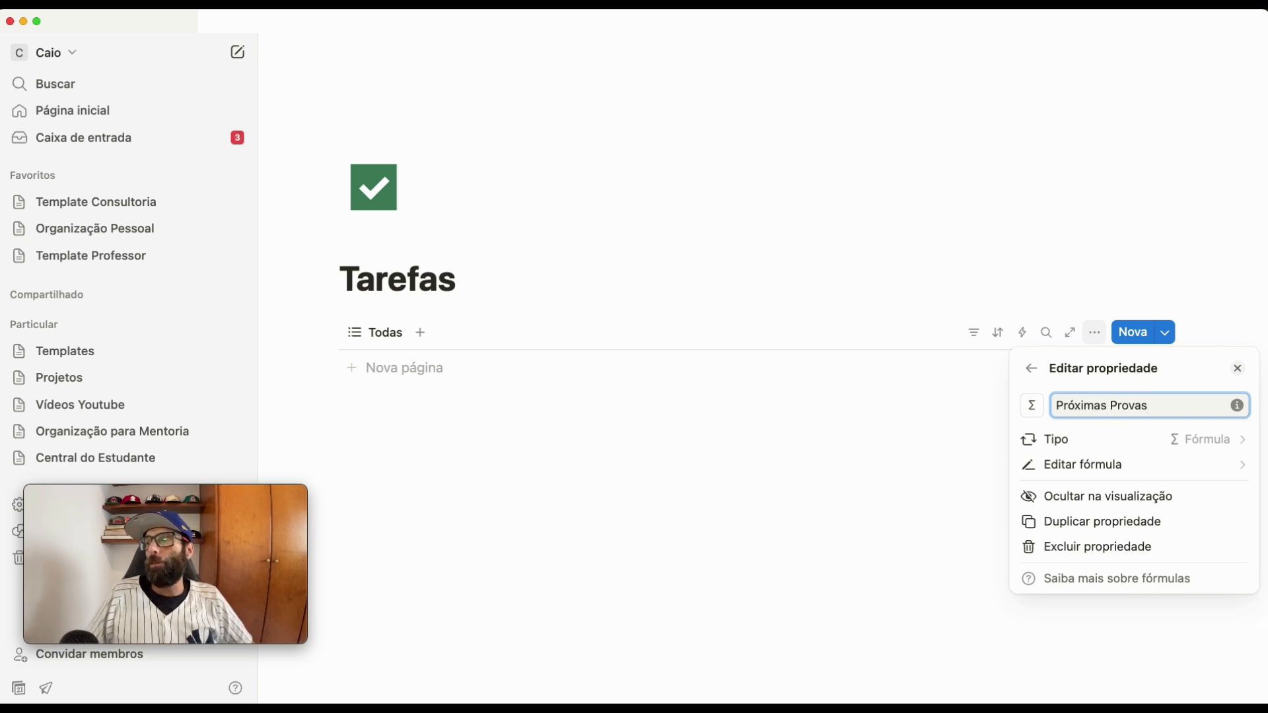
Set the Próximas Provas formula to if(Tipo == "Prova", if(dateBetween(Prazo, now(), "days") < 0, 0, 1), 0)
left_click(1119, 470)
type("if(Tipo == \"Prova\", if(dateBetween(Prazo, now(), \"days\") < 0, 0, 1), 0)")
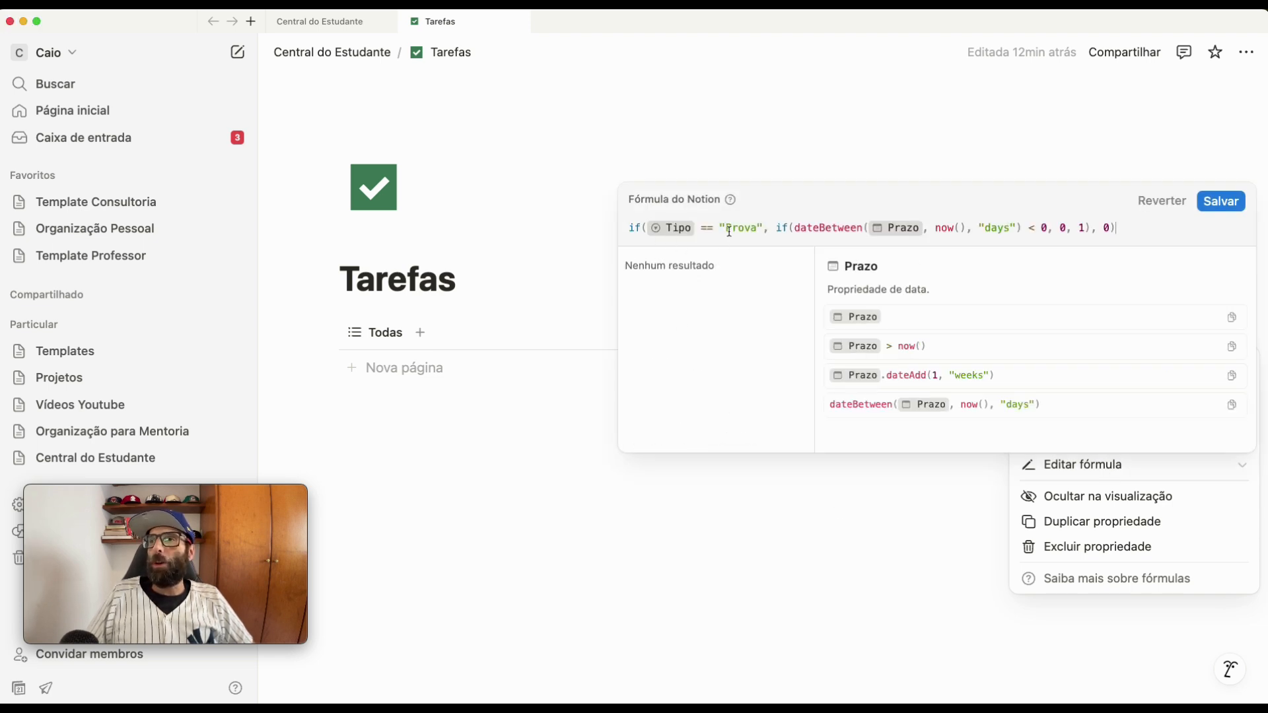
left_click_drag(723, 227, 757, 227)
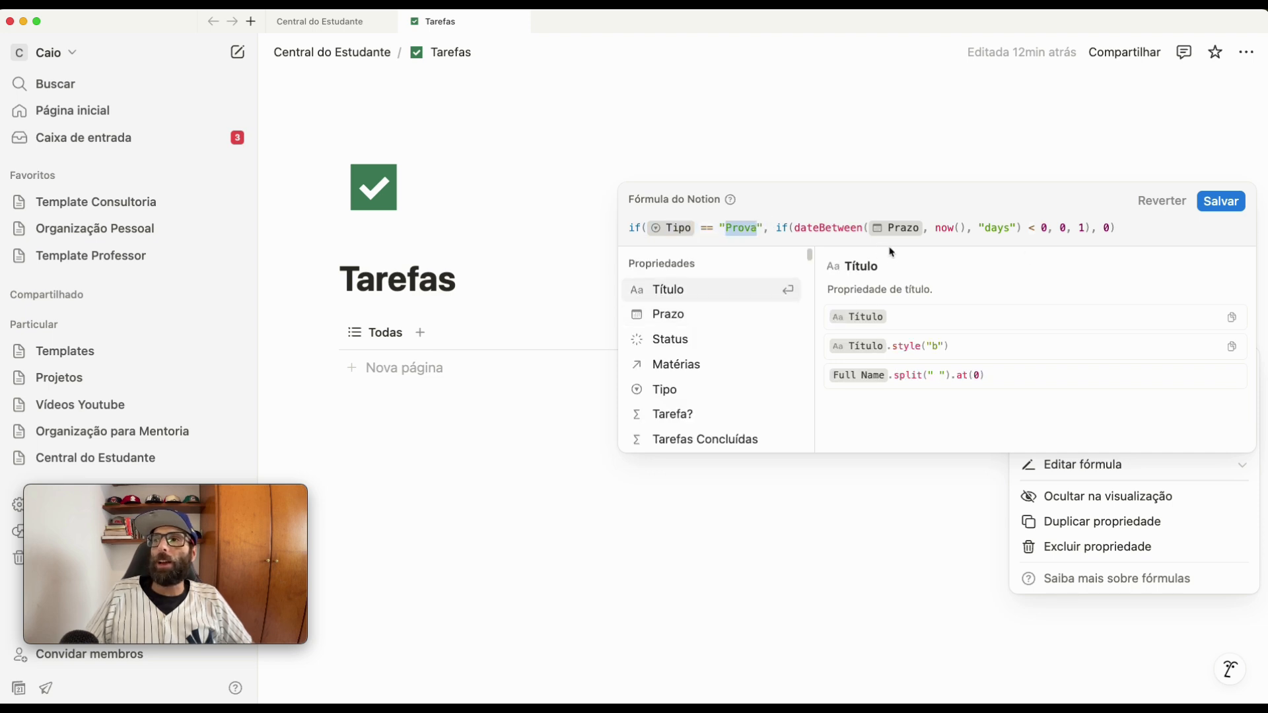
left_click(831, 197)
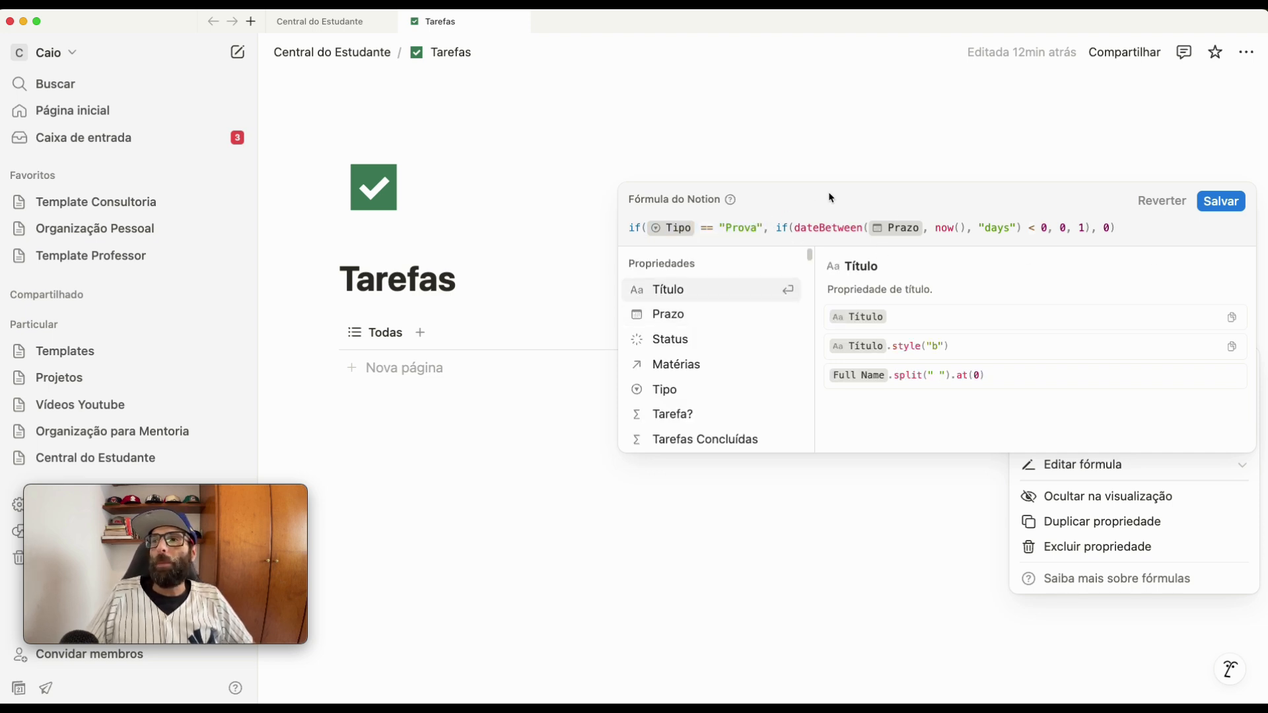
Re-link the Tipo and Prazo references in the Próximas Provas formula to the database's own properties, save it and close the property settings
double_click(671, 229)
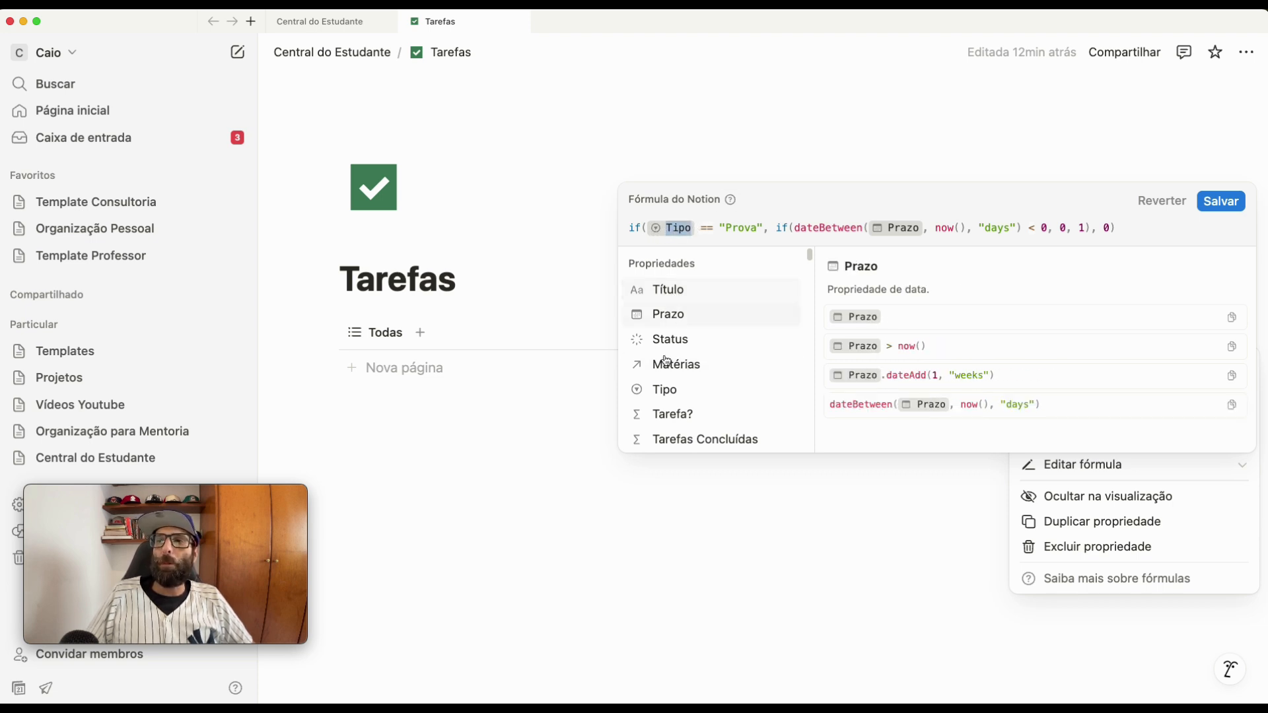
left_click(922, 230)
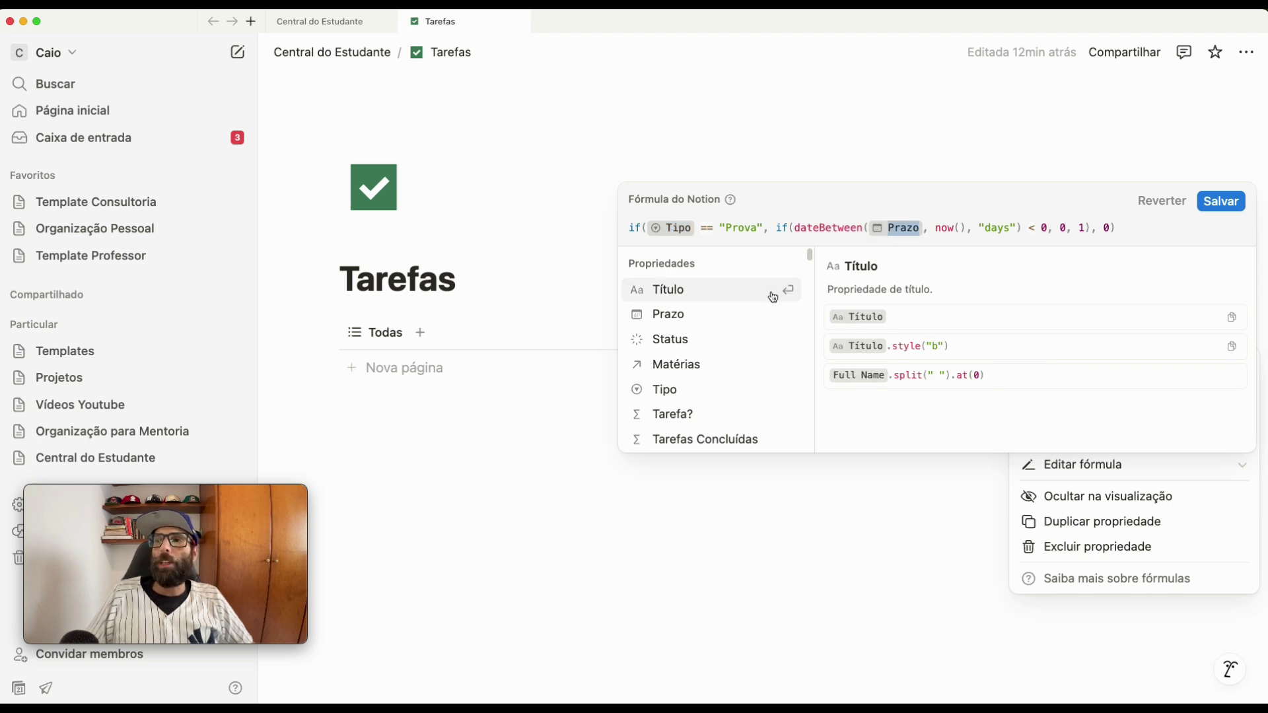
left_click(700, 316)
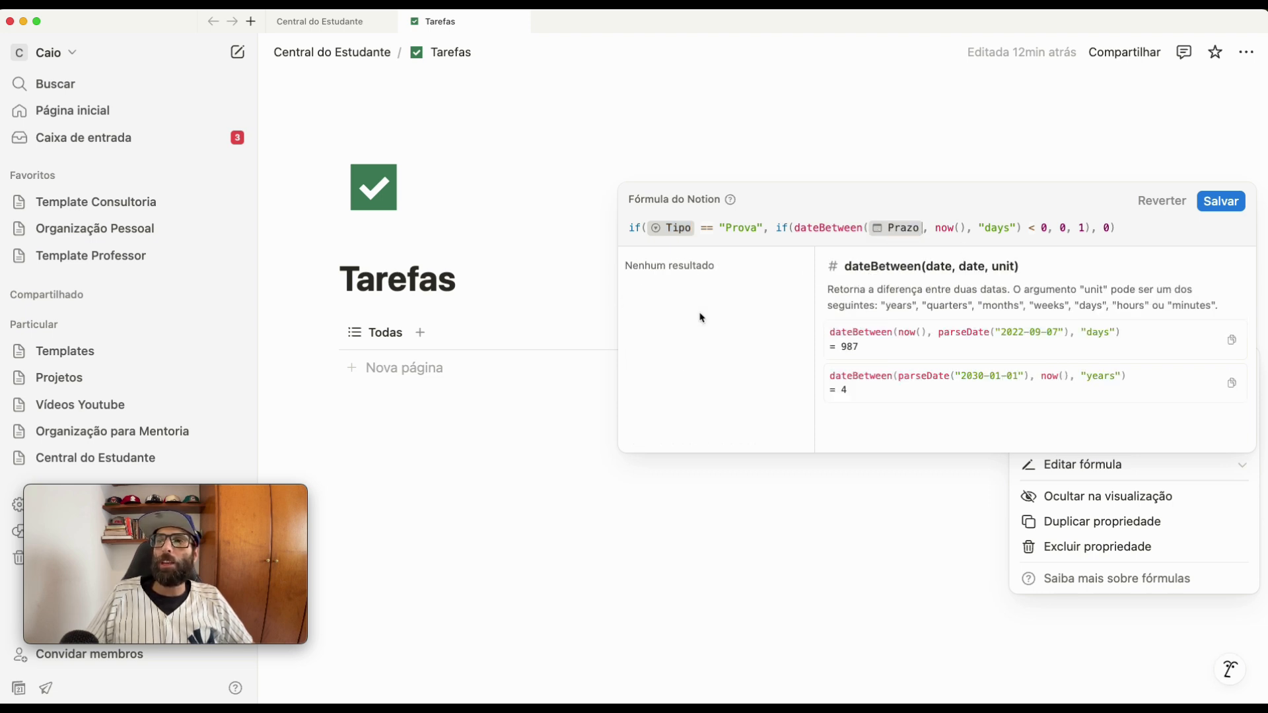
left_click(1222, 201)
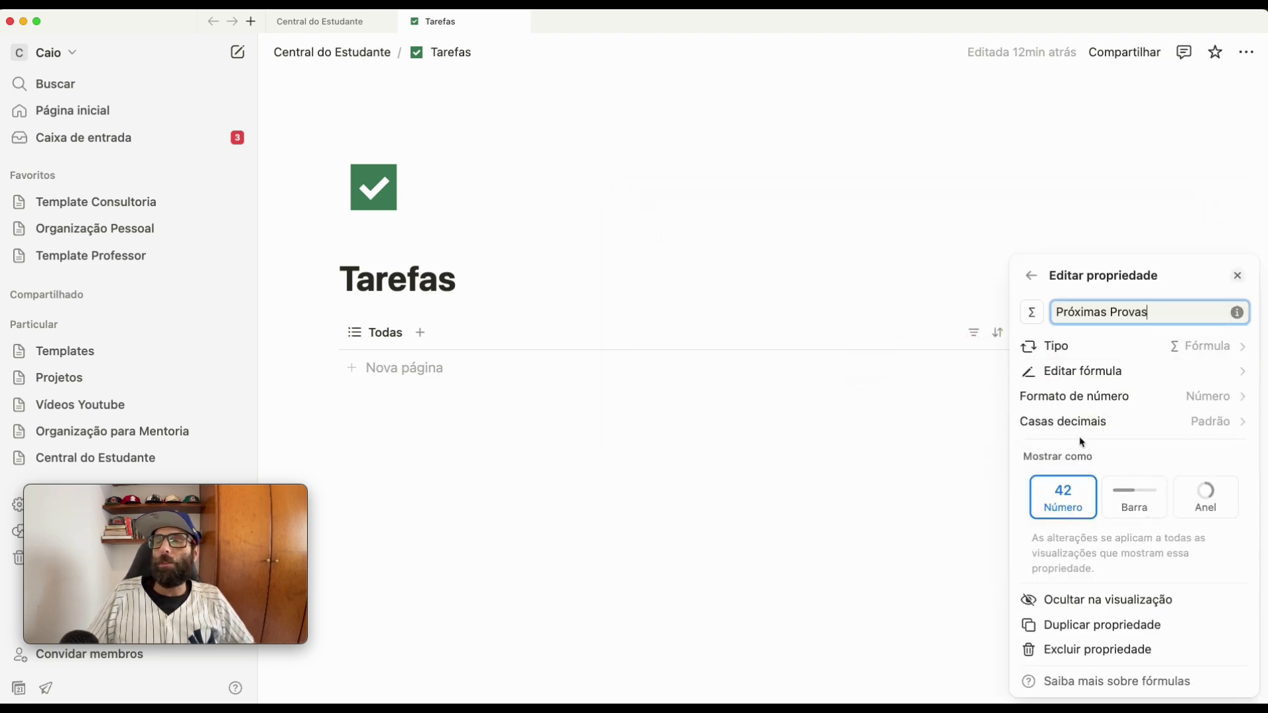
left_click(1031, 276)
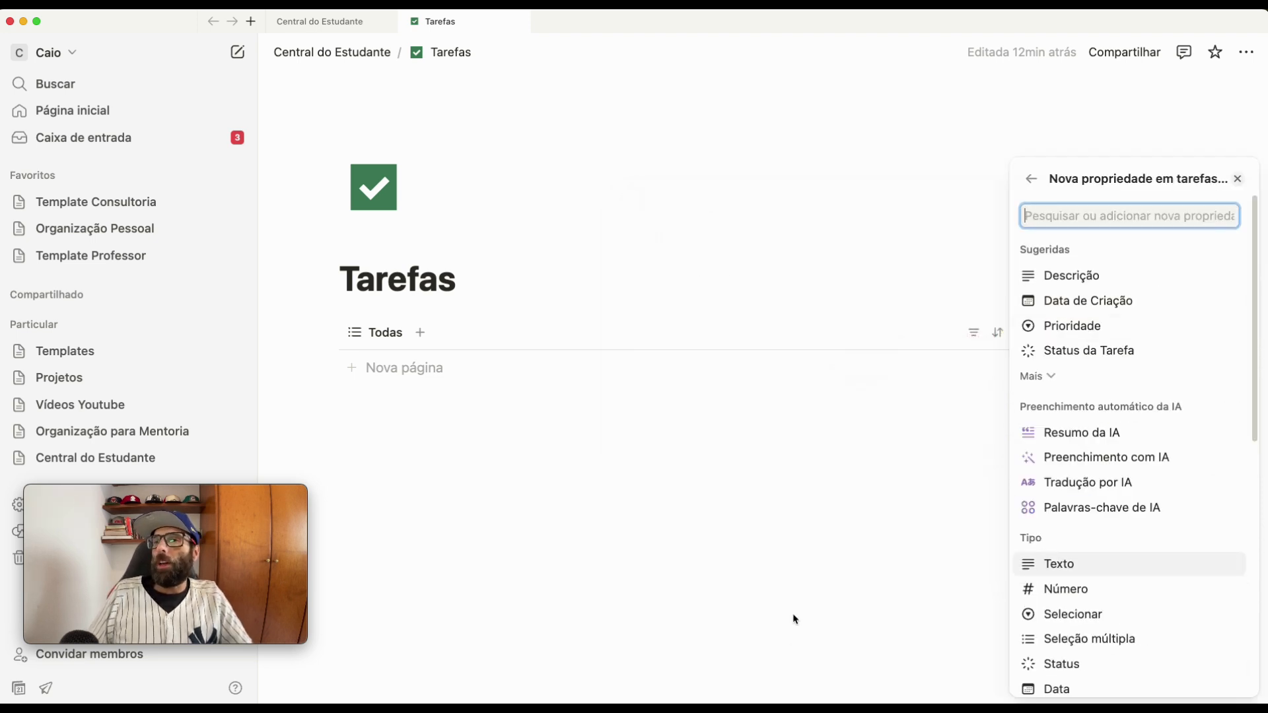
left_click(750, 533)
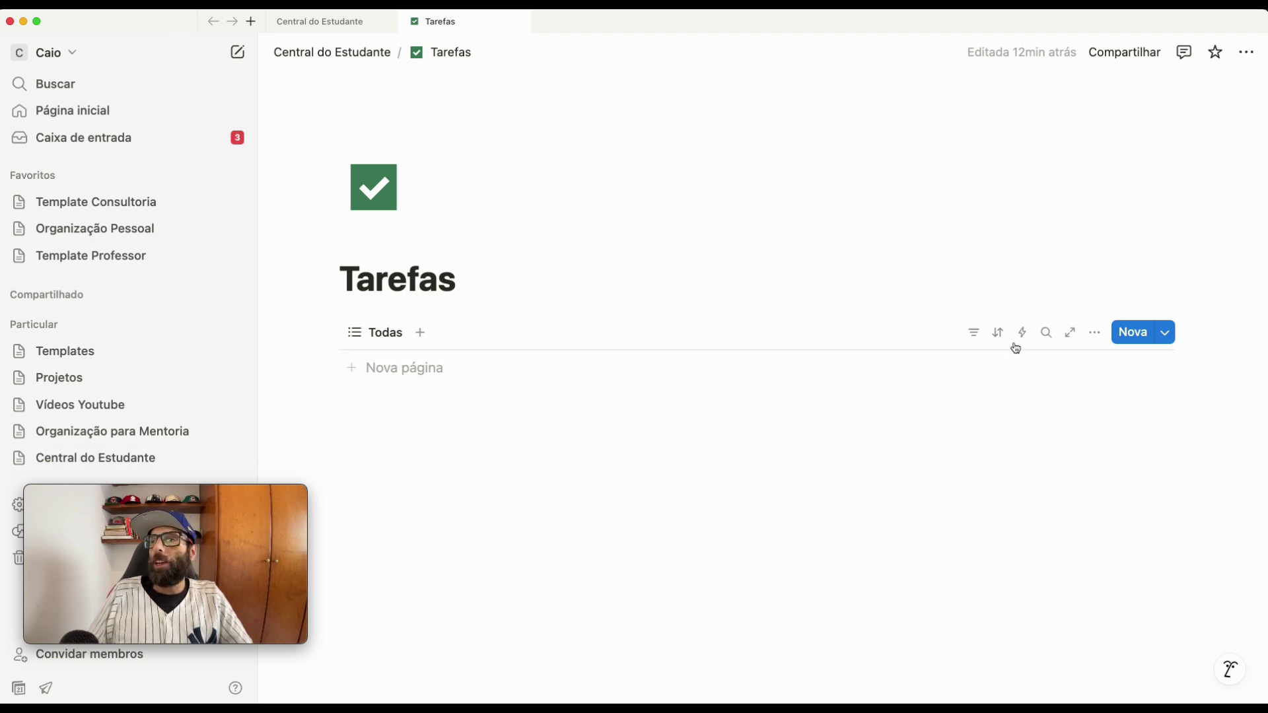
Hide the Tarefa?, Tarefas Concluídas, Dias Restantes, Próximas Provas and Tipo properties in the Todas list view
left_click(1095, 333)
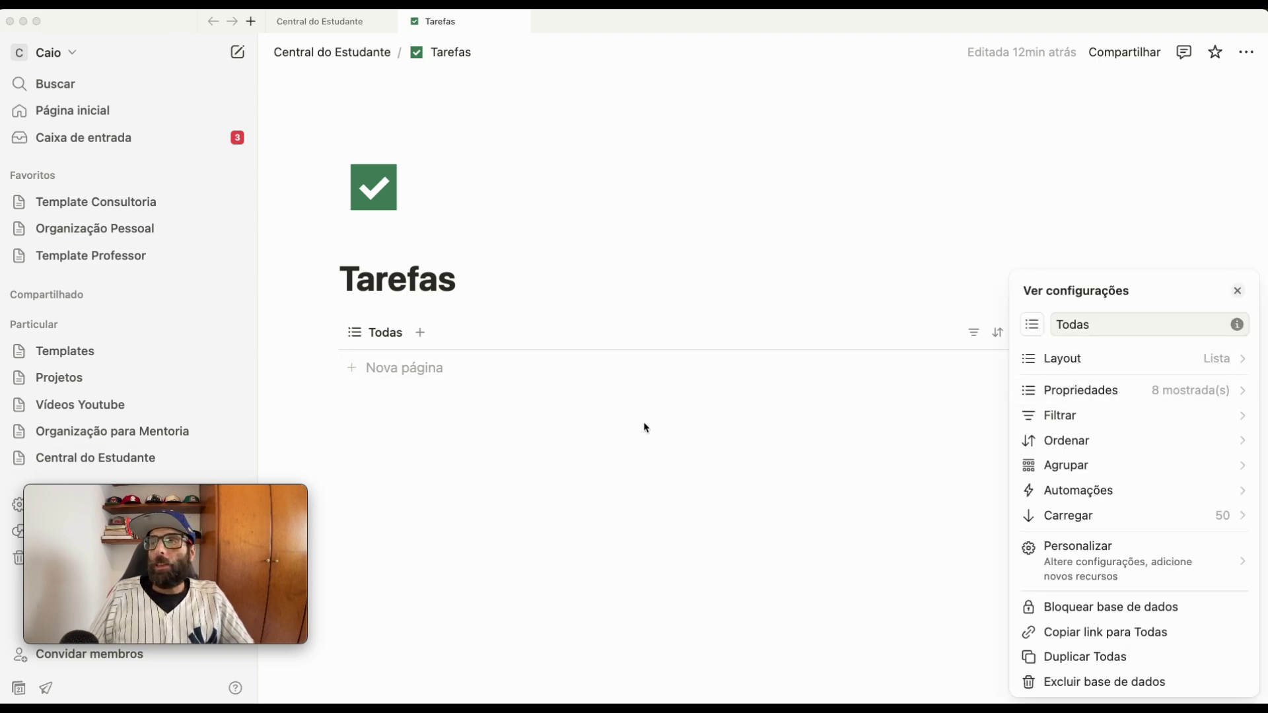
left_click(1101, 394)
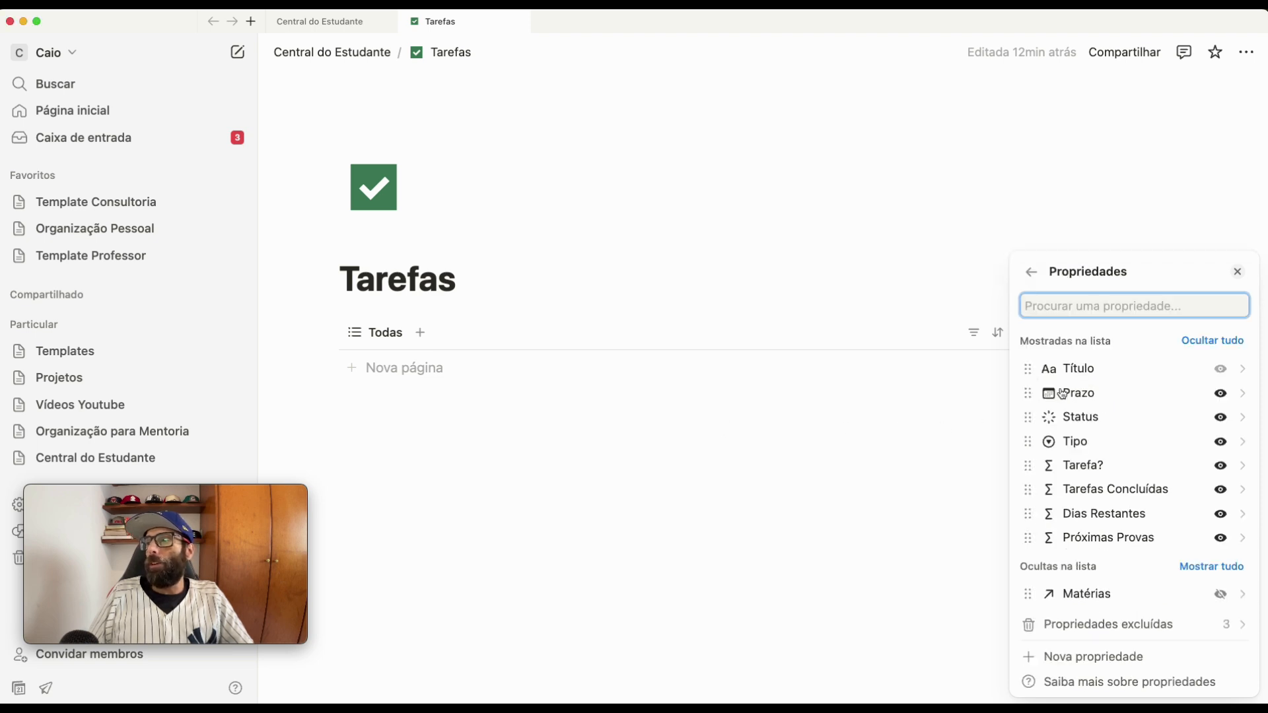
left_click(1222, 465)
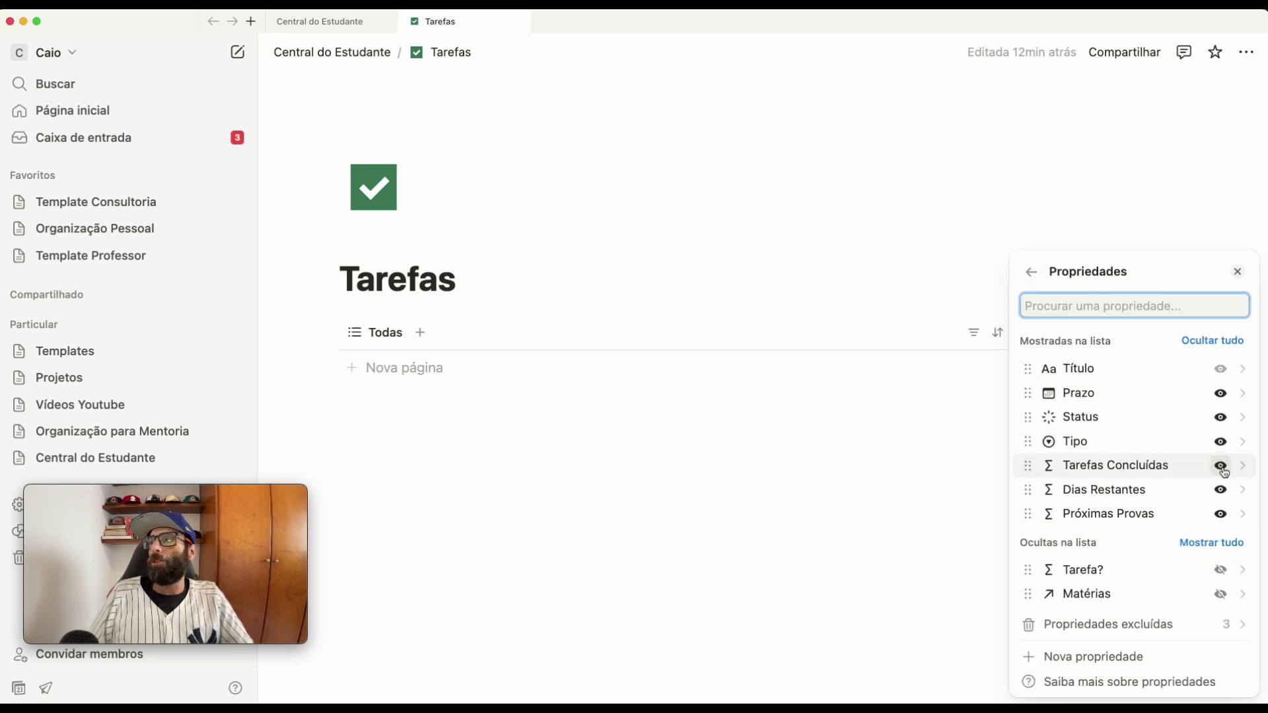
left_click(1222, 466)
left_click(1222, 467)
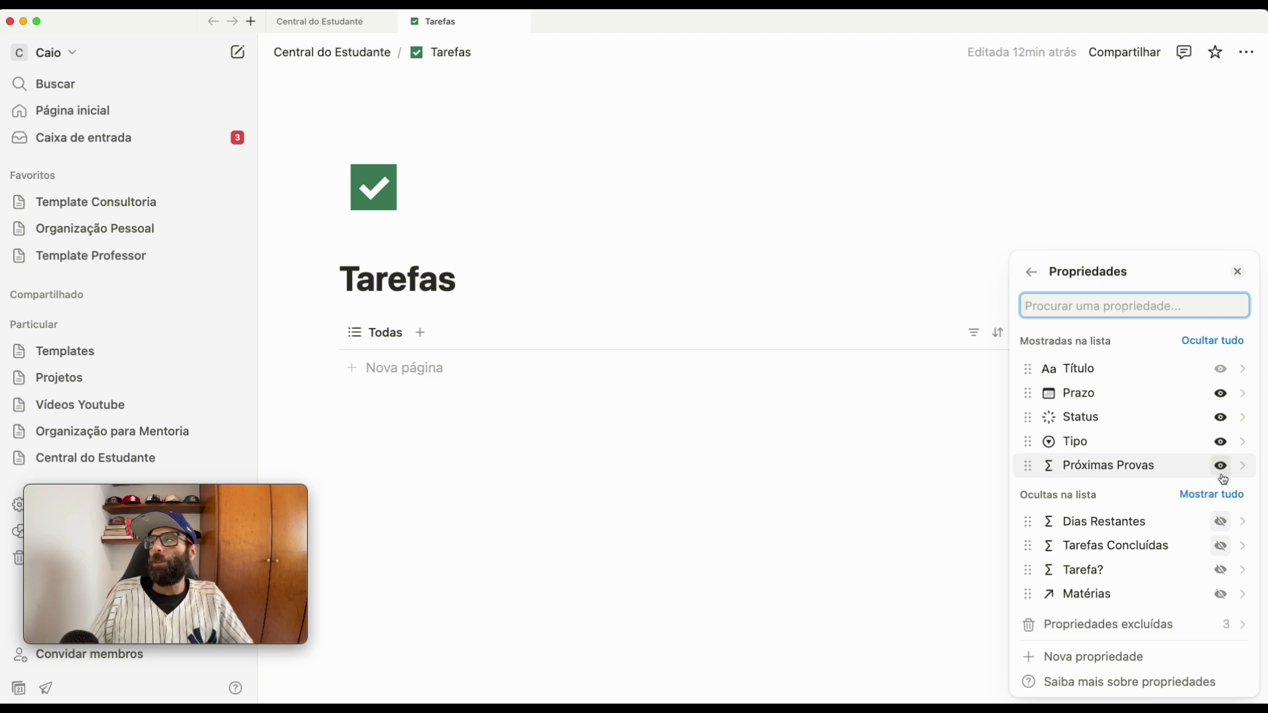
left_click(1222, 469)
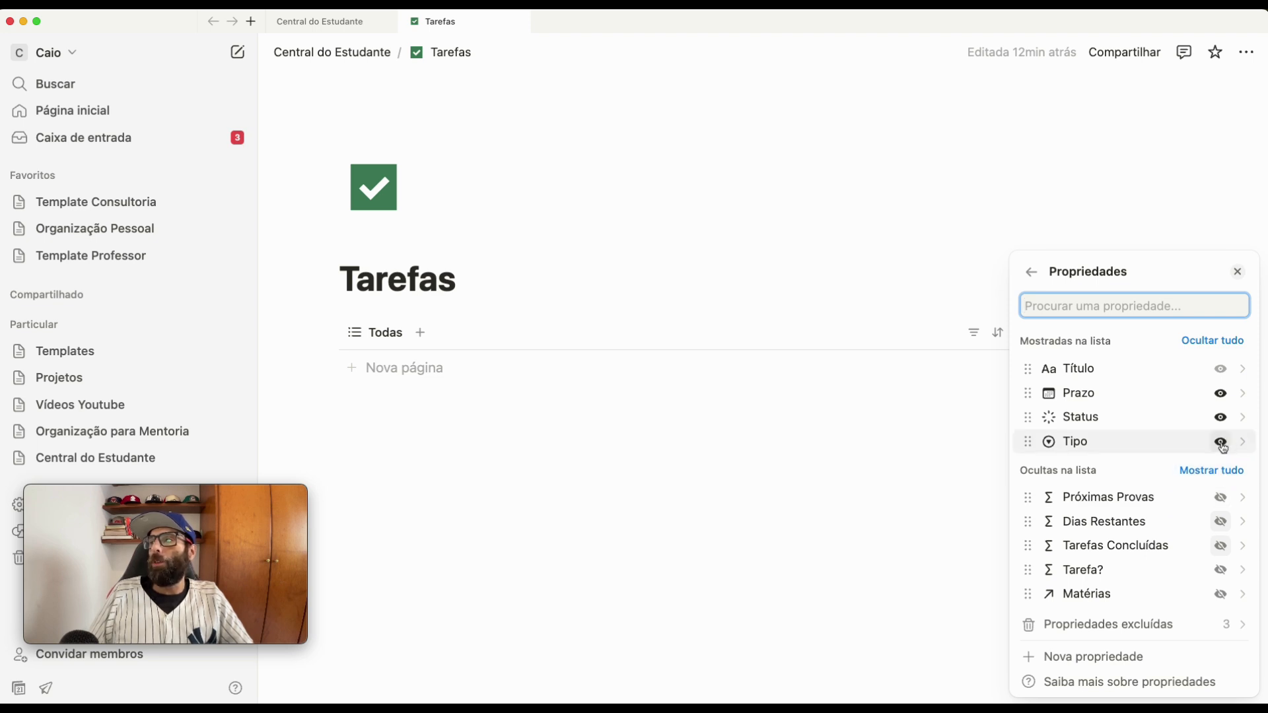
left_click(1221, 443)
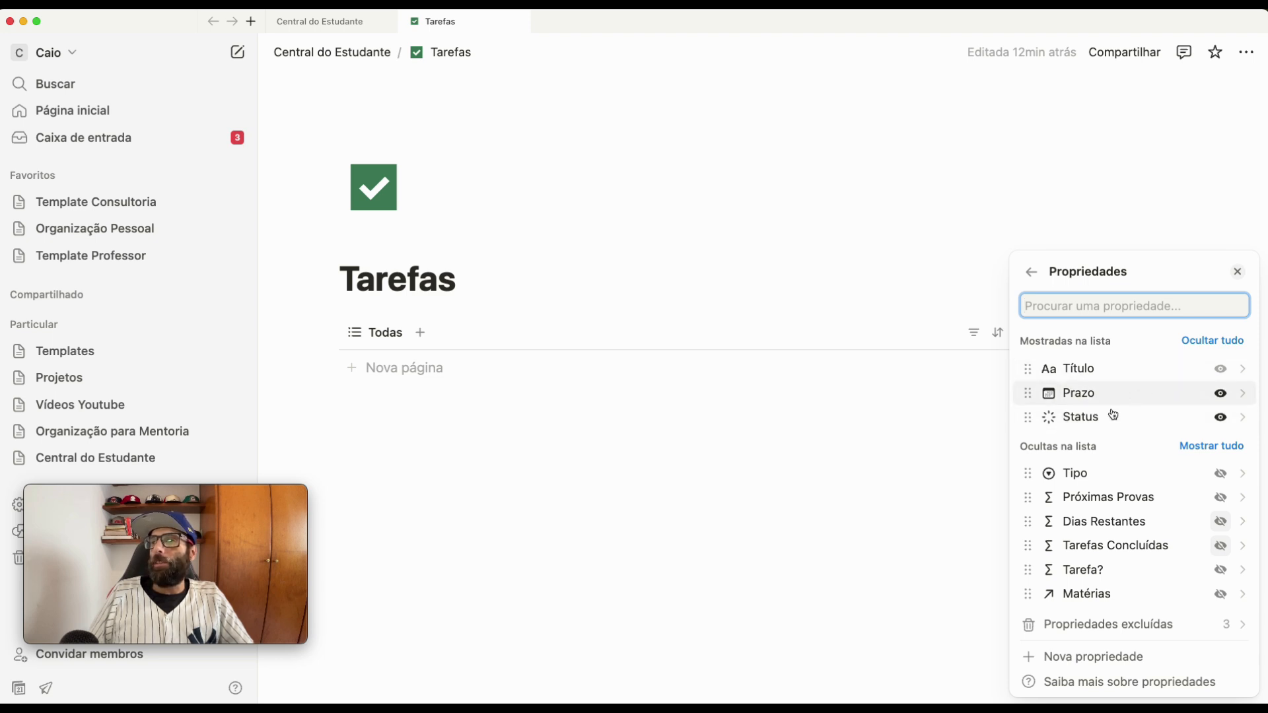
Close the Todas view's property settings and add a table view named Diário de Bordo to the database
left_click(881, 515)
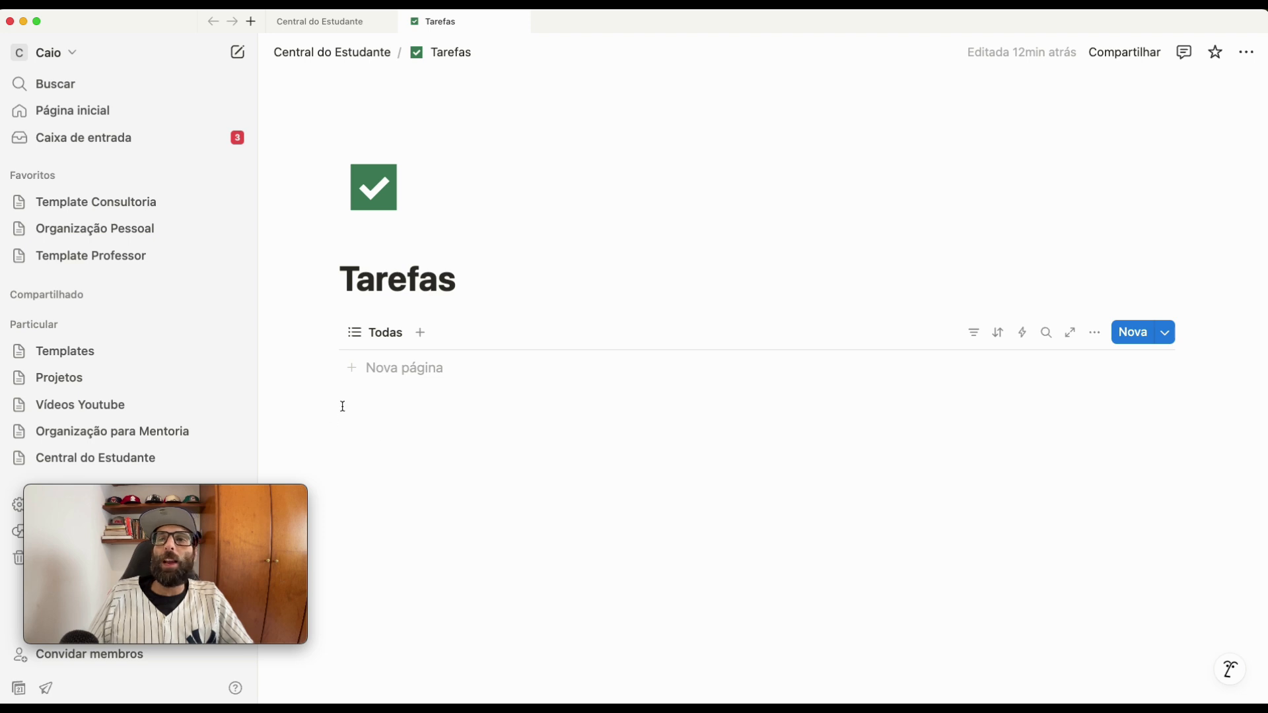
left_click(421, 332)
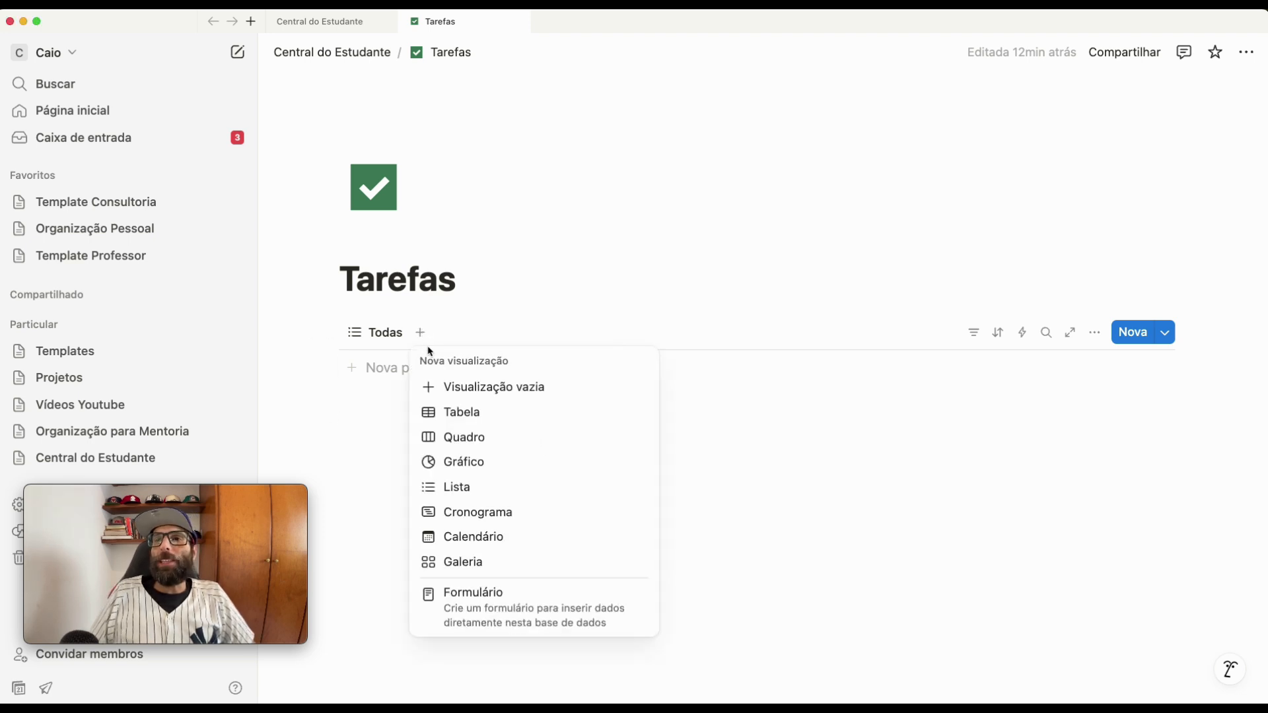
left_click(483, 419)
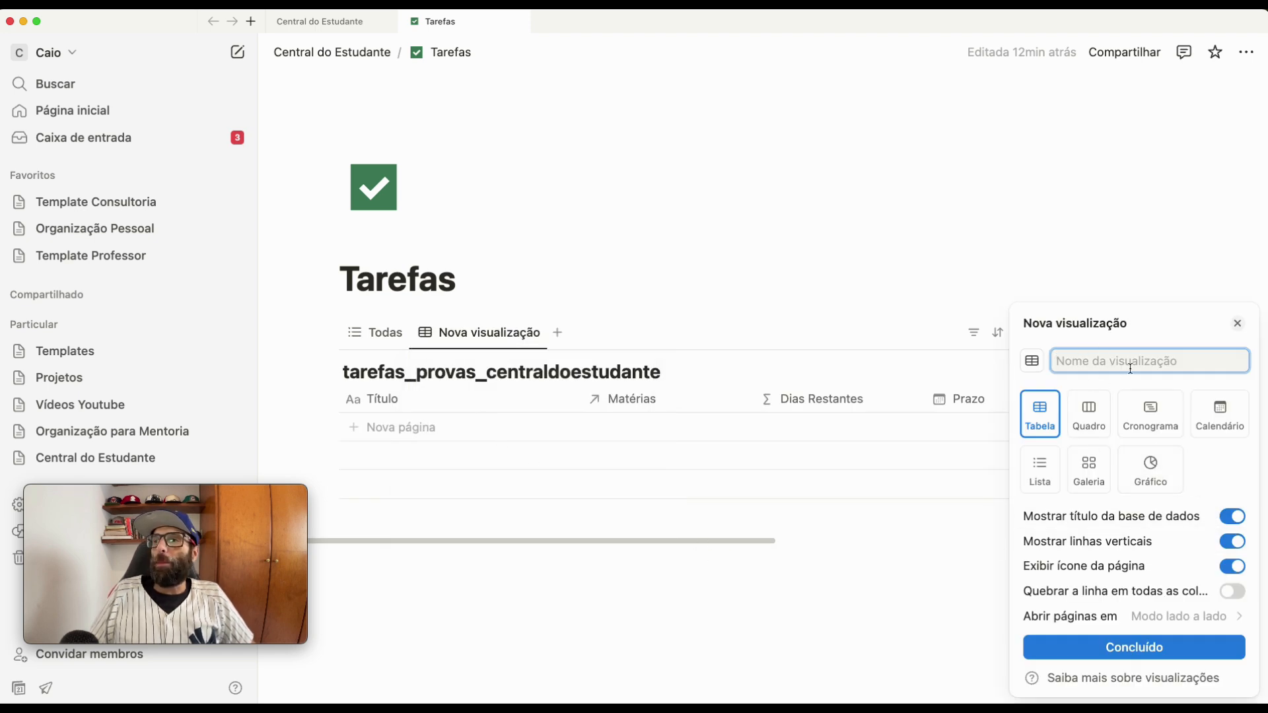
type("Diário ")
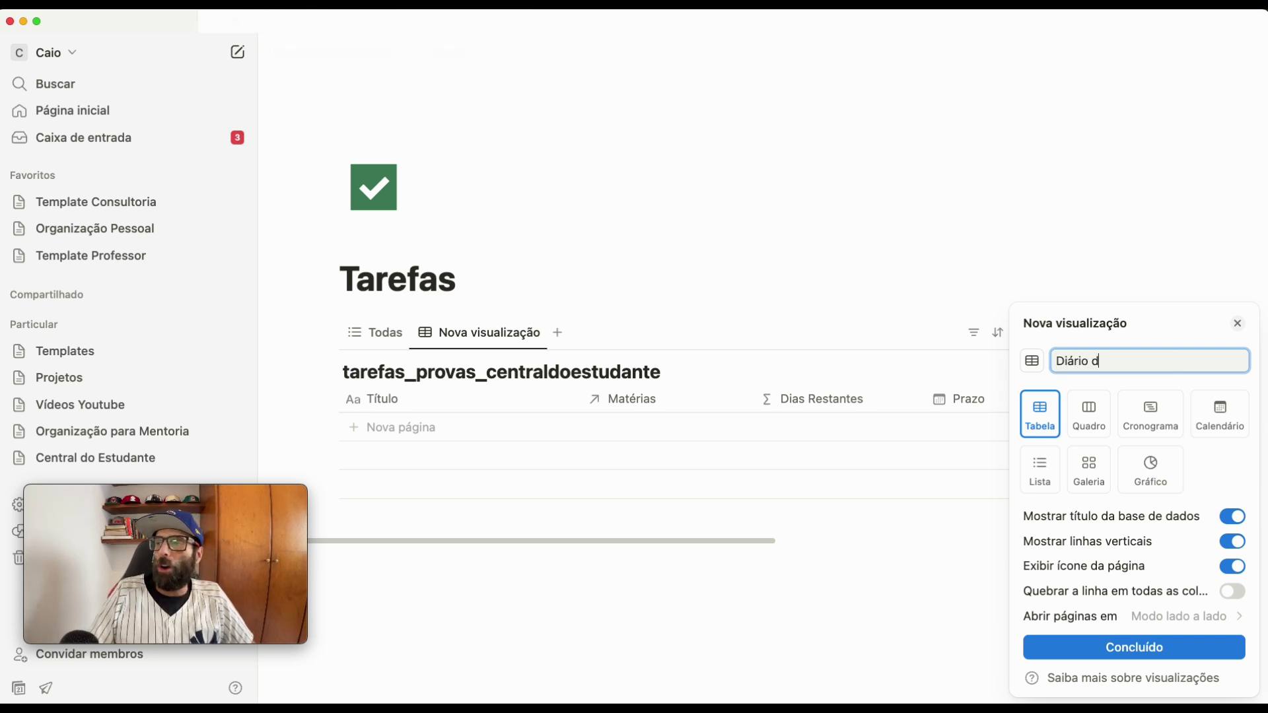
type("de Bordo")
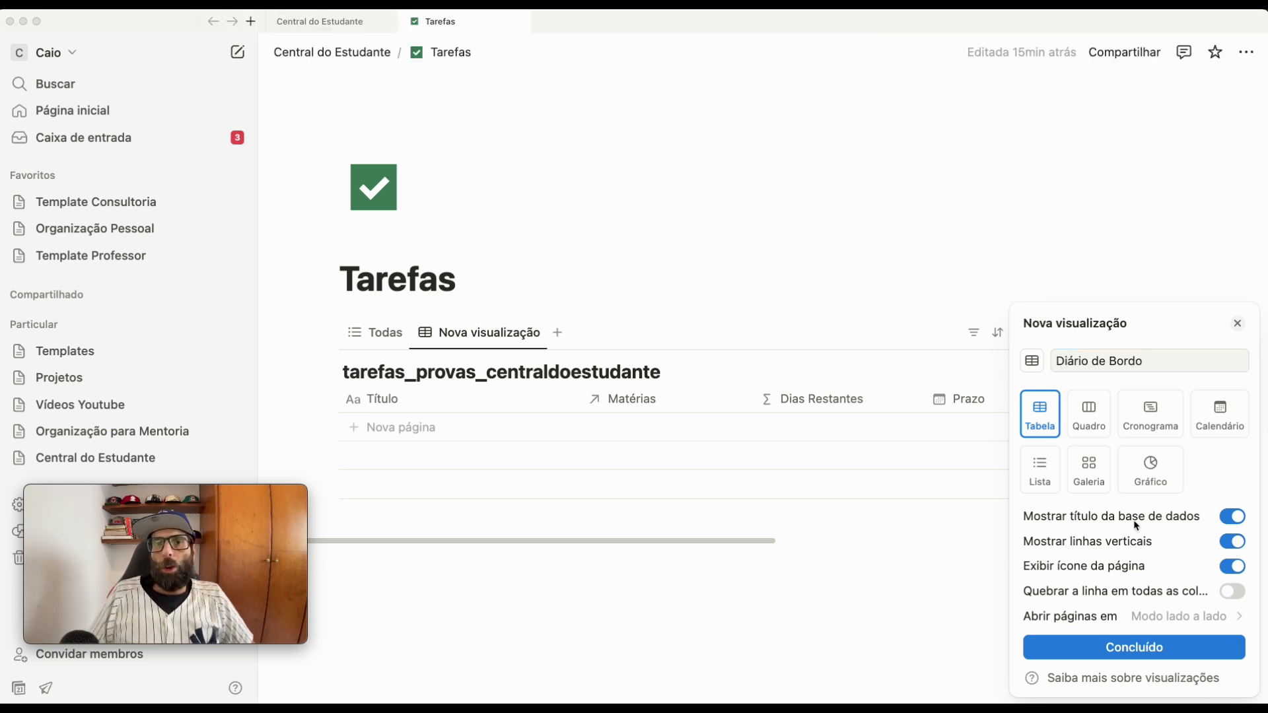
Turn off the database title and vertical lines in the new table view, enable line wrapping in all columns and finish creating it
left_click(1234, 519)
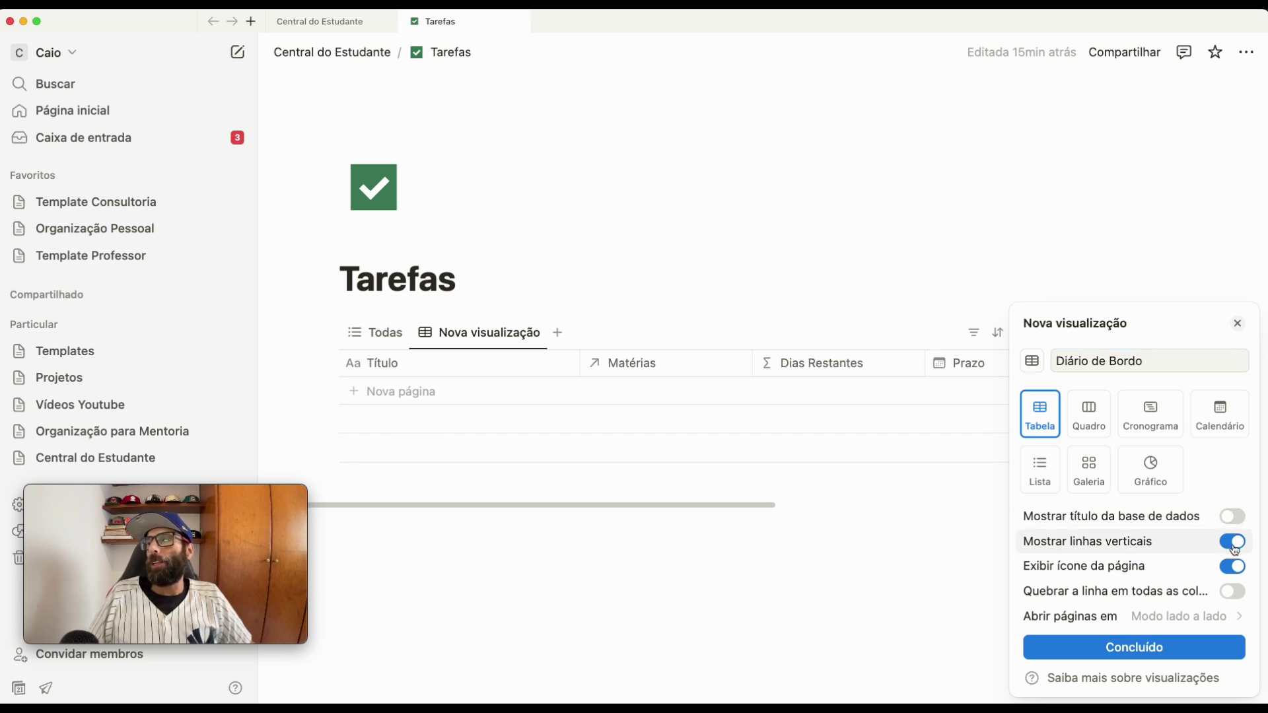
left_click(1232, 541)
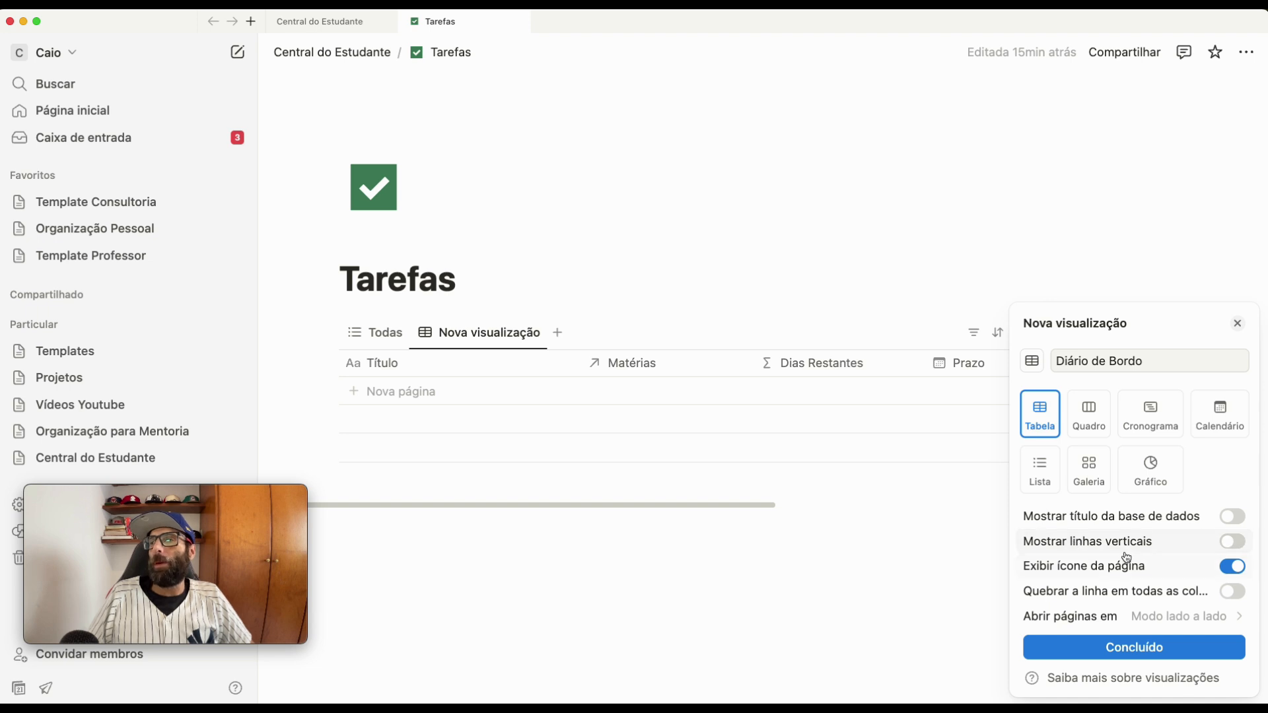
left_click(1231, 593)
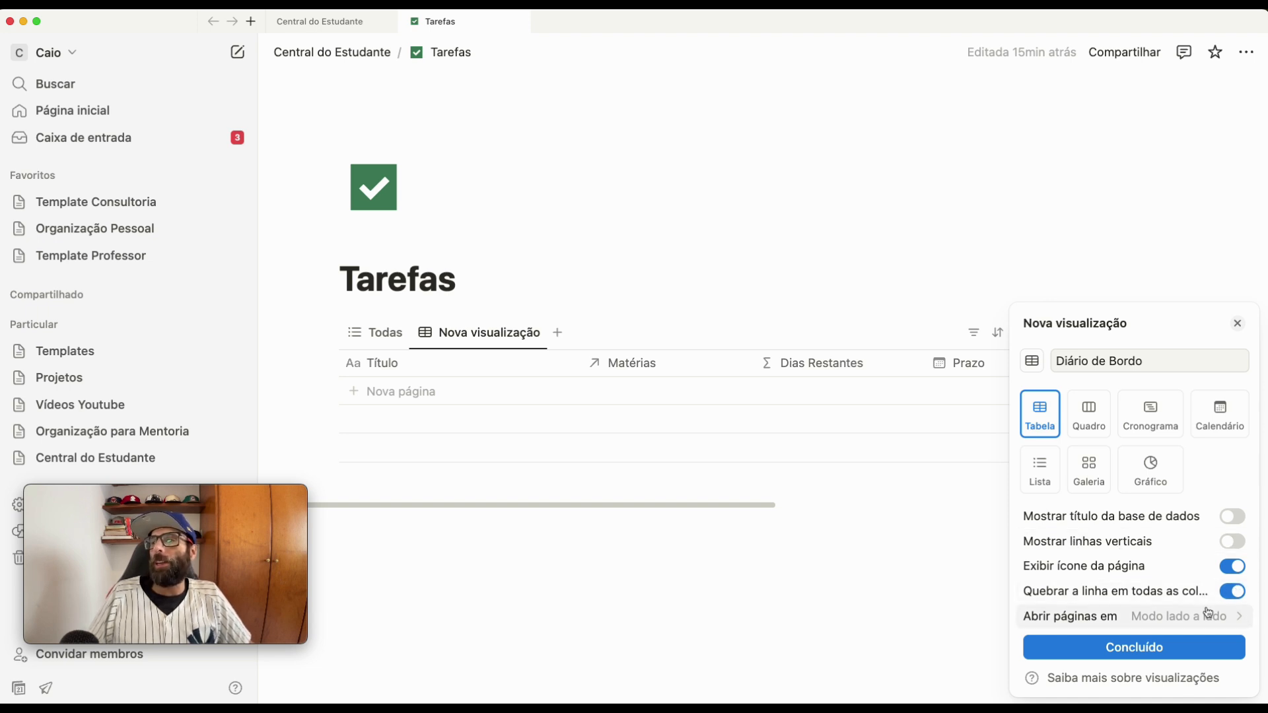
left_click(1130, 652)
Hide the Matérias, Tipo, Tarefas Concluídas, Tarefa?, Status, Próximas Provas and Dias Restantes properties in the Diário de Bordo view
left_click(1063, 334)
left_click(1035, 373)
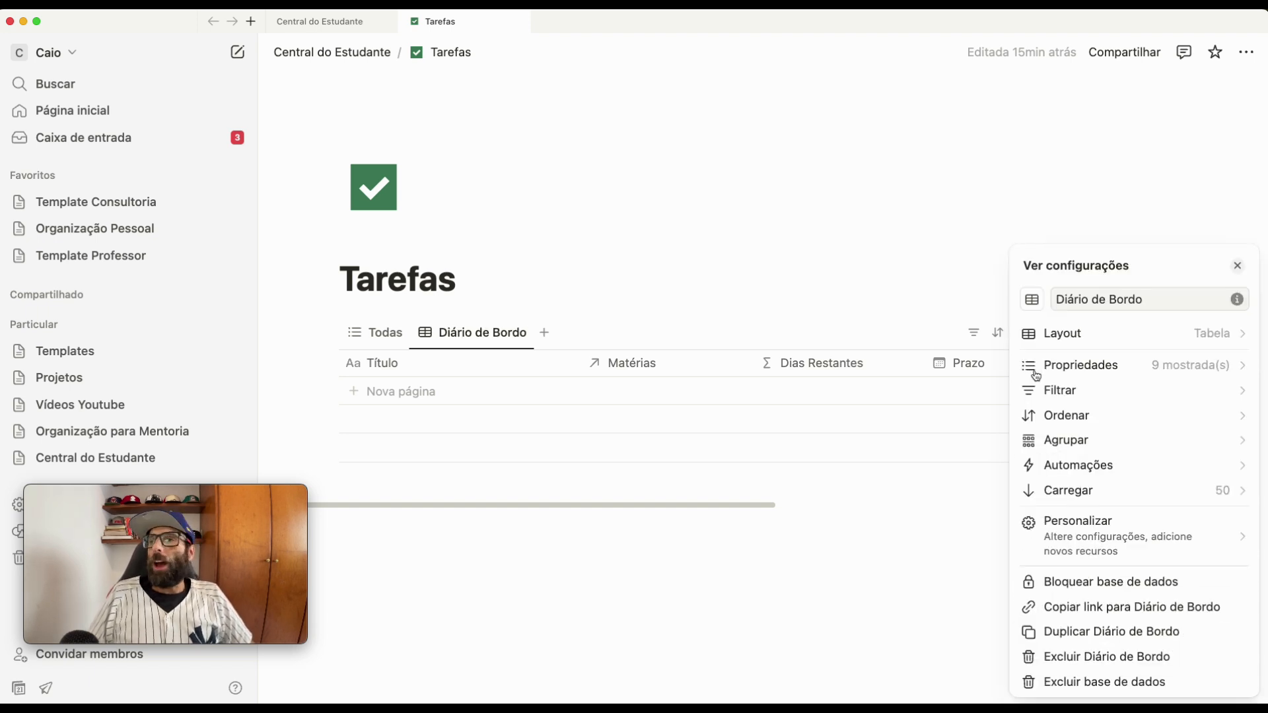
left_click(1101, 366)
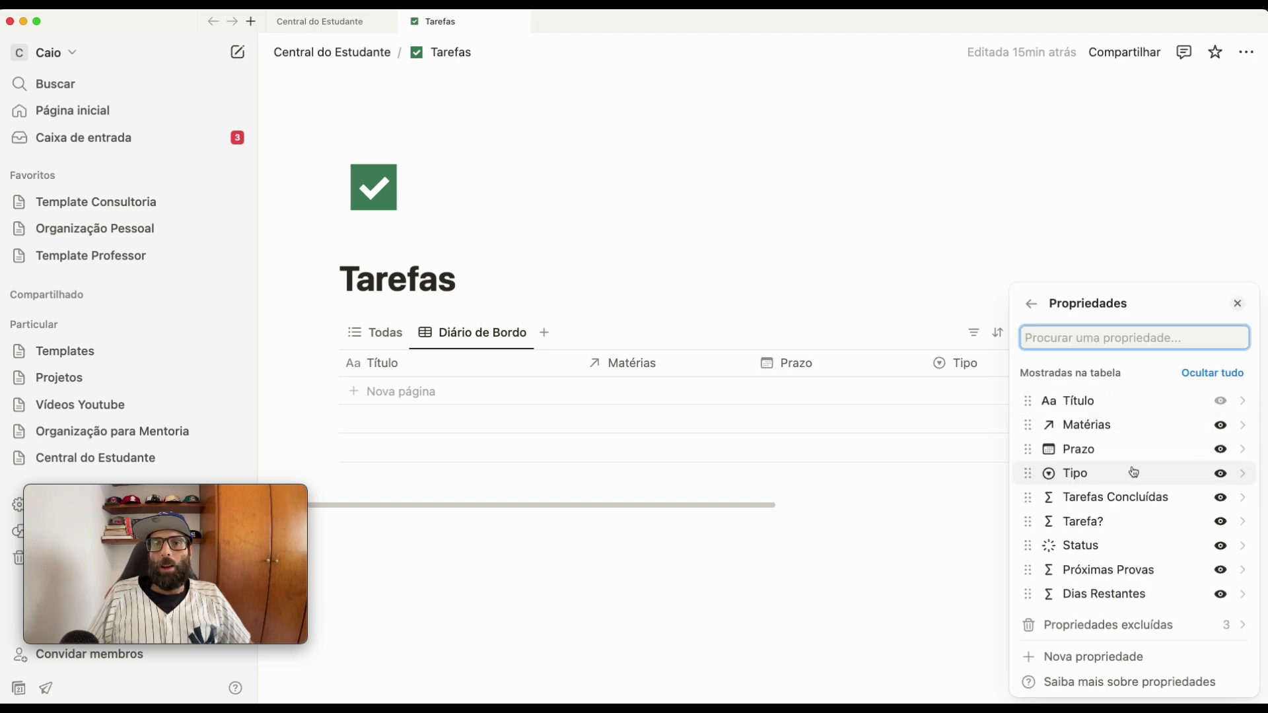
left_click(1221, 428)
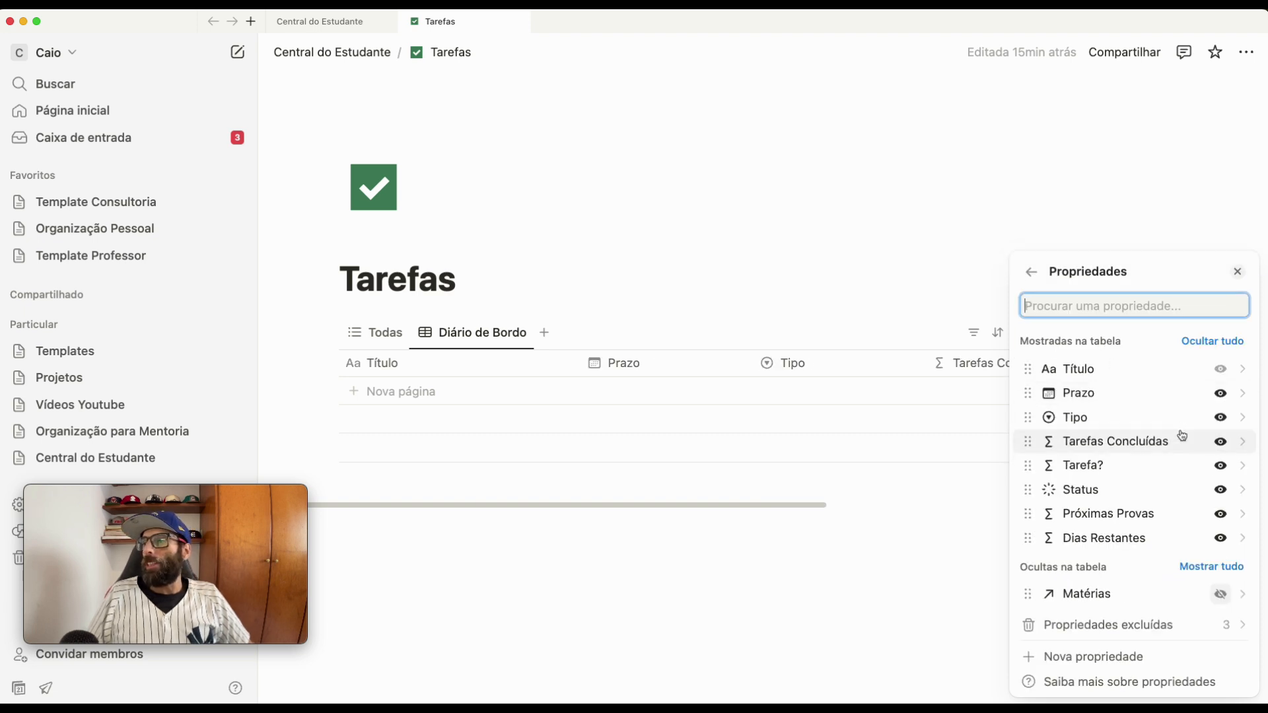
left_click(1222, 419)
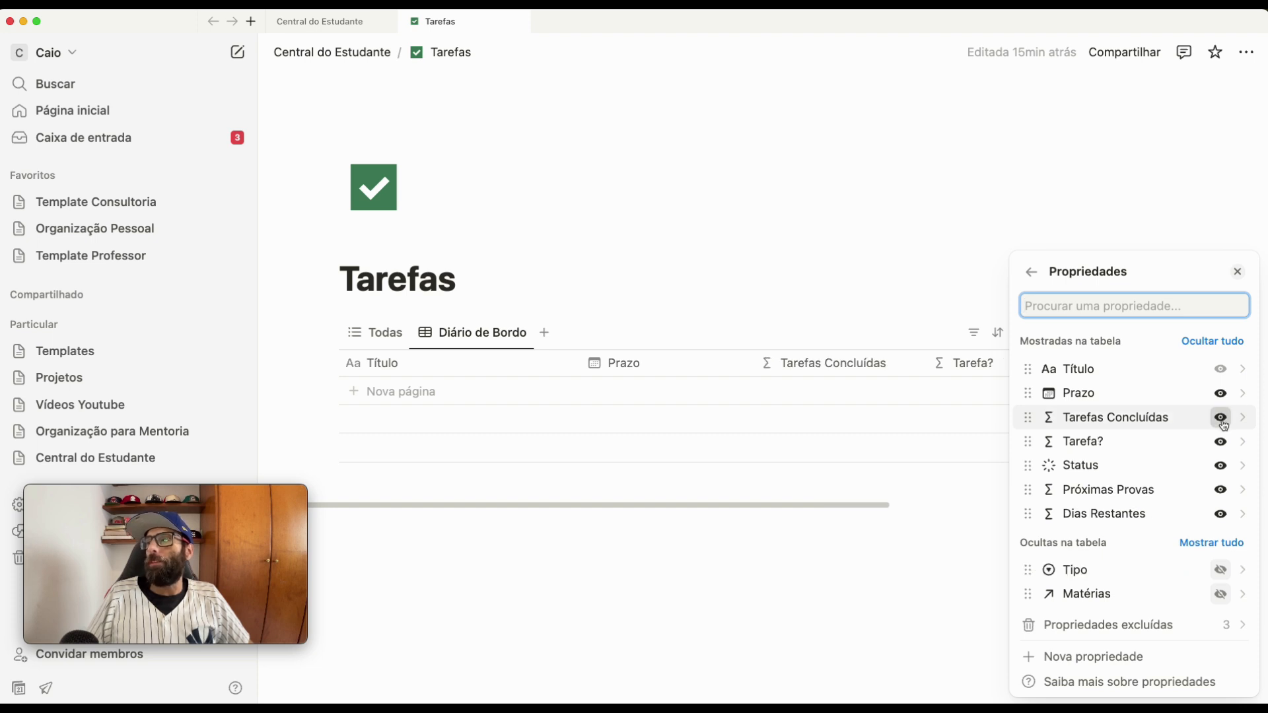
left_click(1222, 419)
left_click(1222, 418)
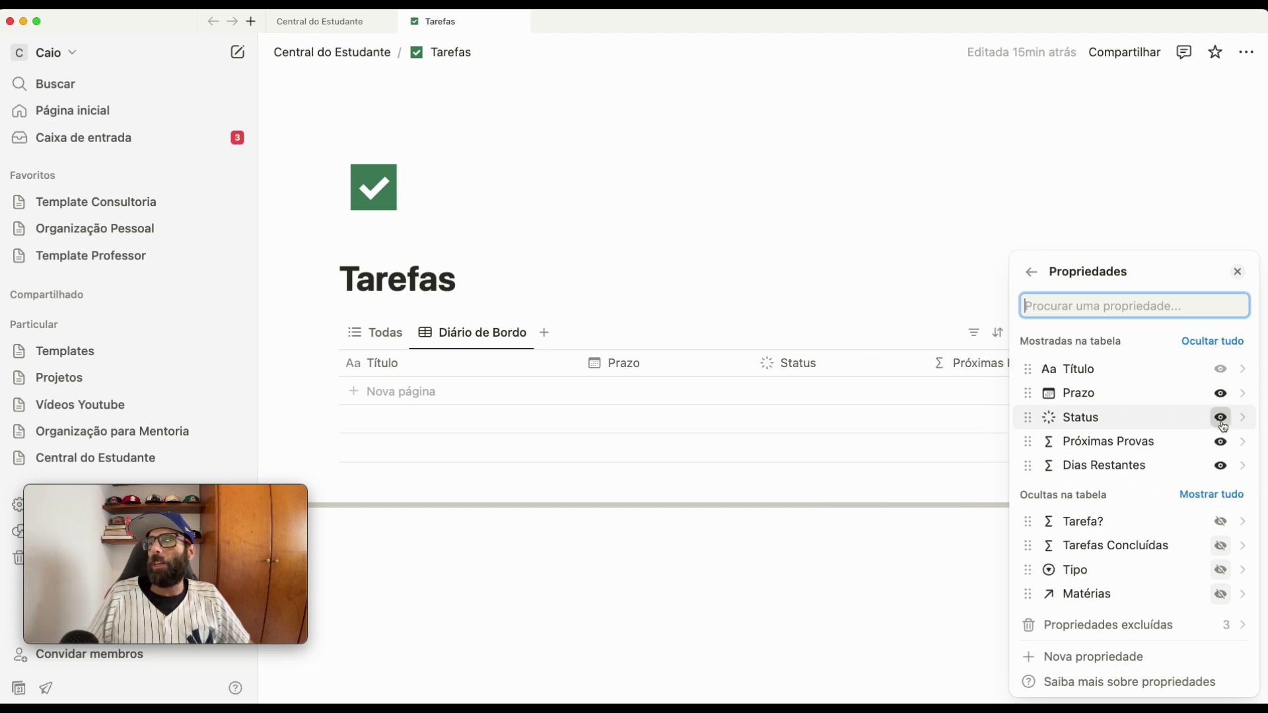
left_click(1222, 419)
left_click(1221, 419)
left_click(1222, 419)
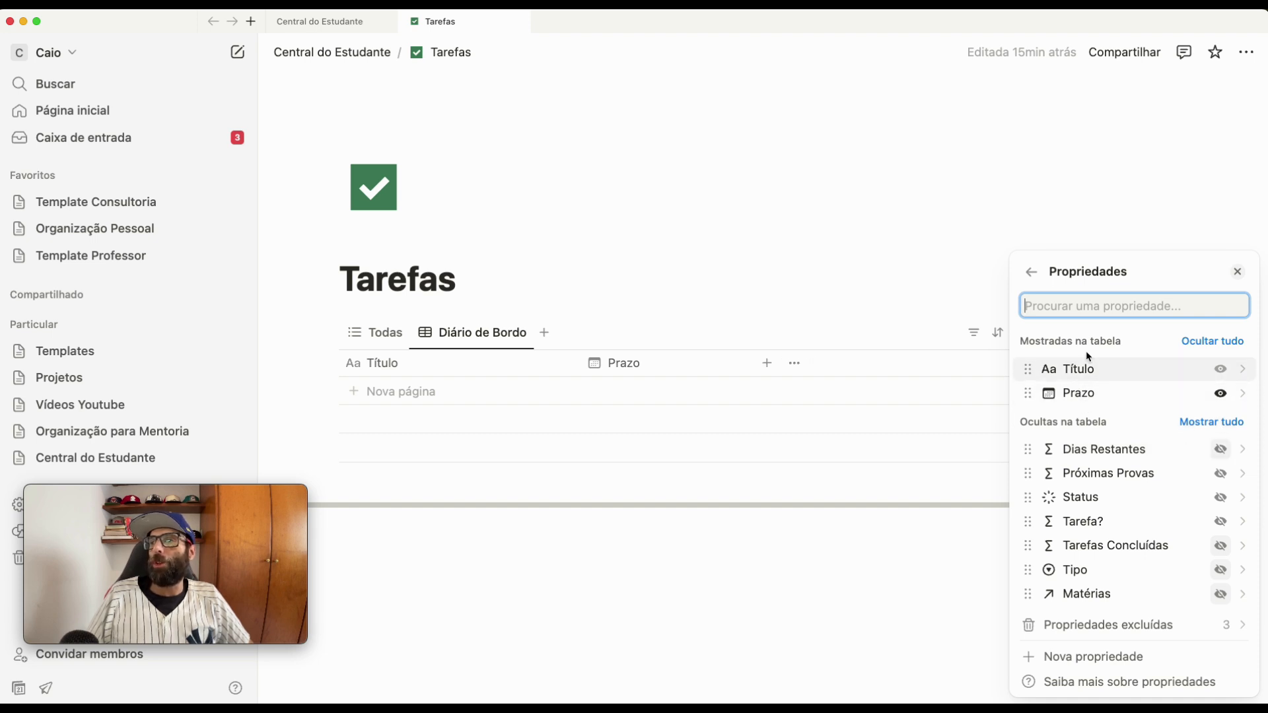
left_click(1032, 272)
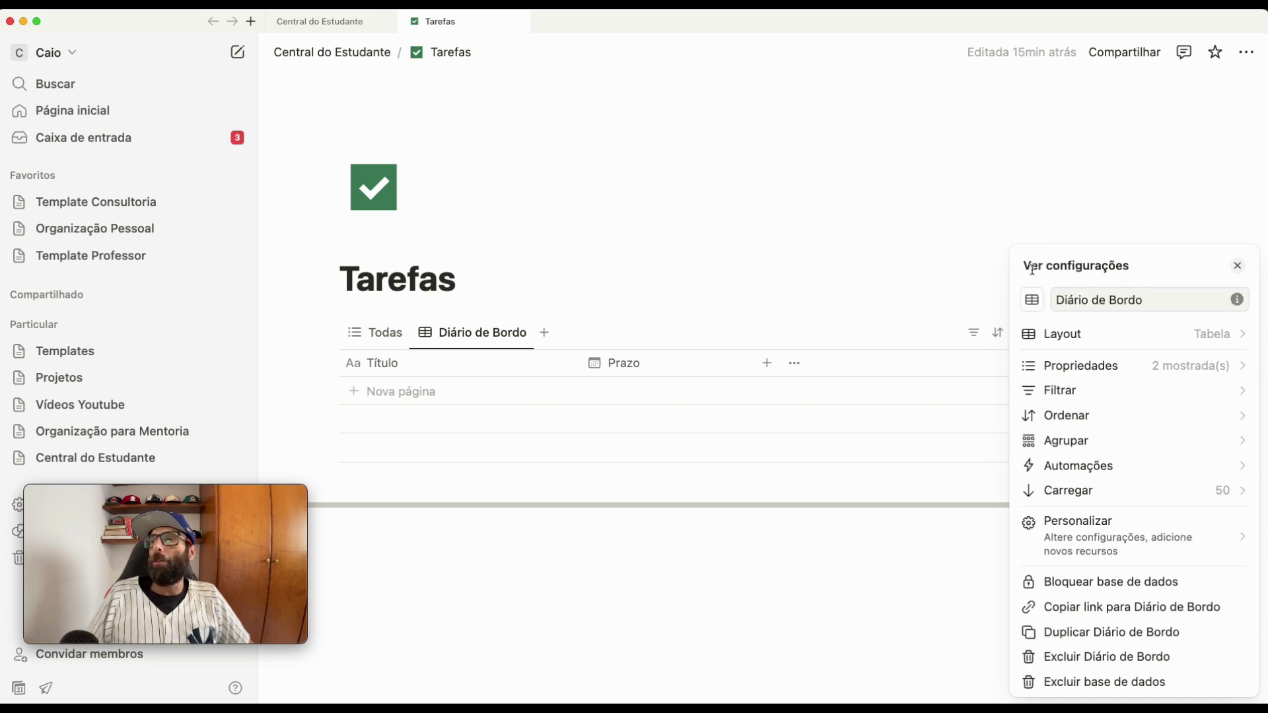
left_click(1068, 448)
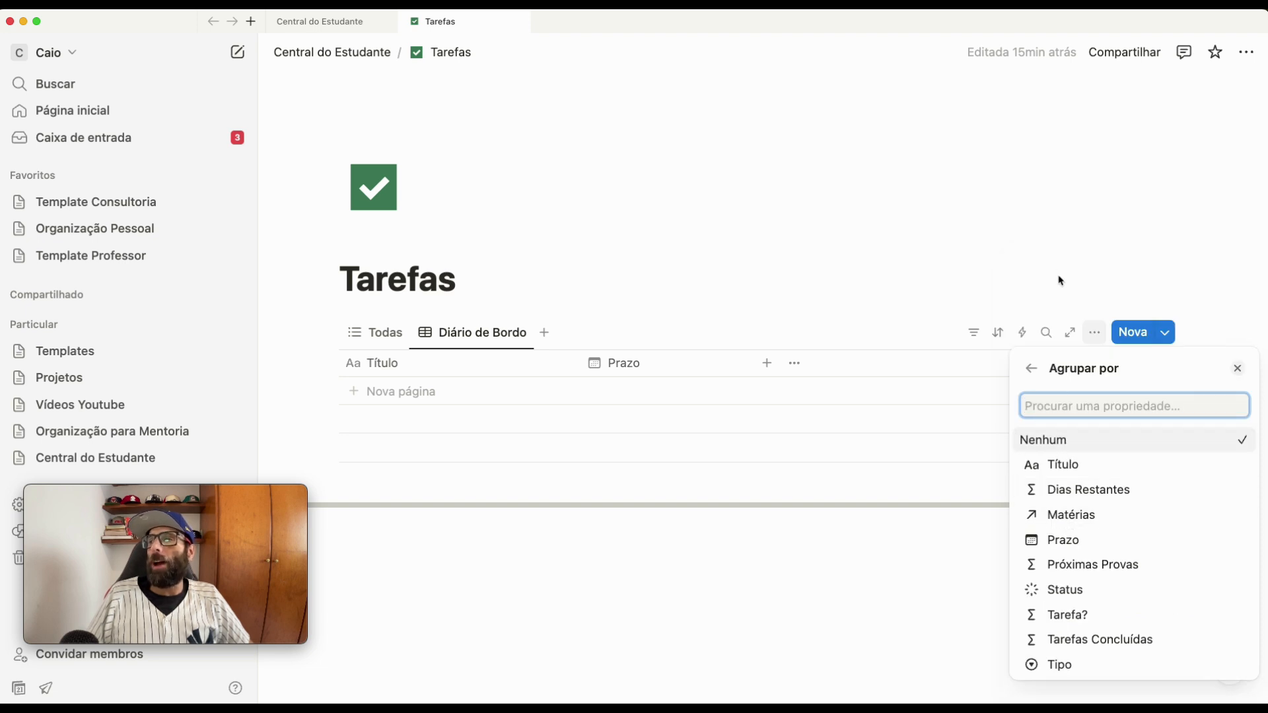
left_click(1034, 374)
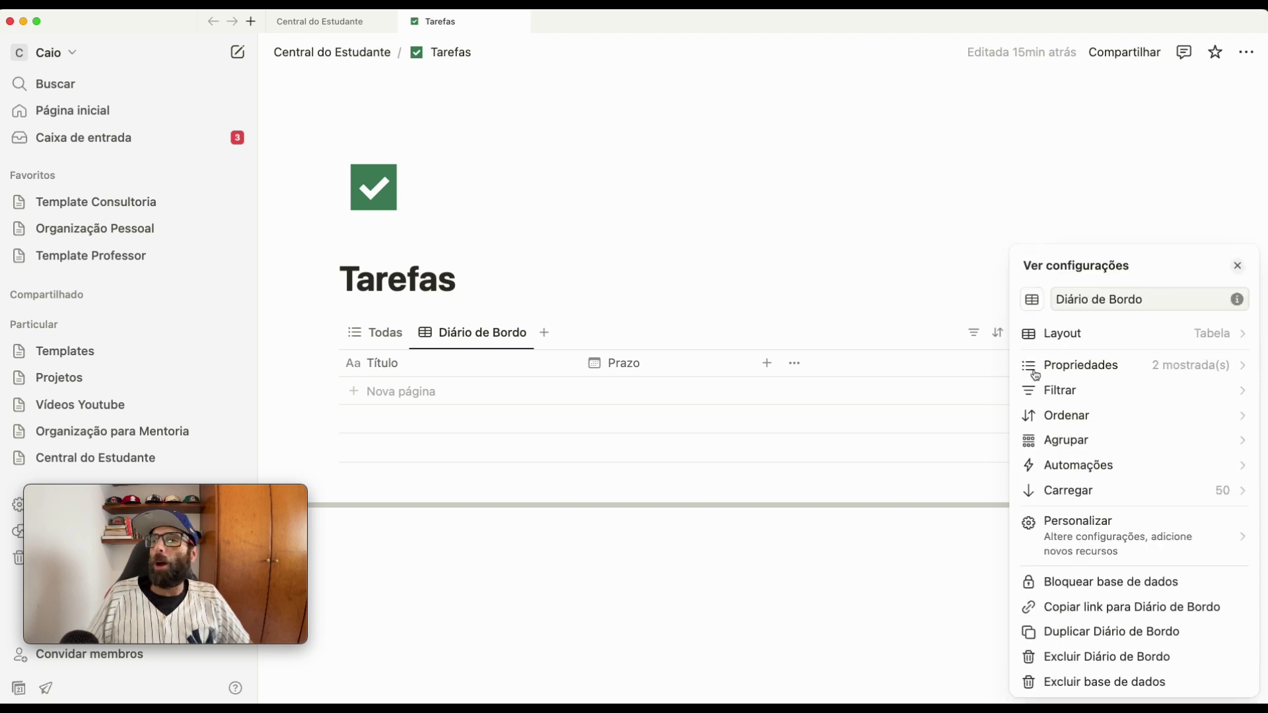
left_click(1111, 365)
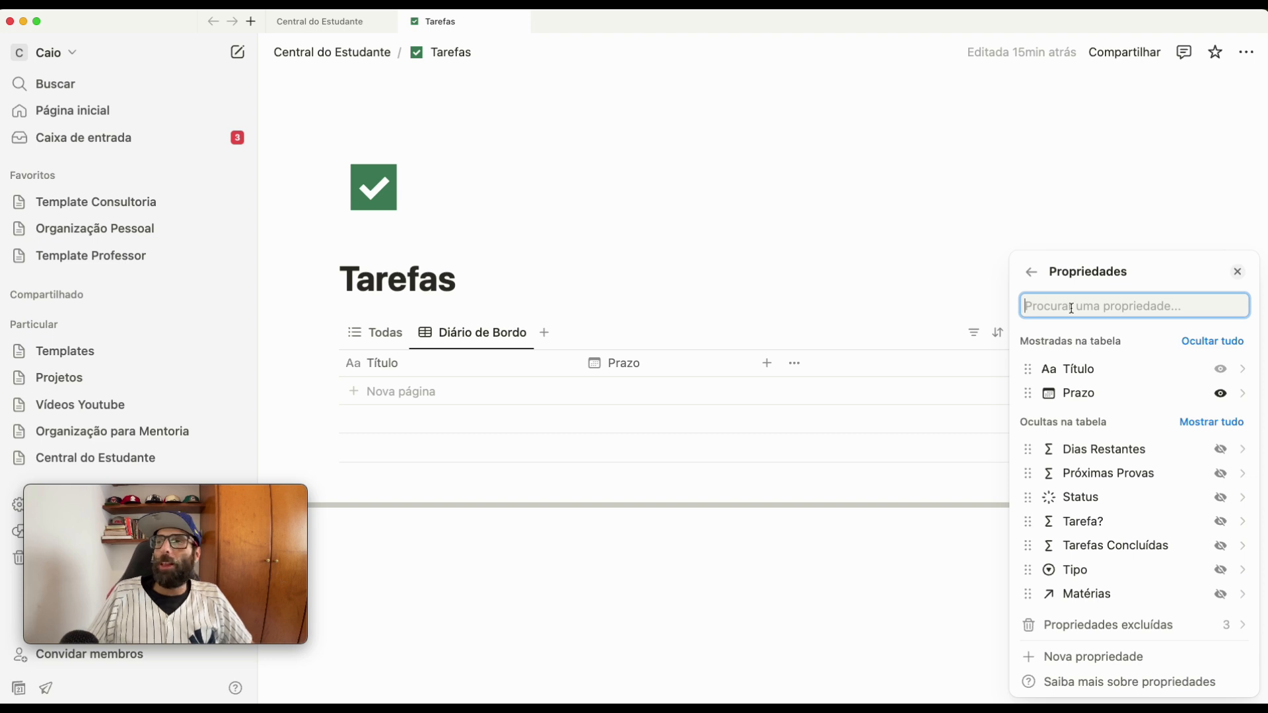
left_click(1031, 272)
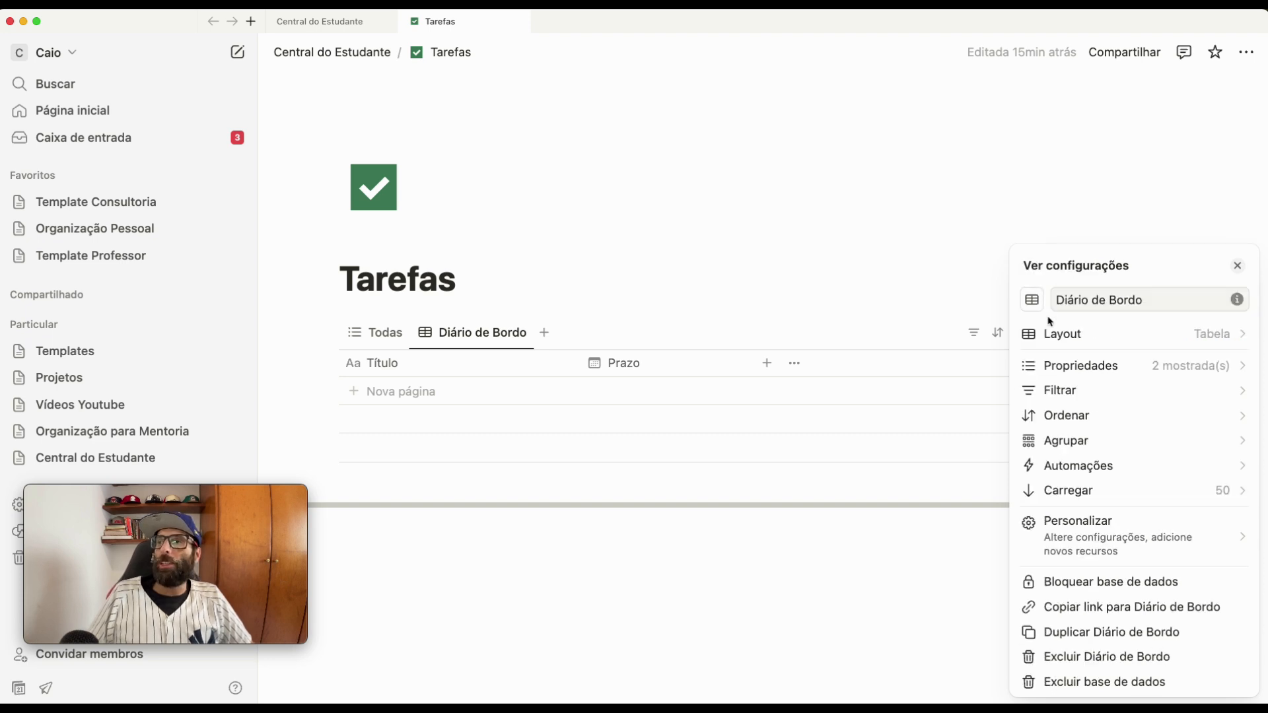
Group the Diário de Bordo view by Matérias and close the view settings
left_click(1071, 443)
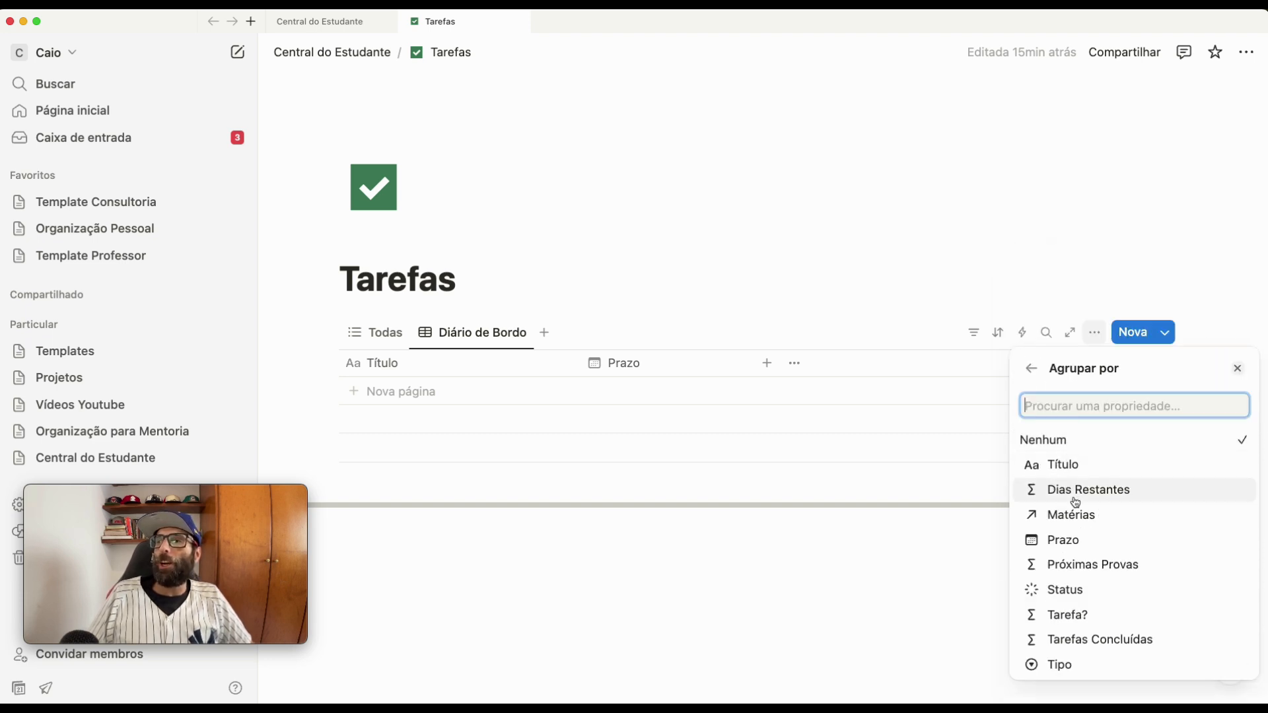
left_click(1071, 514)
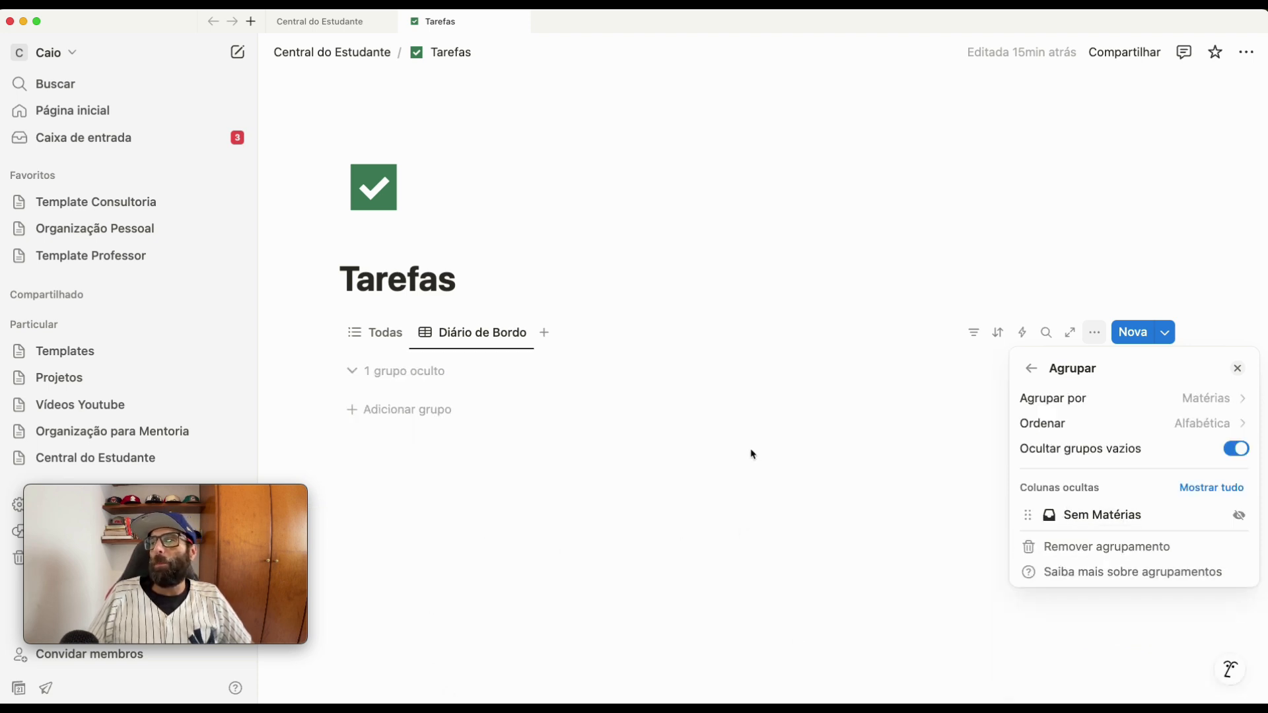
left_click(1033, 370)
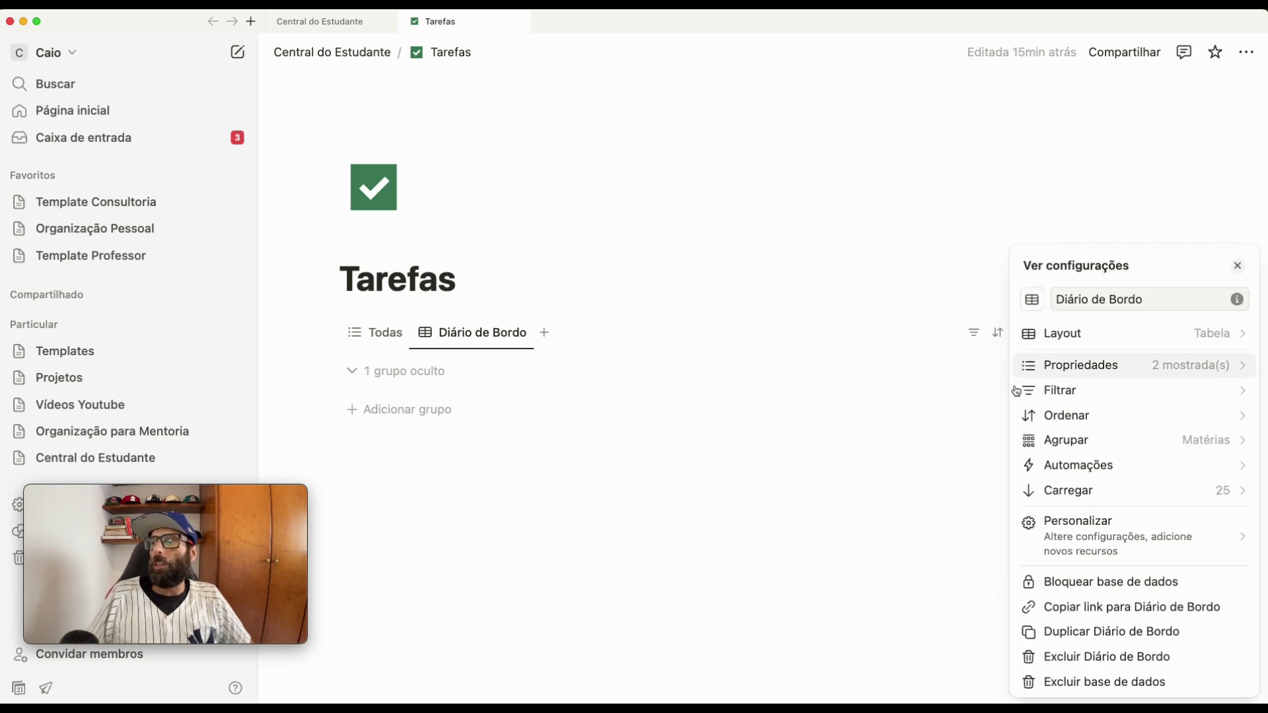
left_click(683, 516)
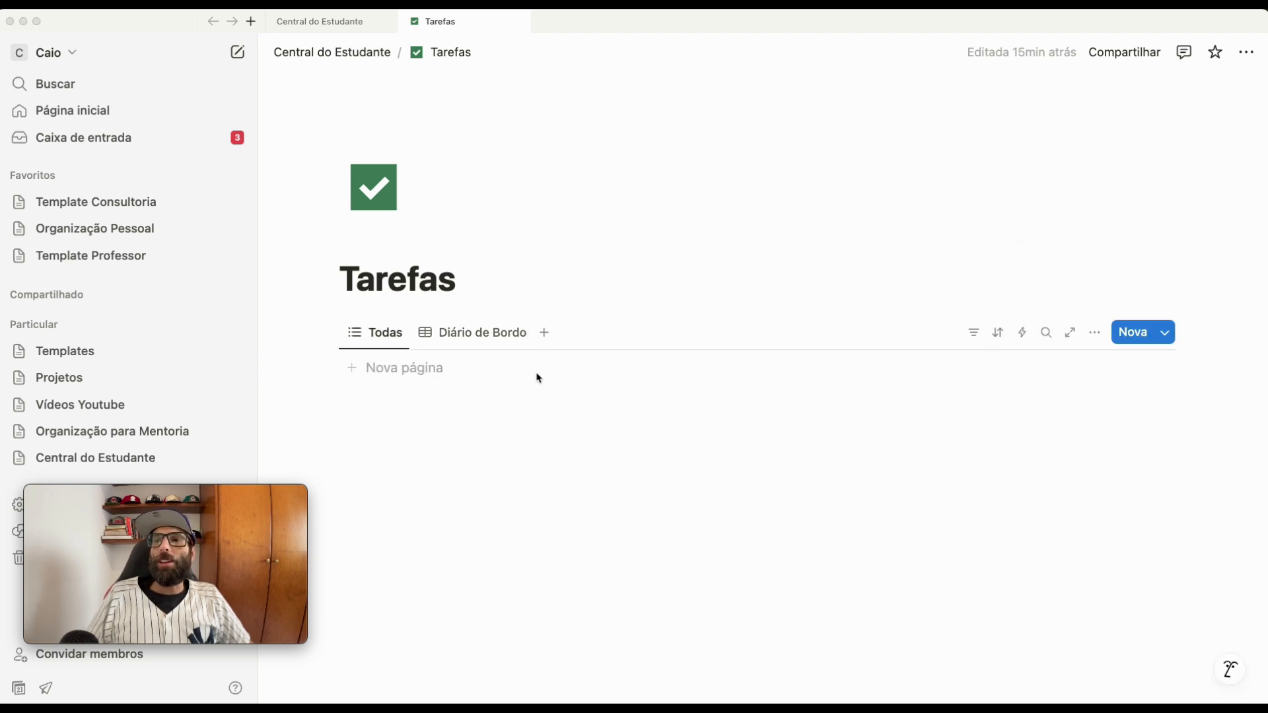
Add a list view named Por Vir to the database with the database title turned off
left_click(544, 333)
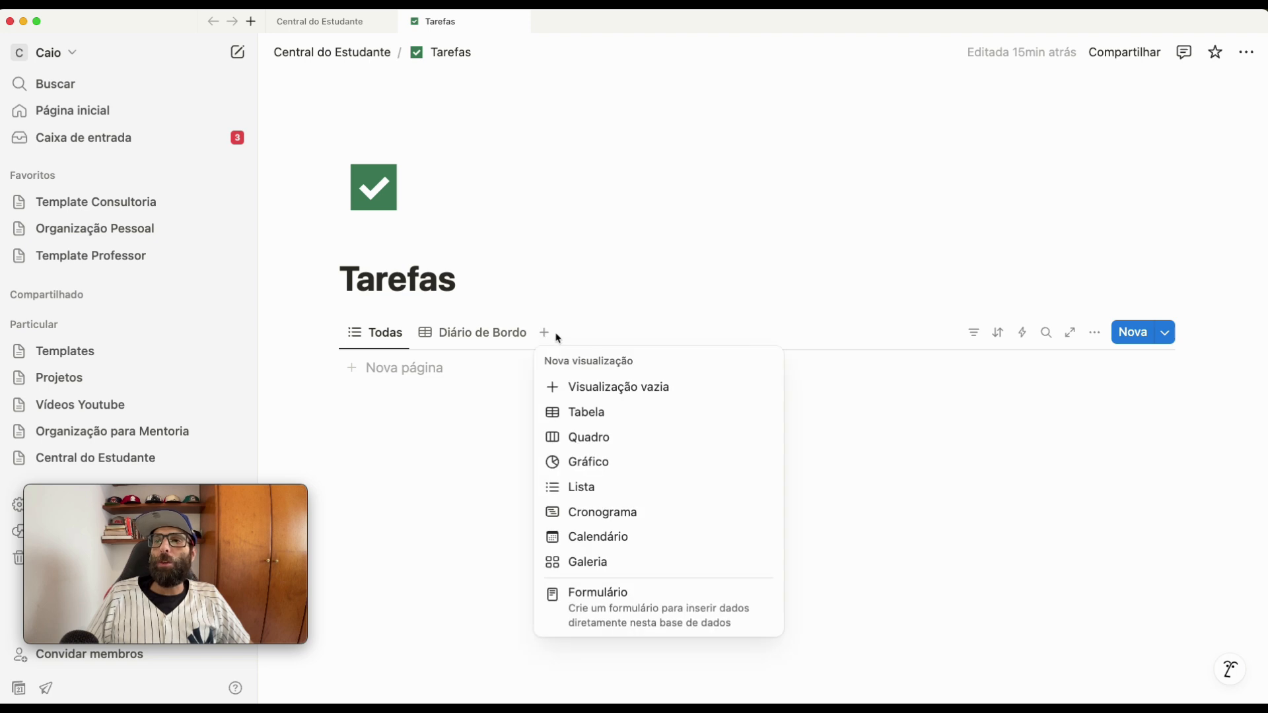
left_click(581, 489)
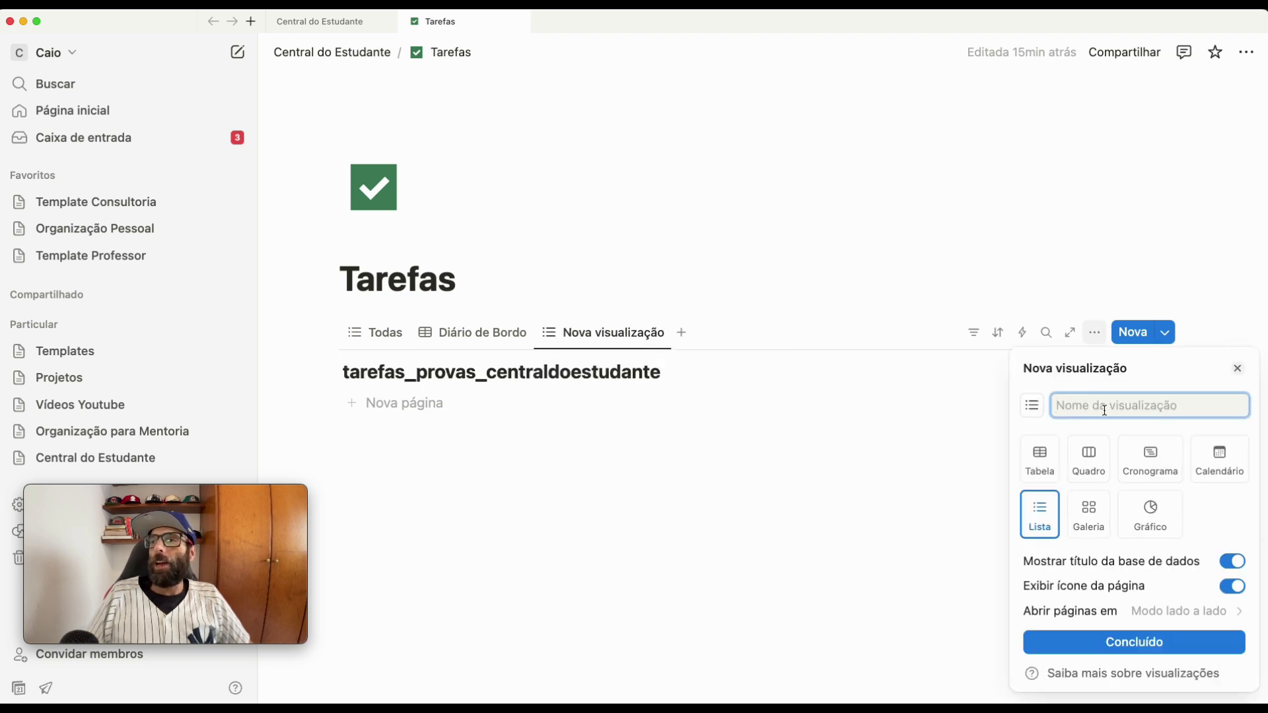
type("Por Vir")
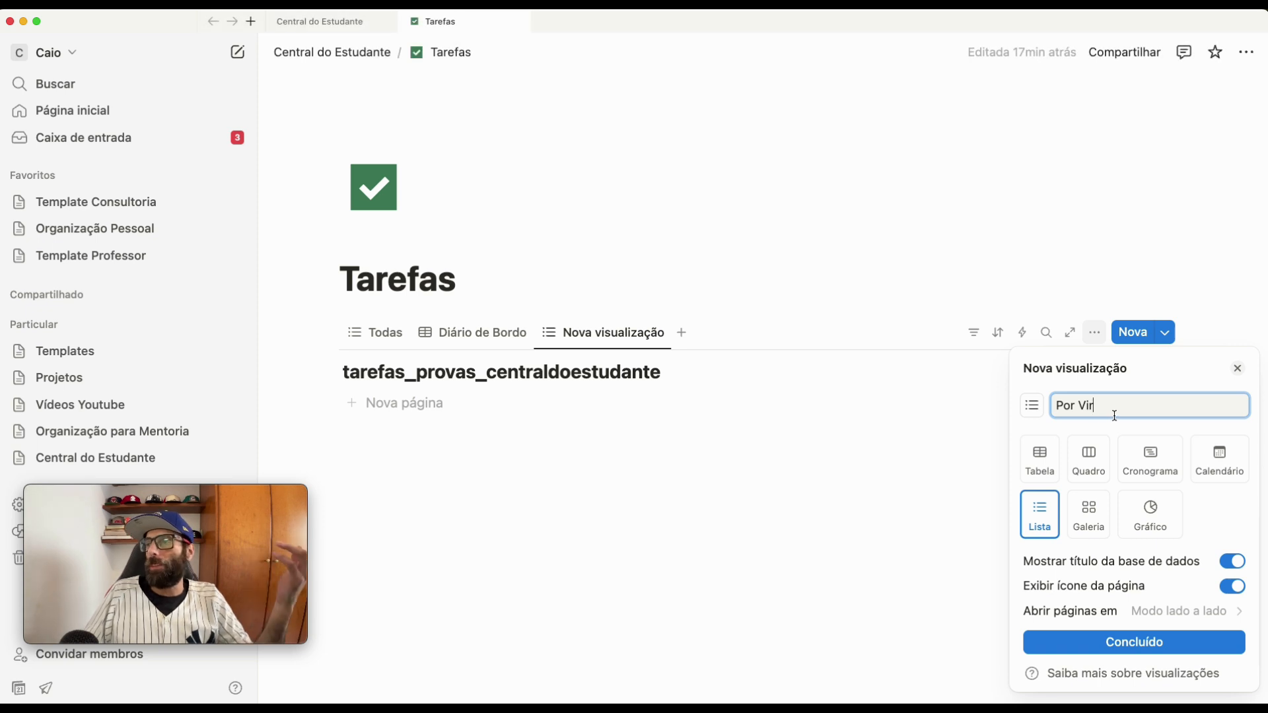
left_click(1242, 569)
left_click(1242, 568)
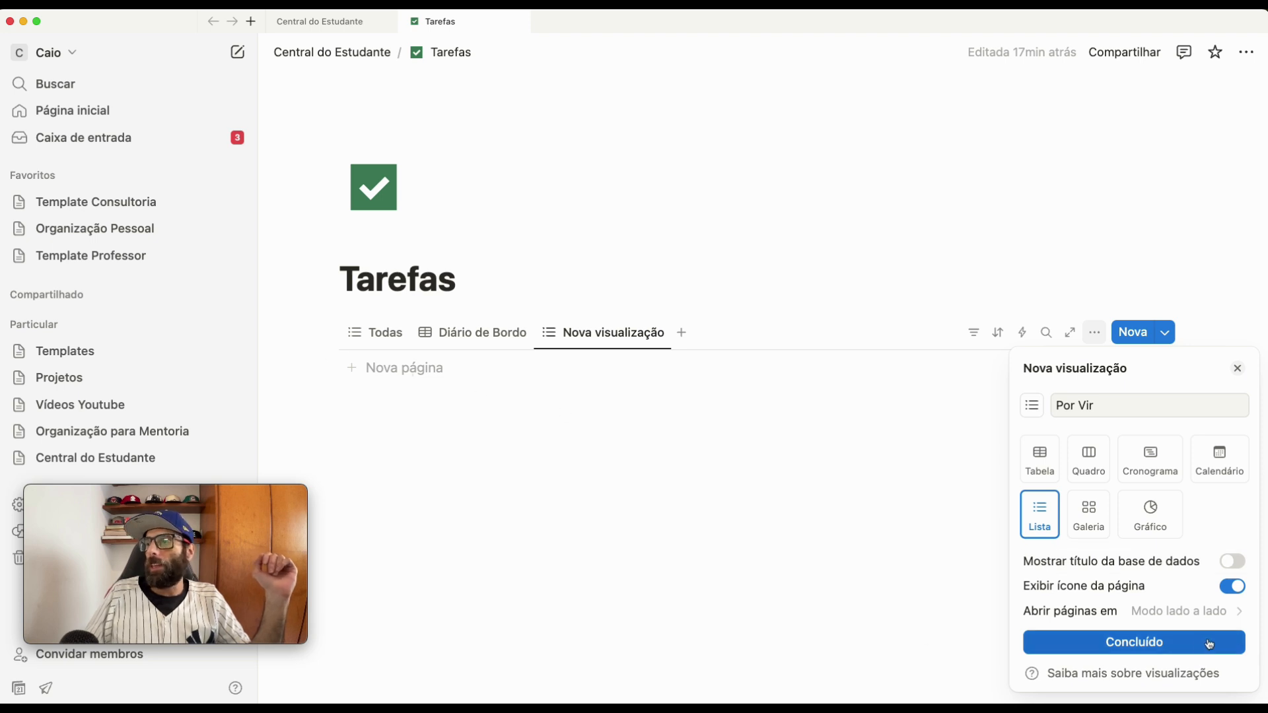
left_click(1161, 650)
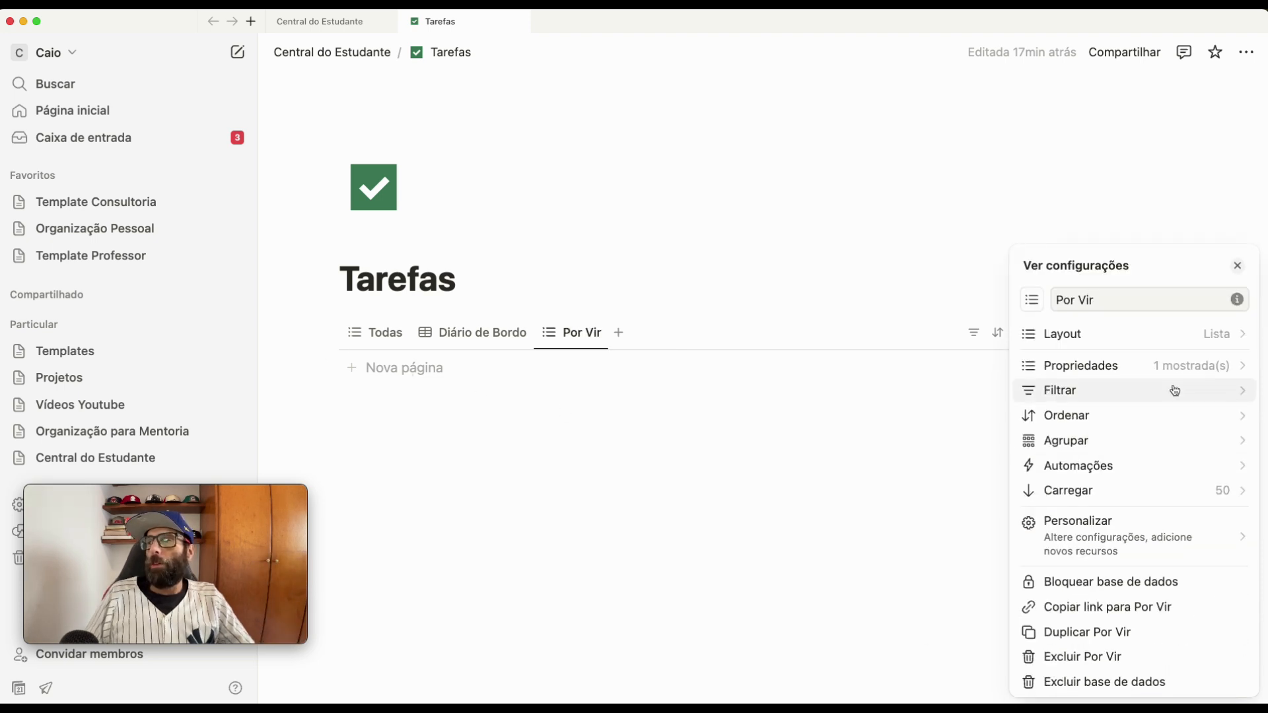
Show the Prazo and Status properties in the Por Vir list view
left_click(1156, 369)
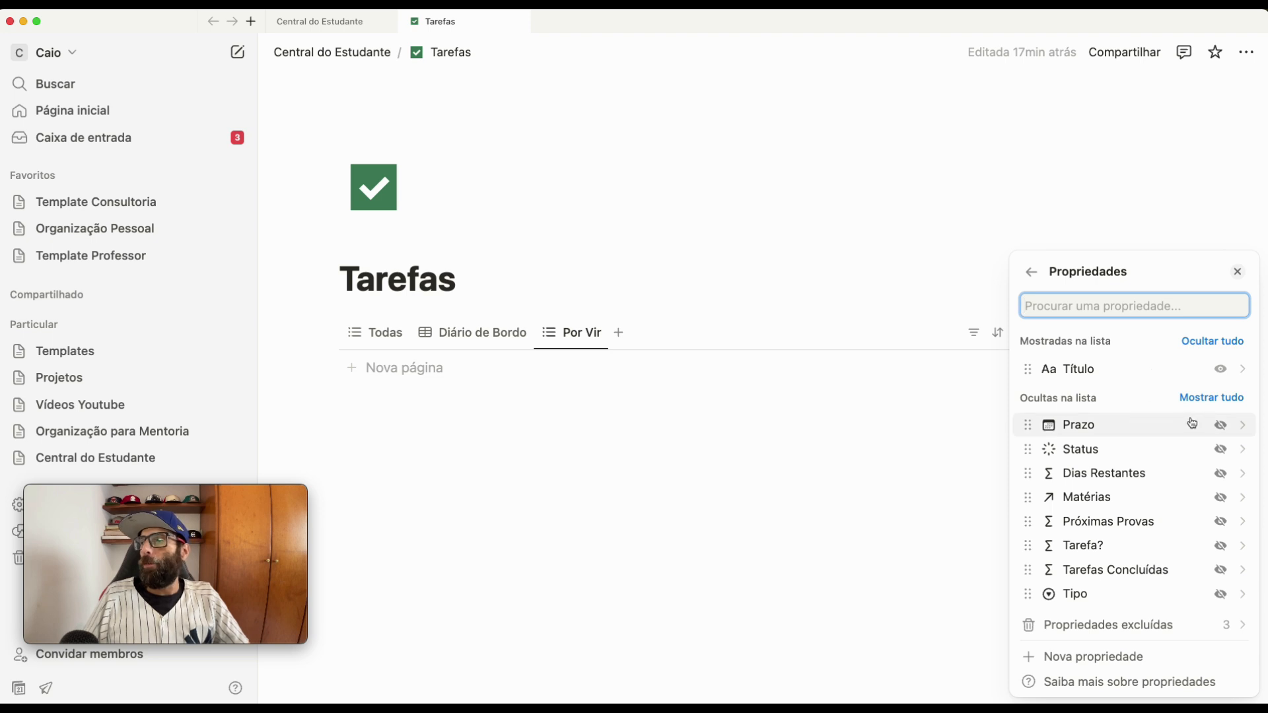
left_click(1221, 424)
left_click(1221, 450)
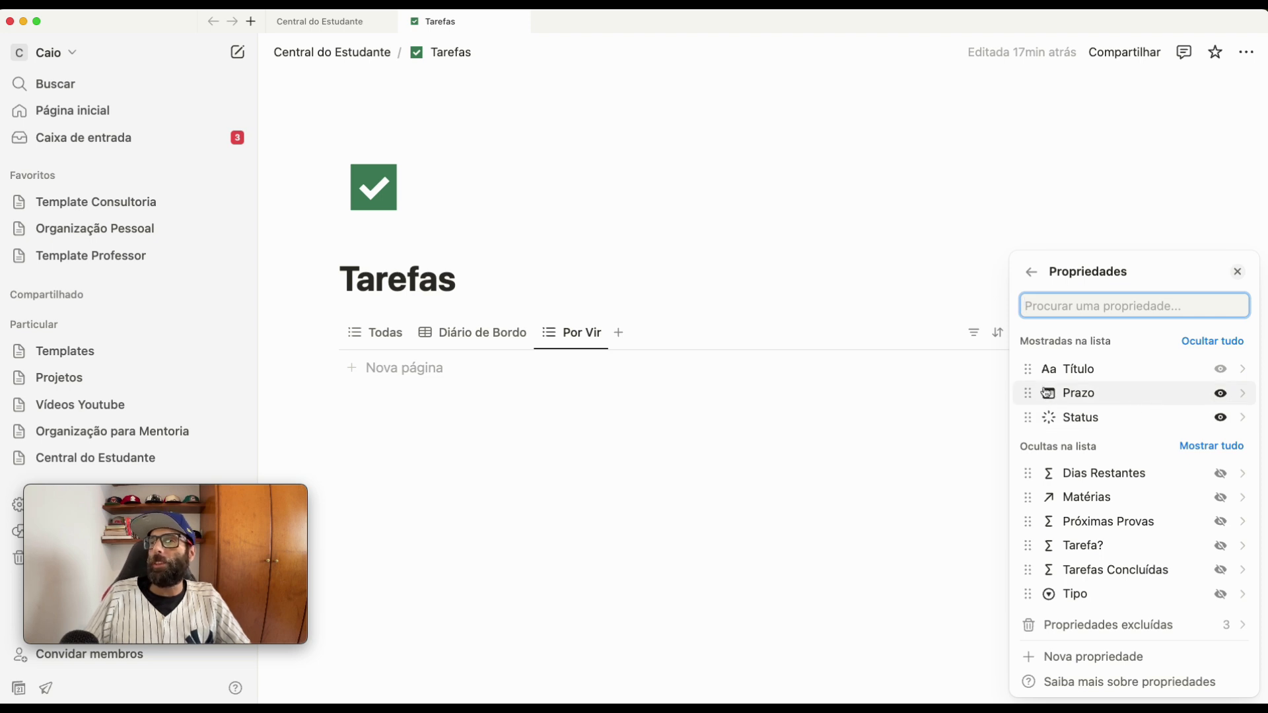
left_click(1032, 273)
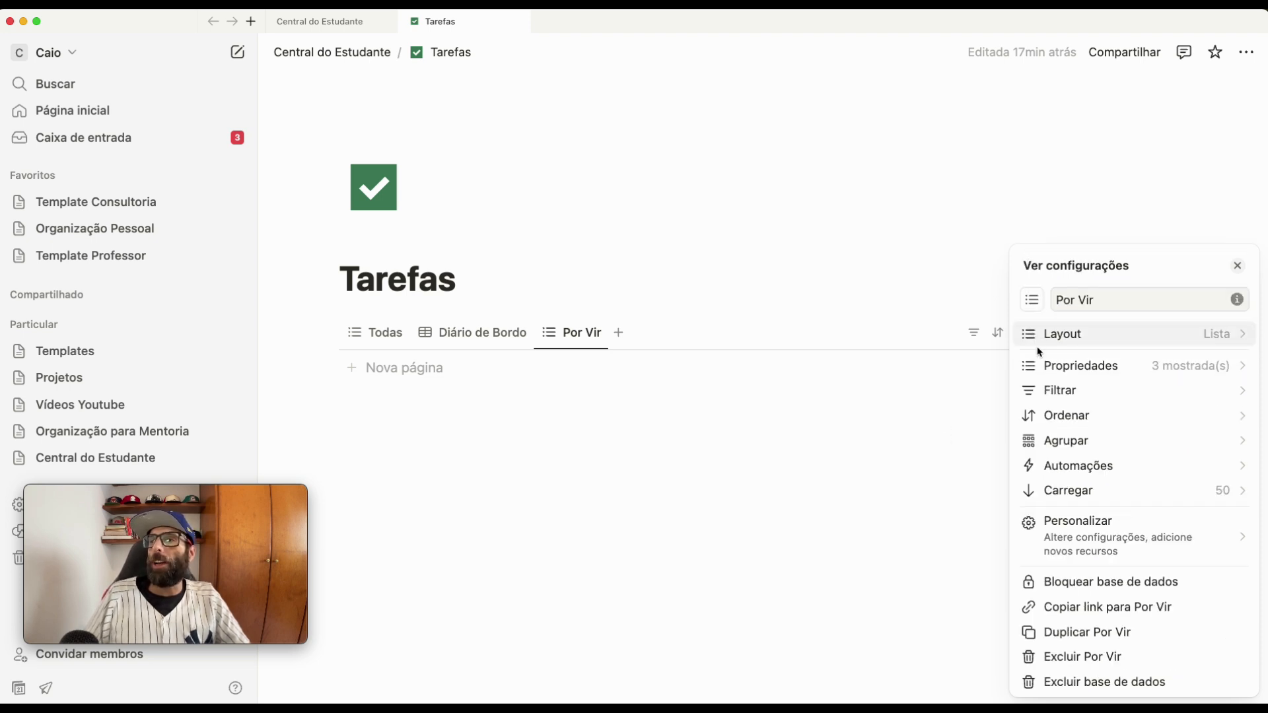
Group the Por Vir view by Prazo, with the dates grouped by month (Mês)
left_click(1067, 443)
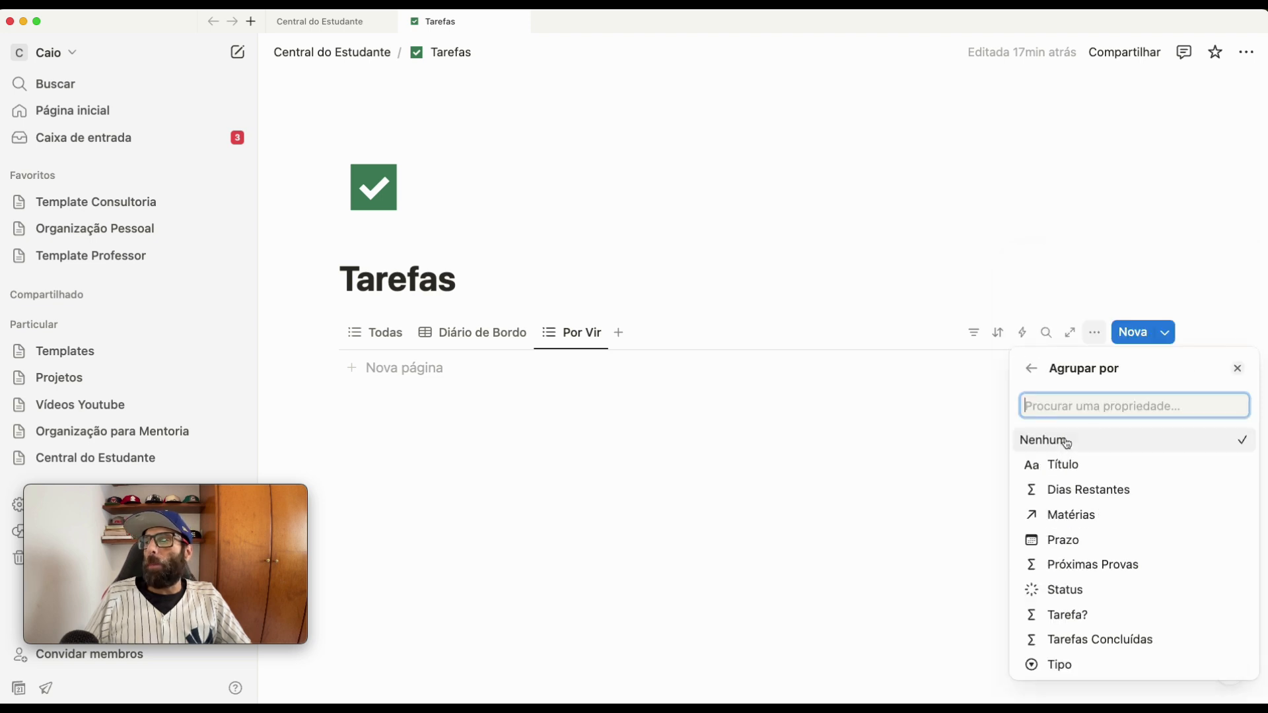
left_click(1073, 549)
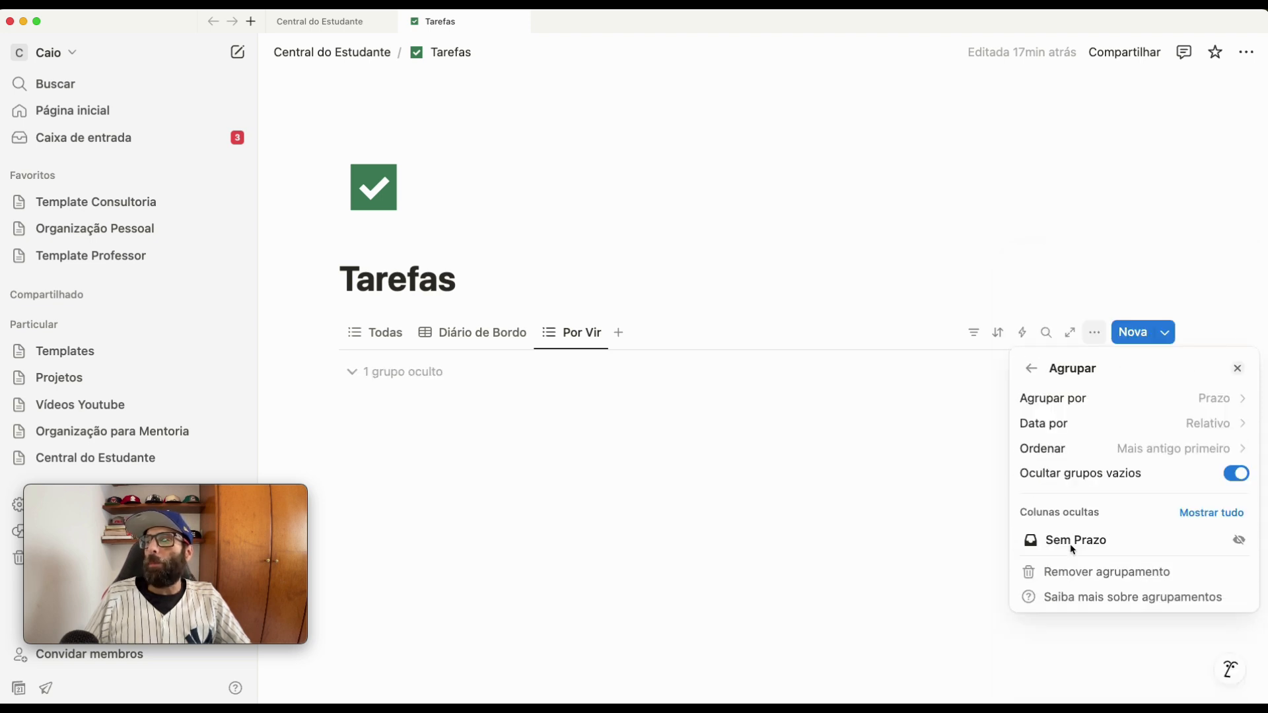
left_click(1190, 423)
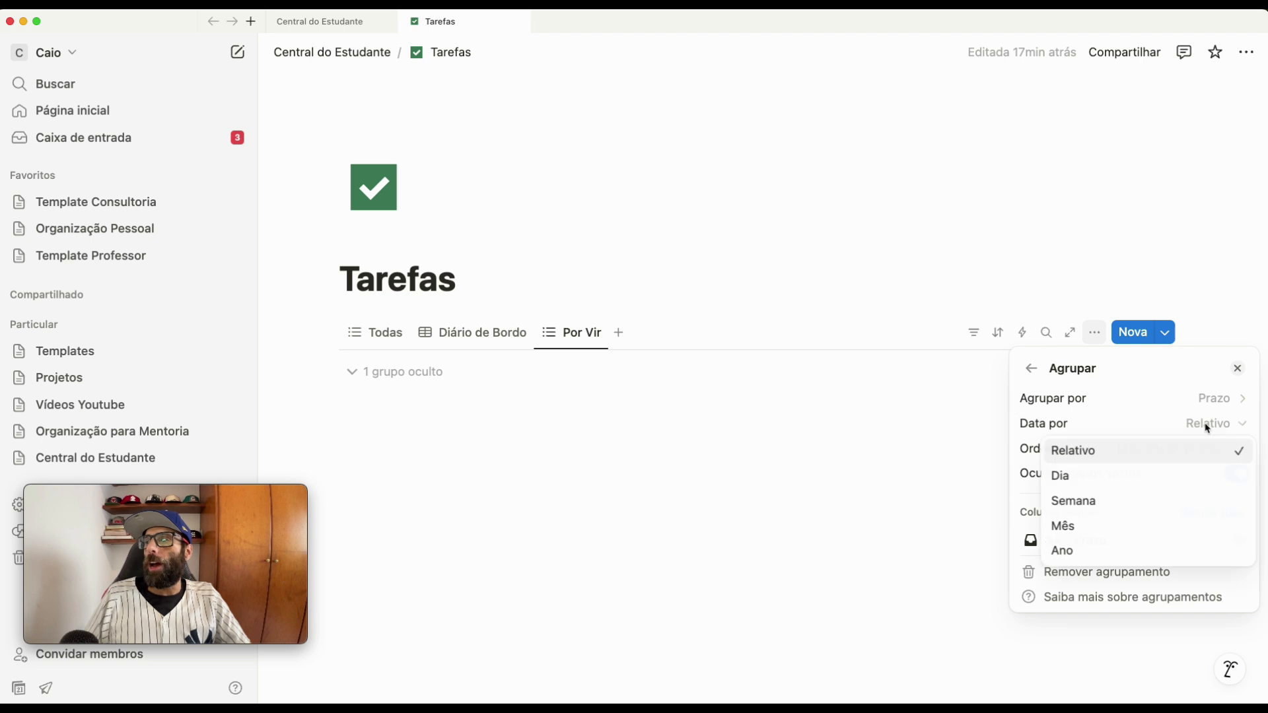
left_click(1081, 539)
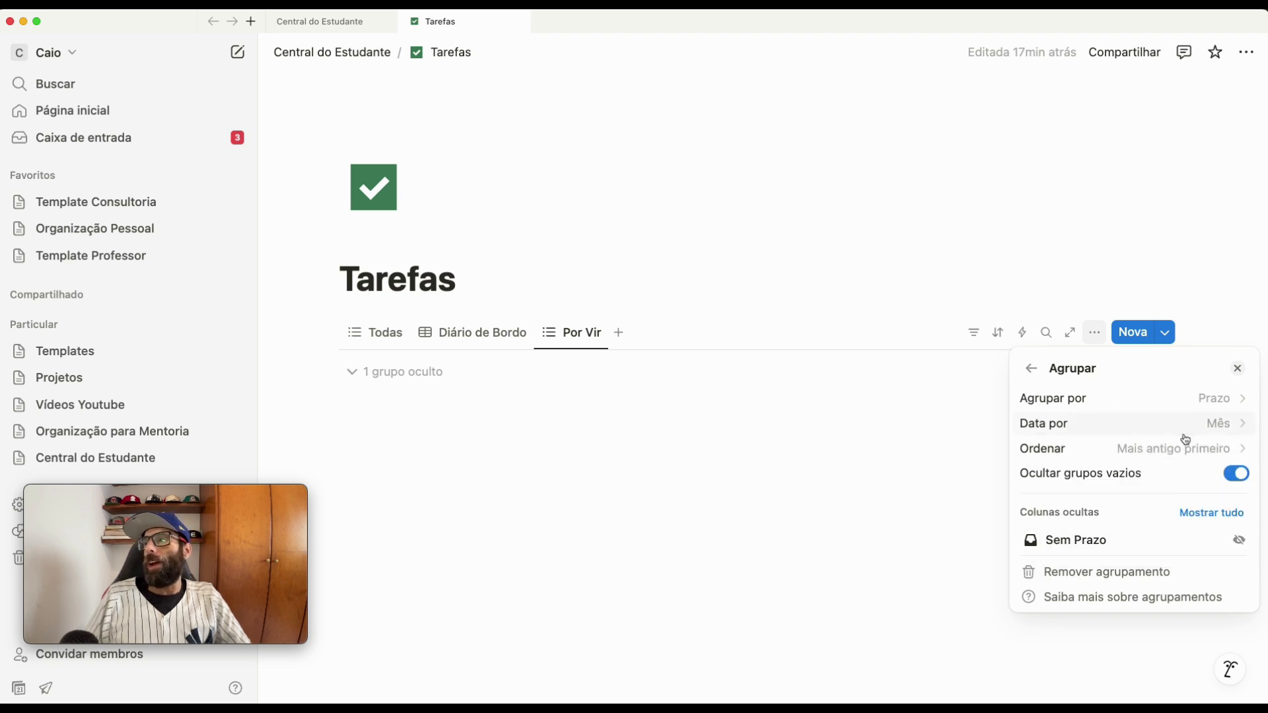
Add a board view (Quadro) named Status with the database title turned off and column colouring turned on
left_click(902, 508)
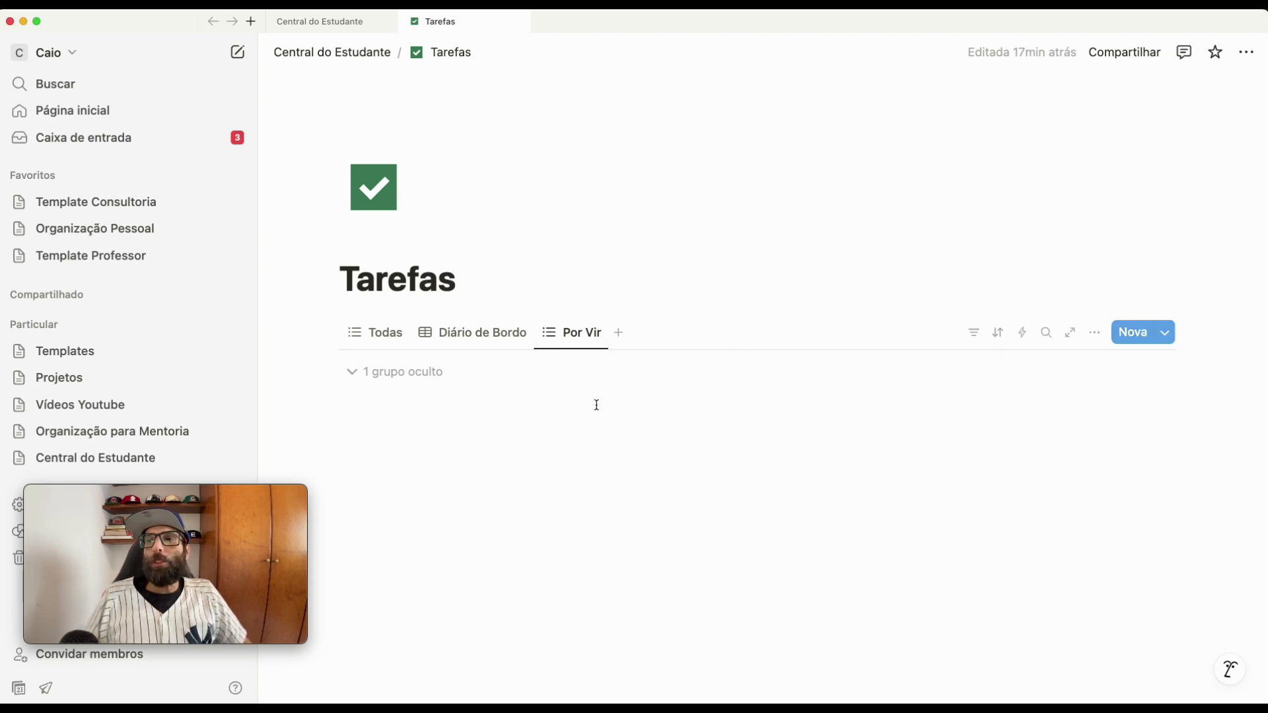
left_click(623, 336)
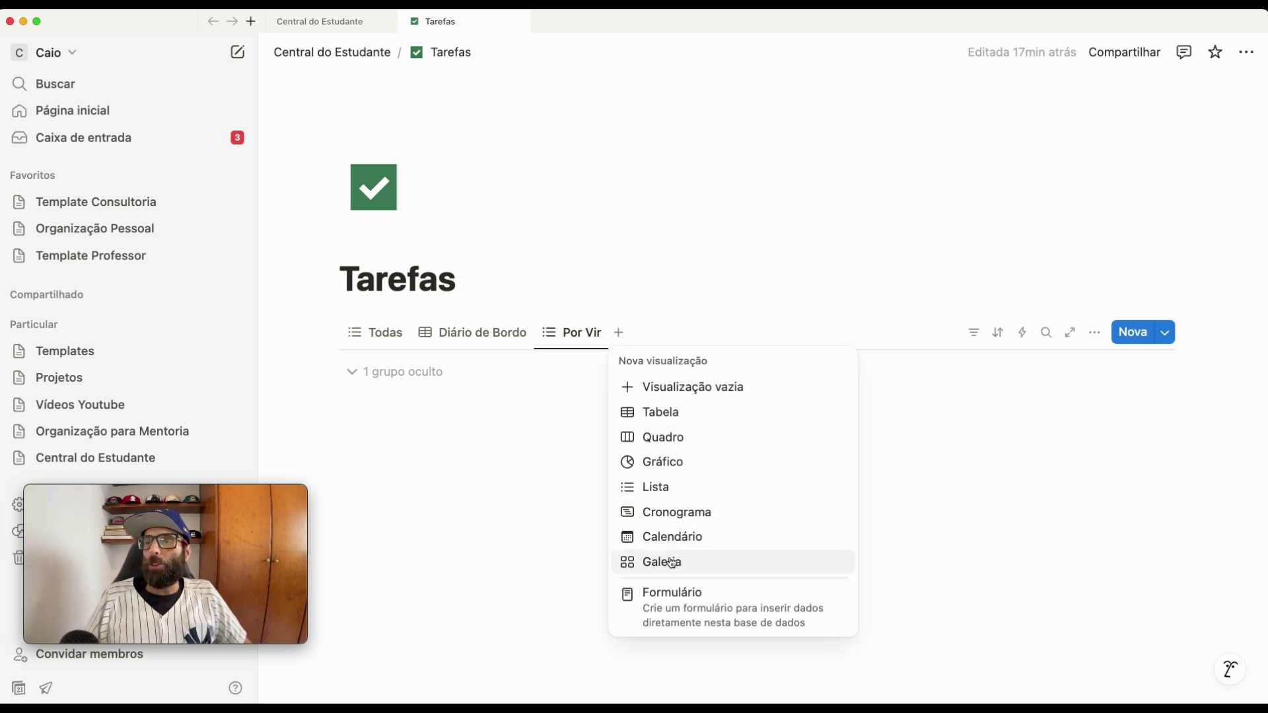
left_click(663, 440)
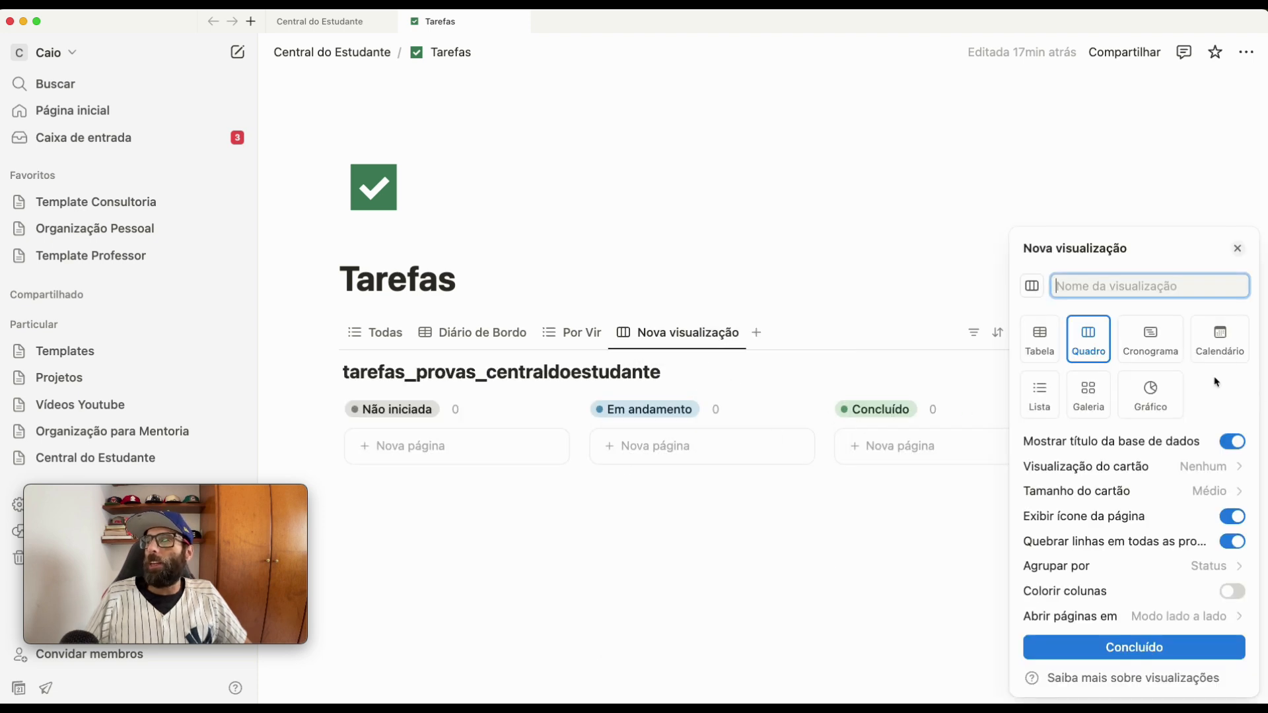
left_click(1235, 444)
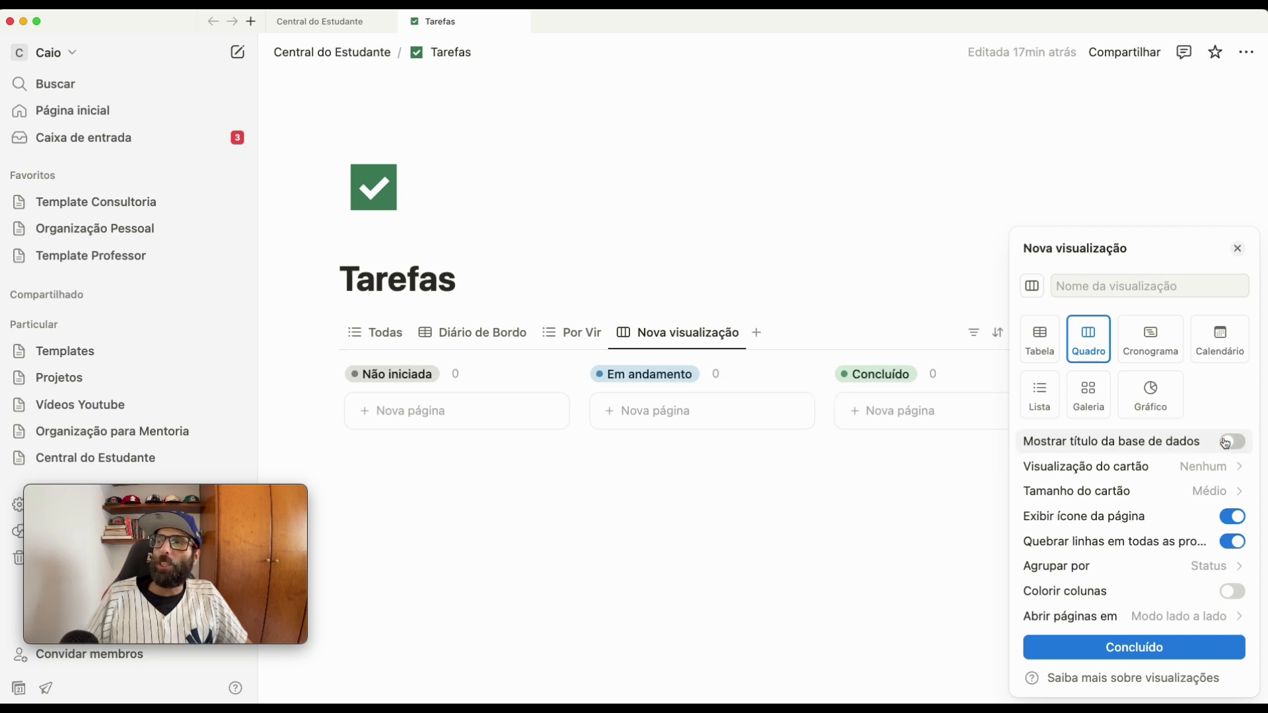
left_click(1117, 288)
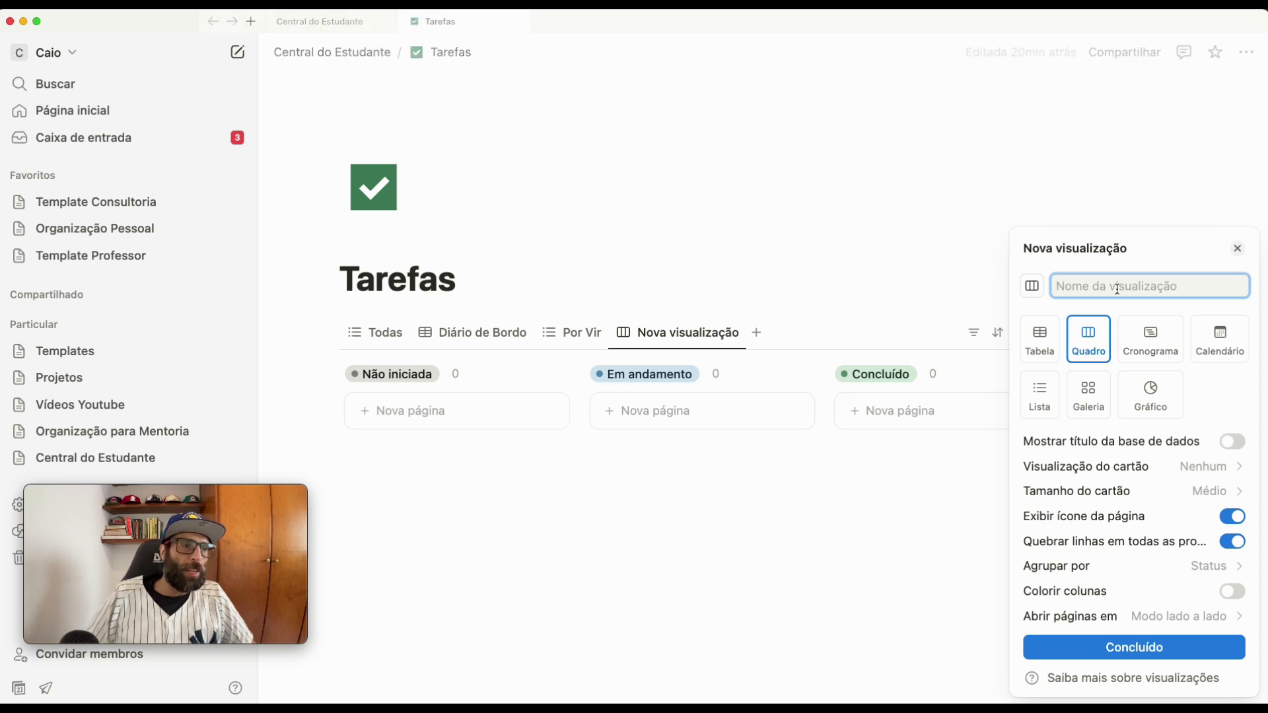
type("Status")
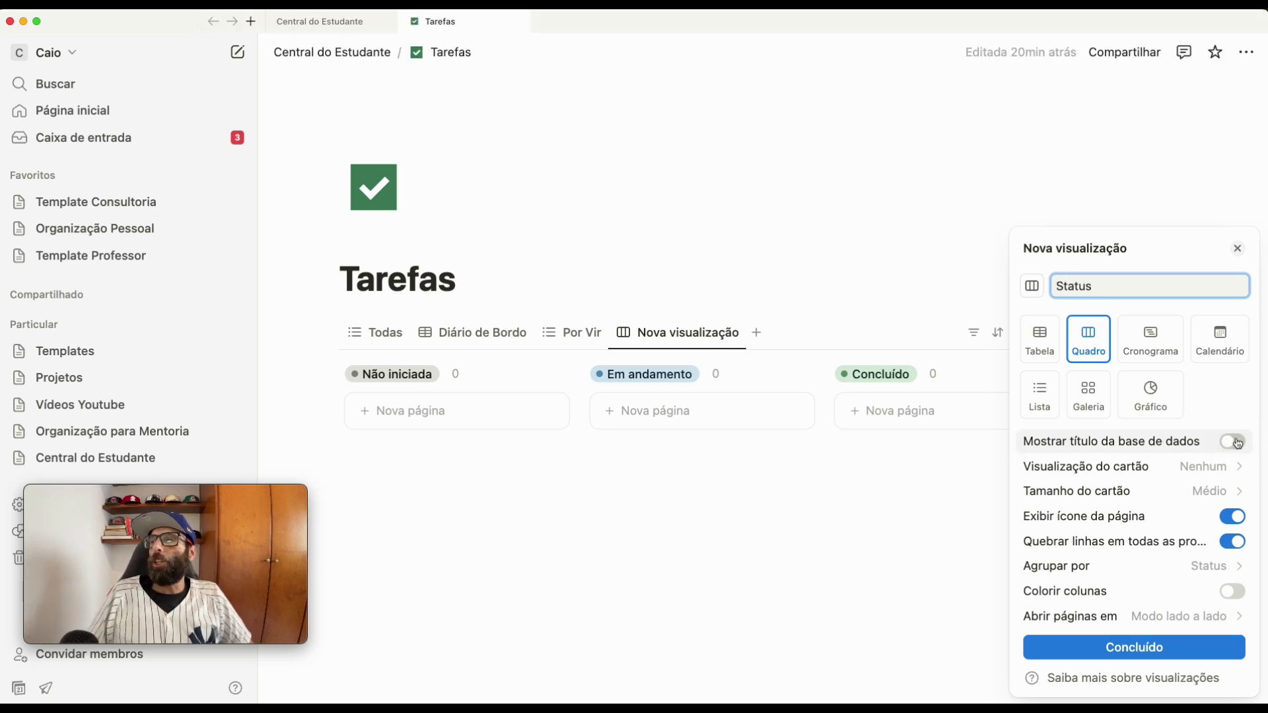
left_click(1236, 593)
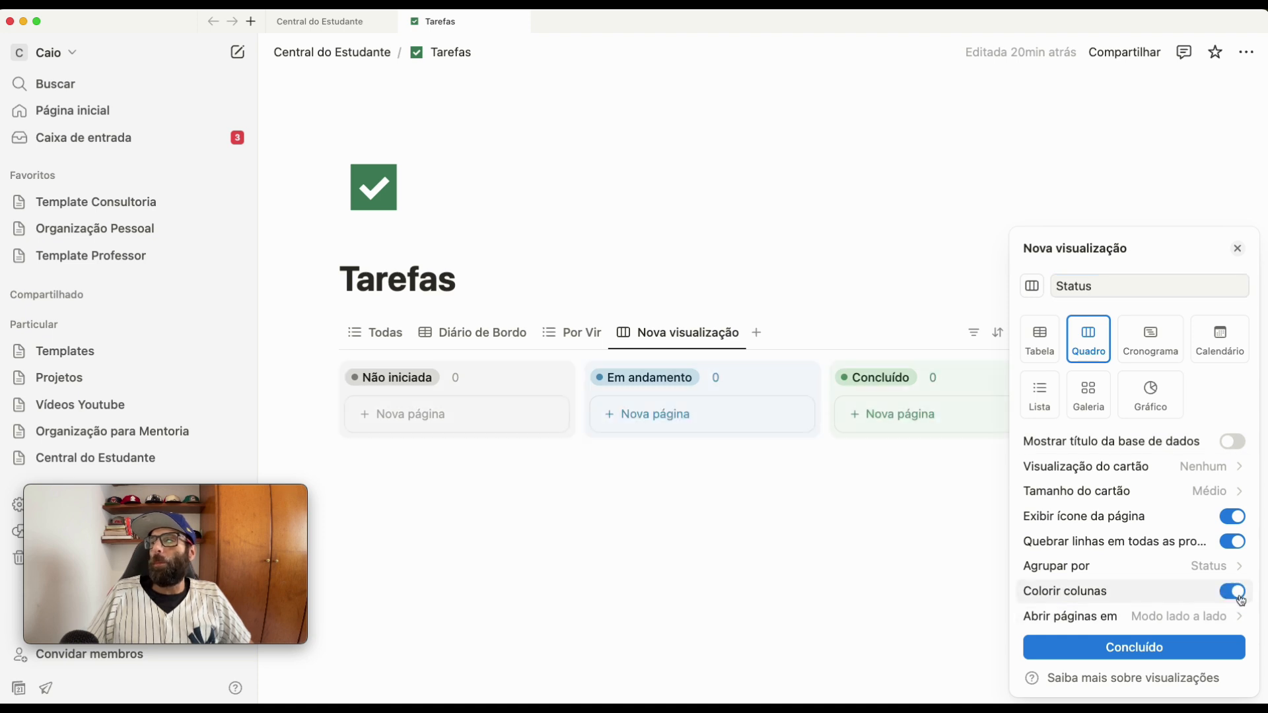
left_click(1133, 650)
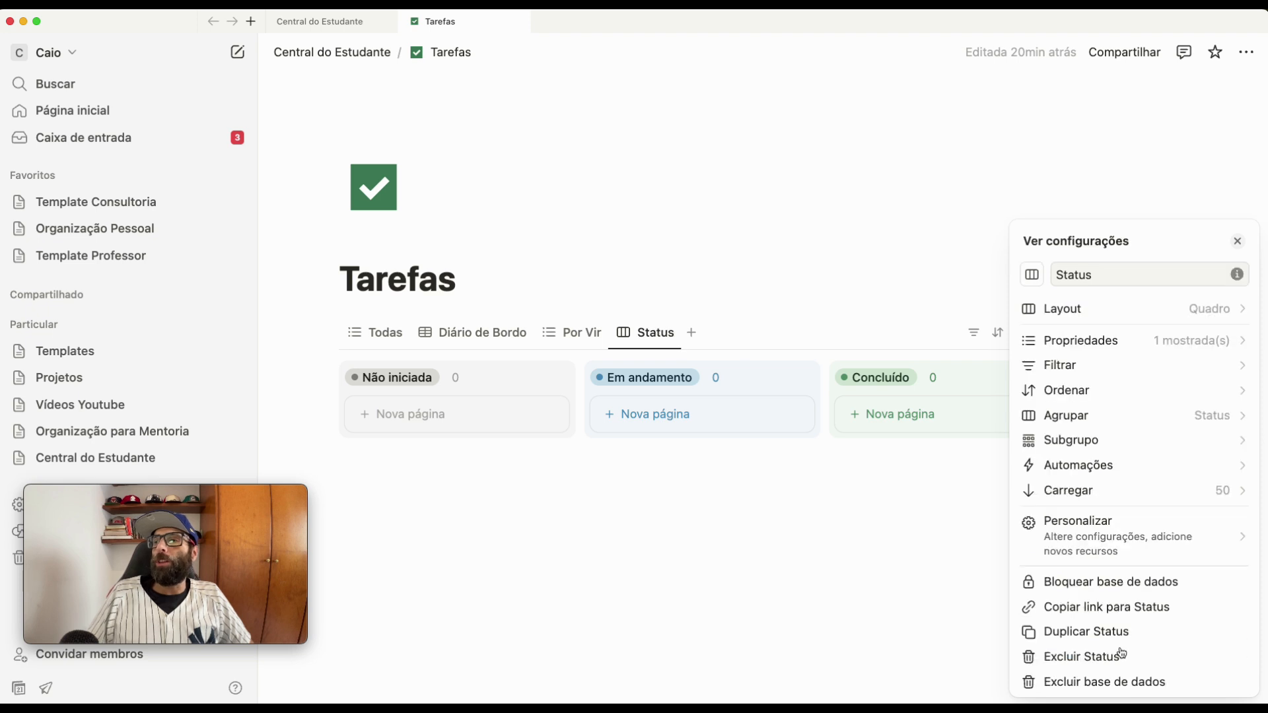
Show the Matérias, Prazo and Dias Restantes properties in the Status board view and close the view settings
left_click(1118, 341)
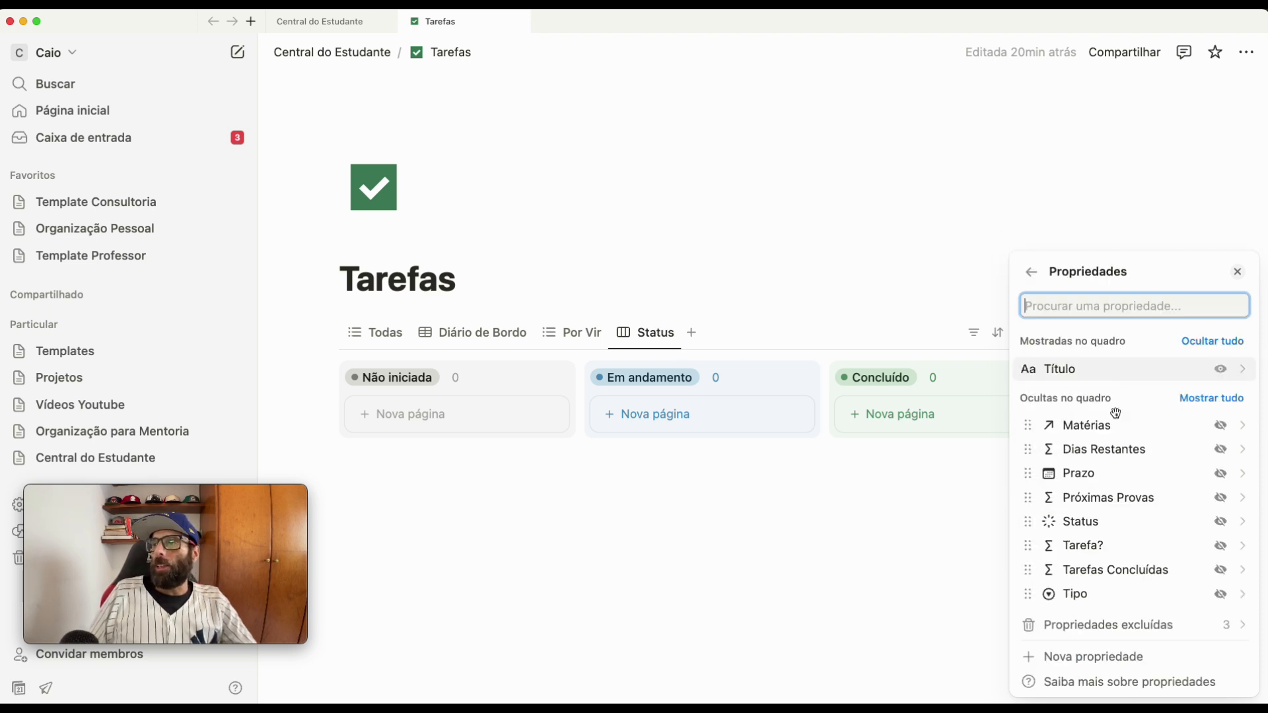
left_click(1222, 426)
left_click(1220, 474)
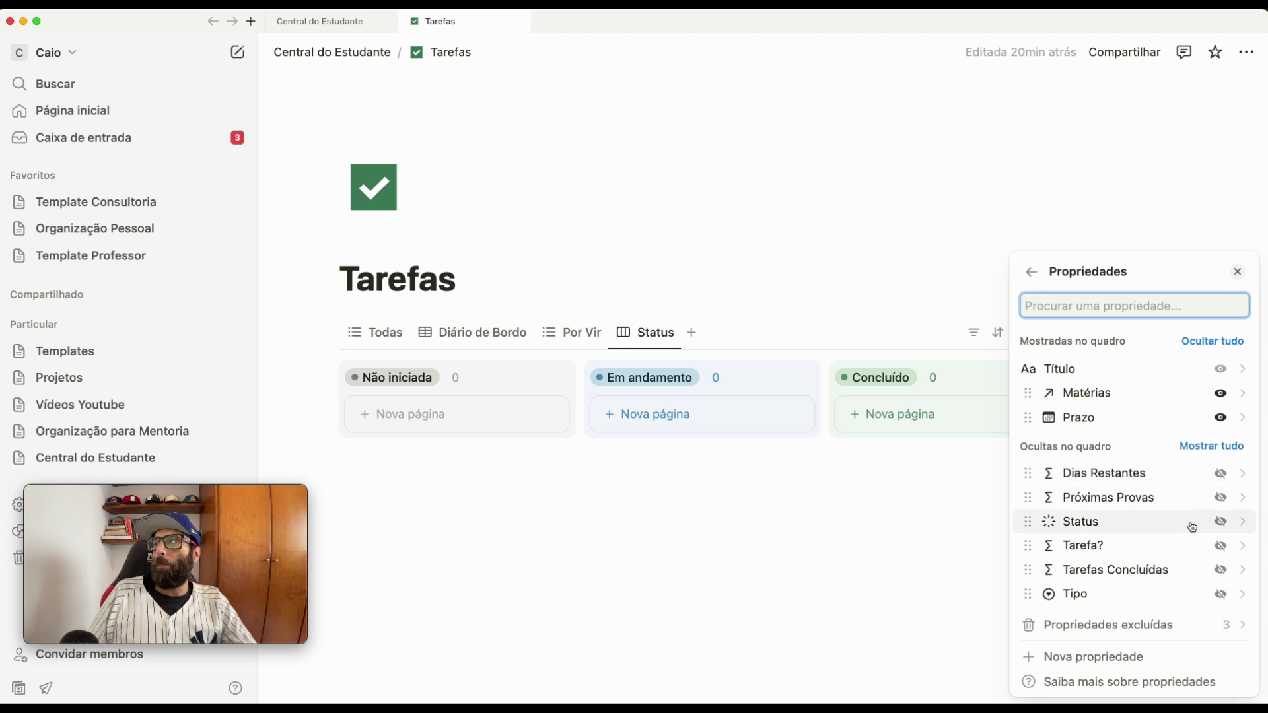
left_click(1221, 474)
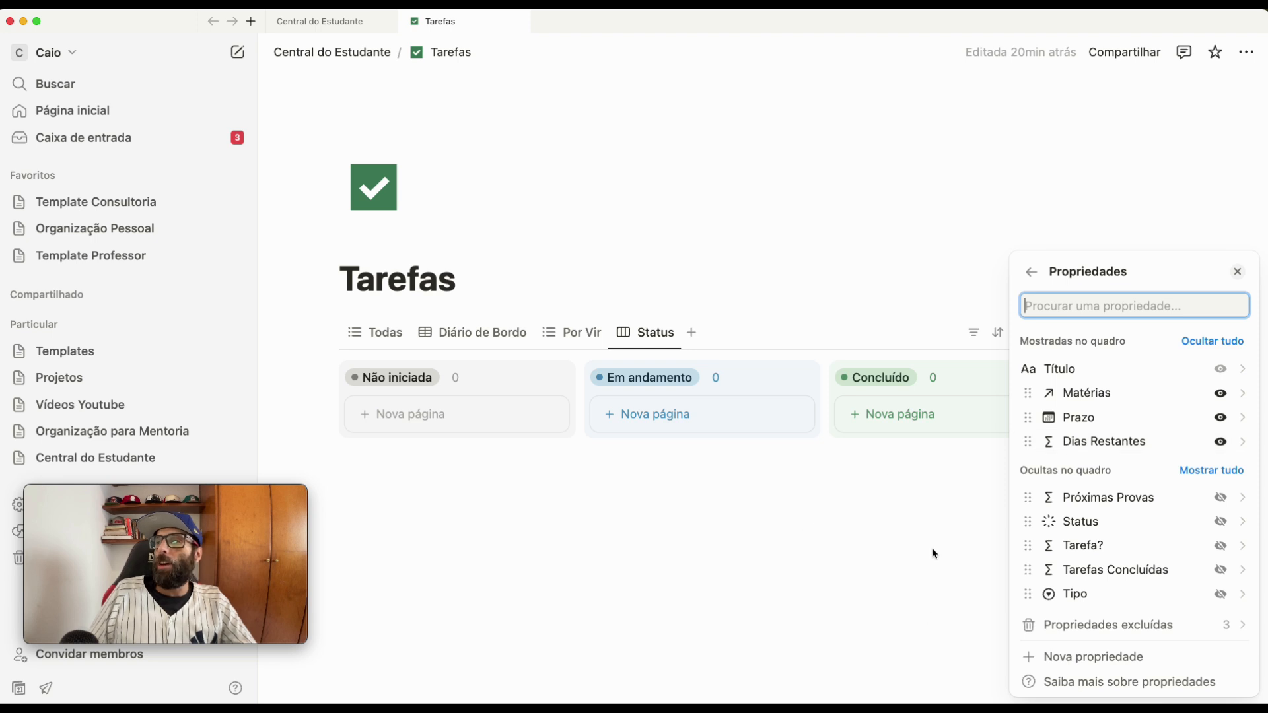
left_click(1032, 272)
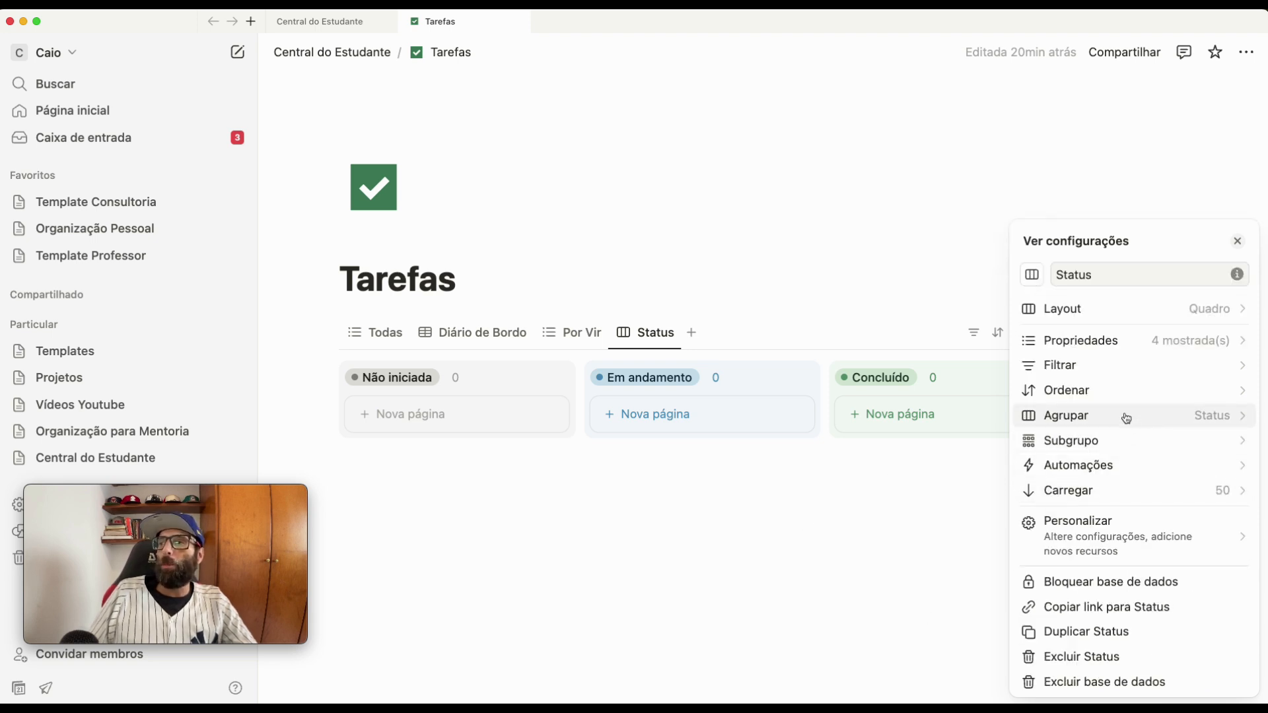
left_click(656, 544)
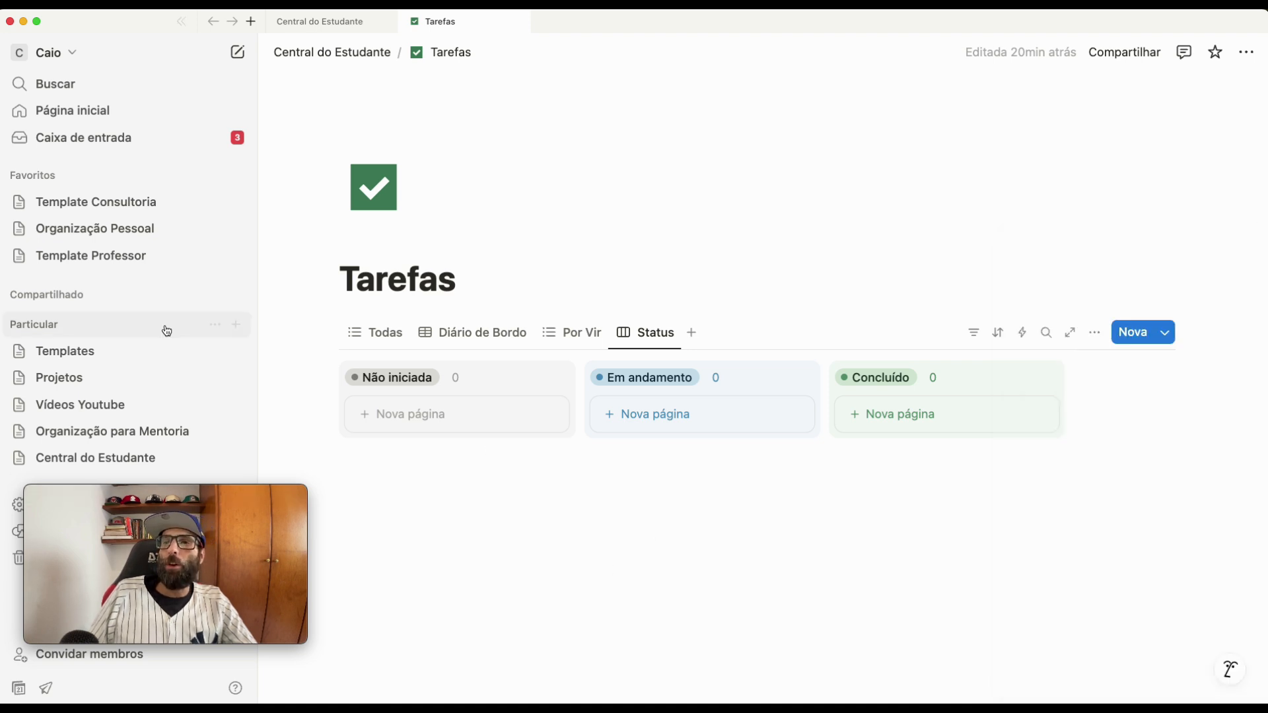
left_click(667, 543)
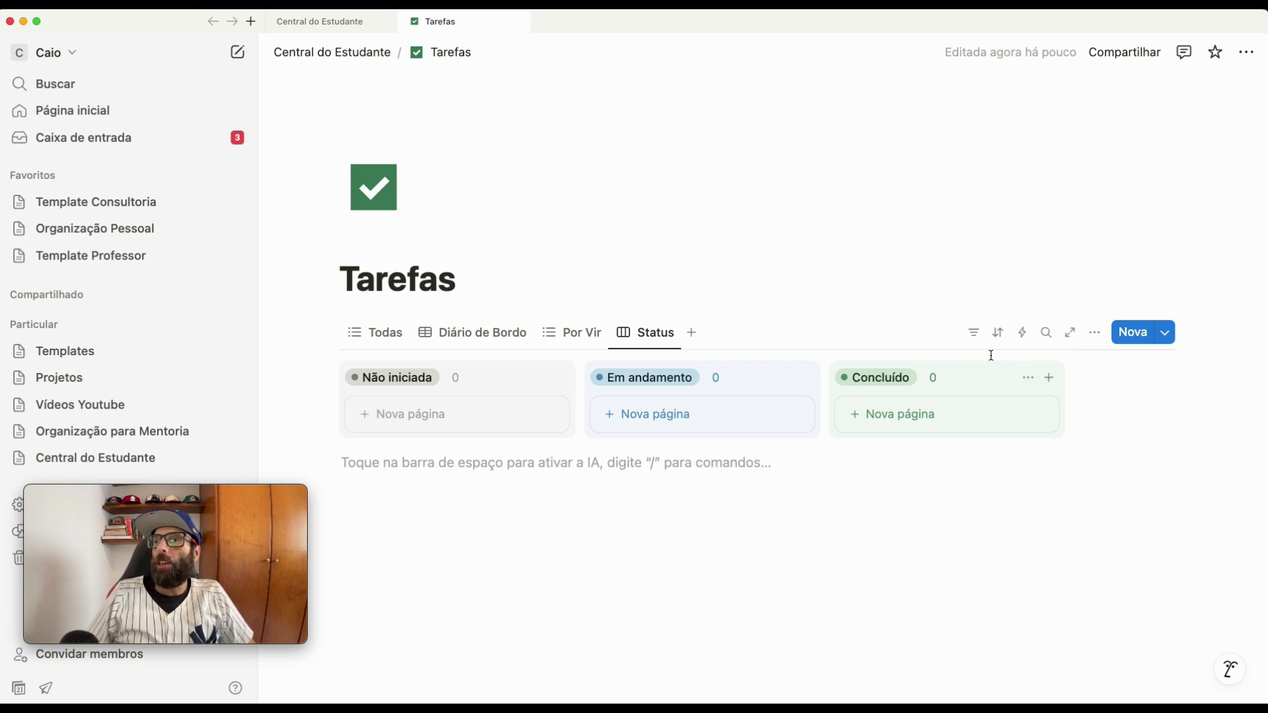
Filter the Status view to Tipo is Tarefa and convert this filter to an advanced filter
left_click(975, 334)
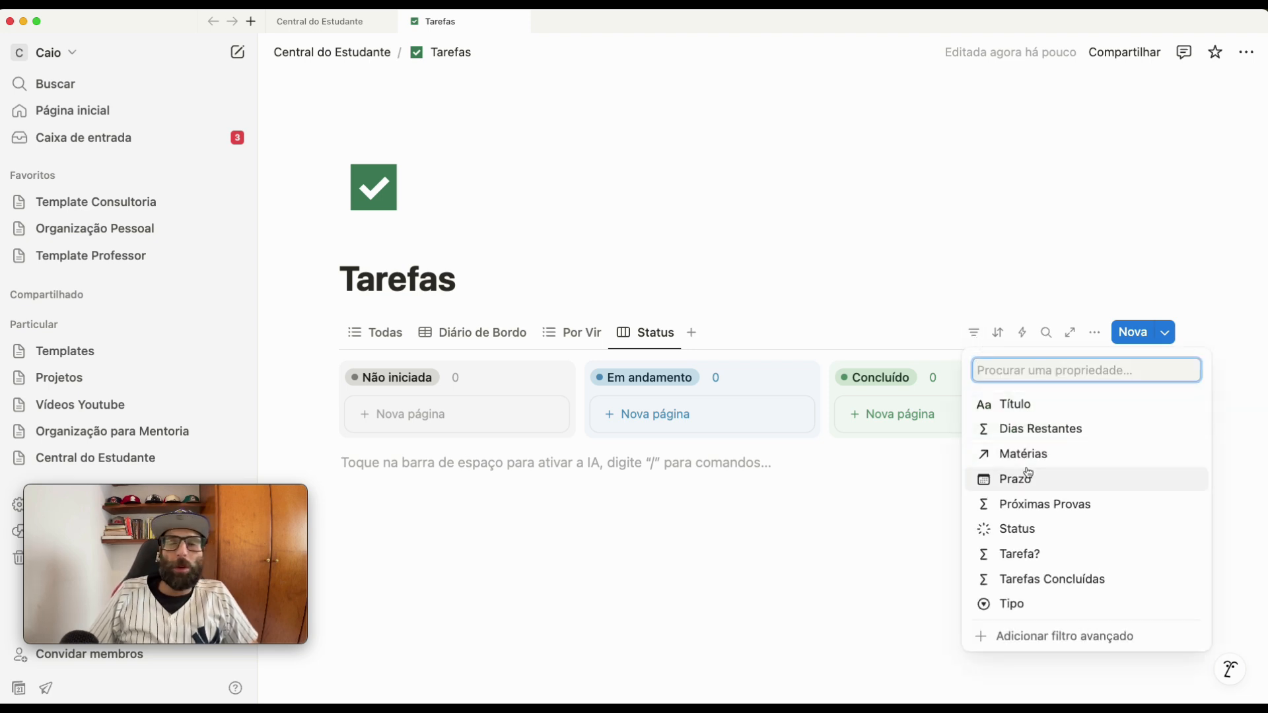
left_click(1031, 603)
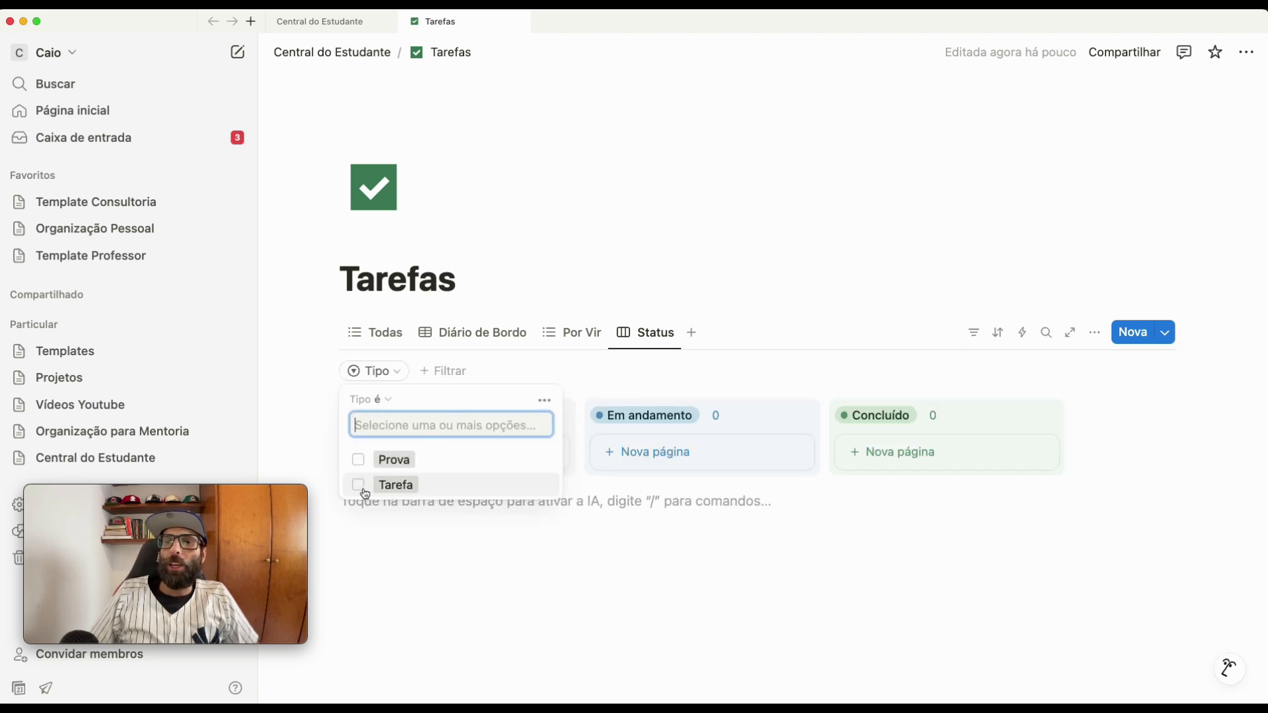
left_click(364, 491)
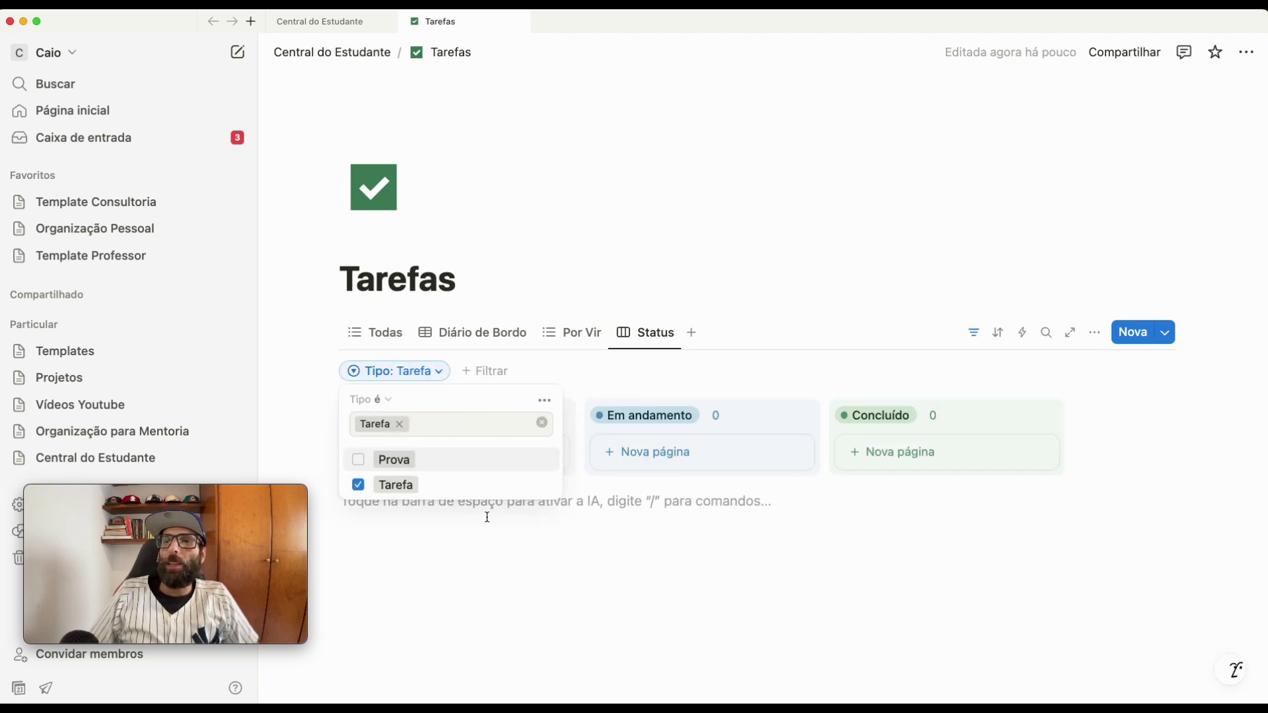
left_click(544, 402)
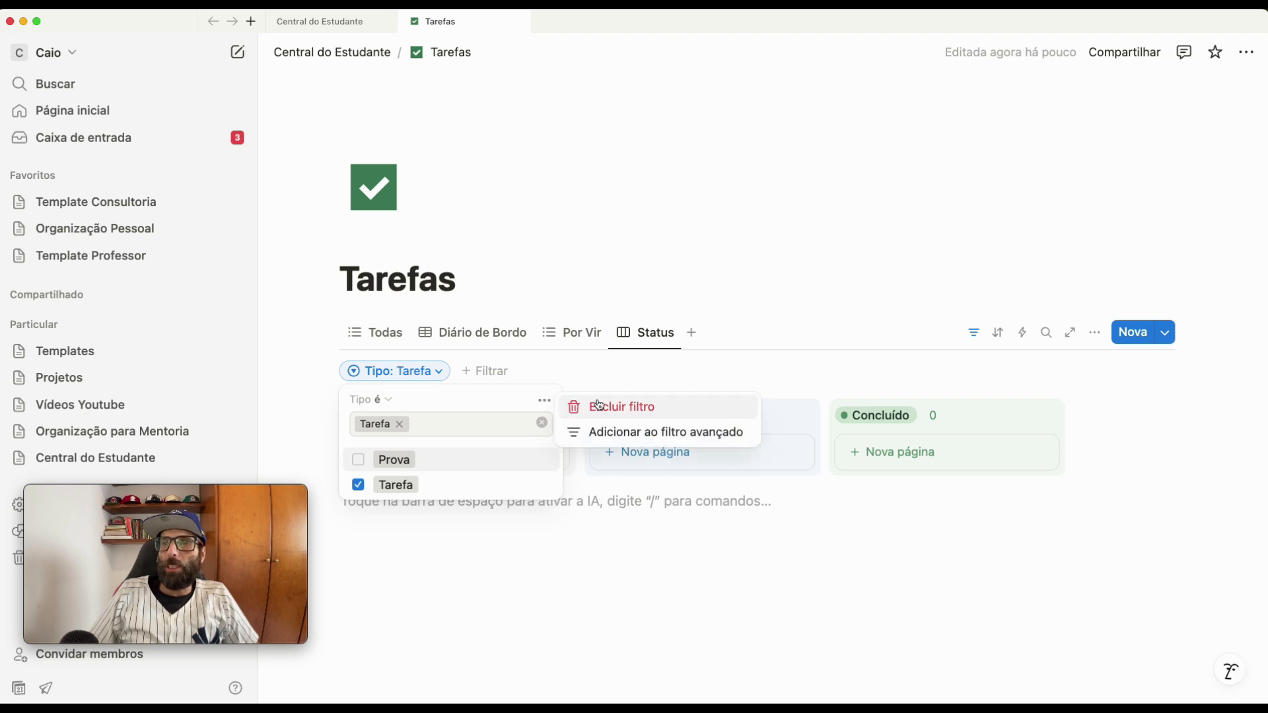
left_click(630, 440)
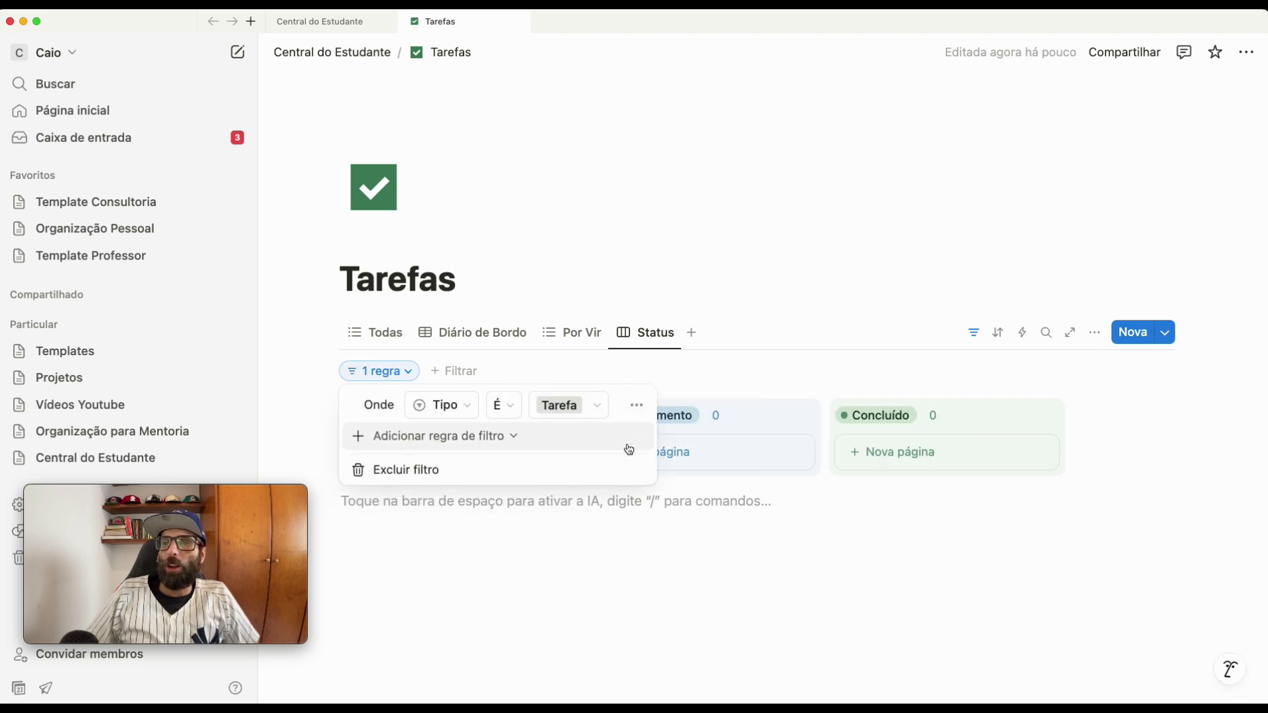
Add a second filter rule to the Status view requiring that Status is not (Não é) Concluído
left_click(413, 438)
left_click(419, 466)
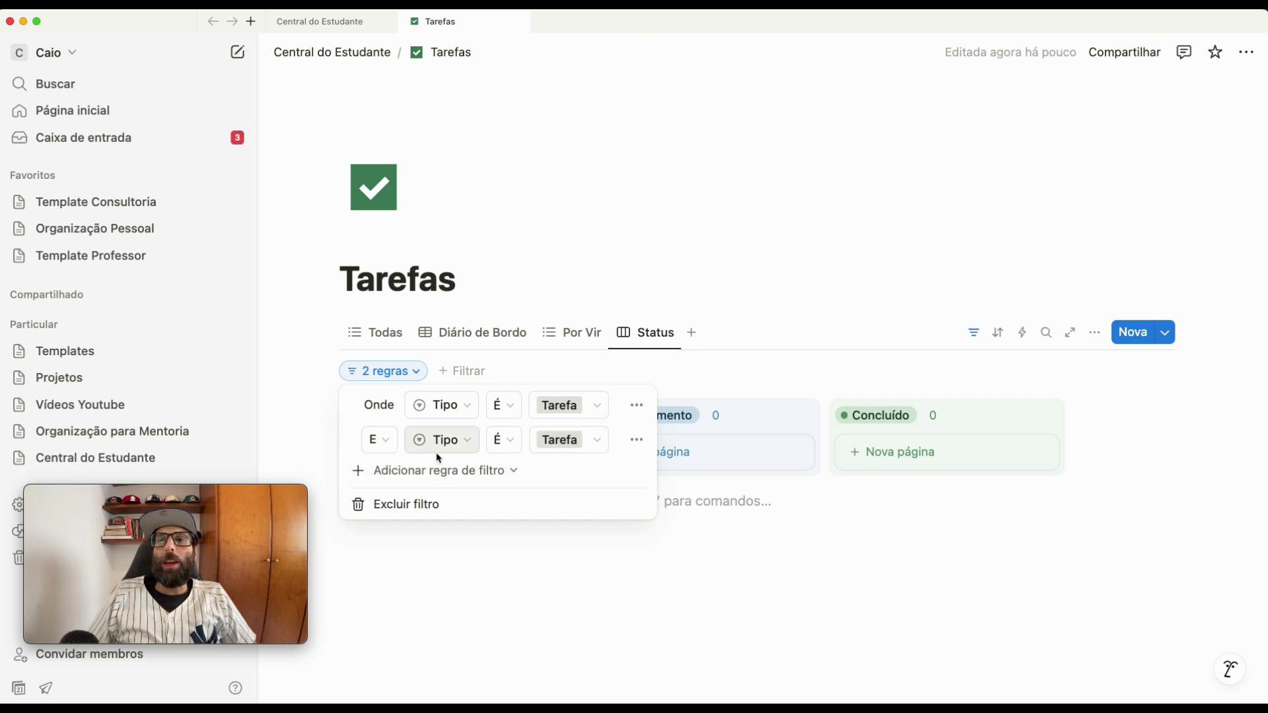
left_click(461, 450)
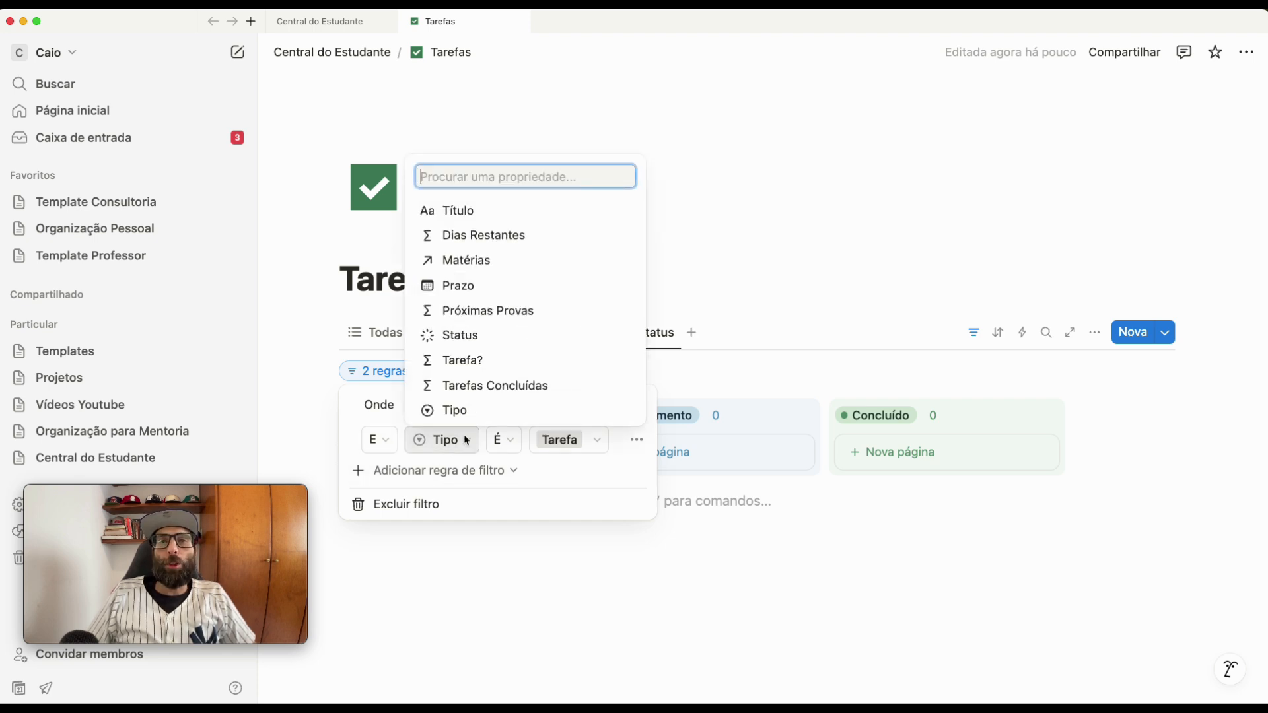
left_click(460, 335)
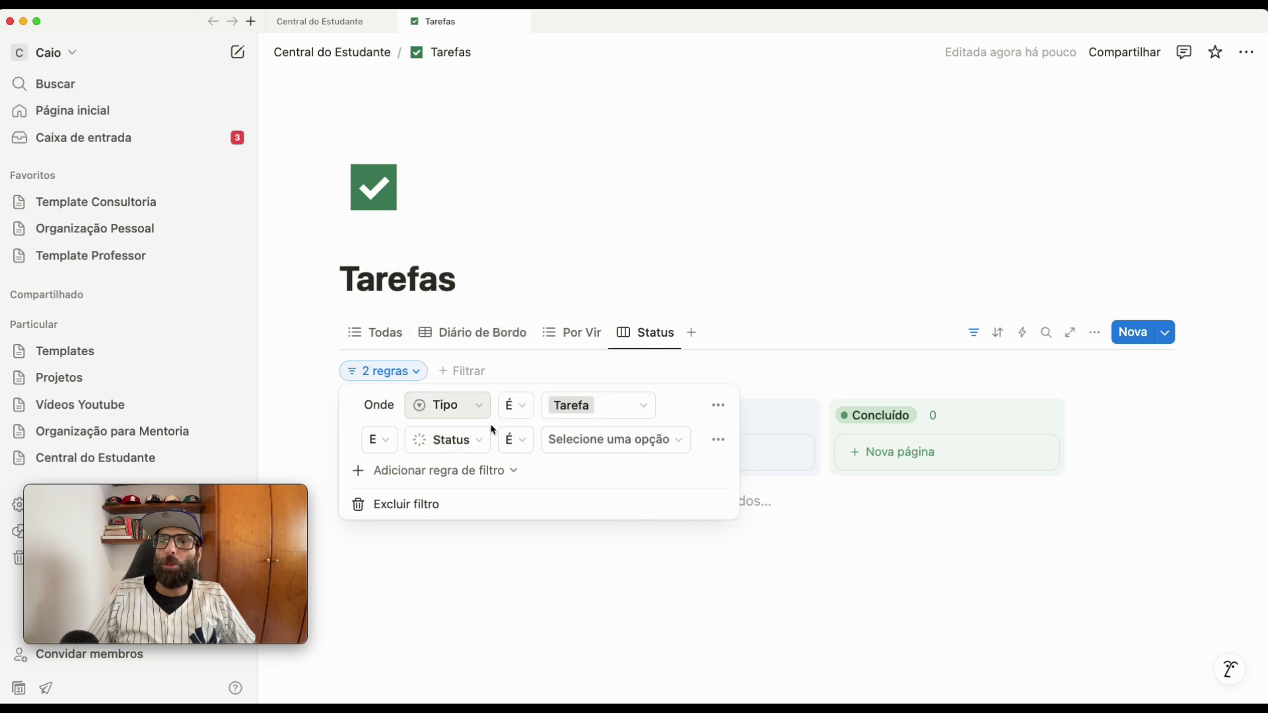
left_click(514, 442)
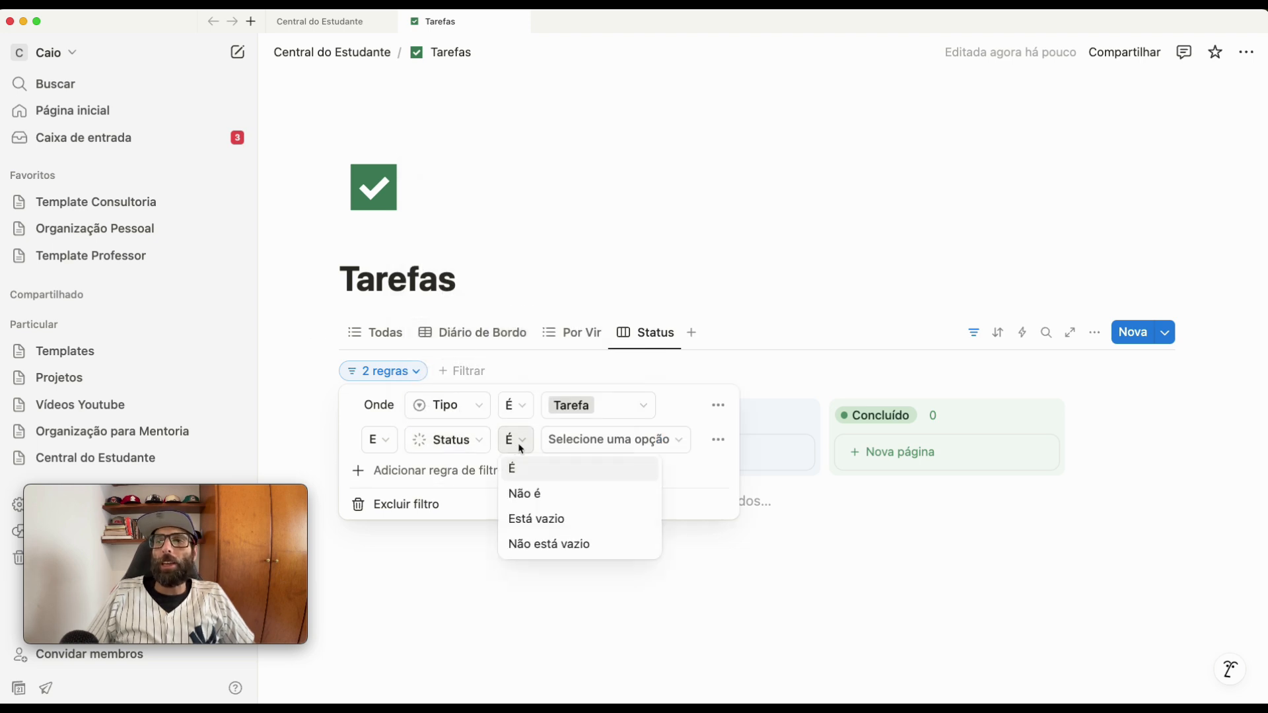
left_click(535, 494)
left_click(638, 440)
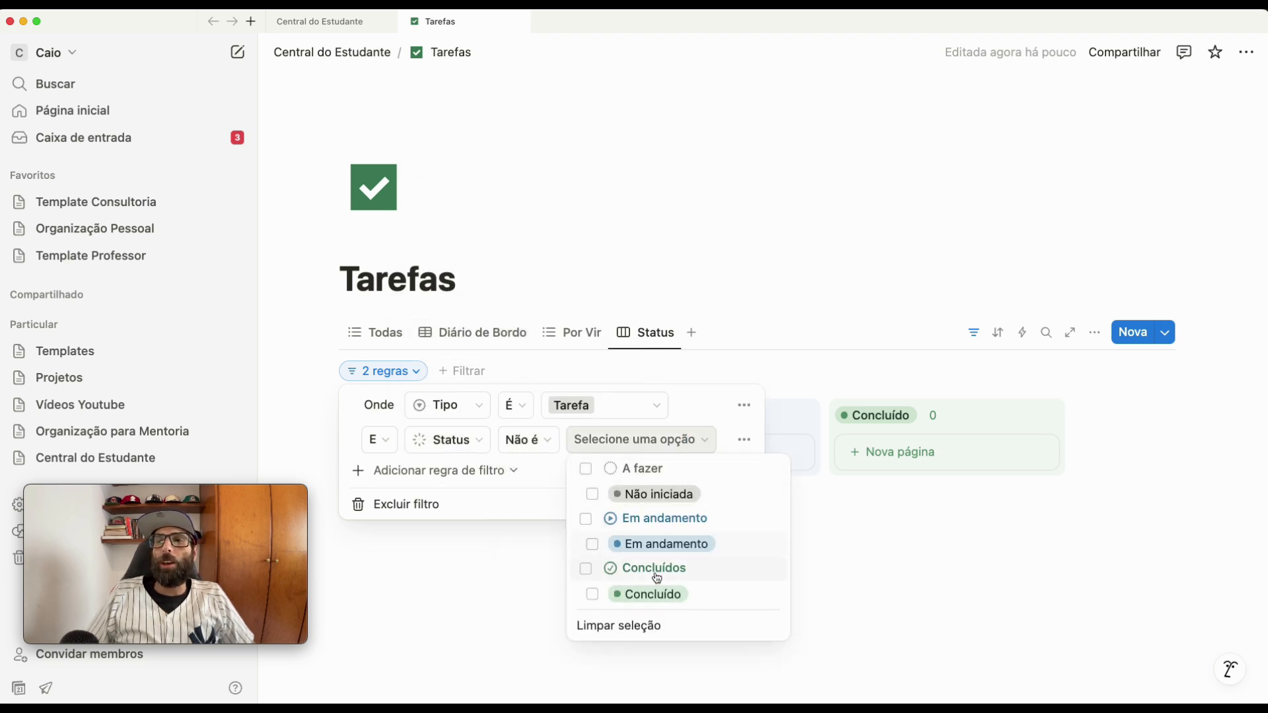
left_click(645, 597)
left_click(496, 537)
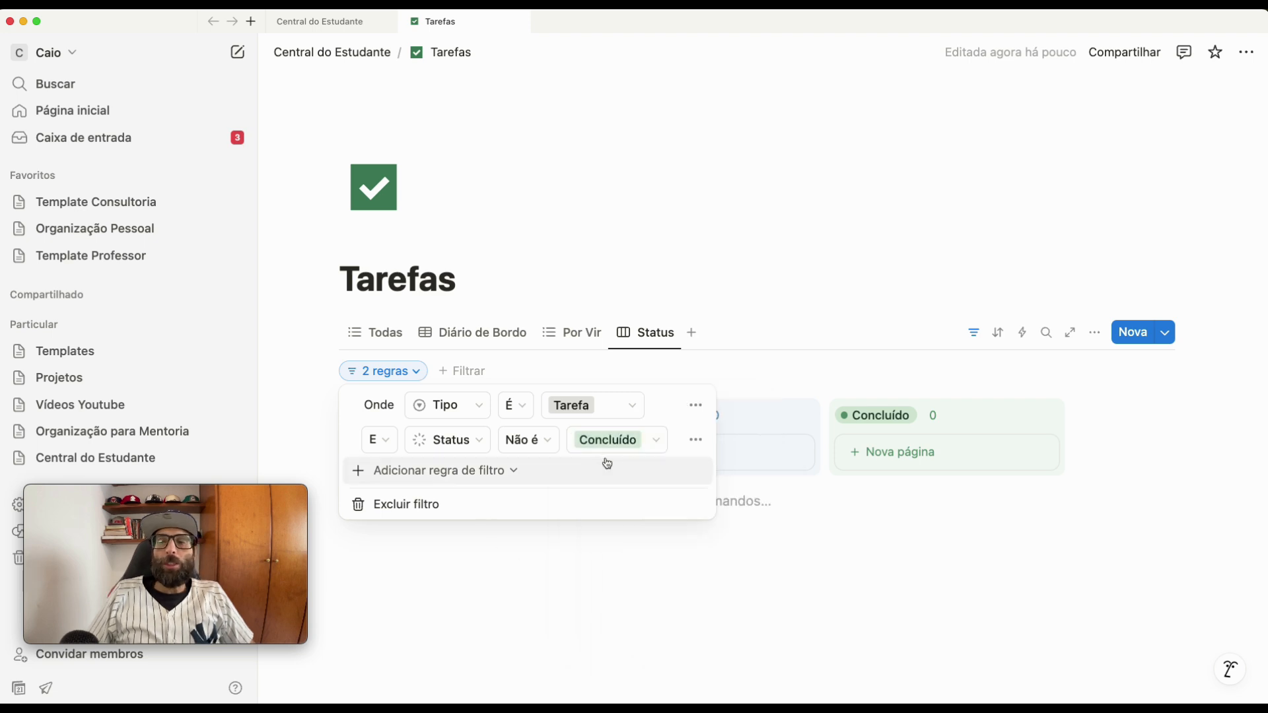
Turn the Status rule into a filter group, add an Ou rule where Status is Concluído, and hide the filter bar
left_click(693, 442)
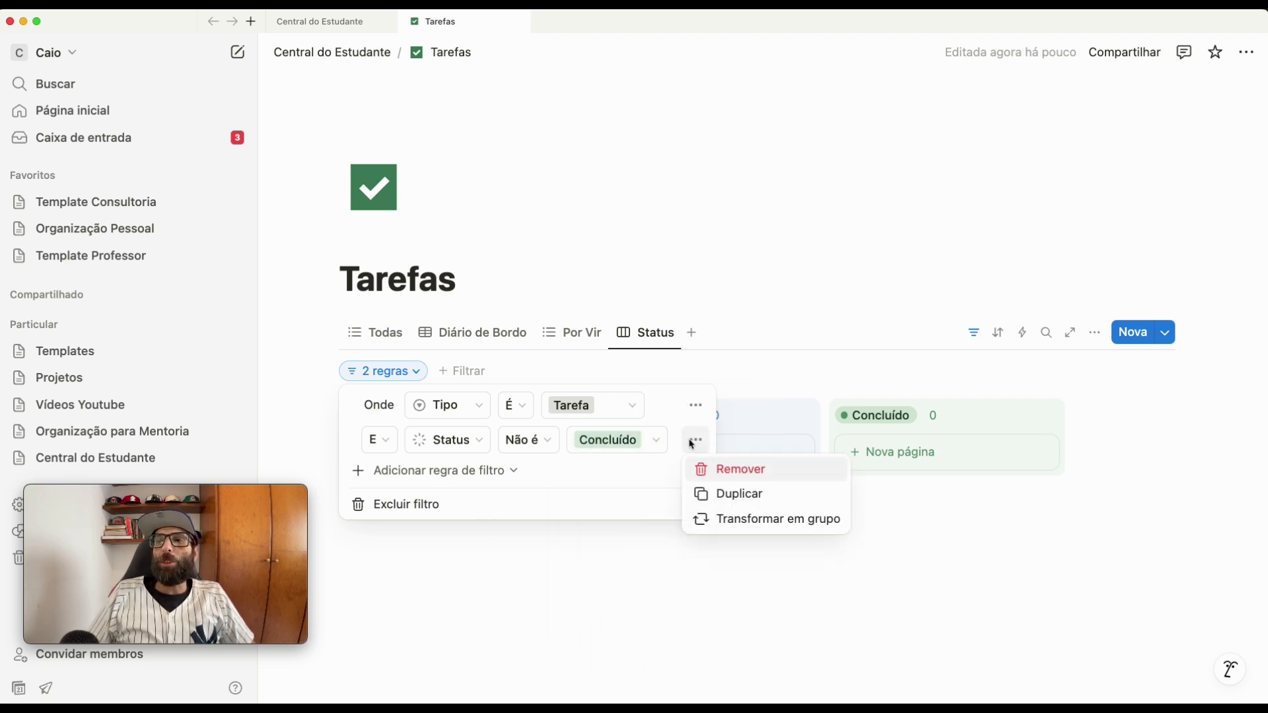
left_click(750, 527)
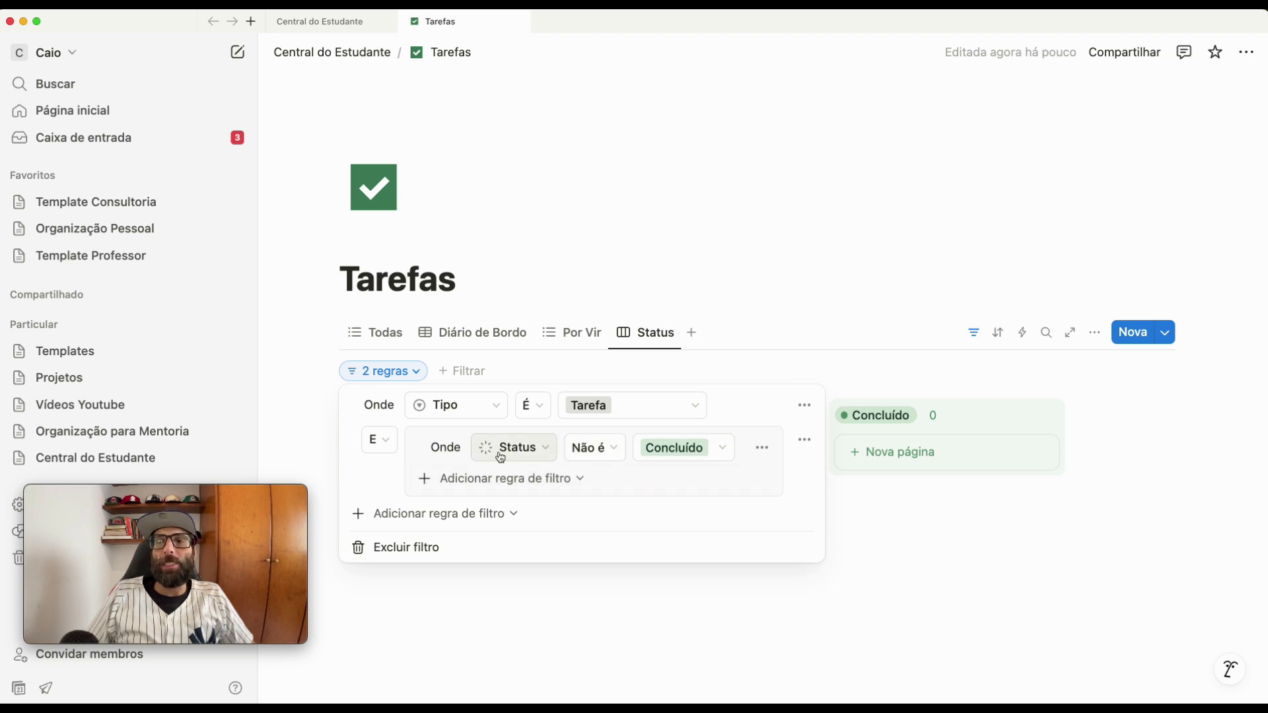
left_click(501, 489)
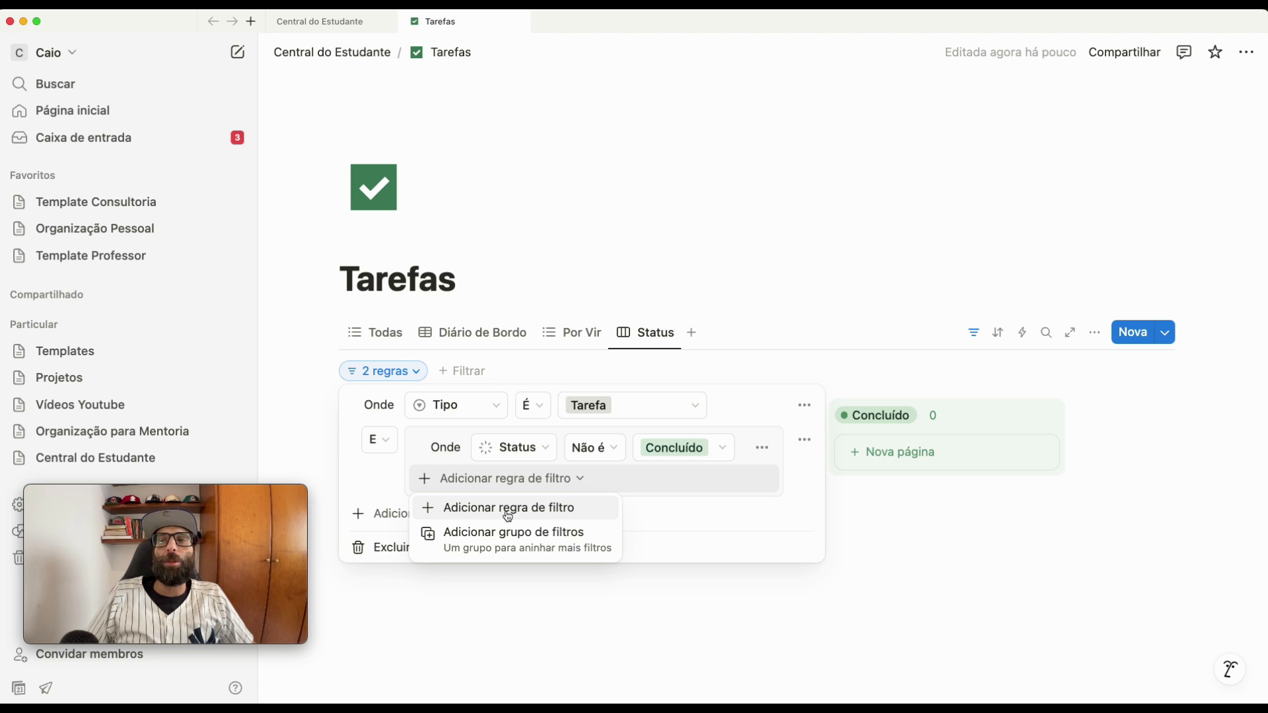
left_click(508, 508)
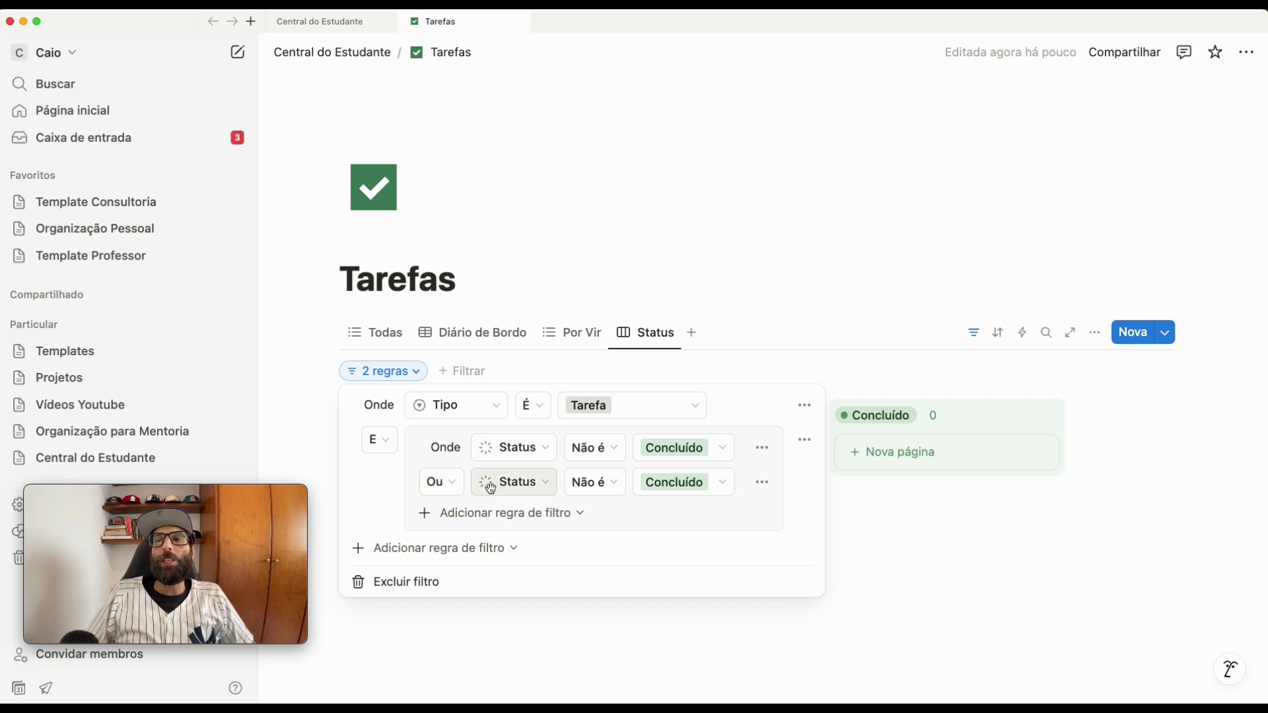
left_click(615, 492)
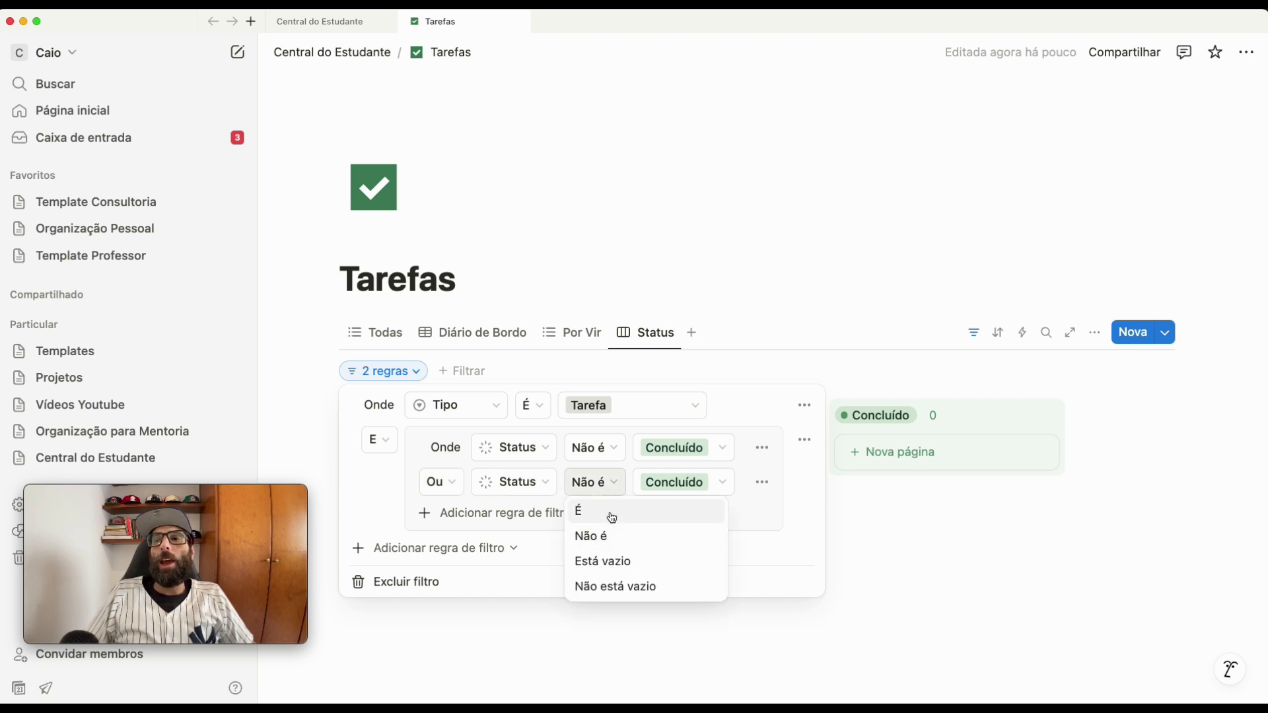
left_click(603, 514)
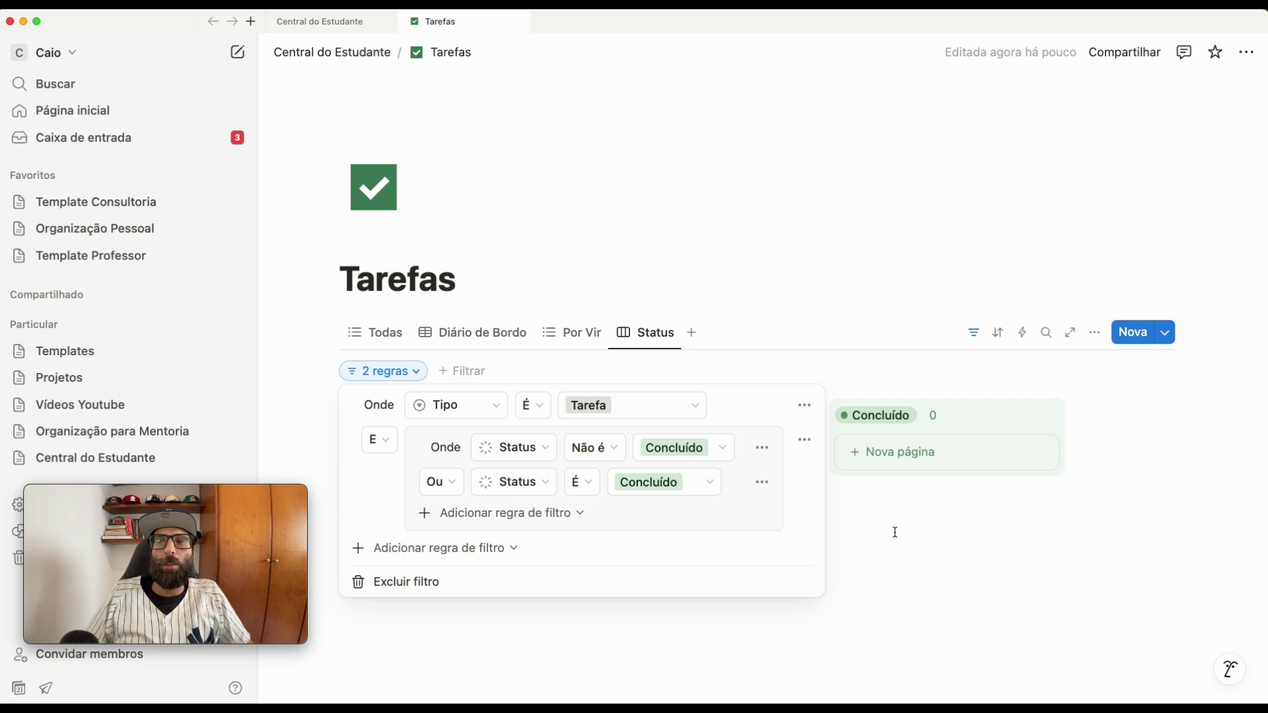
left_click(831, 518)
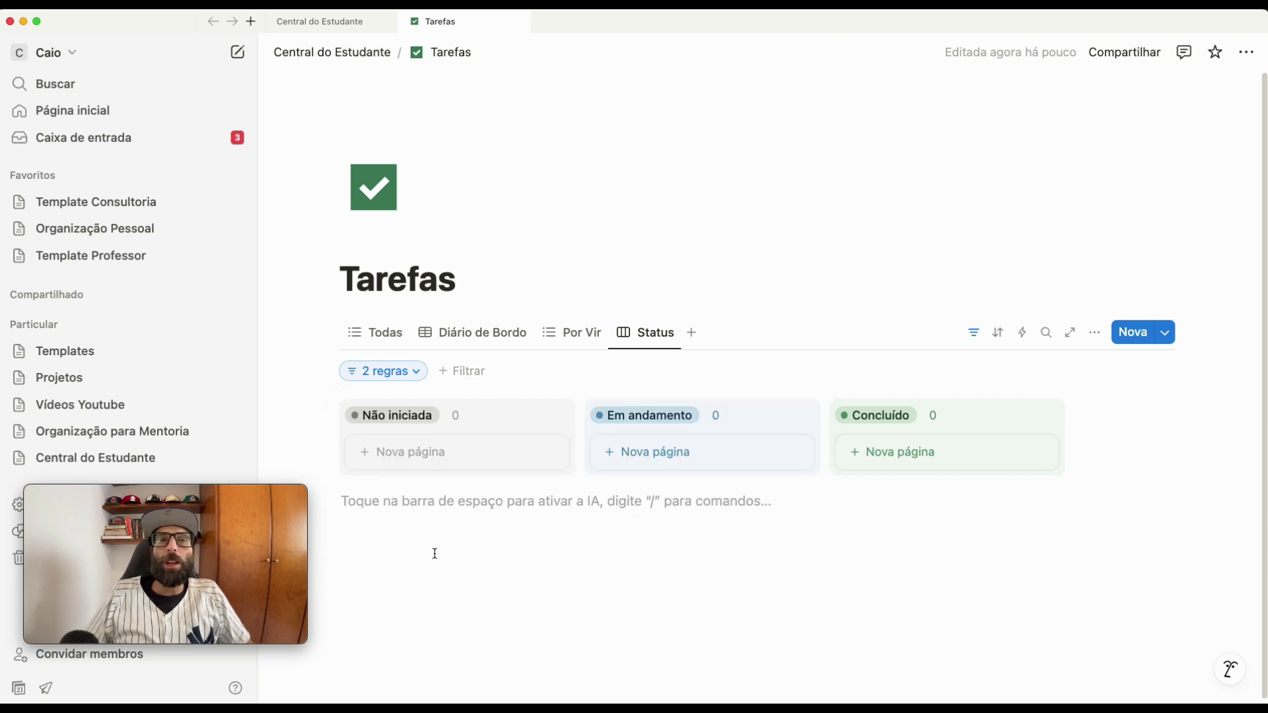
left_click(972, 333)
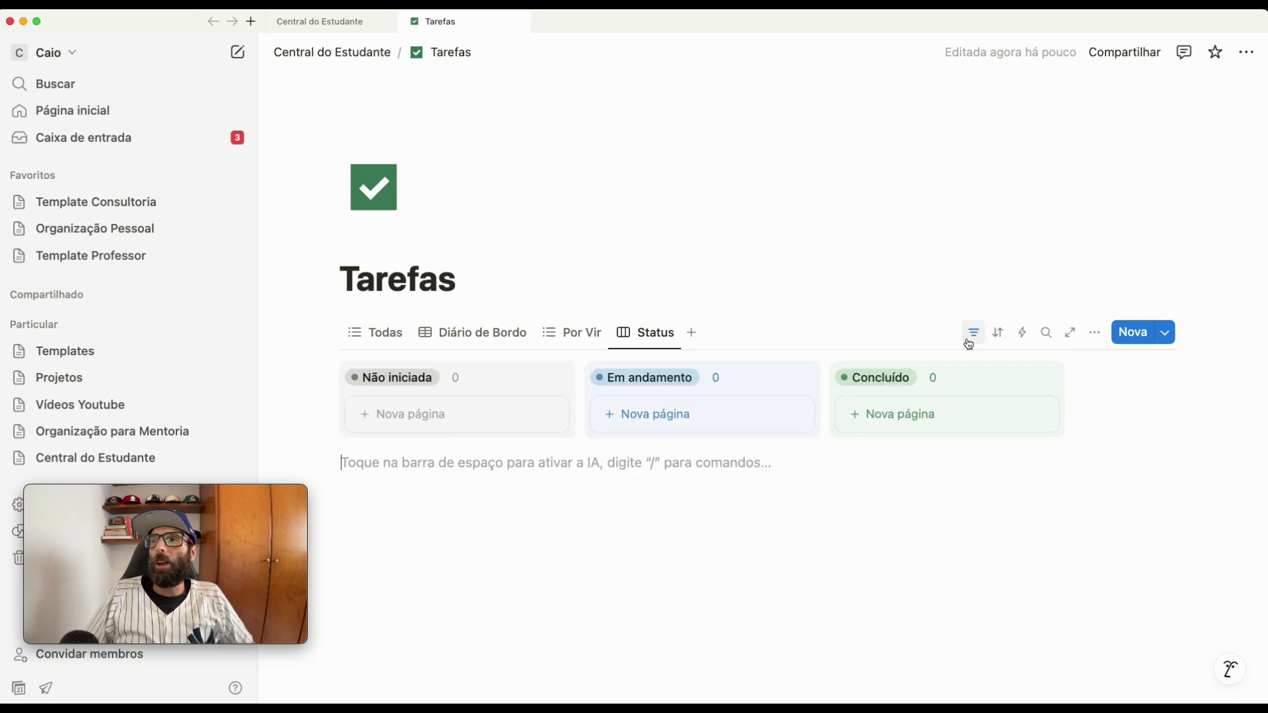
In the Por Vir view, add a Prazo filter with the start date after today (Está depois de Hoje)
left_click(564, 340)
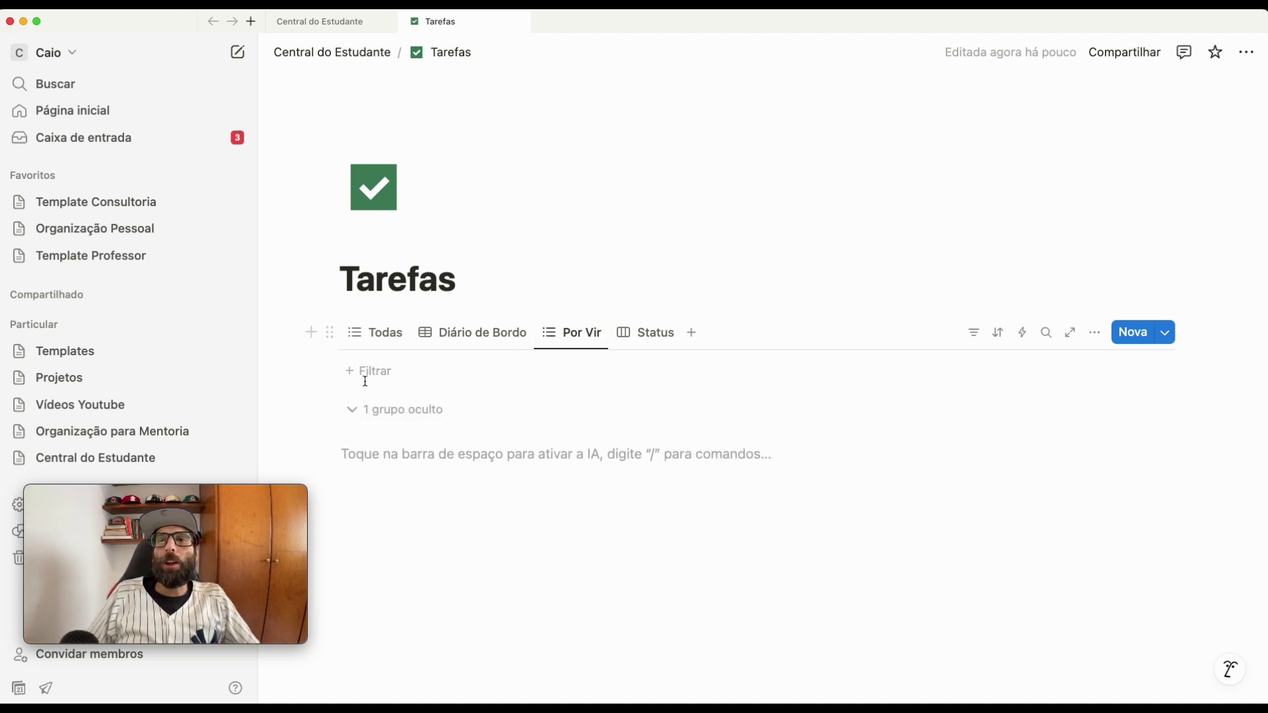
left_click(363, 375)
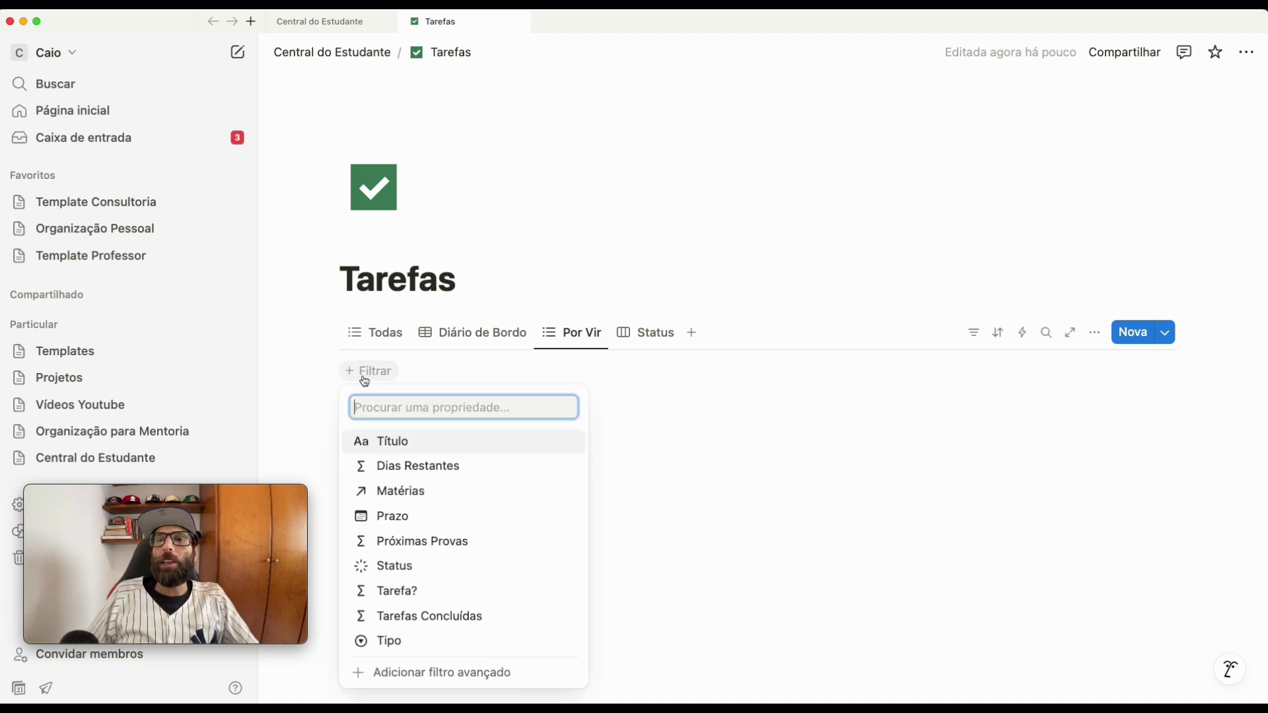
left_click(410, 519)
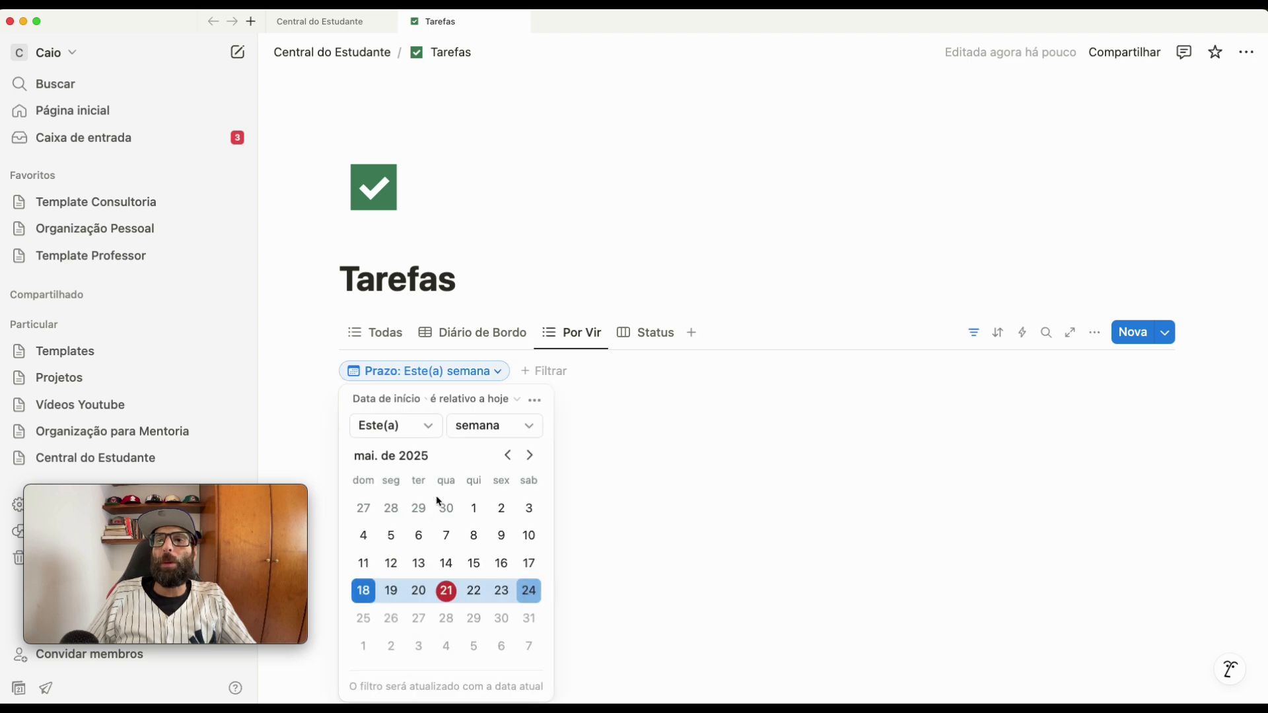
left_click(466, 400)
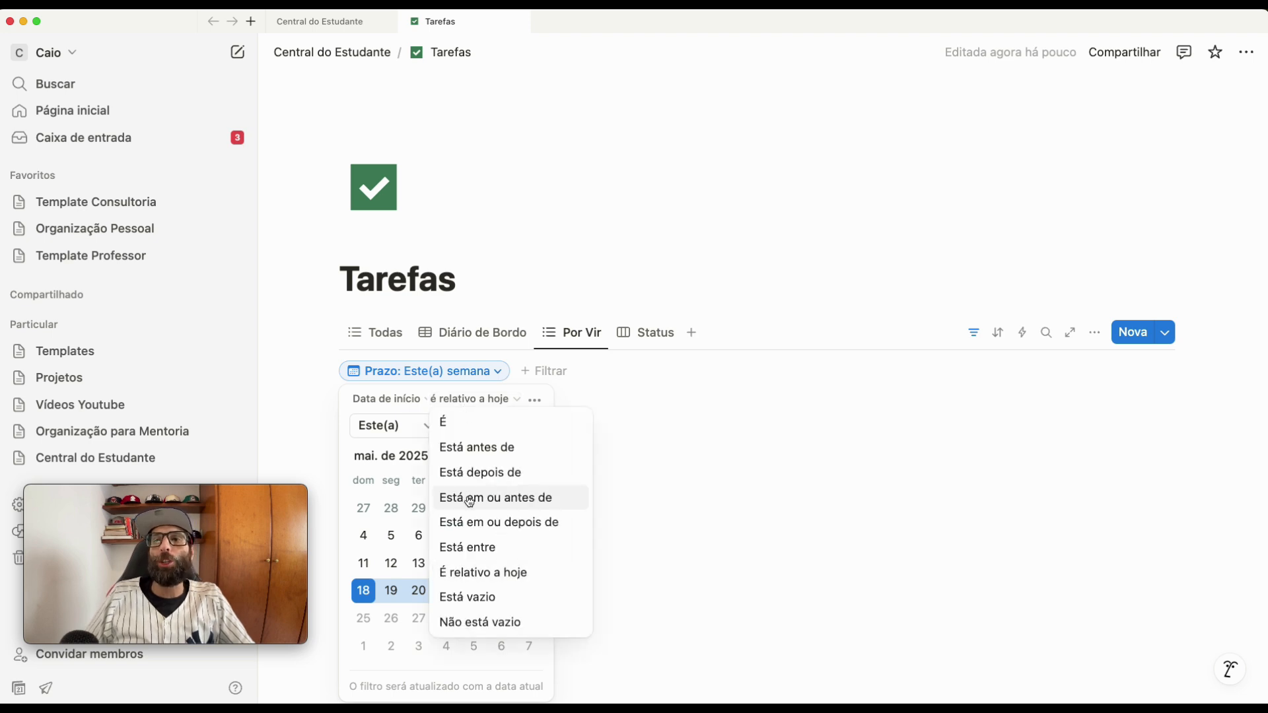
left_click(467, 472)
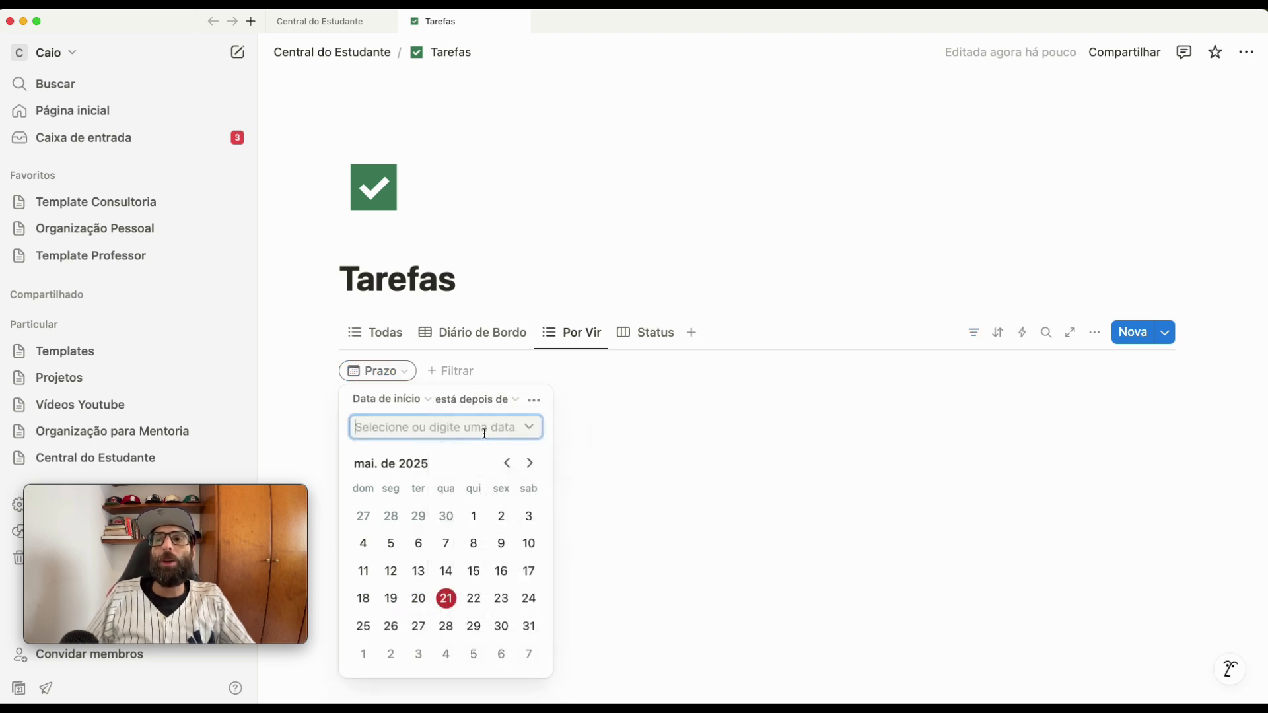
left_click(529, 427)
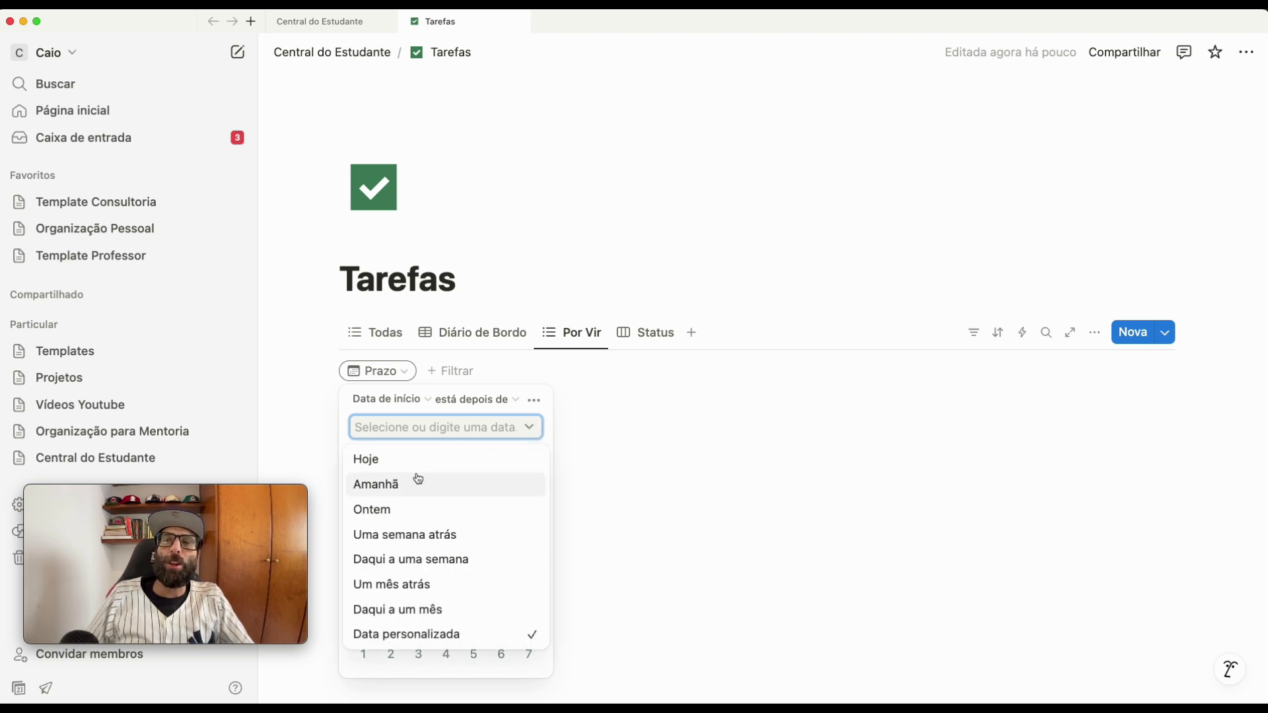
left_click(404, 457)
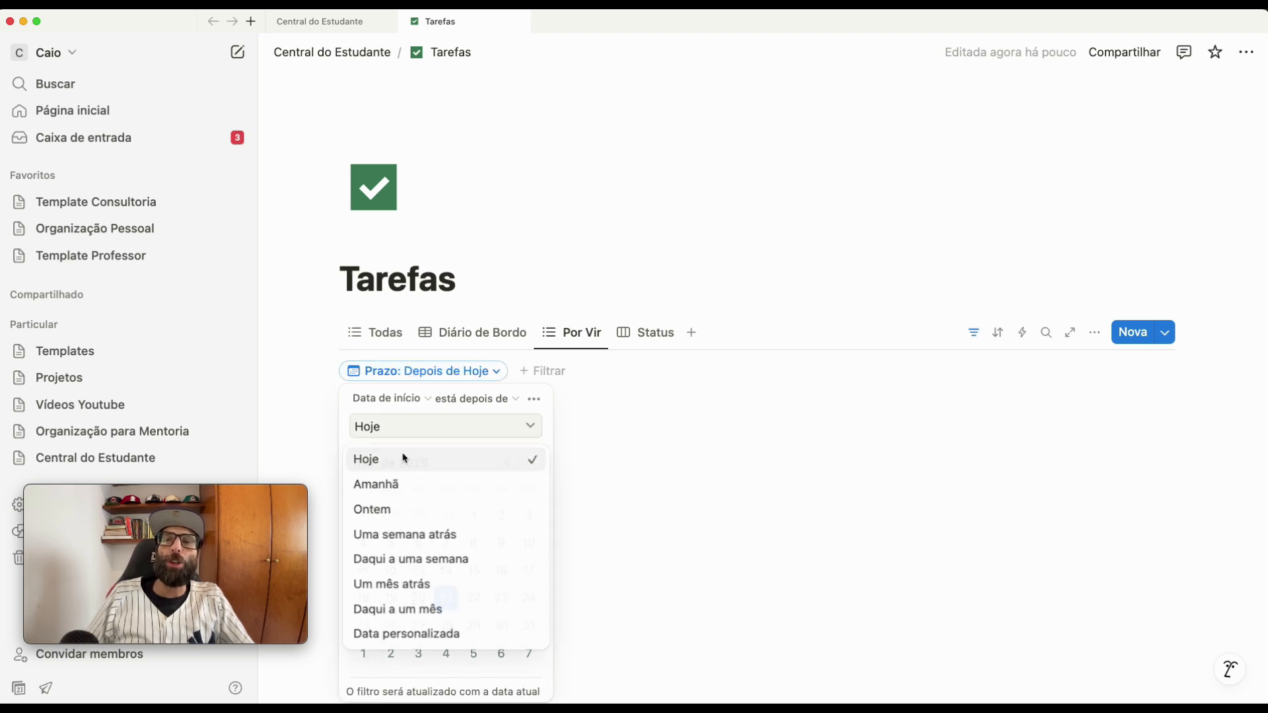
Convert the Por Vir view's Prazo filter to an advanced filter
left_click(684, 427)
left_click(482, 374)
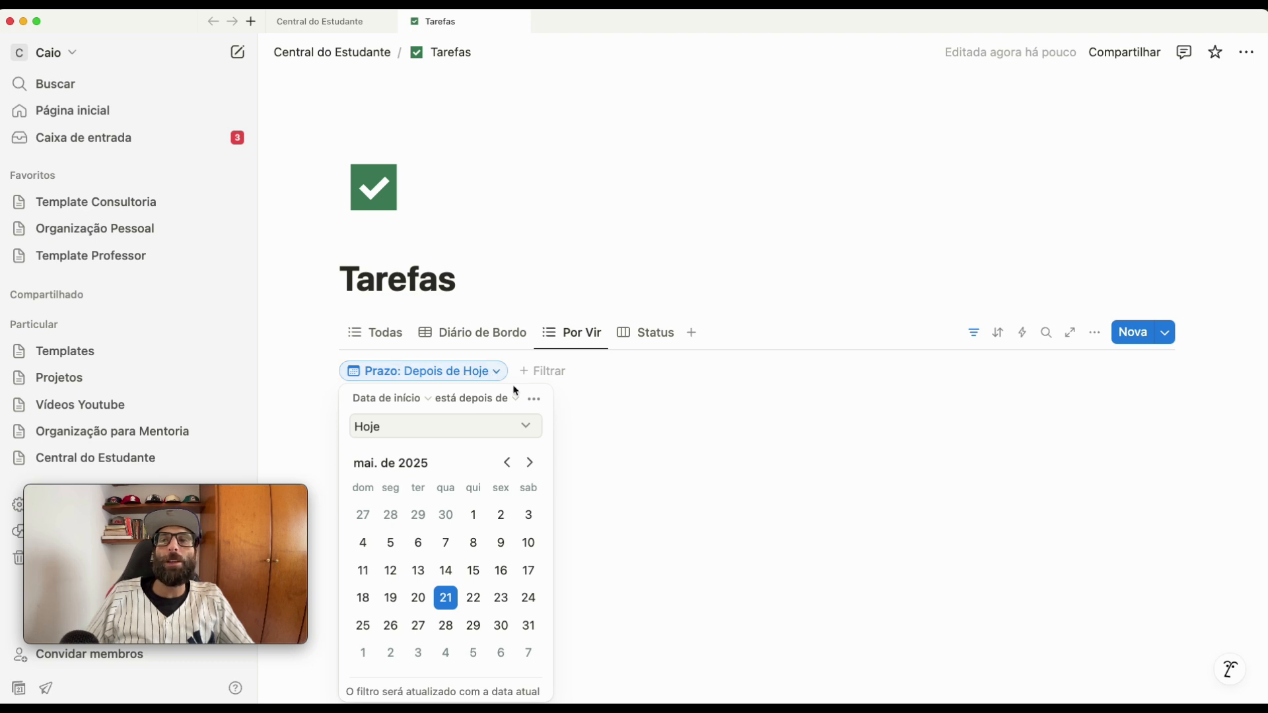
left_click(535, 399)
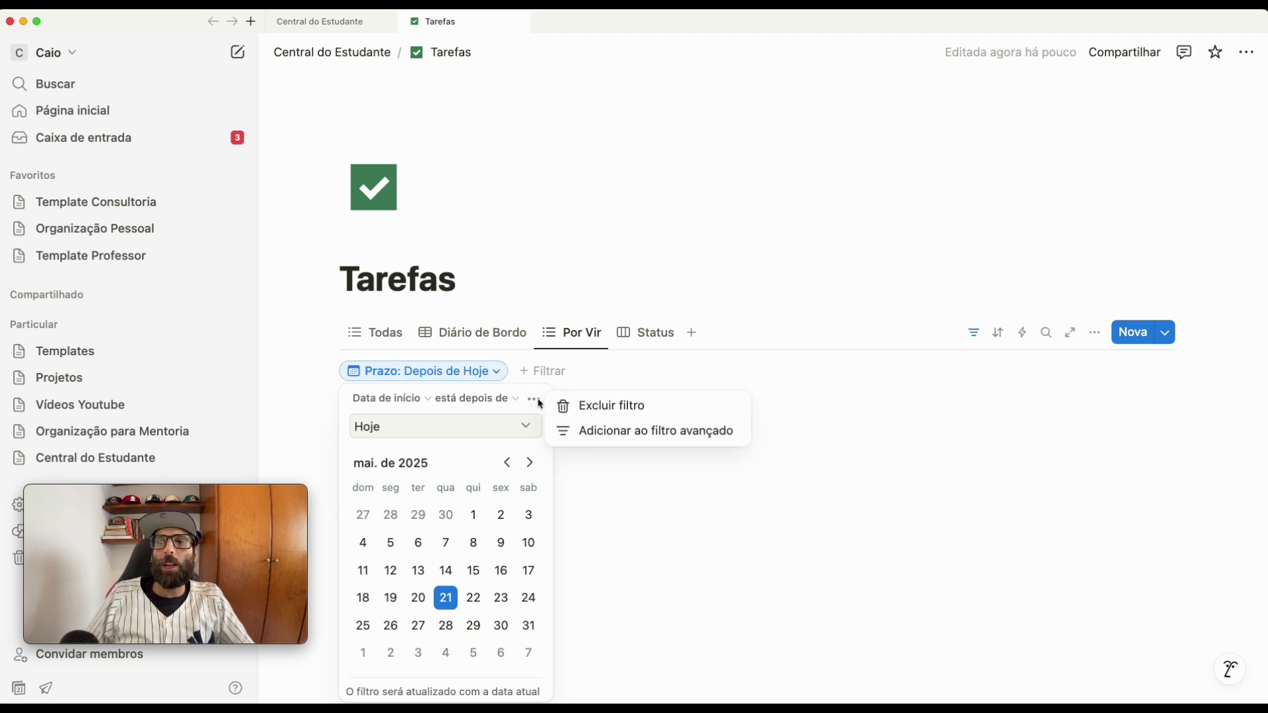
left_click(627, 431)
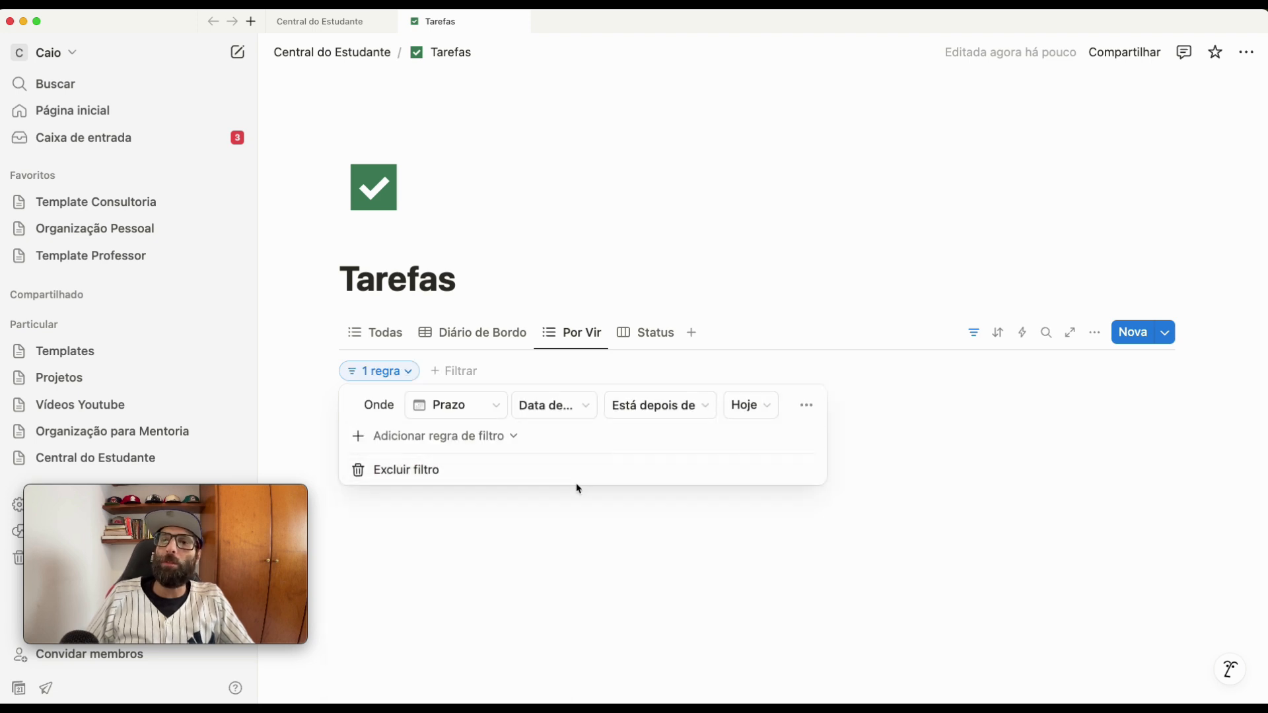
Add a second rule to the Por Vir filter requiring that Status is not (Não é) Concluído
left_click(443, 437)
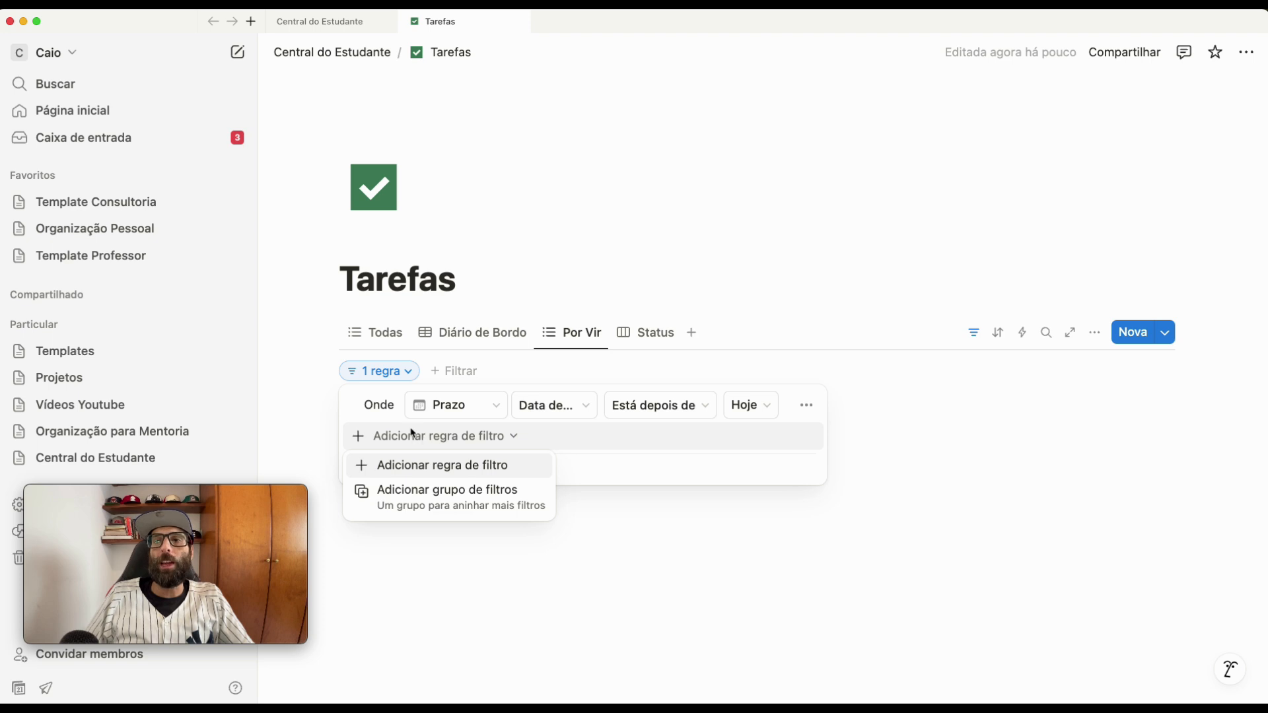
left_click(420, 466)
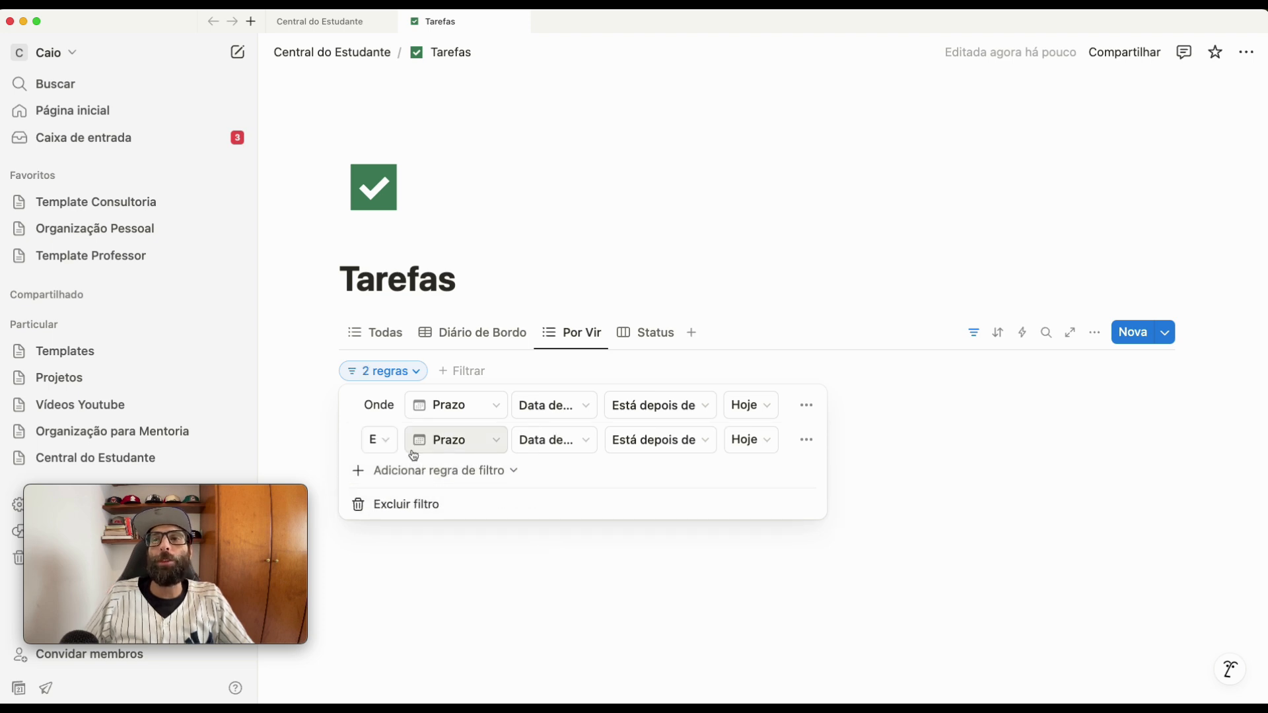
left_click(436, 441)
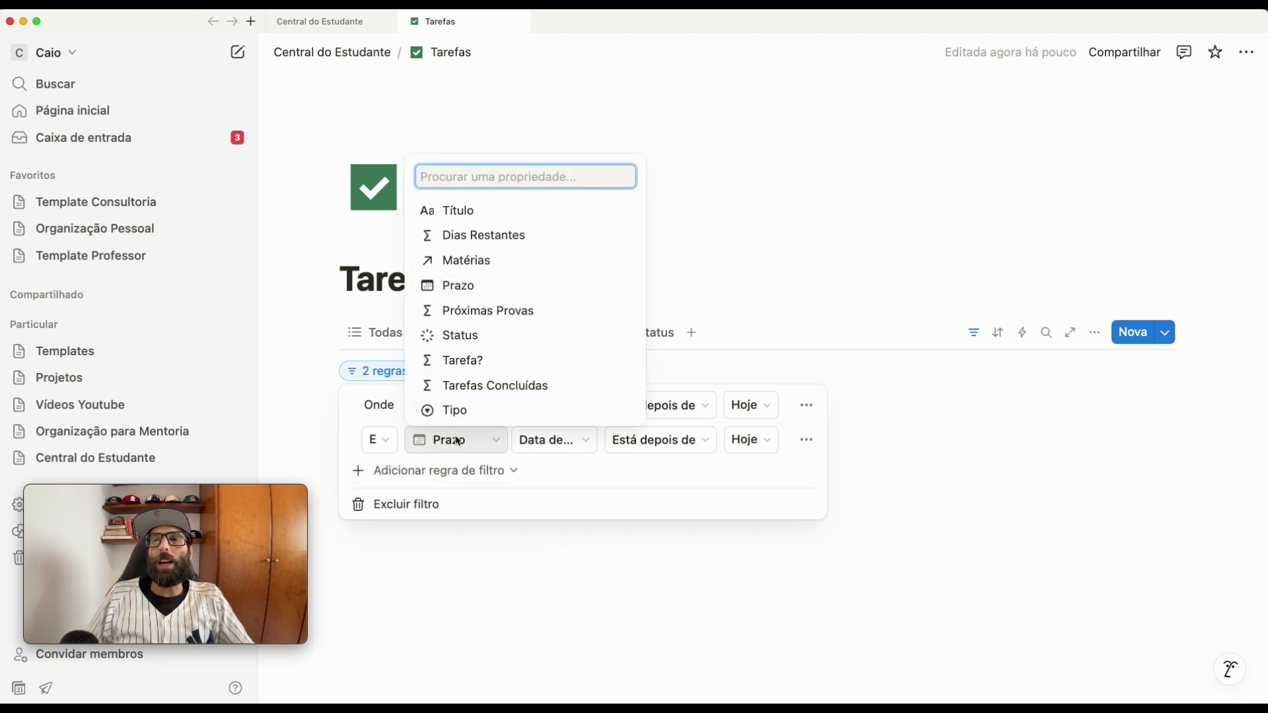
left_click(461, 335)
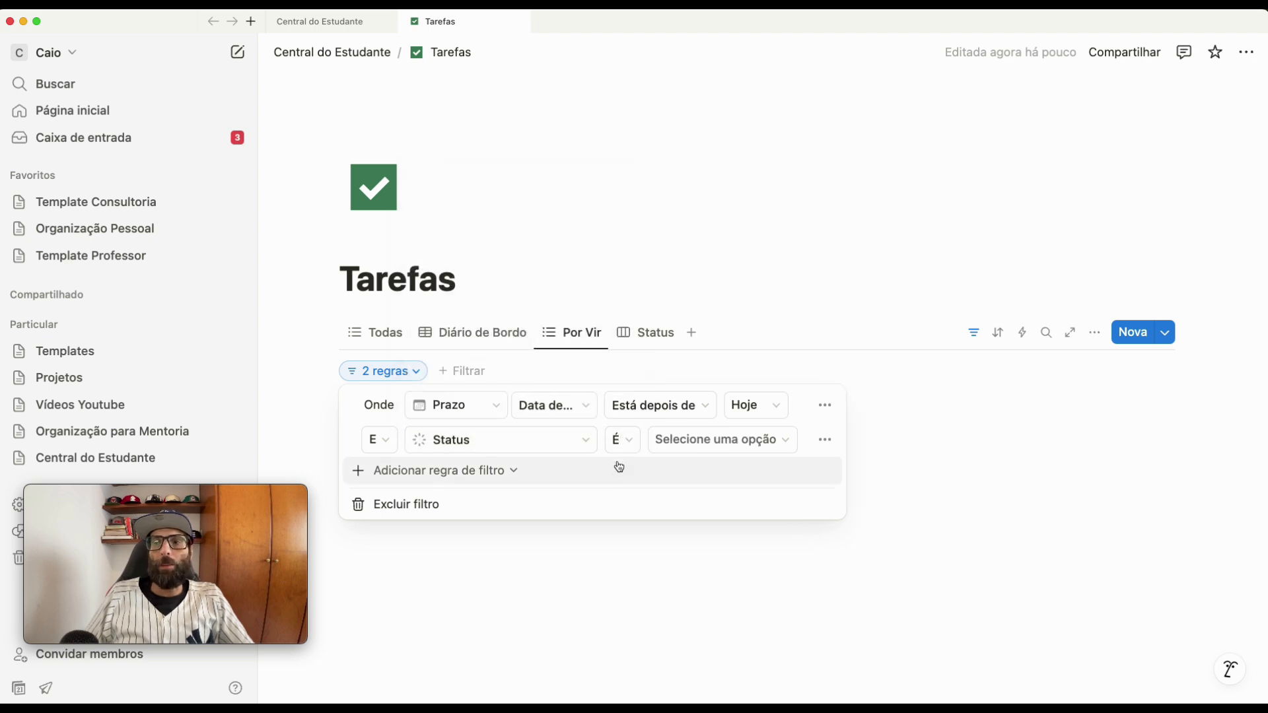
left_click(623, 439)
left_click(628, 493)
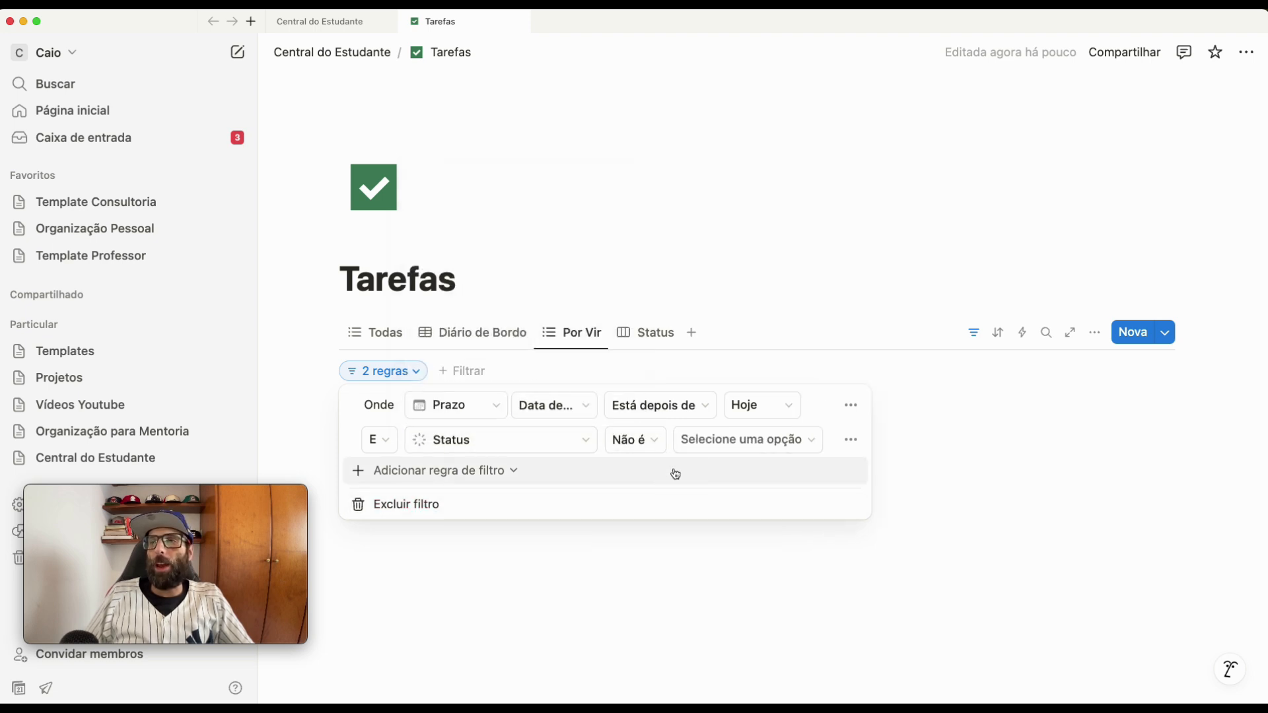
left_click(720, 444)
left_click(742, 596)
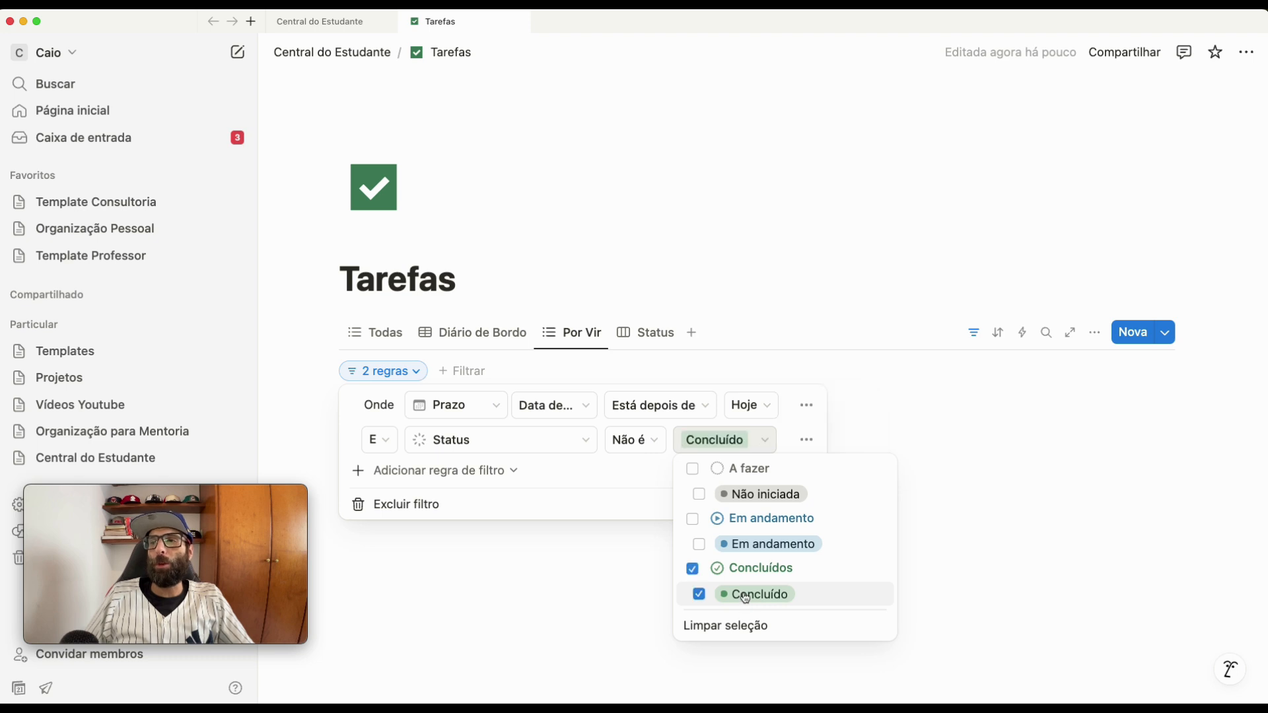
left_click(668, 470)
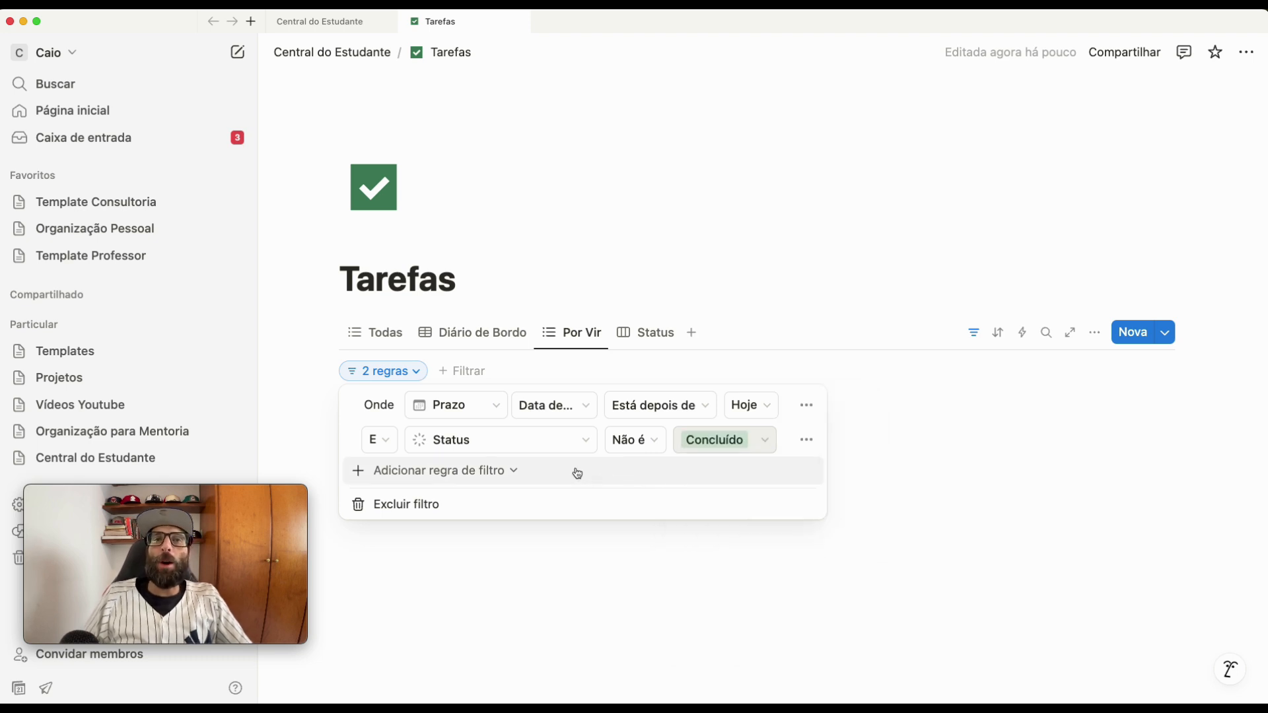
Add a third rule to the Por Vir filter requiring that Tipo is Tarefa and close the filter editor
left_click(451, 473)
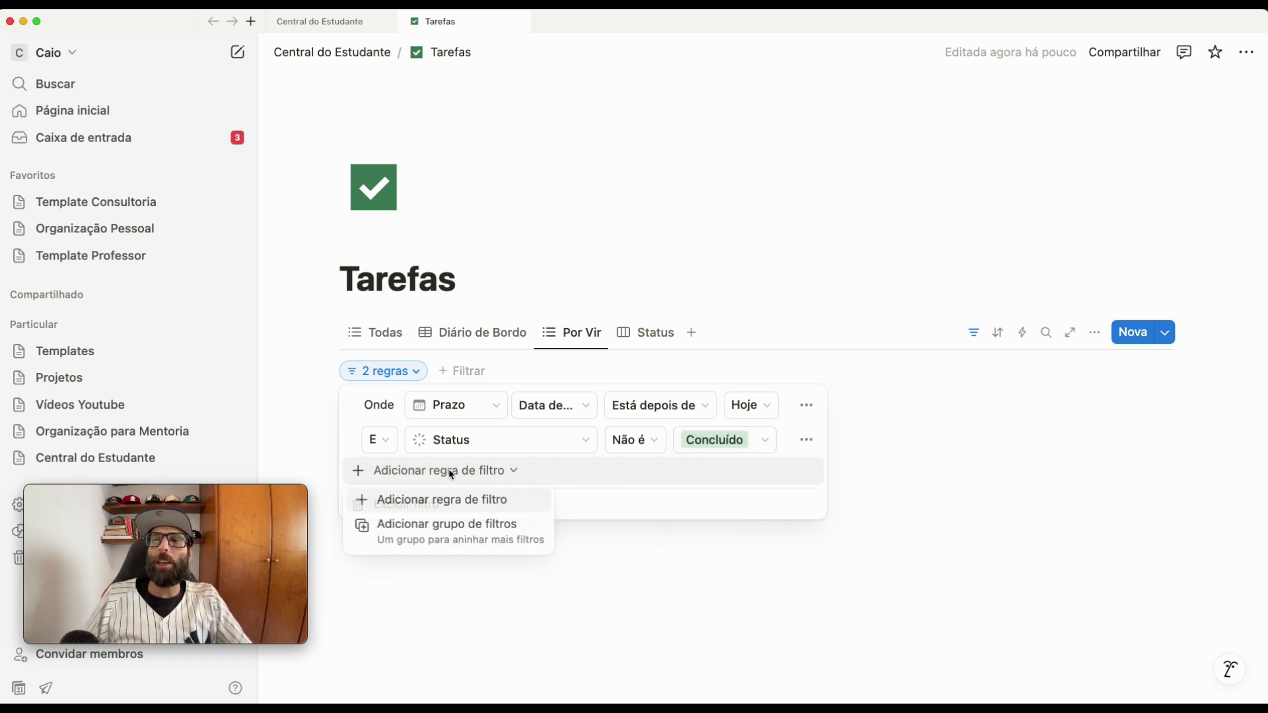
left_click(423, 504)
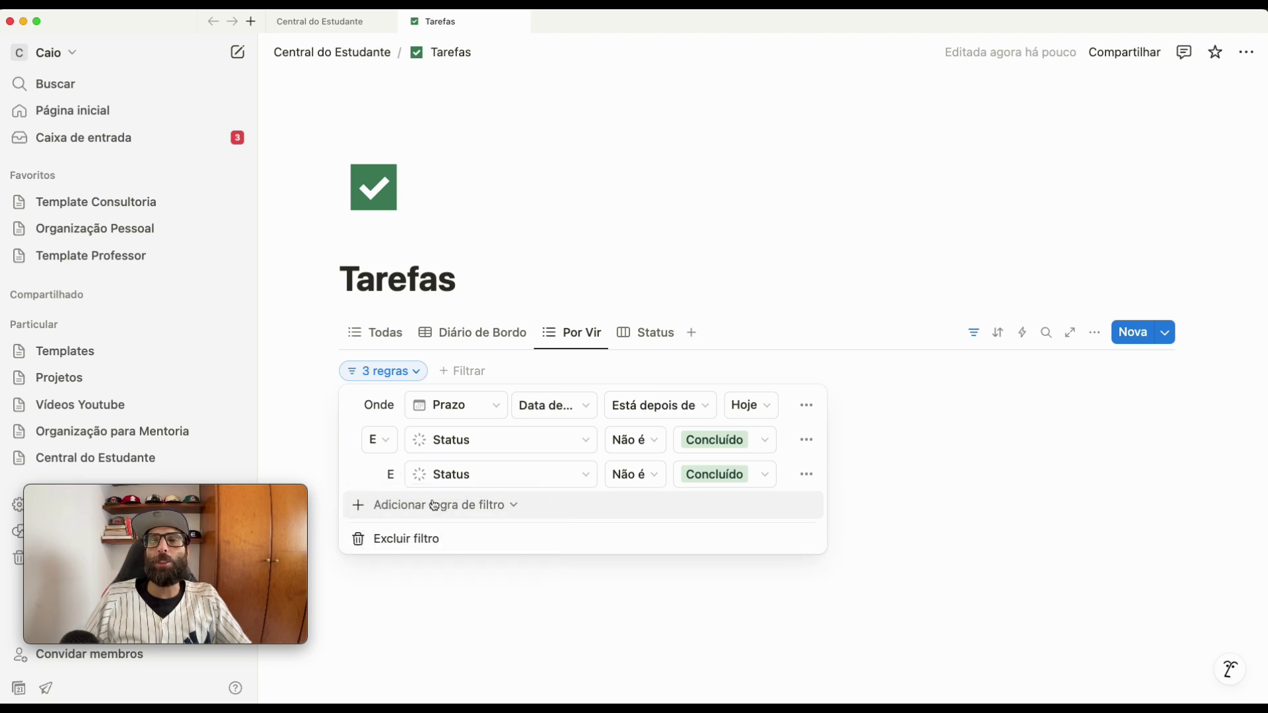
left_click(462, 477)
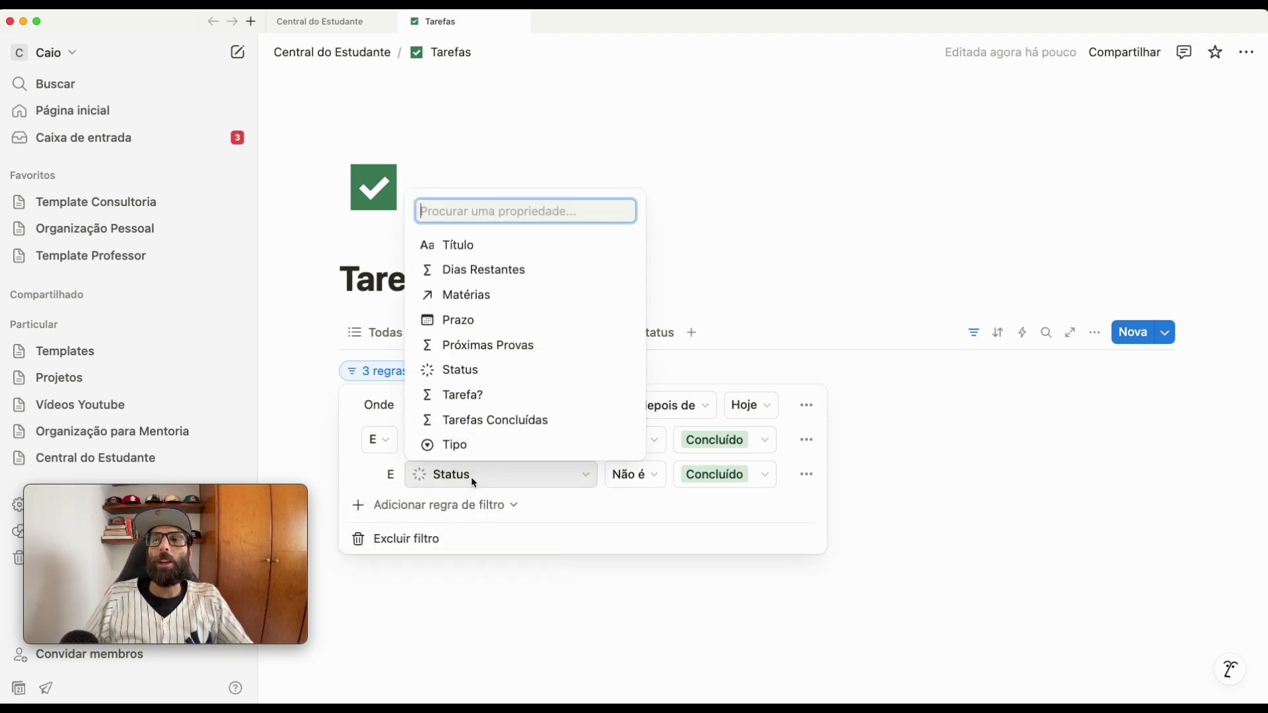
left_click(468, 456)
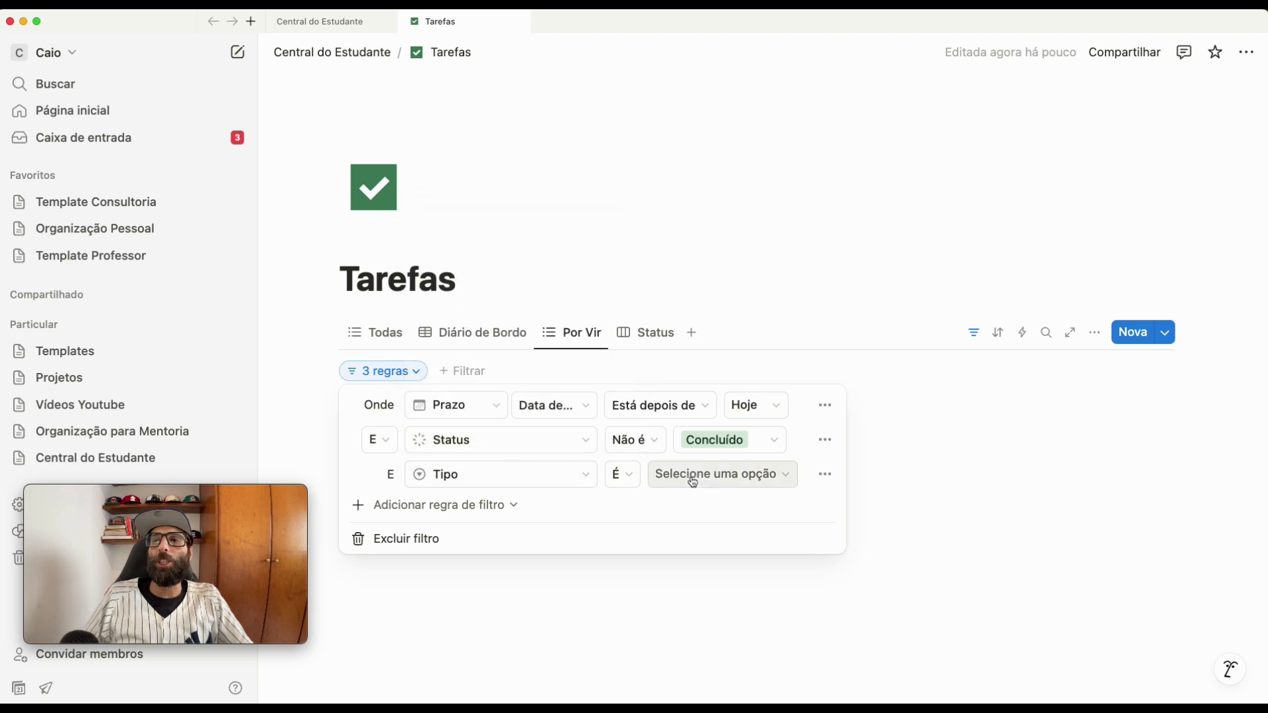
left_click(715, 487)
left_click(700, 566)
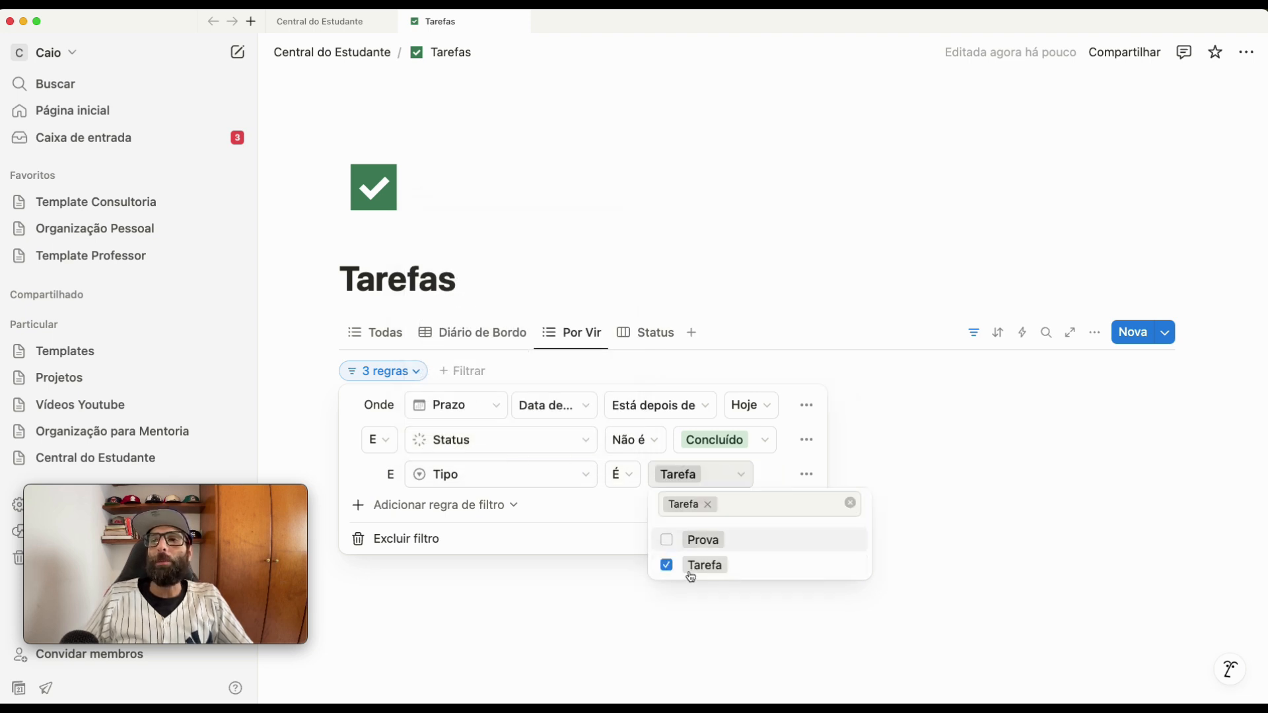
left_click(569, 568)
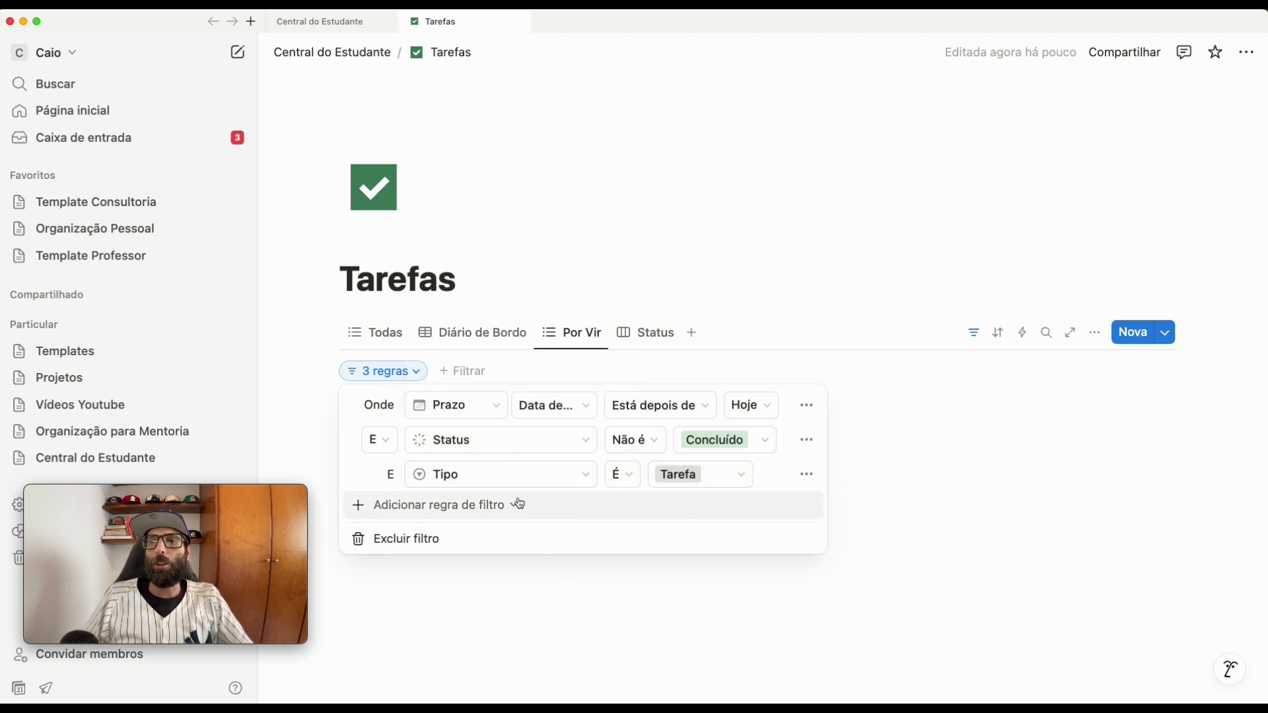
left_click(952, 501)
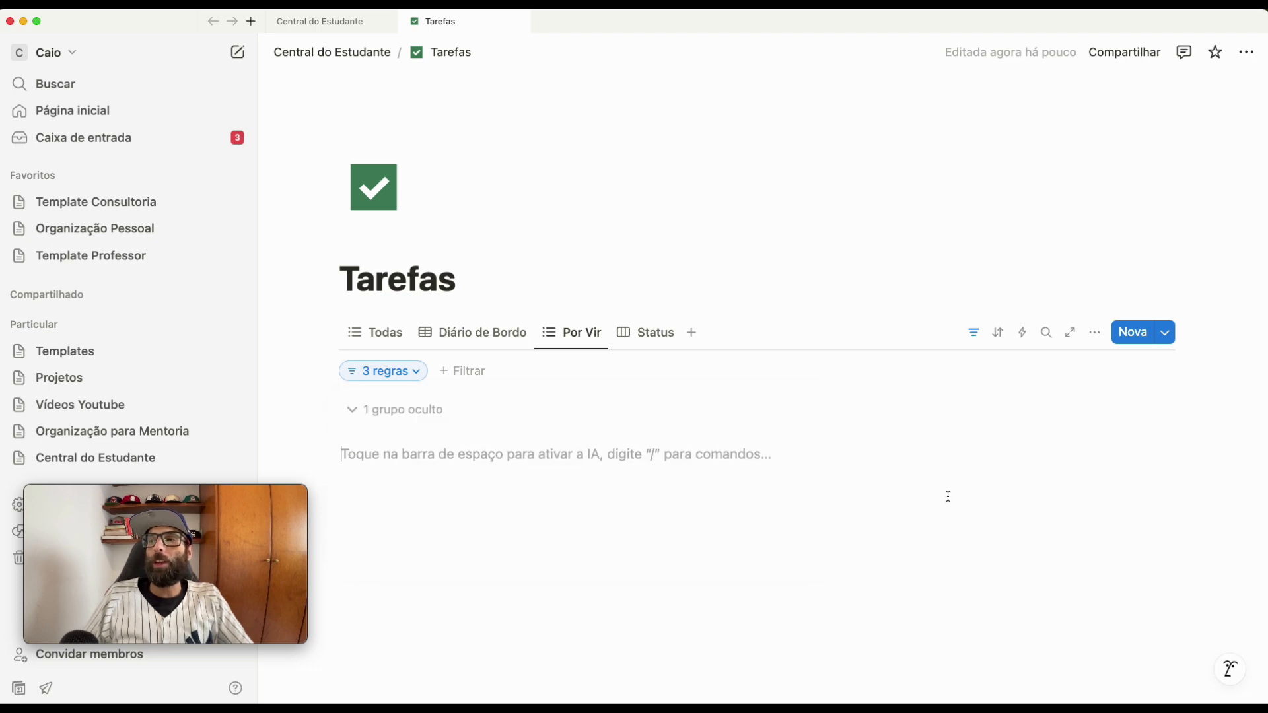
Sort the Por Vir view by Prazo in ascending order (Crescente) and hide the filter bar
left_click(1000, 340)
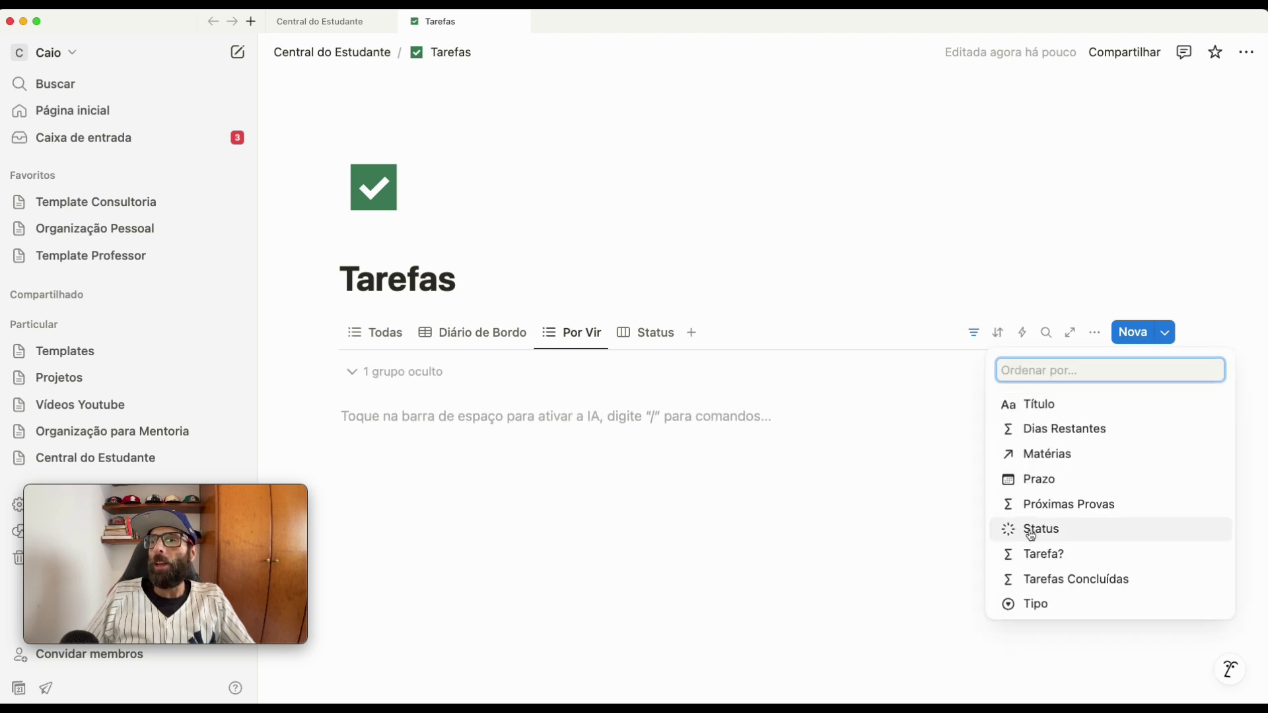
left_click(1039, 479)
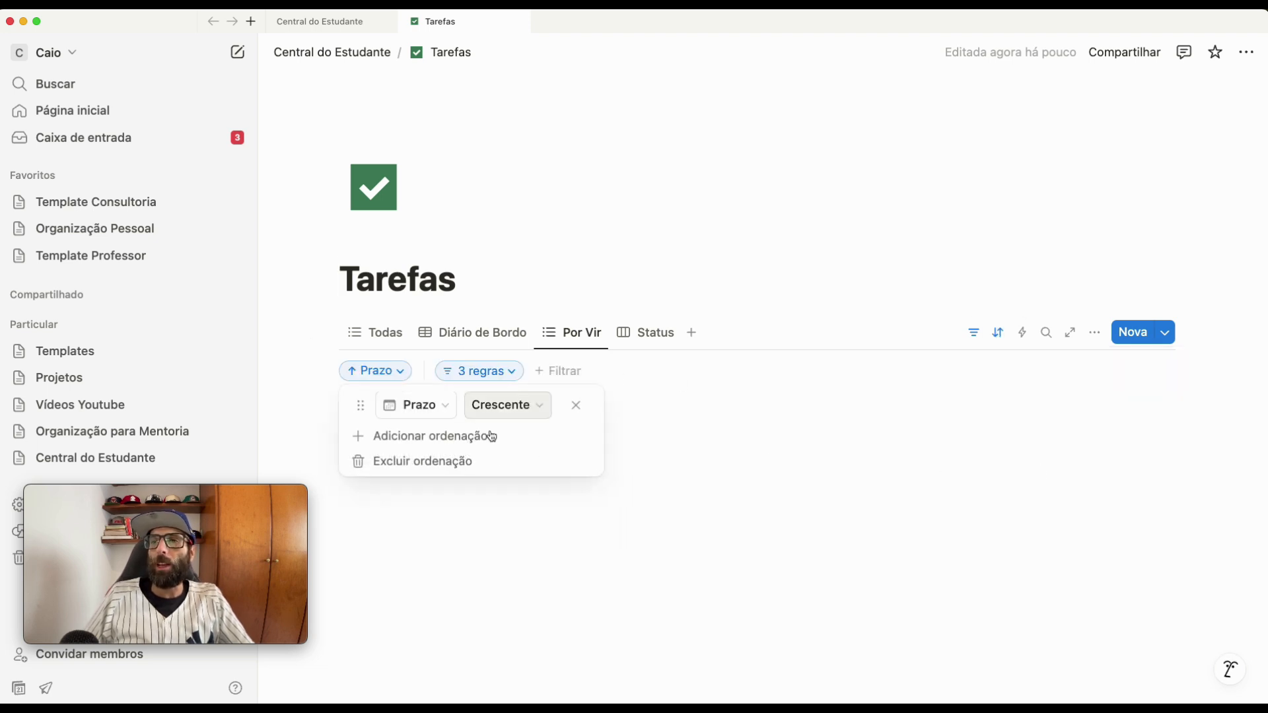
left_click(624, 532)
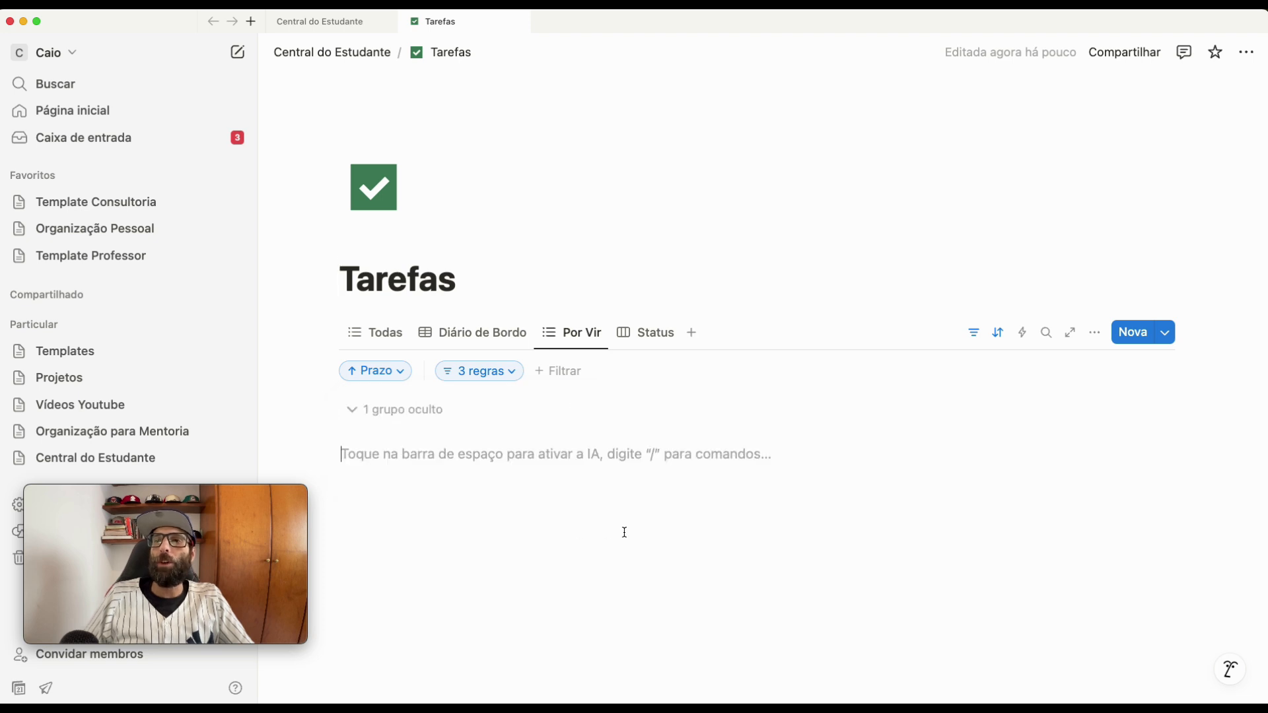
left_click(974, 333)
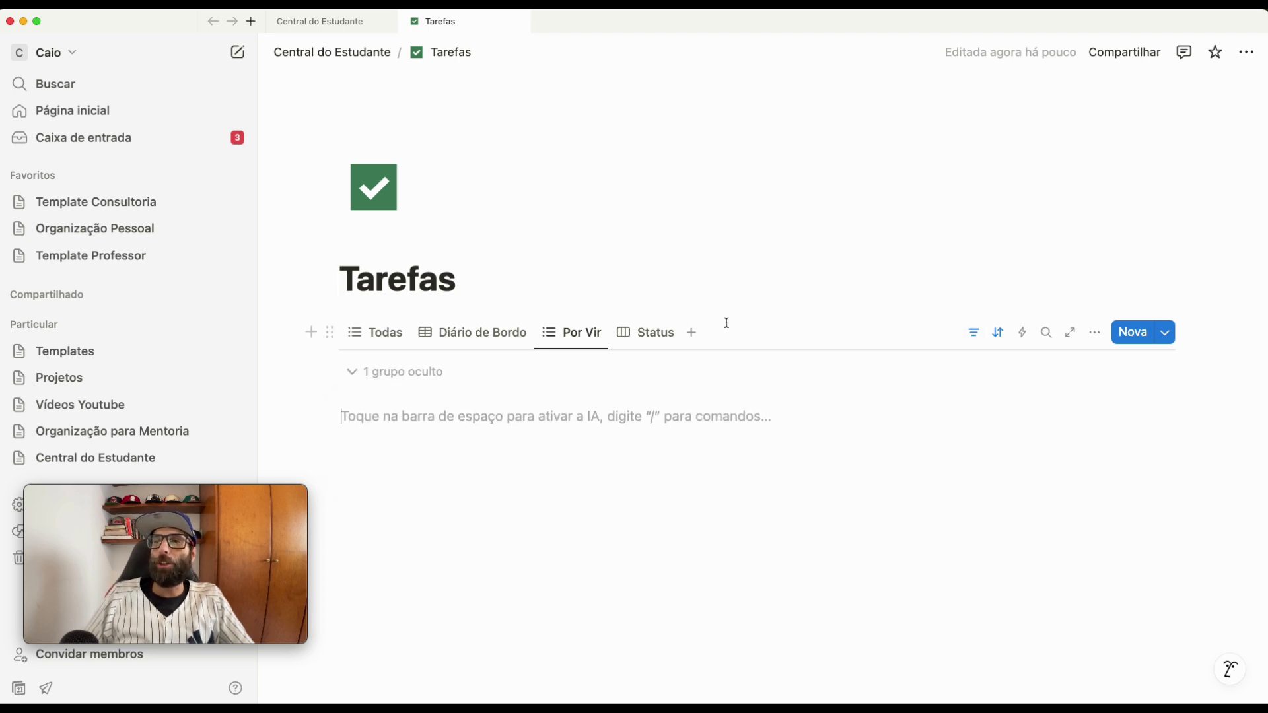
Filter the Diário de Bordo view to Status is Concluído and convert this filter to an advanced filter
left_click(455, 346)
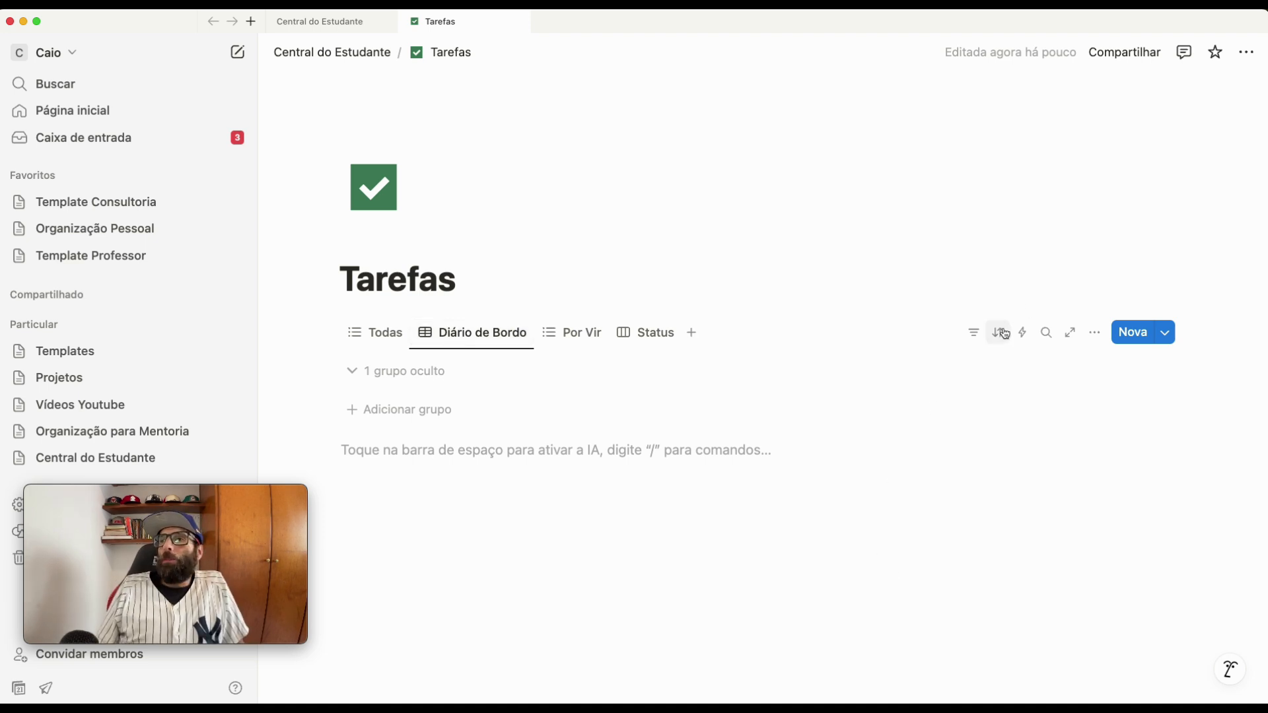
left_click(974, 334)
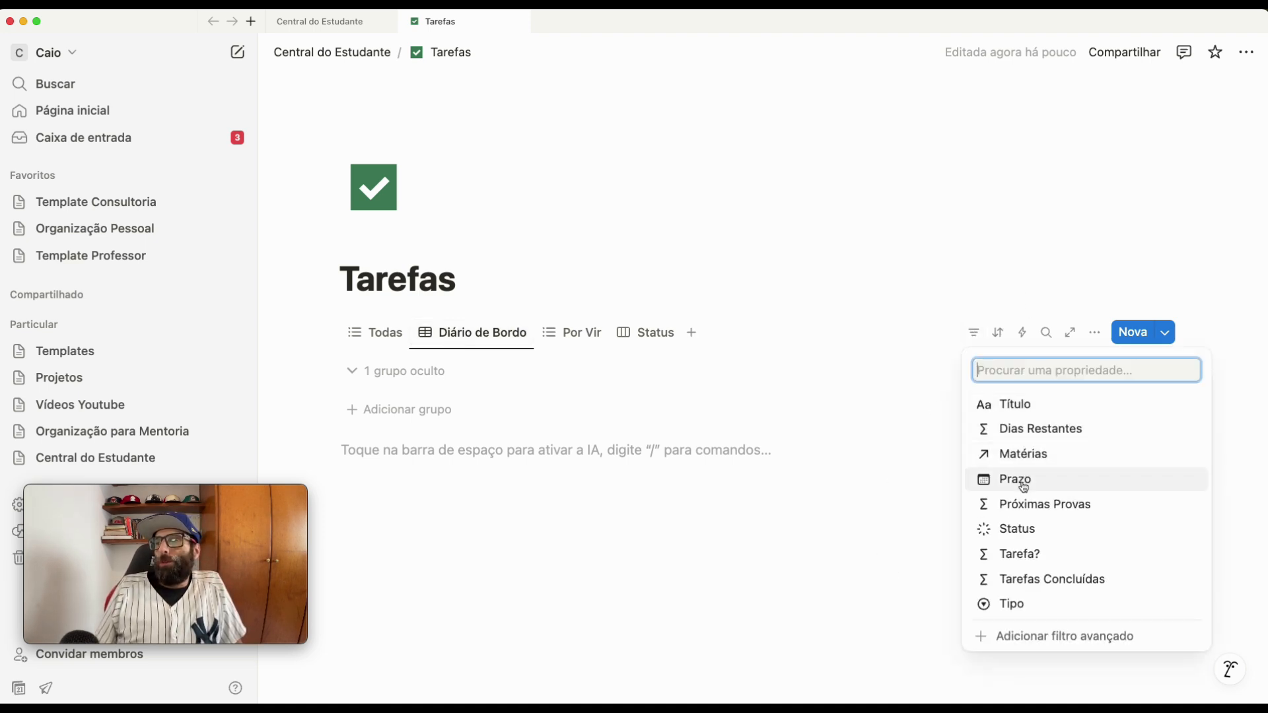
left_click(1027, 529)
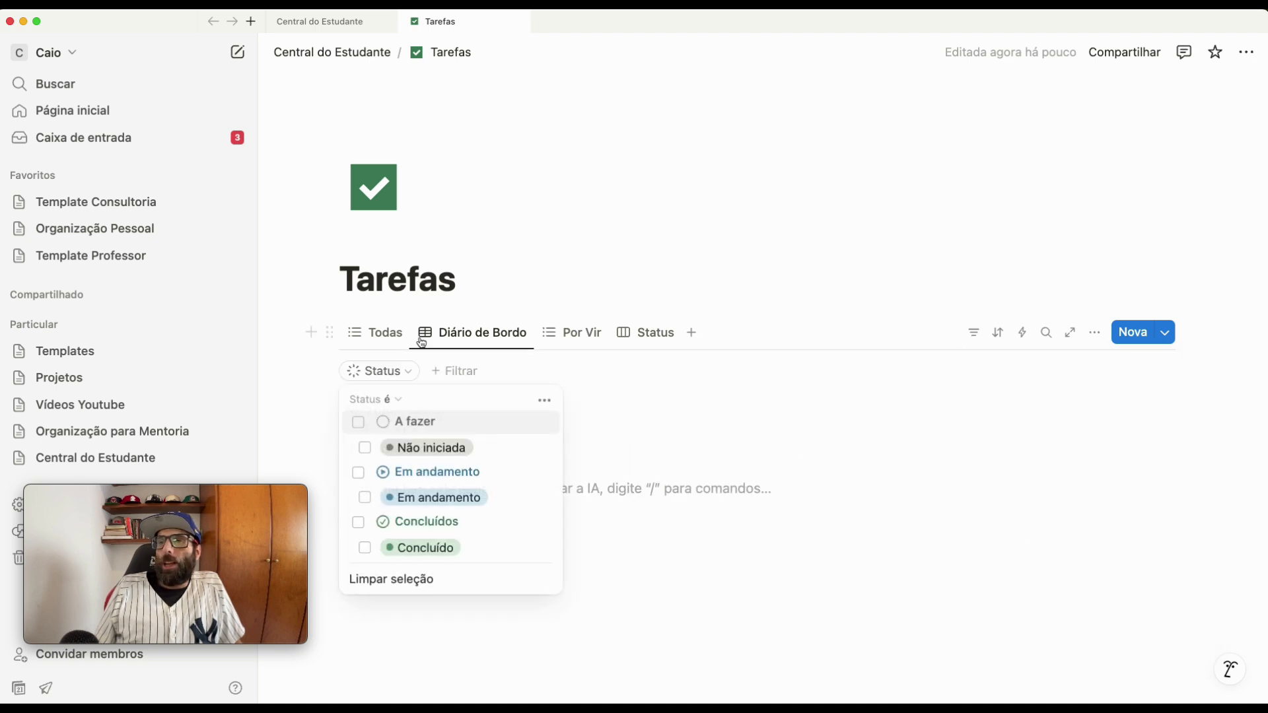
left_click(399, 549)
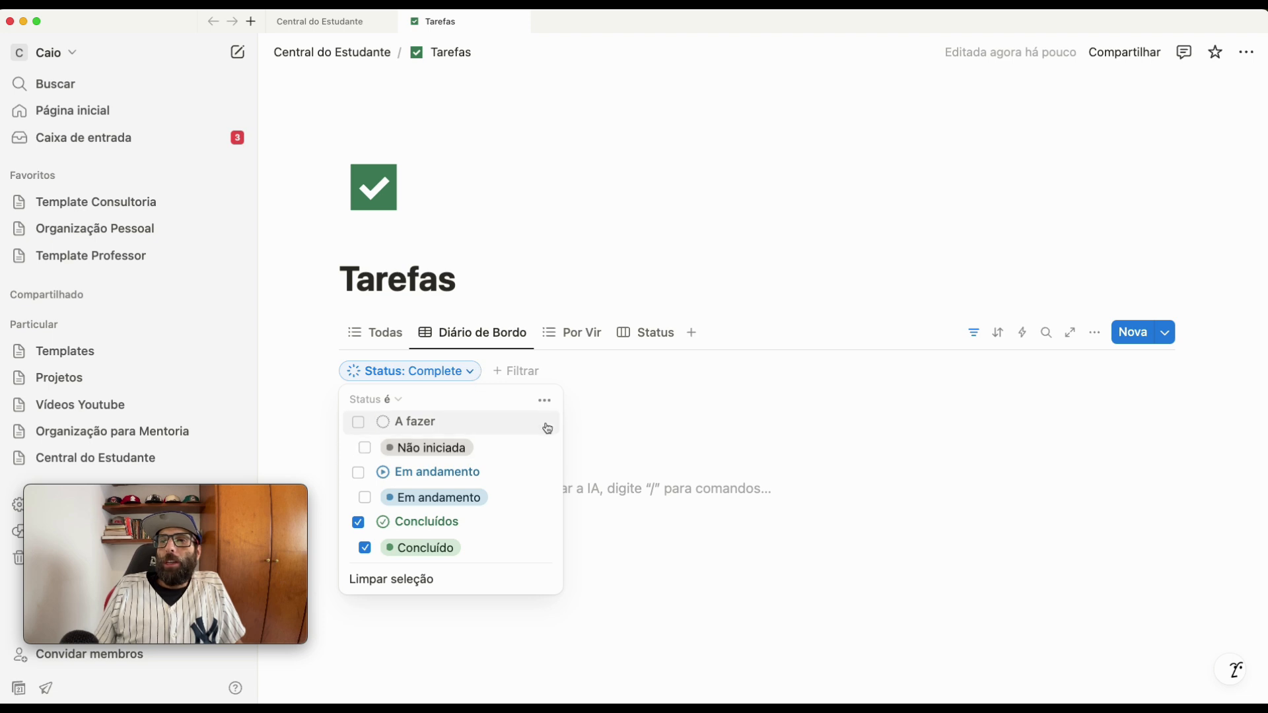
left_click(544, 401)
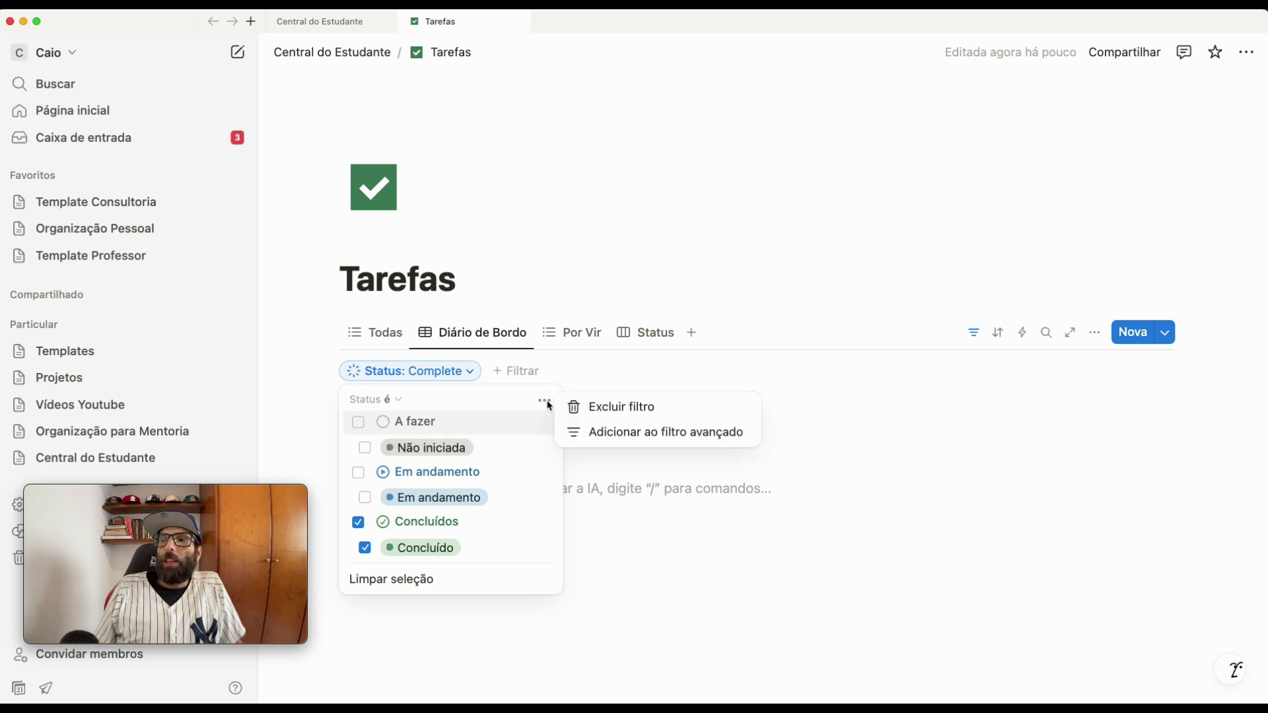
left_click(628, 432)
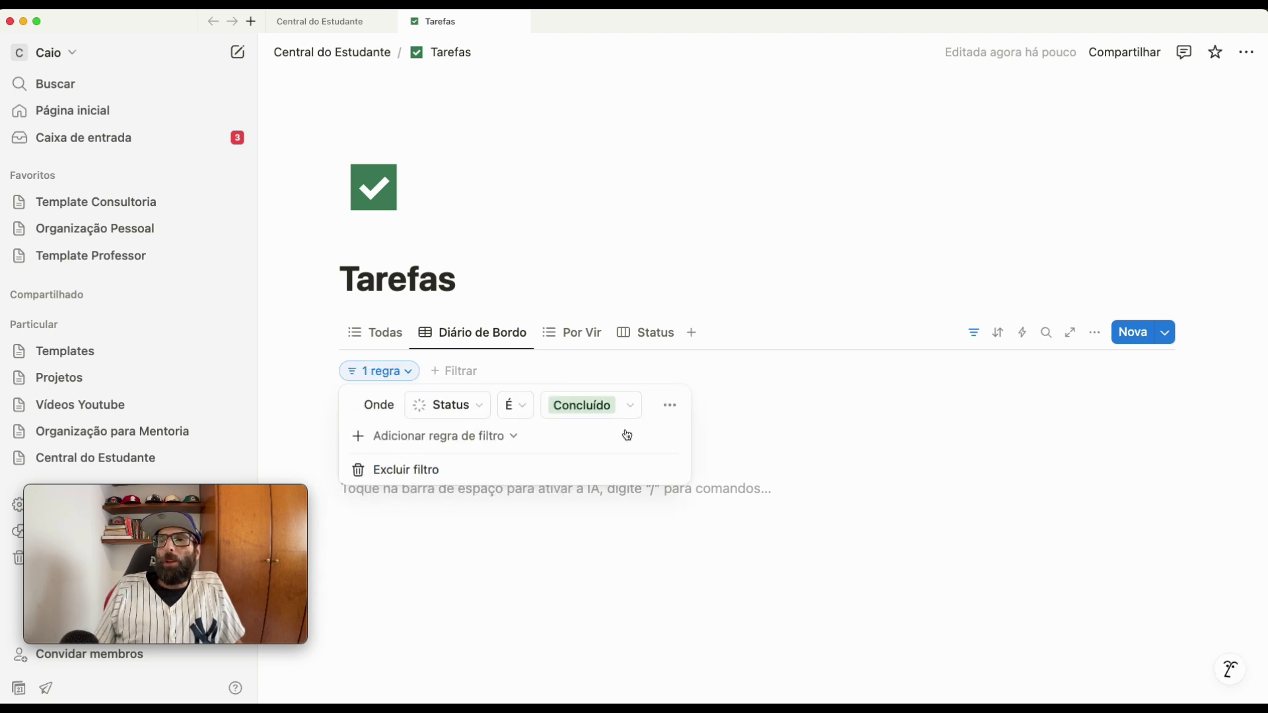
Add a second filter rule to the Diário de Bordo view requiring Tipo to be Tarefa
left_click(421, 448)
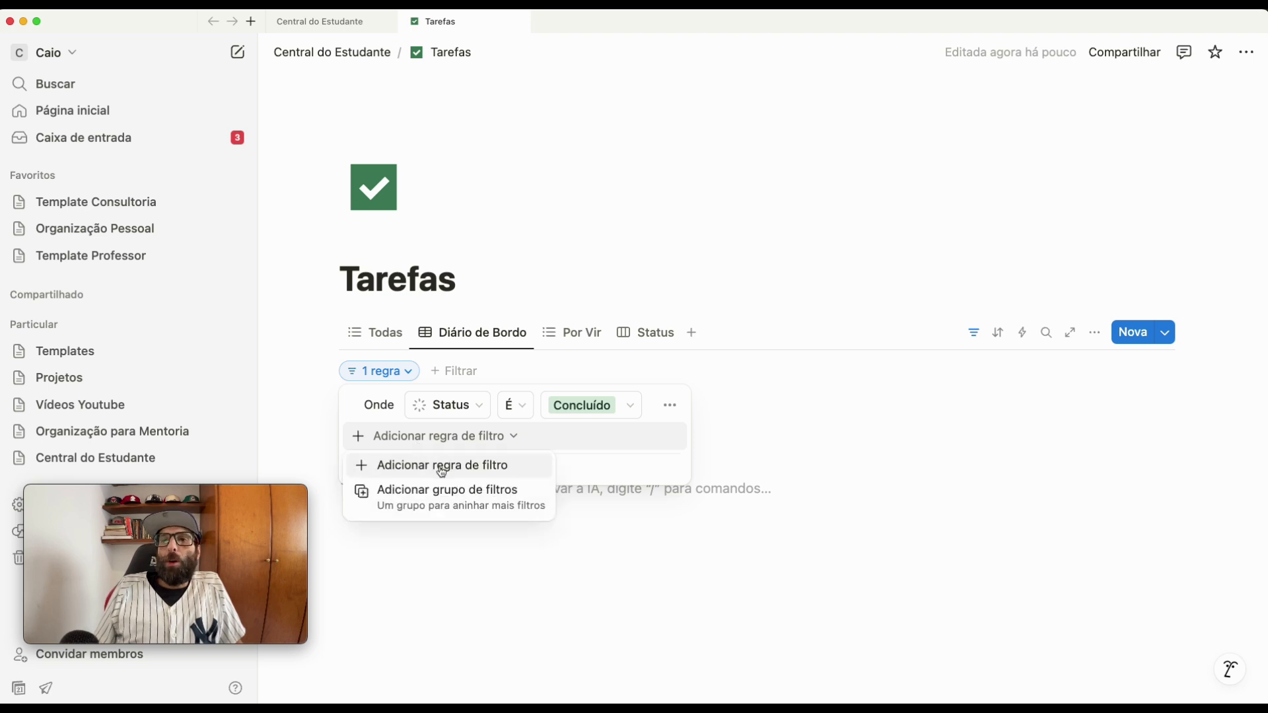
left_click(442, 466)
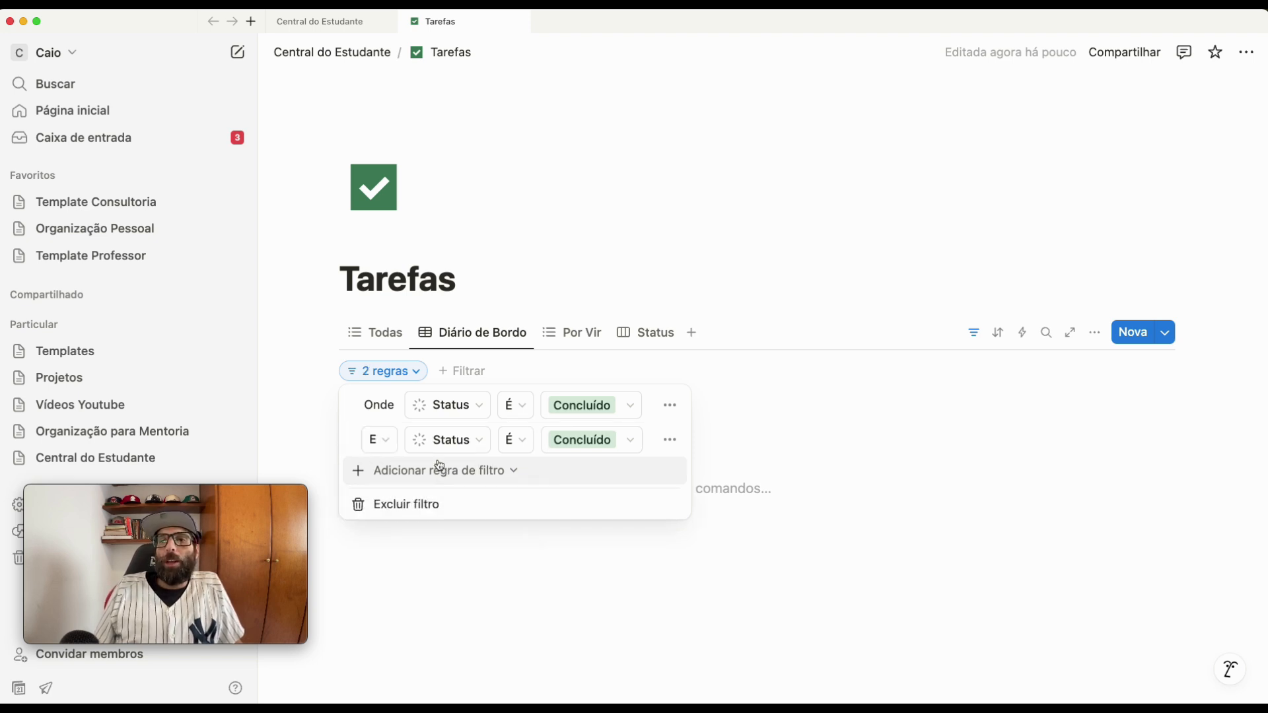
left_click(447, 441)
left_click(451, 409)
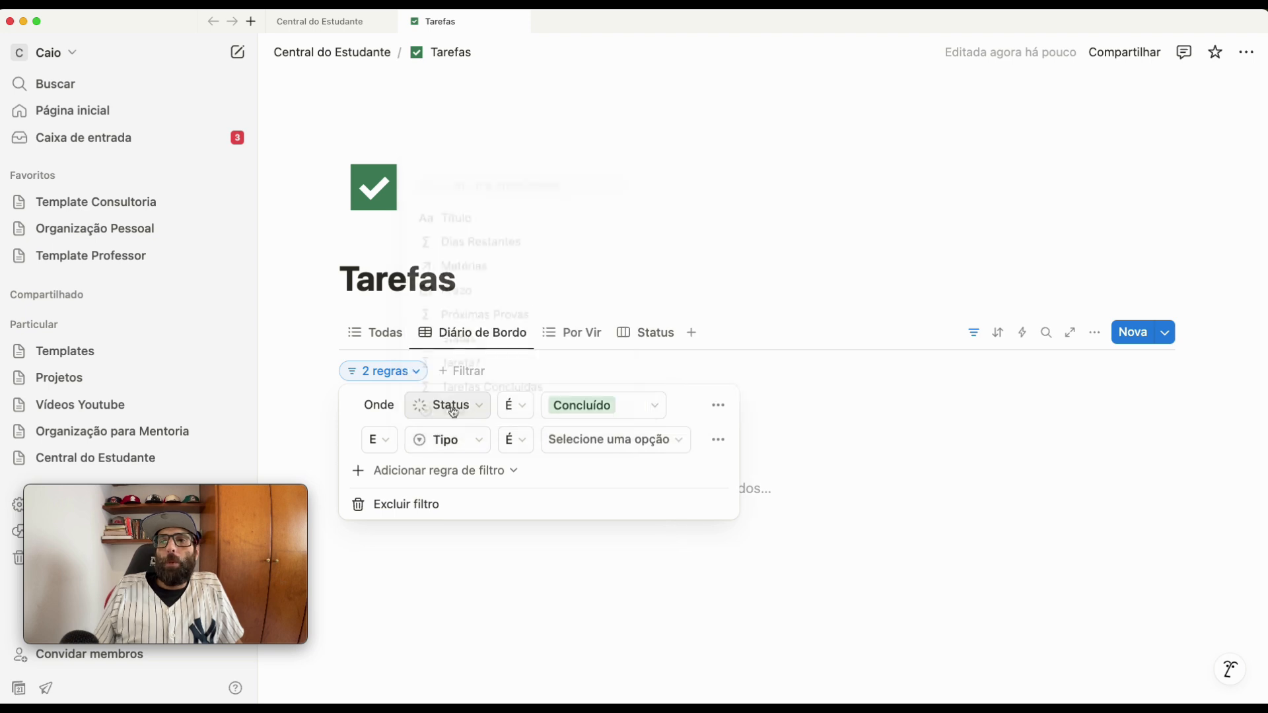
left_click(585, 442)
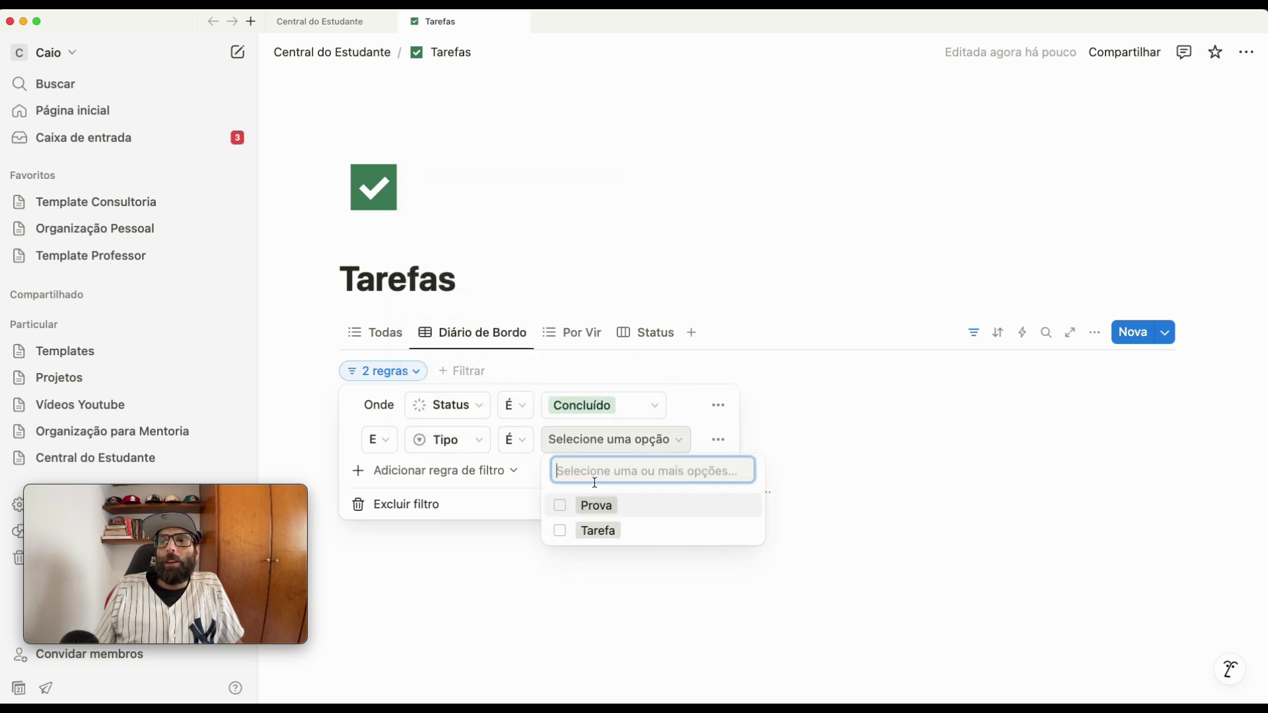
left_click(606, 529)
left_click(839, 580)
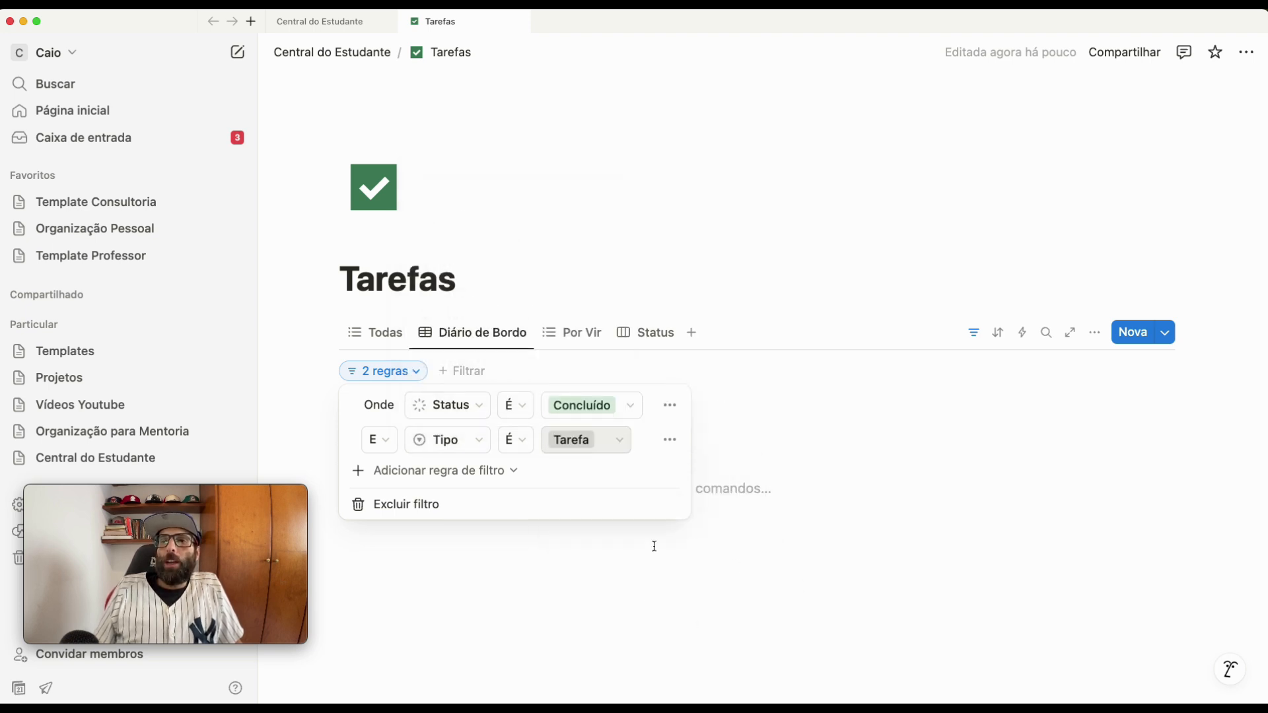
left_click(731, 382)
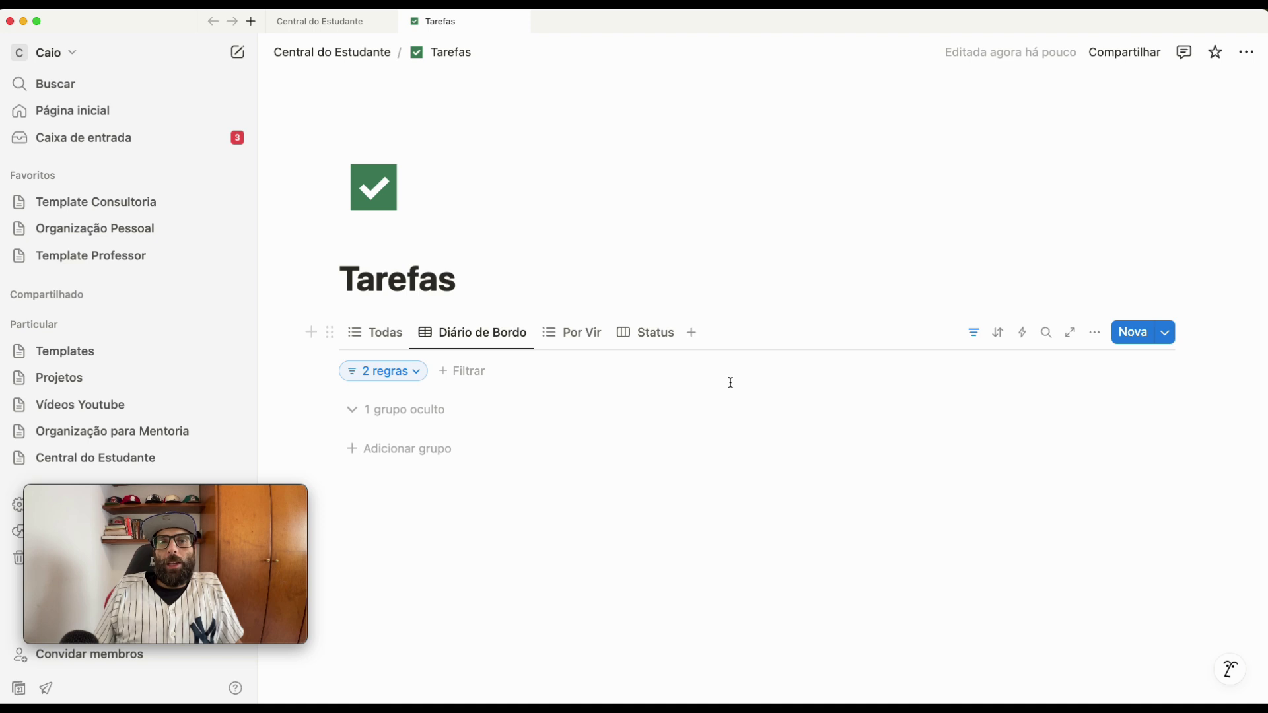
Sort the Diário de Bordo view by Prazo in descending order and collapse its filter and sort bar
left_click(999, 334)
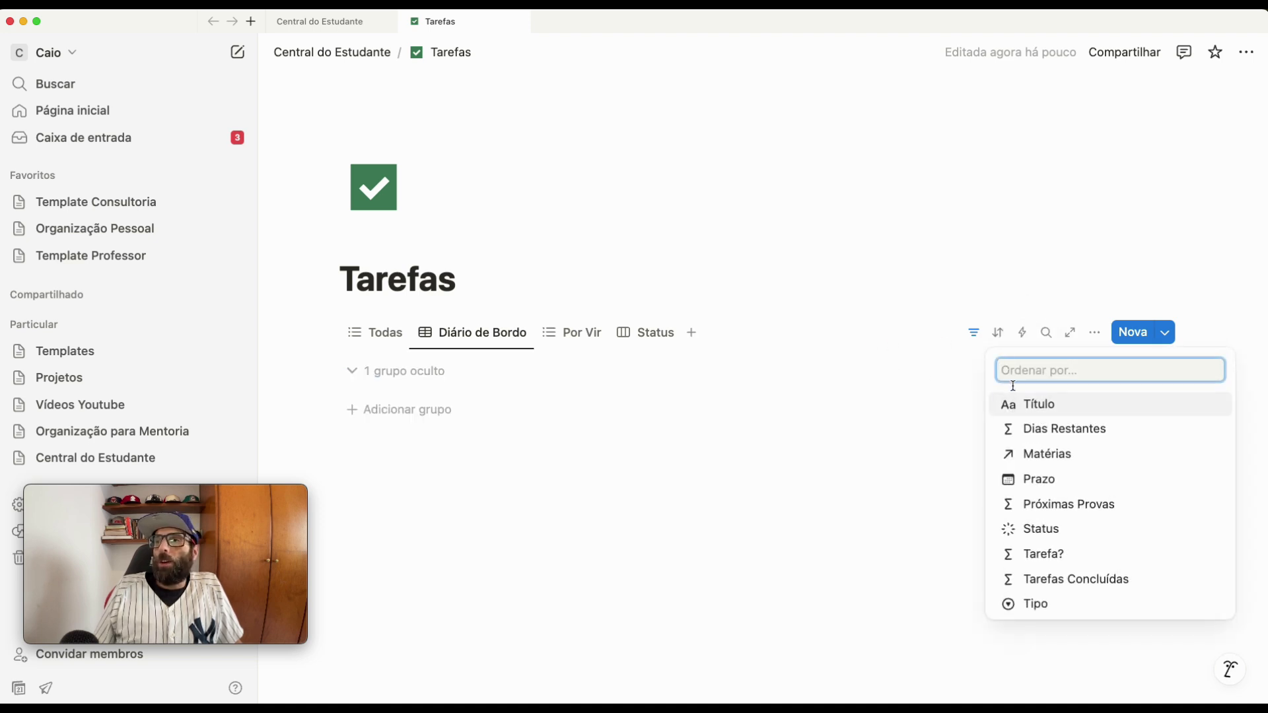
left_click(1030, 478)
left_click(470, 406)
left_click(509, 456)
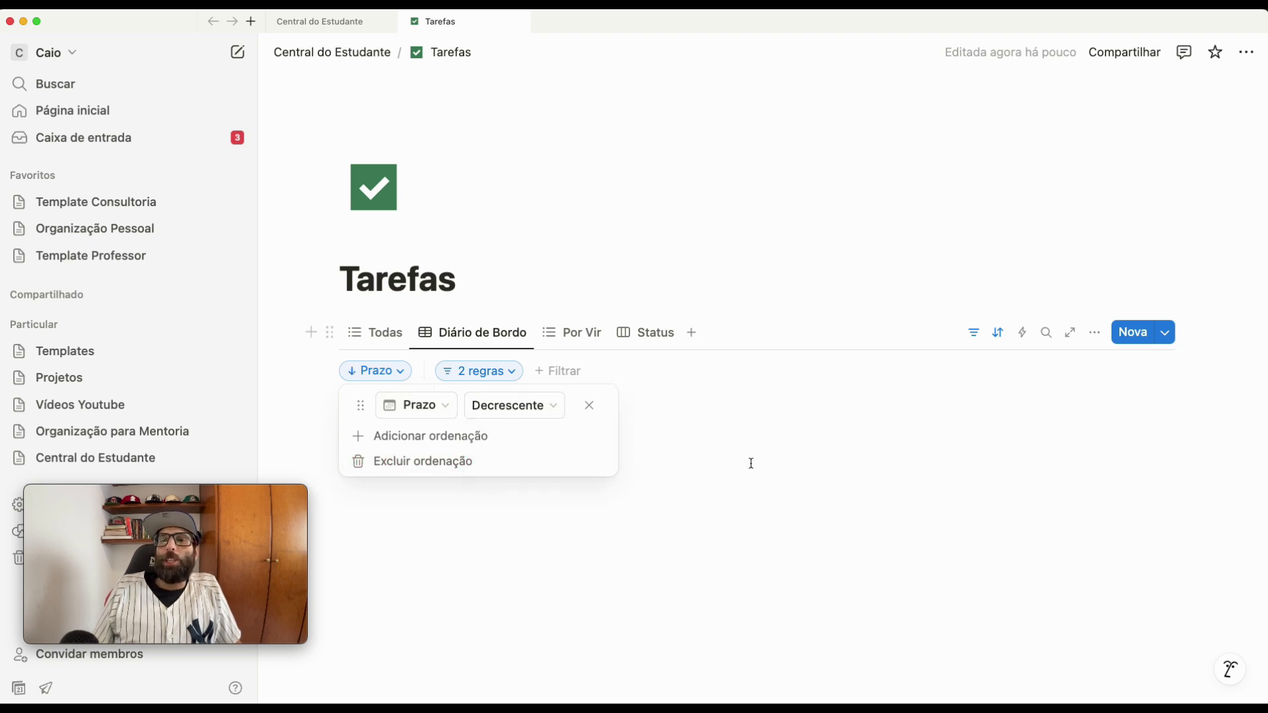
left_click(772, 474)
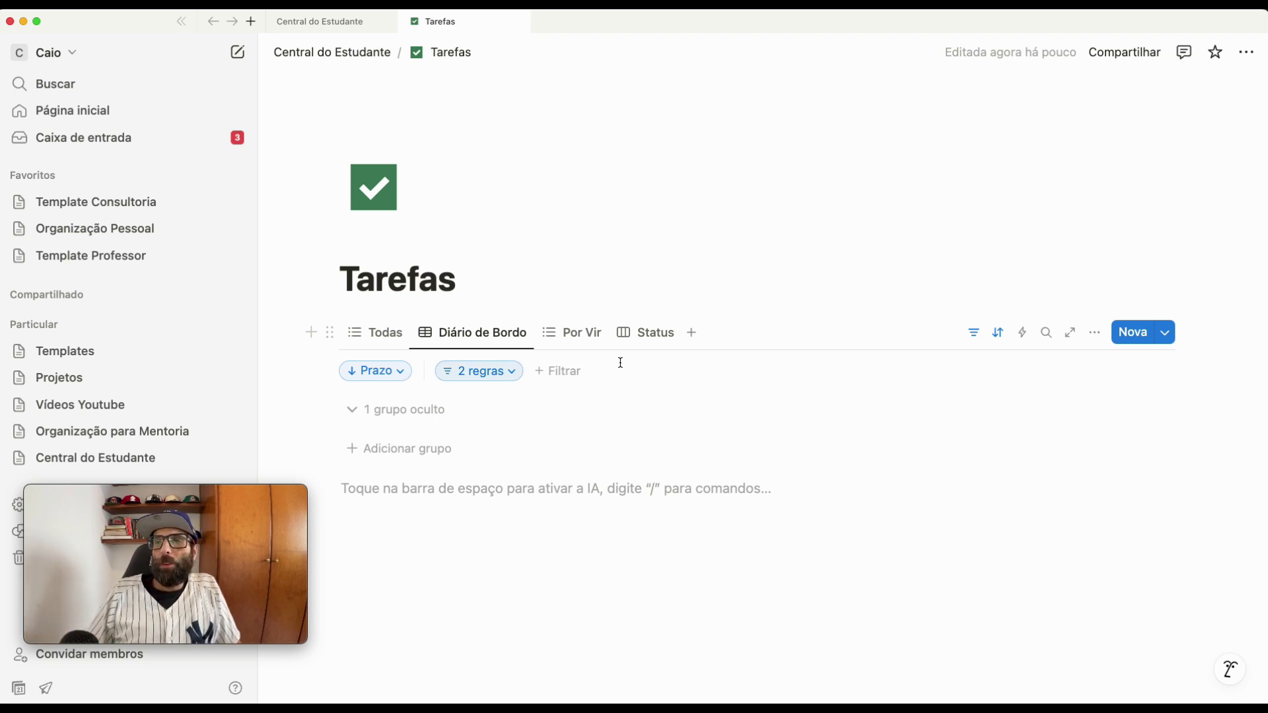
left_click(975, 333)
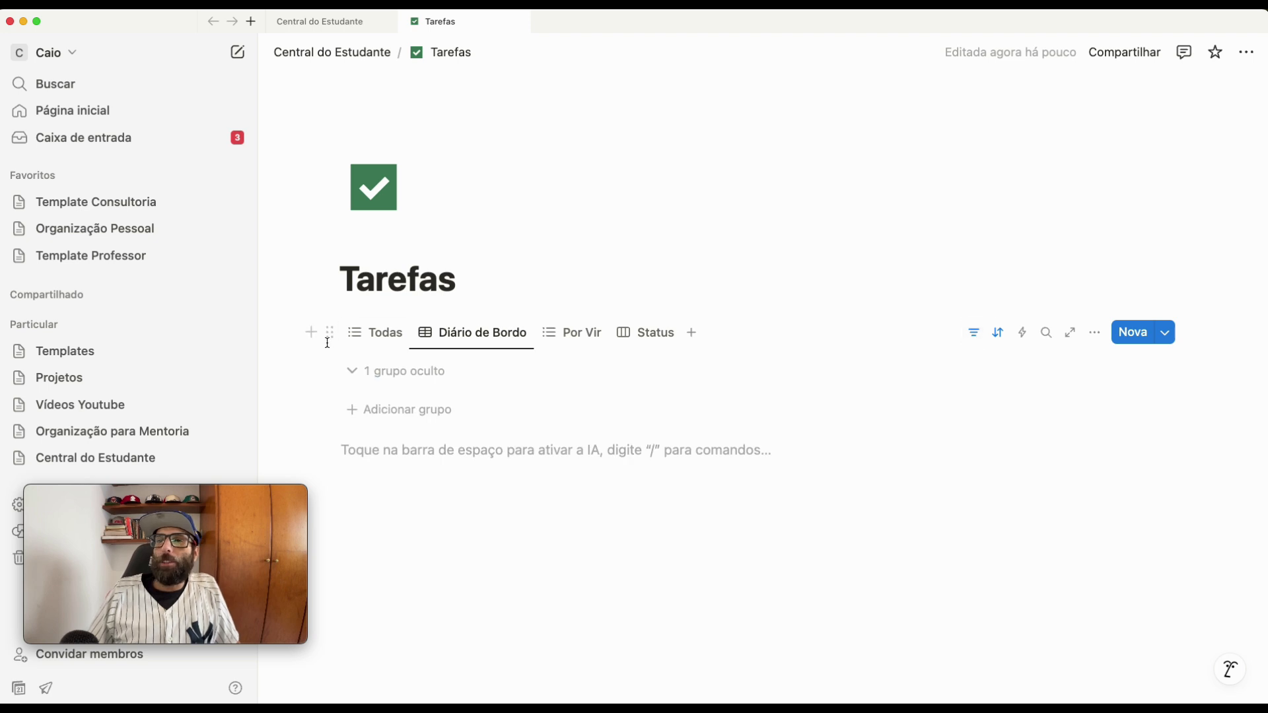
Filter the Todas view so that only entries whose Tipo is Tarefa are shown
left_click(376, 333)
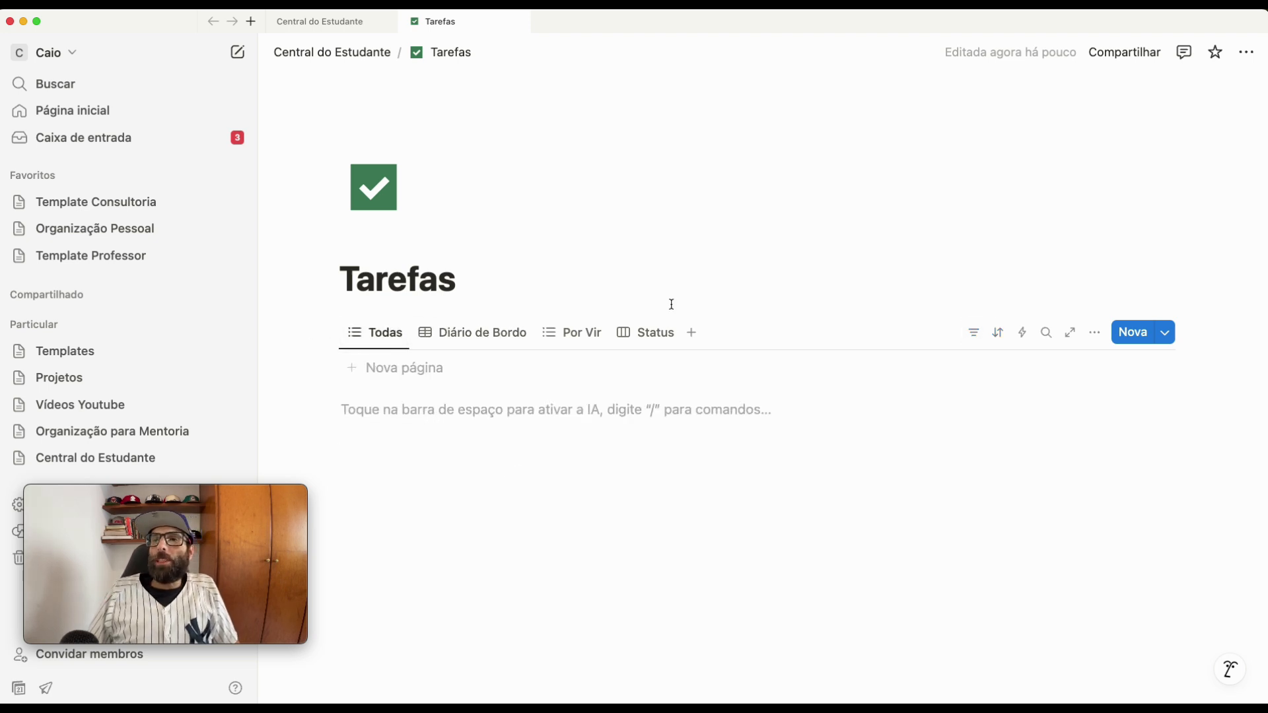
left_click(974, 335)
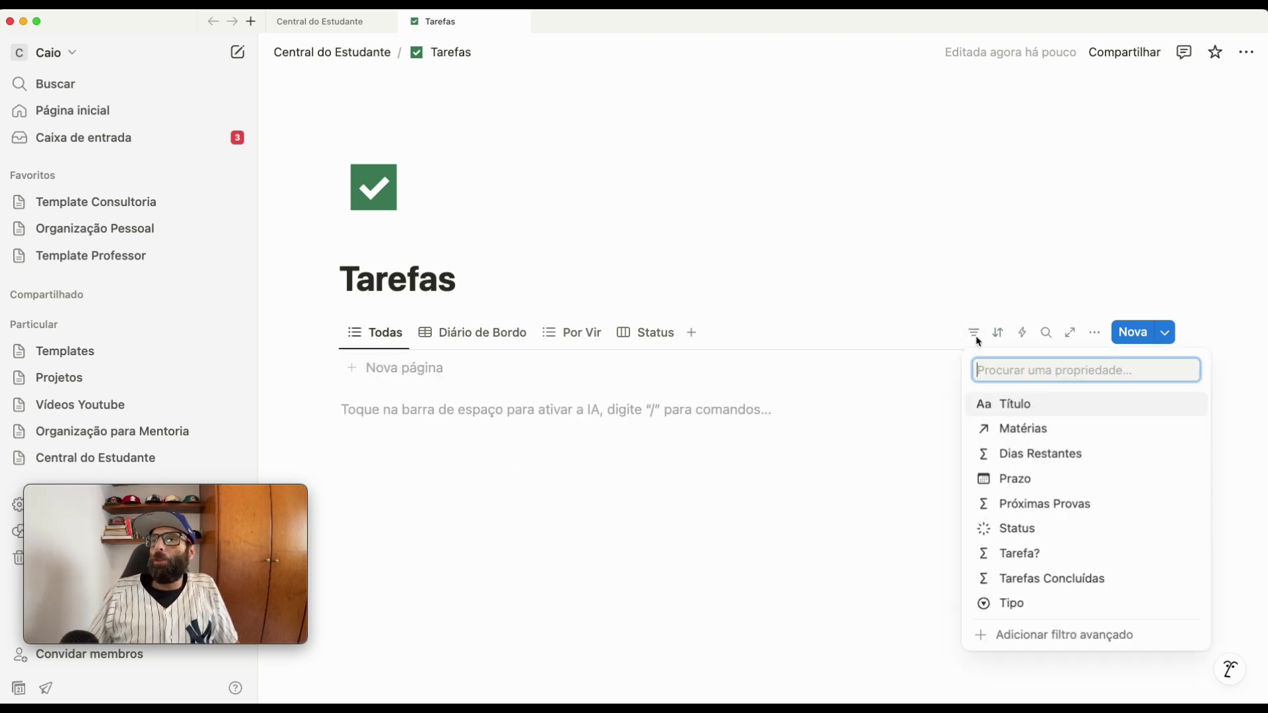
left_click(1015, 604)
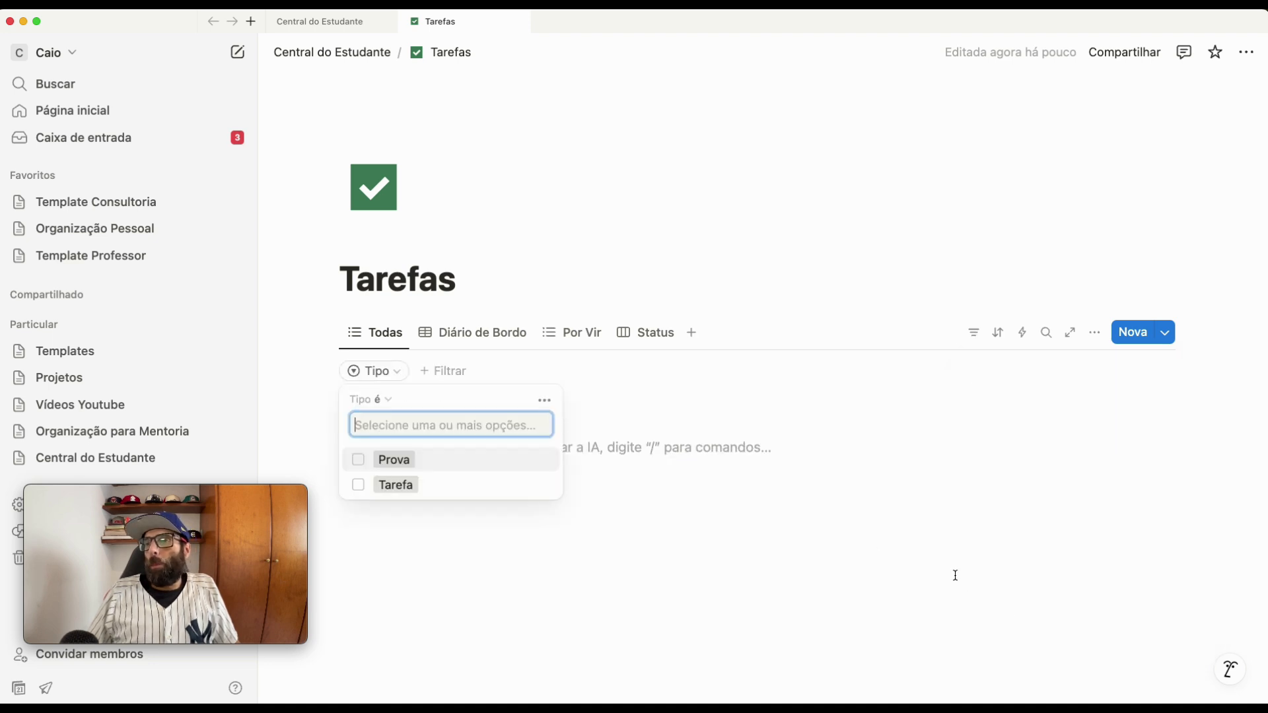
left_click(359, 486)
left_click(446, 564)
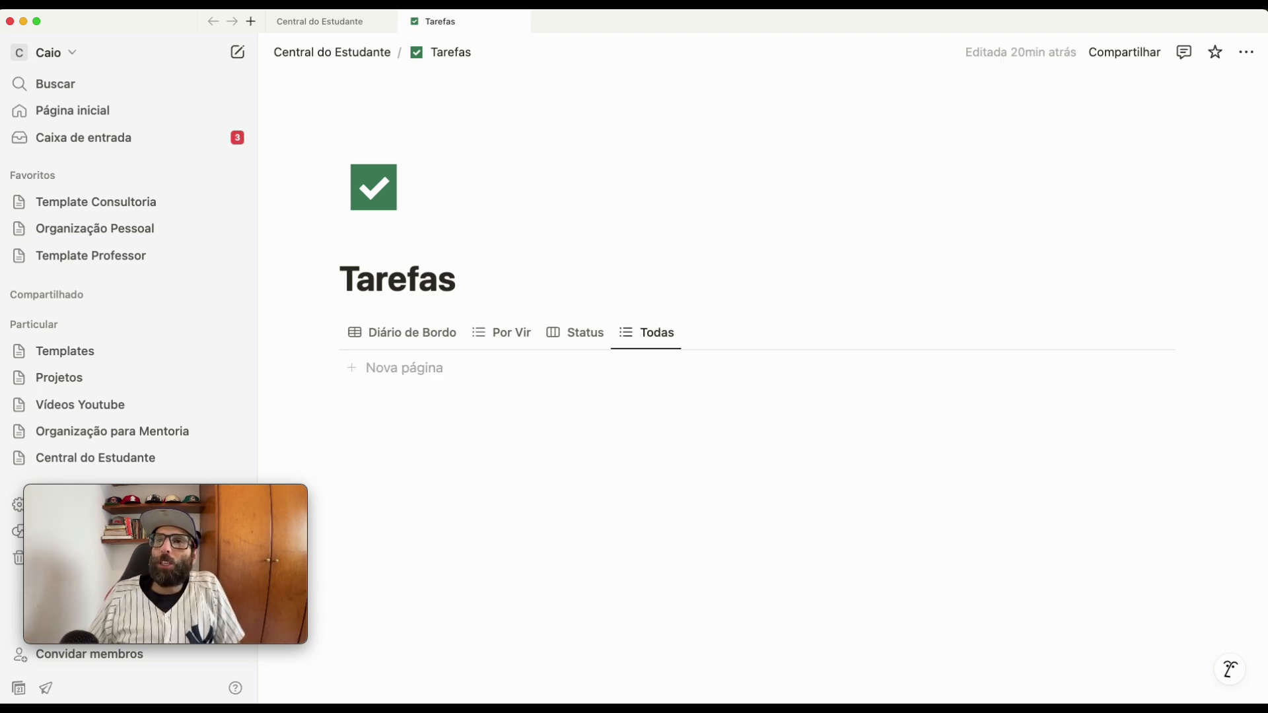
Close the Tarefas page and open the Provas page from Central do Estudante in a new tab
left_click(520, 23)
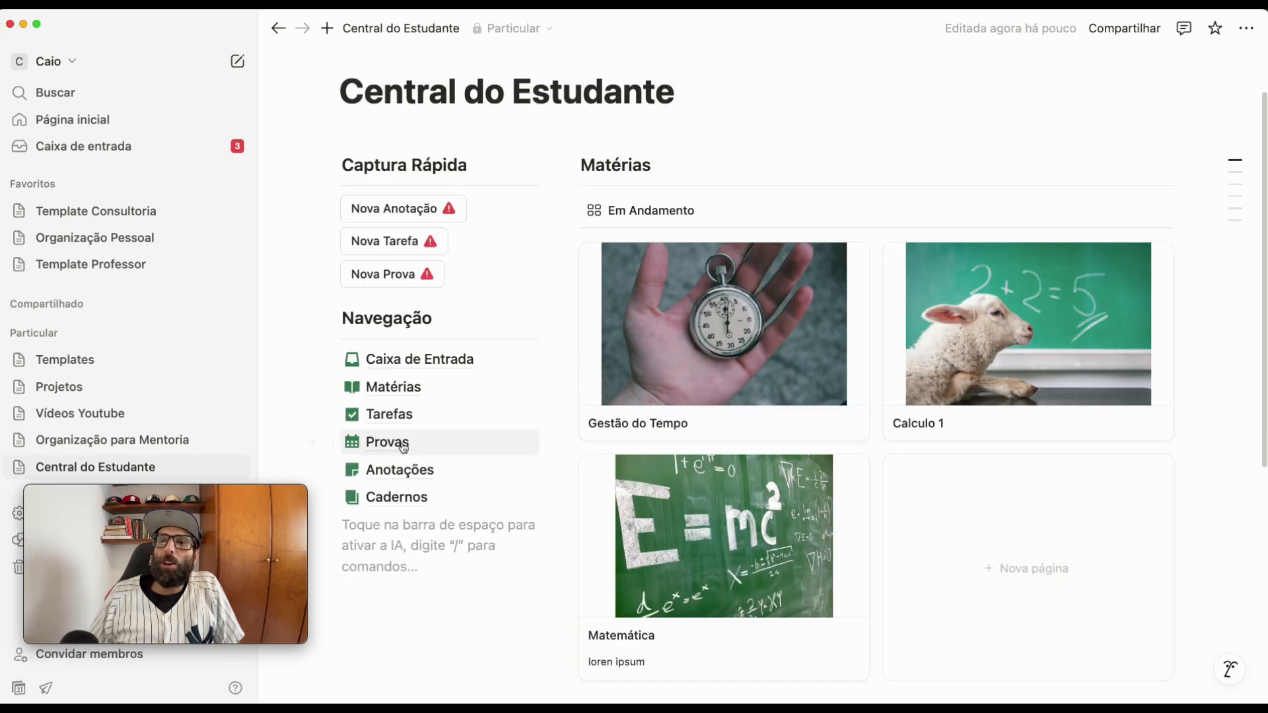
mouse_move(487, 469)
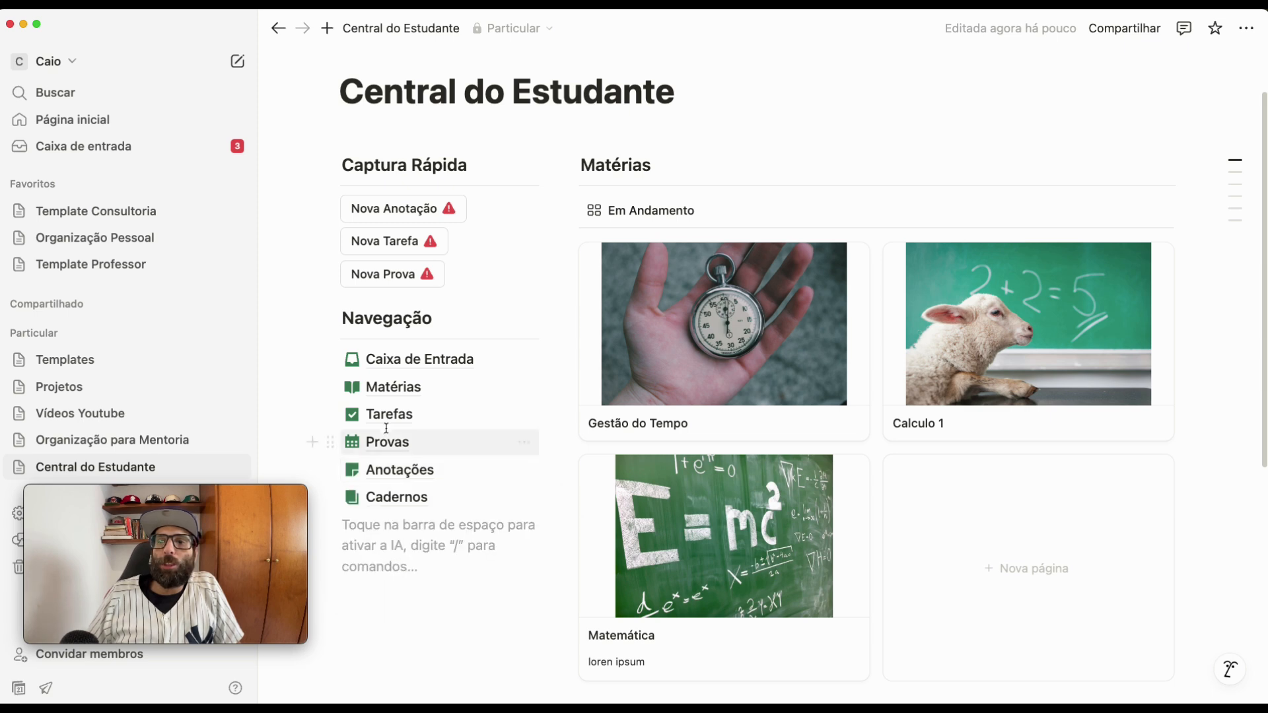
left_click(388, 449, "super")
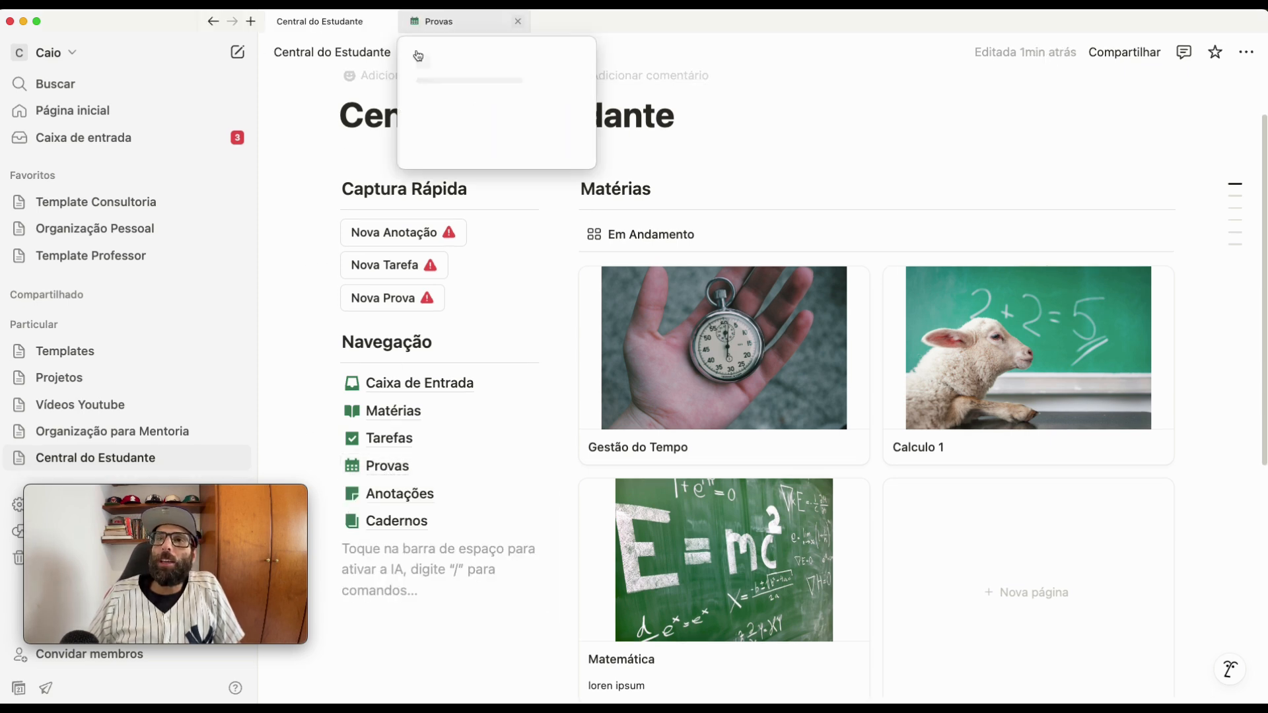
left_click(444, 23)
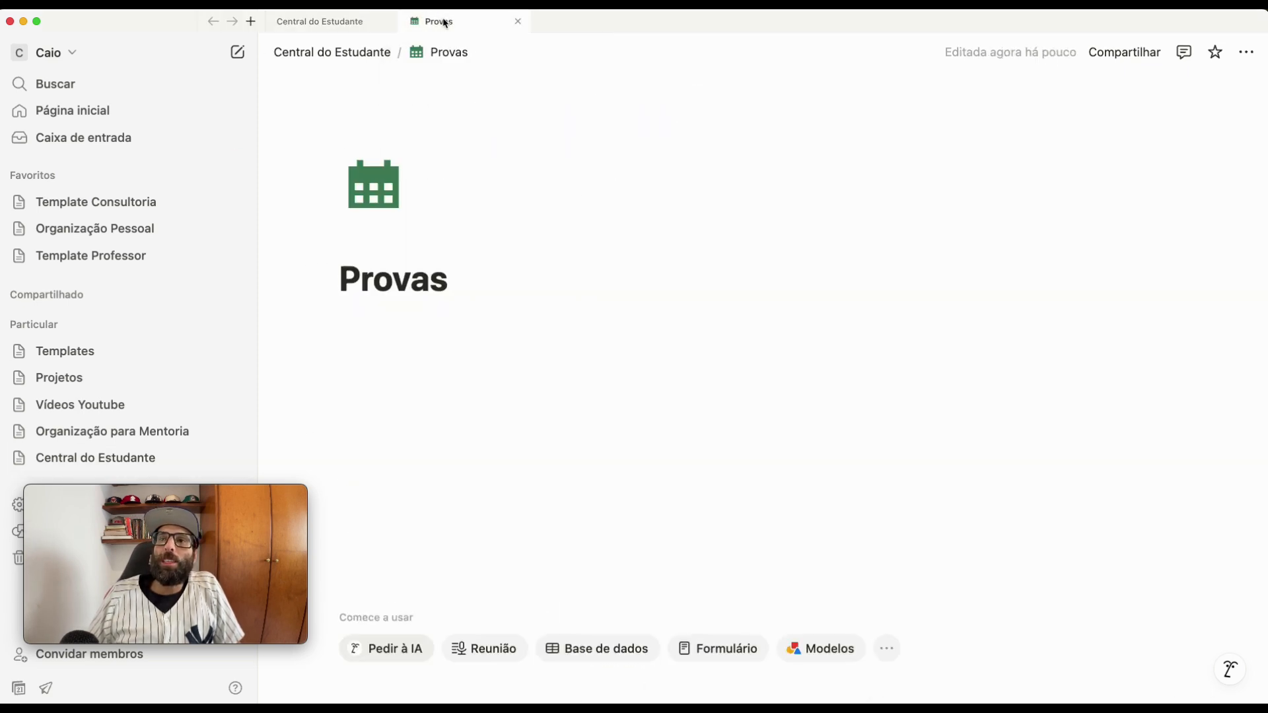
Insert a list view on the Provas page linked to the tarefas_provas_centraldoestudante database, based on its existing Todas view
left_click(479, 343)
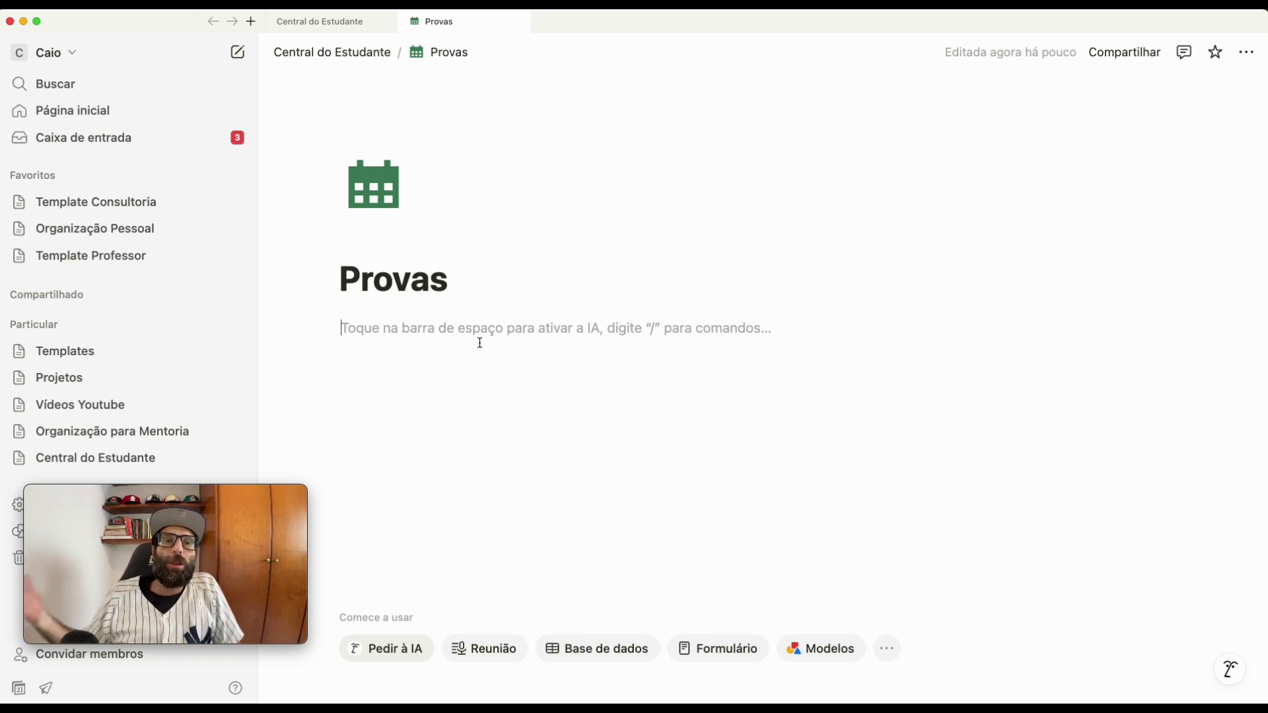
type("/")
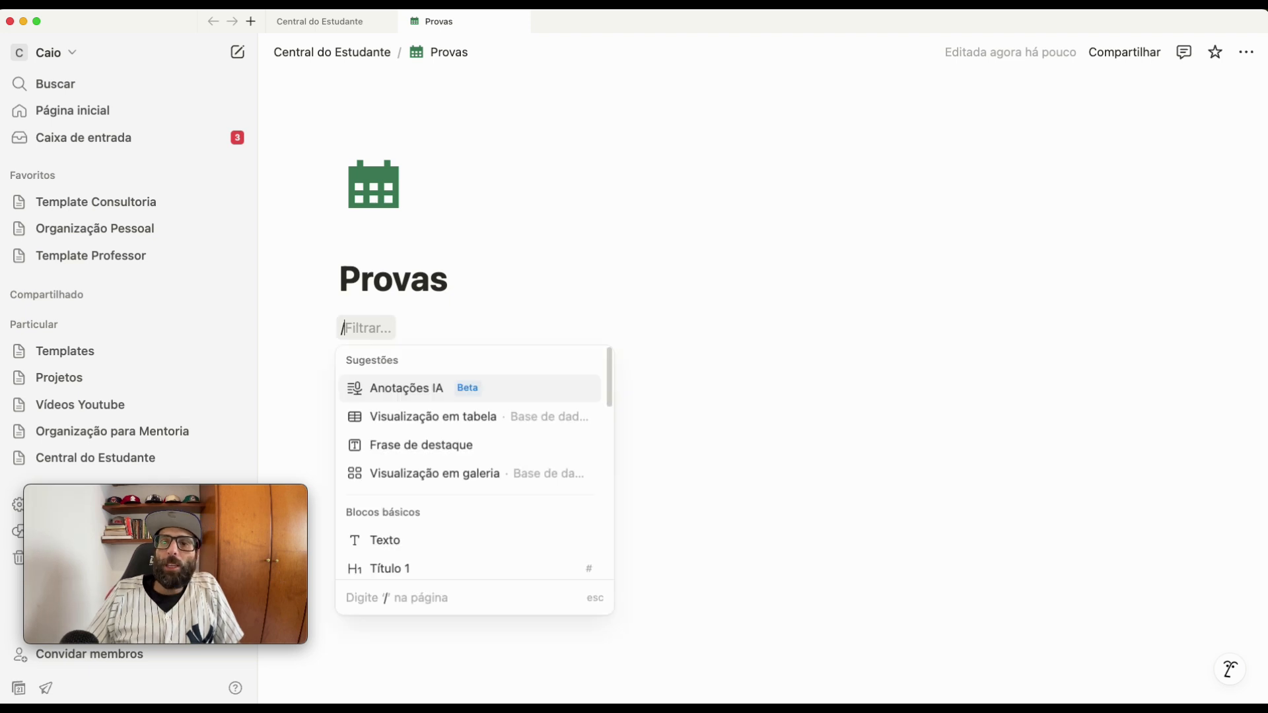
type("visu")
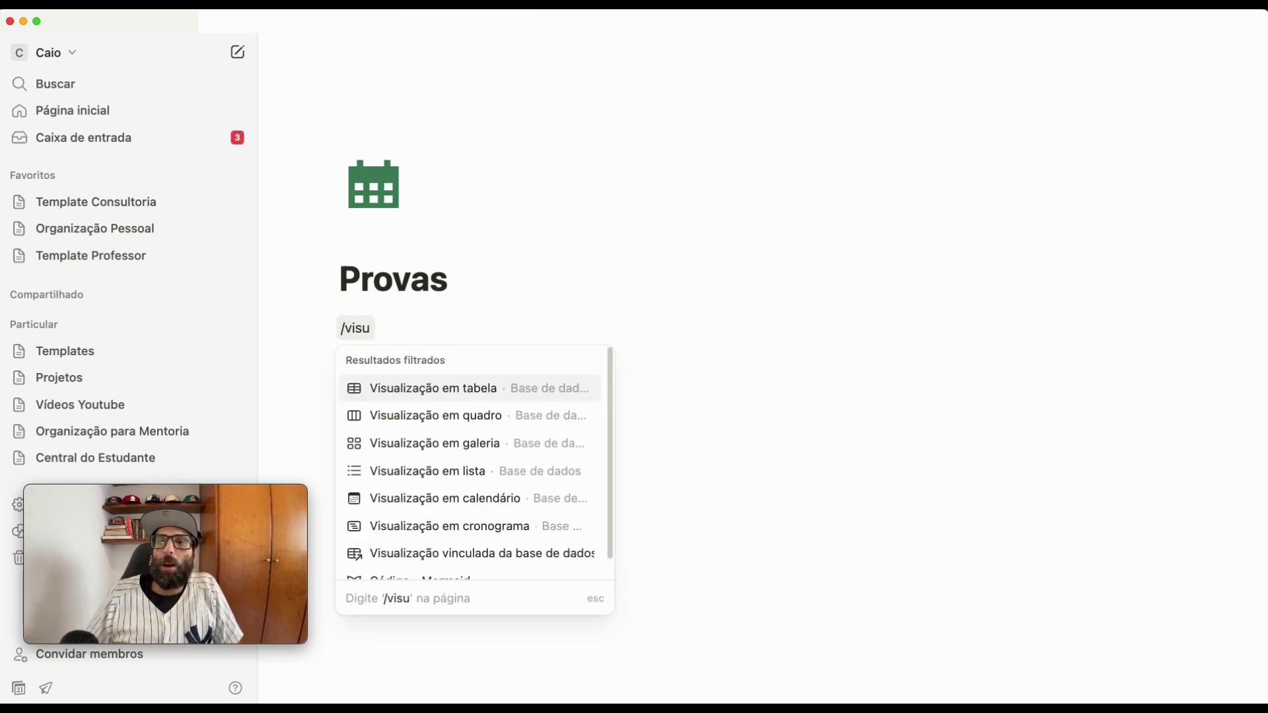
left_click(483, 472)
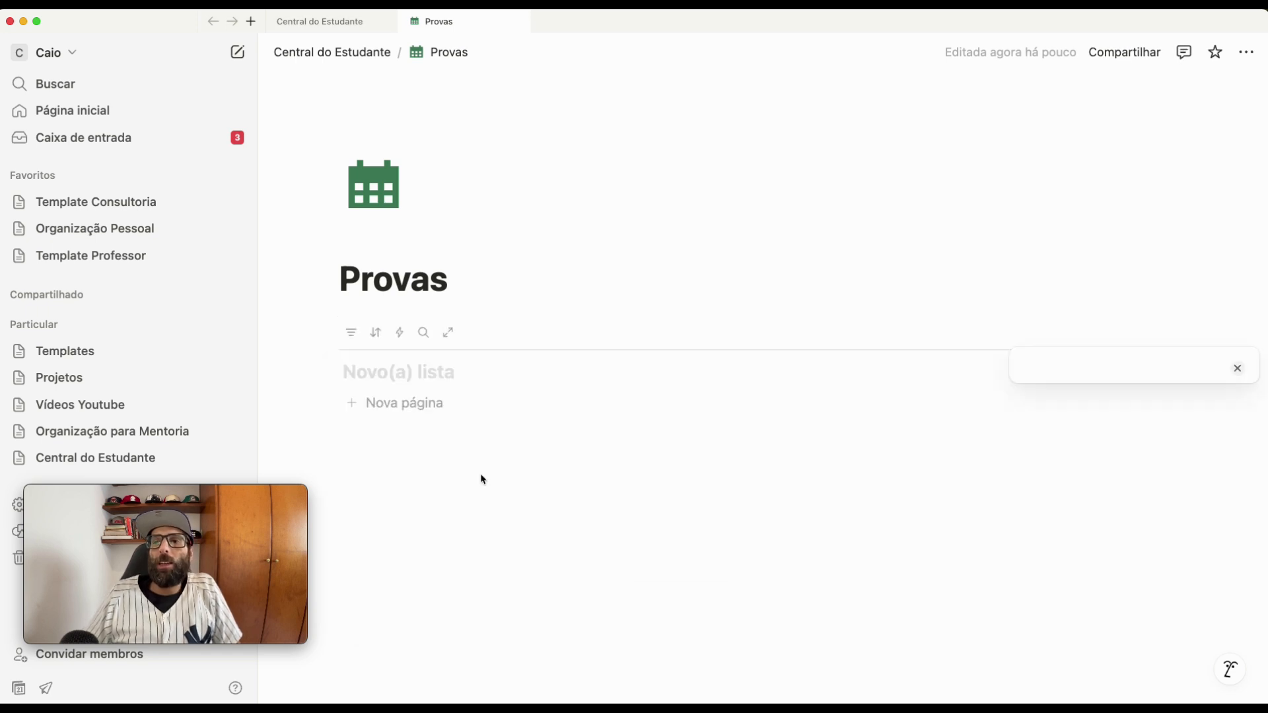
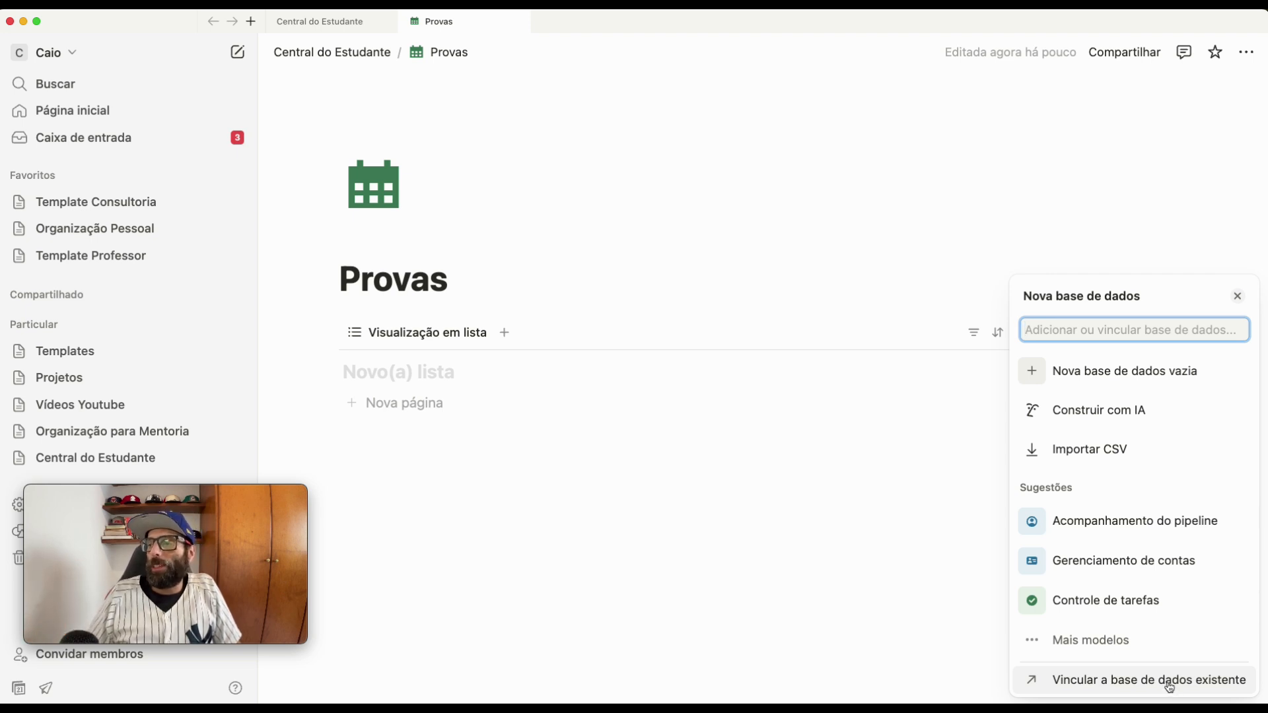
left_click(1170, 687)
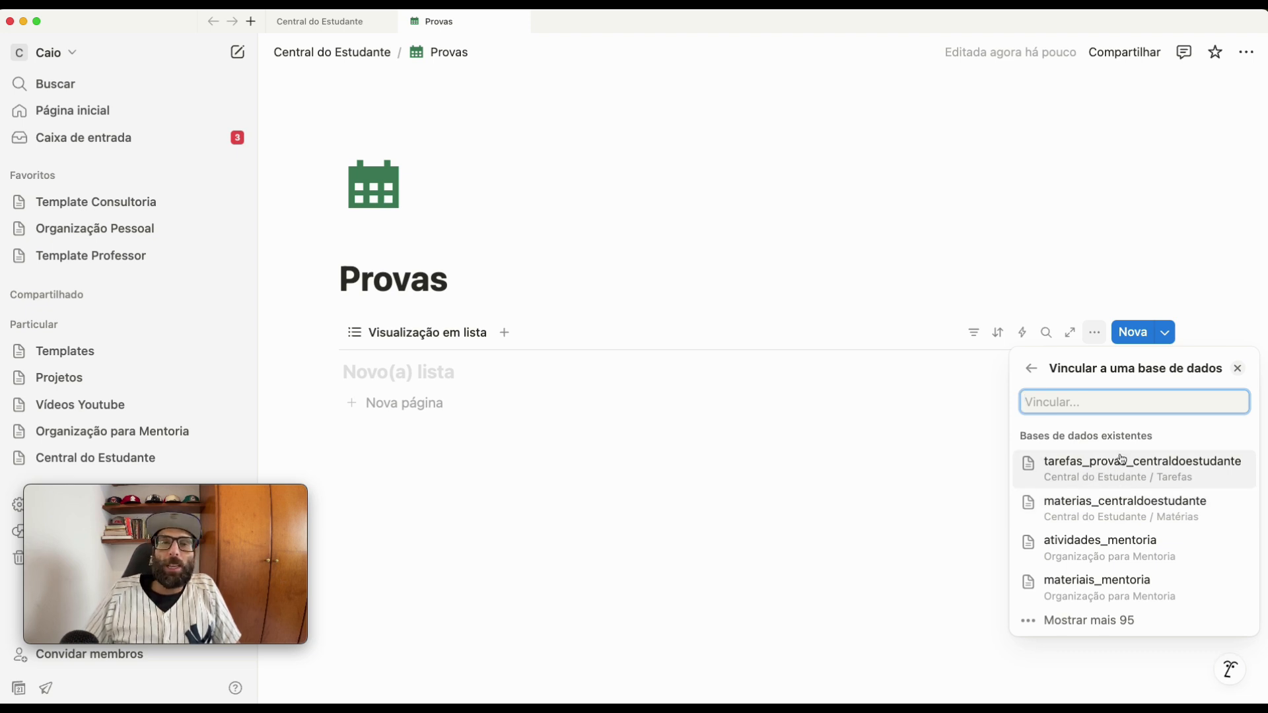
left_click(1125, 472)
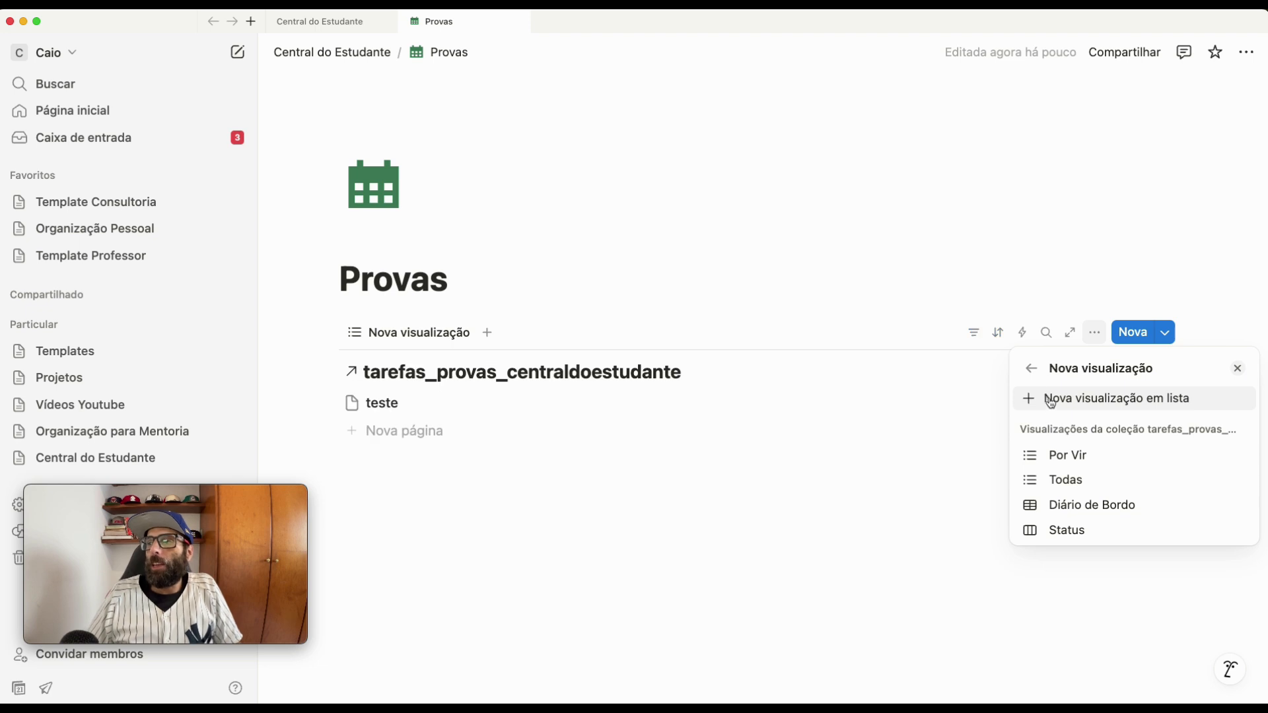
left_click(1063, 482)
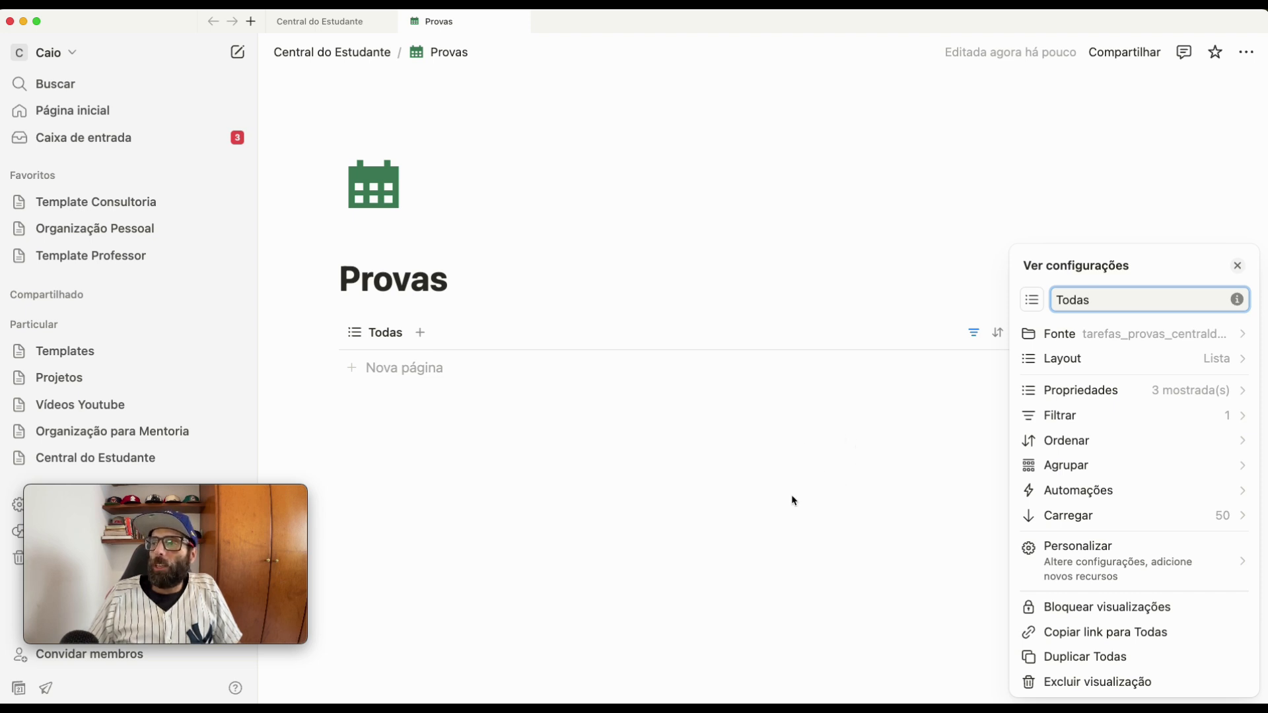
Change the Tipo filter of the Todas view on the Provas page to include only Prova
left_click(1088, 416)
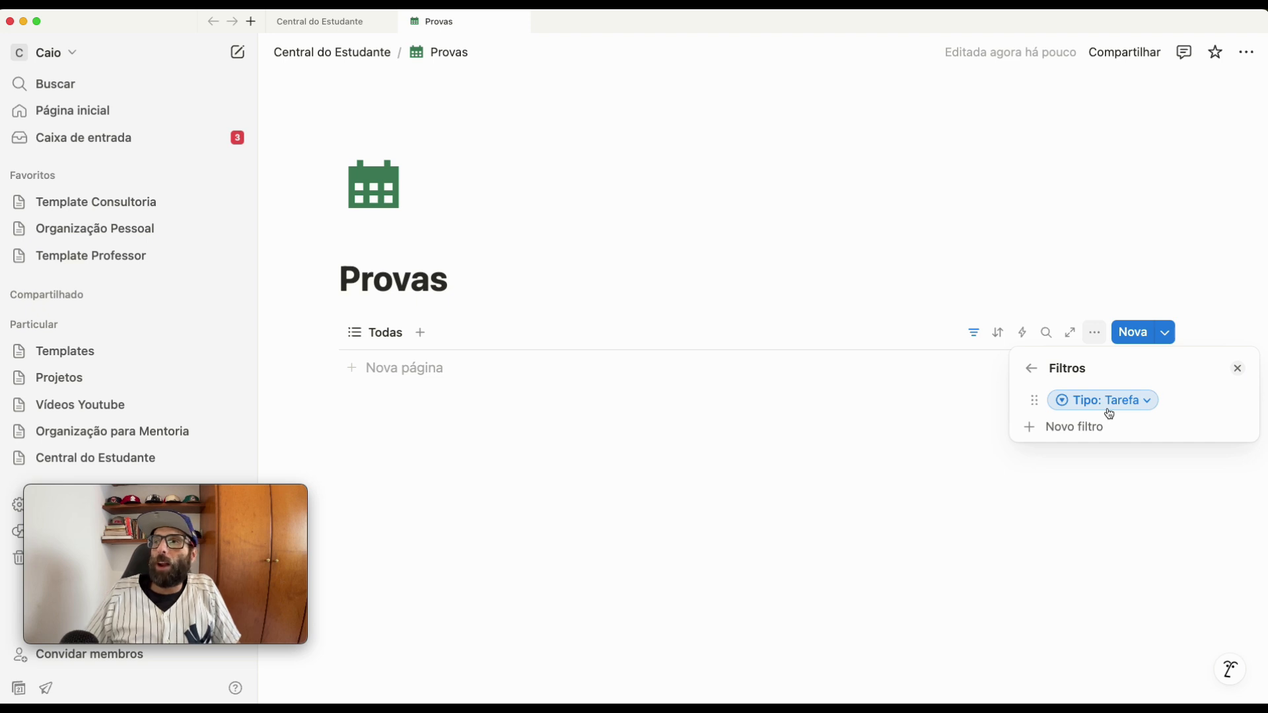
left_click(1110, 414)
left_click(1069, 490)
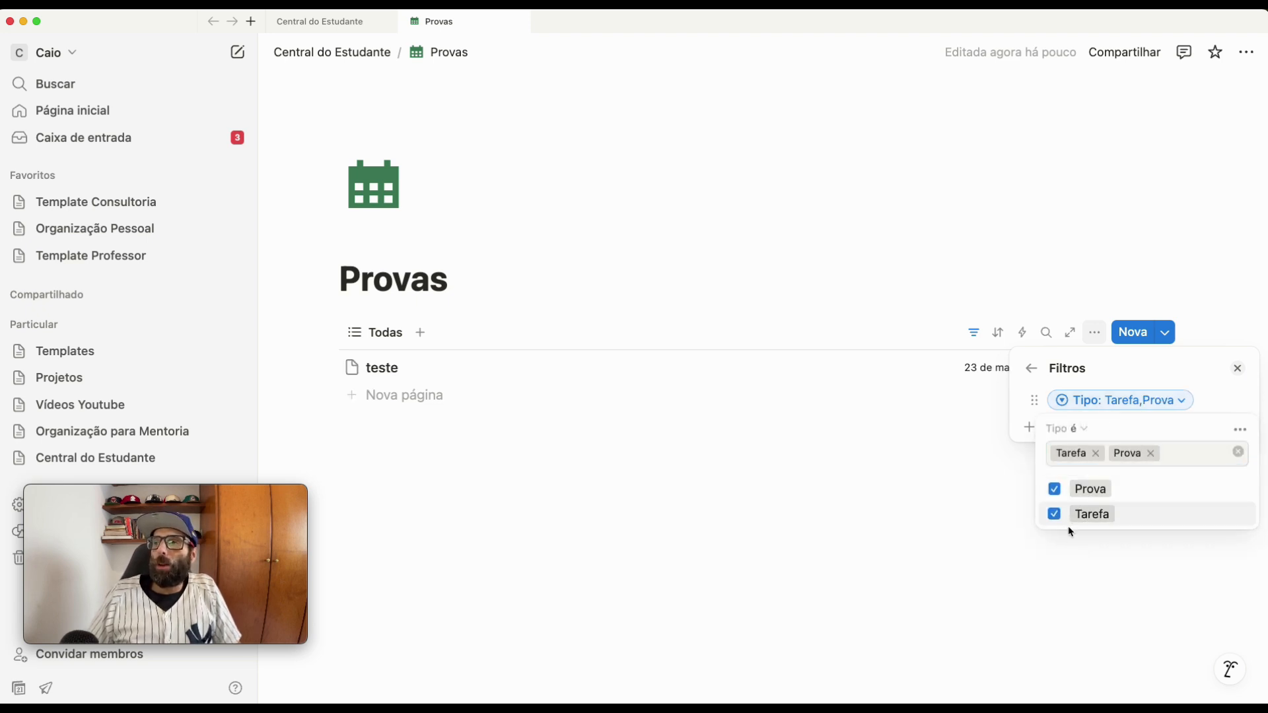
left_click(1054, 516)
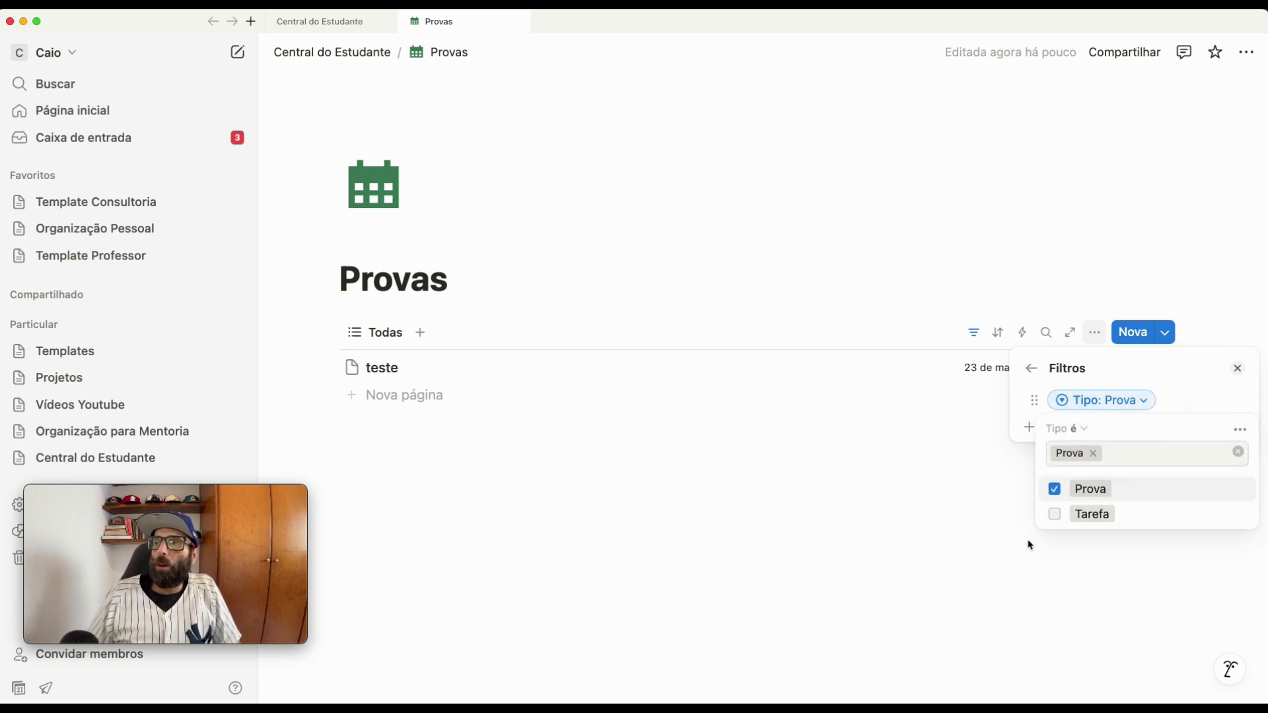
left_click(493, 486)
Add a new calendar view named Calendário to the Provas page, linked to the tarefas_provas_centraldoestudante database
left_click(425, 337)
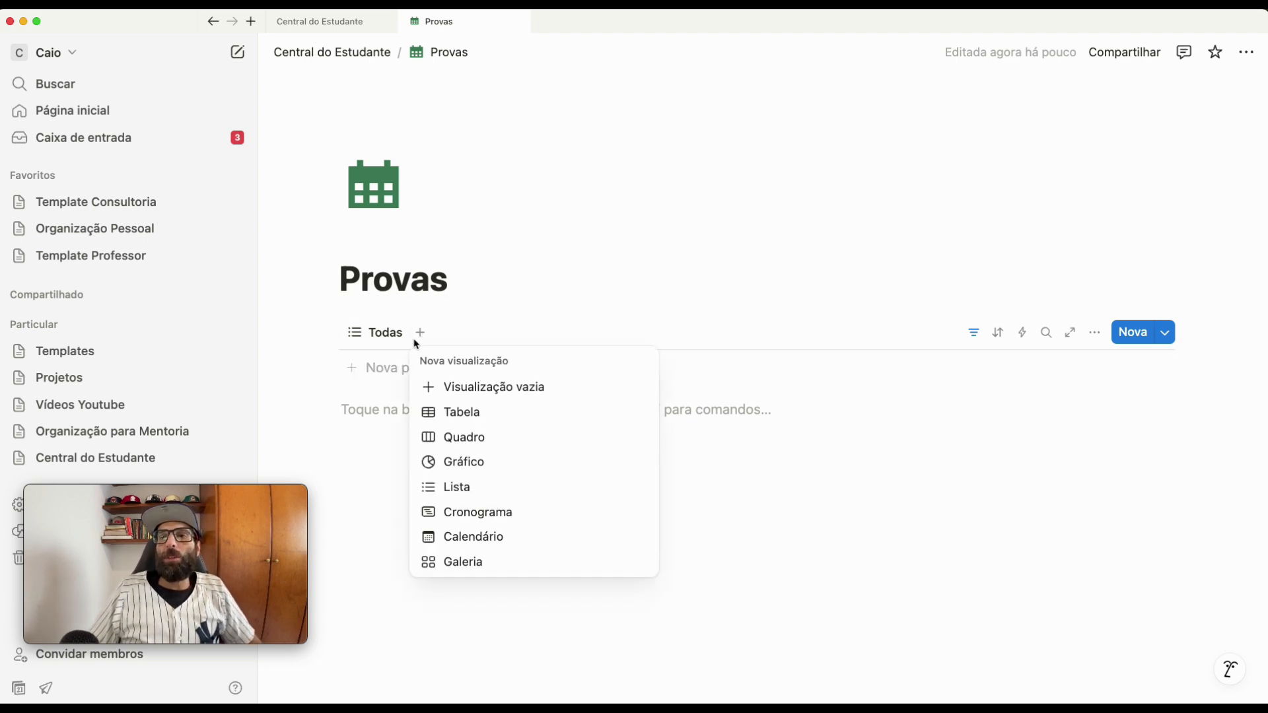
left_click(478, 538)
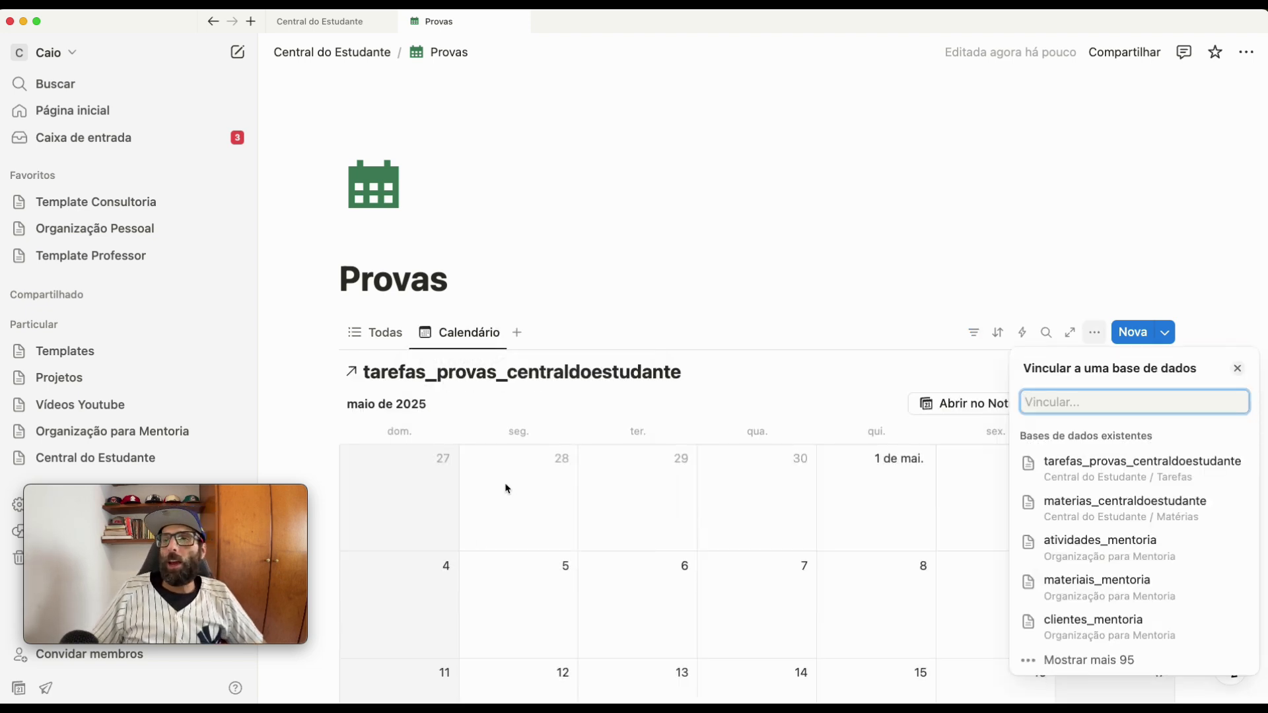
left_click(1086, 477)
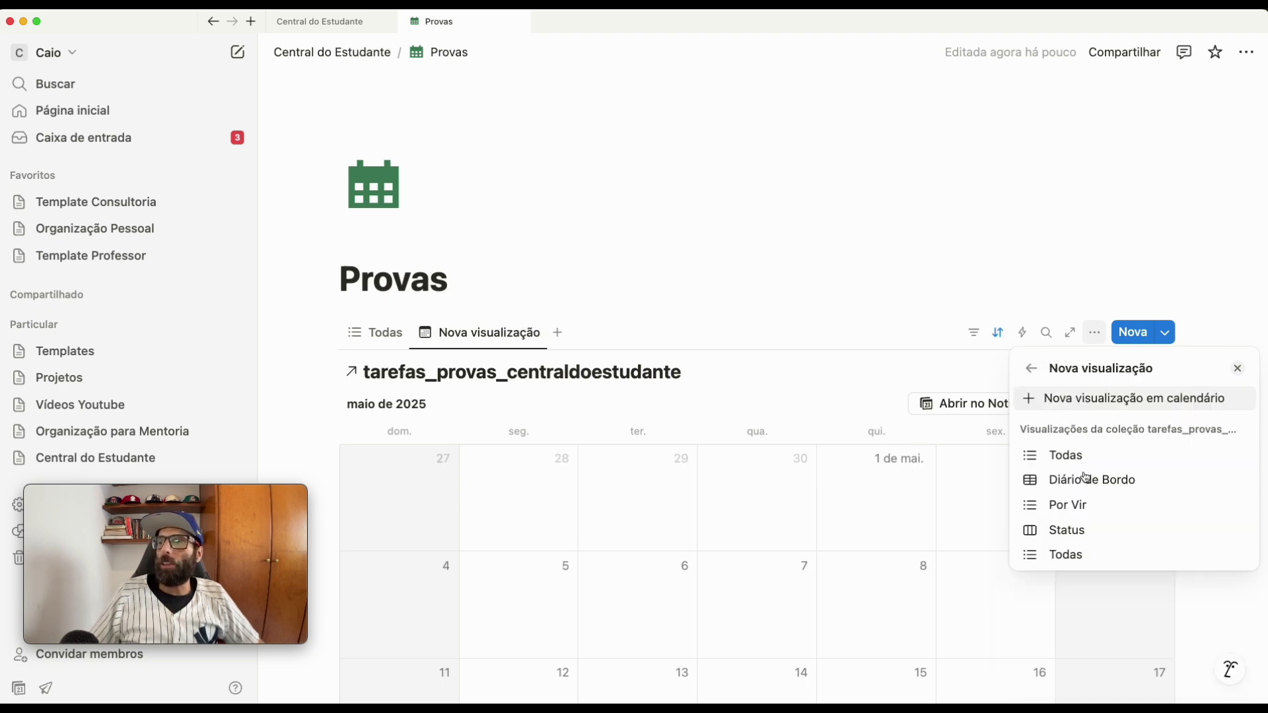
left_click(1059, 399)
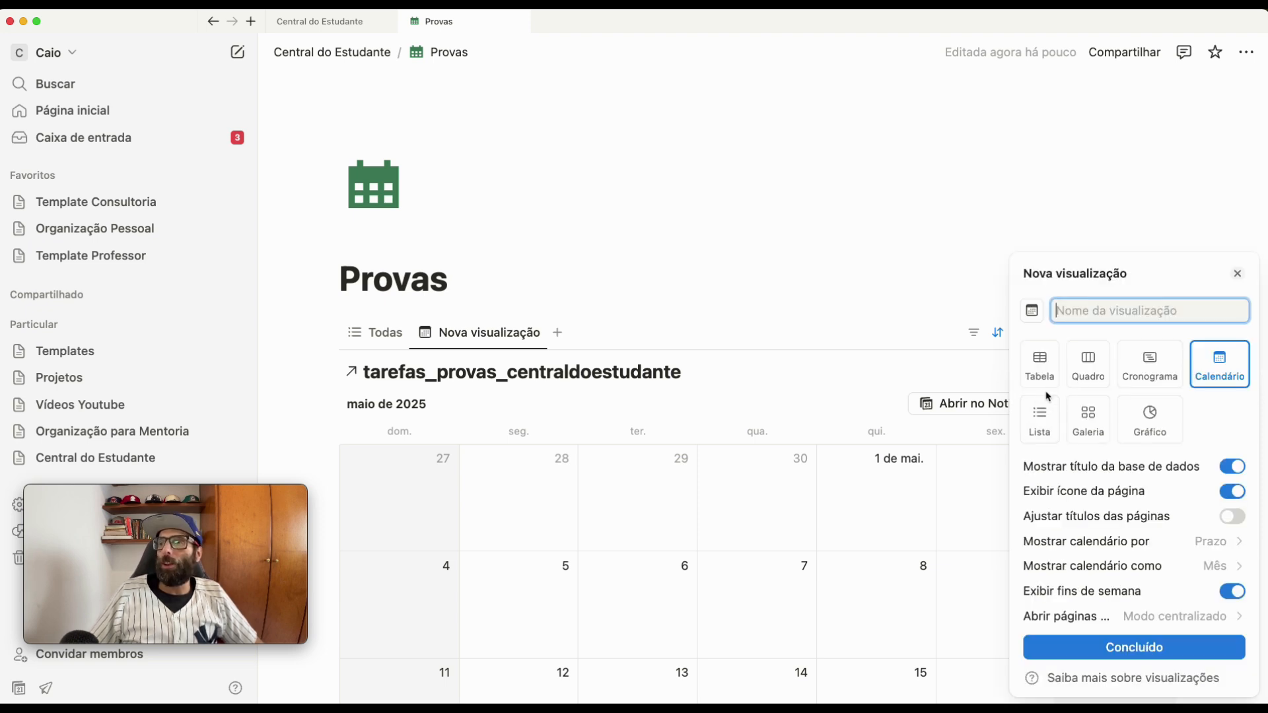
type("Calendário")
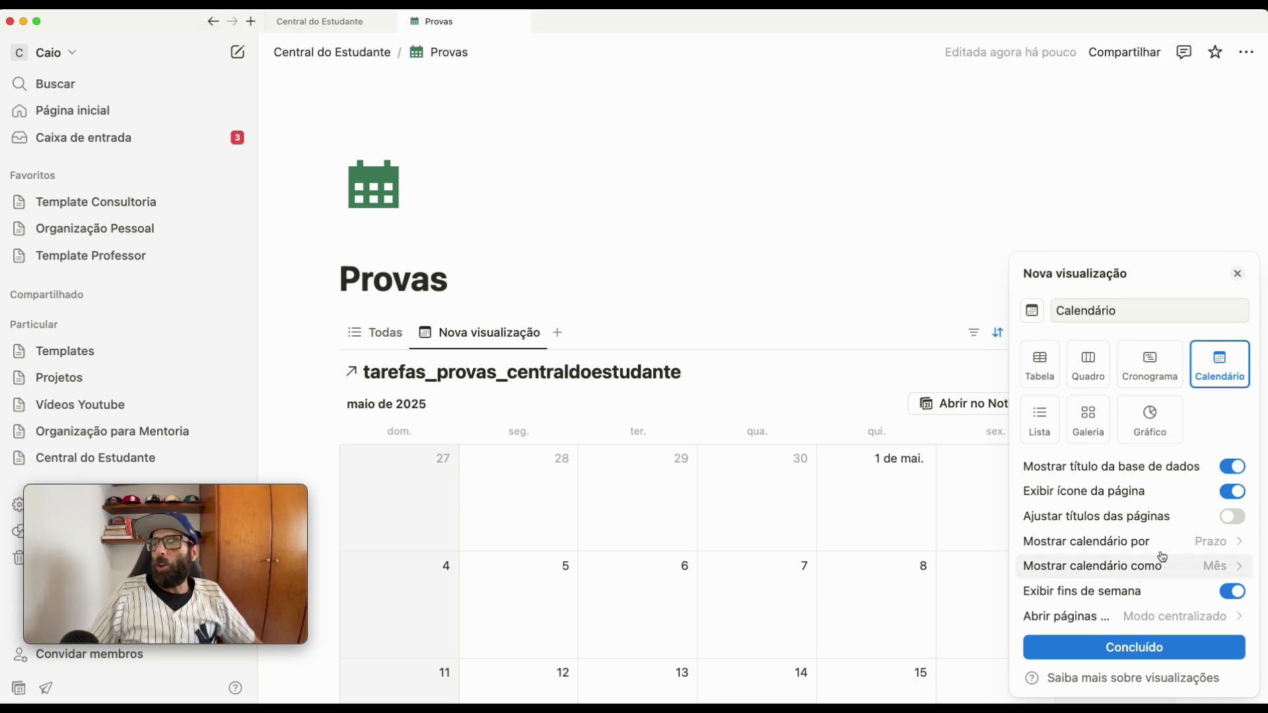
Hide the database title and weekends in the Calendário view, turn on wrapping of page titles, and finish creating the view
left_click(1234, 467)
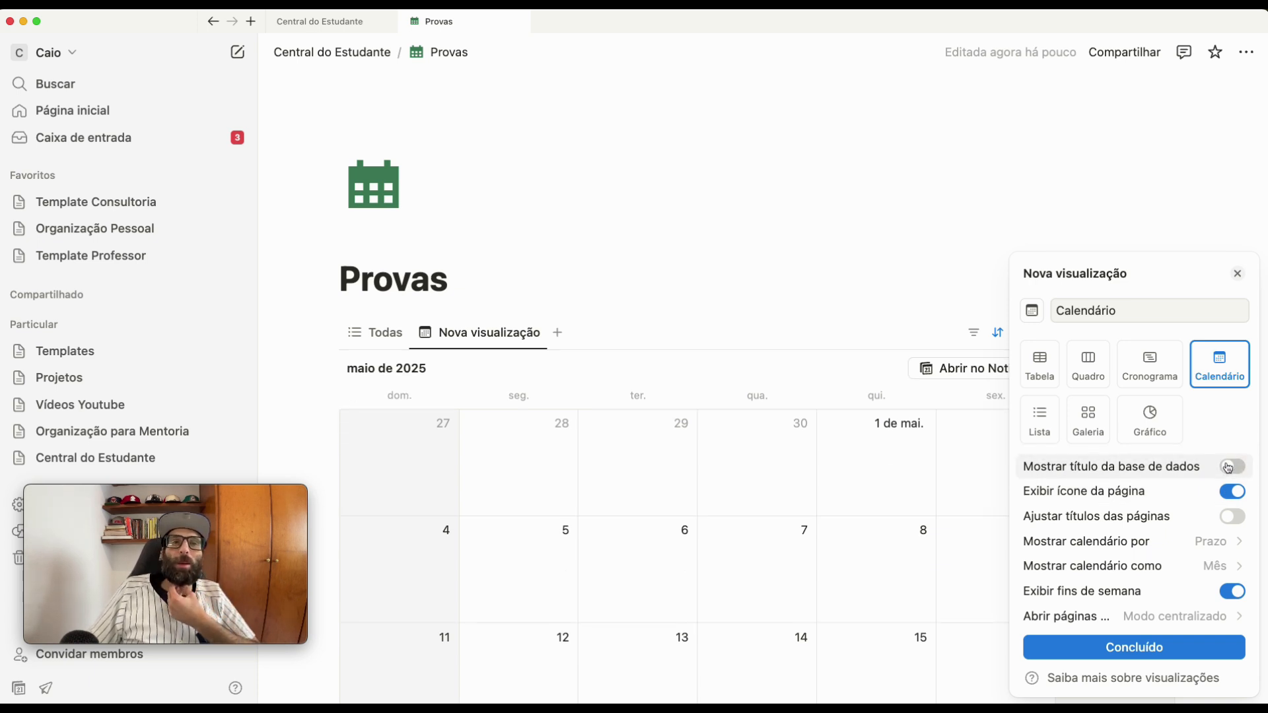
left_click(1224, 521)
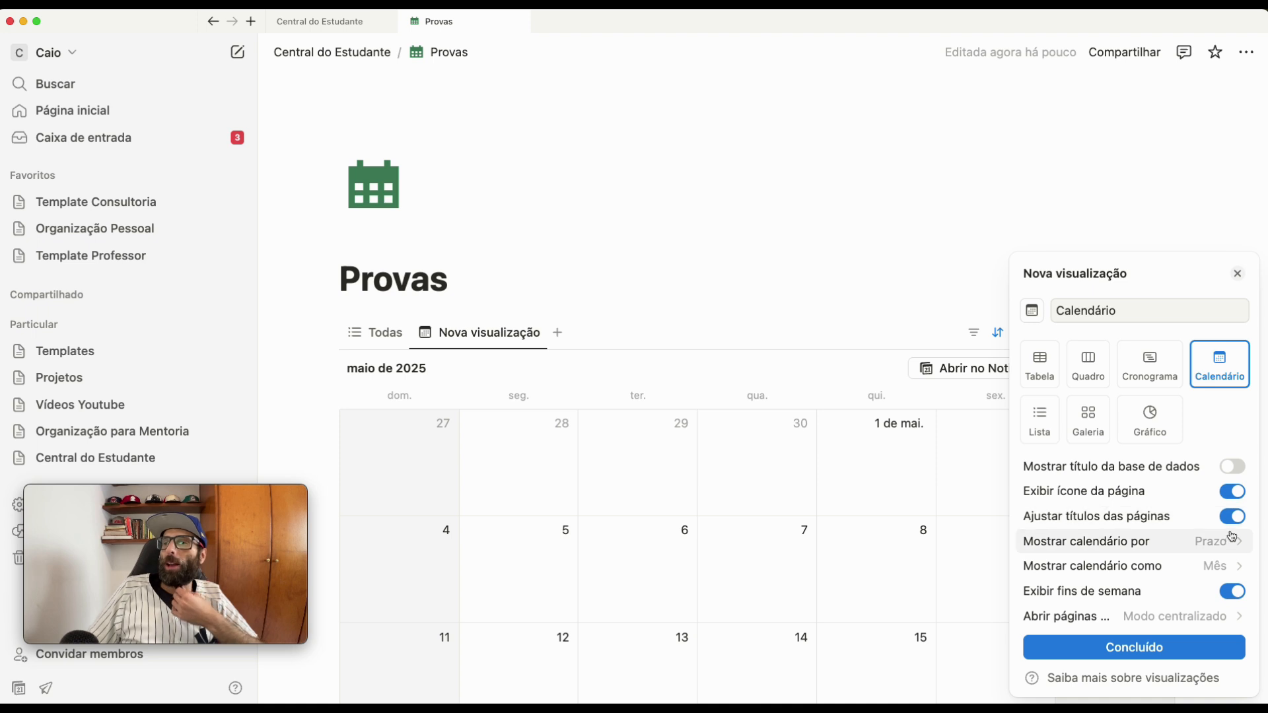
left_click(1233, 594)
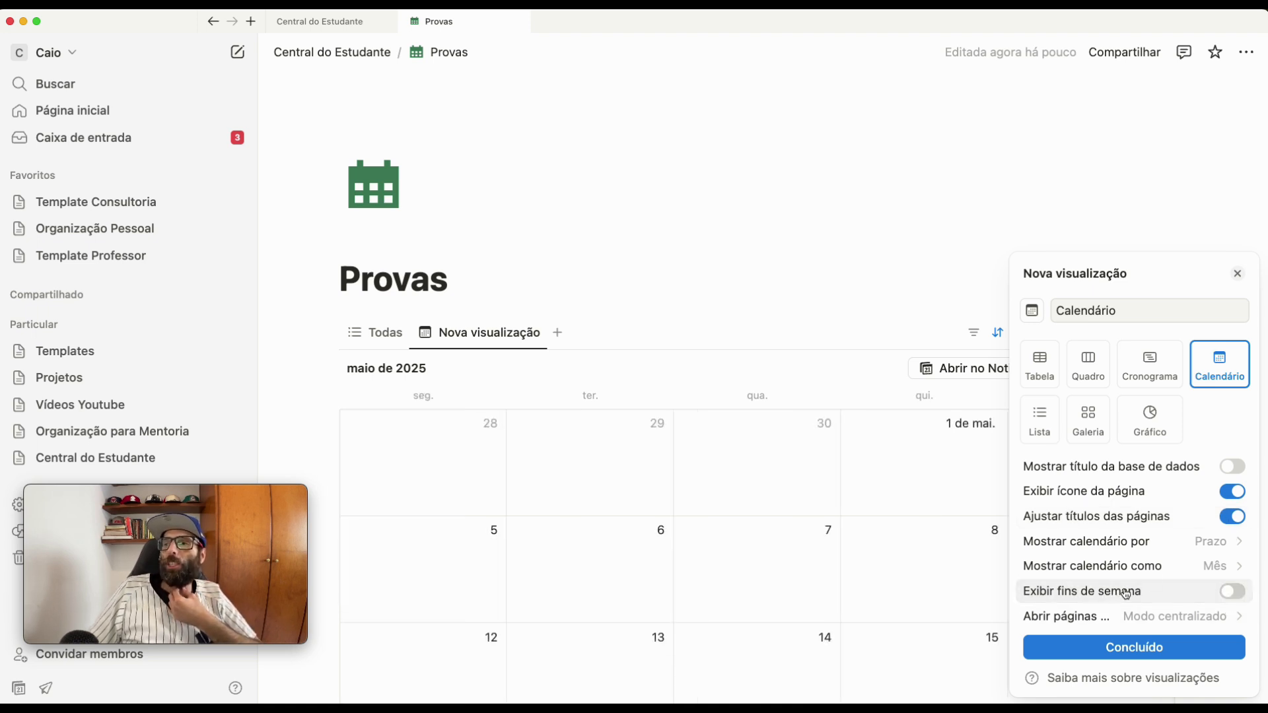
left_click(1136, 649)
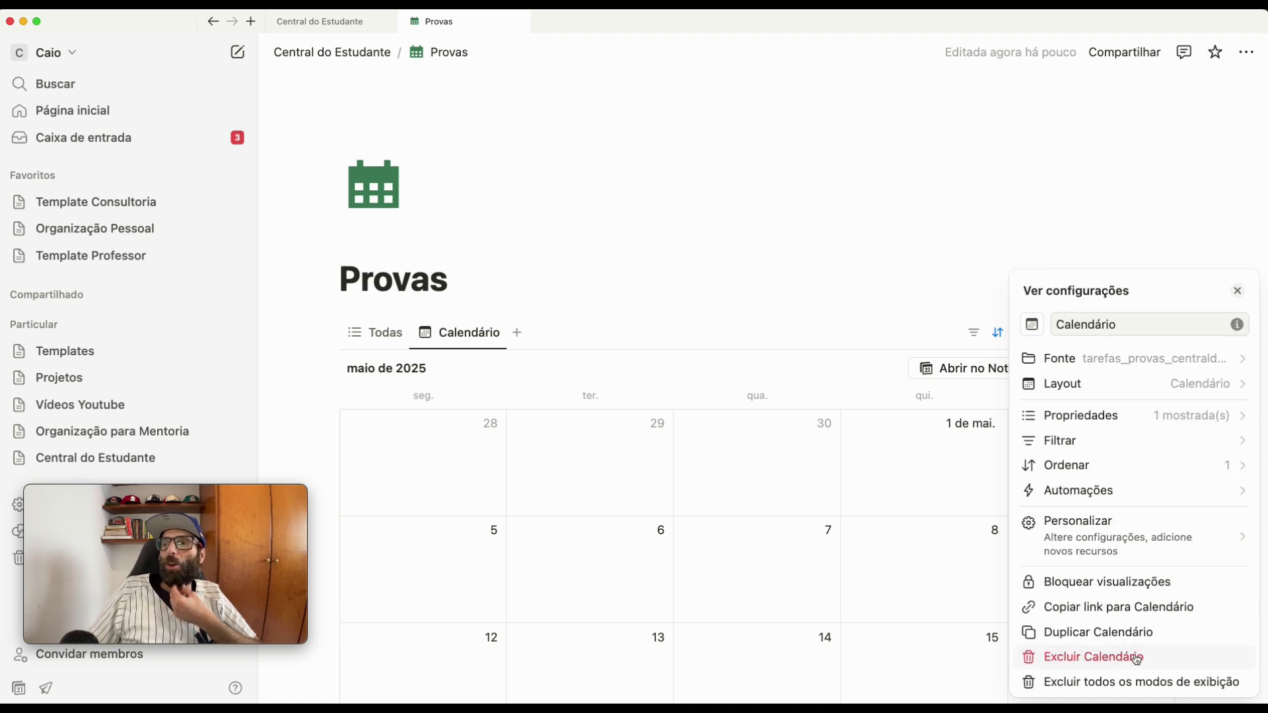
Show the Matérias and Dias Restantes properties in the Calendário view
left_click(1153, 425)
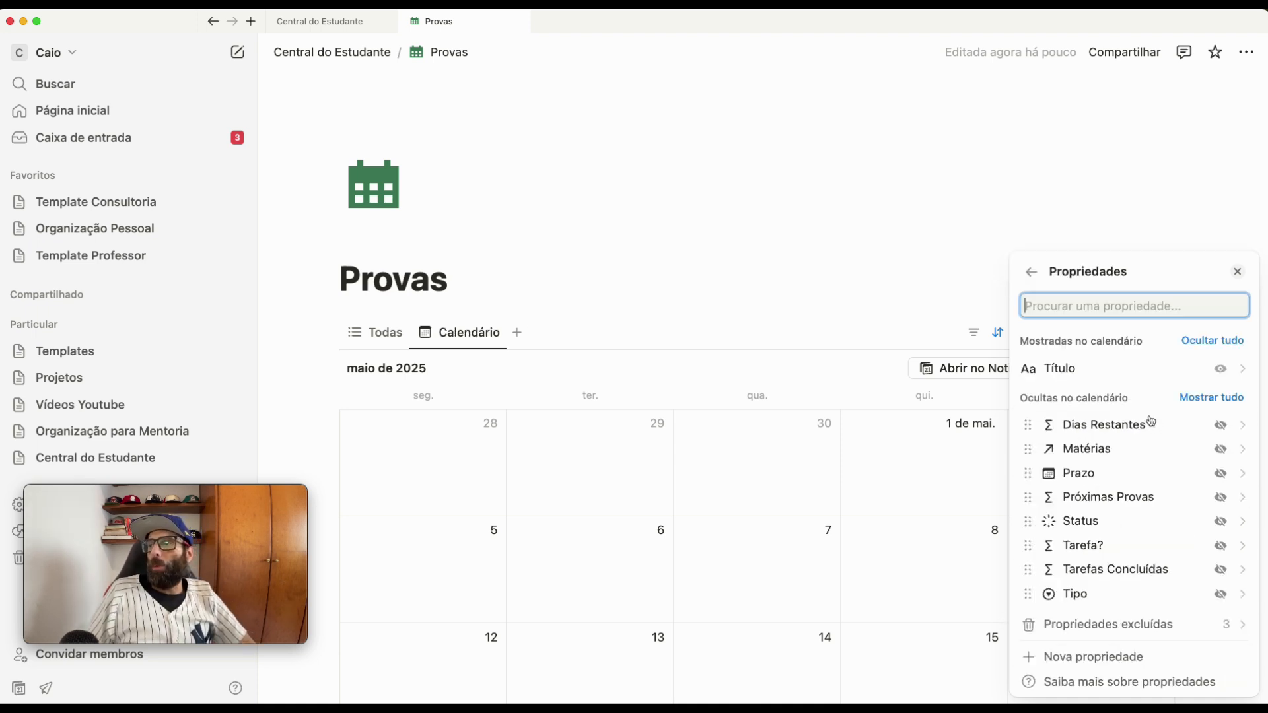
left_click(1219, 454)
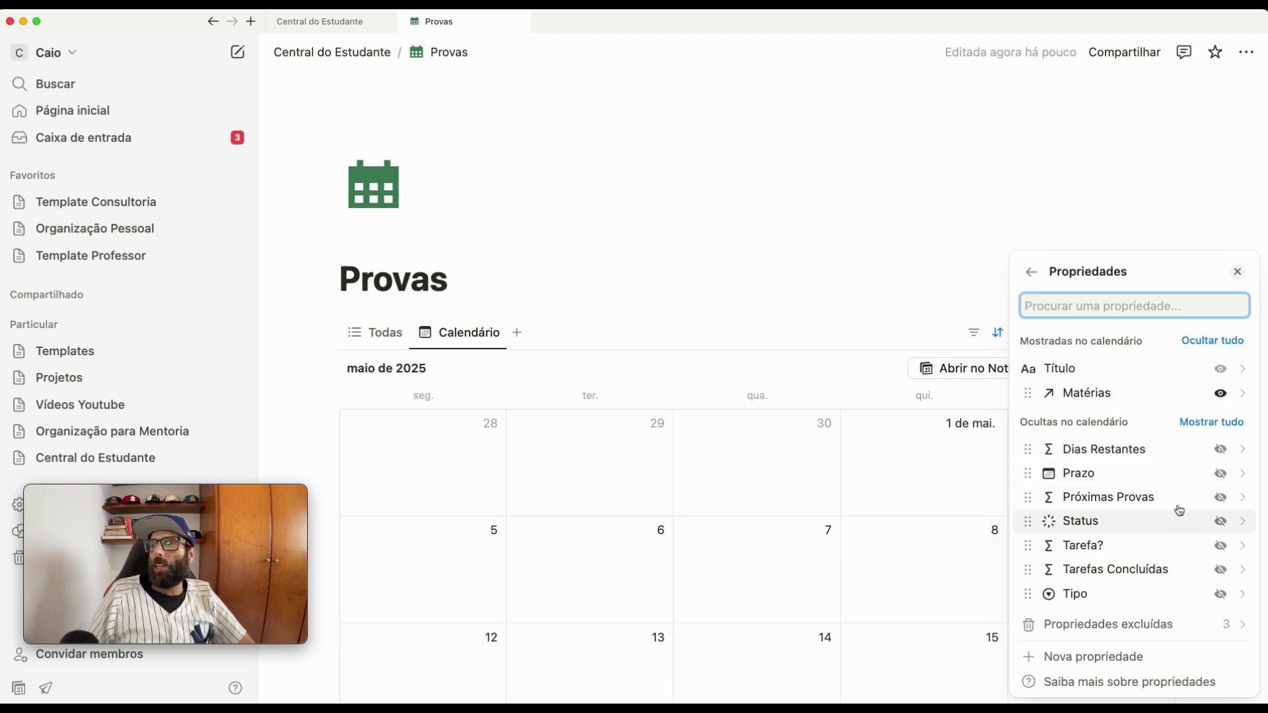
left_click(1220, 450)
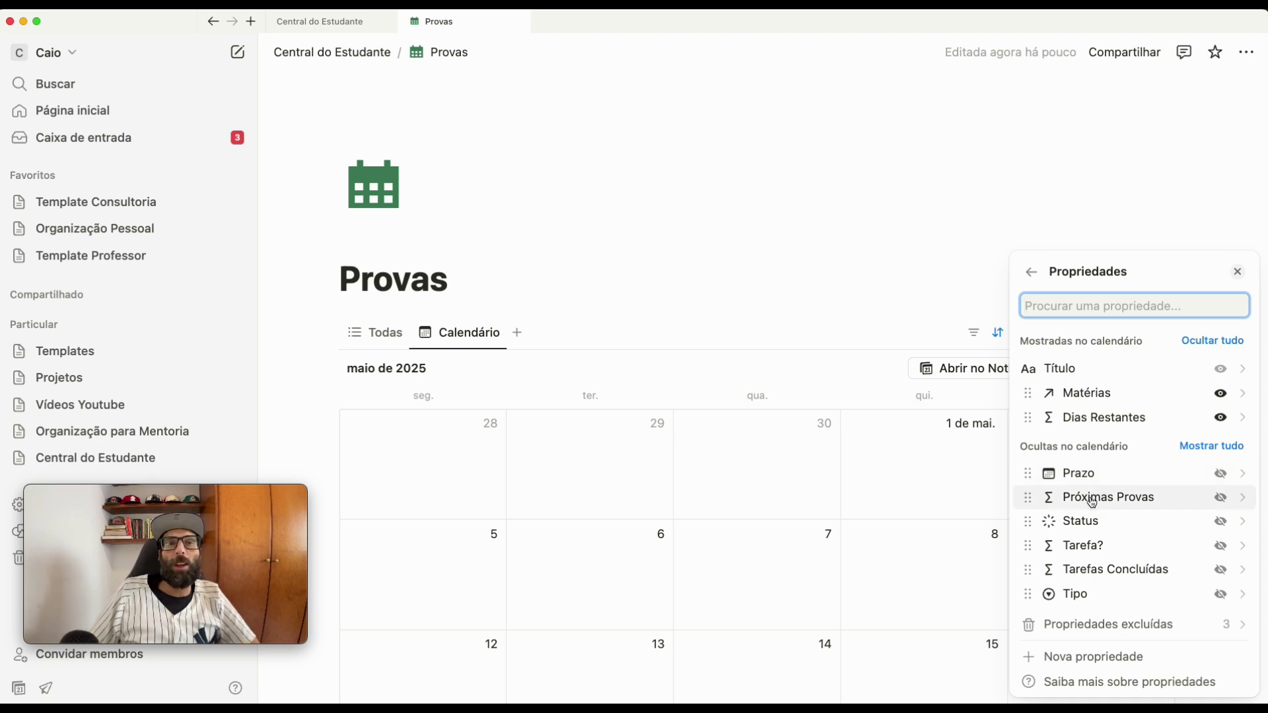
left_click(895, 293)
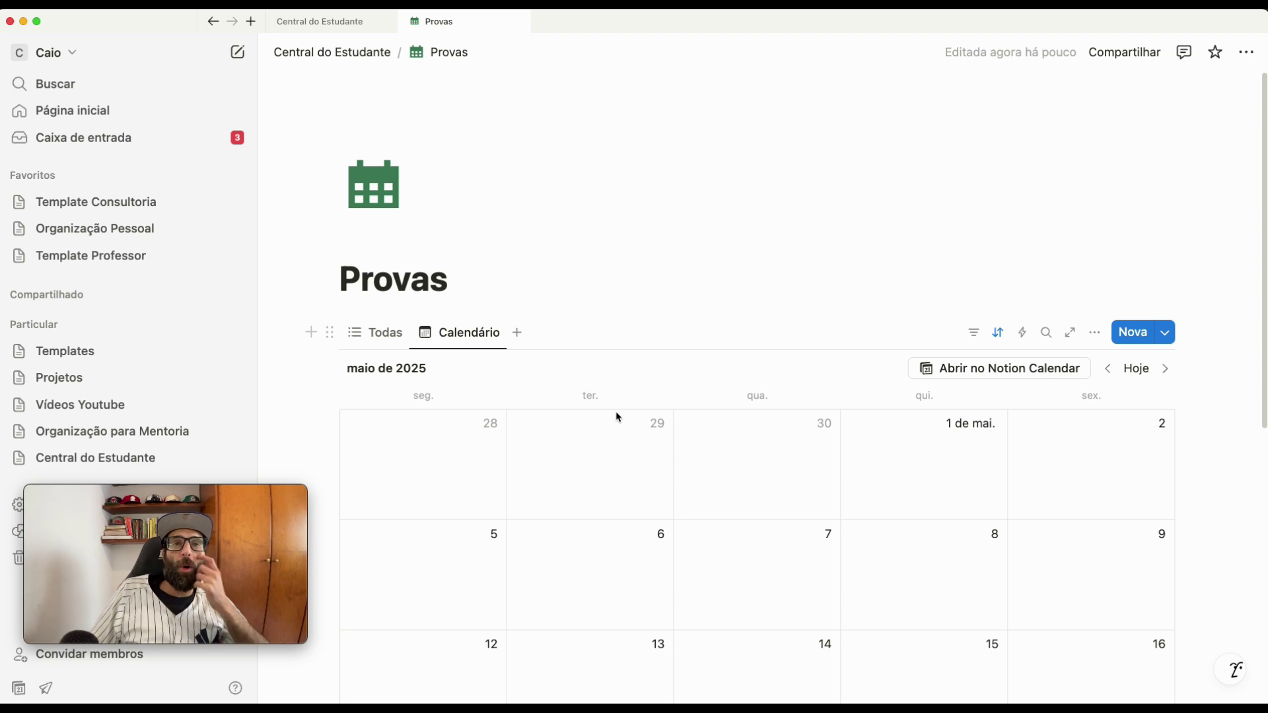
Add another view to the Provas page from tarefas_provas_centraldoestudante, based on that database's existing Por Vir list view
left_click(518, 333)
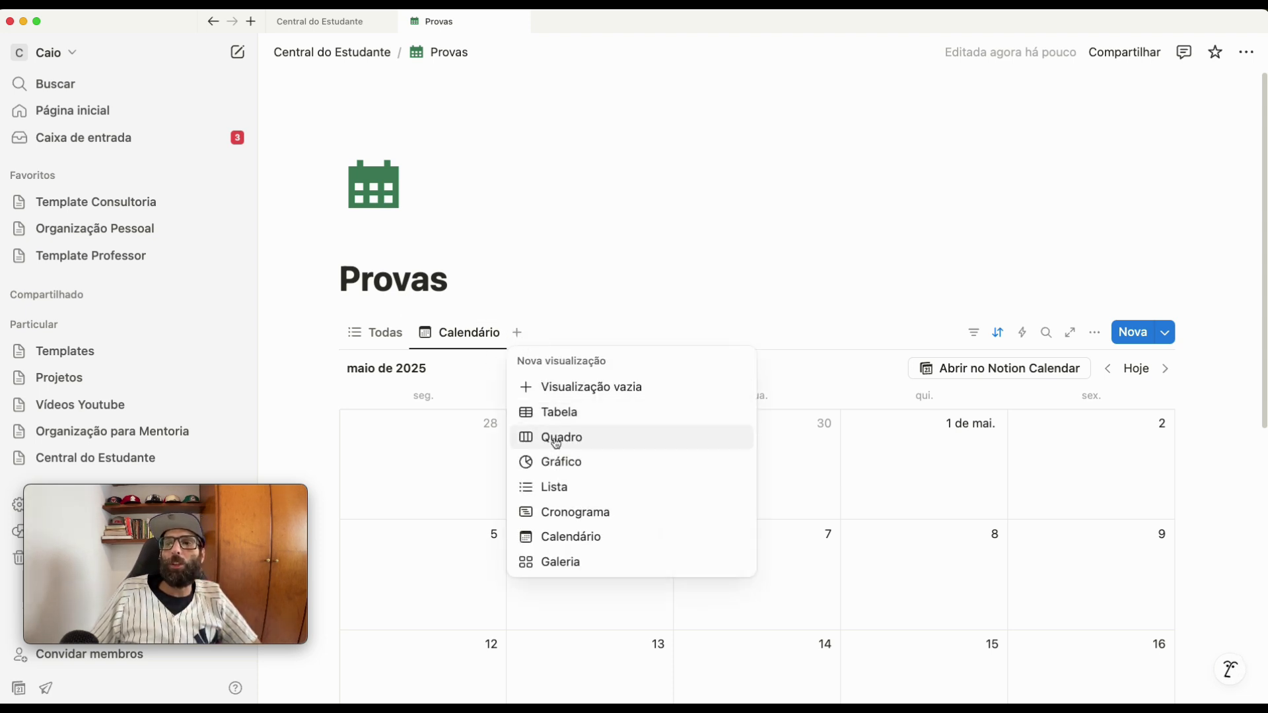
left_click(555, 499)
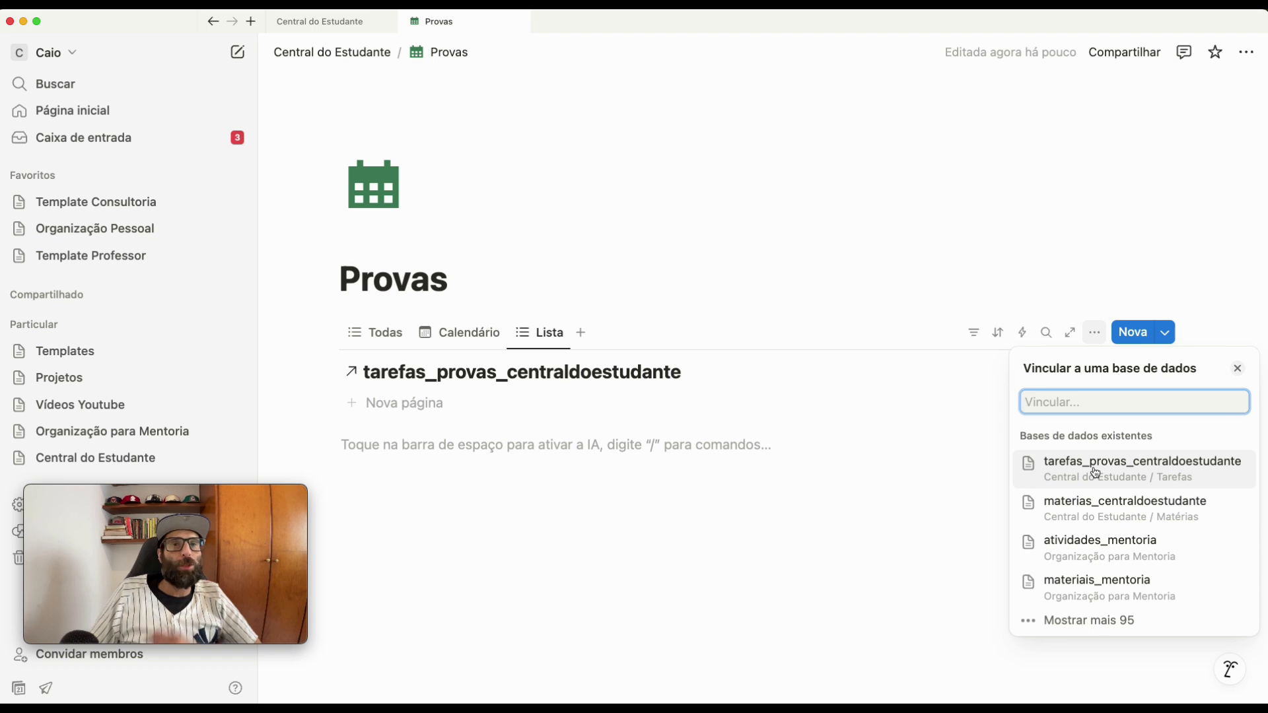
left_click(1096, 473)
left_click(1096, 480)
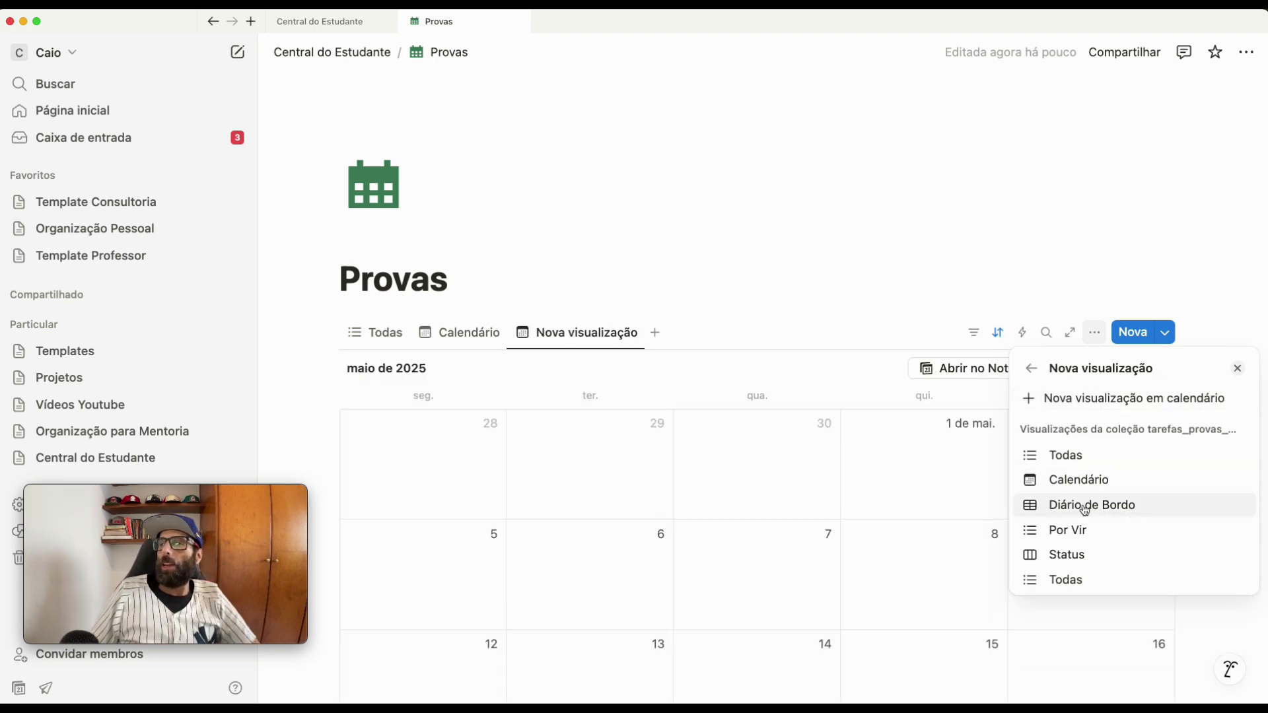
left_click(1076, 531)
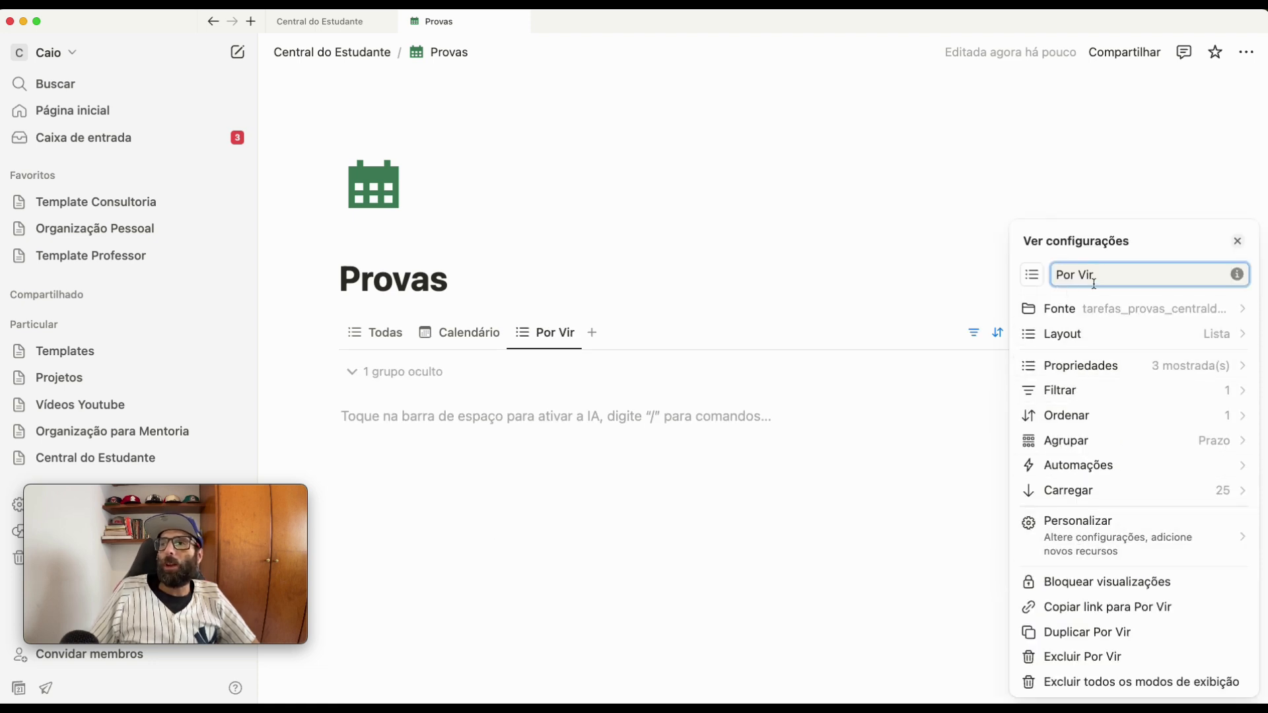
Change the Tipo rule in the Por Vir view's filter from Tarefa to Prova
left_click(1093, 392)
left_click(1099, 403)
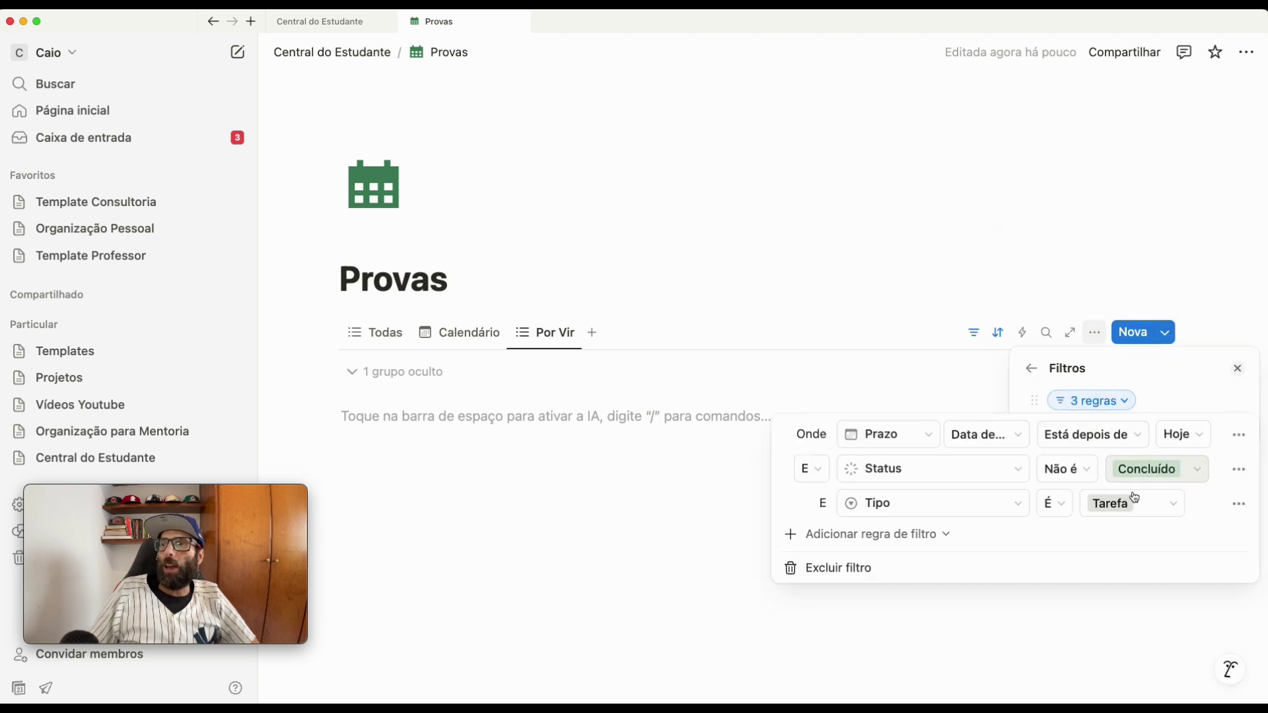
left_click(1154, 514)
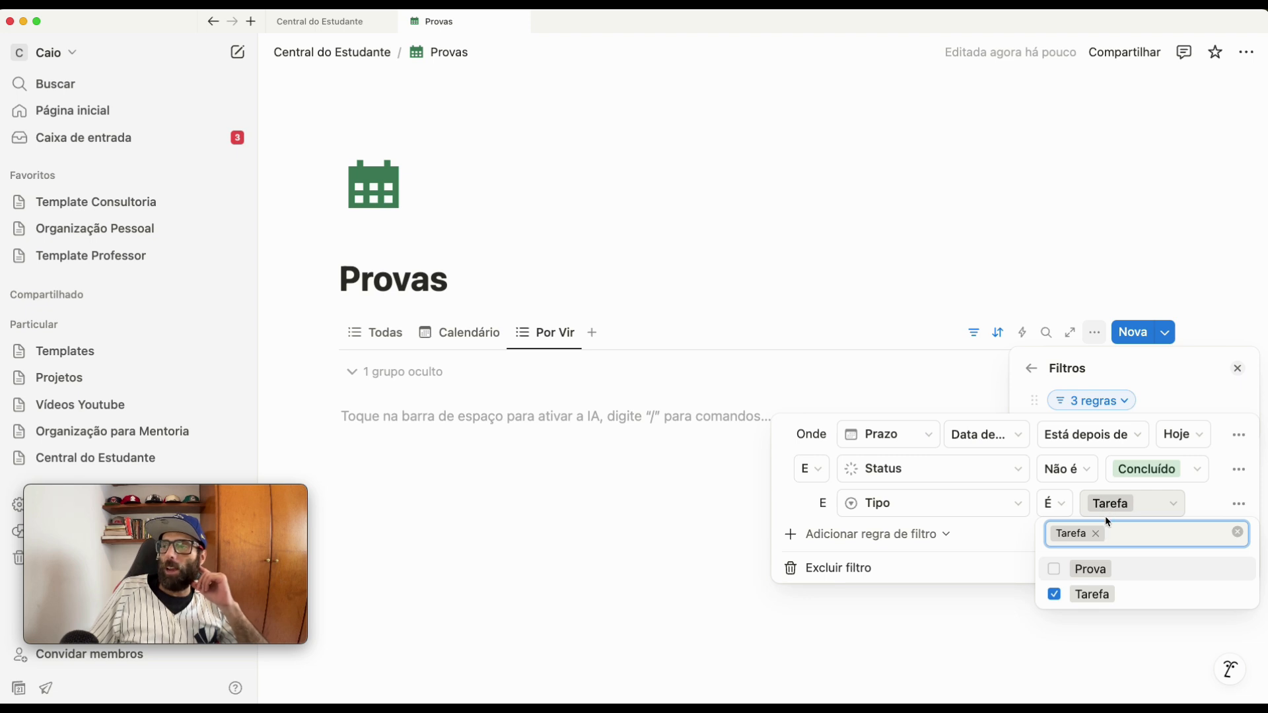
left_click(1055, 594)
left_click(1055, 570)
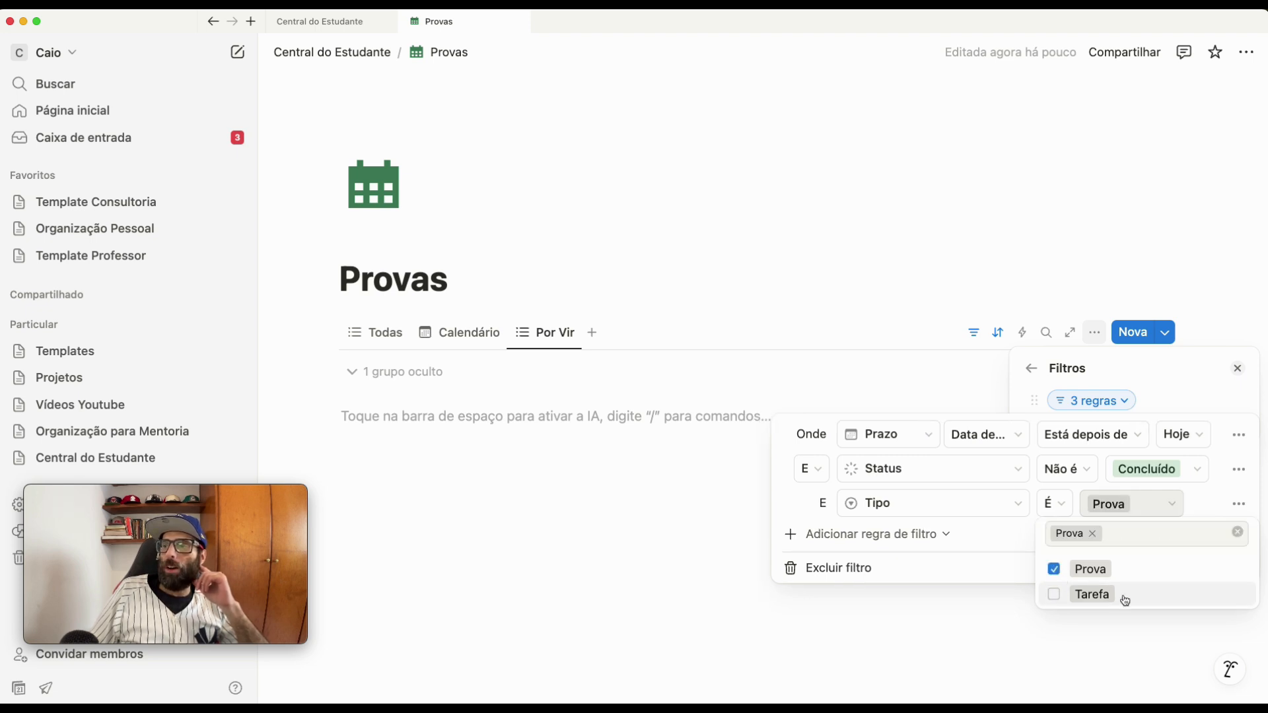
Remove the Prazo rule from the Por Vir view's filter and close the filter settings
left_click(1236, 435)
left_click(1241, 439)
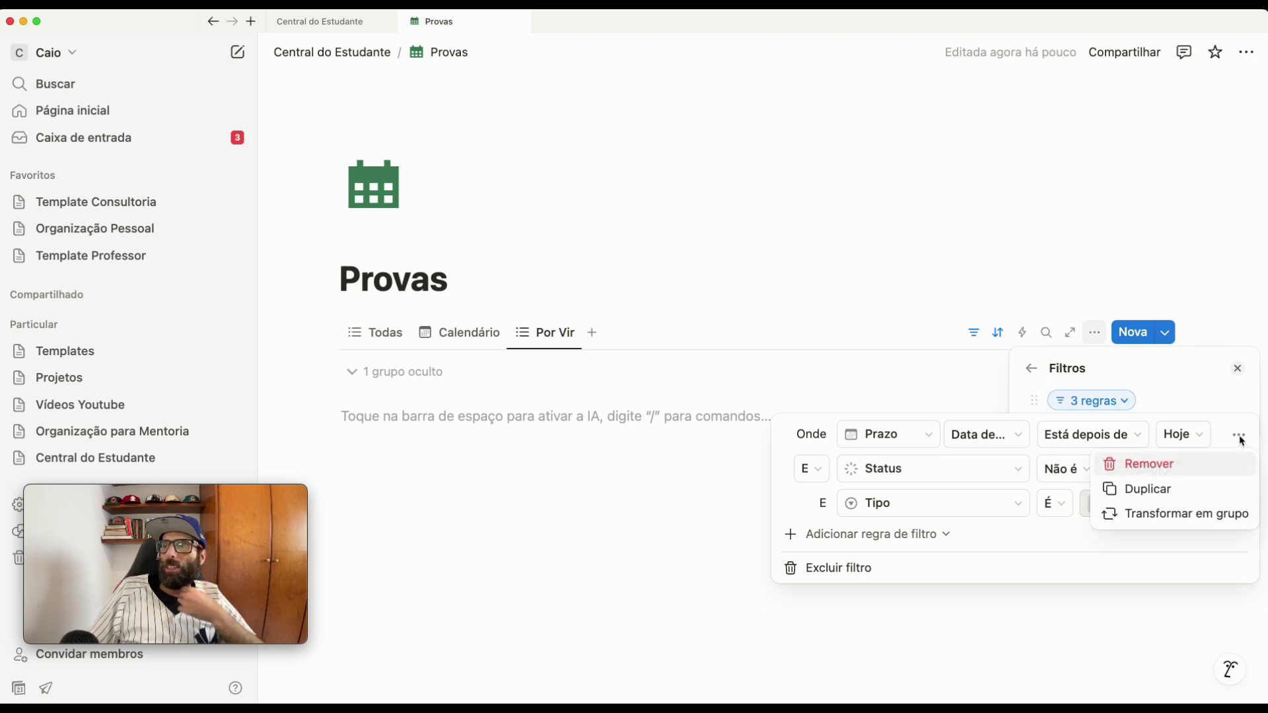
left_click(1135, 464)
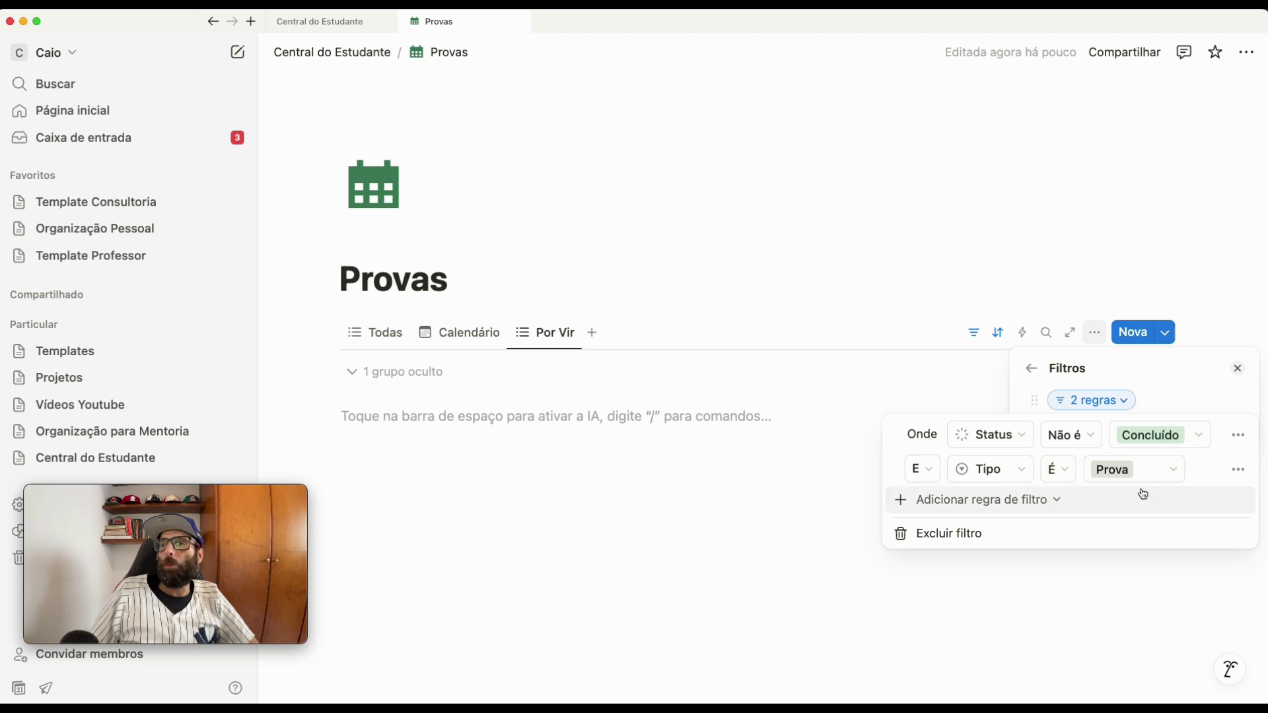
left_click(934, 615)
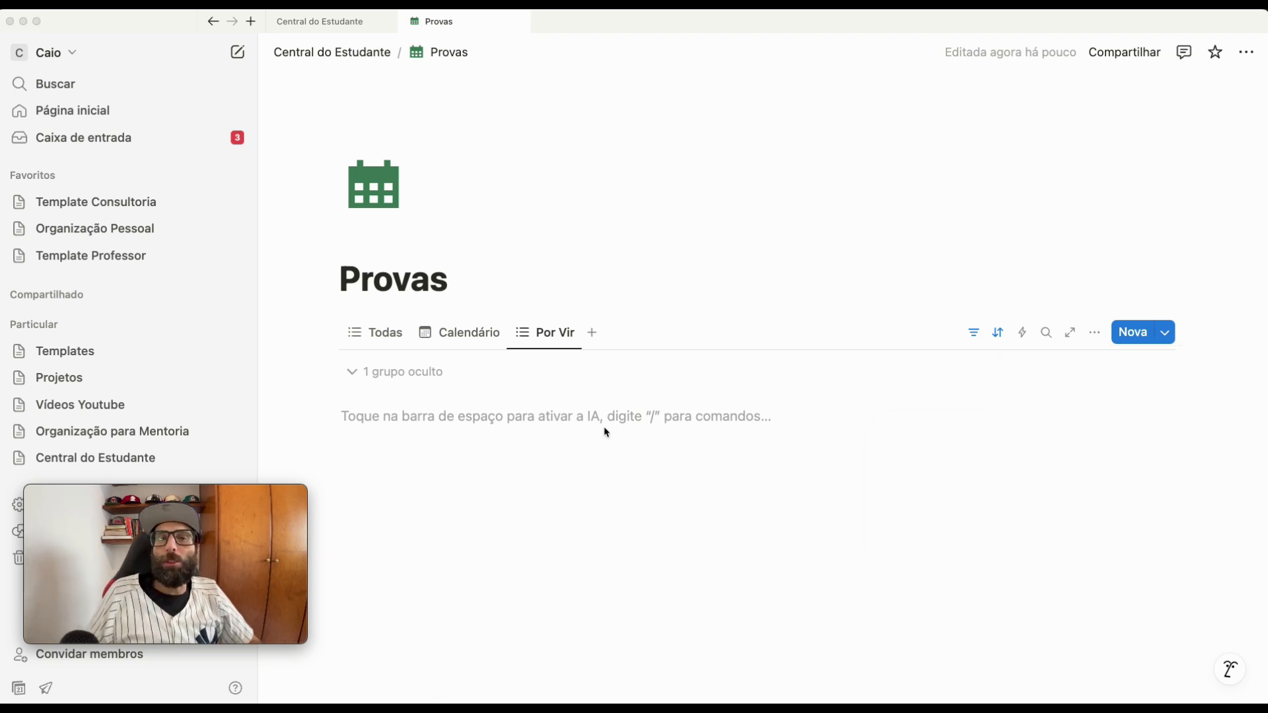
Add a view based on the existing Diário de Bordo table of tarefas_provas_centraldoestudante and rename it Provas Passadas
left_click(594, 332)
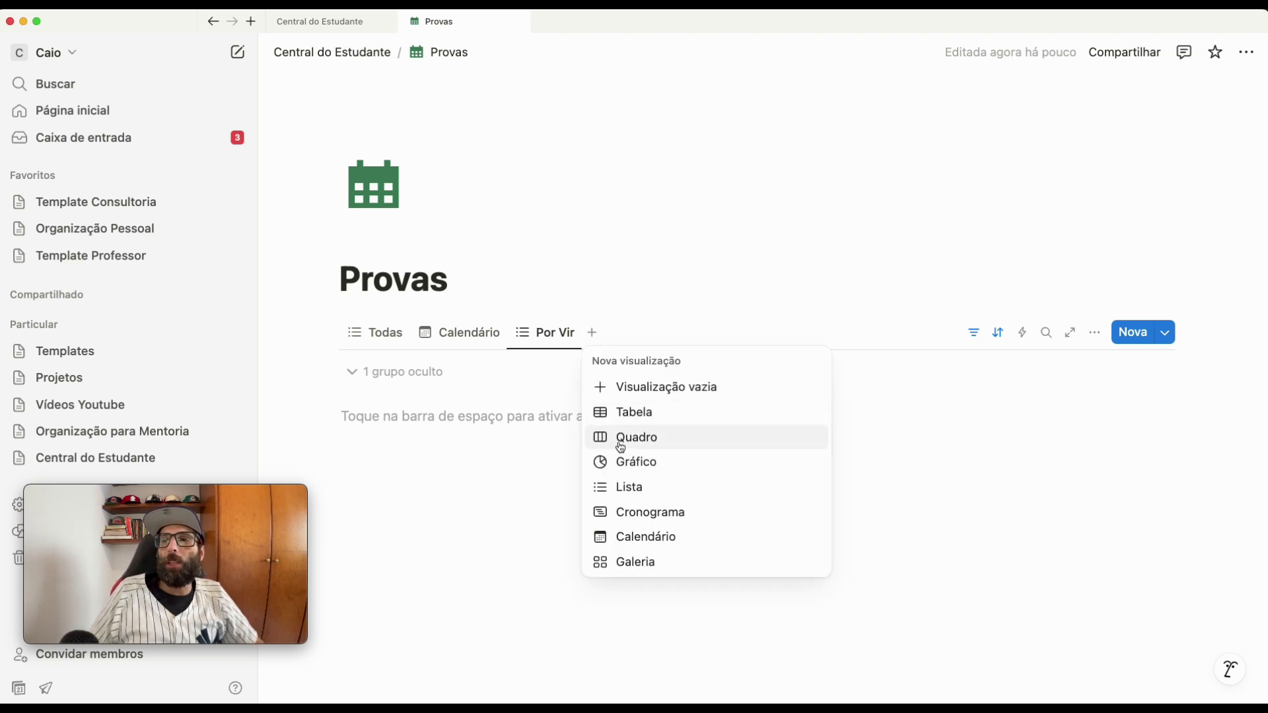
left_click(630, 424)
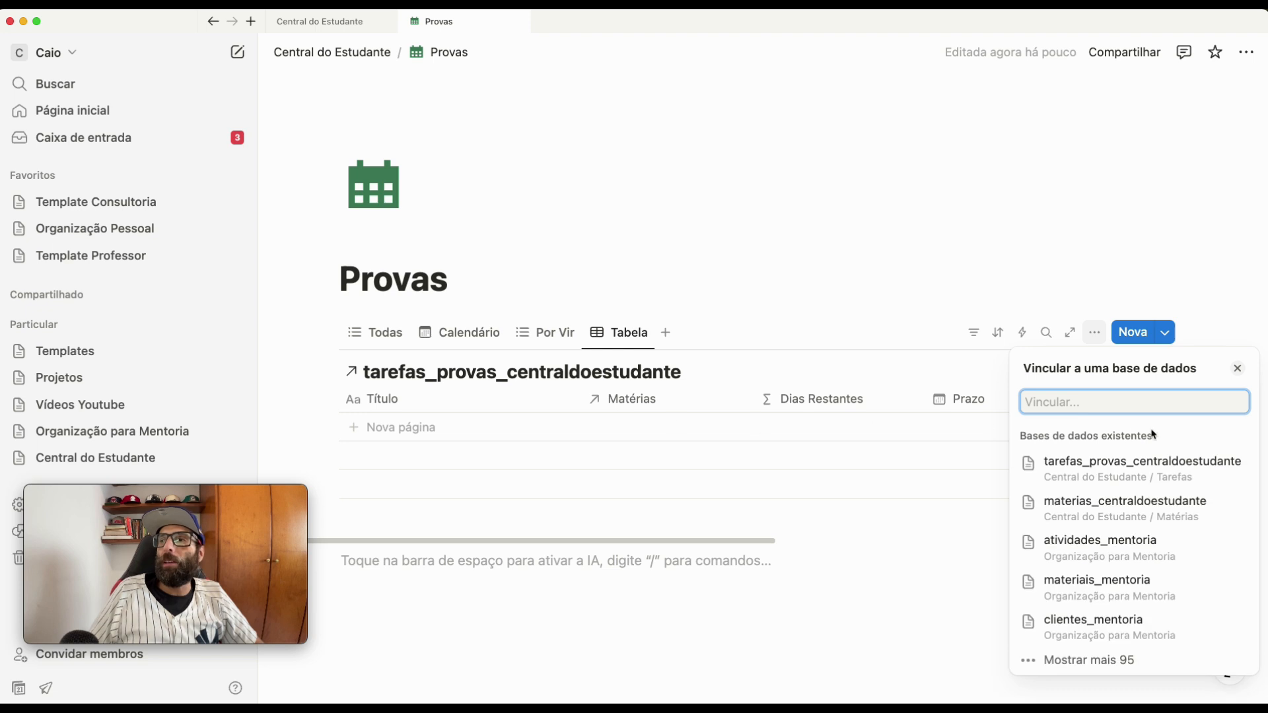
left_click(1097, 470)
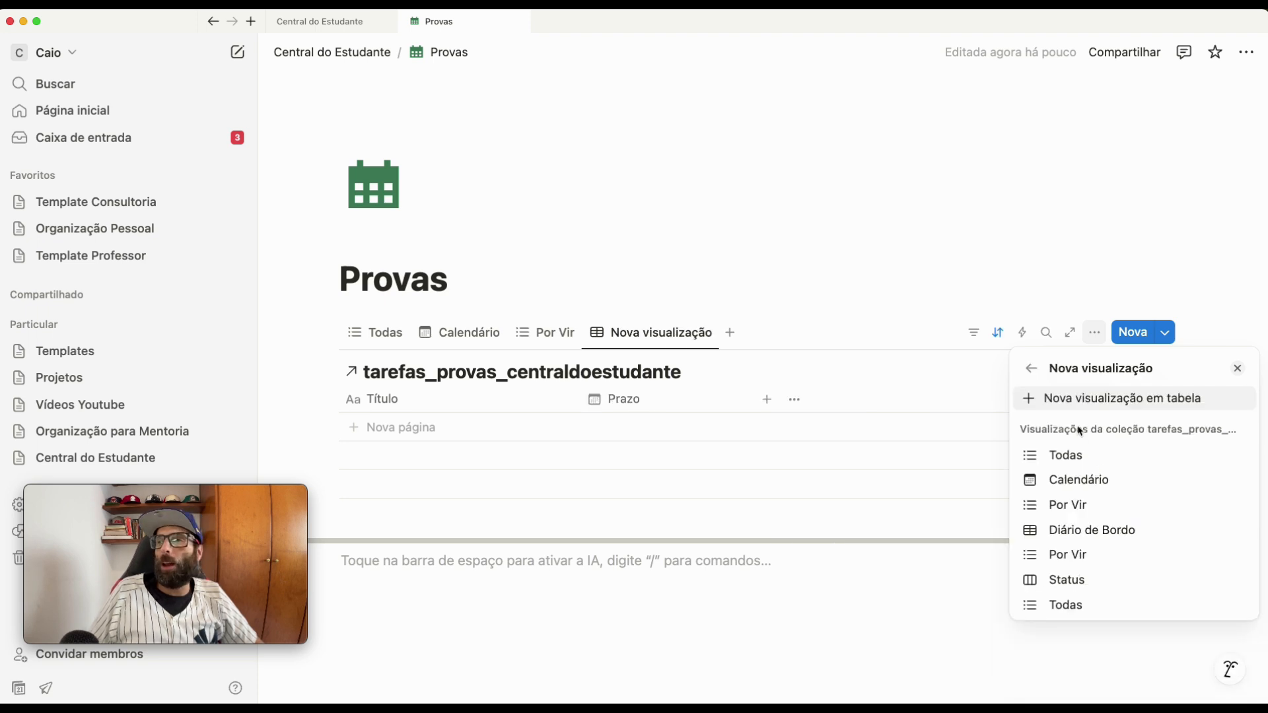
left_click(1085, 532)
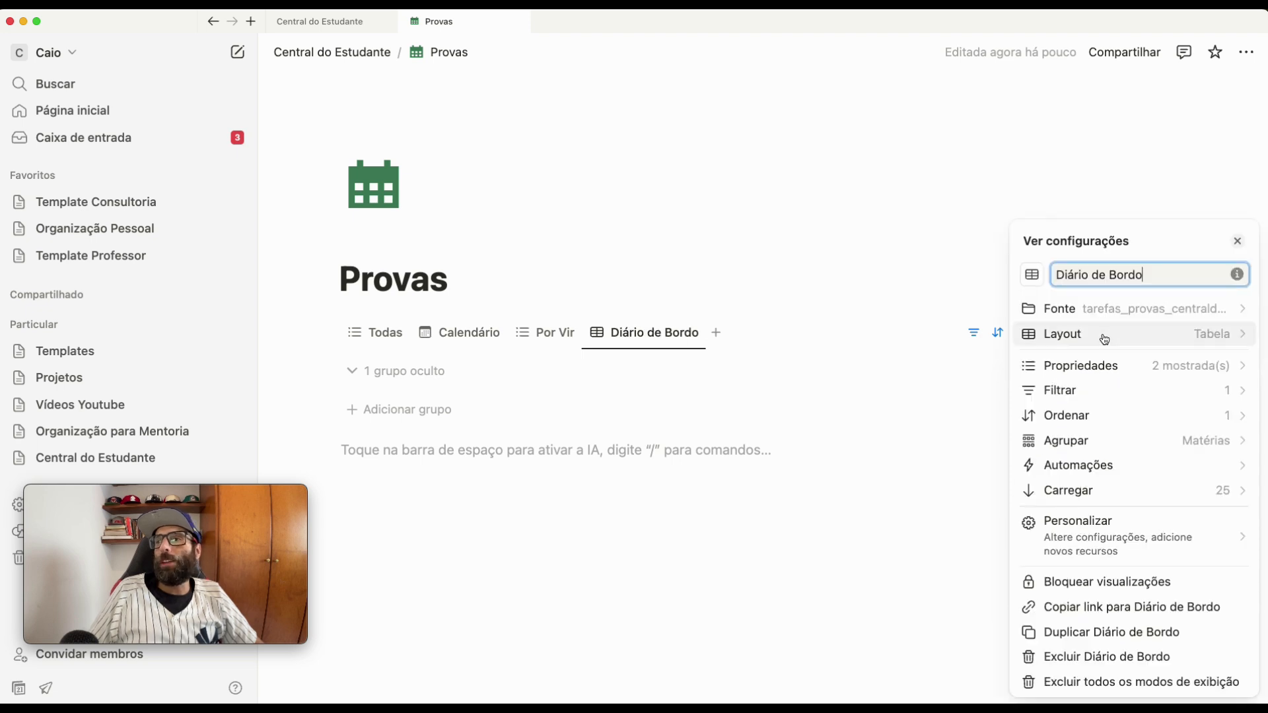
left_click_drag(1161, 275, 982, 265)
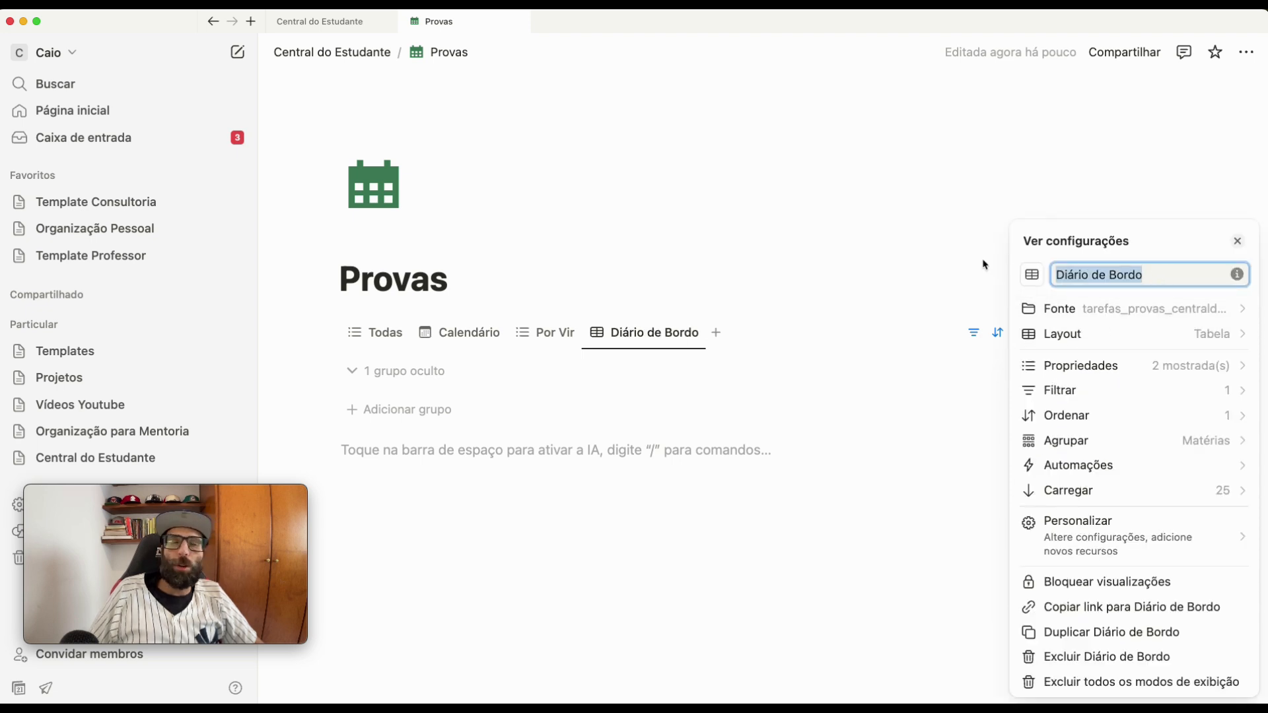
type("Prova")
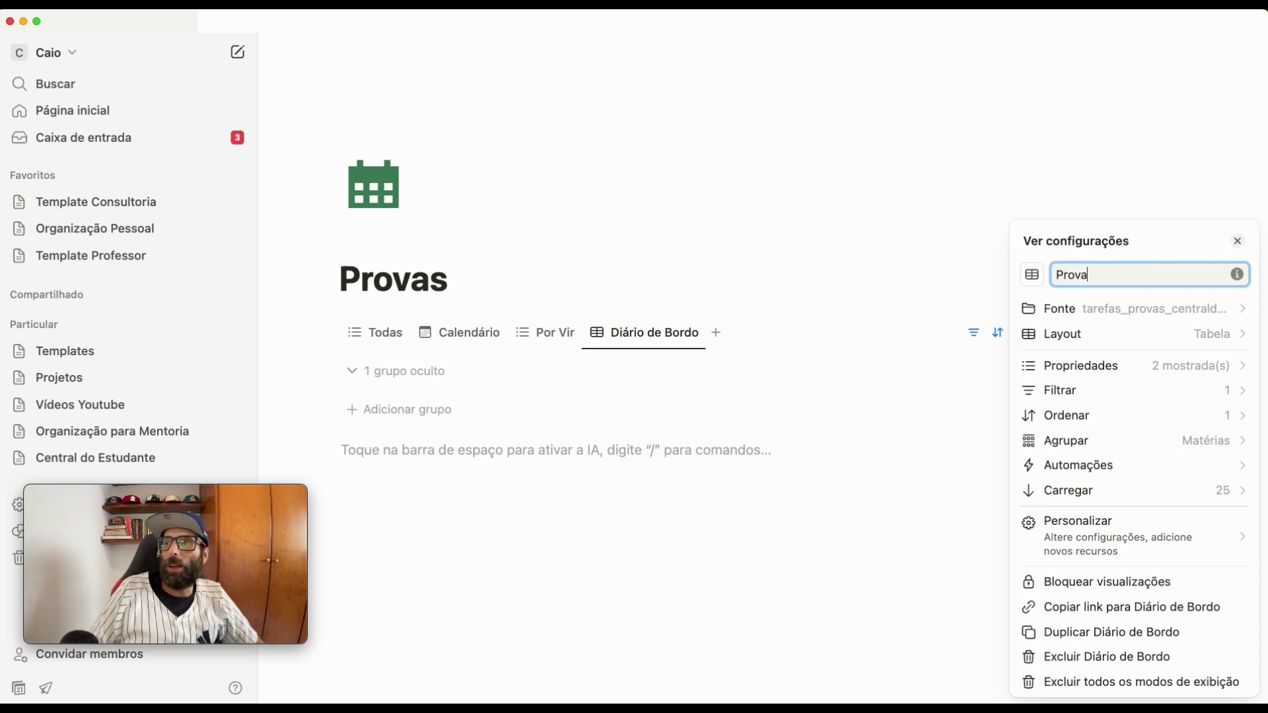
type("s Passad")
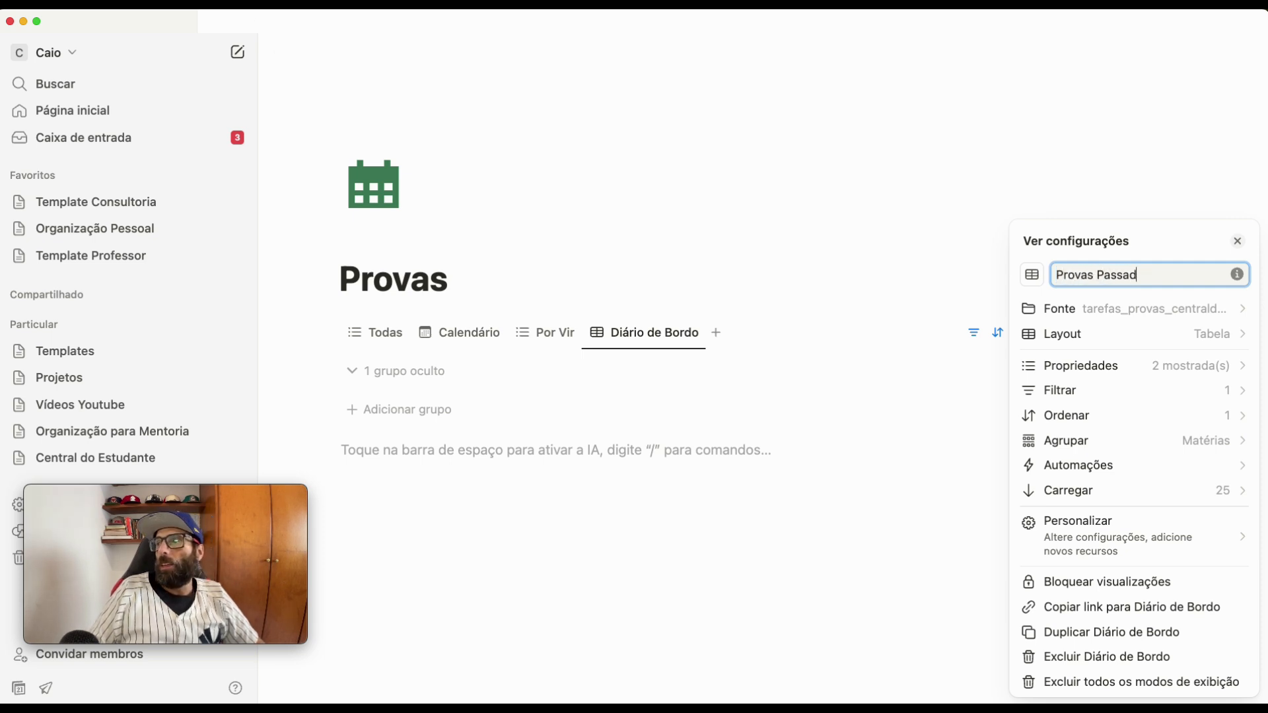
type("as")
Set the Tipo rule in the Provas Passadas view's filter to Prova only and close the filter settings
left_click(1111, 392)
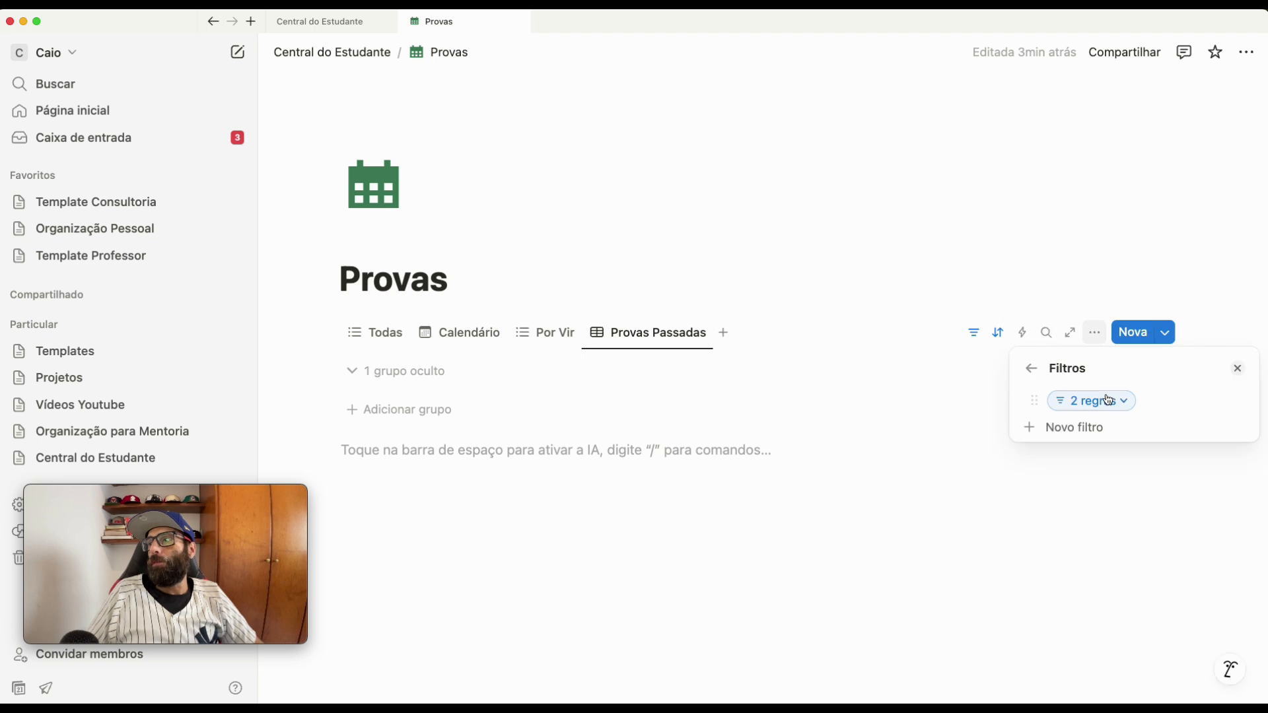
left_click(1098, 401)
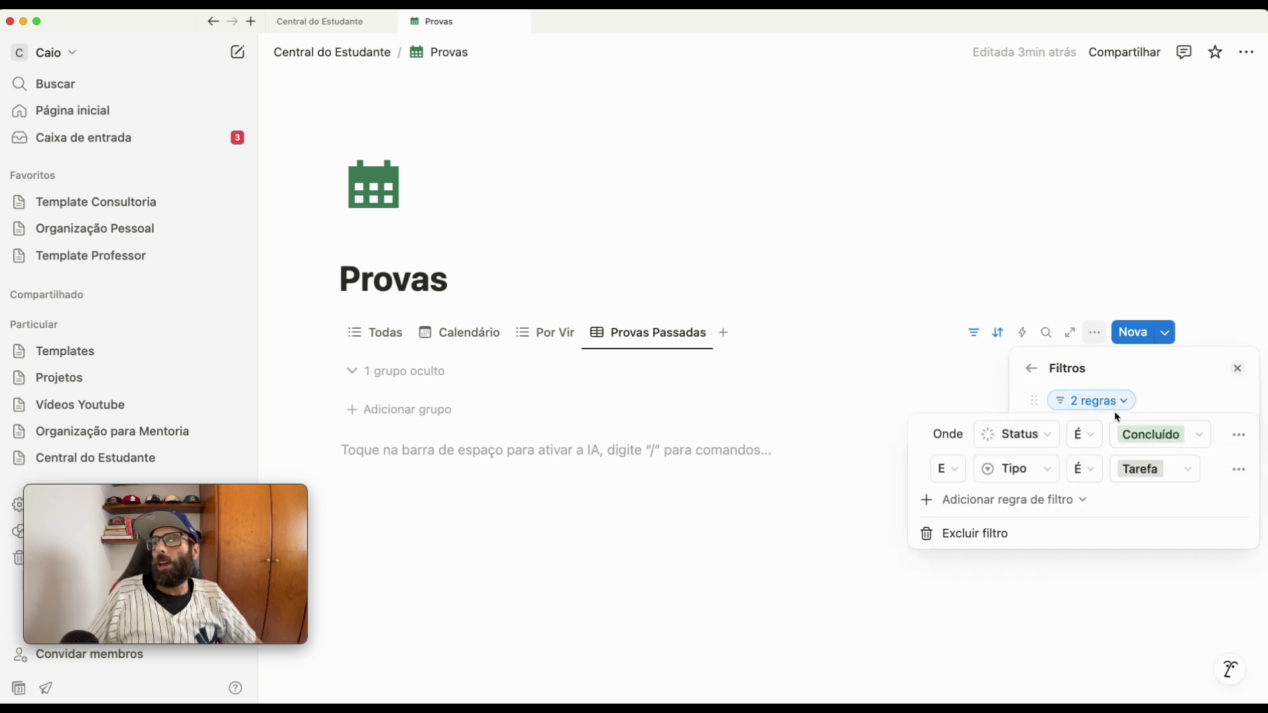
left_click(1155, 467)
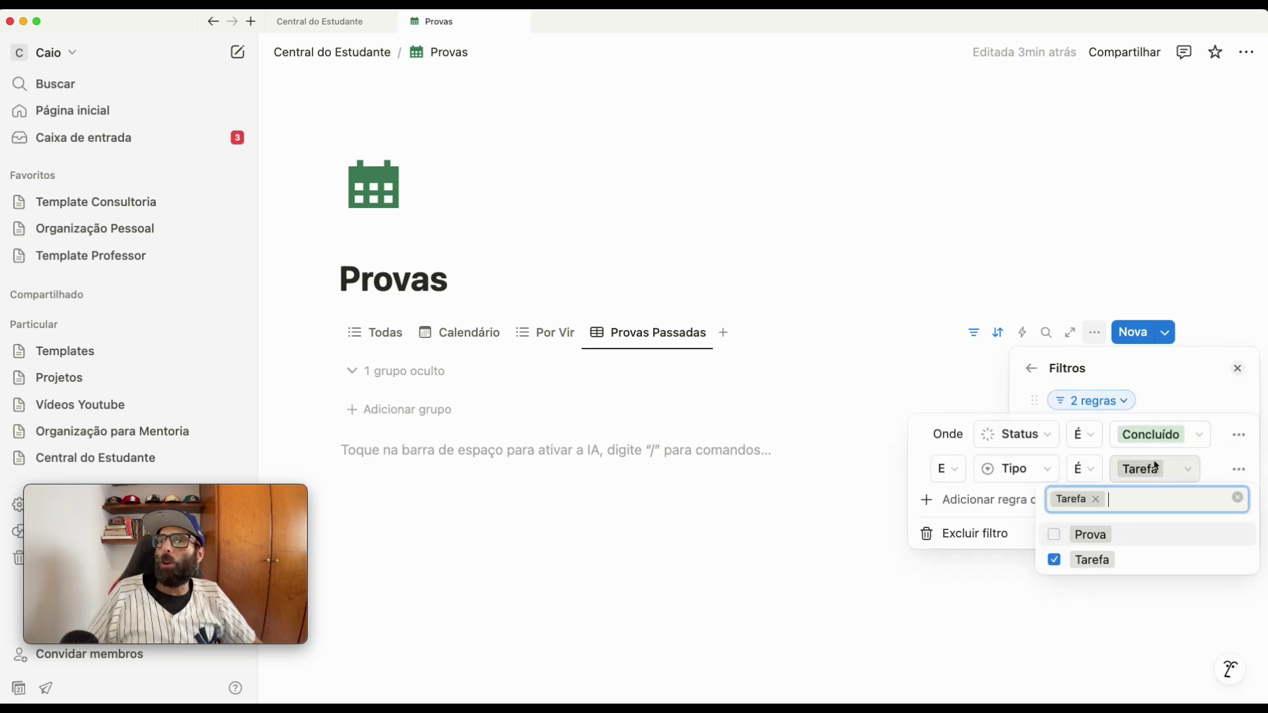
left_click(1100, 535)
left_click(1078, 560)
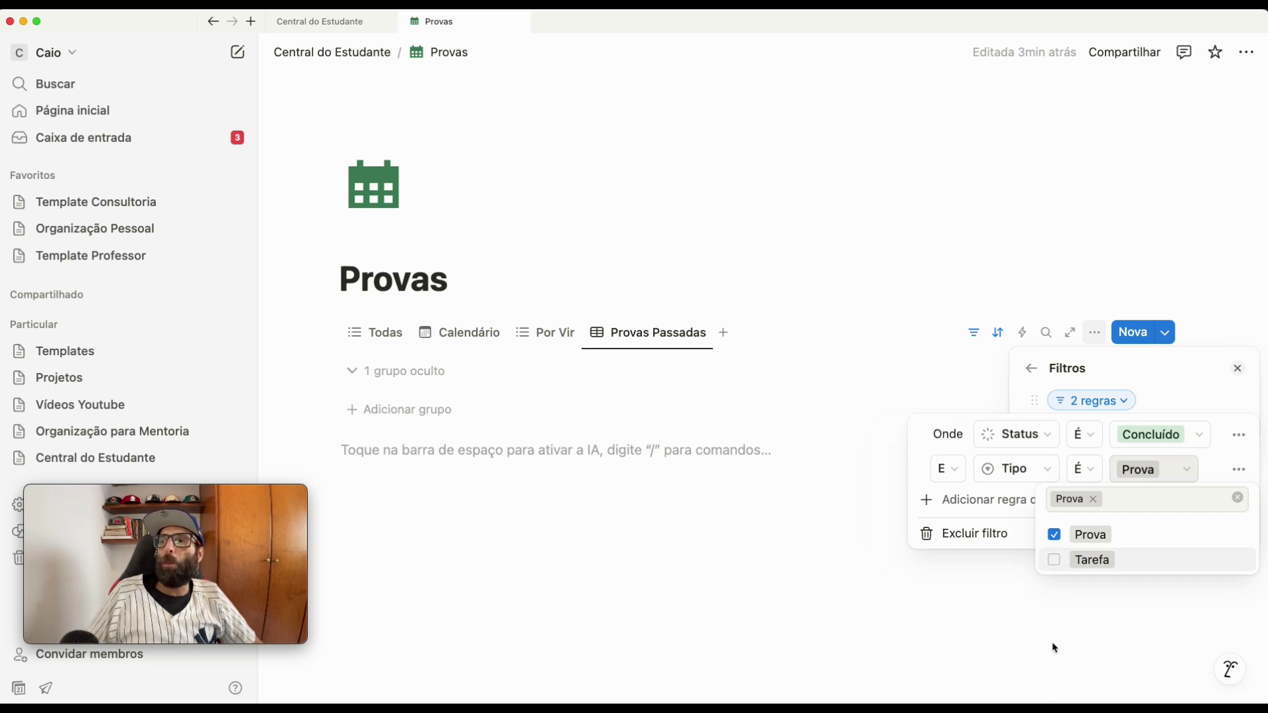
left_click(1025, 632)
left_click(1044, 621)
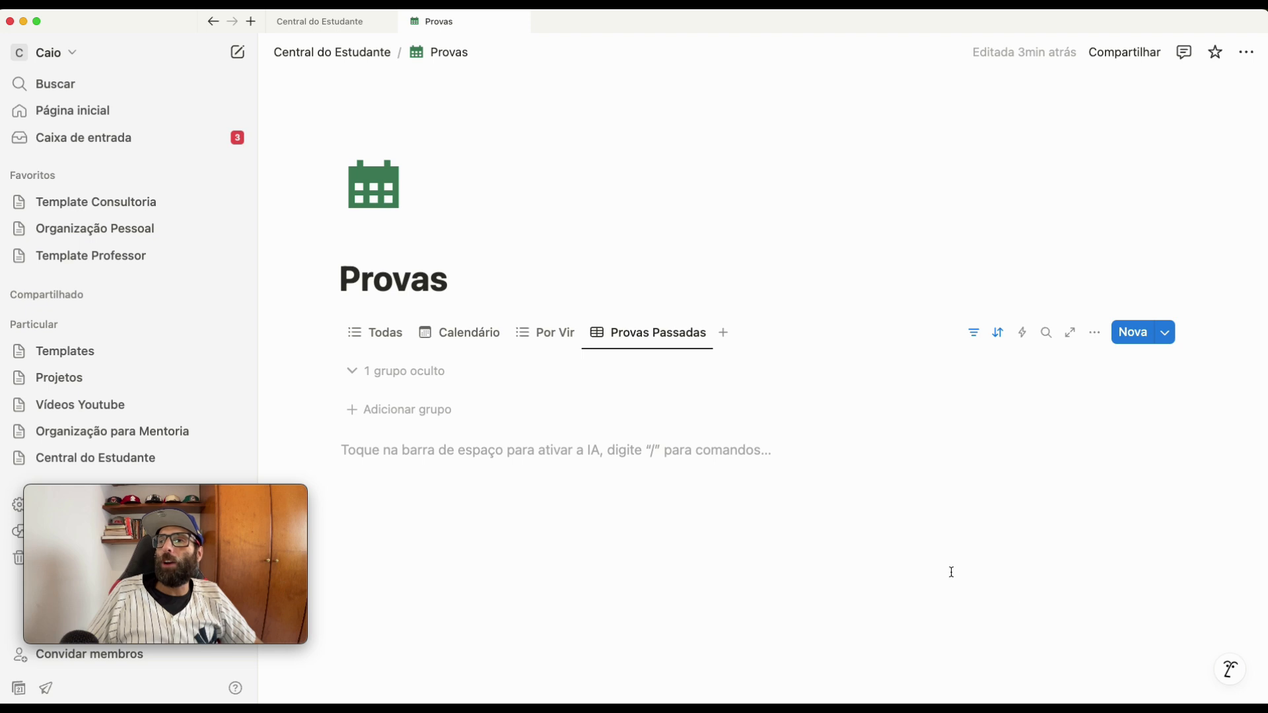
Review the Status and Tipo rules in the Provas Passadas view's filter
left_click(974, 333)
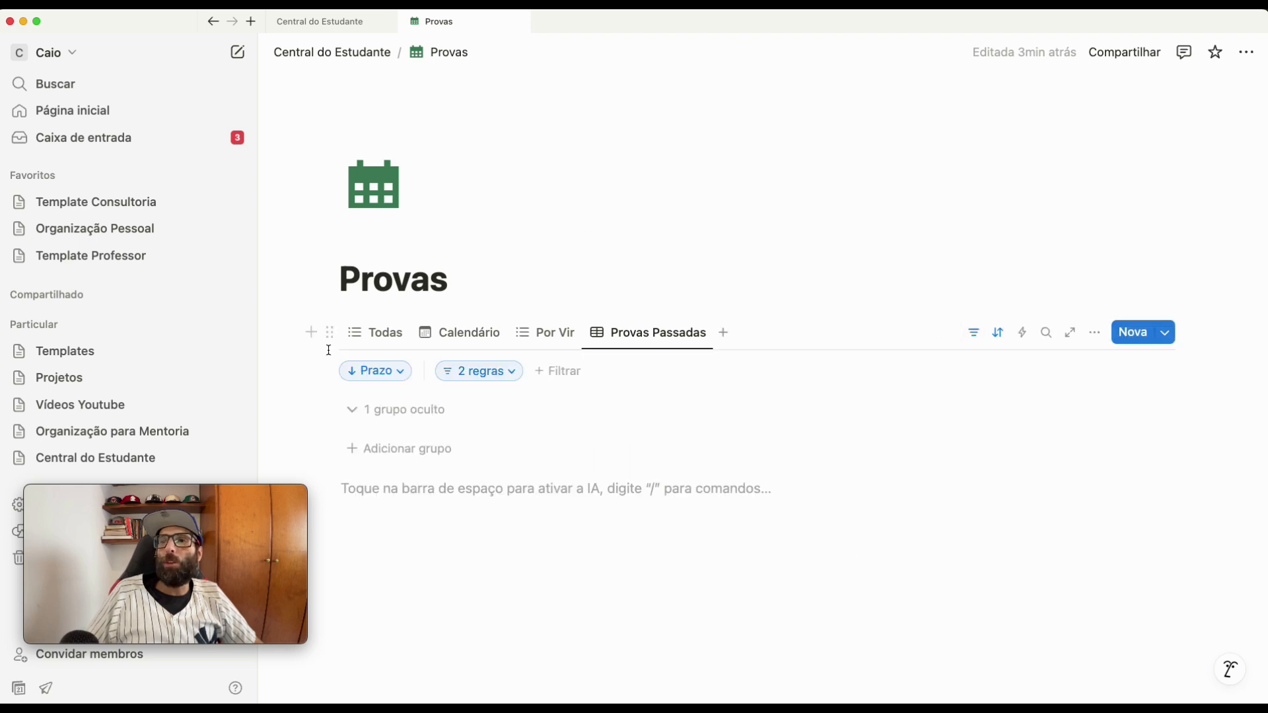
left_click(477, 372)
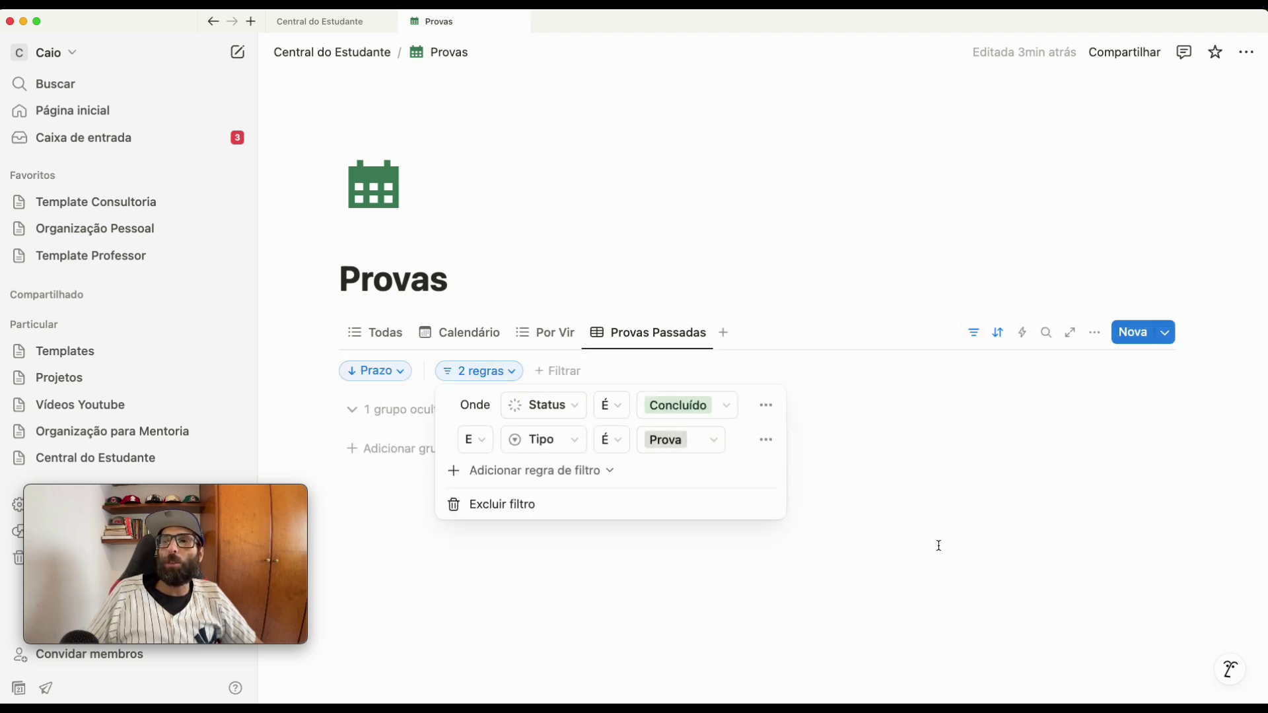
left_click(561, 437)
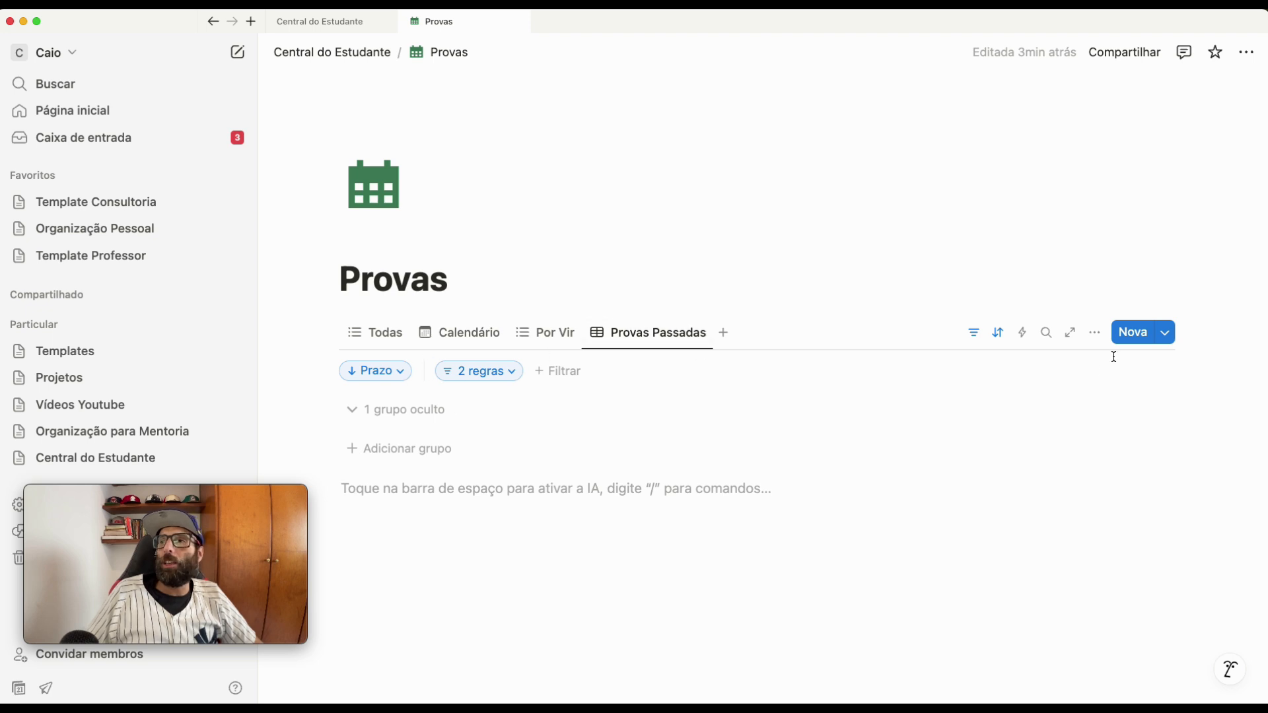
left_click(971, 336)
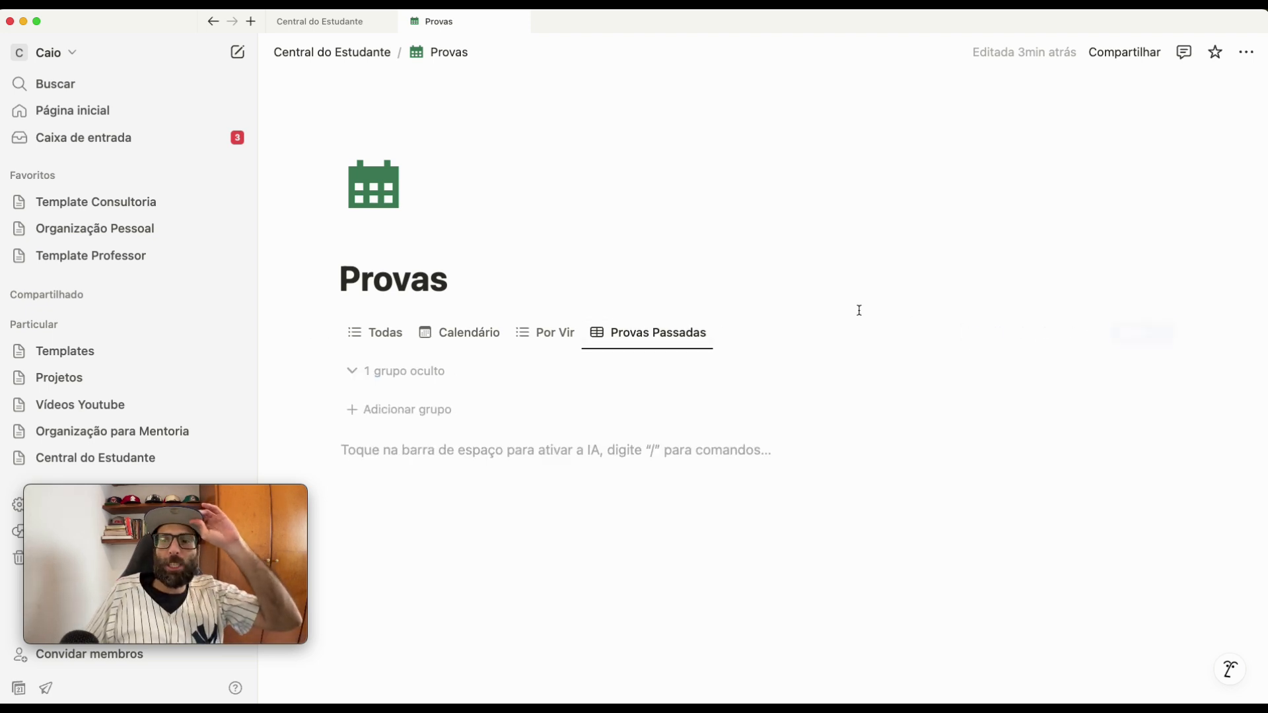
Reorder the views on the Provas page to Calendário, Por Vir, Provas Passadas, Todas
left_click(529, 333)
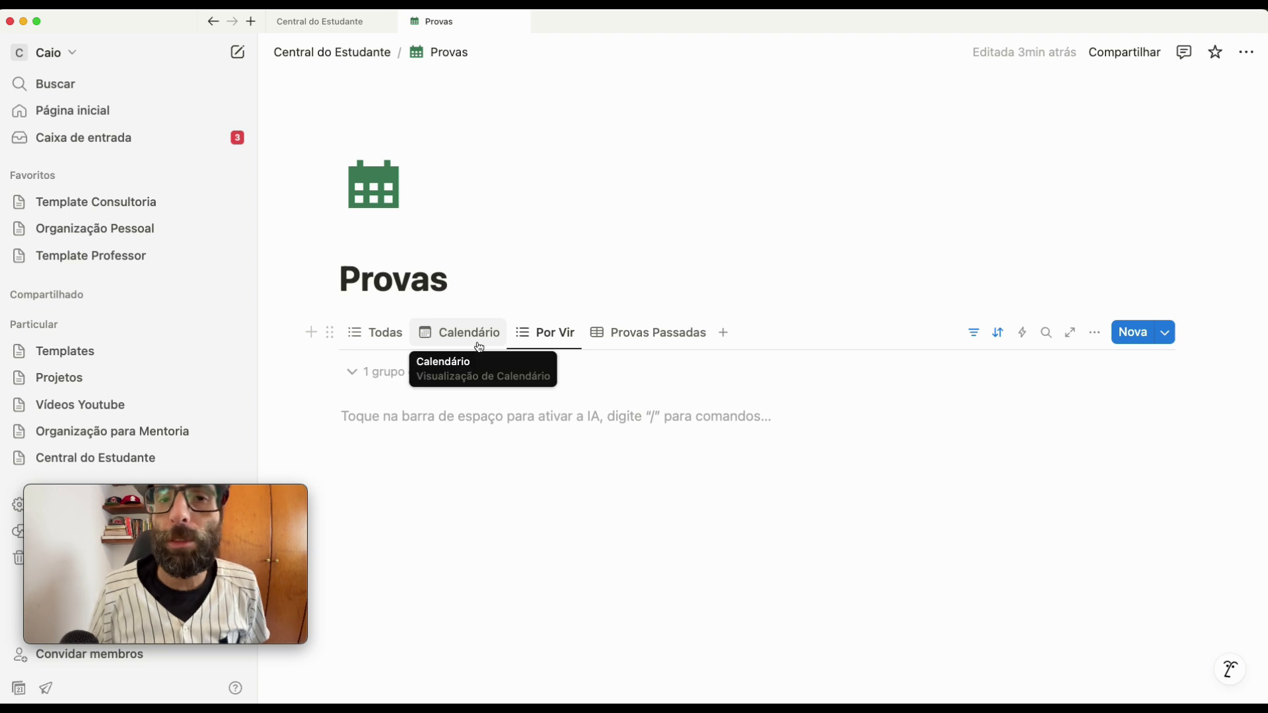
left_click_drag(479, 347, 436, 336)
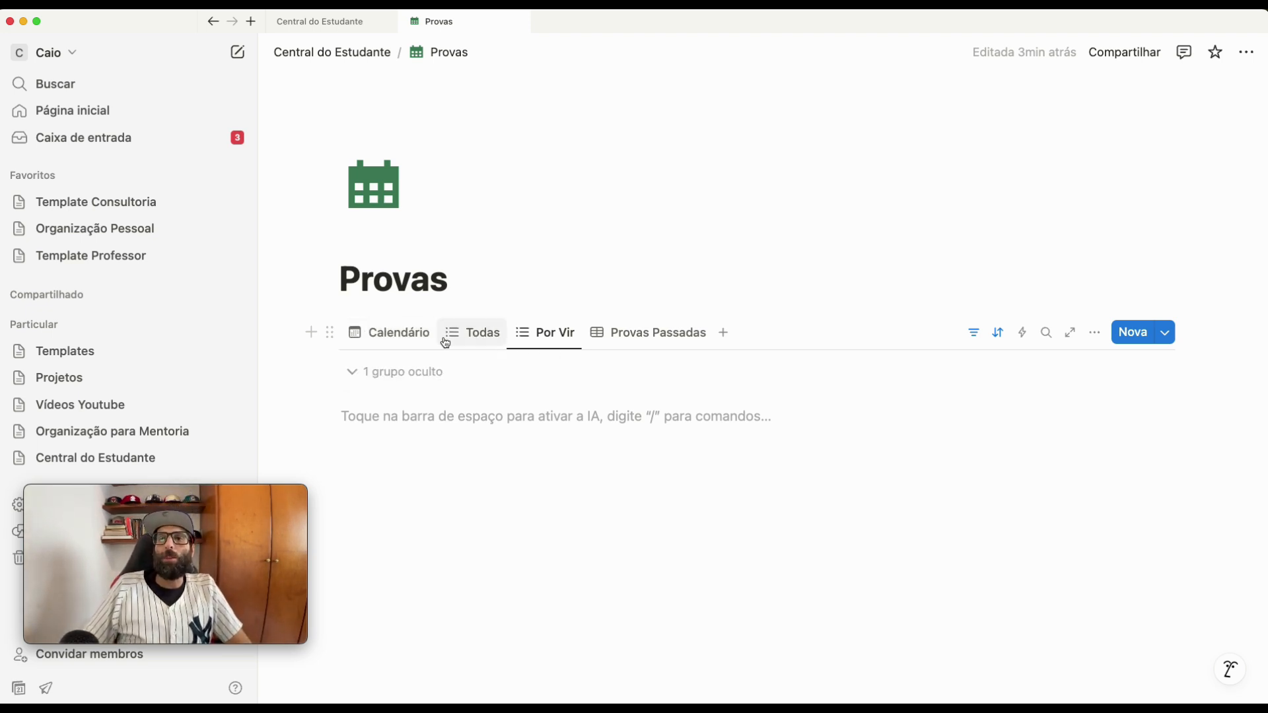
left_click_drag(538, 345, 484, 343)
left_click_drag(657, 334, 585, 334)
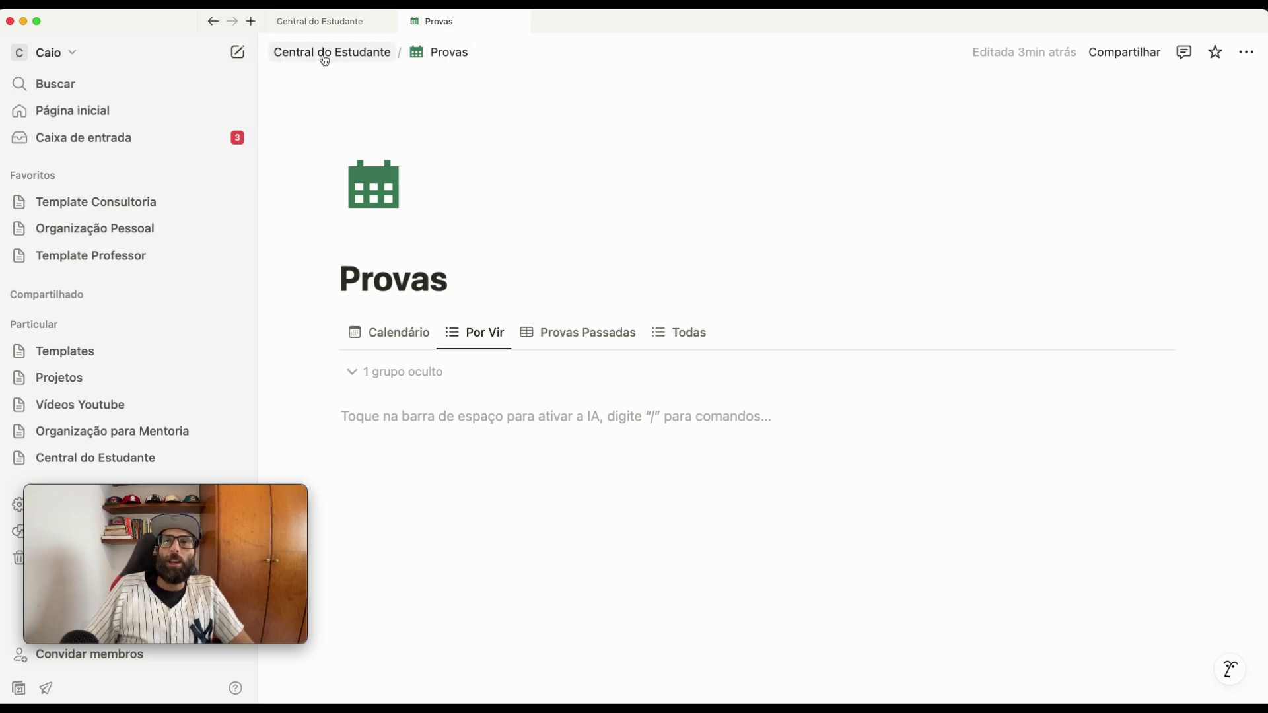
Return to the Central do Estudante page and close the other tab showing the same page
left_click(324, 59)
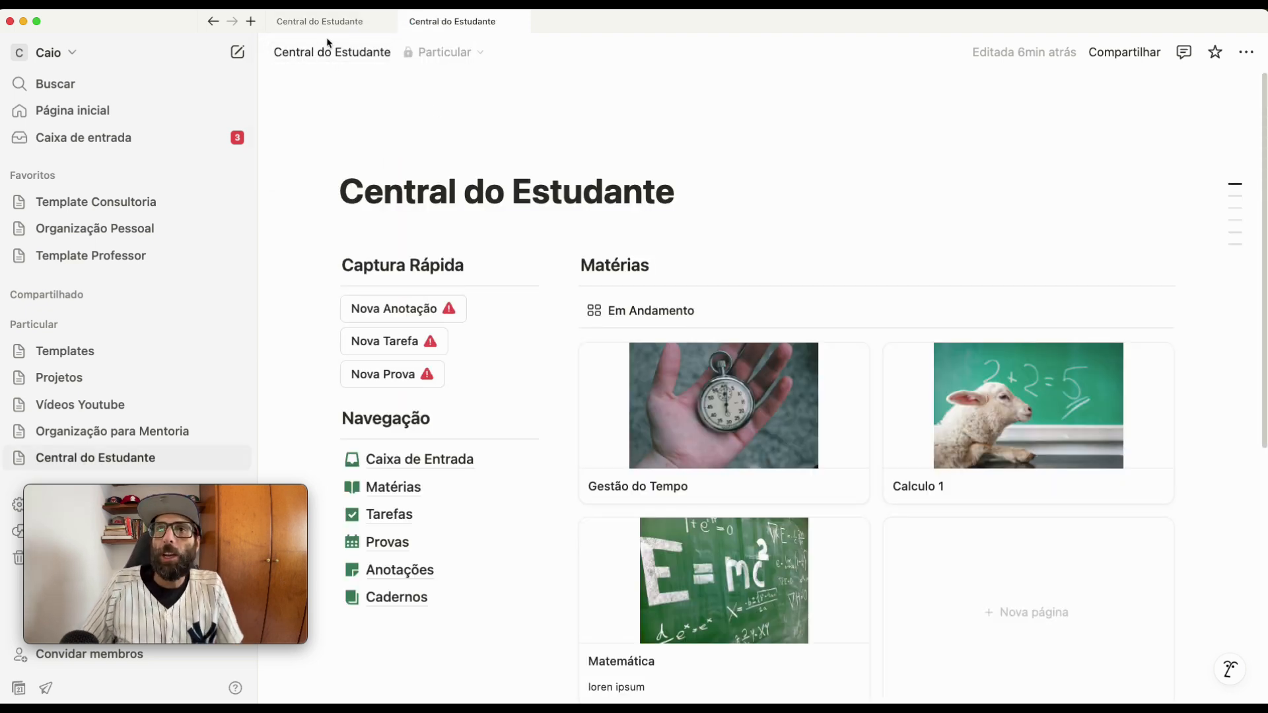
mouse_move(321, 23)
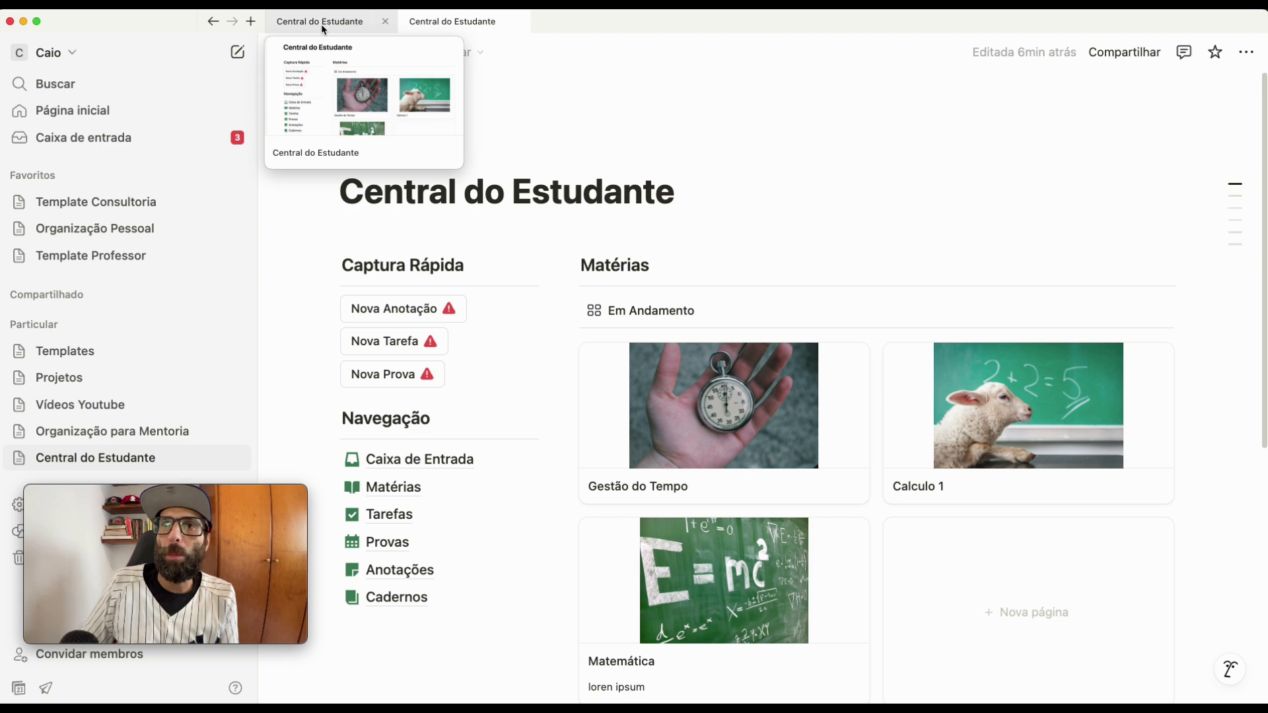
left_click(386, 22)
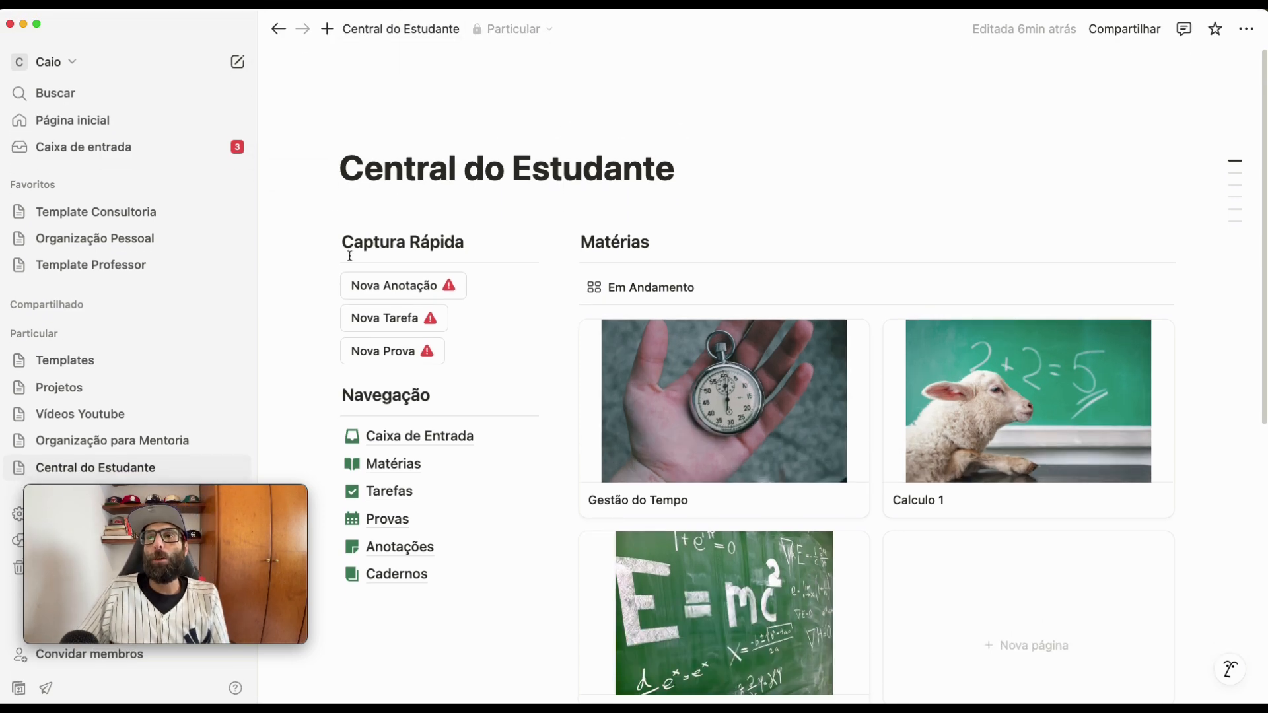
Look at the Tarefas and Provas pages from the navigation list and return to Central do Estudante
left_click(403, 496)
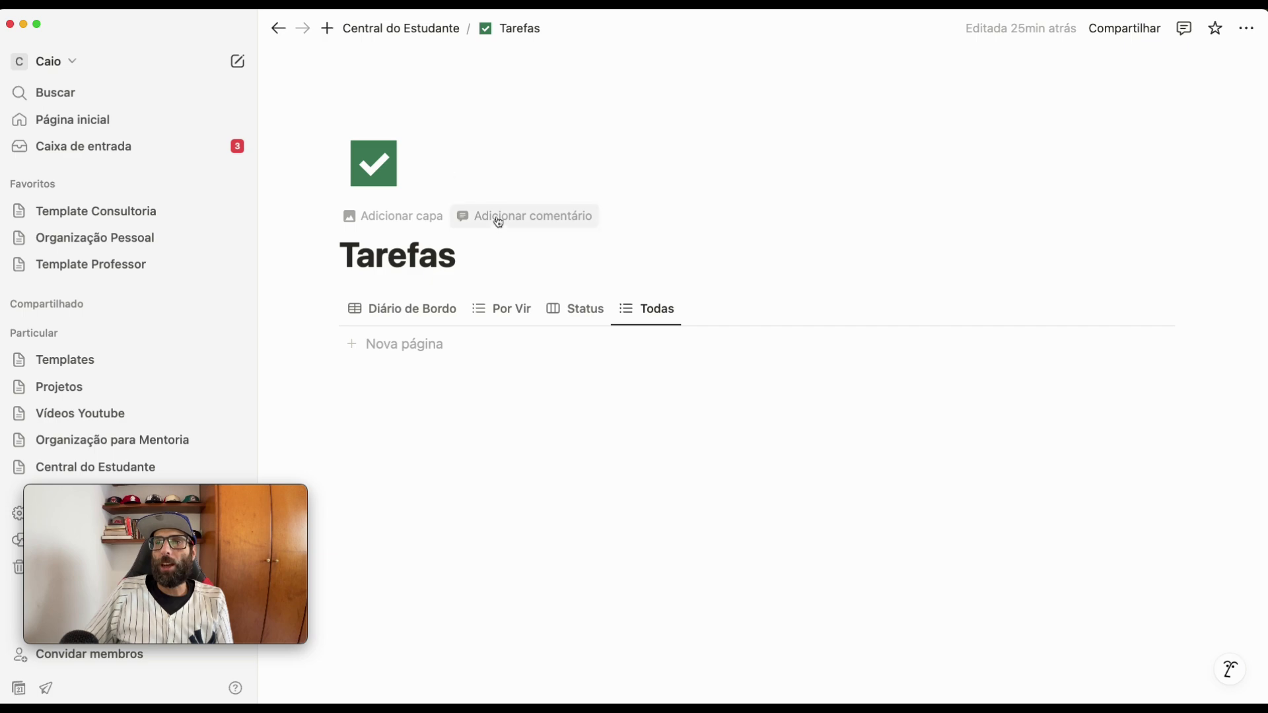
left_click(278, 27)
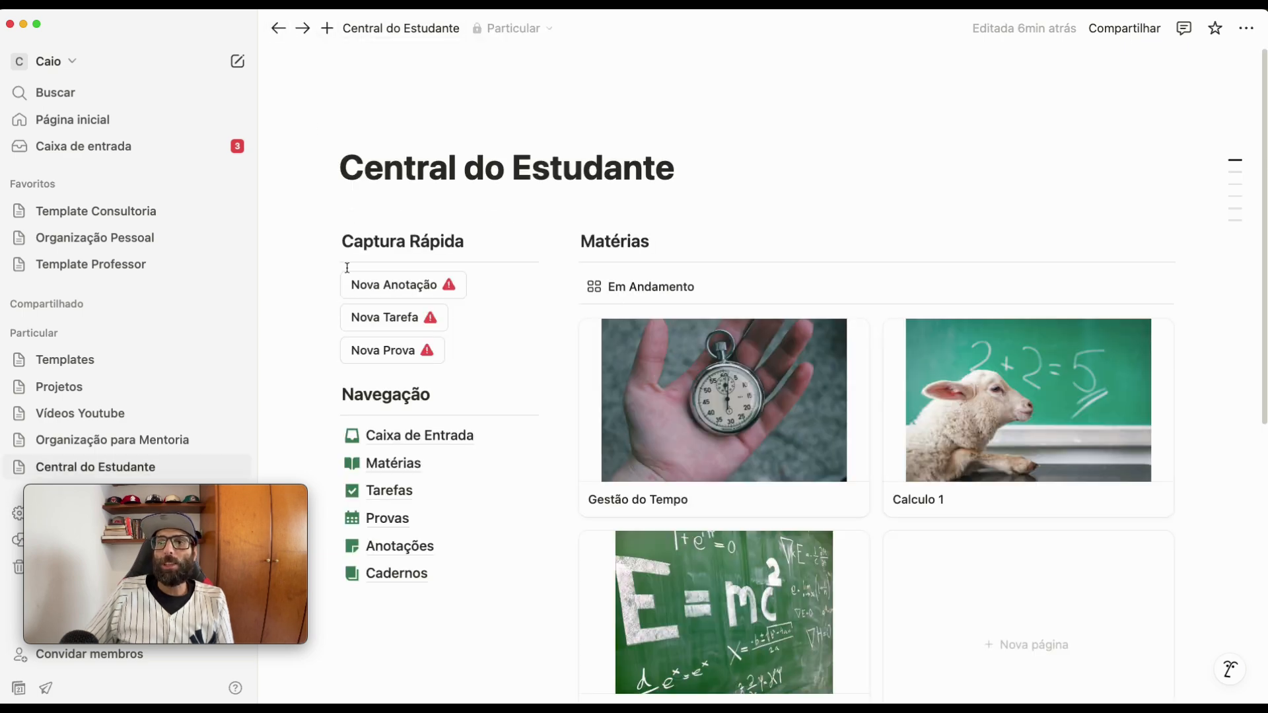
left_click(387, 519)
left_click(278, 27)
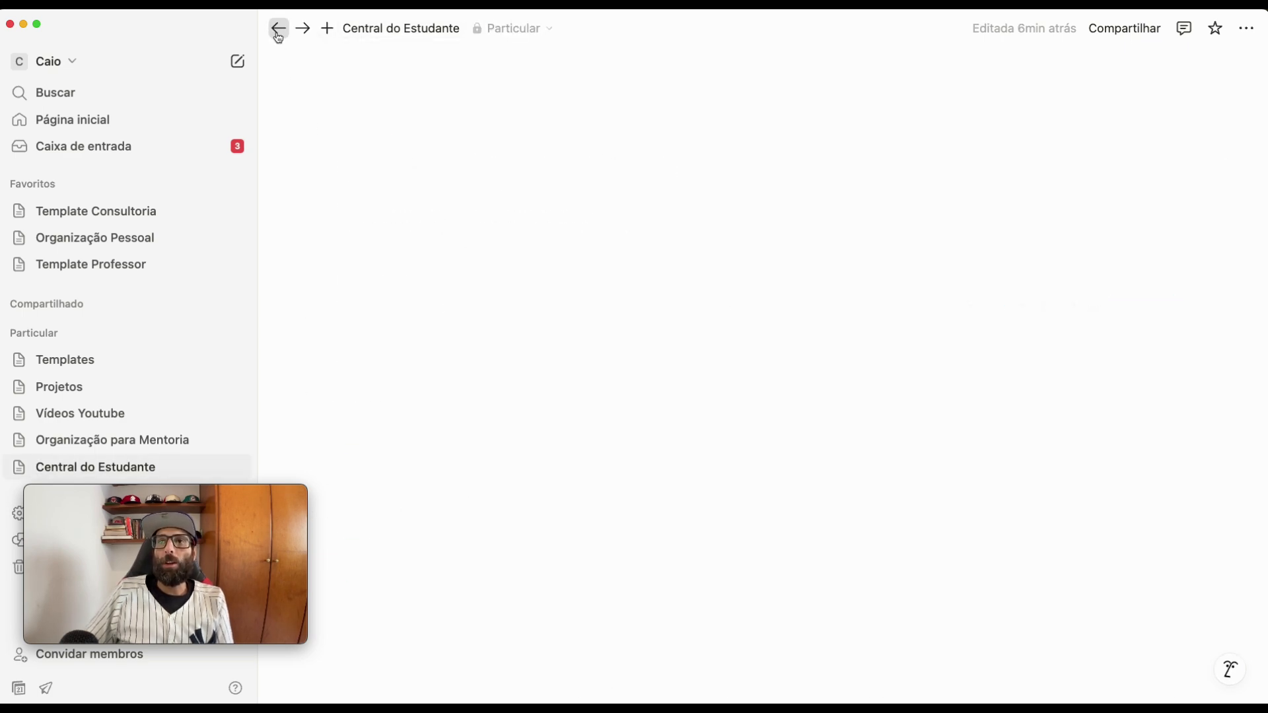
Insert a calendar database view below the Tarefas/Provas divider and link it to the existing tarefas_provas_centraldoestudante database
scroll(835, 549, "down", 5)
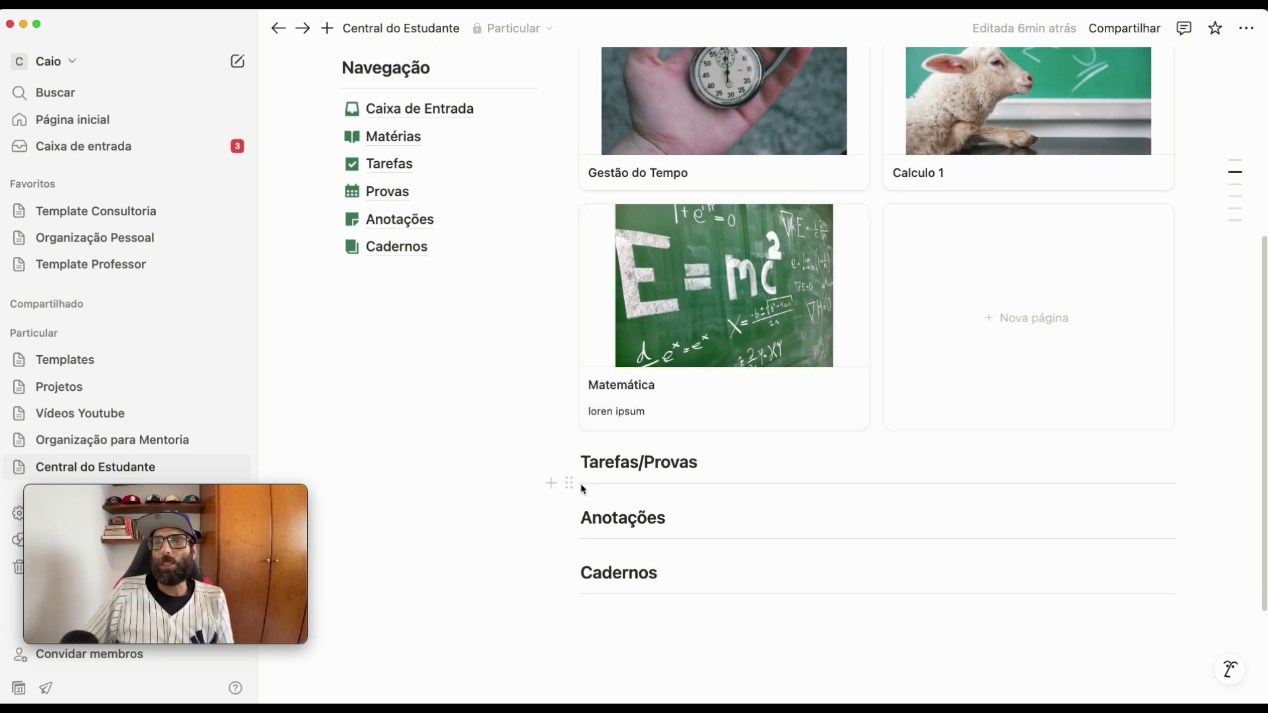
triple_click(603, 462)
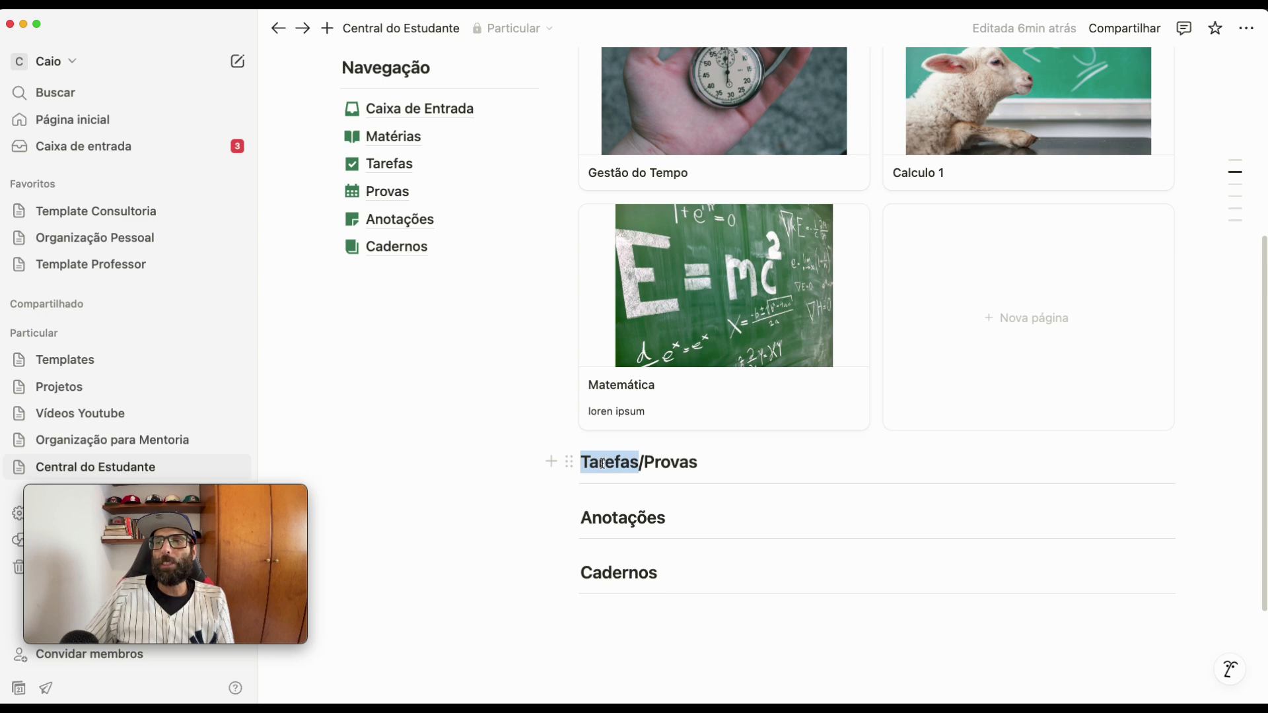
left_click(588, 487)
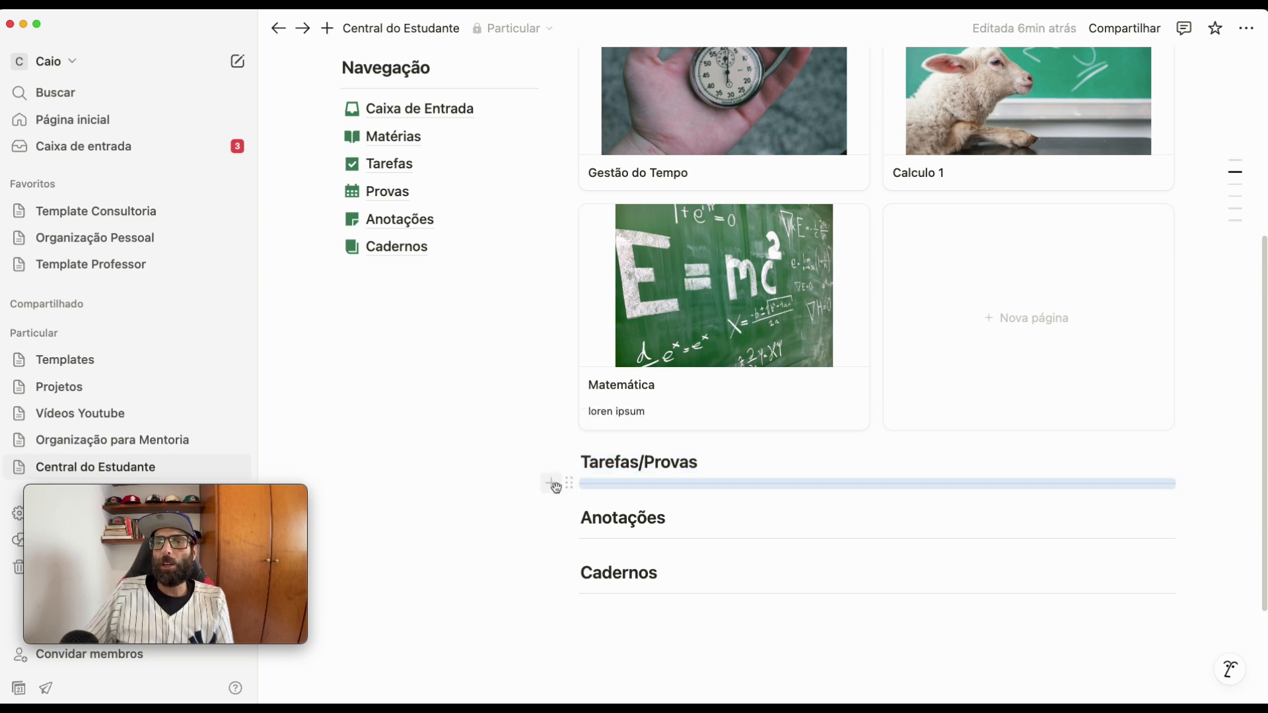
left_click(554, 487)
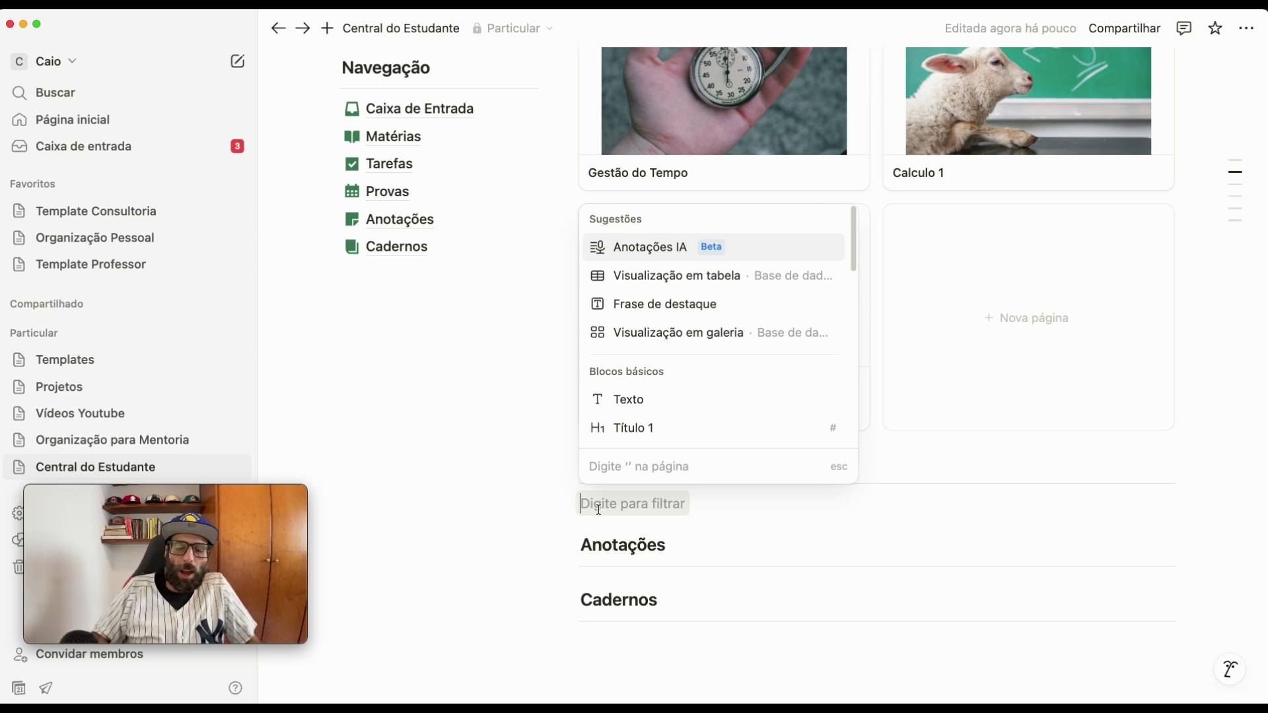
type("/")
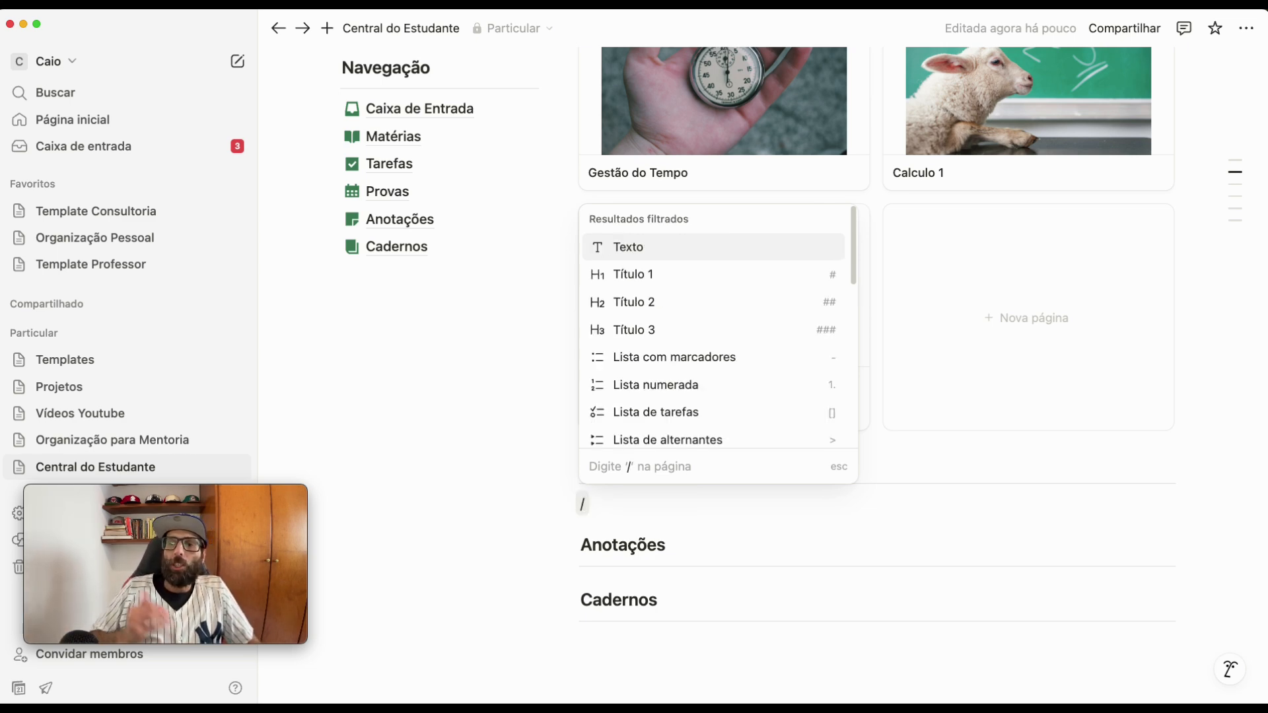
type("visu")
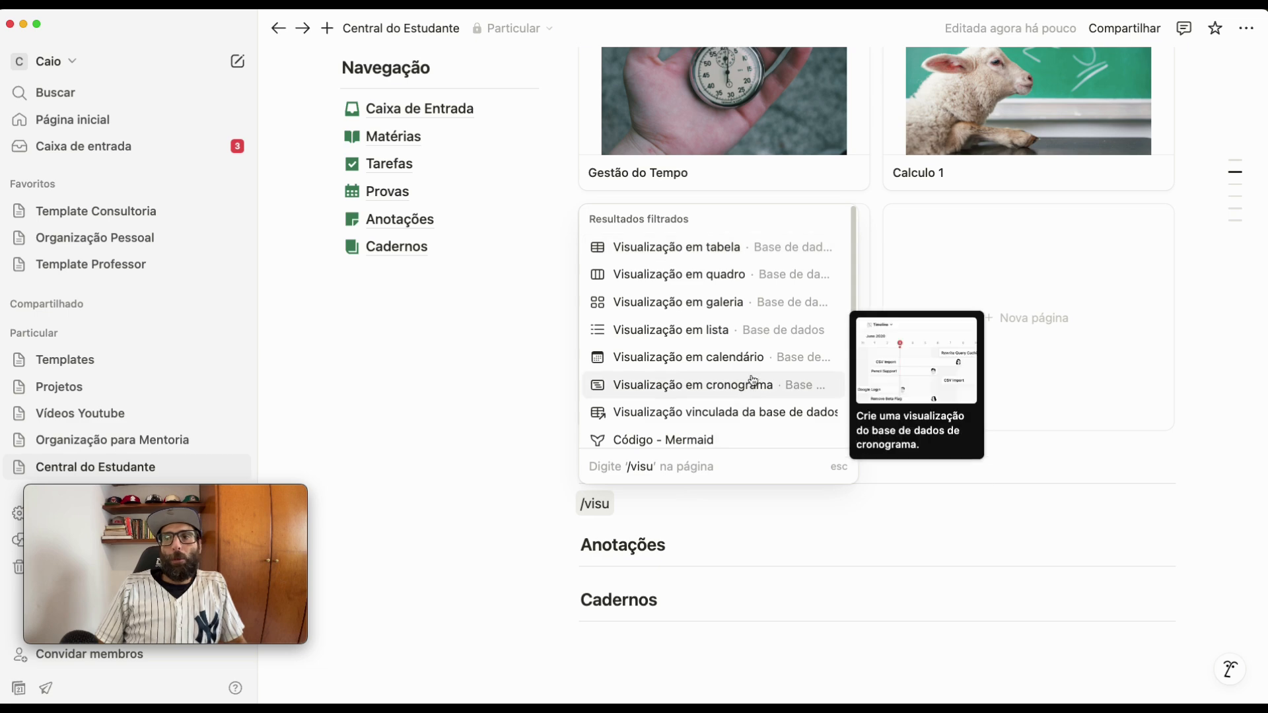
left_click(736, 362)
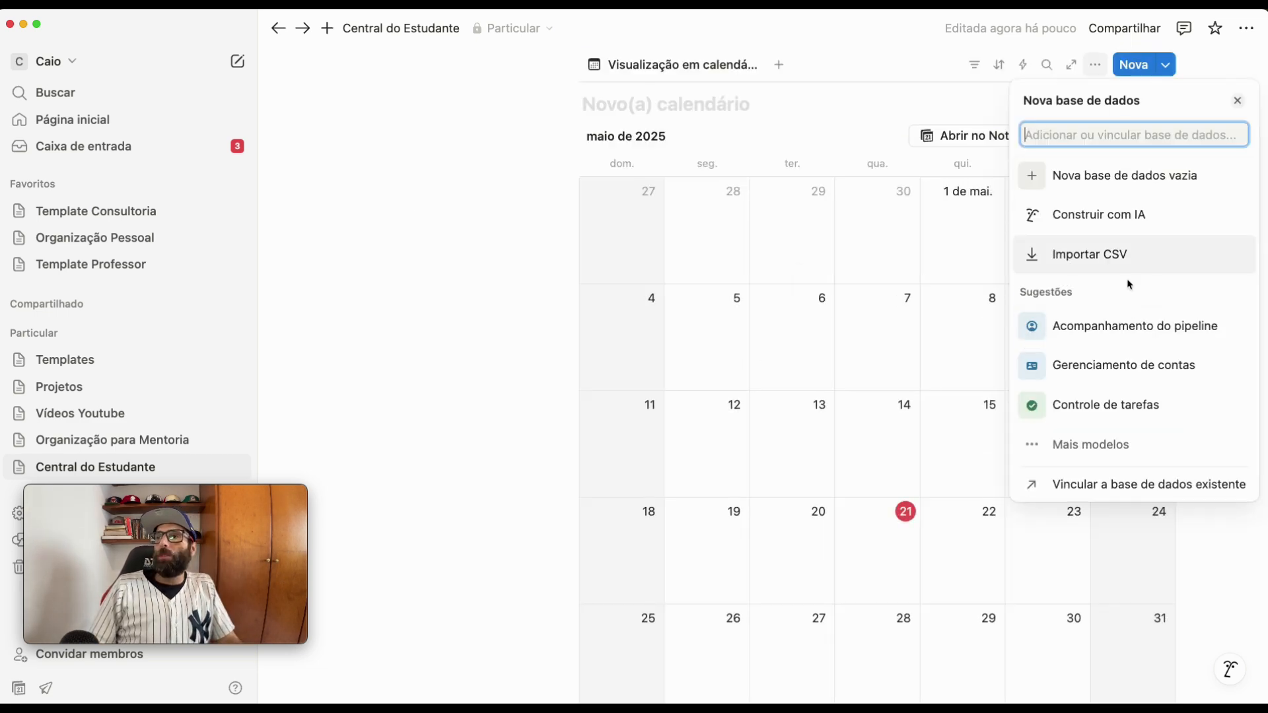
left_click(1103, 490)
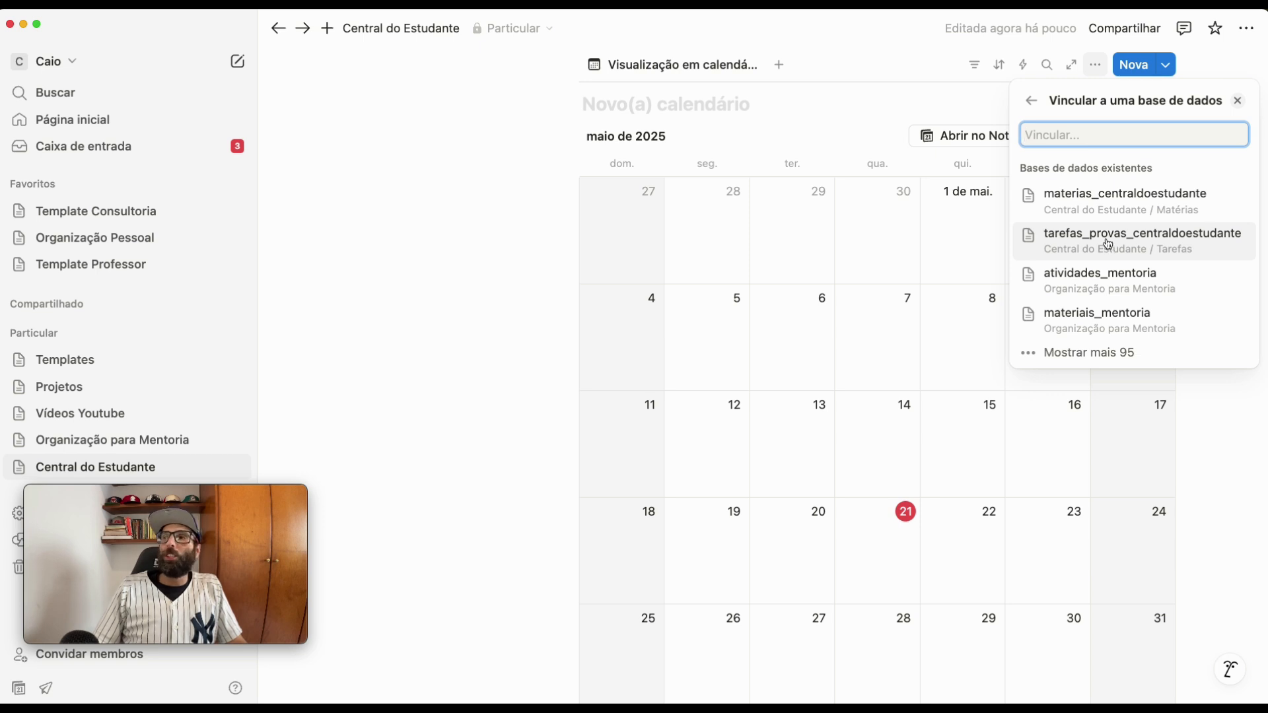
left_click(1108, 244)
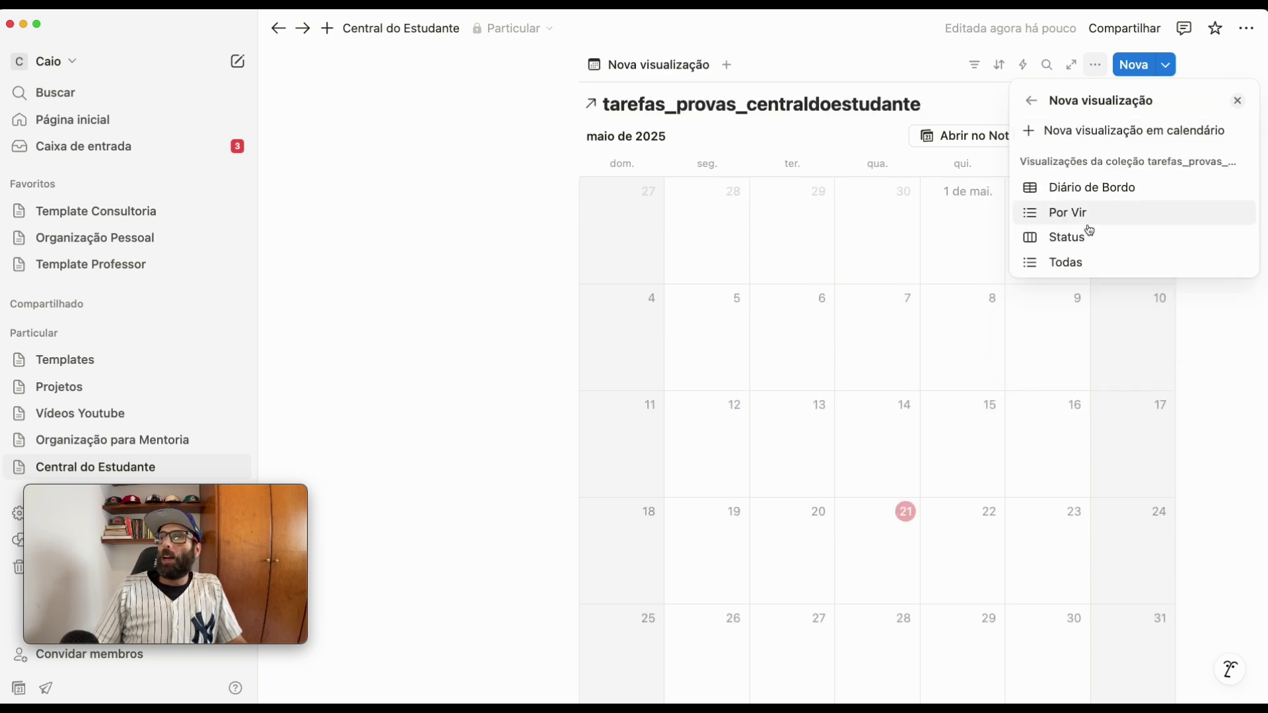
Create the linked view starting from the existing Por Vir view and set its layout to Calendário
left_click(1090, 229)
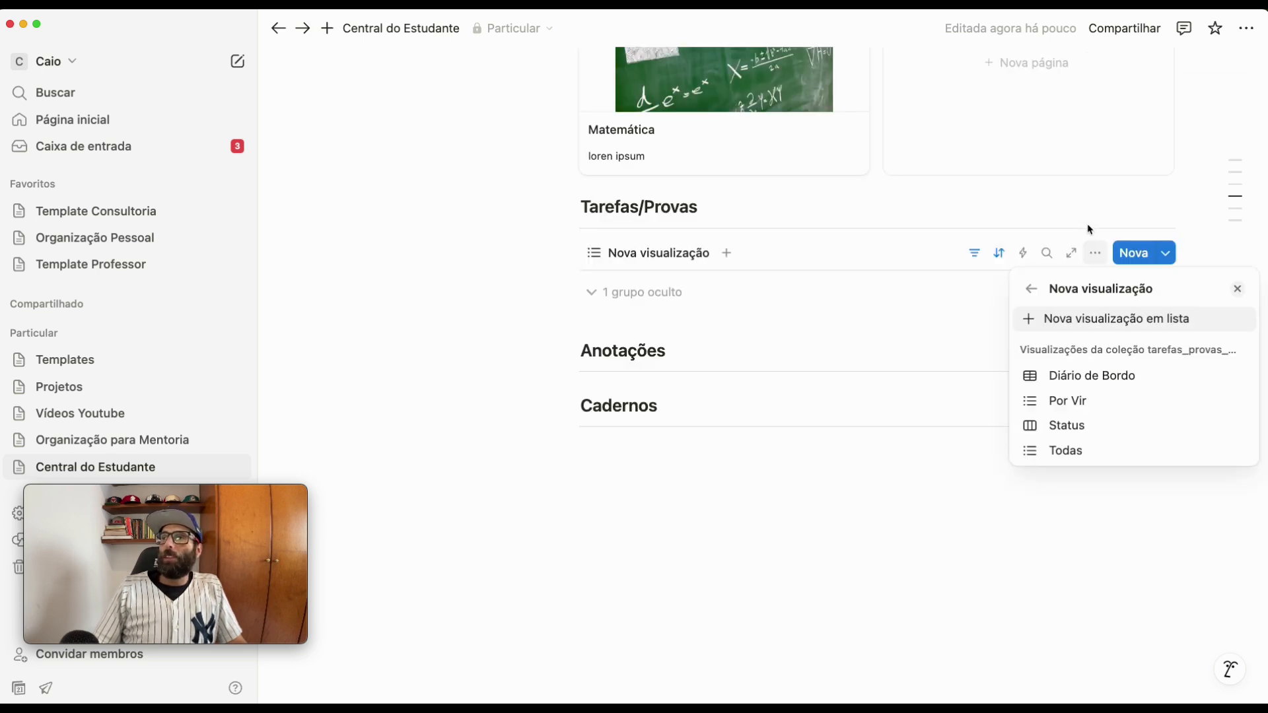
left_click(1068, 318)
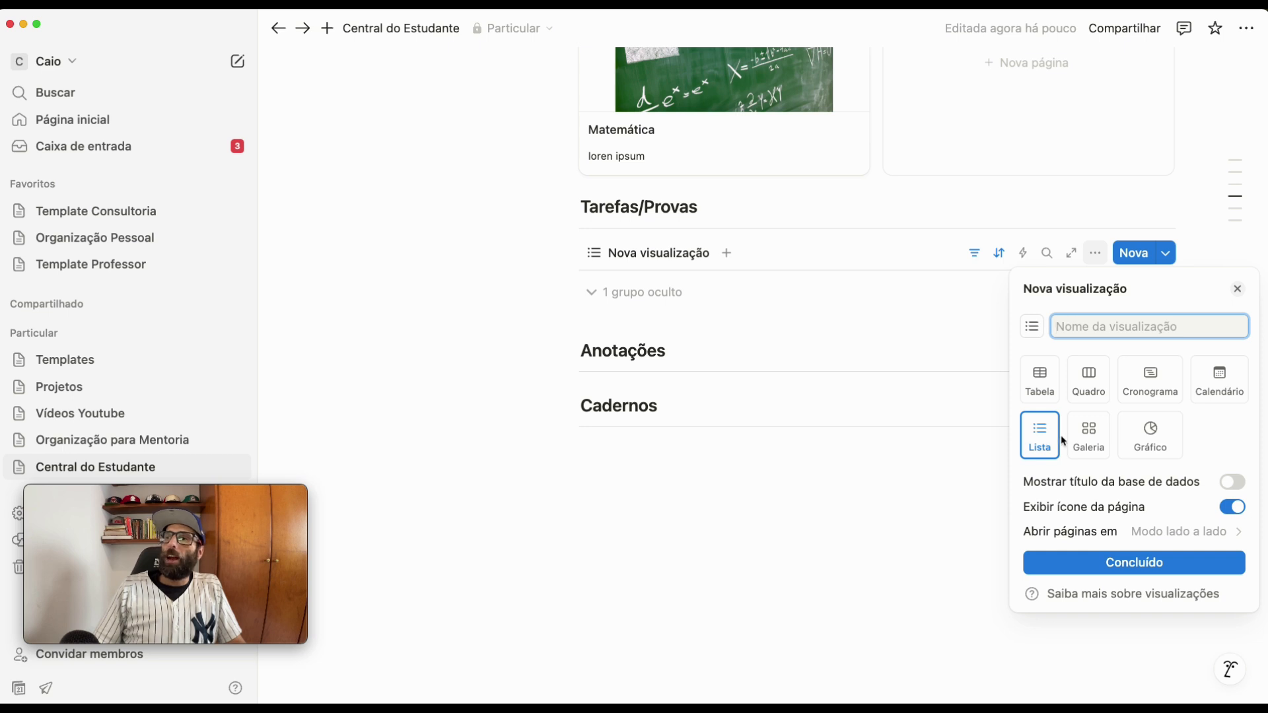
left_click(1224, 387)
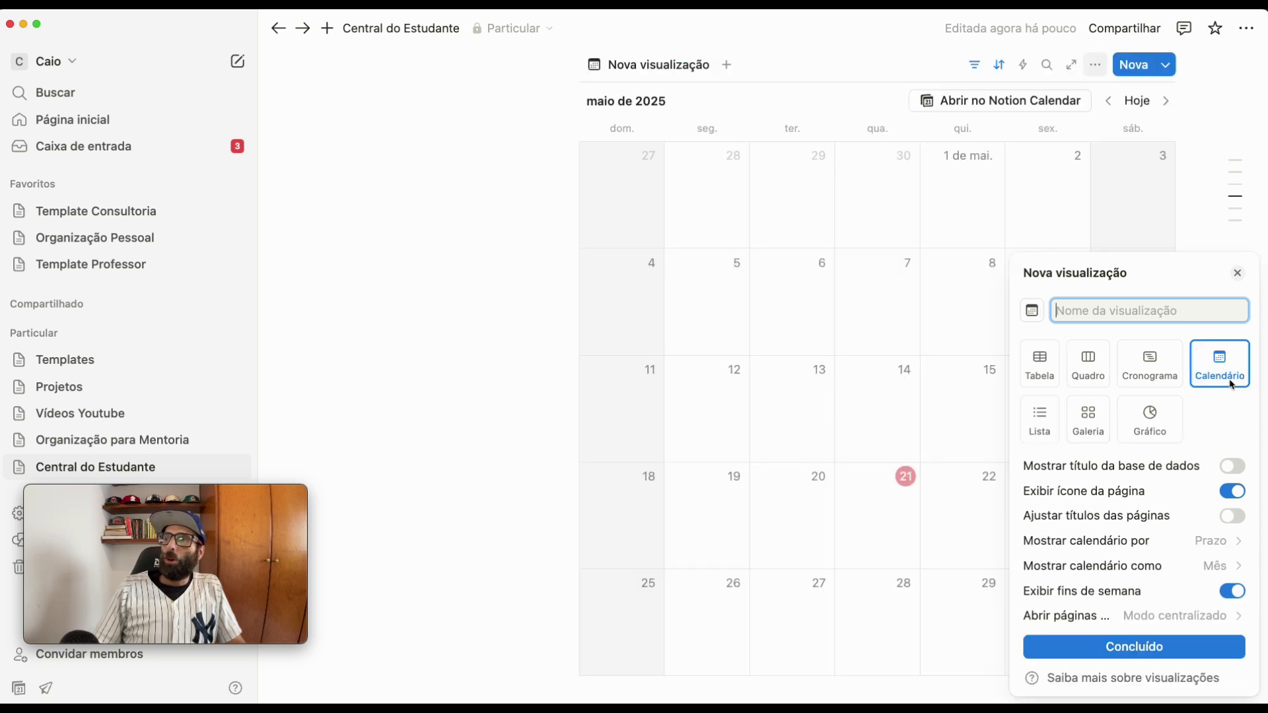
Set the calendar to wrap page titles, hide weekends and display by Semana
left_click(1232, 520)
left_click(1232, 591)
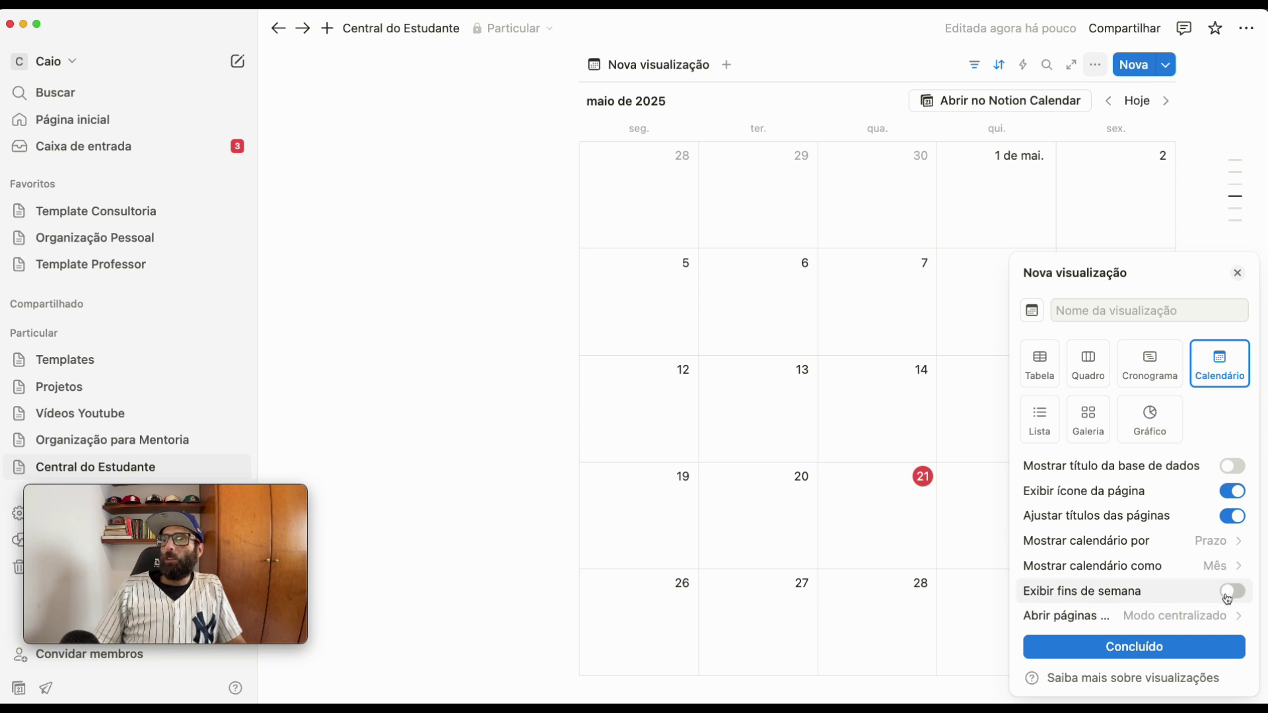
left_click(1224, 568)
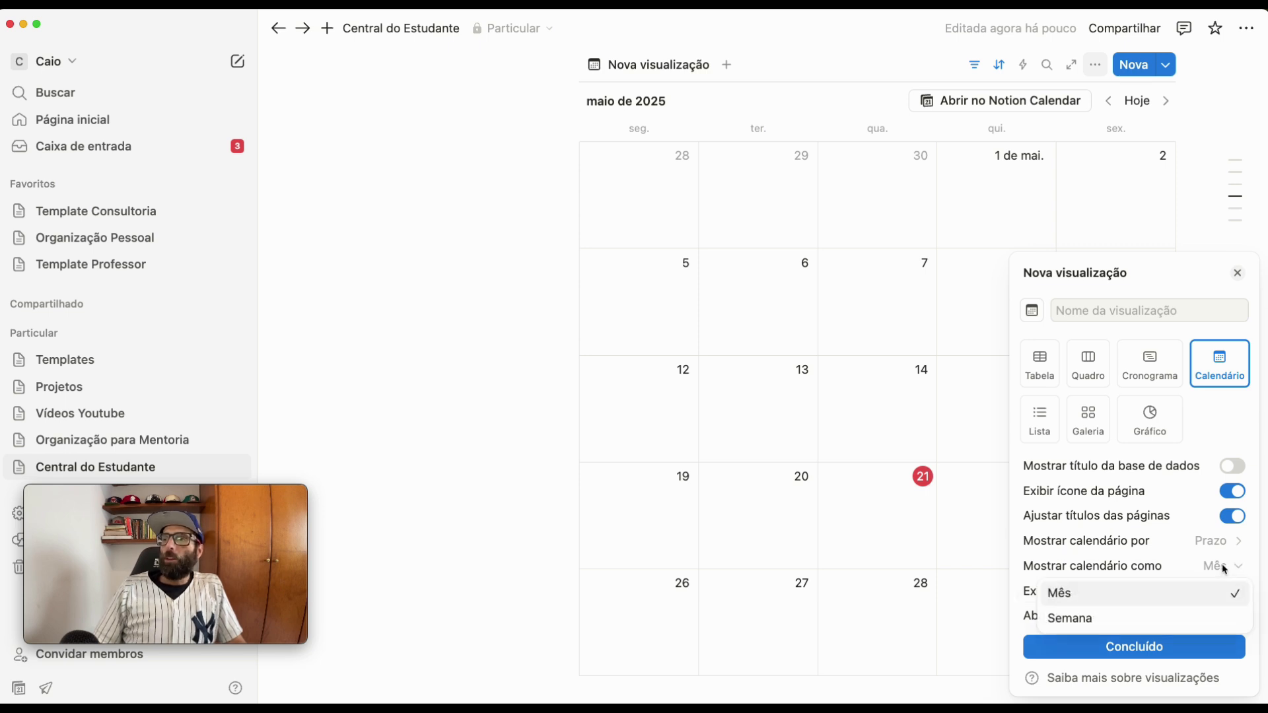
left_click(1102, 620)
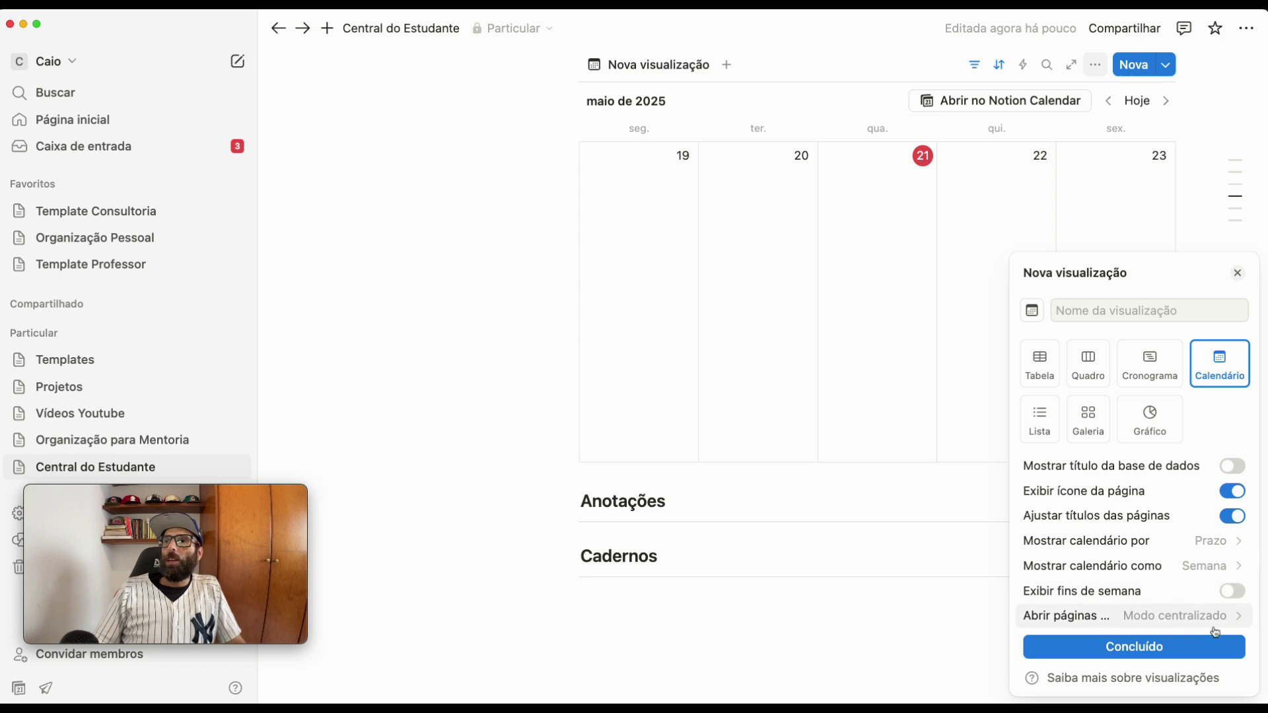
Name the new calendar view Semanal and finish creating it
left_click(1164, 310)
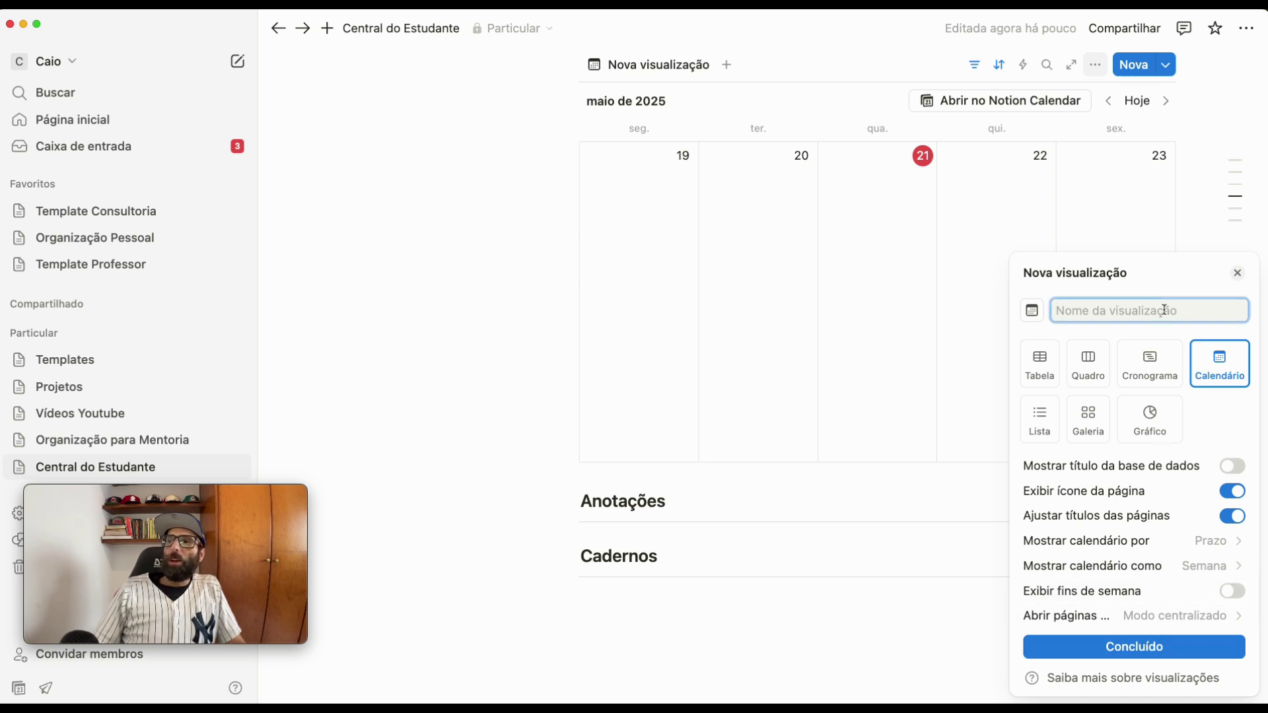
type("Semanal")
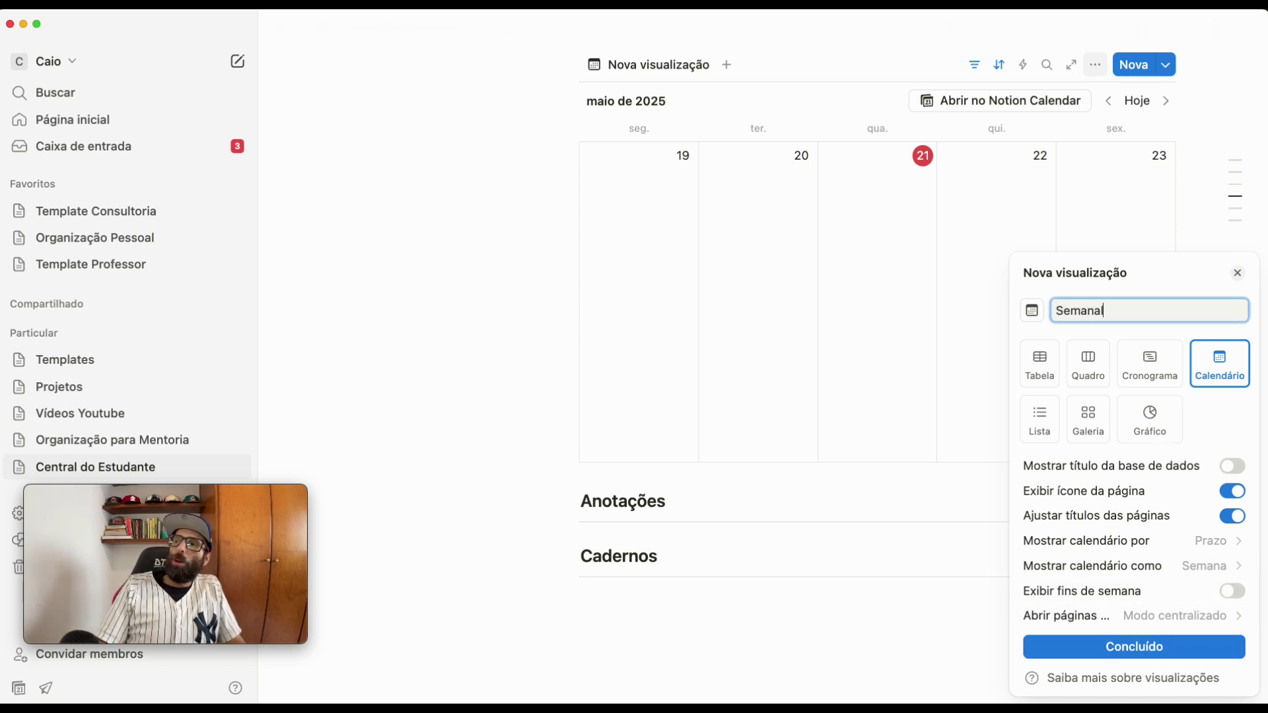
left_click(1128, 651)
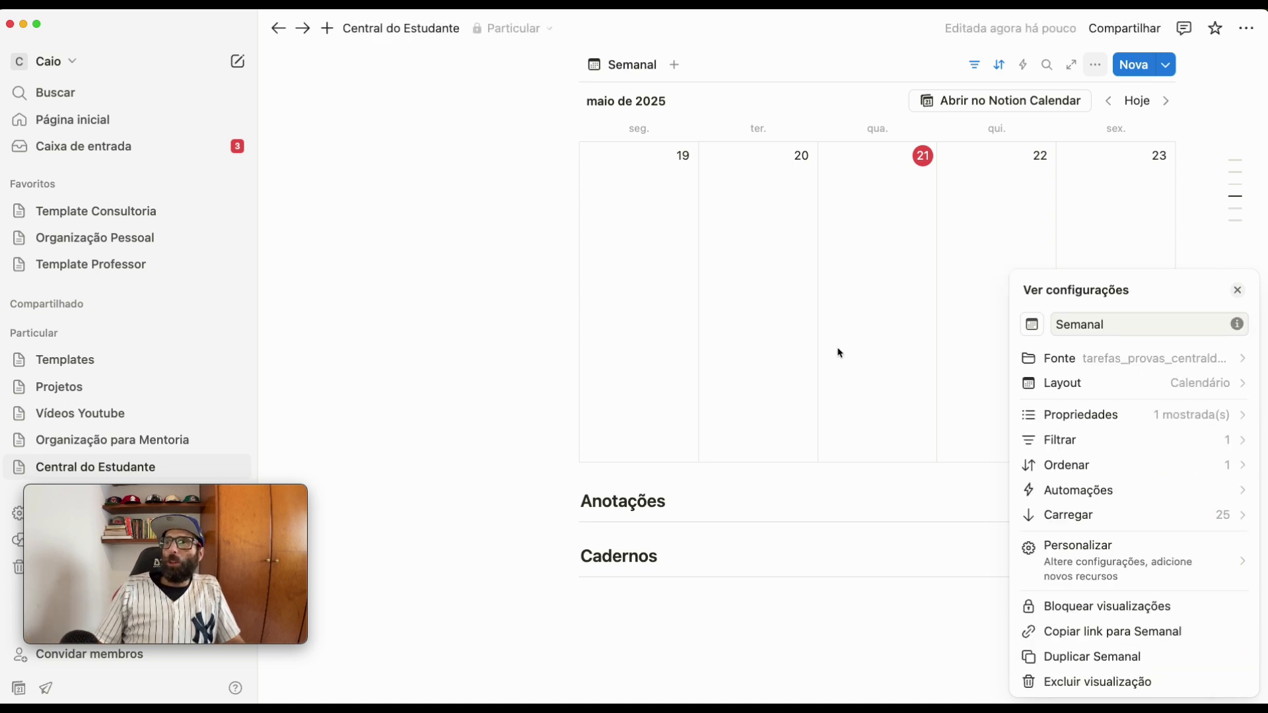
Show the Status property in the Semanal calendar and close the view settings
left_click(1162, 418)
left_click(1220, 449)
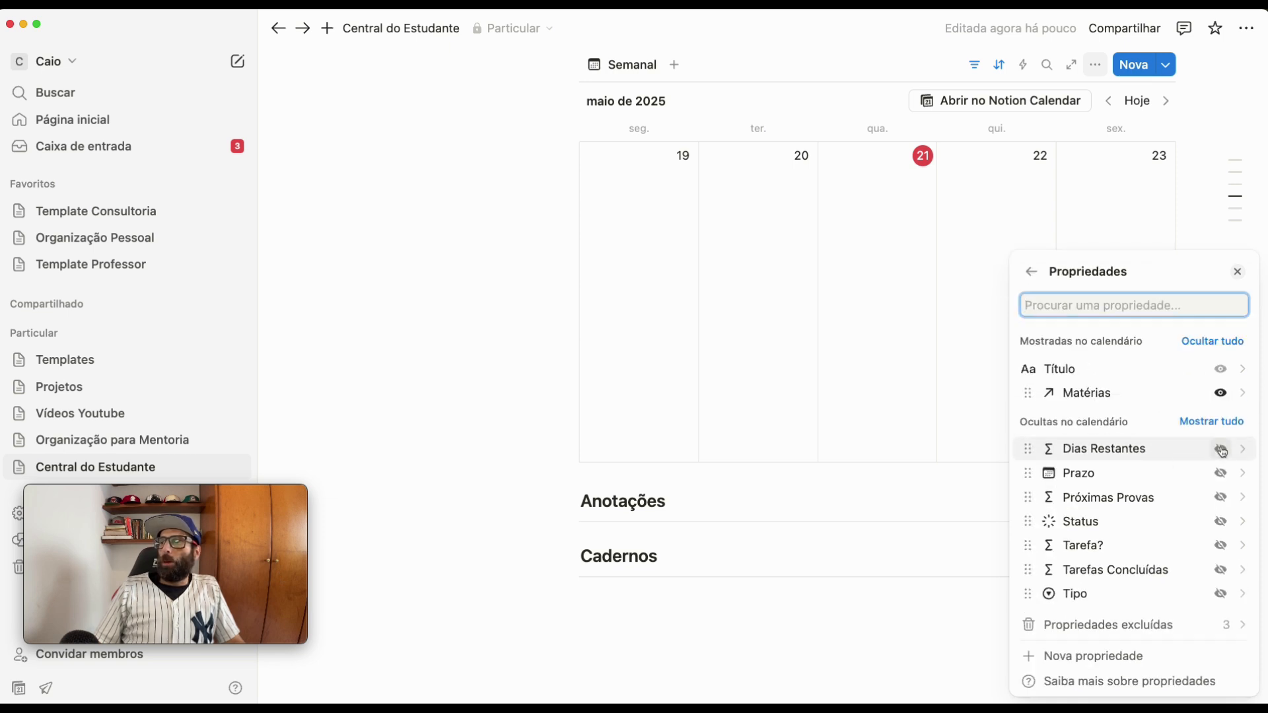
left_click(1220, 521)
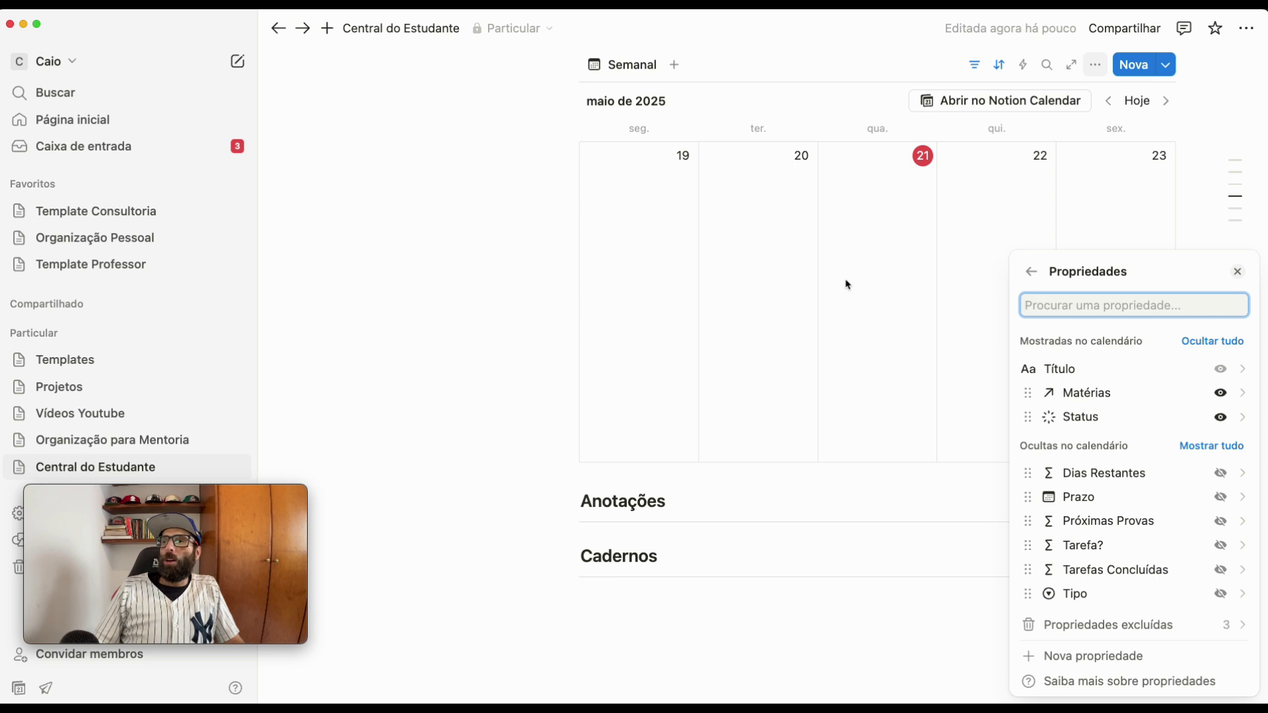
left_click(862, 294)
scroll(870, 394, "up", 5)
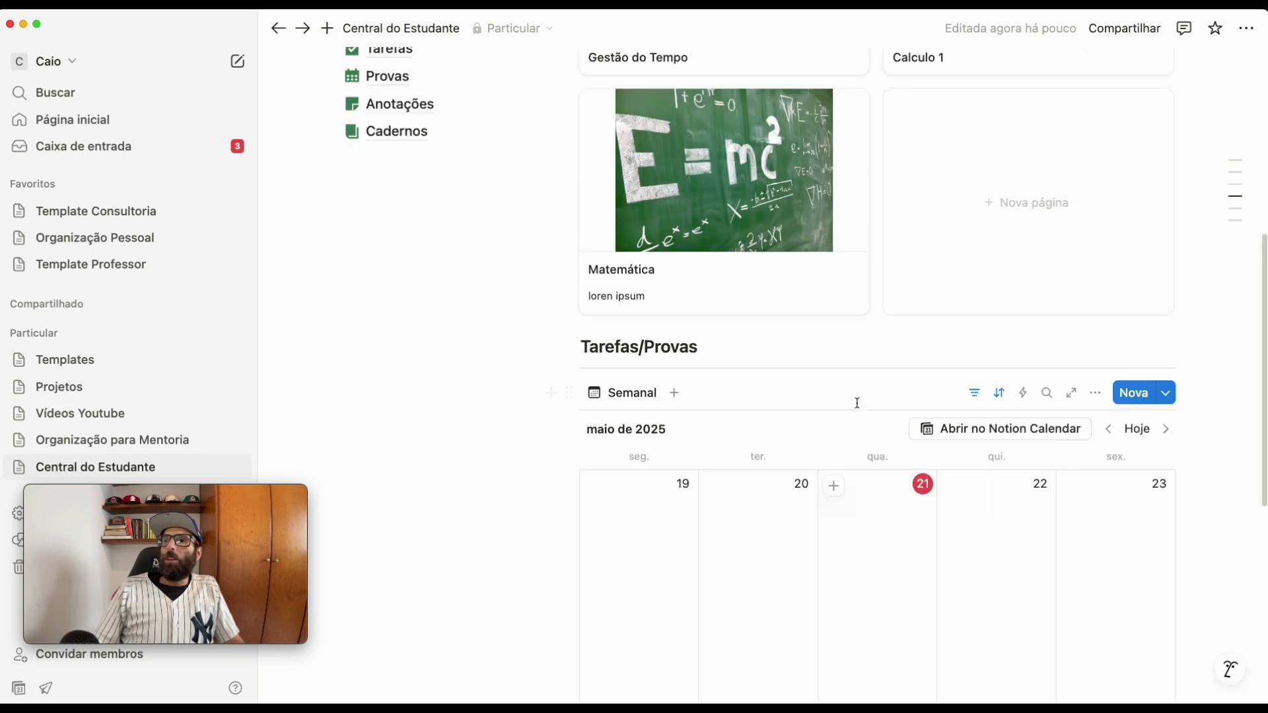
scroll(753, 418, "down", 1)
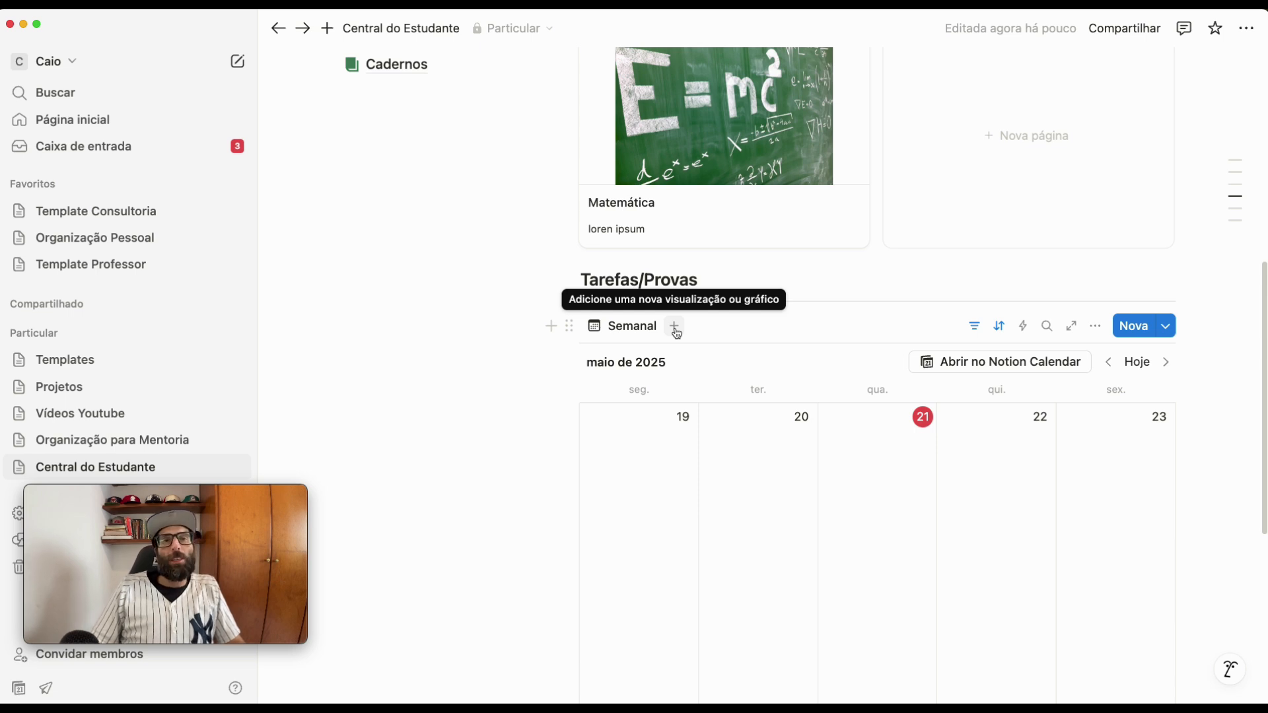
Add a list view of tarefas_provas_centraldoestudante under Tarefas/Provas, based on the existing Por Vir view
left_click(675, 327)
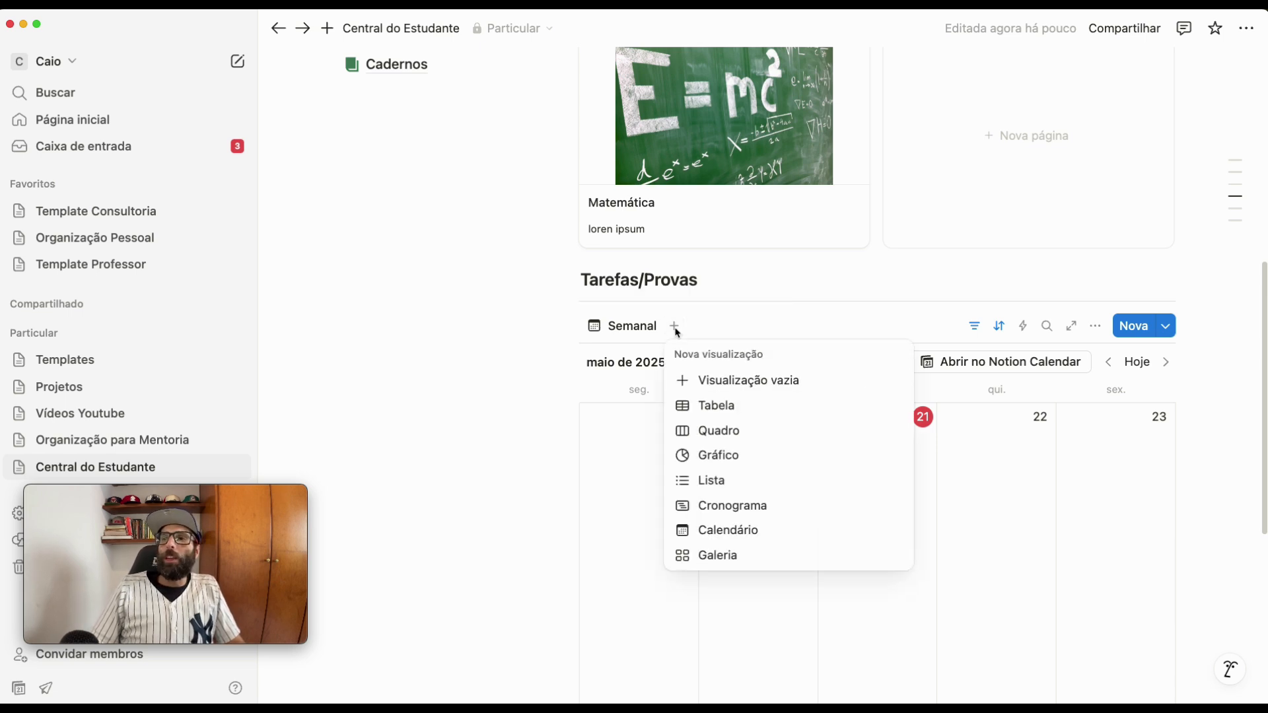
left_click(718, 482)
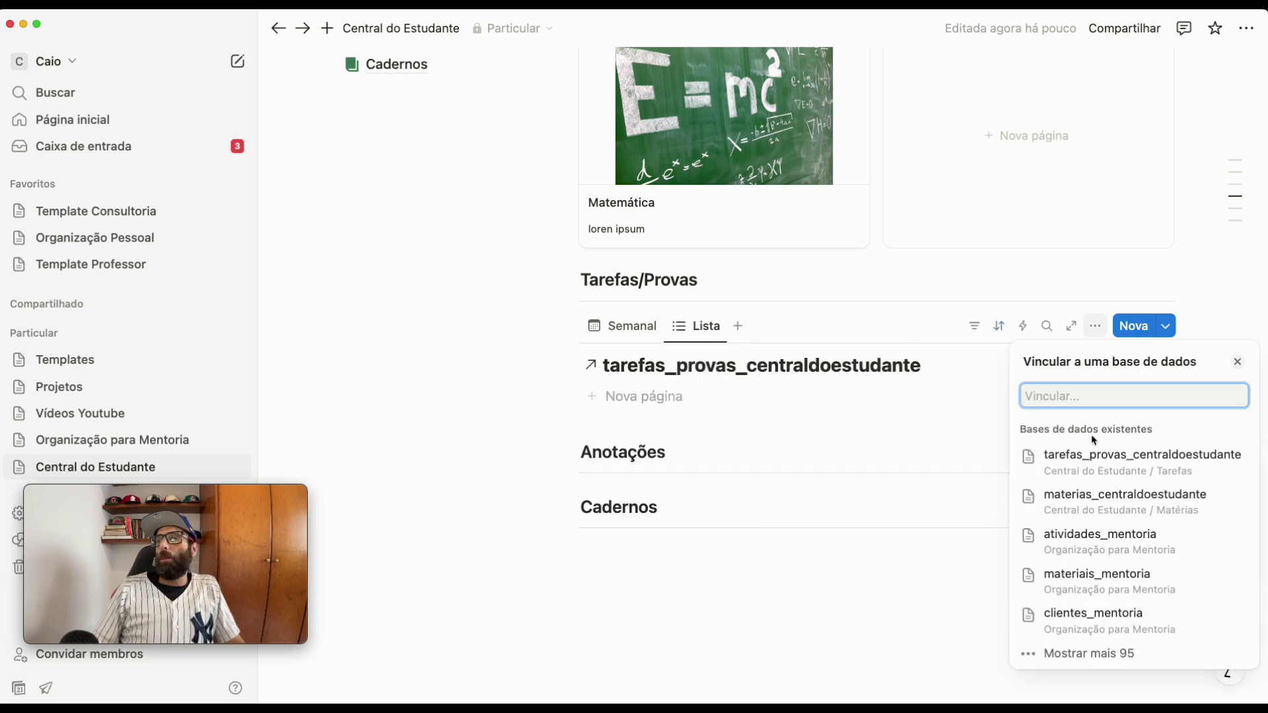
left_click(1137, 467)
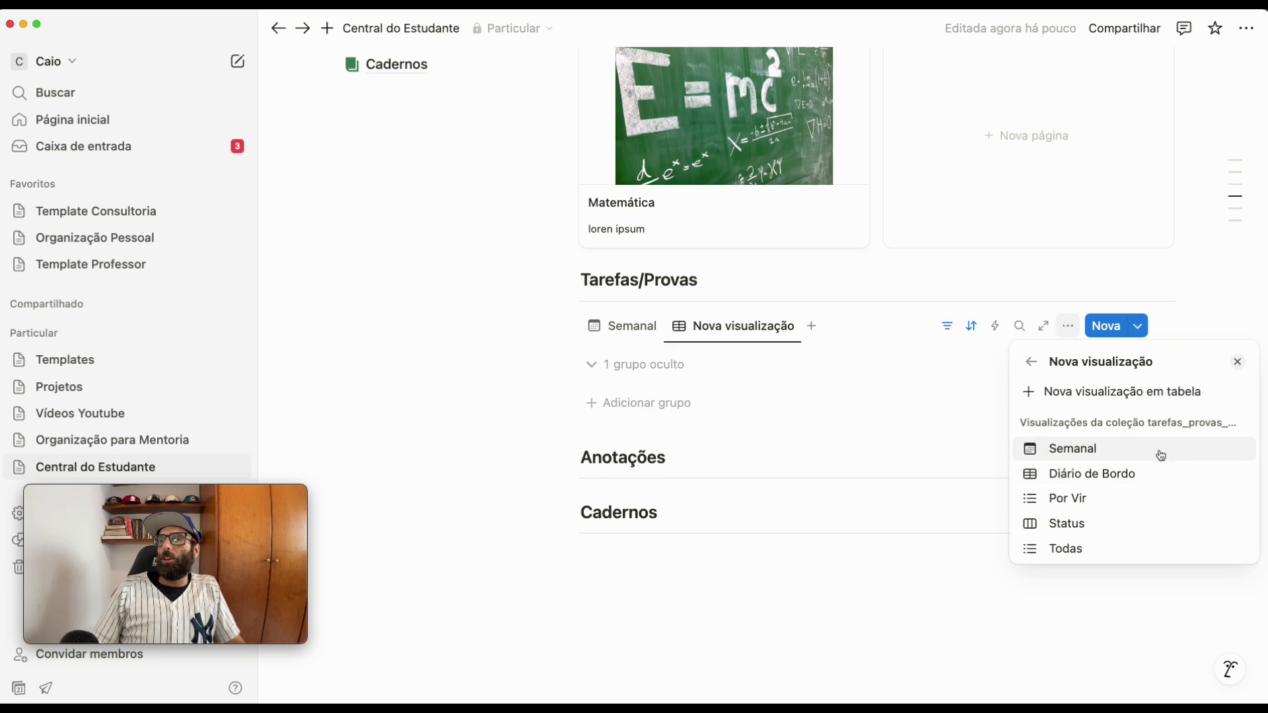
left_click(1081, 503)
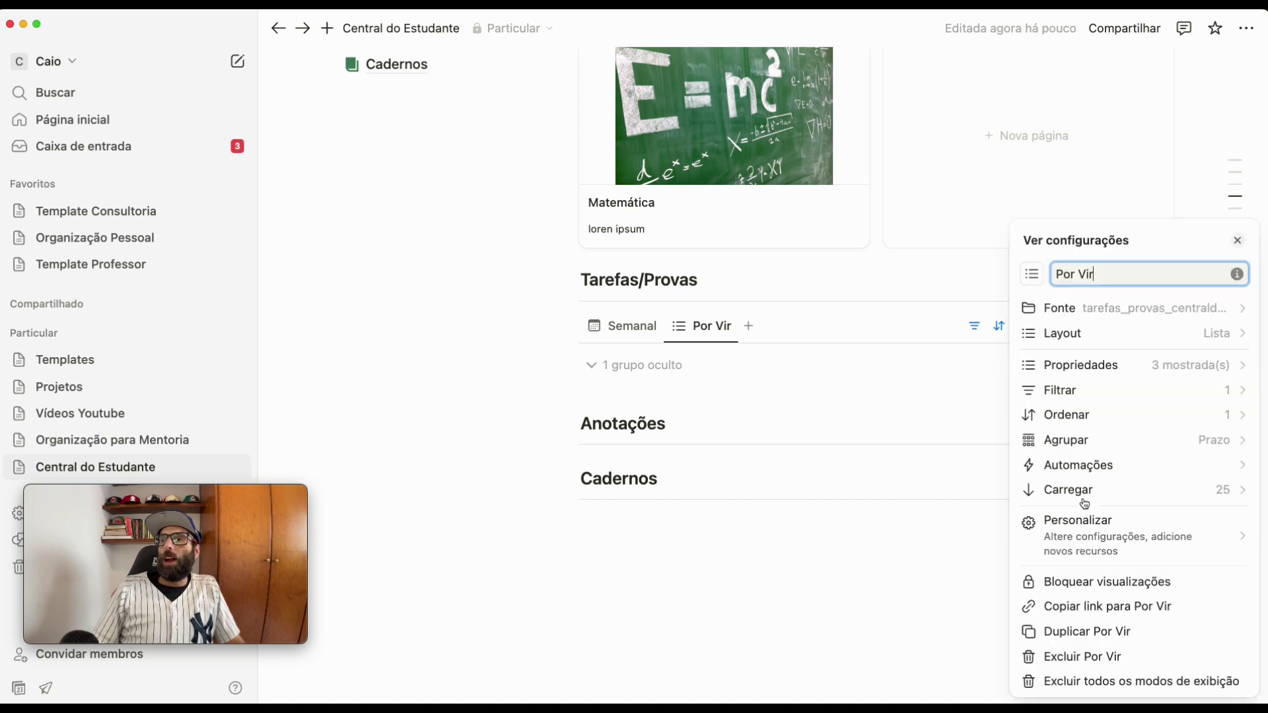
Show Dias Restantes and Matérias in the Por Vir view, move Matérias above Prazo, and hide Status
left_click(1188, 367)
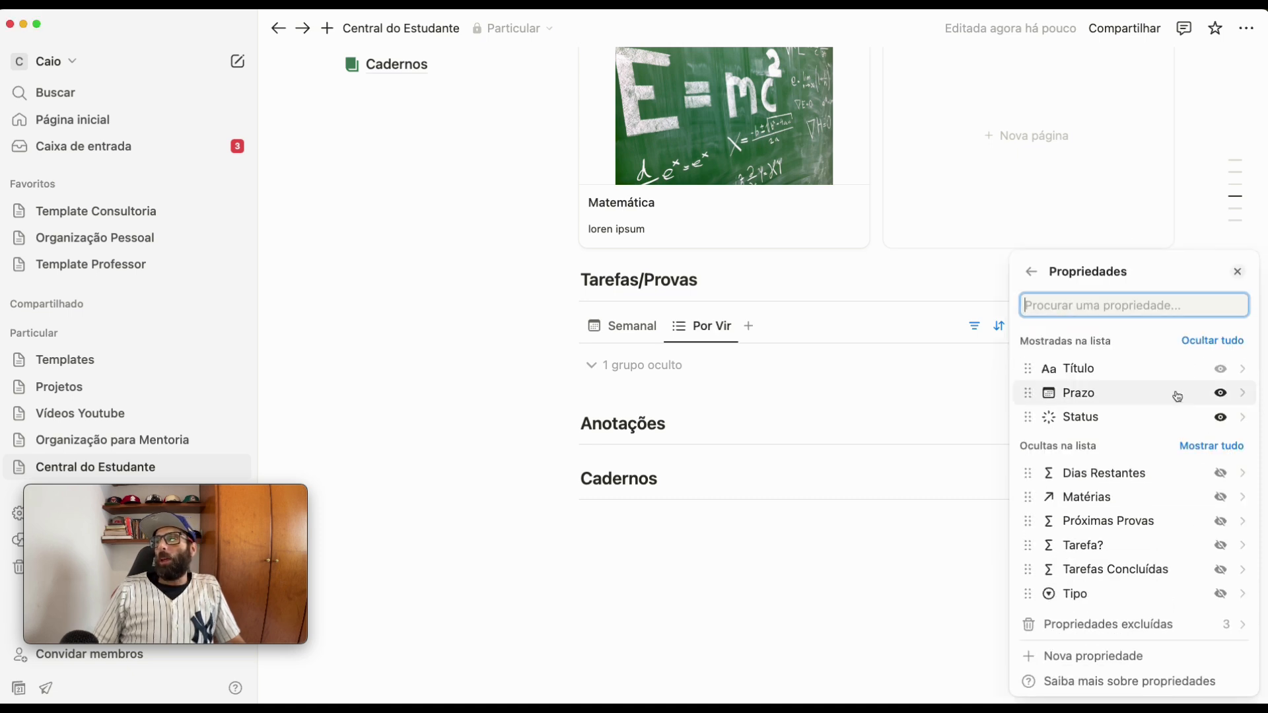
left_click(1221, 473)
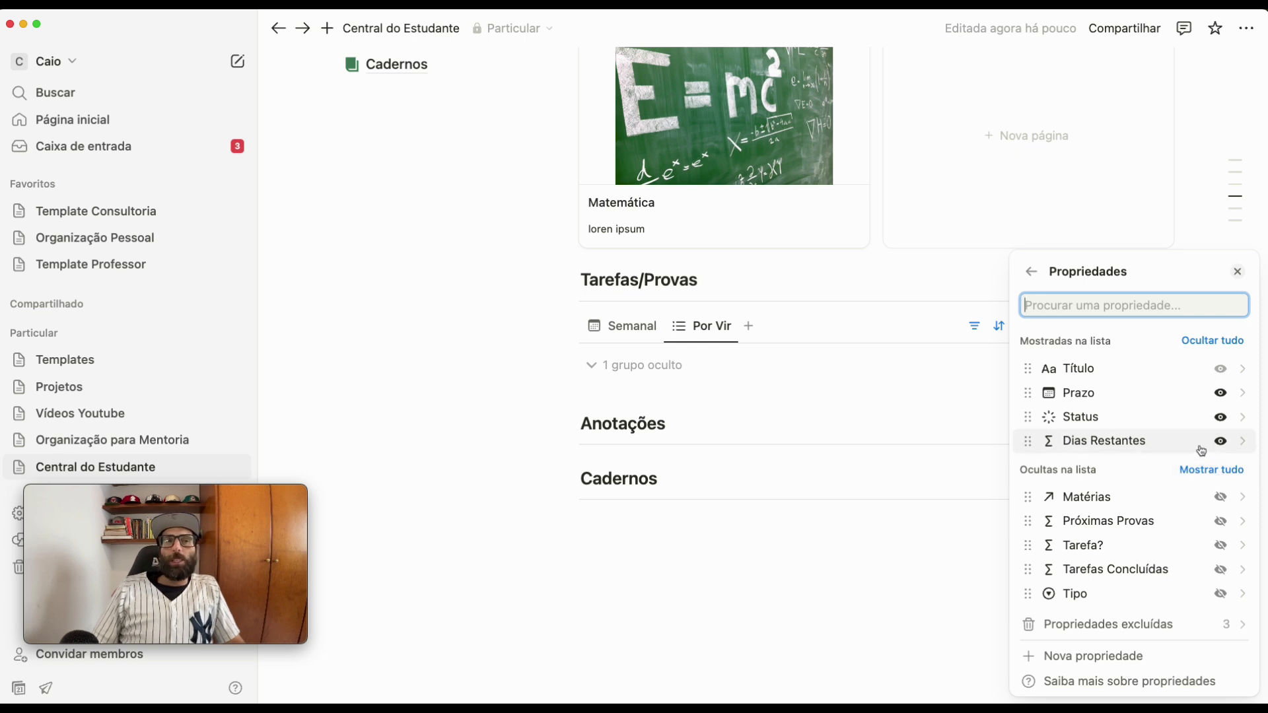
left_click(1221, 497)
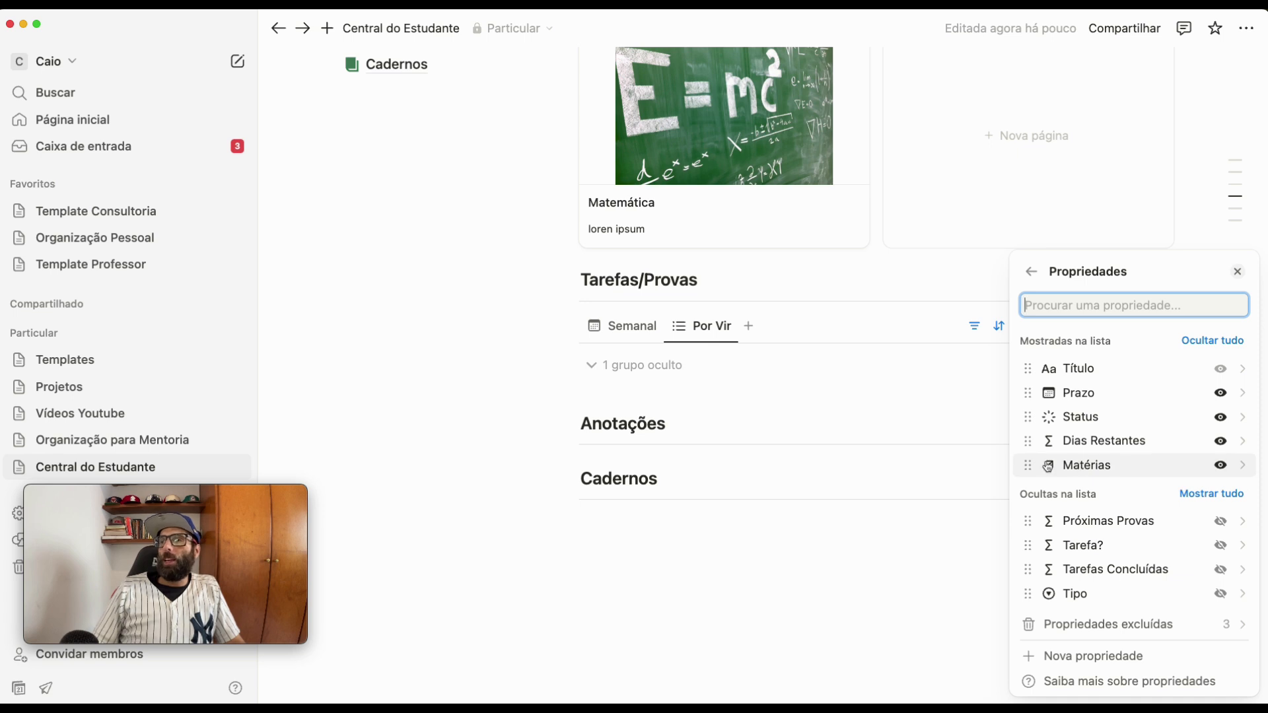
left_click_drag(1045, 463, 1045, 393)
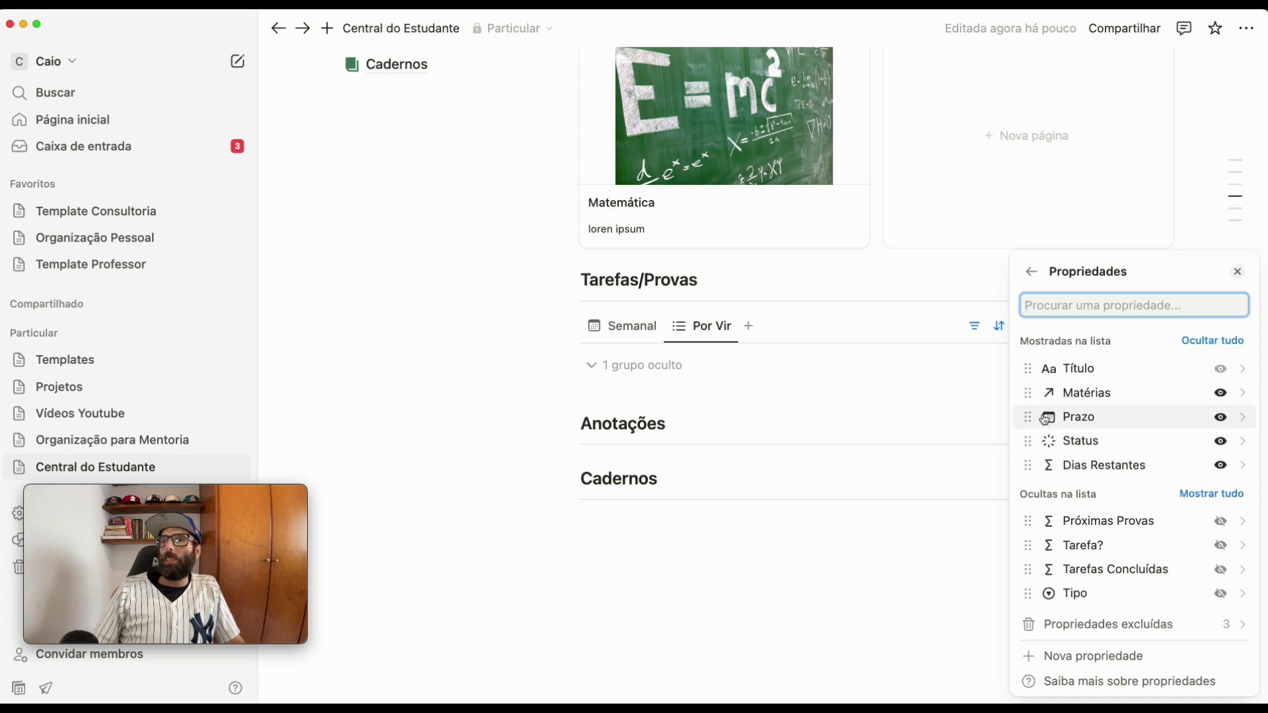
left_click(1222, 442)
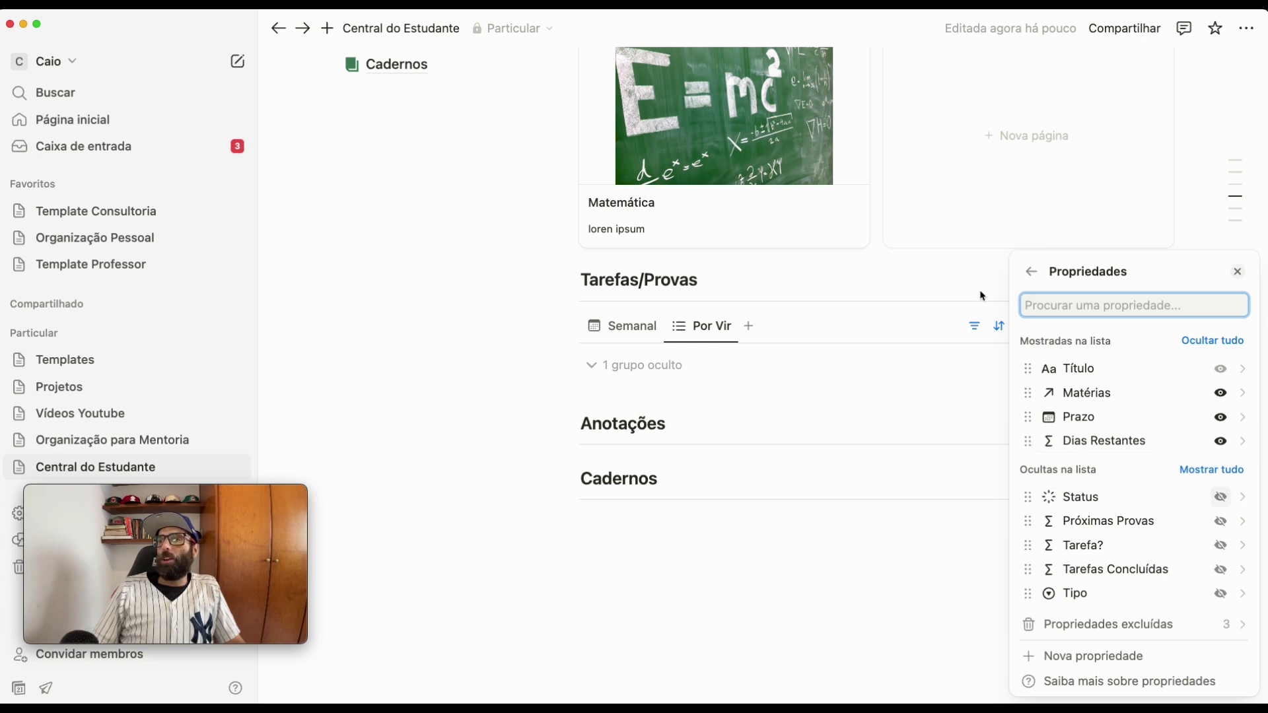
left_click(1029, 277)
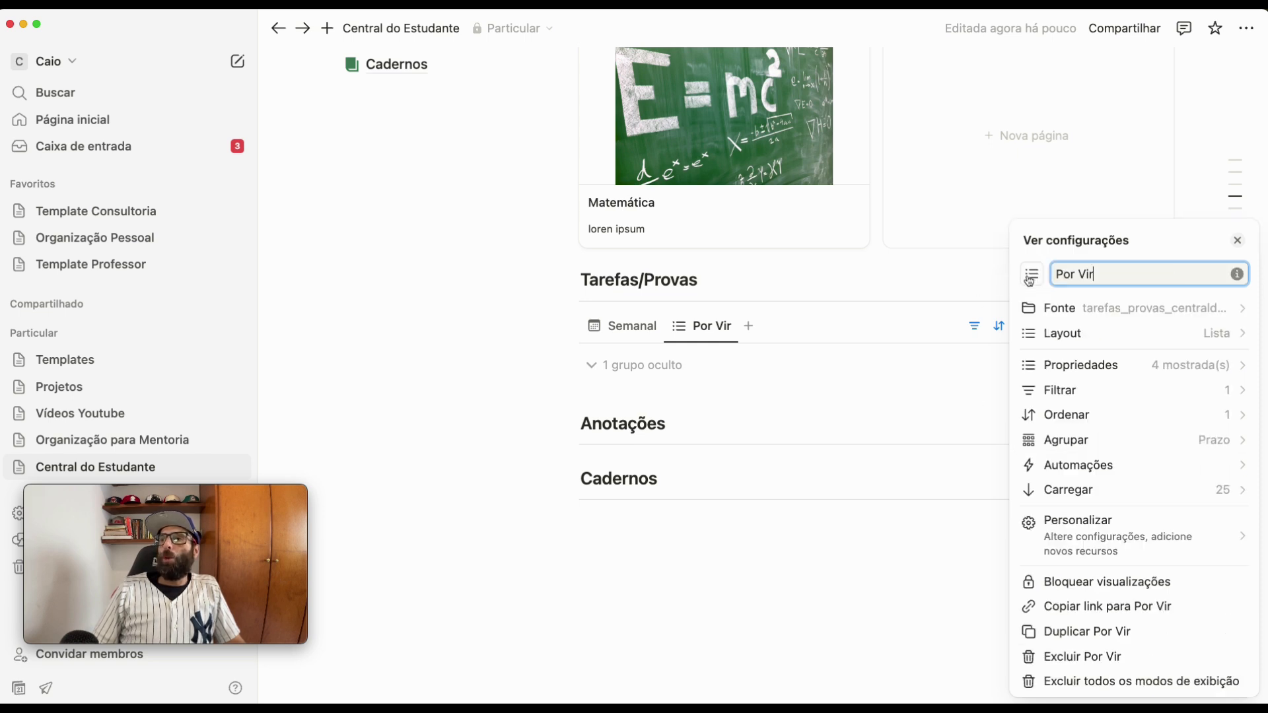
Remove the Tipo é Tarefa rule from the Por Vir view's filter and close the view settings
left_click(1068, 392)
left_click(1098, 397)
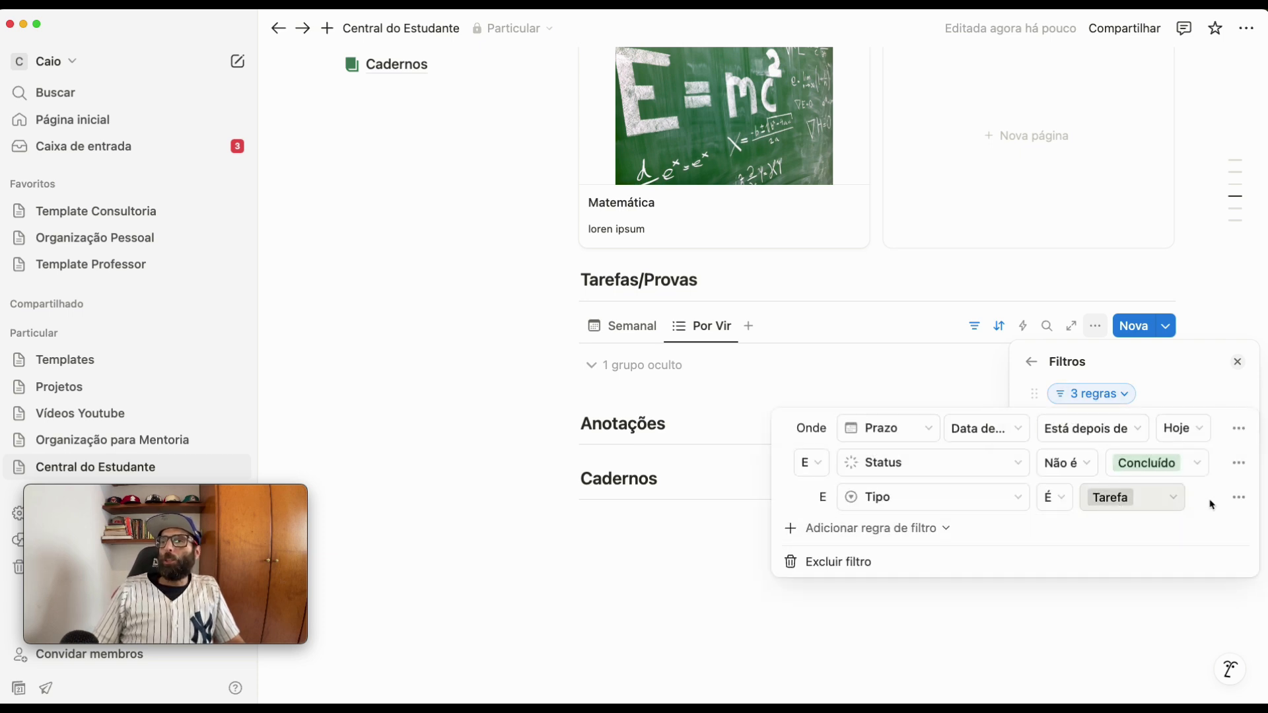
left_click(1245, 505)
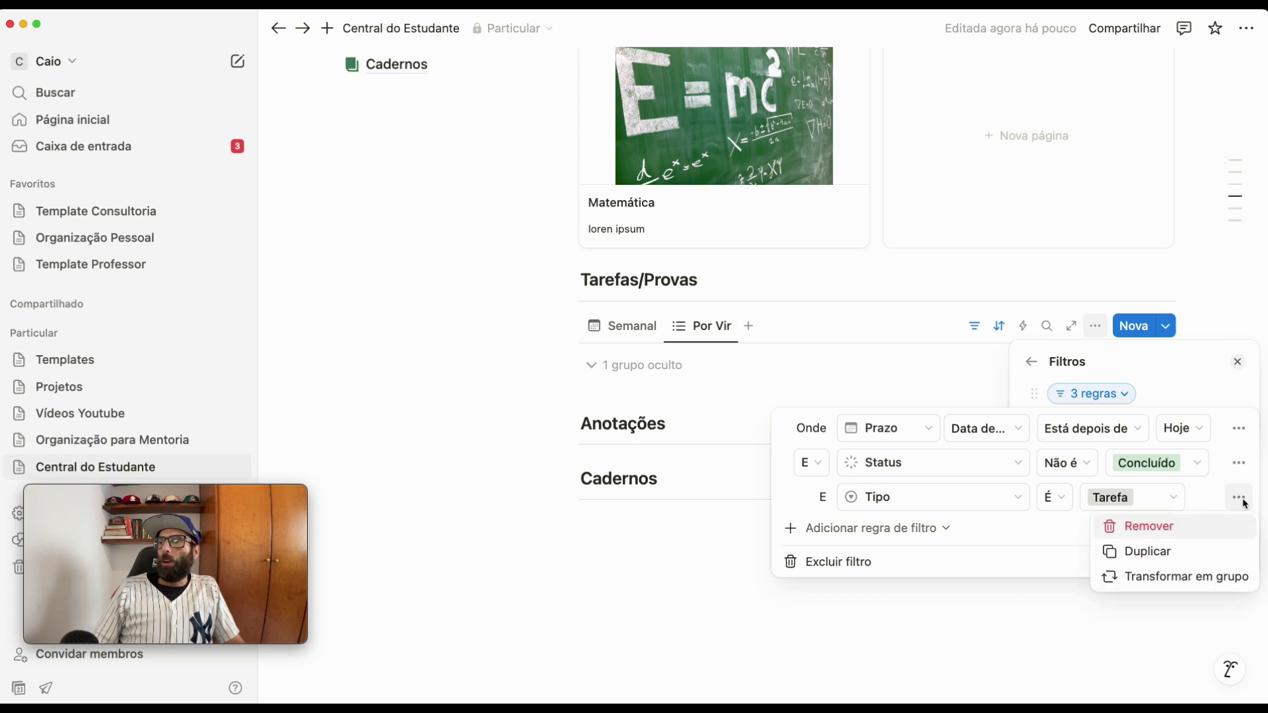
left_click(1166, 534)
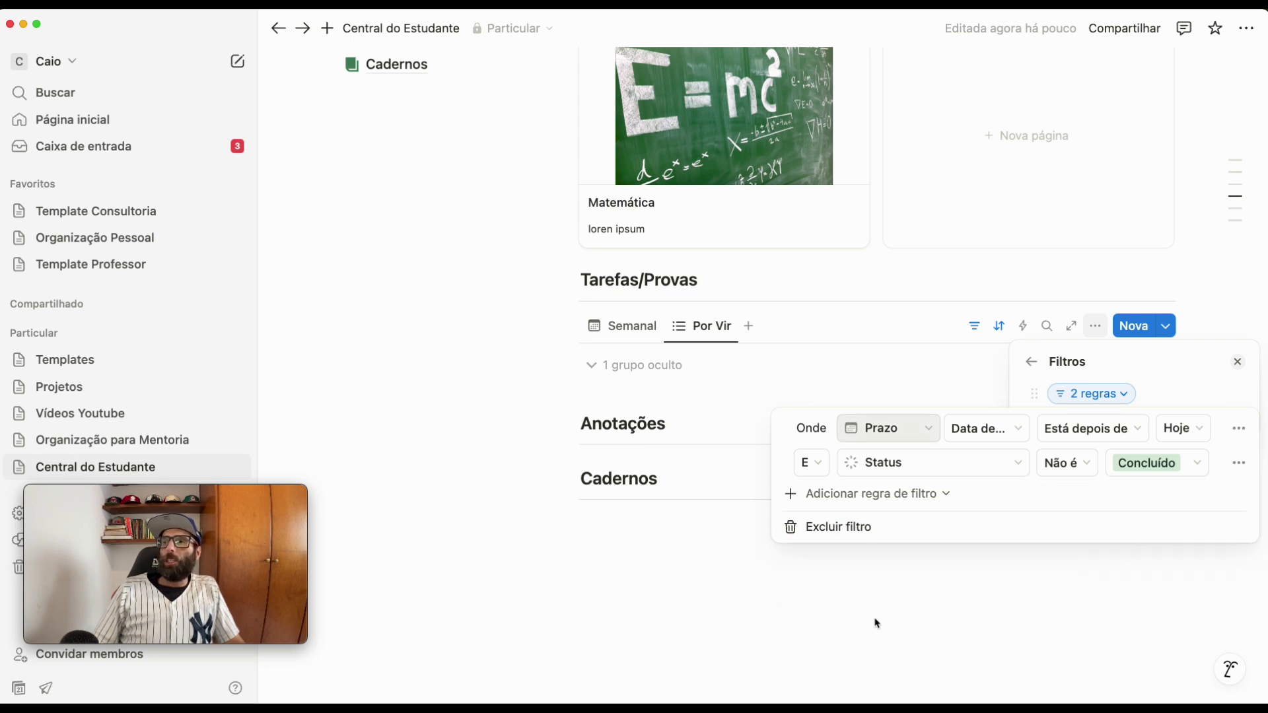
left_click(708, 614)
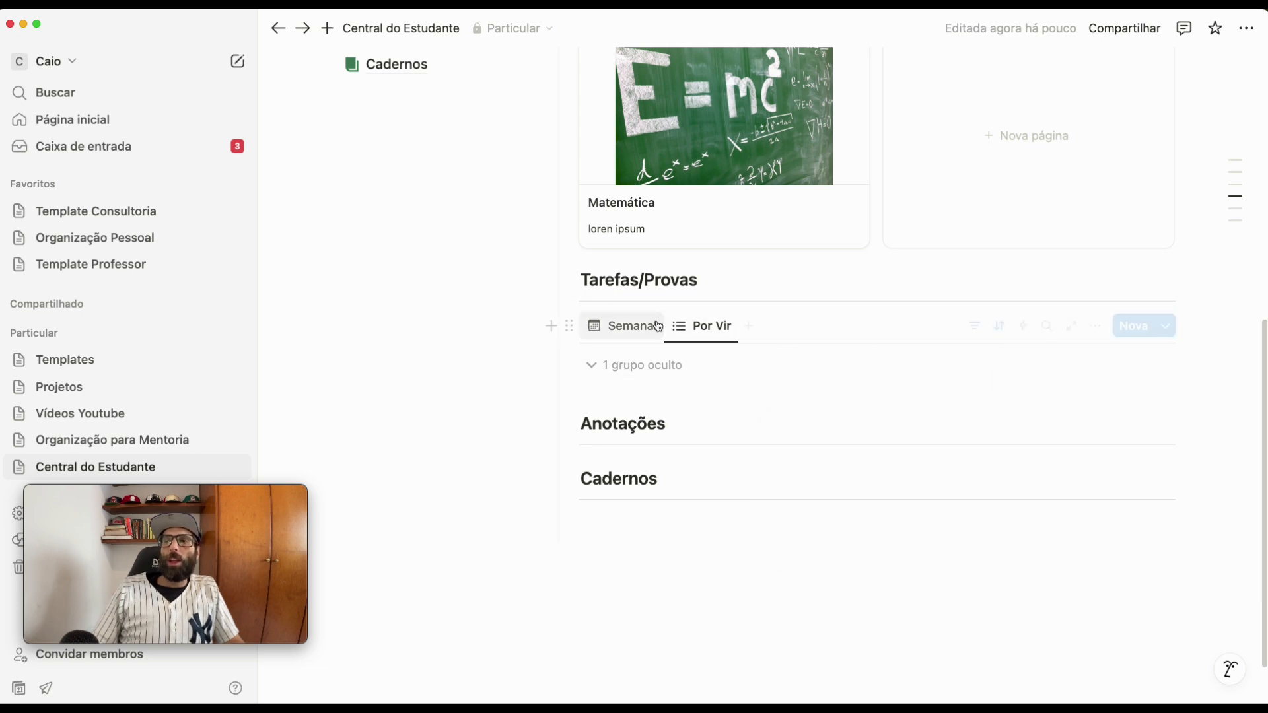
left_click(705, 581)
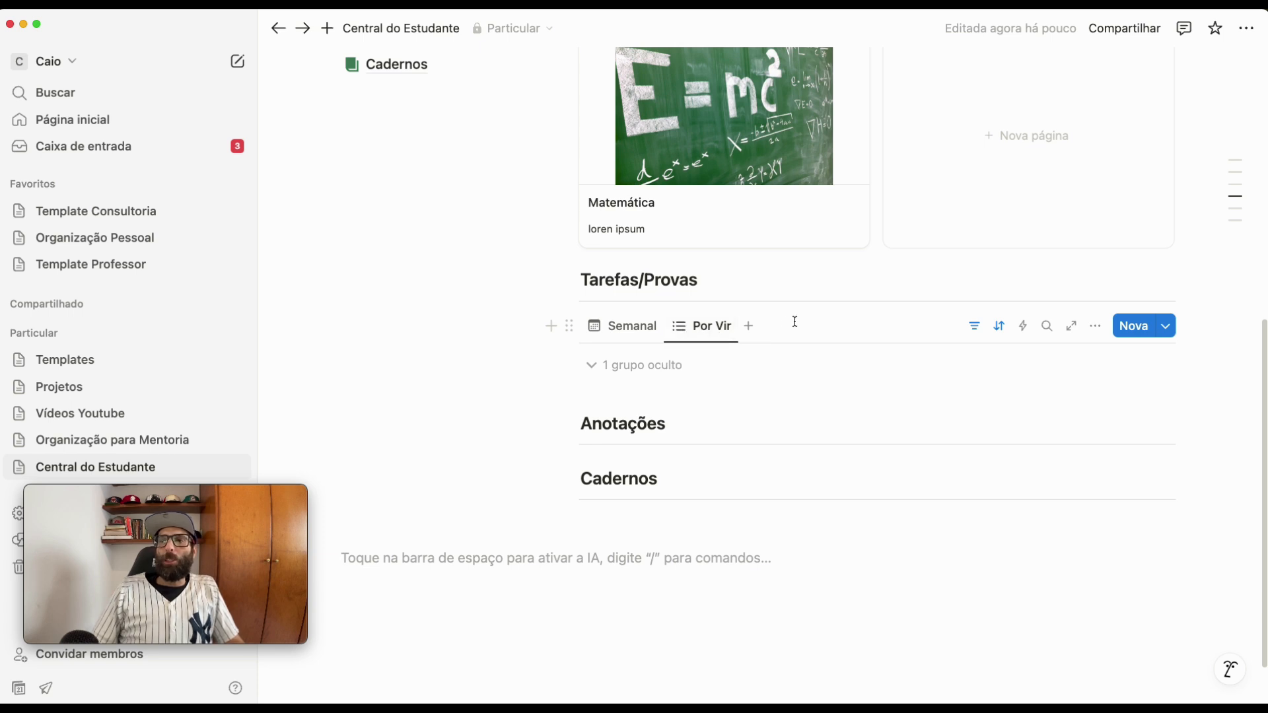
Add a new, blank calendar view linked to tarefas_provas_centraldoestudante under Tarefas/Provas
left_click(749, 328)
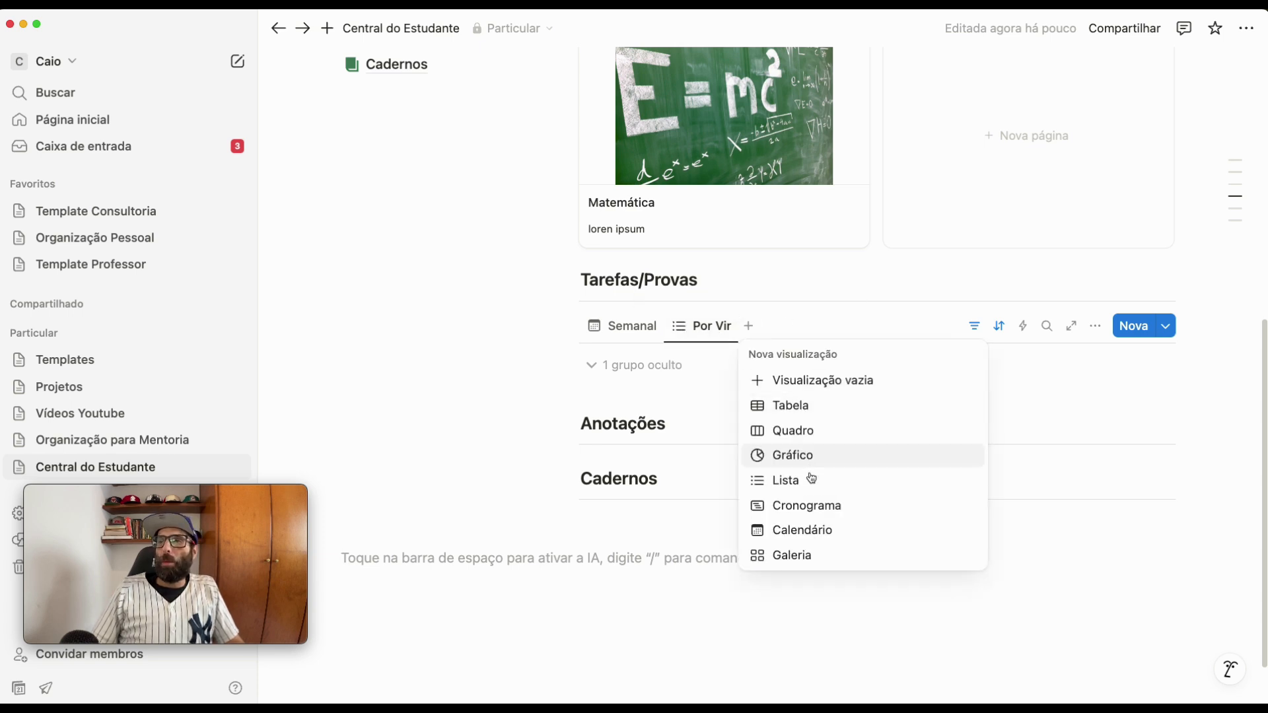
left_click(815, 530)
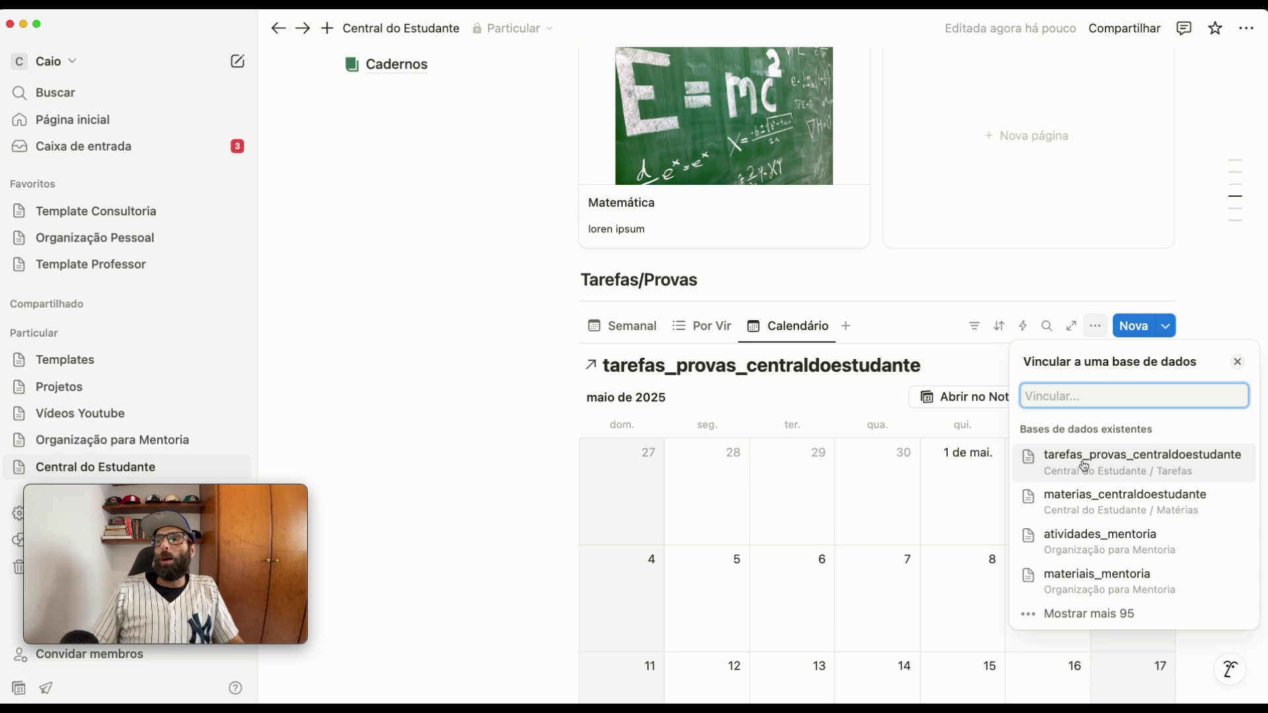
left_click(1084, 466)
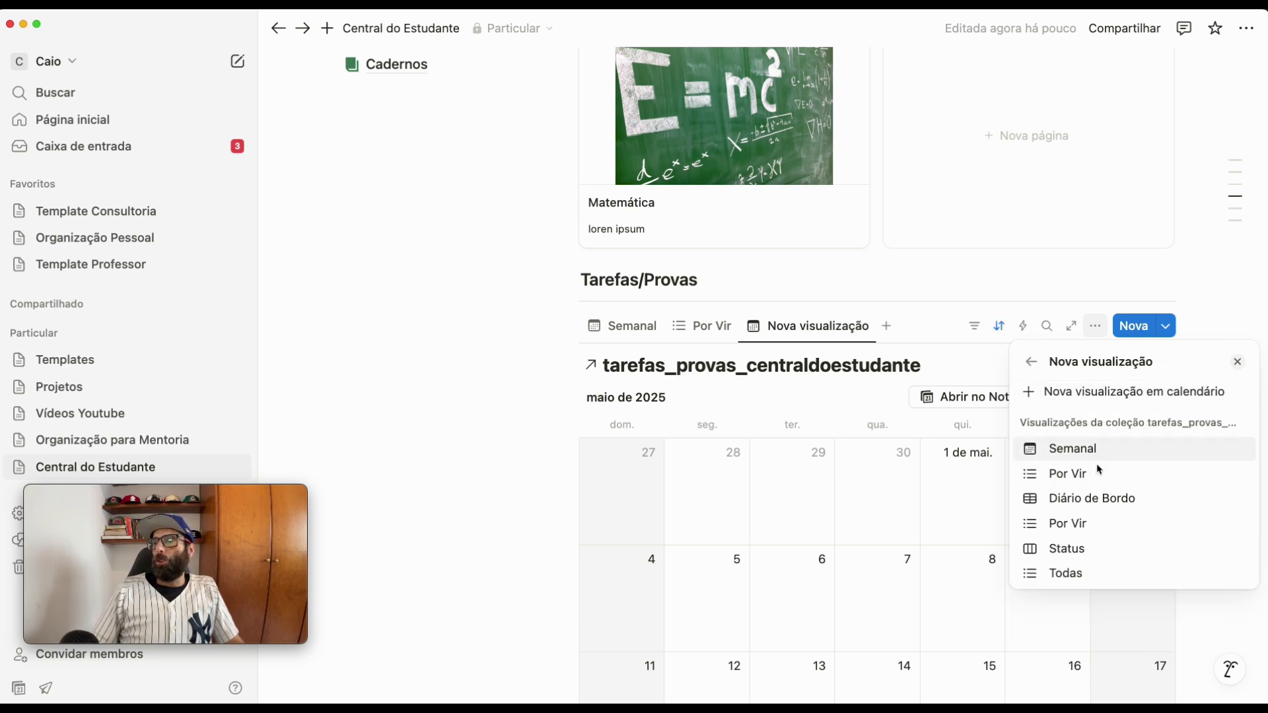
left_click(1108, 393)
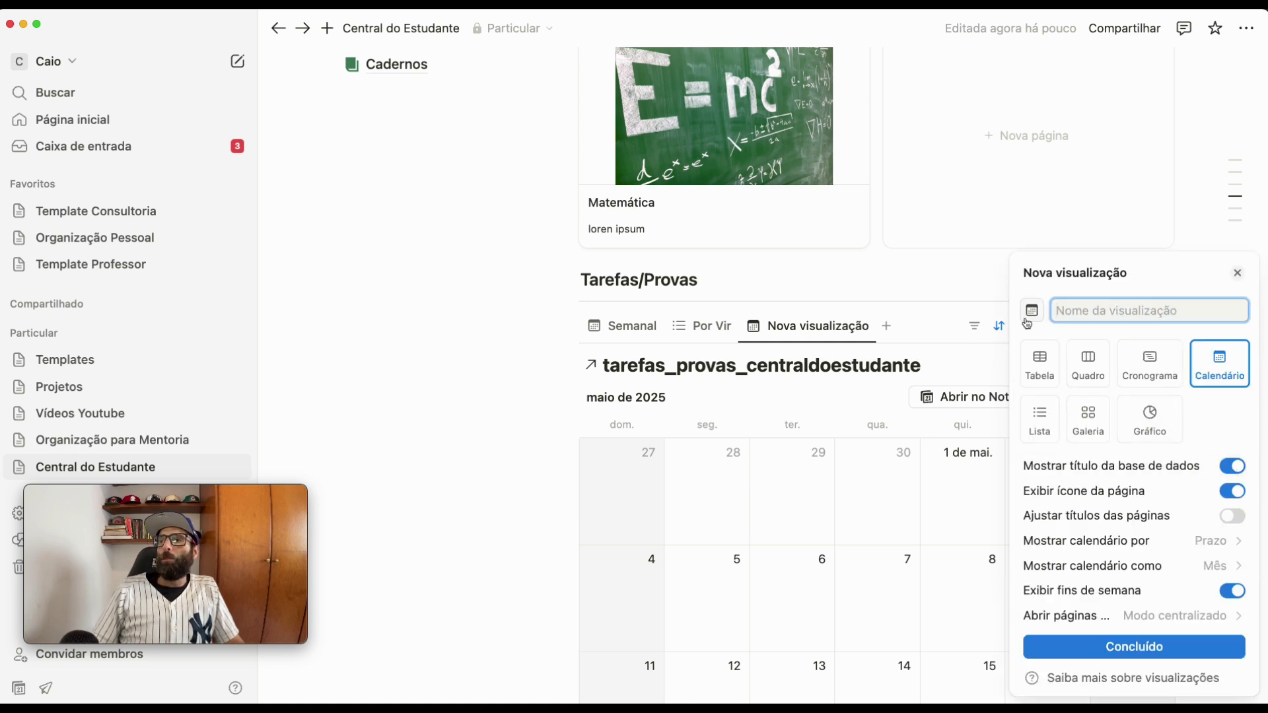
Name the view Calendário, hide the database title and weekends, wrap page titles, and finish creating it
type("Calendário")
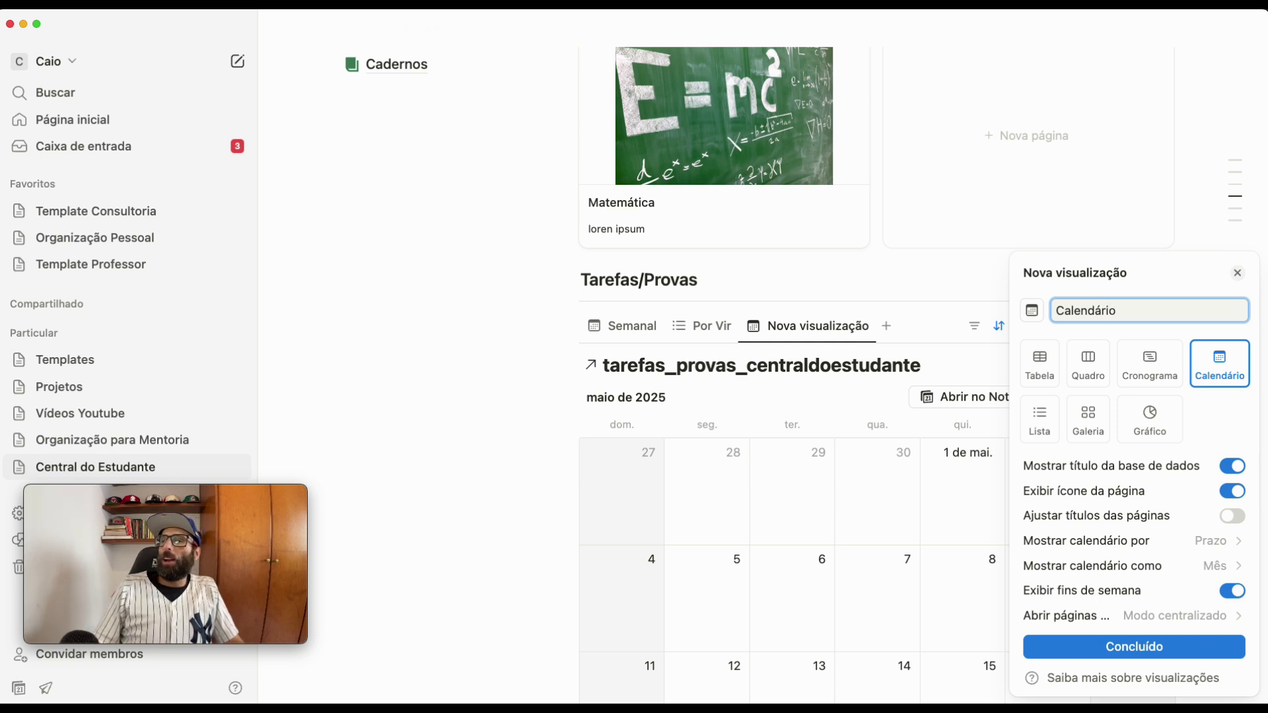
left_click(1232, 466)
left_click(1237, 516)
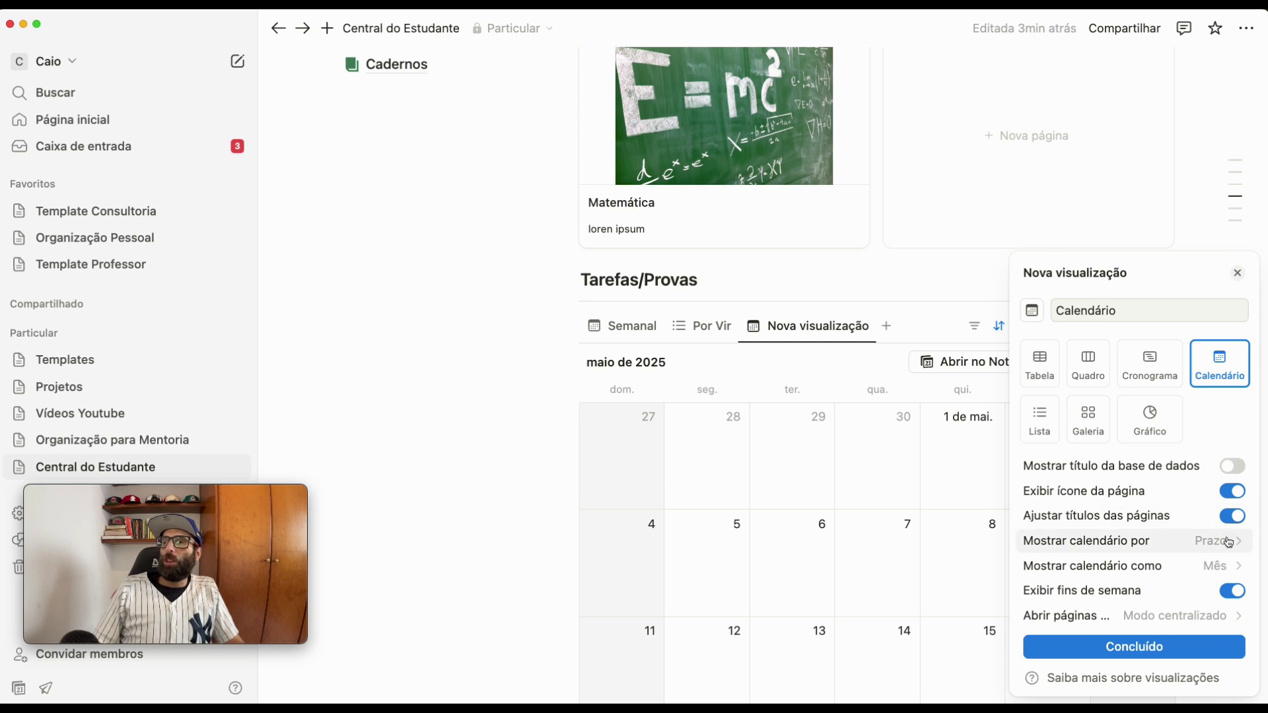
left_click(1231, 591)
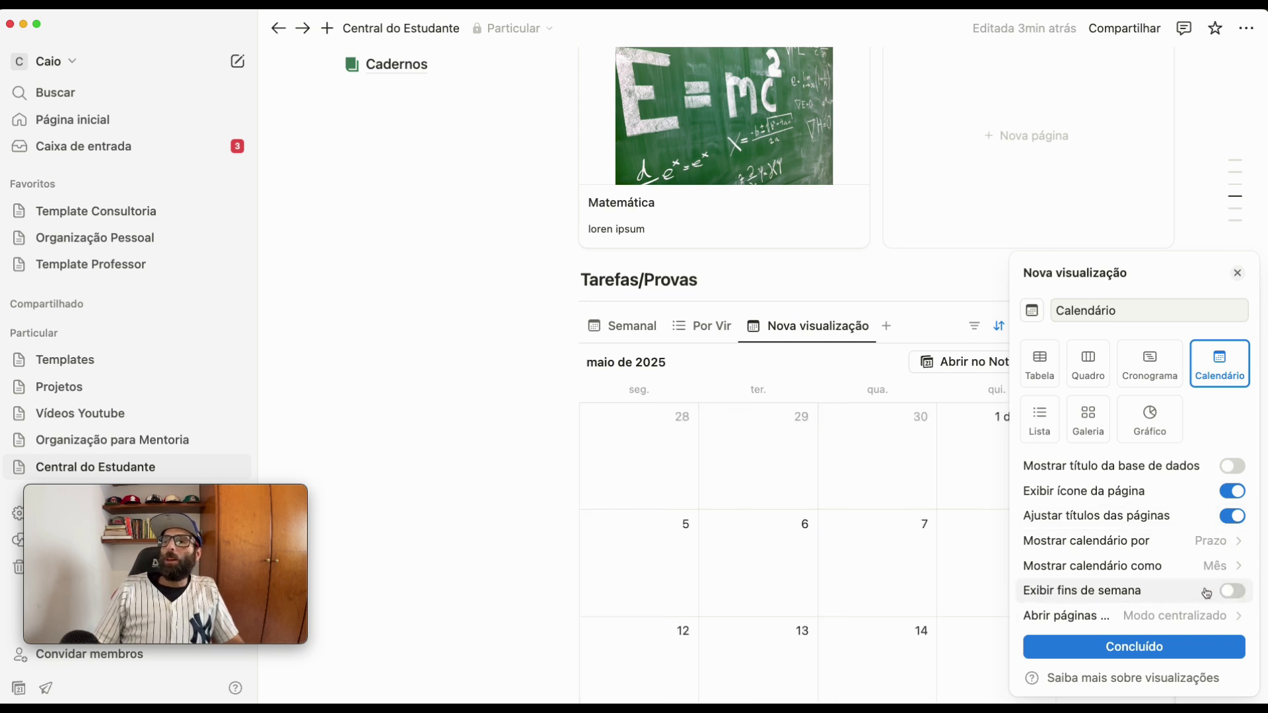
left_click(1134, 647)
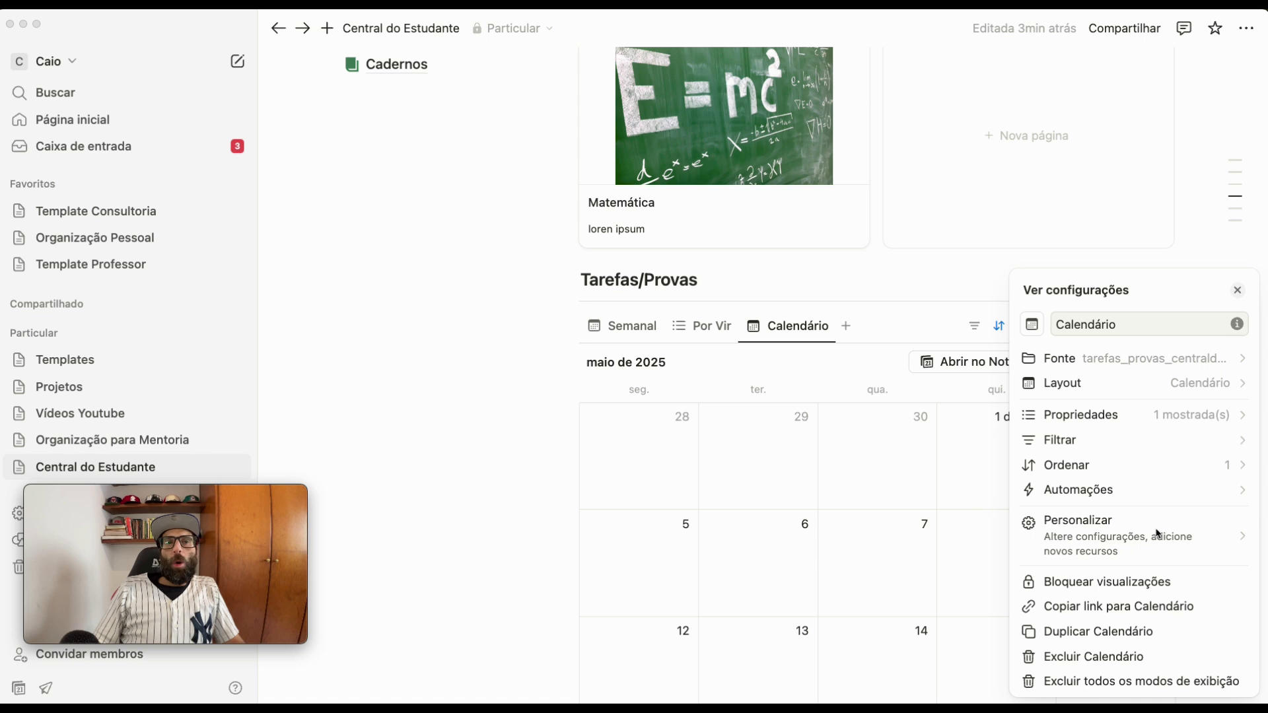
Show the Matérias and Dias Restantes properties in the Calendário view and close its settings
left_click(1116, 415)
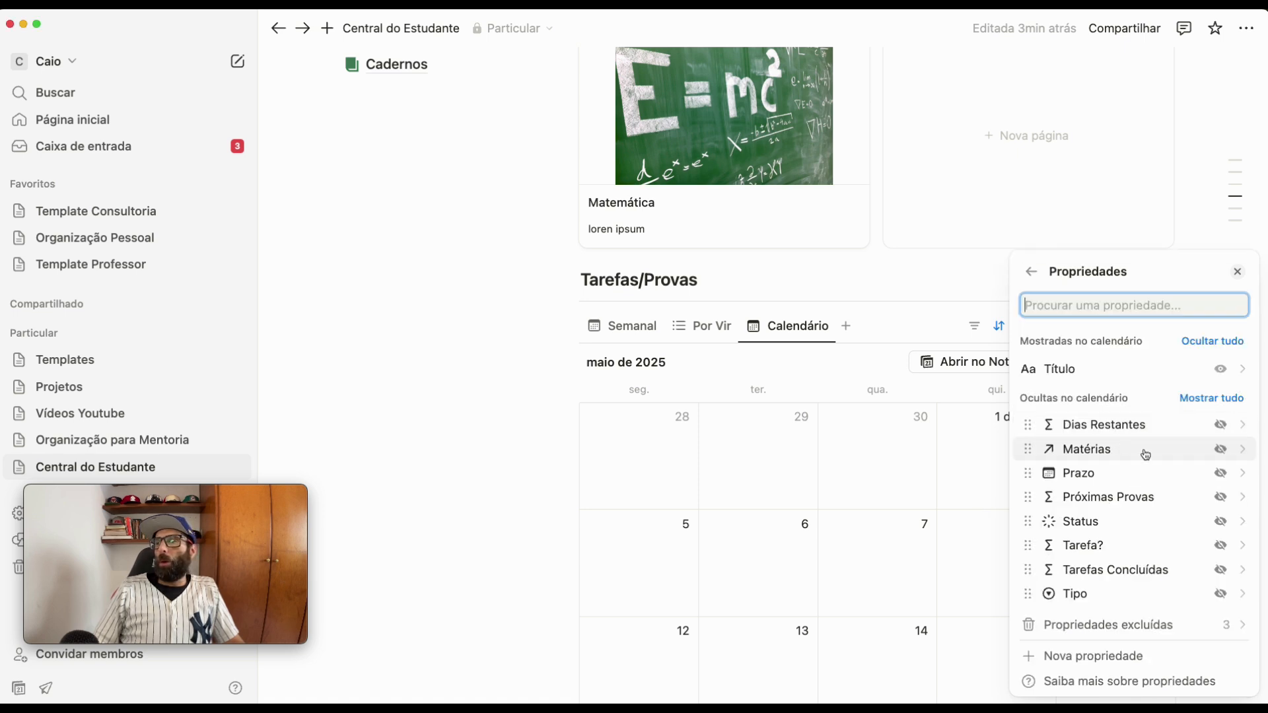
left_click(1223, 449)
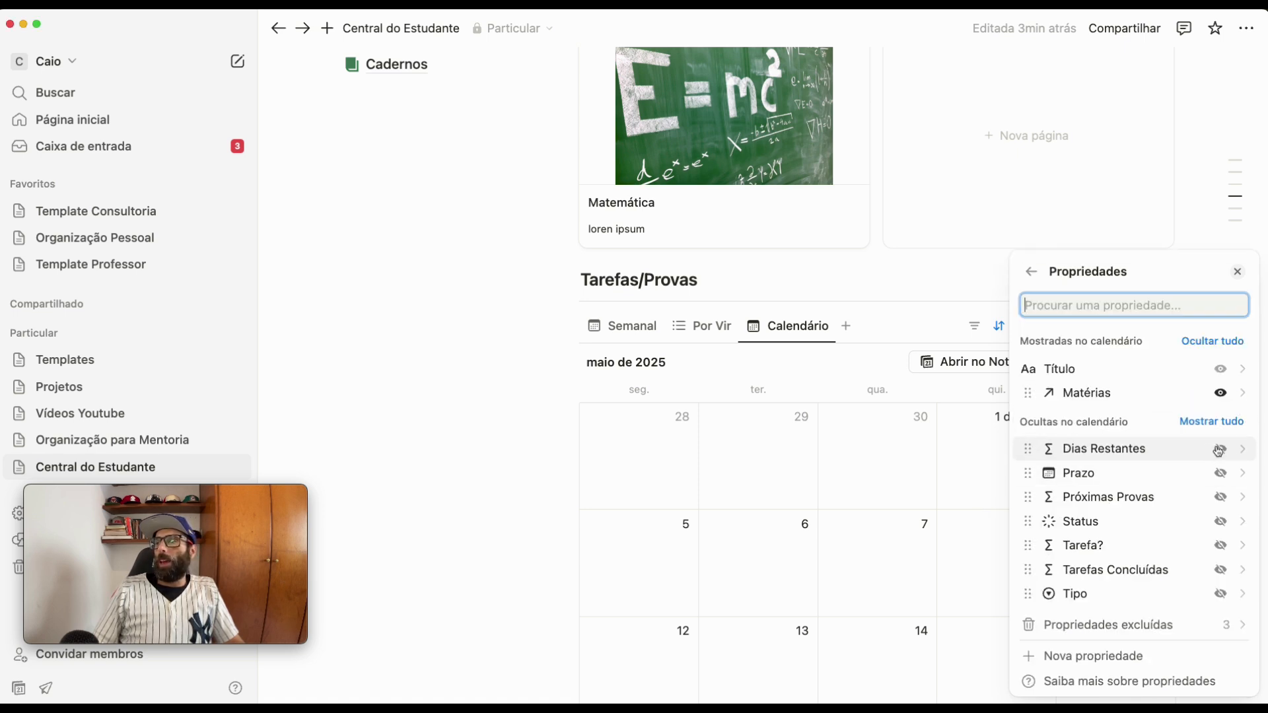
left_click(1224, 449)
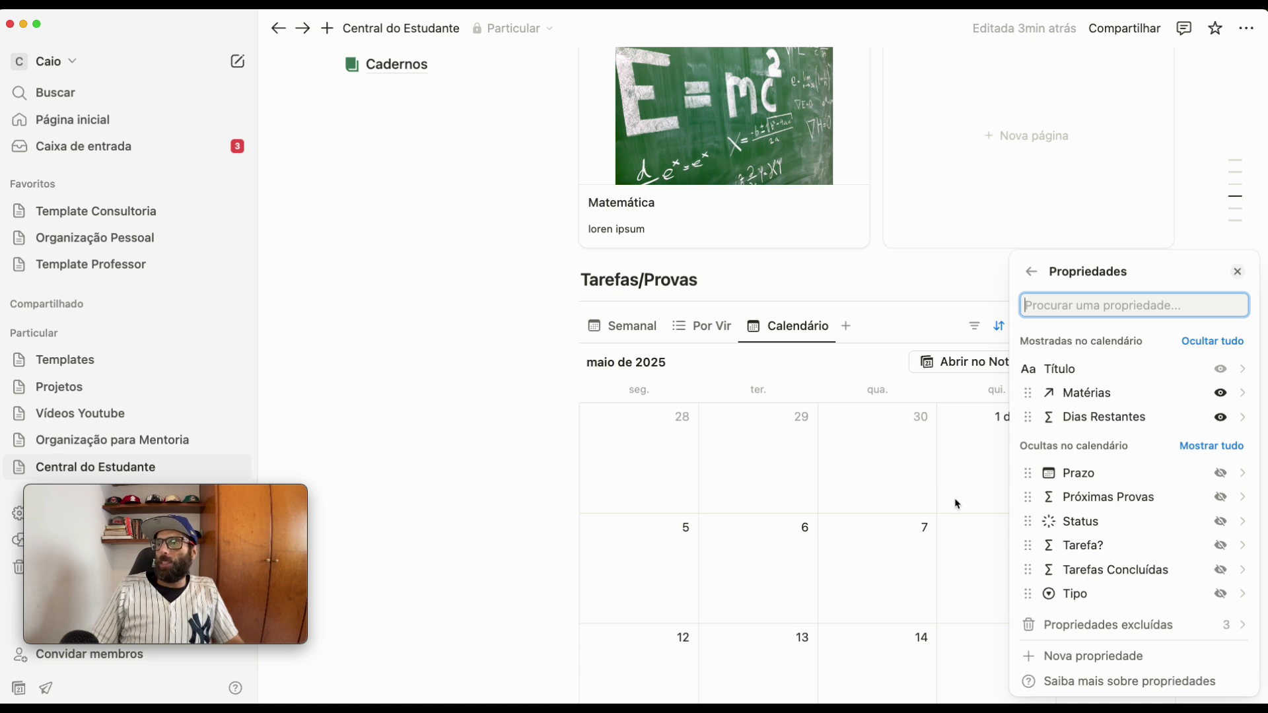
left_click(477, 410)
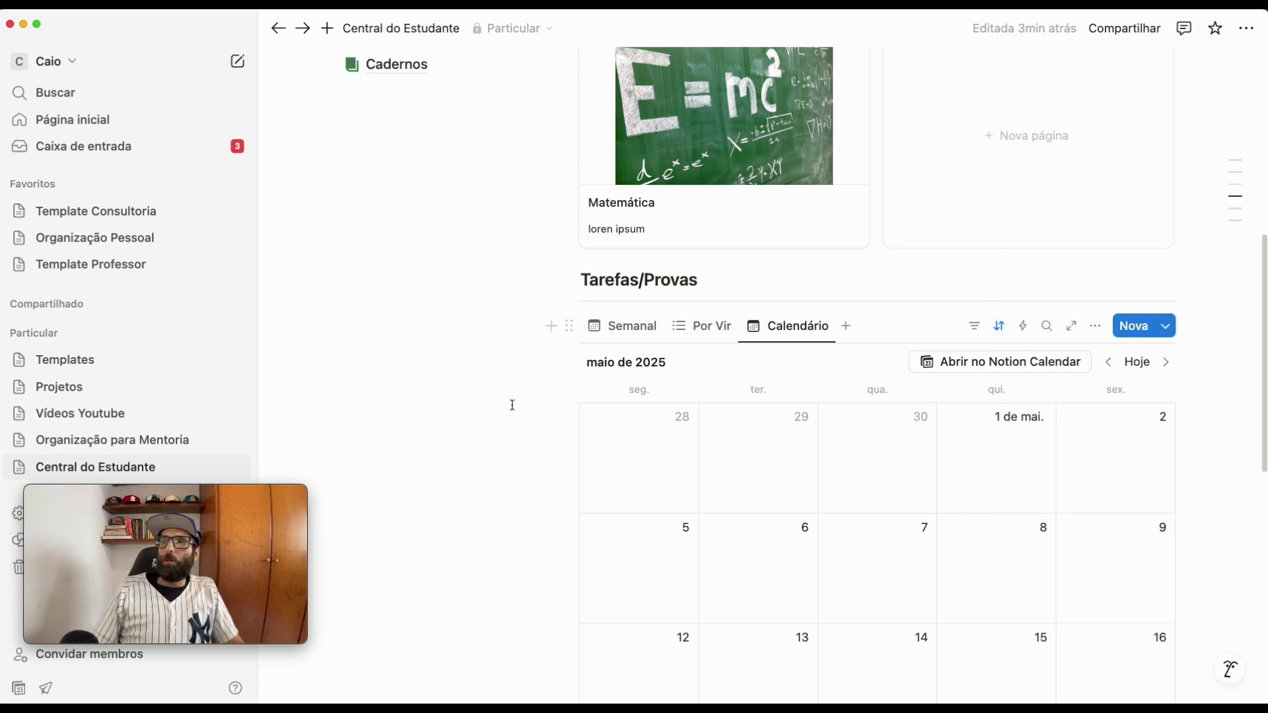
Add another list view of tarefas_provas_centraldoestudante under Tarefas/Provas, based on the existing Todas view
left_click(850, 335)
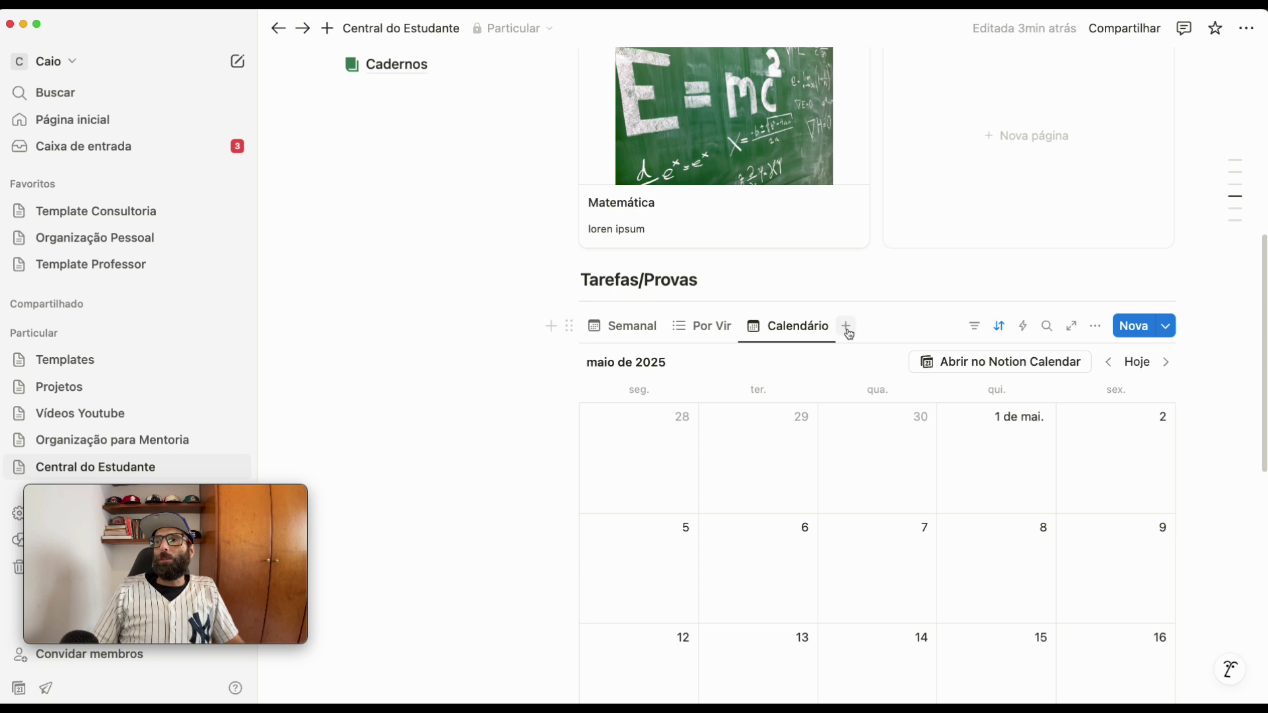
left_click(847, 328)
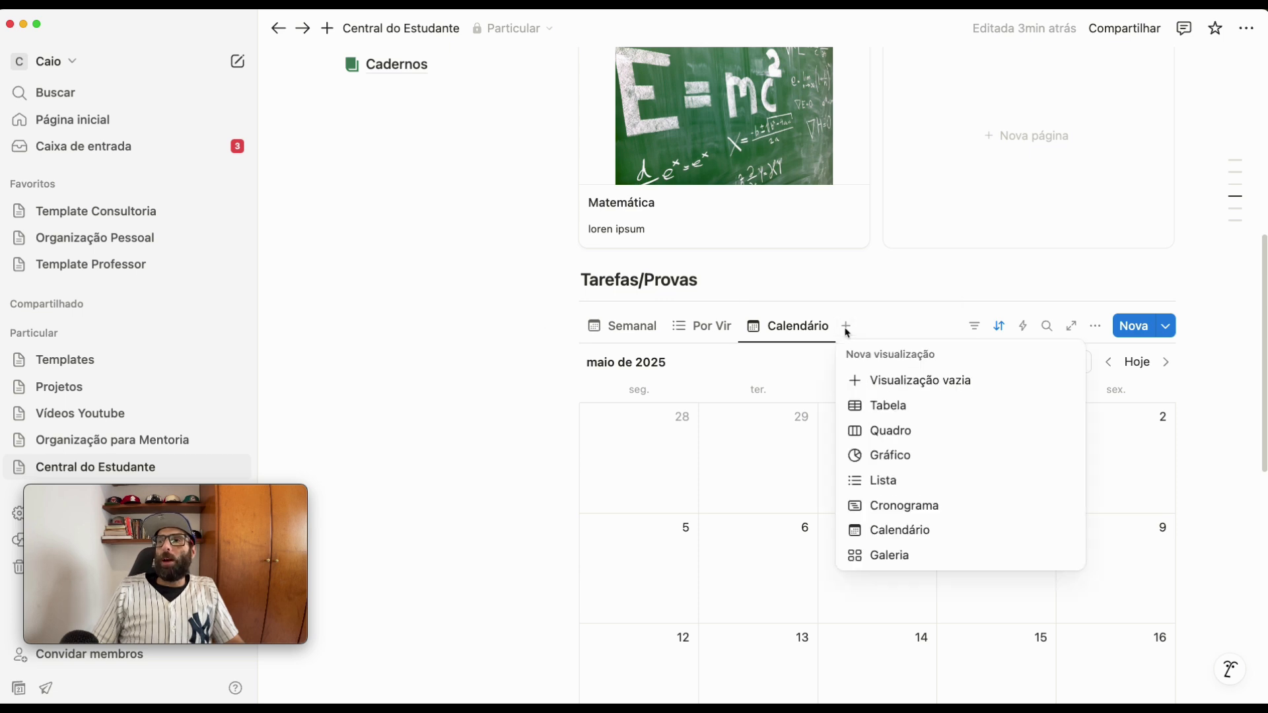
left_click(895, 482)
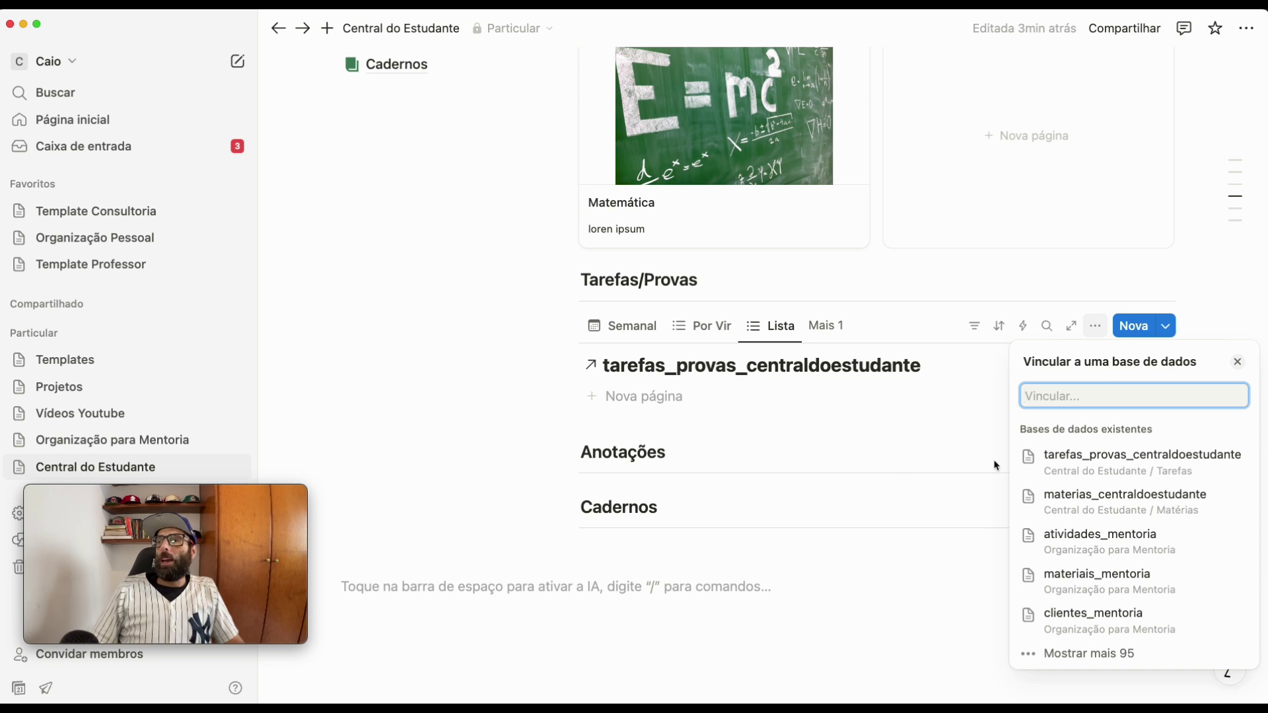
left_click(1087, 466)
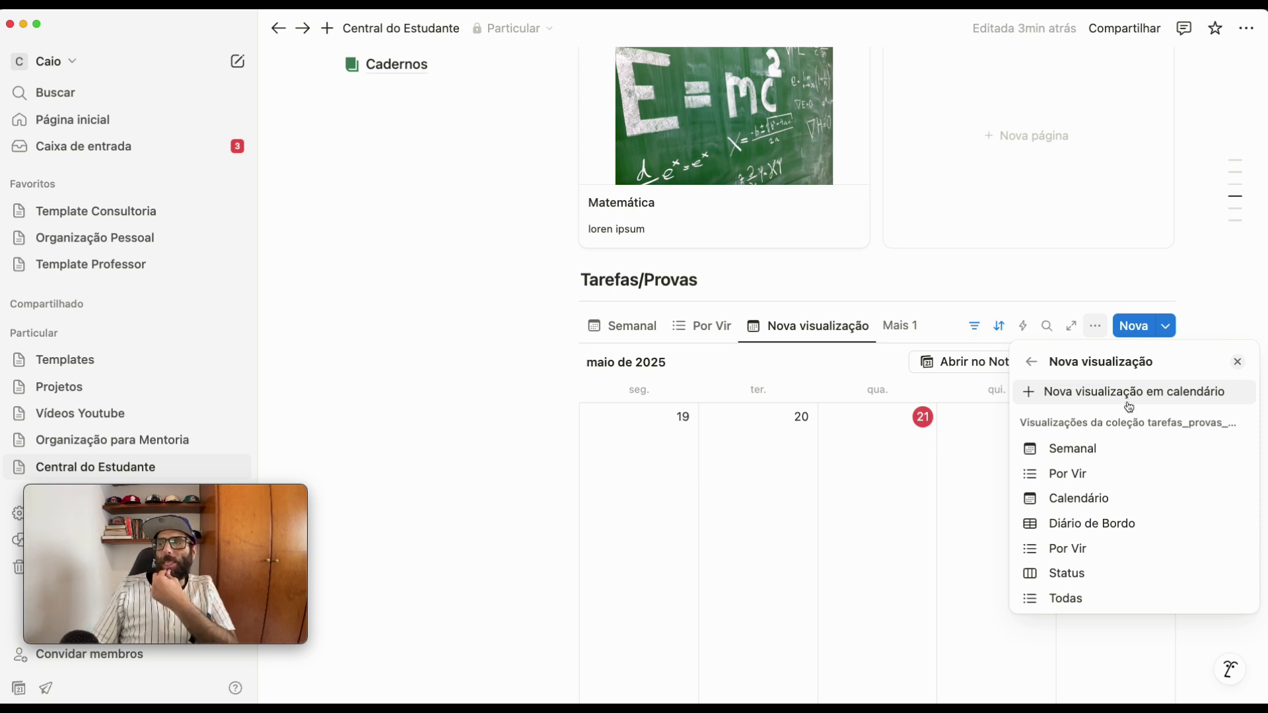
left_click(1098, 599)
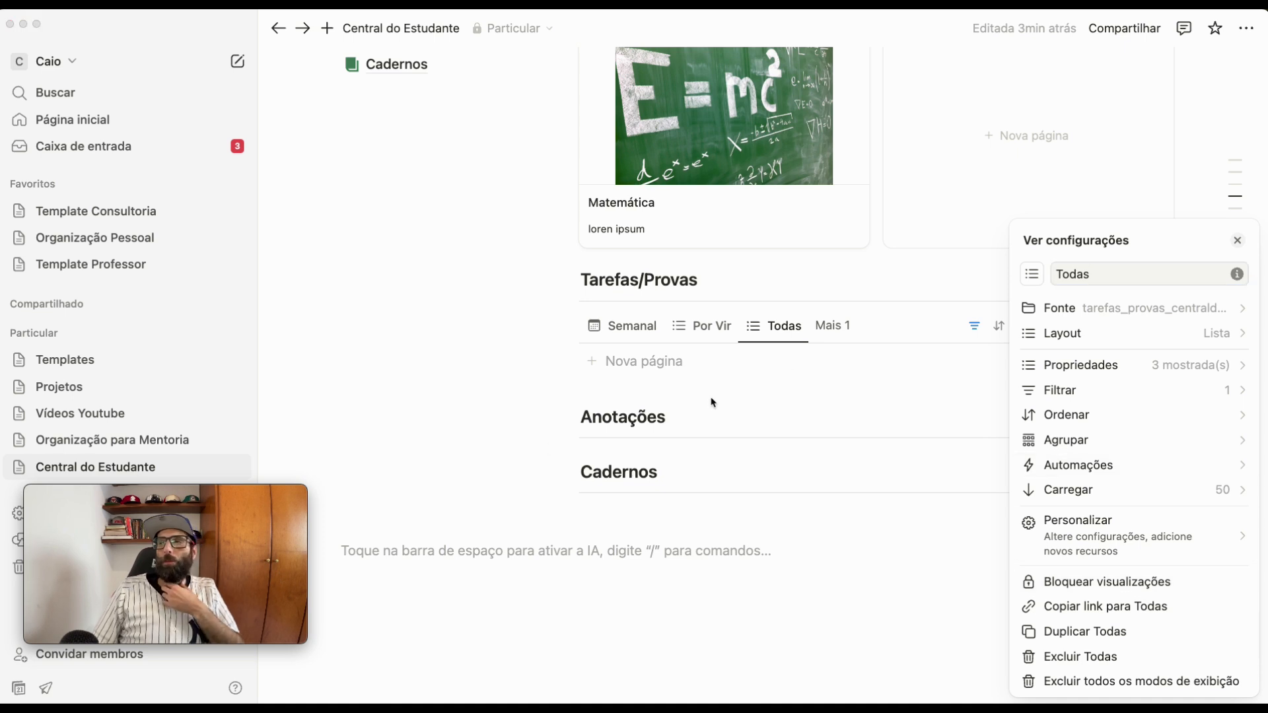
Show the Matérias property in the Todas view and place it above Prazo
left_click(1159, 370)
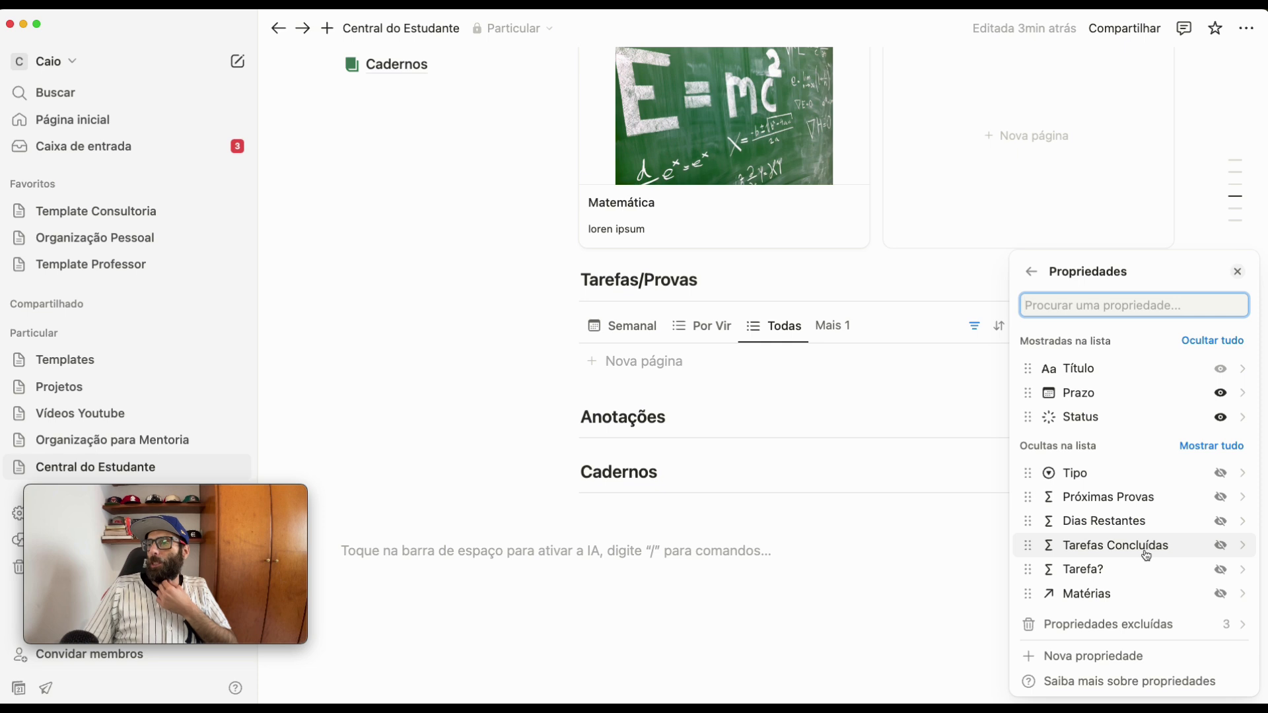
left_click(1219, 589)
left_click_drag(1096, 441, 1102, 395)
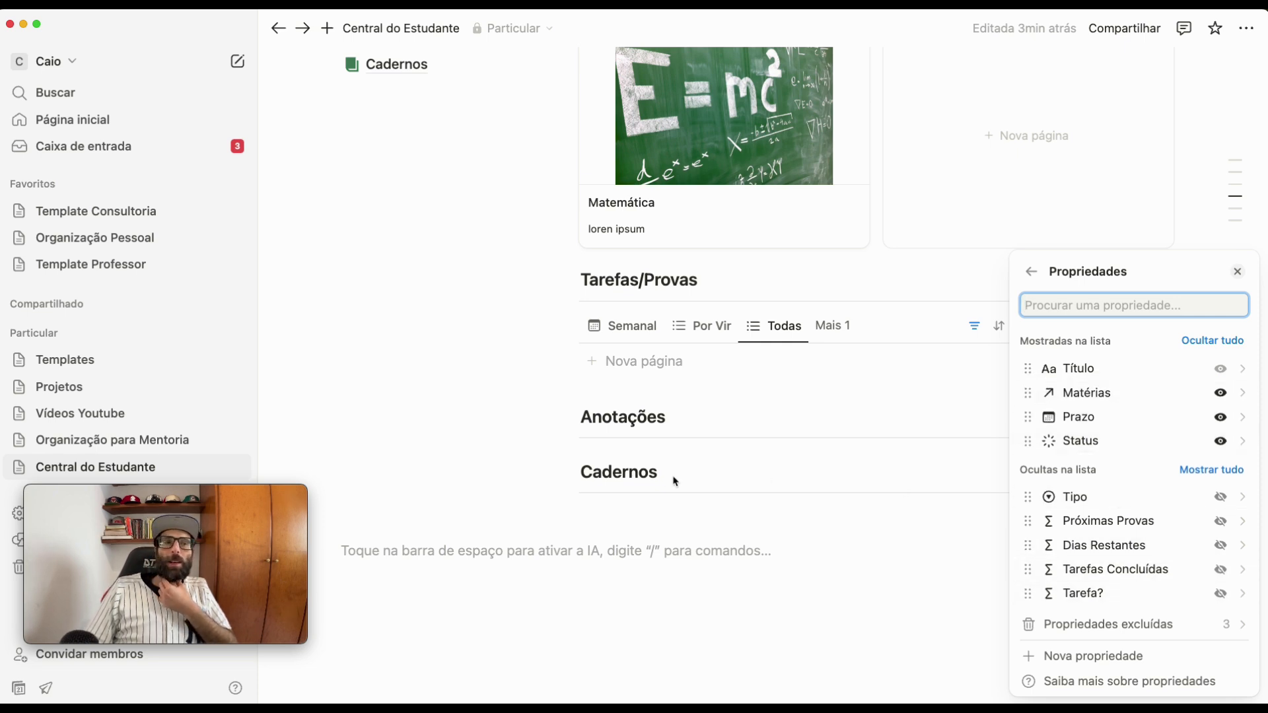
left_click(1031, 271)
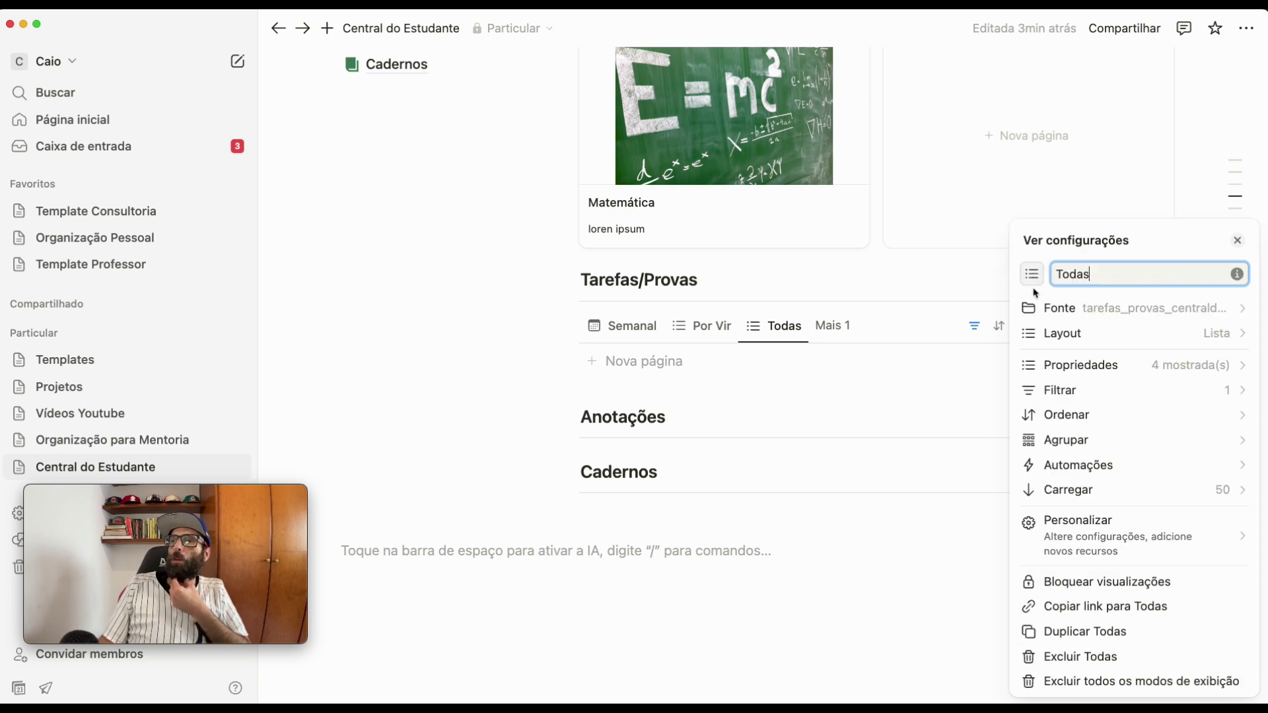
Remove the Tipo: Tarefa filter from the Todas view and close its settings
left_click(1069, 392)
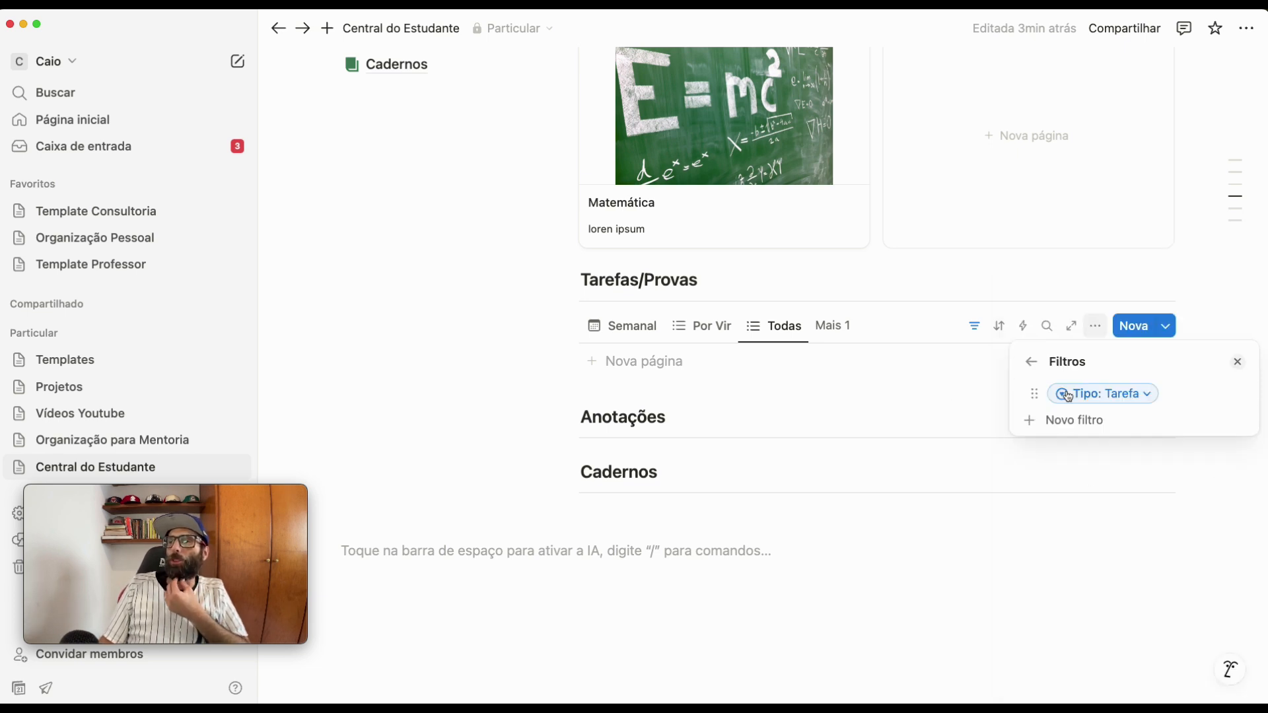
left_click(1104, 399)
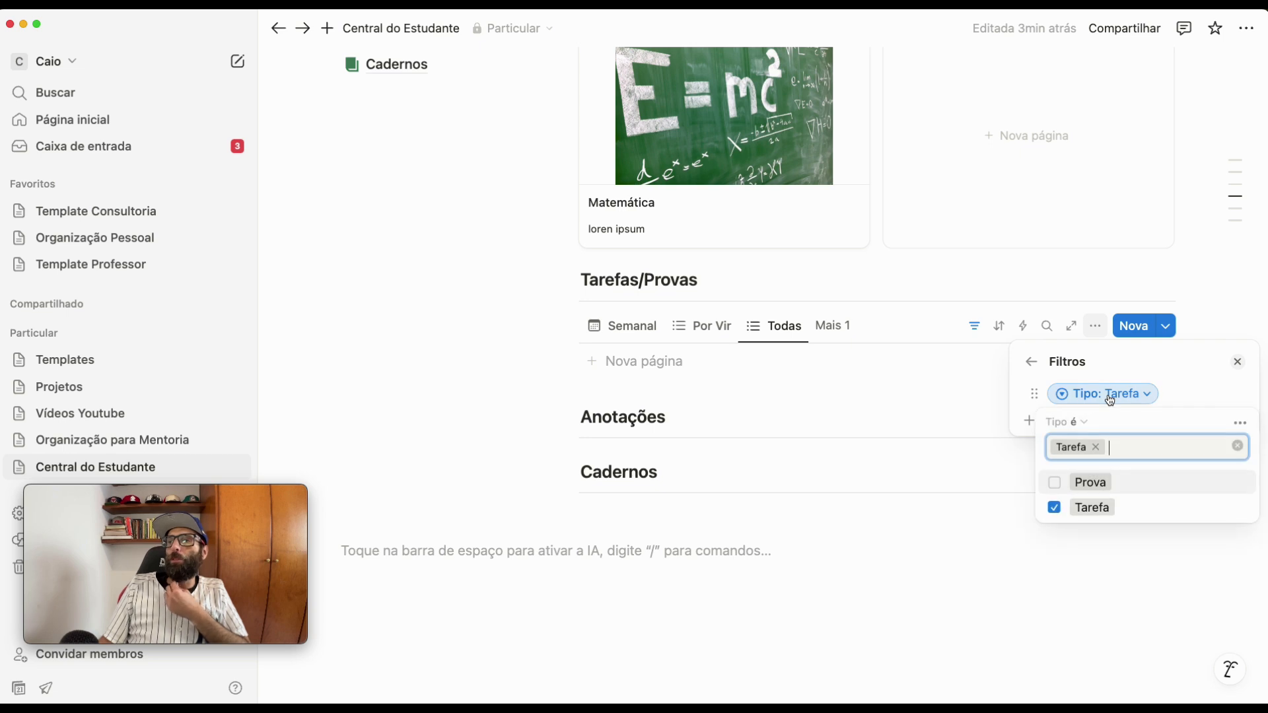
left_click(1241, 424)
left_click(1111, 440)
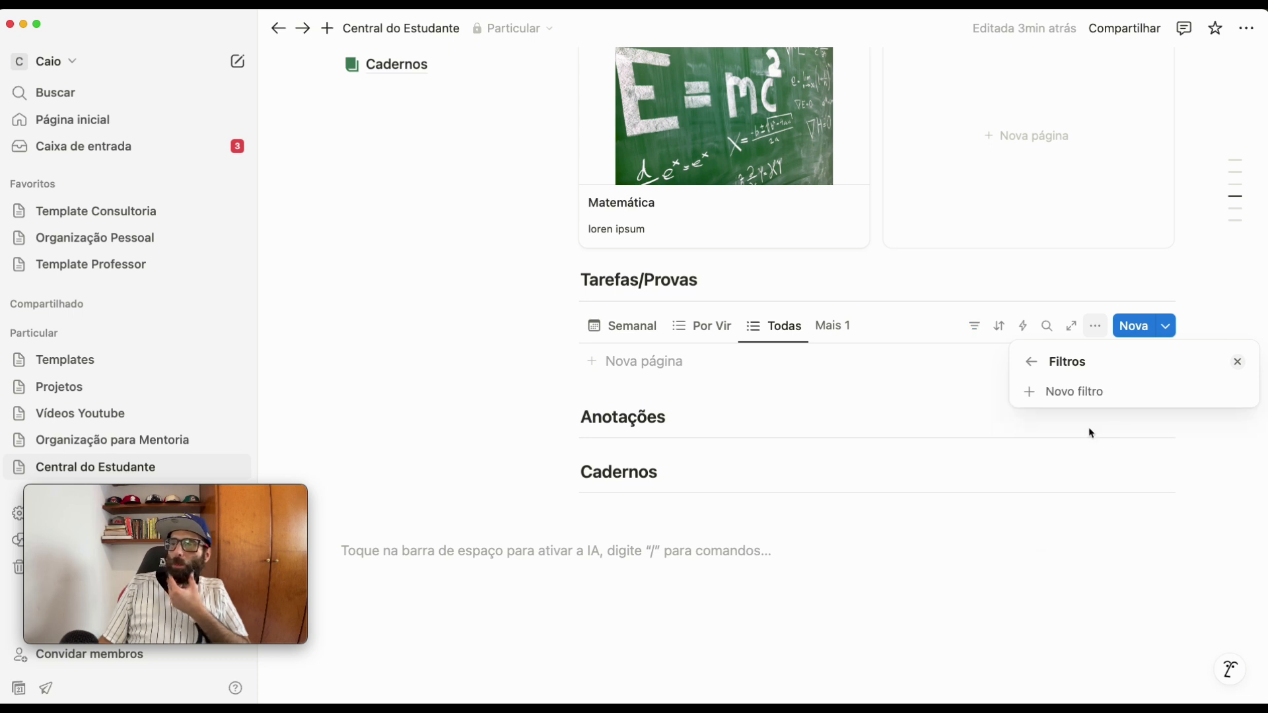
left_click(942, 397)
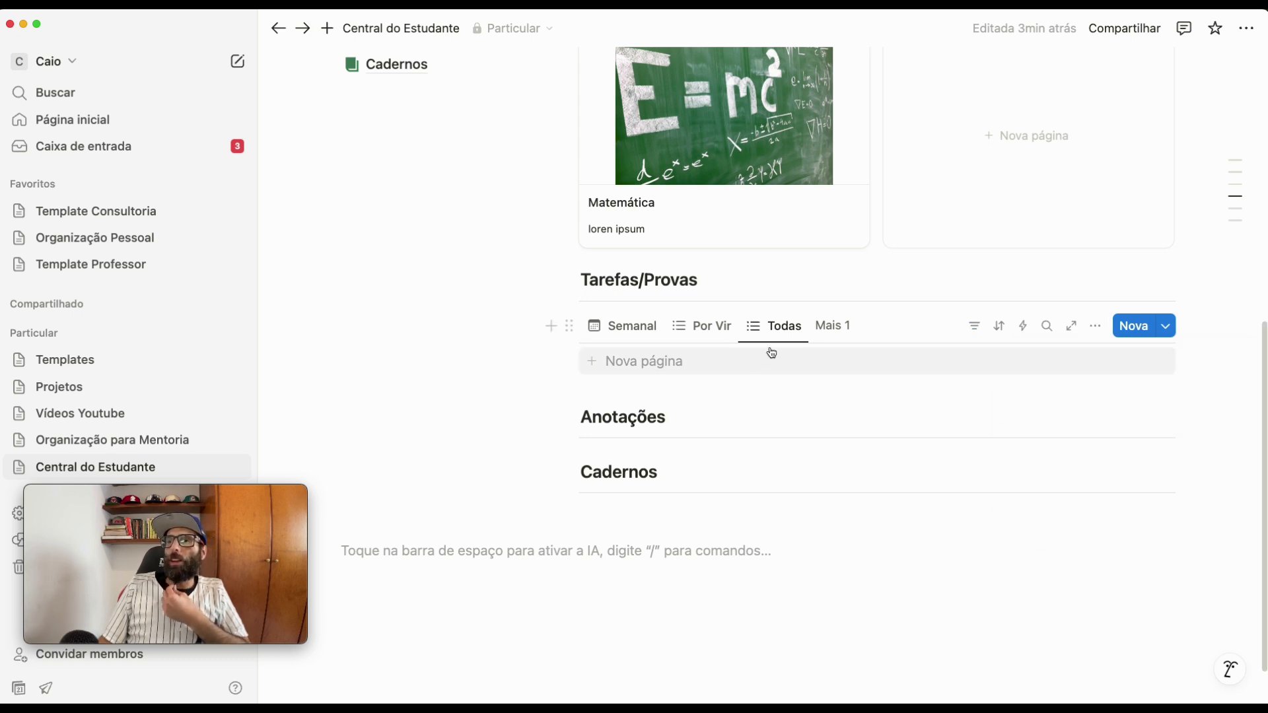
Check the list of Tarefas/Provas views and switch to the Semanal view
left_click(825, 327)
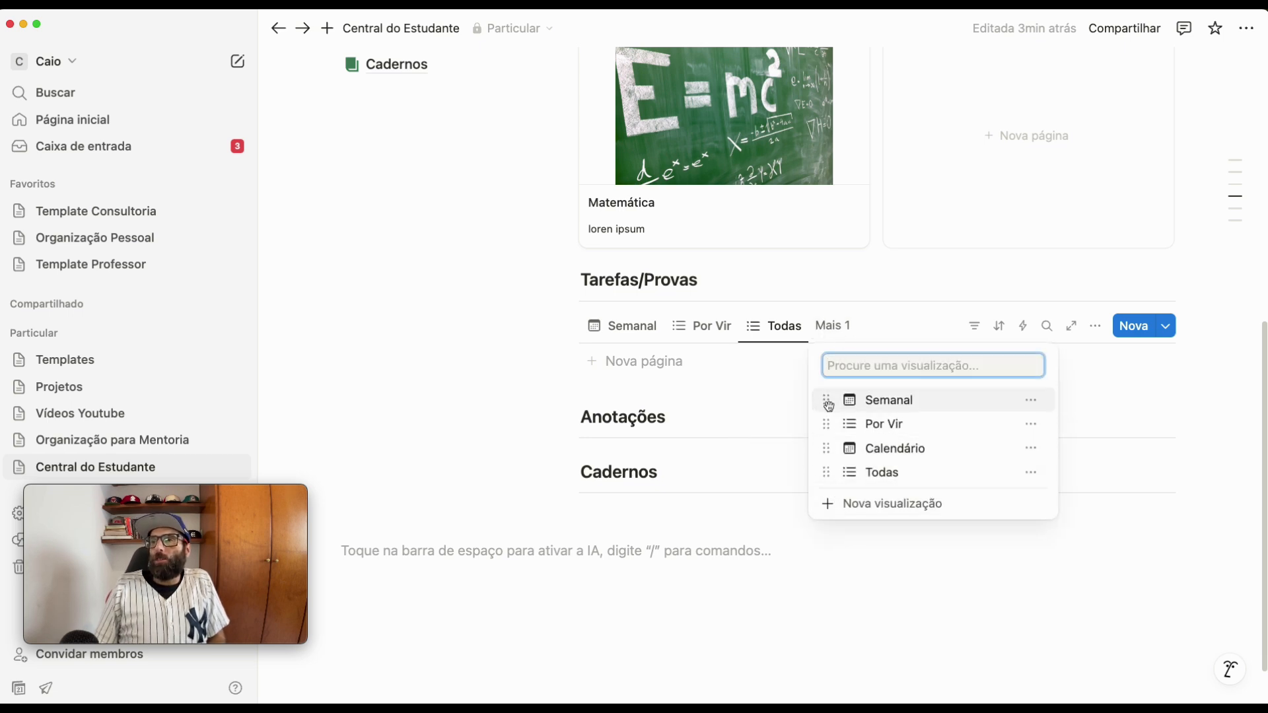
left_click(899, 602)
scroll(894, 607, "up", 1)
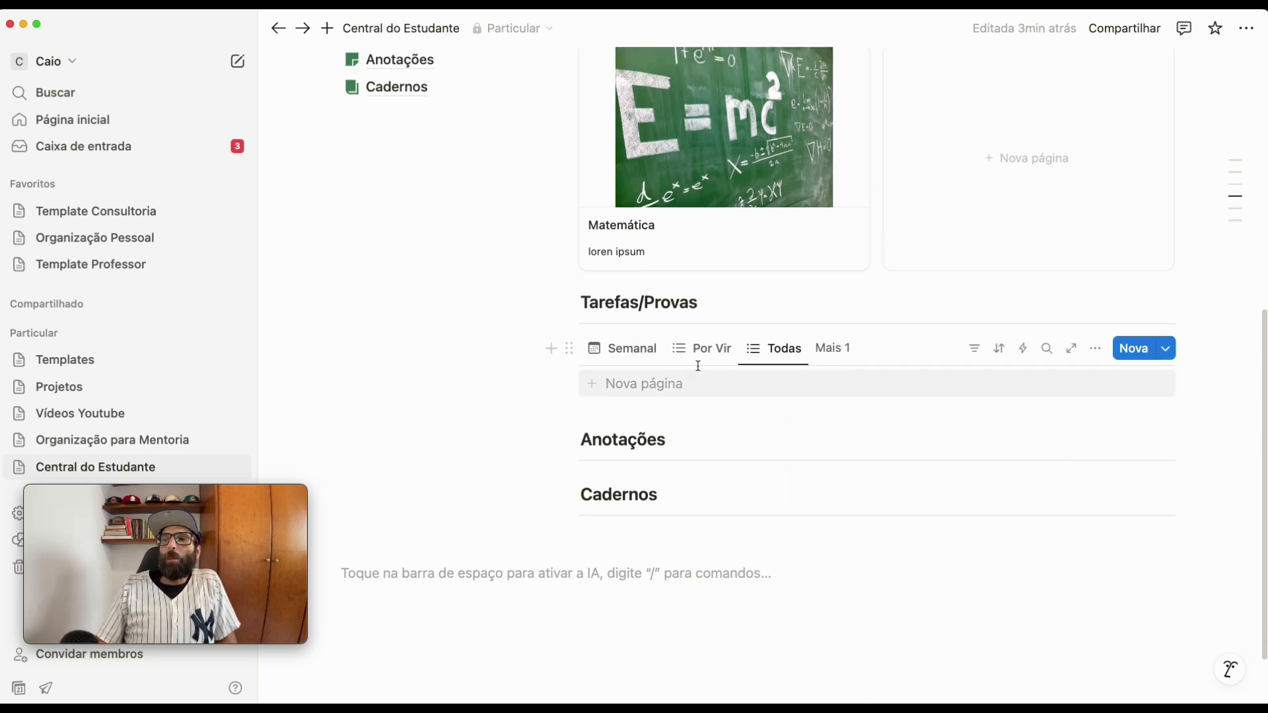
left_click(637, 361)
scroll(660, 429, "up", 5)
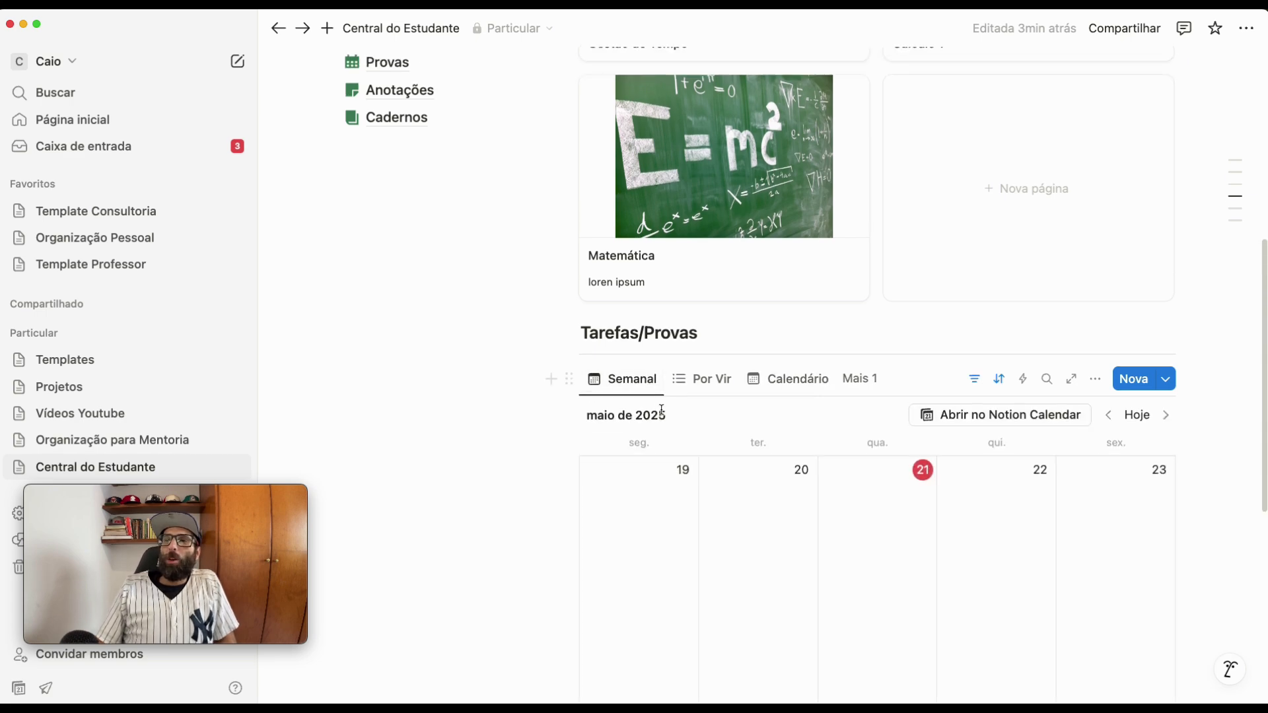
scroll(669, 444, "down", 5)
scroll(687, 330, "up", 2)
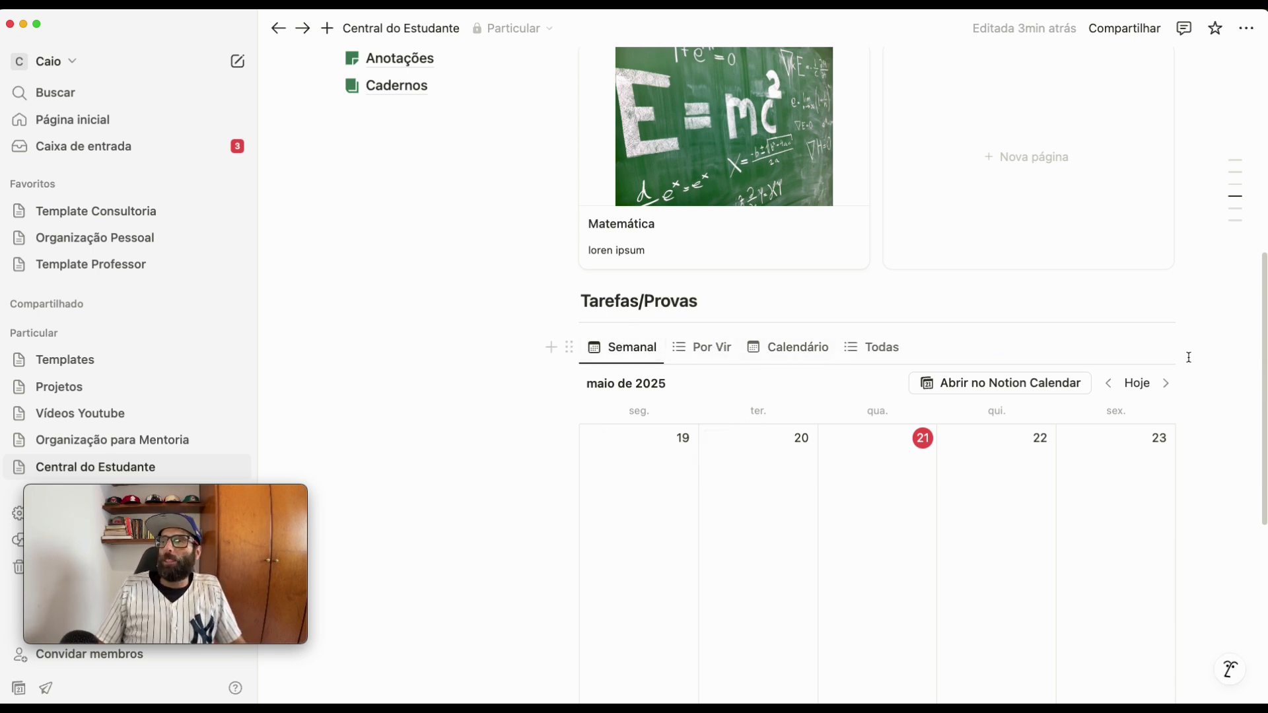
Add a new entry titled Tarefa 1 in the Semanal view and link it to the subject Gestão do Tempo
left_click(1133, 350)
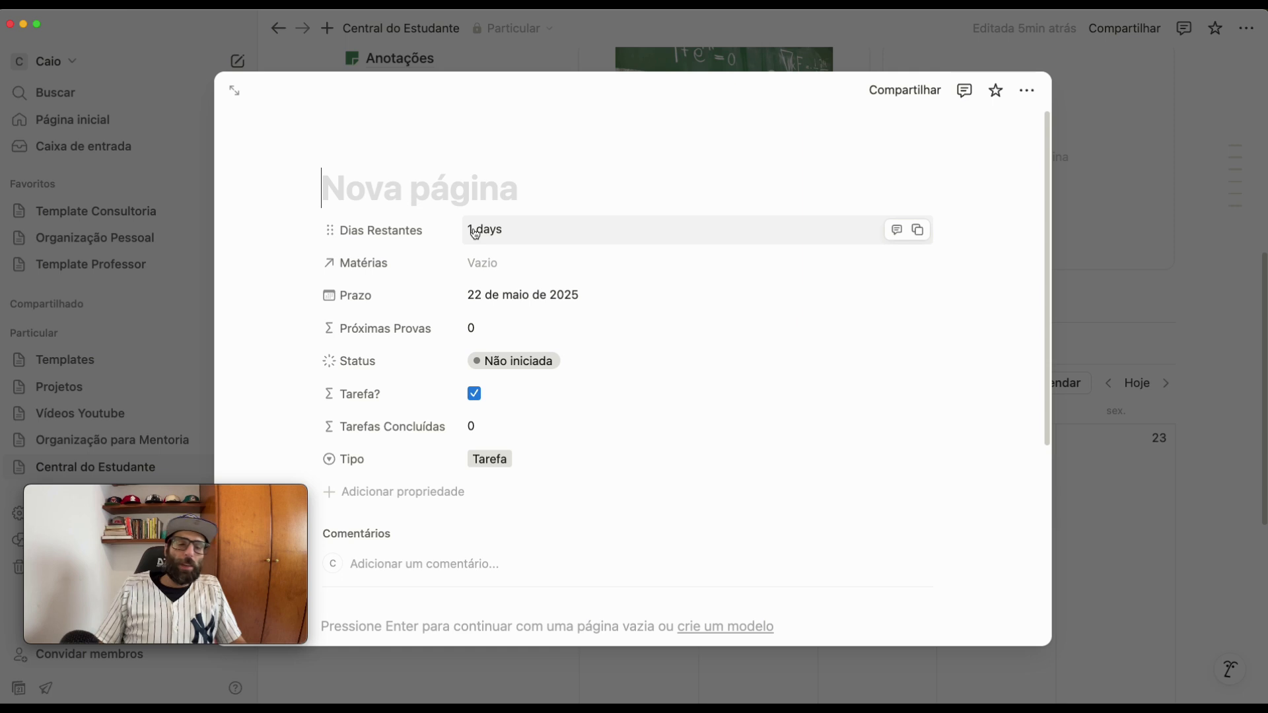
type("Tarefa 1")
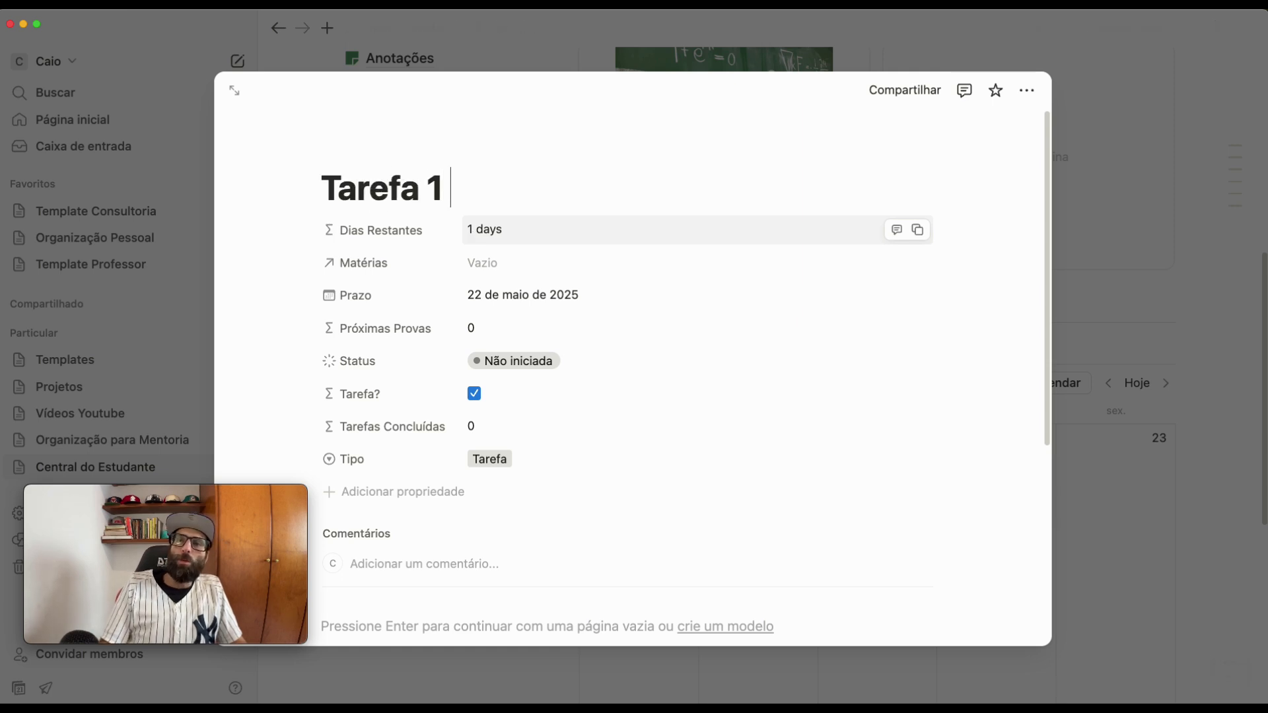
left_click(492, 268)
left_click(538, 327)
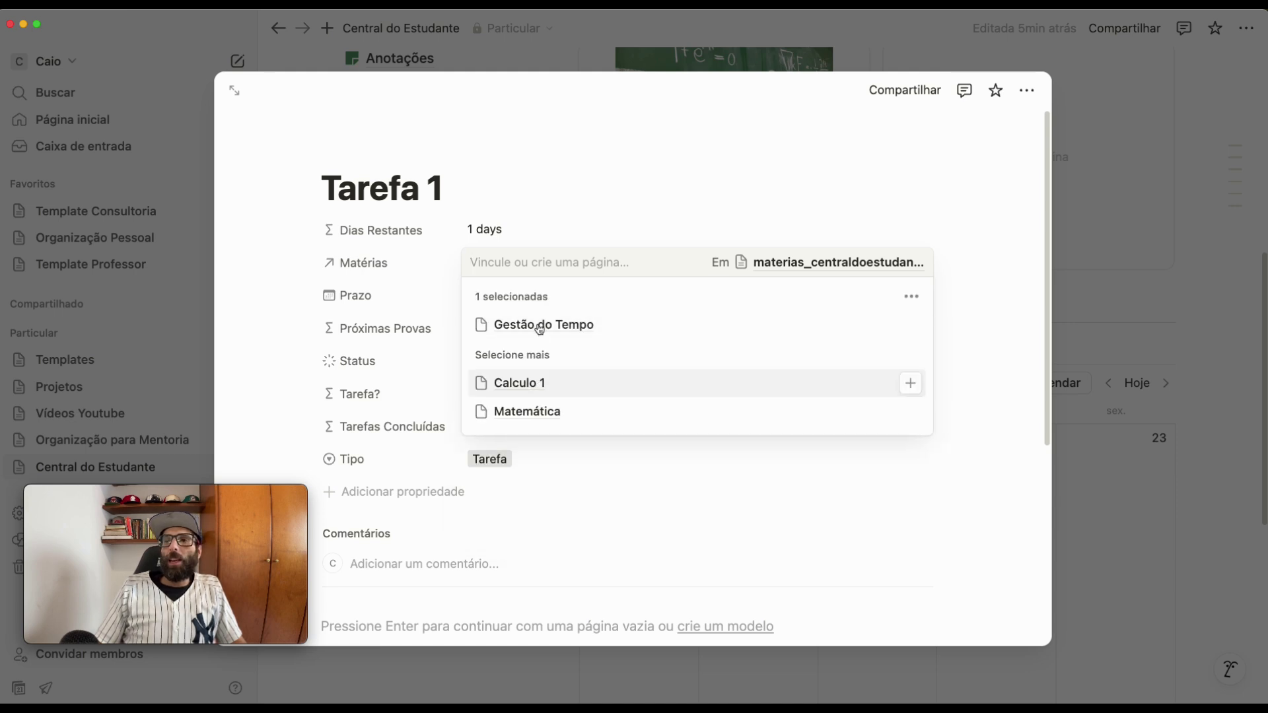
left_click(632, 152)
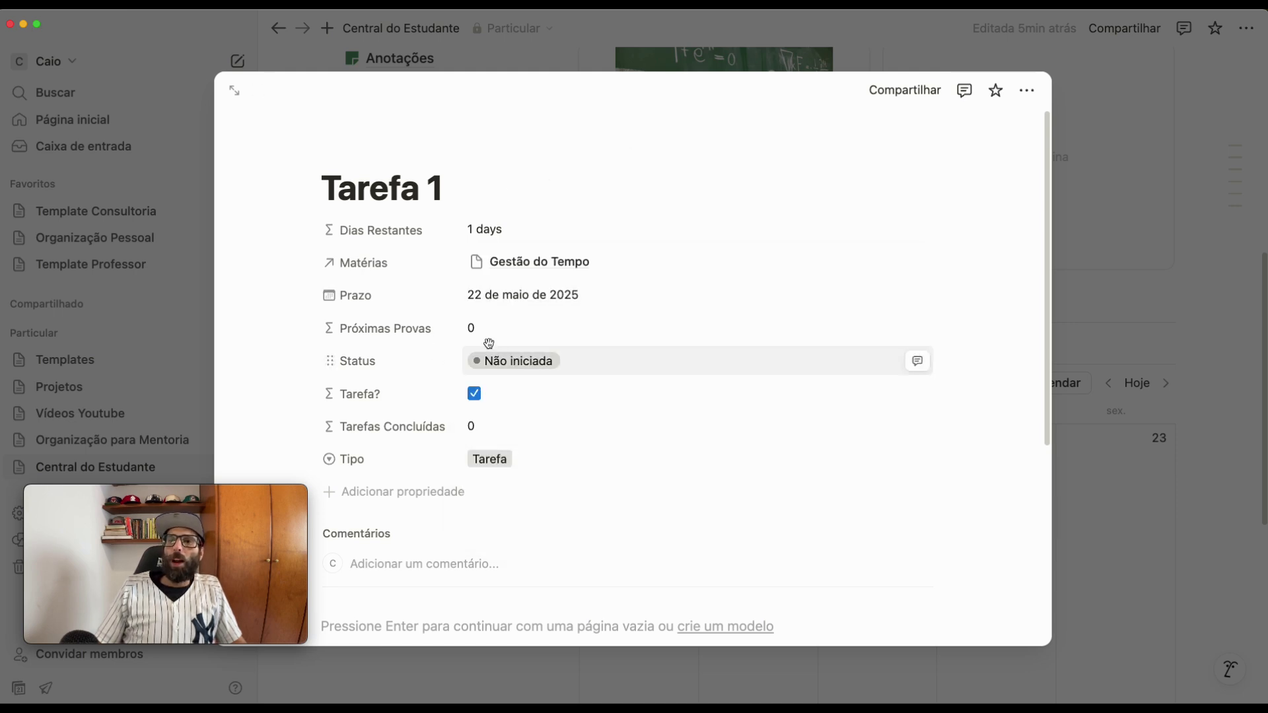
Set the Prazo of Tarefa 1 to 30 de maio de 2025
left_click(512, 297)
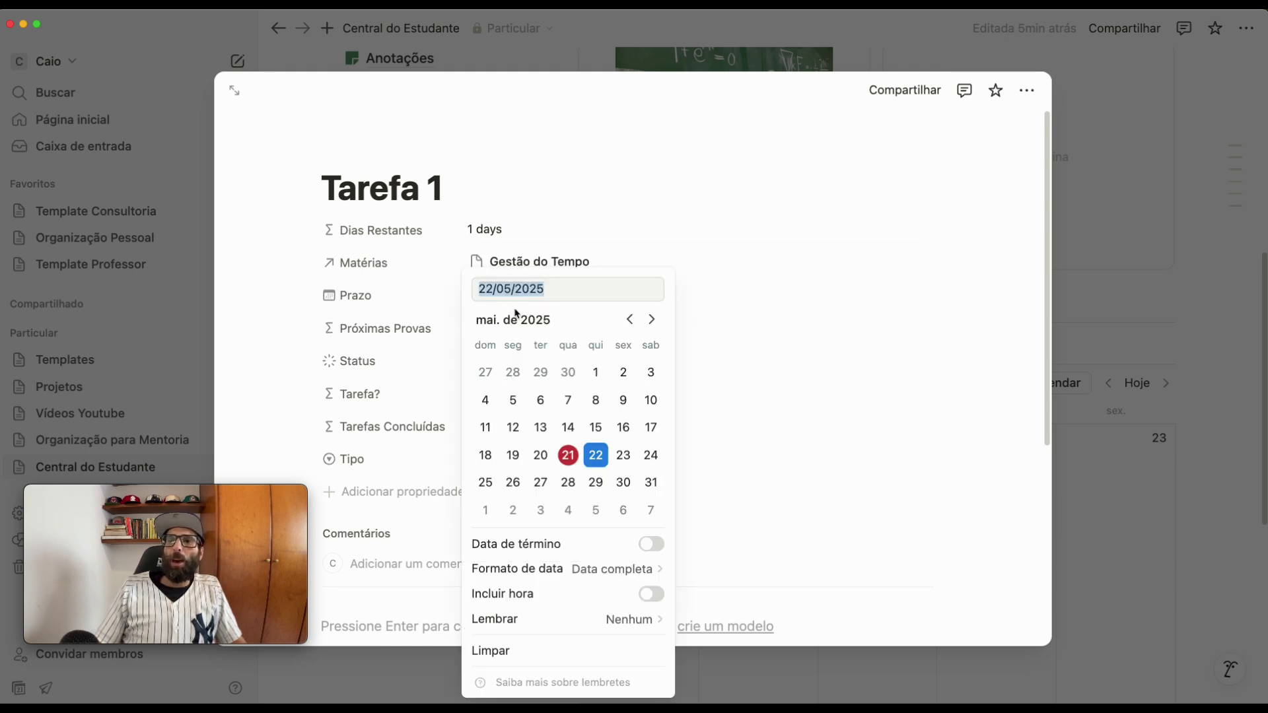
left_click(624, 489)
left_click(855, 183)
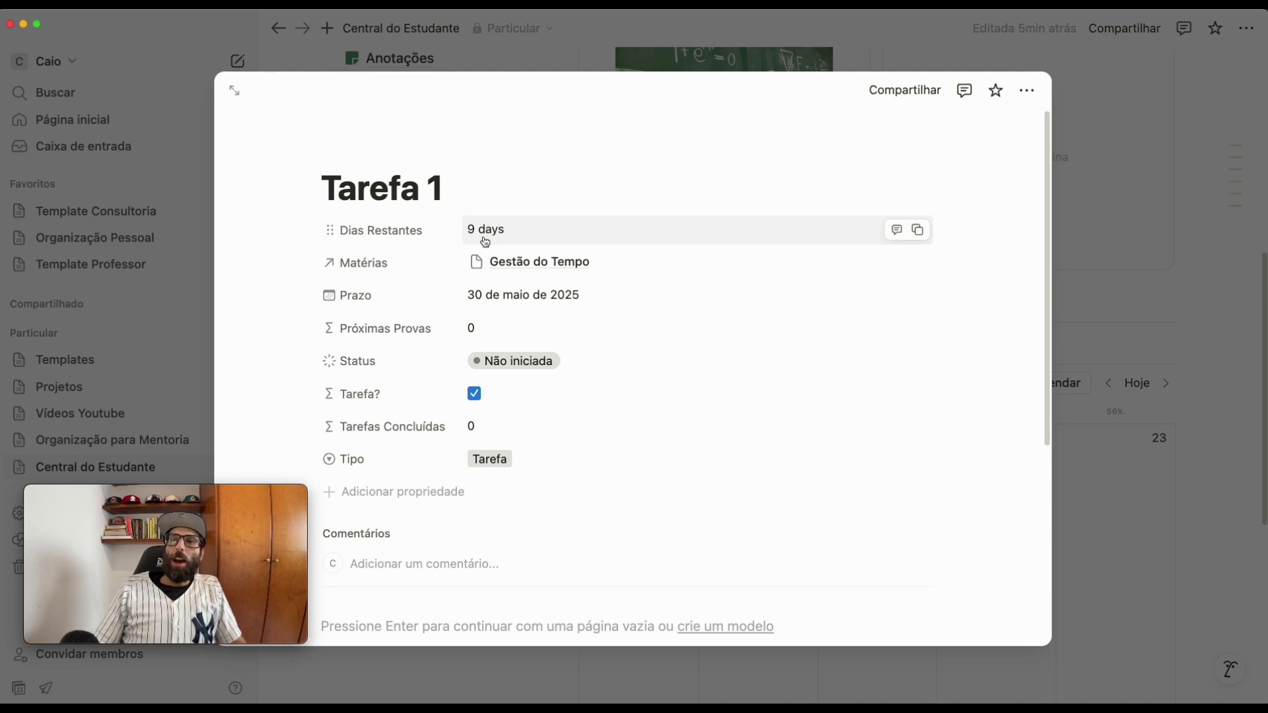
Edit the Dias Restantes formula so its output text reads " dias" instead of " days", and save it
left_click(390, 237)
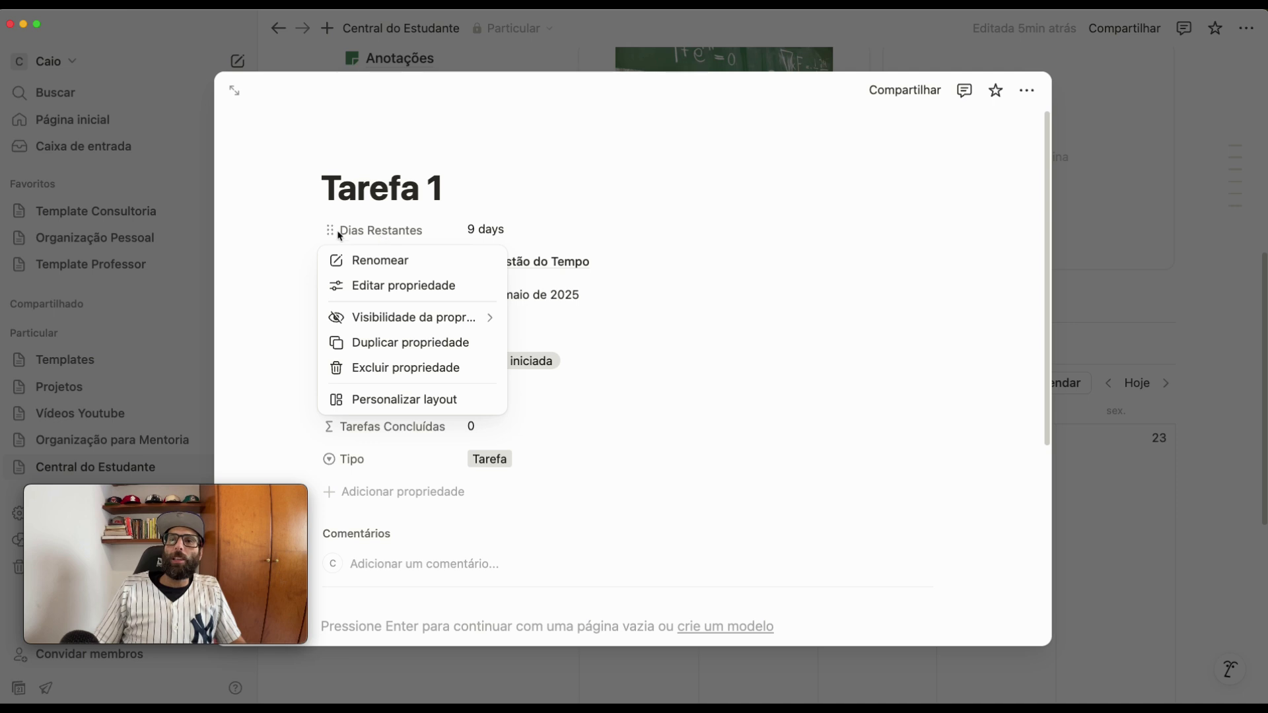
left_click(390, 288)
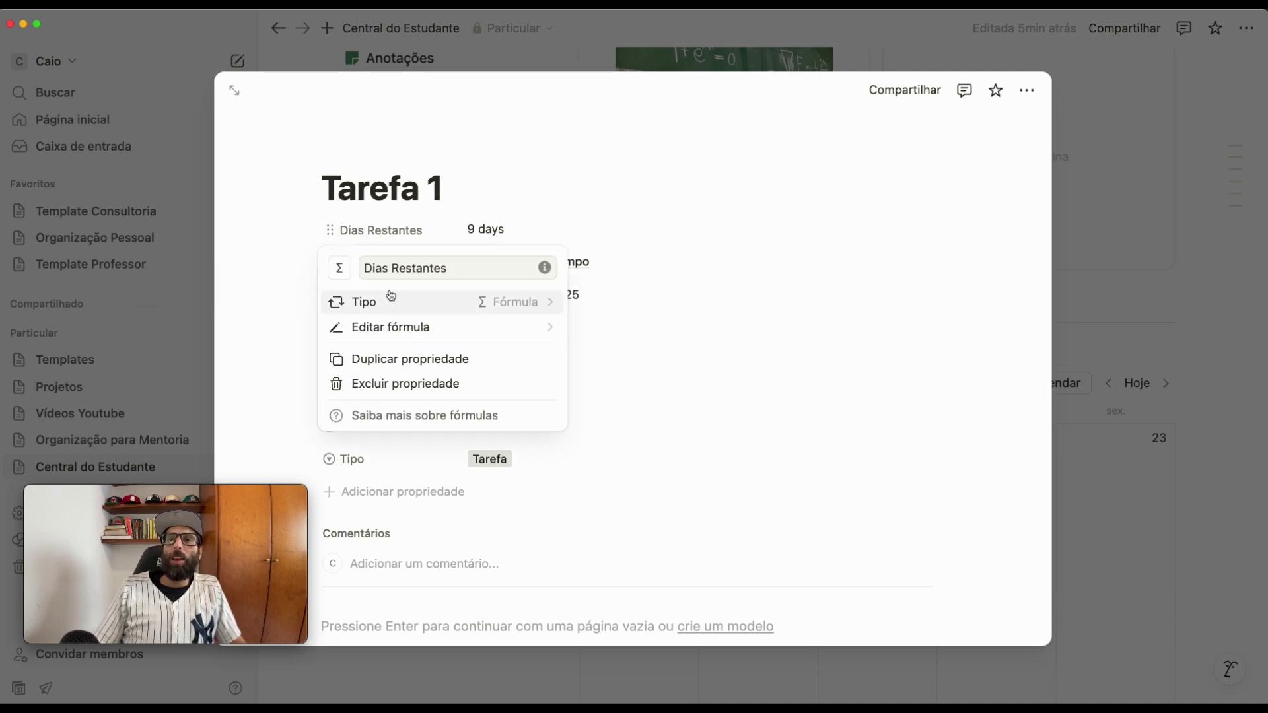
left_click(394, 328)
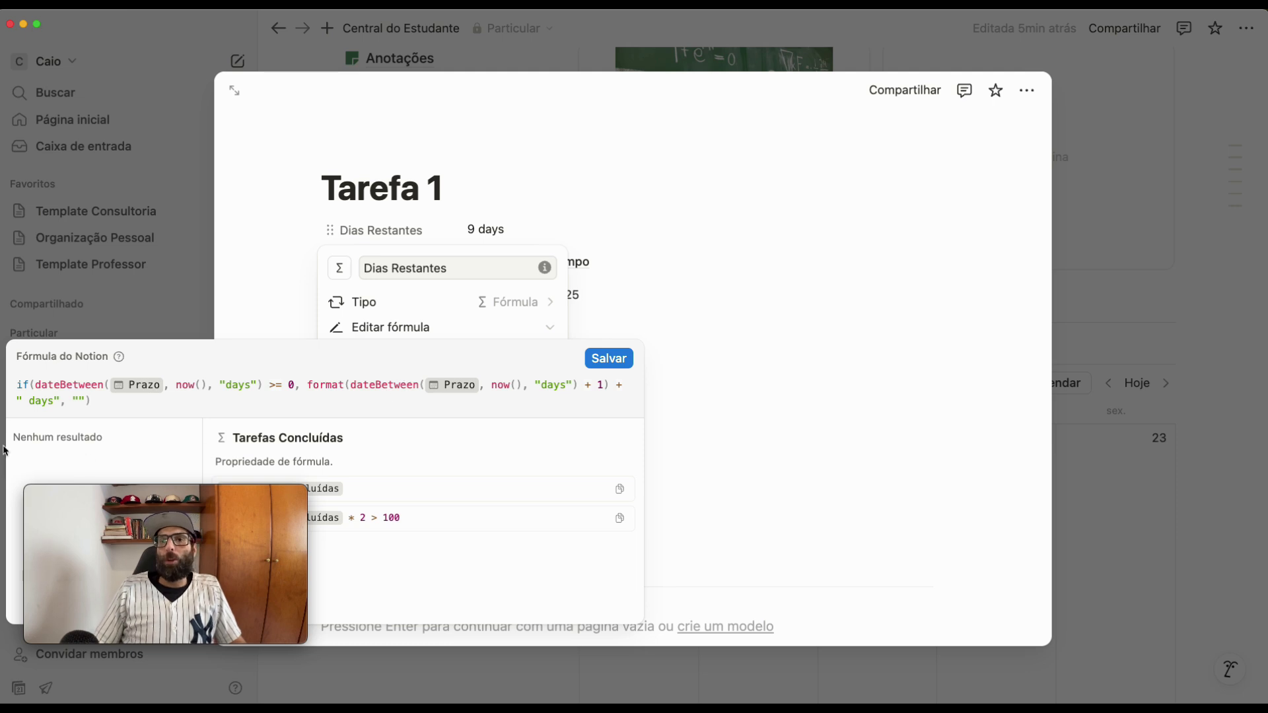
double_click(45, 399)
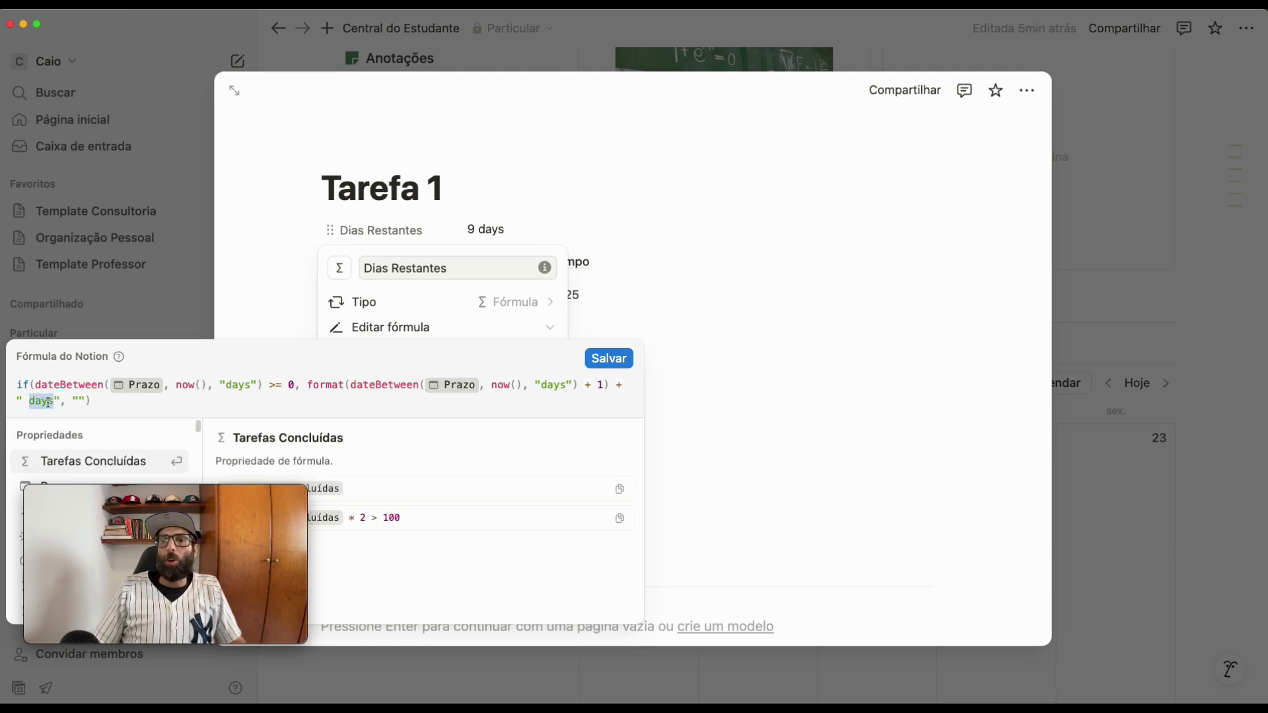
type("dias")
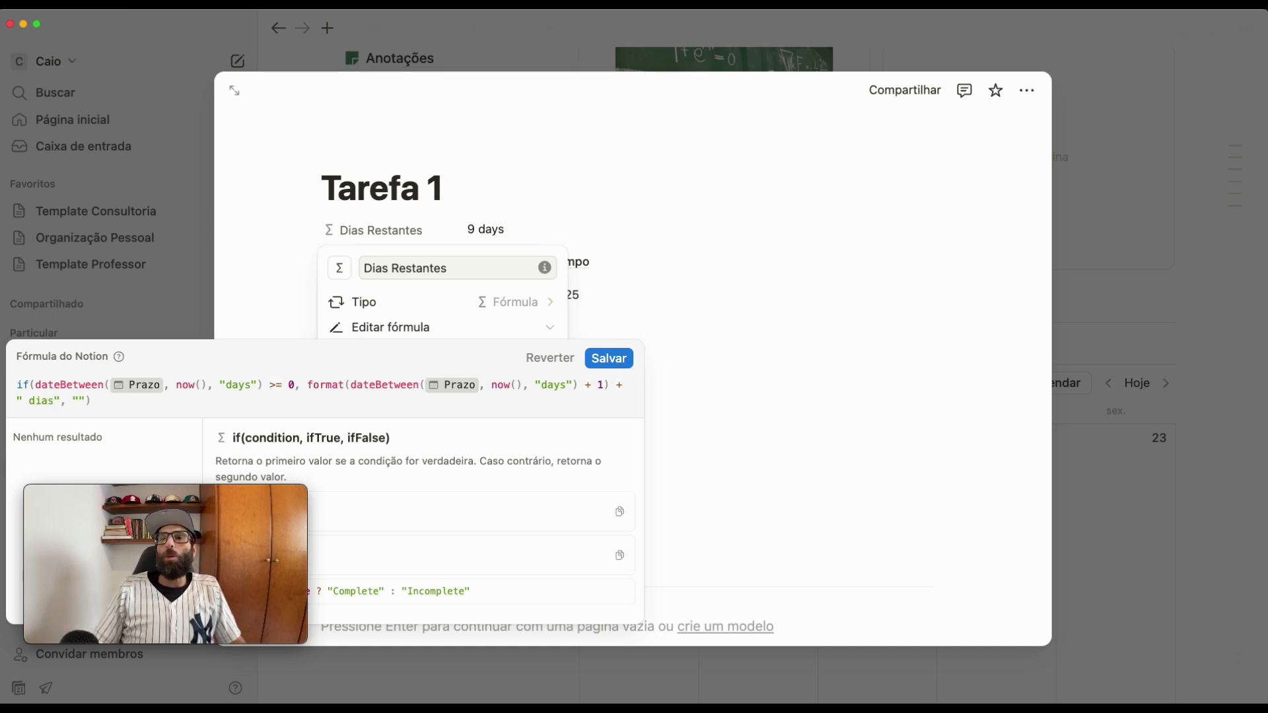
left_click(590, 362)
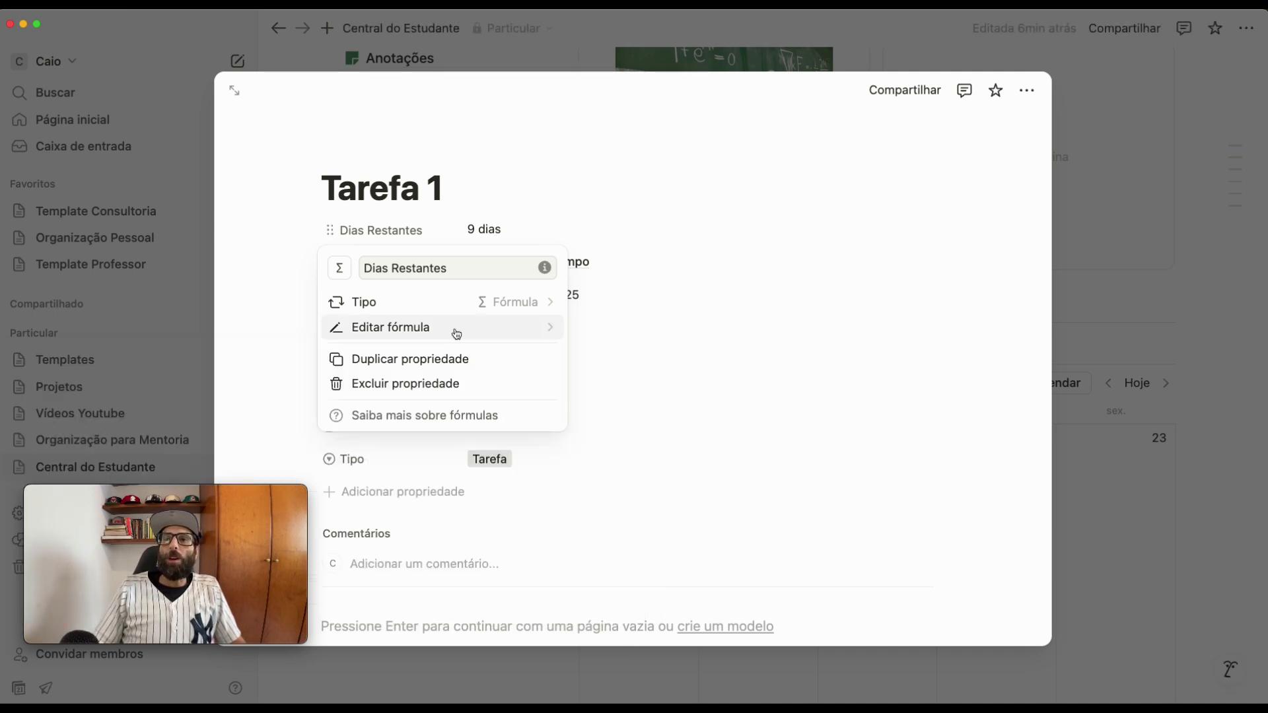
left_click(775, 323)
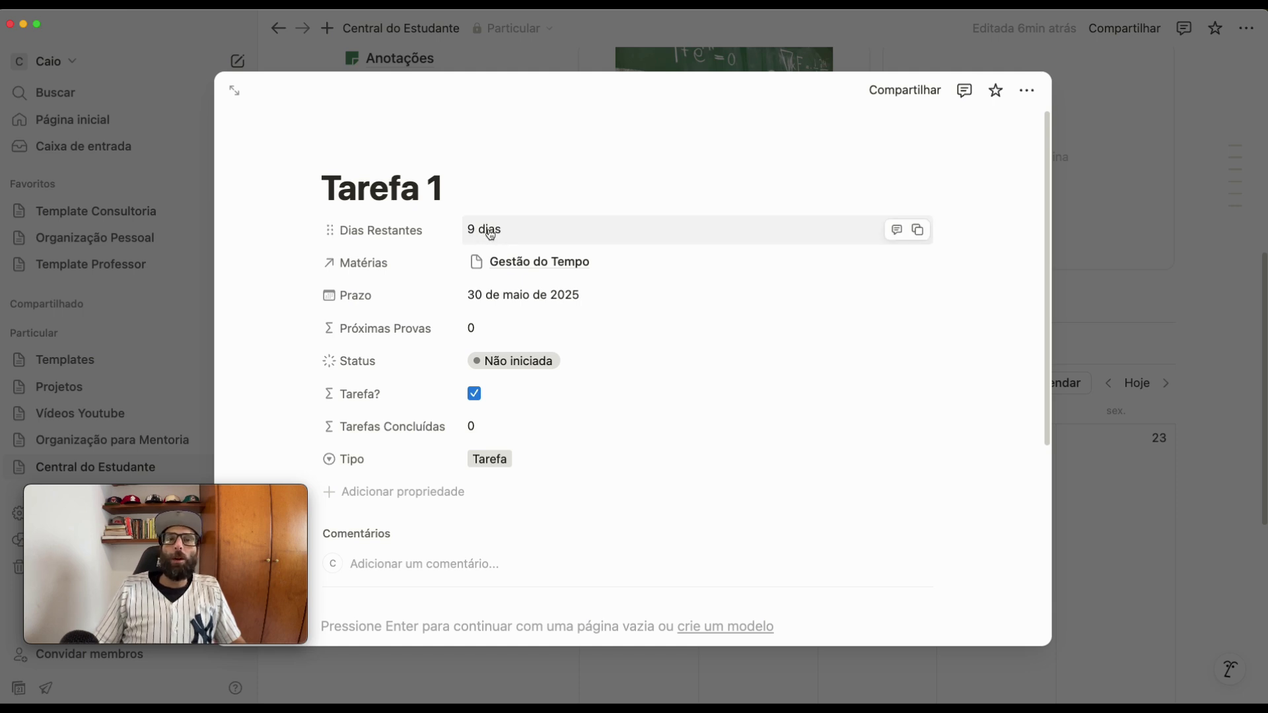
Reopen the Dias Restantes formula, change the output text to "days" and restore it to "dias"
left_click(399, 233)
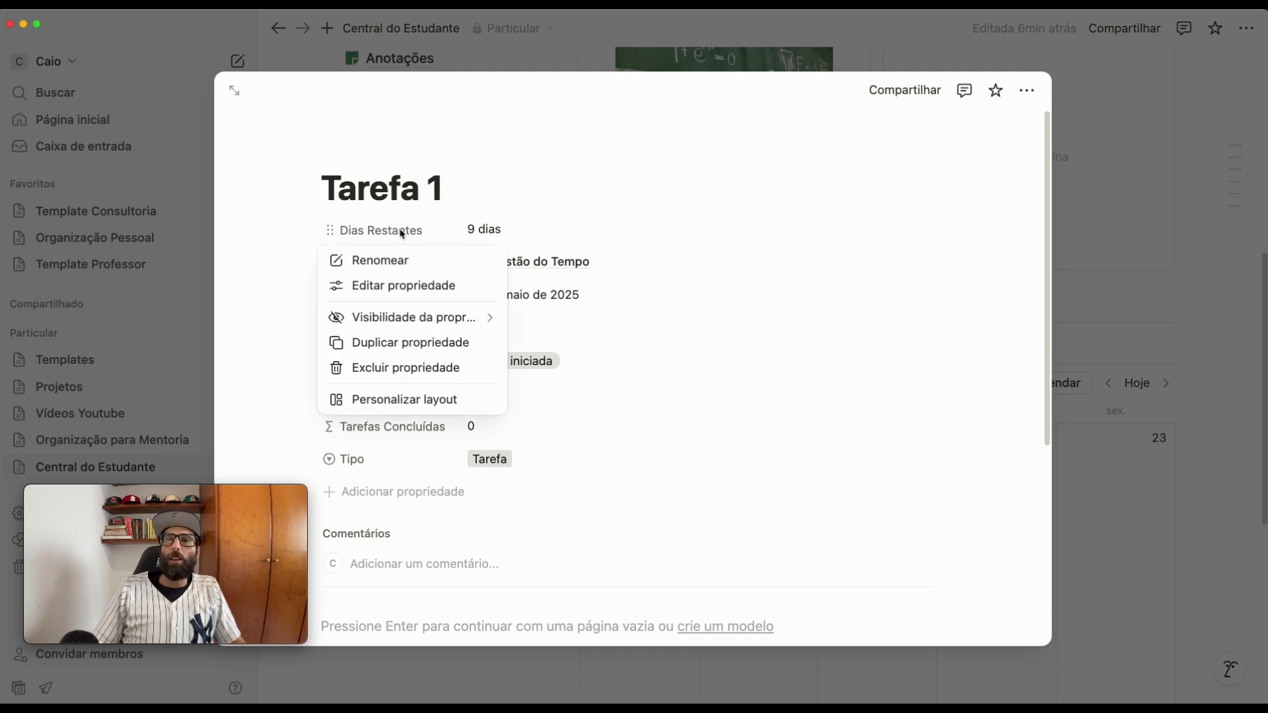
left_click(416, 286)
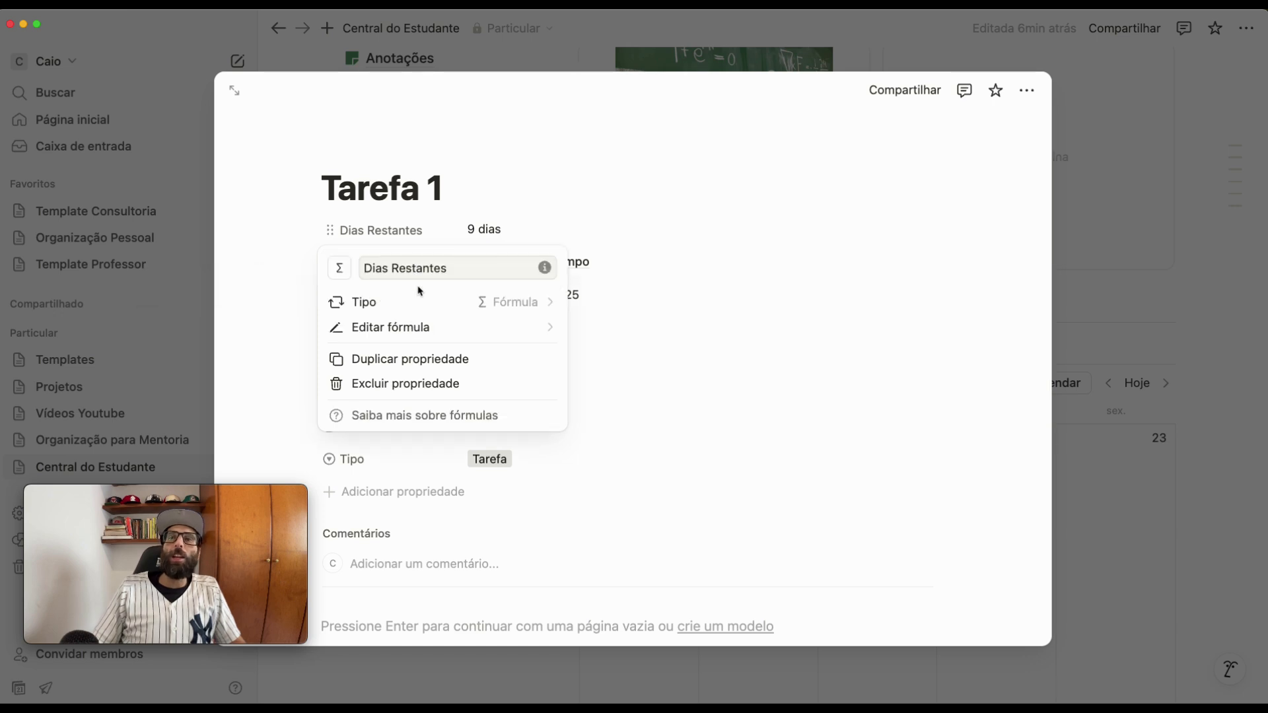
left_click(401, 329)
double_click(34, 401)
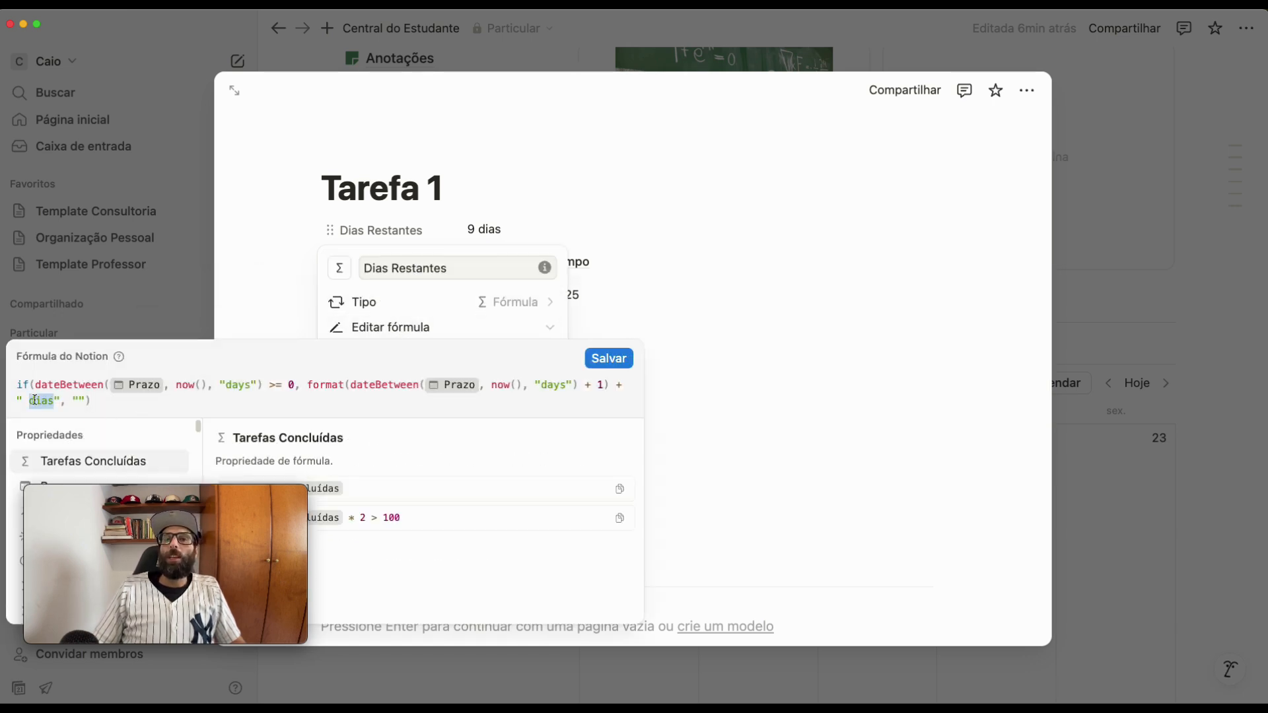
type("days")
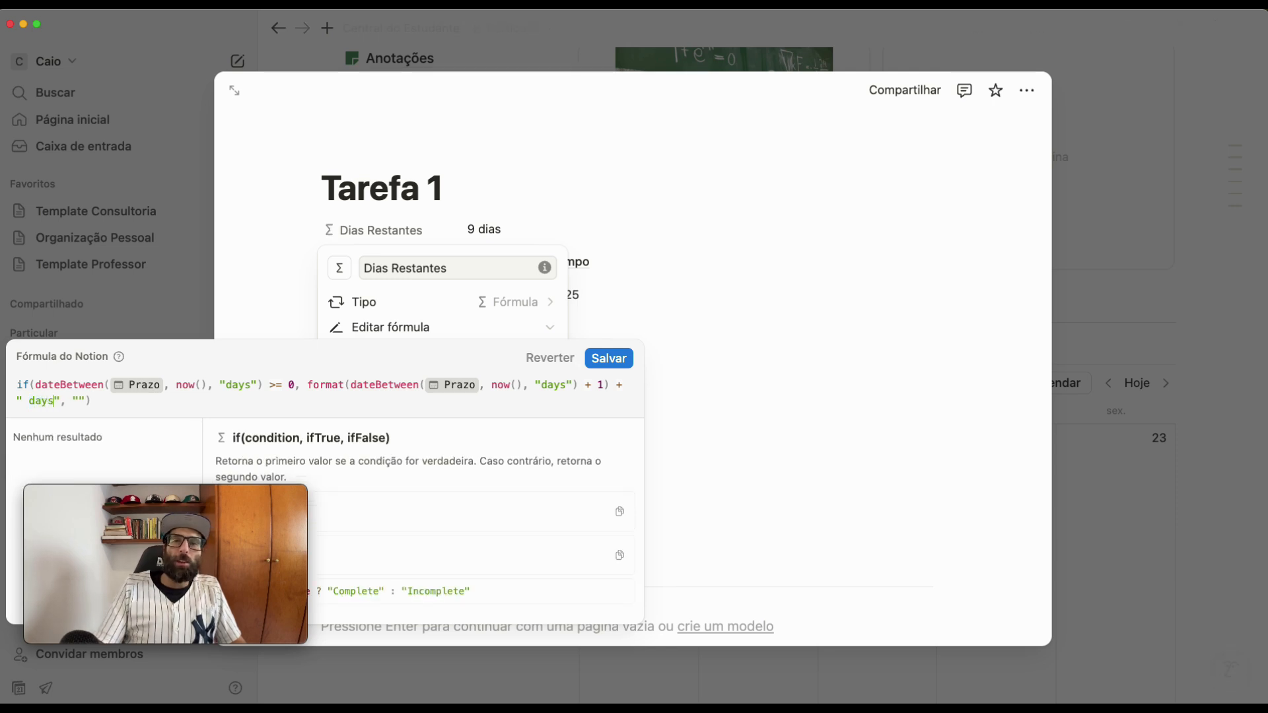
double_click(41, 401)
type("dia")
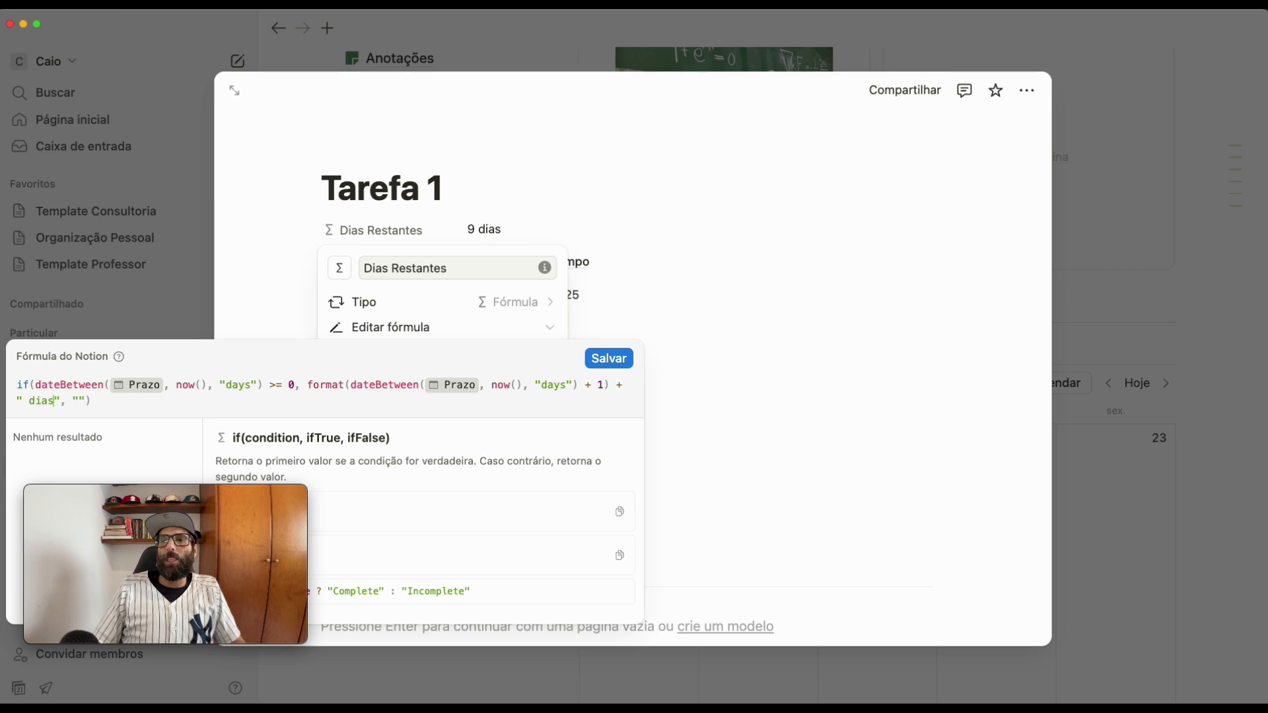
left_click(608, 358)
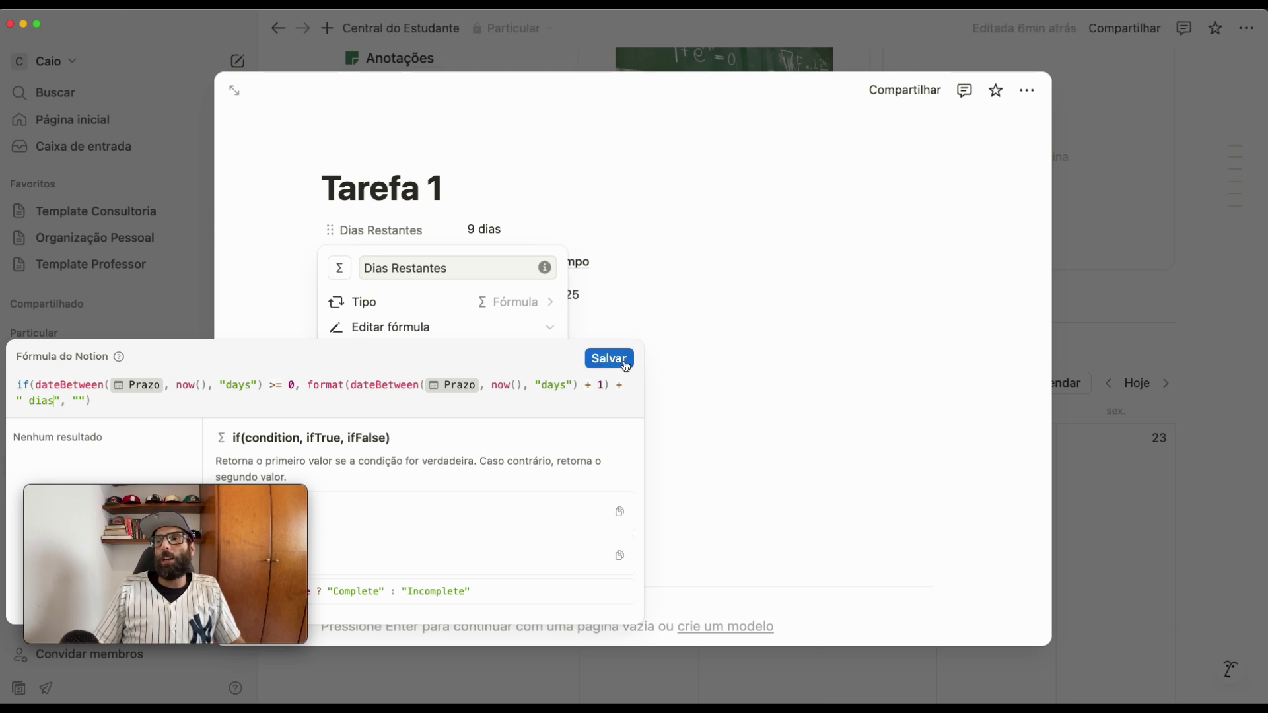
left_click(739, 279)
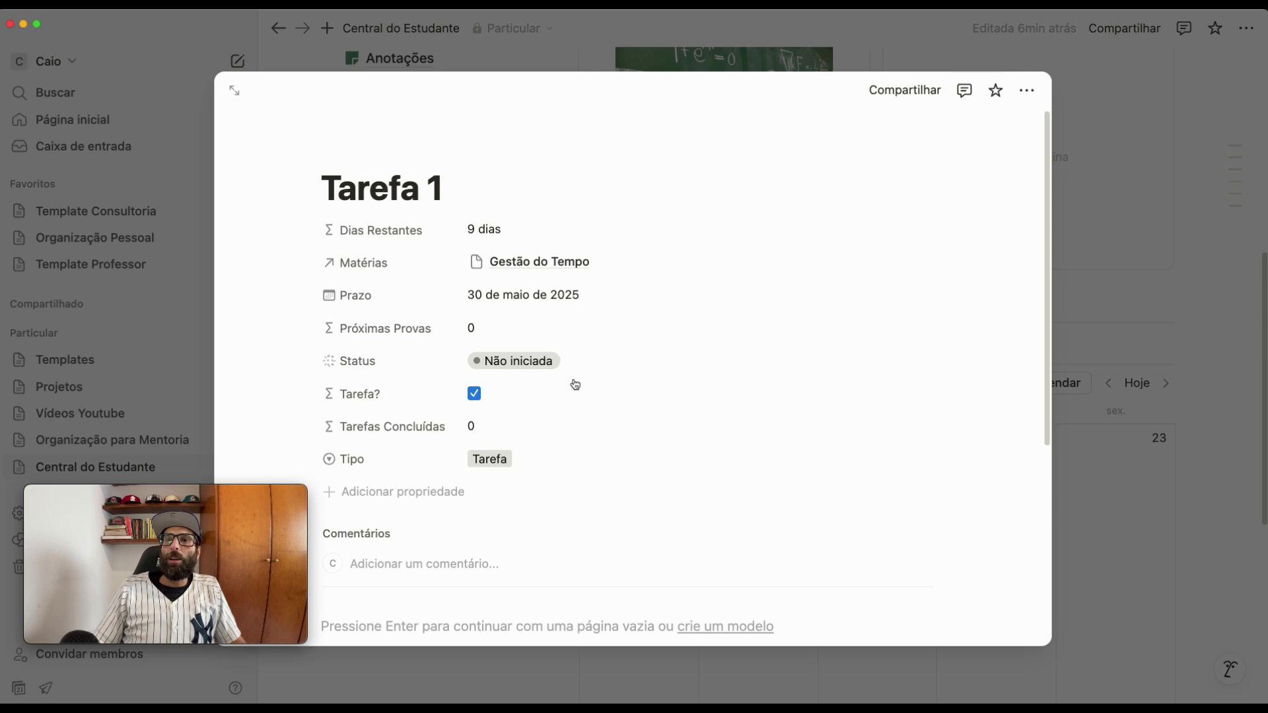
Close Tarefa 1 and add another entry titled "prova de trigonometria" to the Semanal view
left_click(1199, 308)
scroll(953, 330, "down", 3)
left_click(1134, 202)
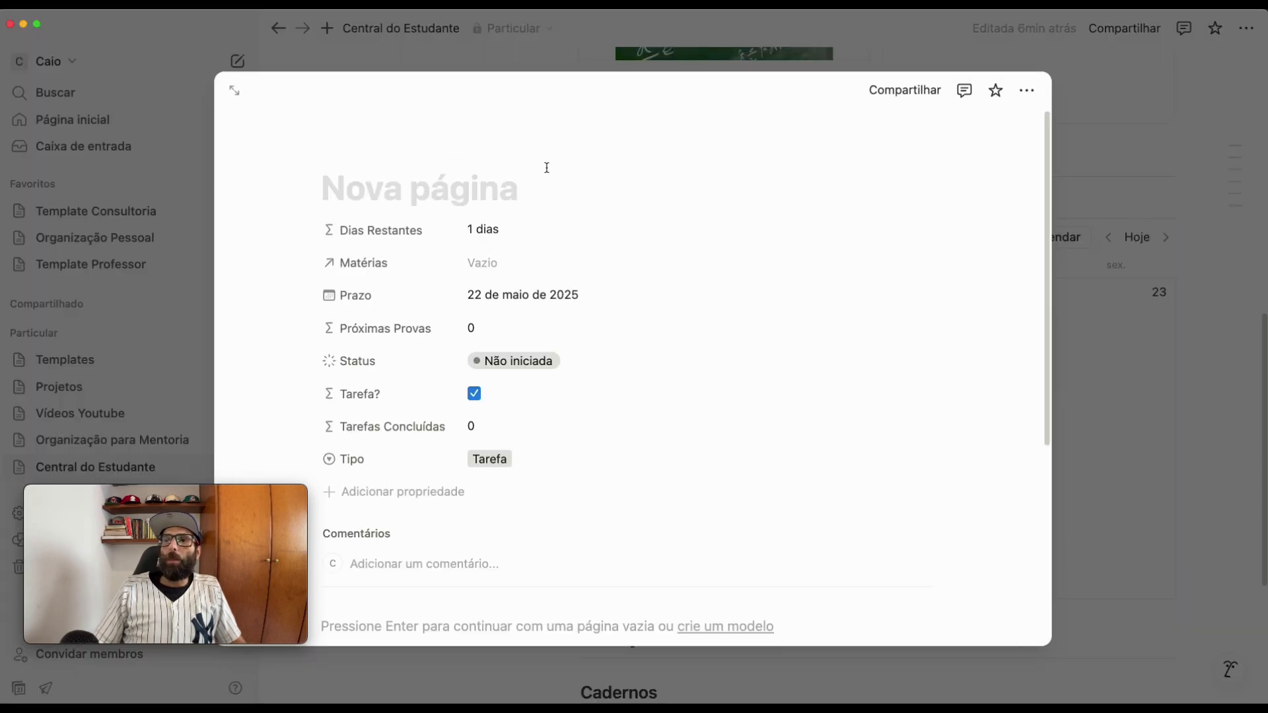
type("prova de tri")
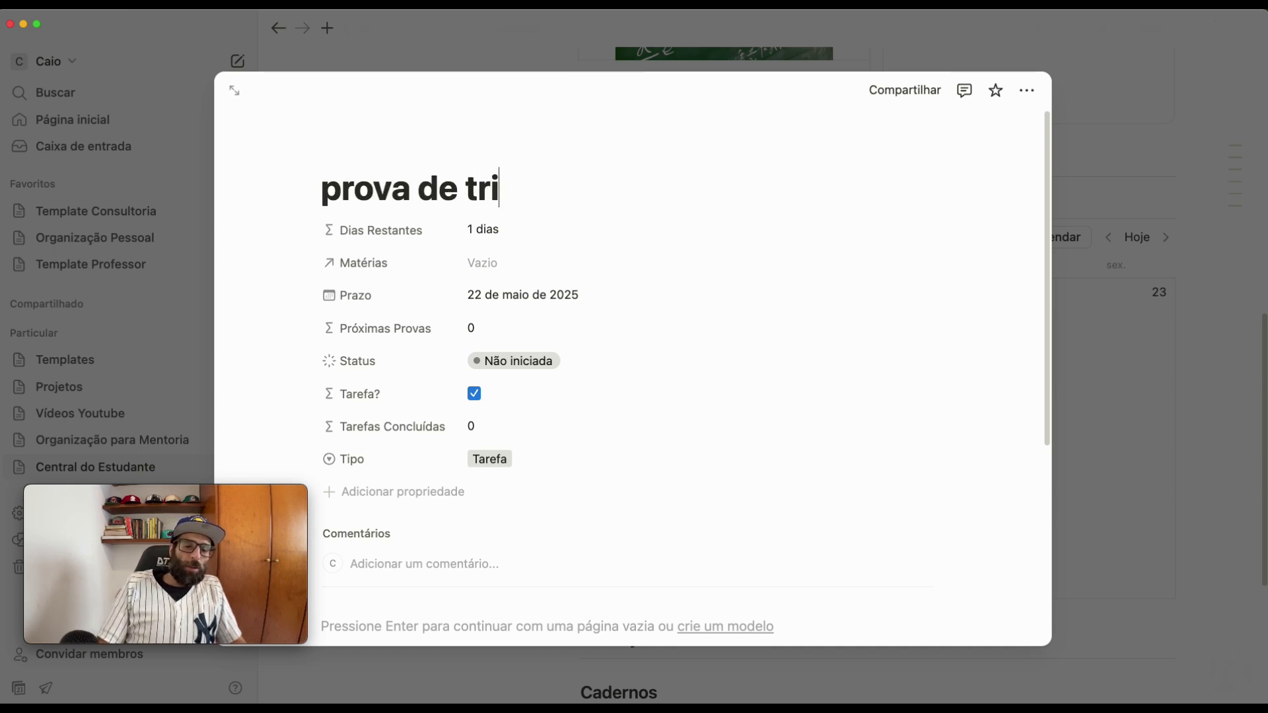
type("gonometria")
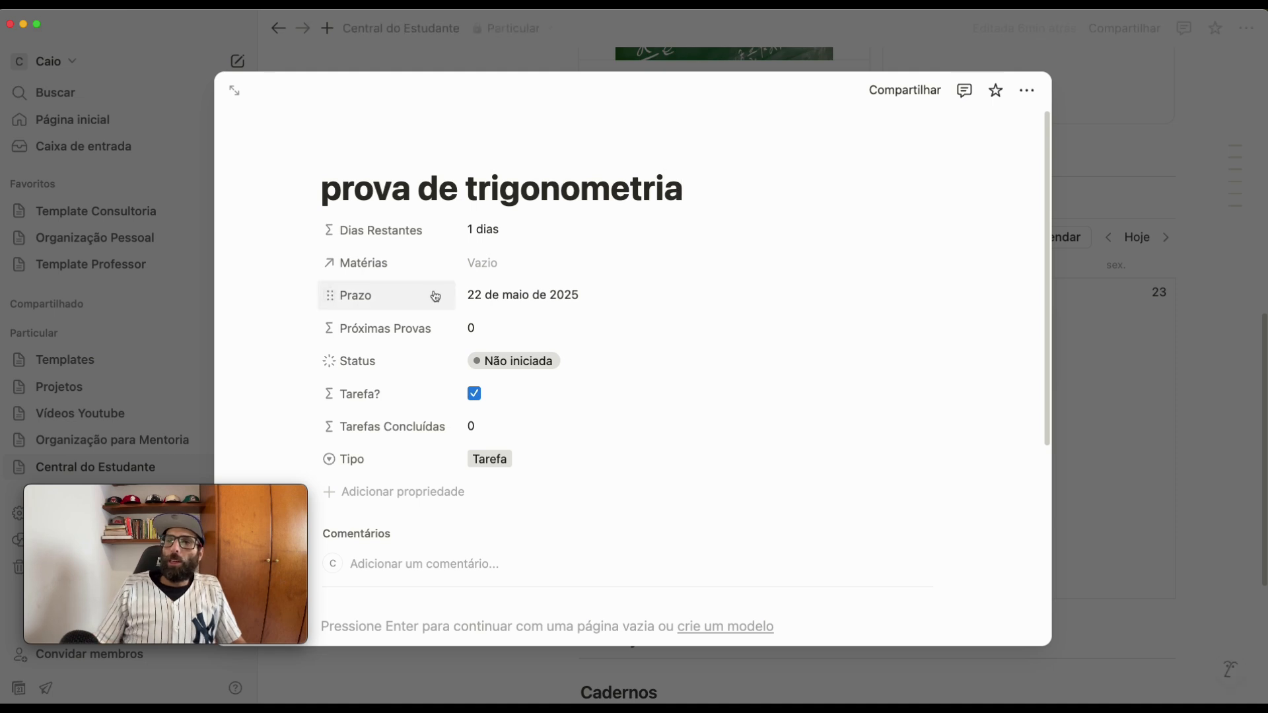
Set the Prazo of prova de trigonometria to 23 de maio de 2025 and link it to the subject Matemática
left_click(483, 295)
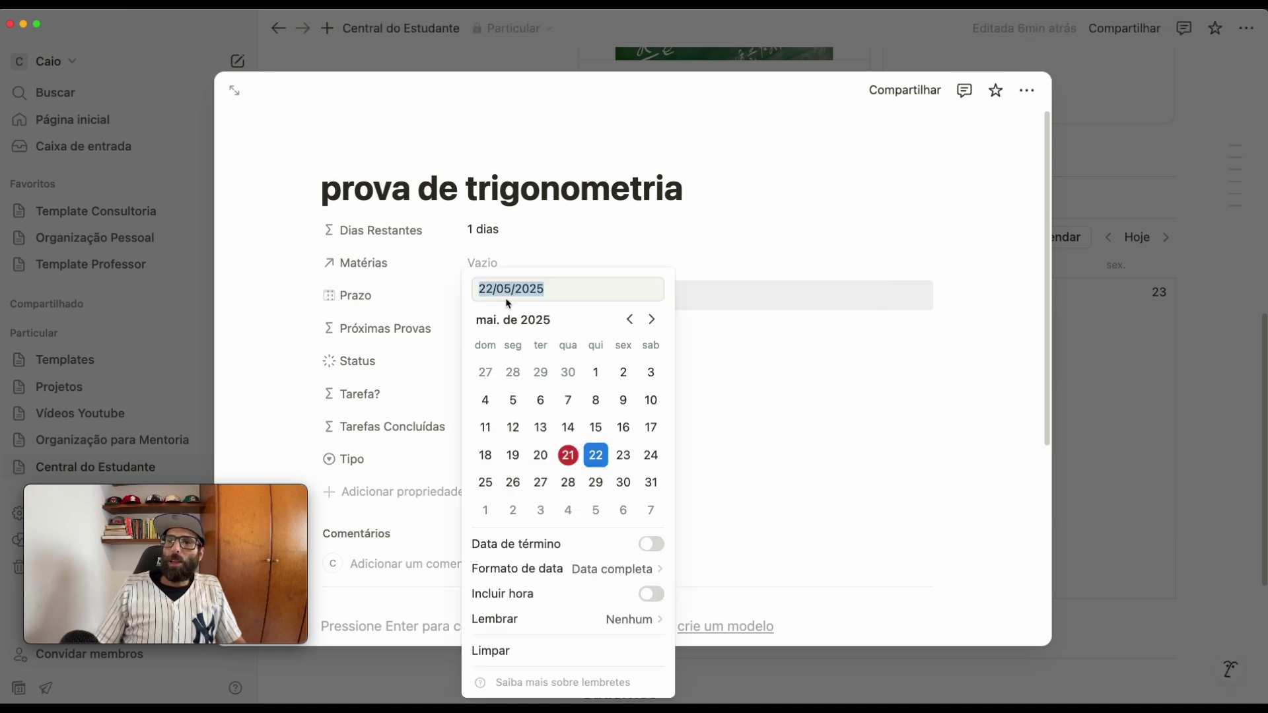
left_click(624, 456)
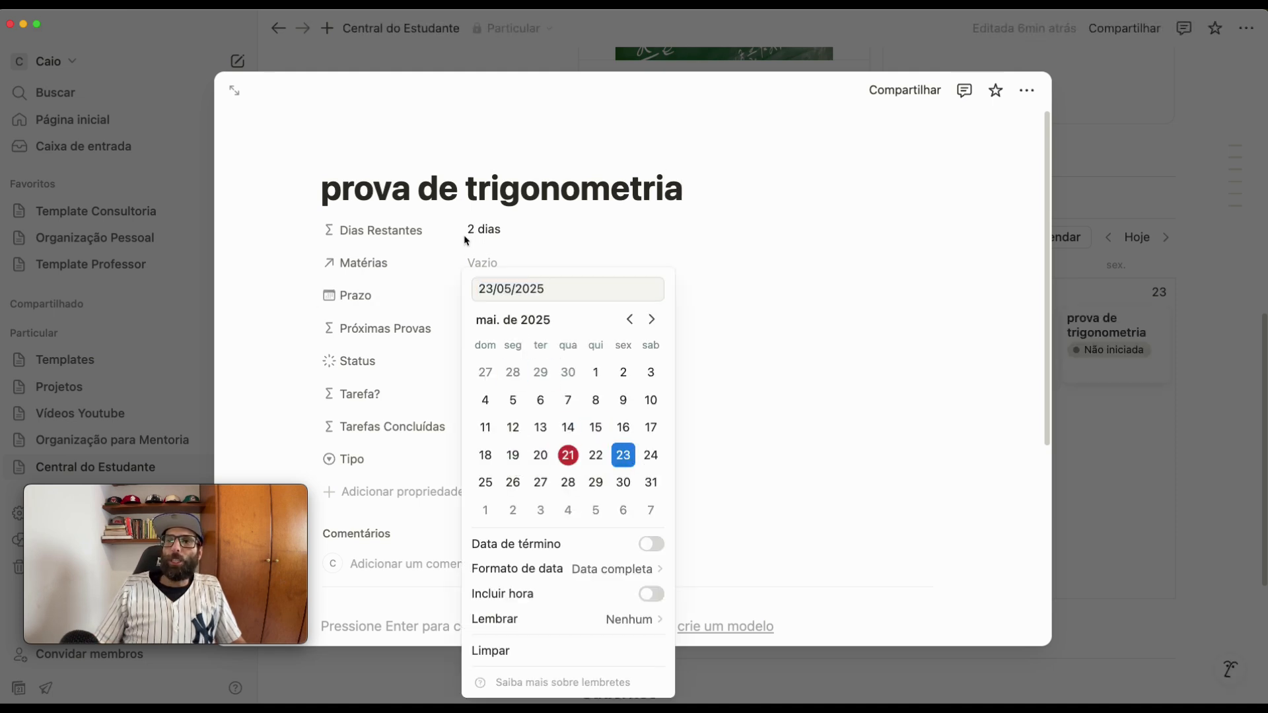
left_click(747, 245)
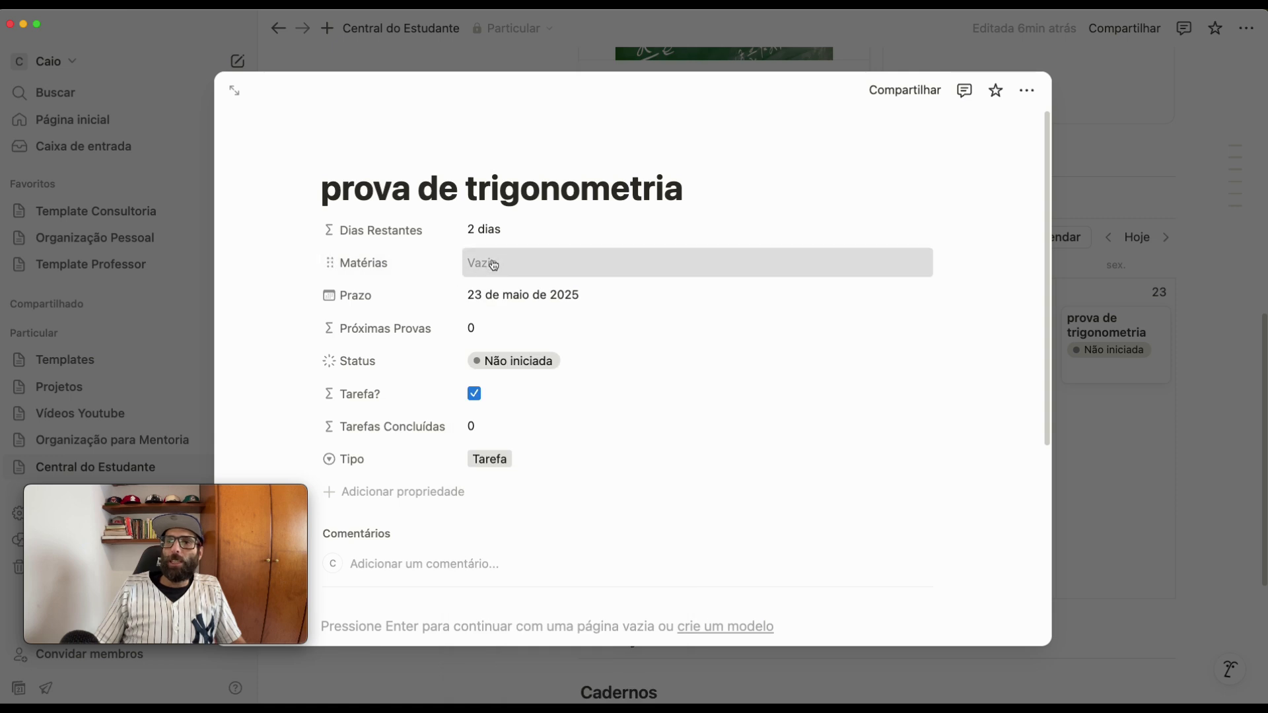
left_click(522, 263)
left_click(547, 389)
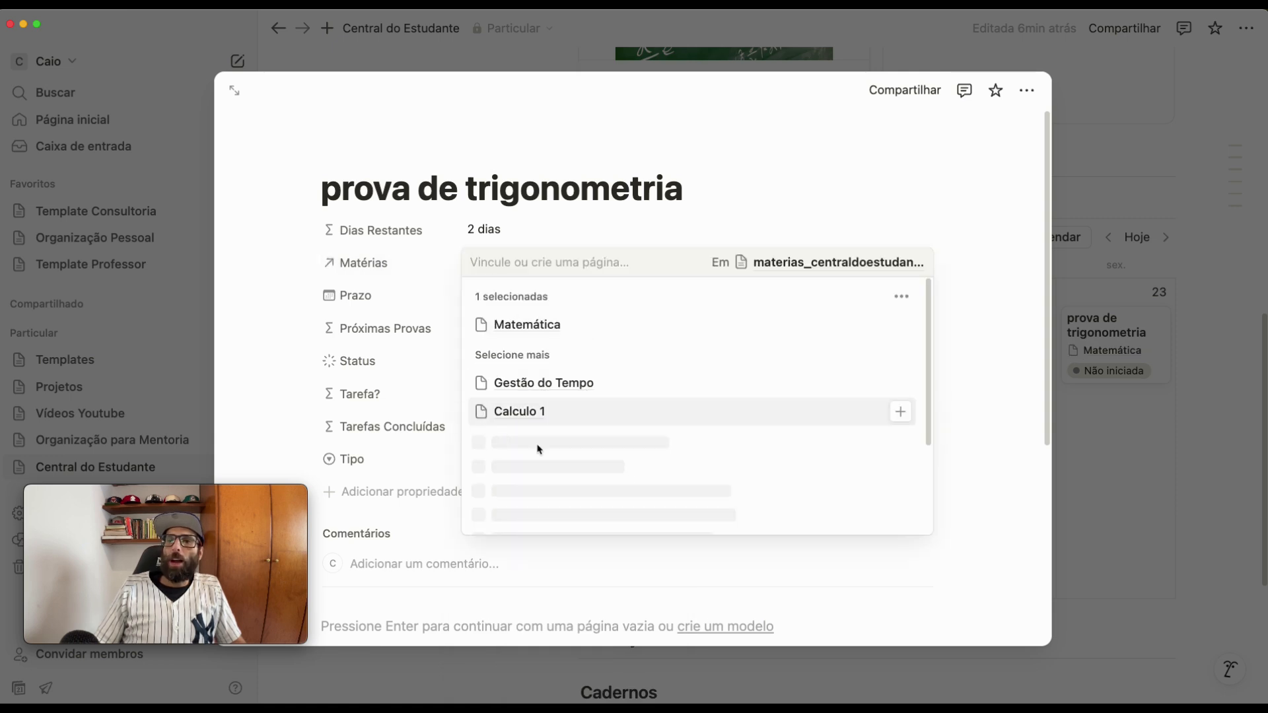
Set the Tipo of prova de trigonometria to Prova and close the entry
left_click(1010, 291)
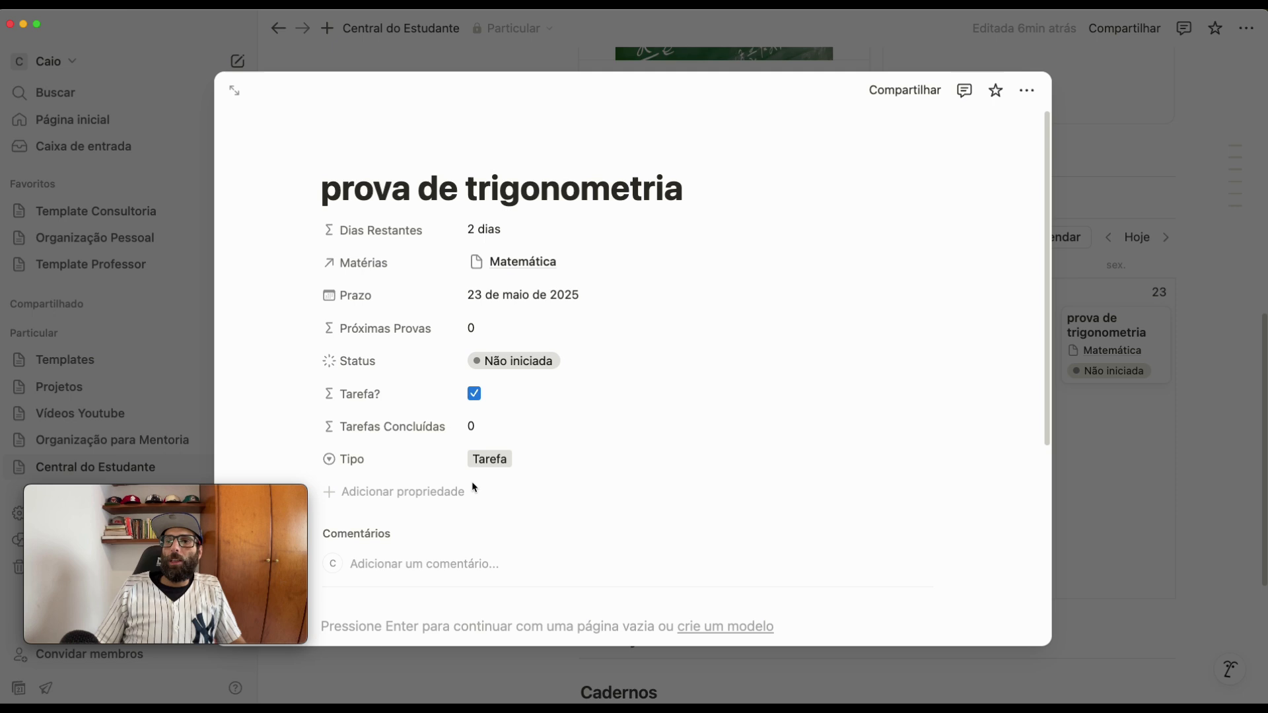
left_click(494, 465)
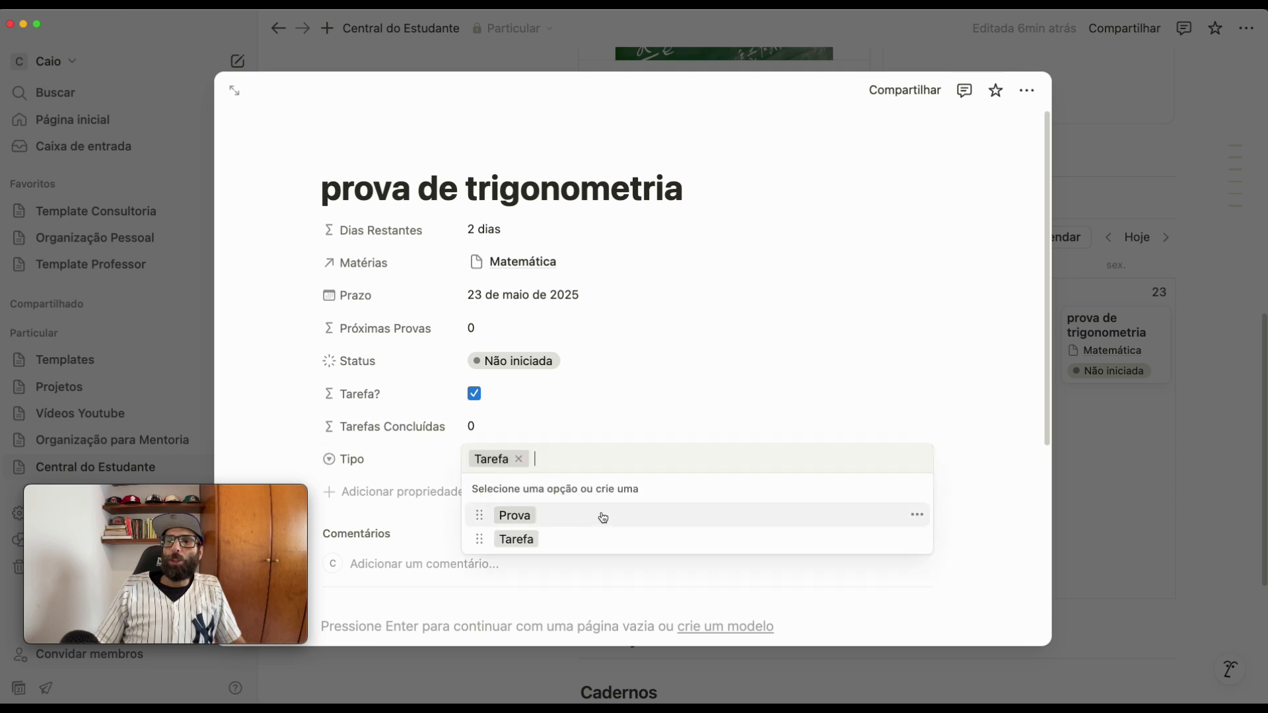
left_click(568, 515)
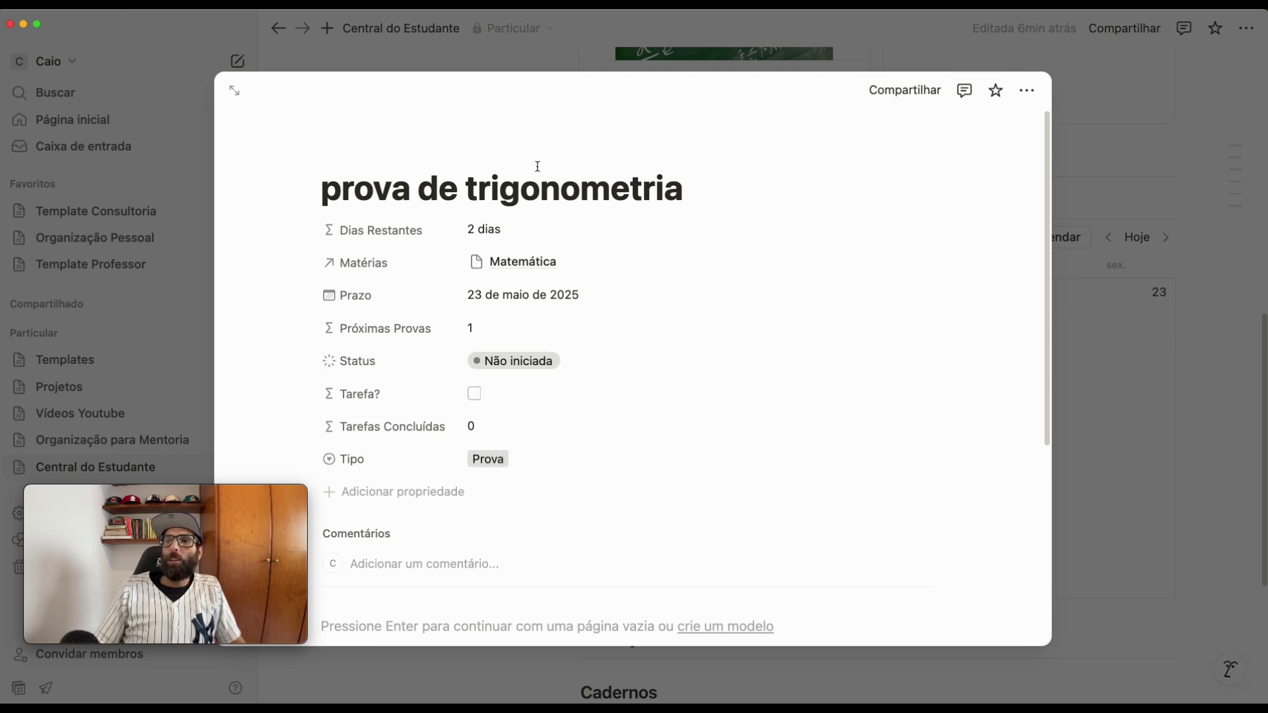
left_click(1126, 470)
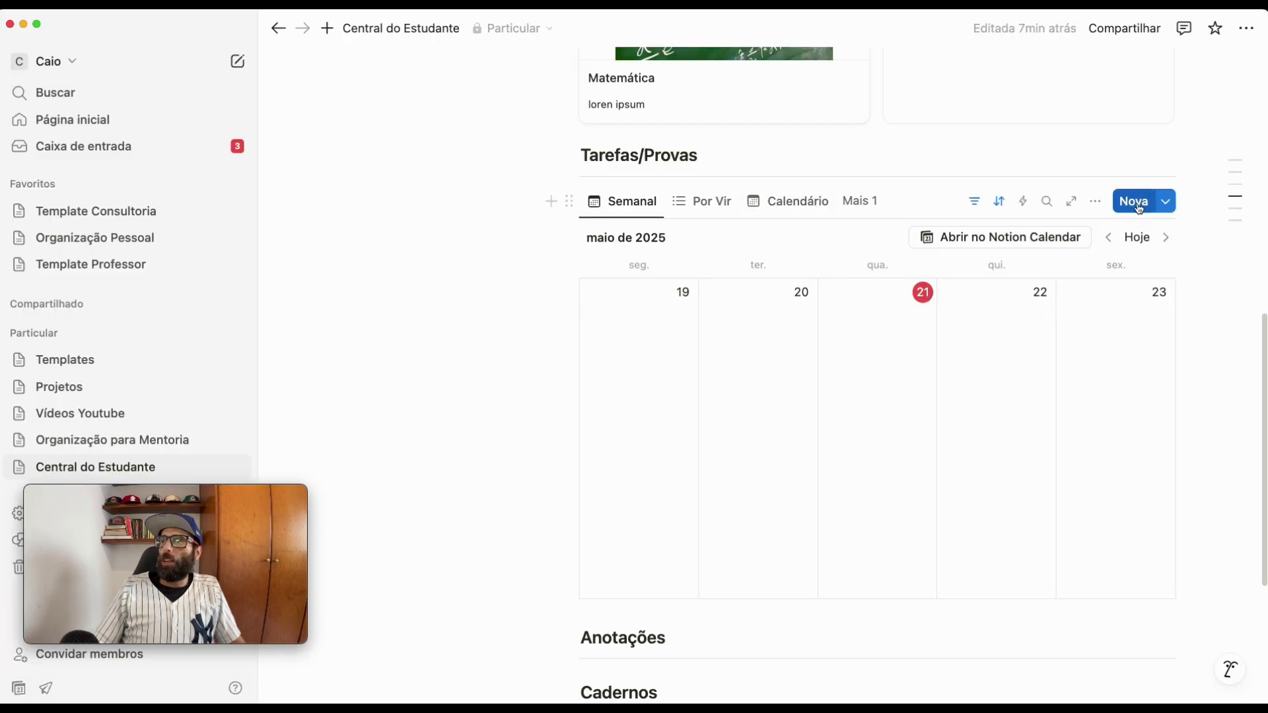
Add an entry titled "Tarefa Calculo 1" to the Semanal view and link it to the subject Calculo 1
left_click(1139, 209)
type("Tar")
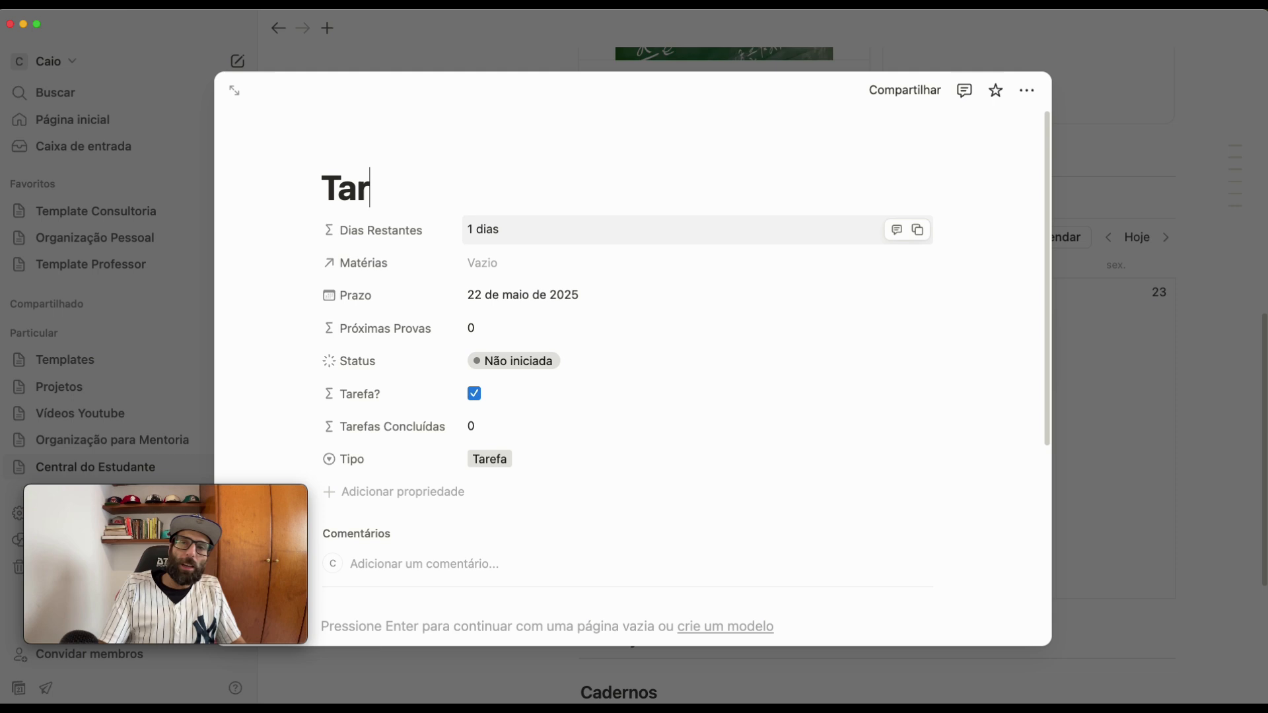
type("efa Calcu")
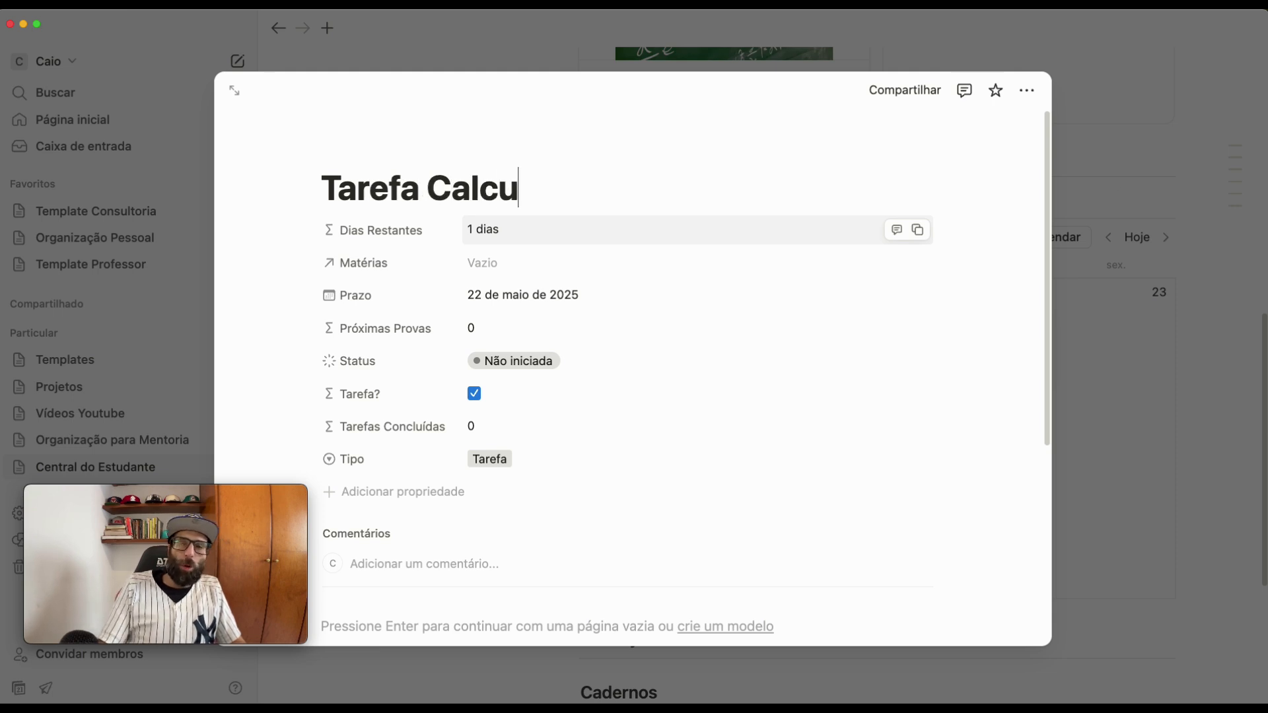
left_click(593, 267)
left_click(543, 387)
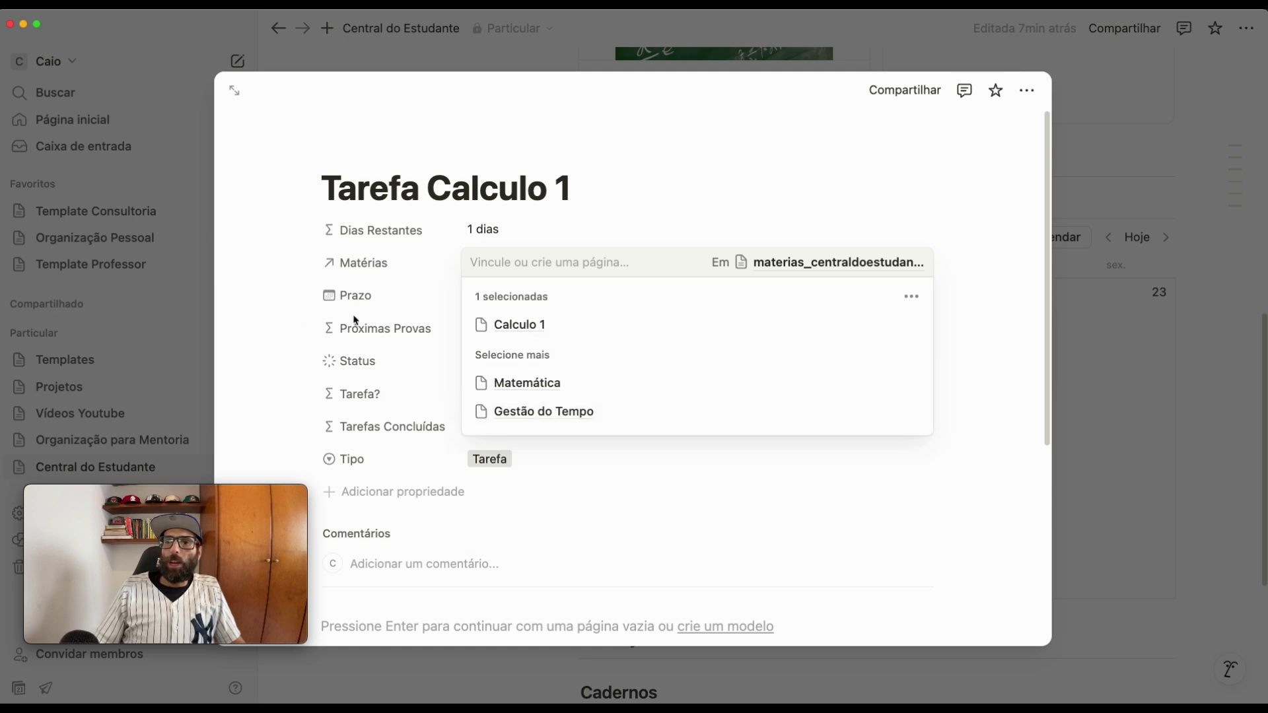
Set the Prazo of Tarefa Calculo 1 to 27 de maio de 2025 and close the entry
left_click(430, 325)
left_click(513, 297)
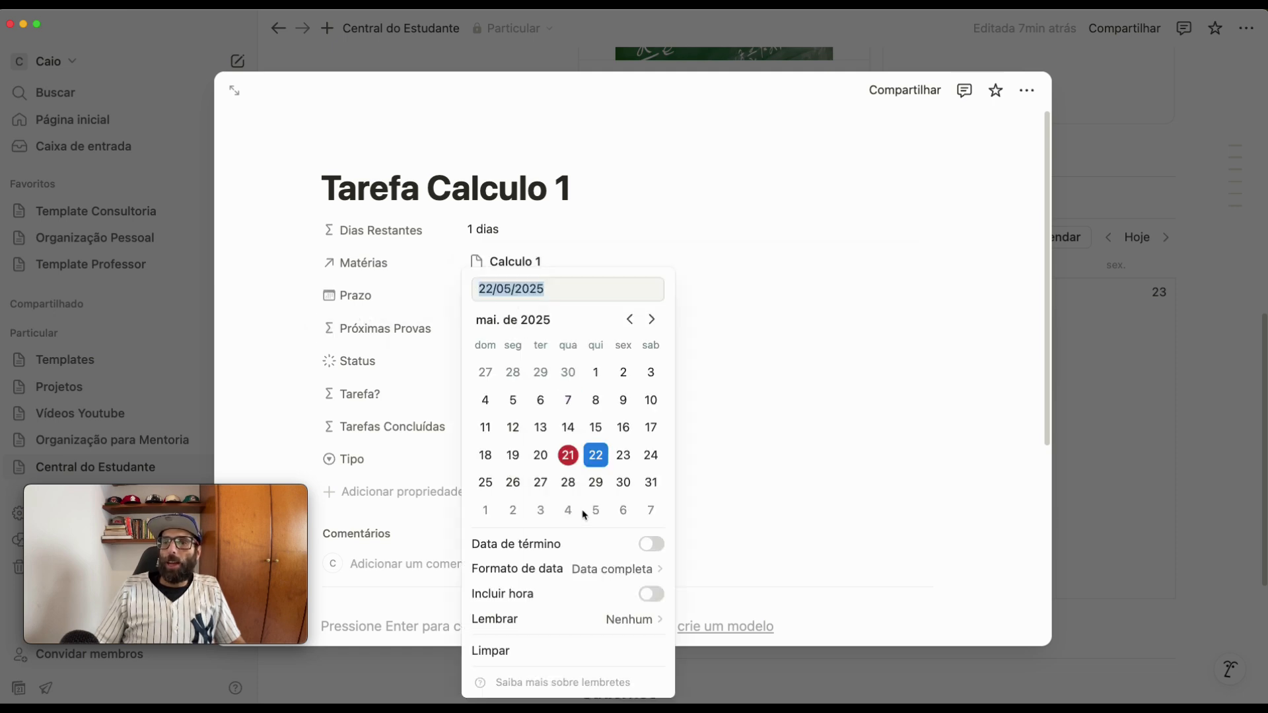
left_click(541, 482)
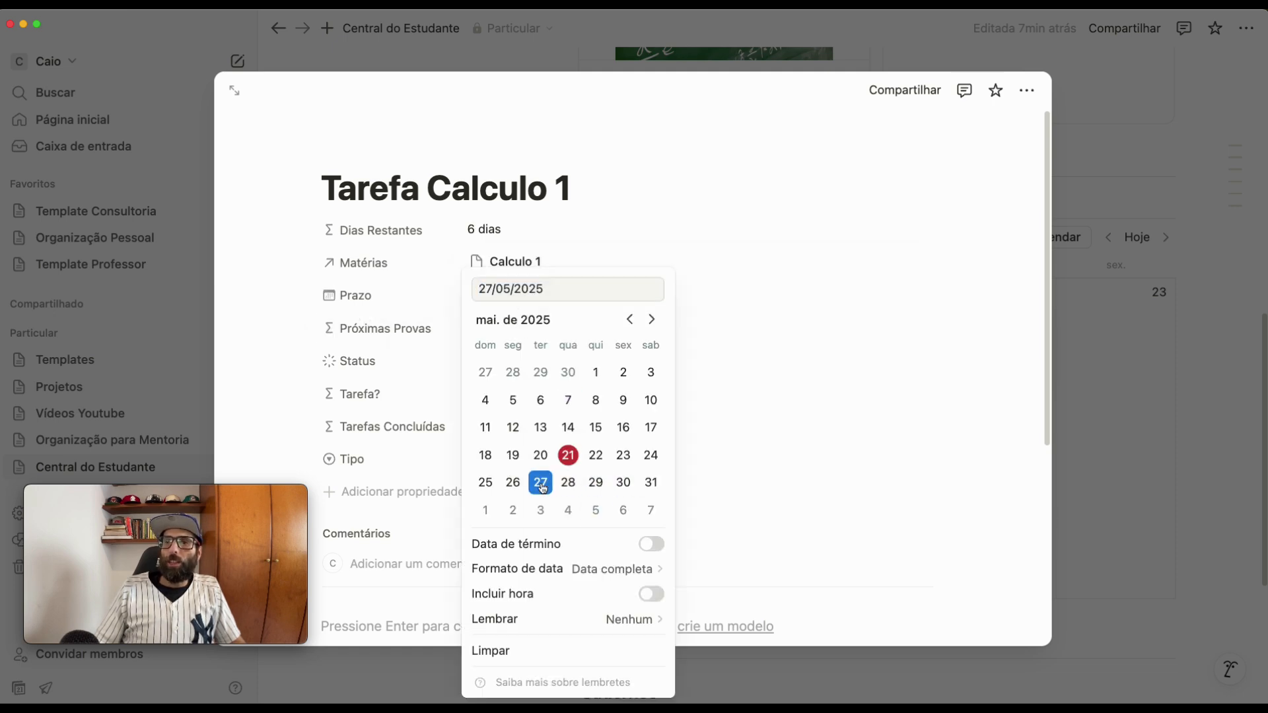
left_click(850, 198)
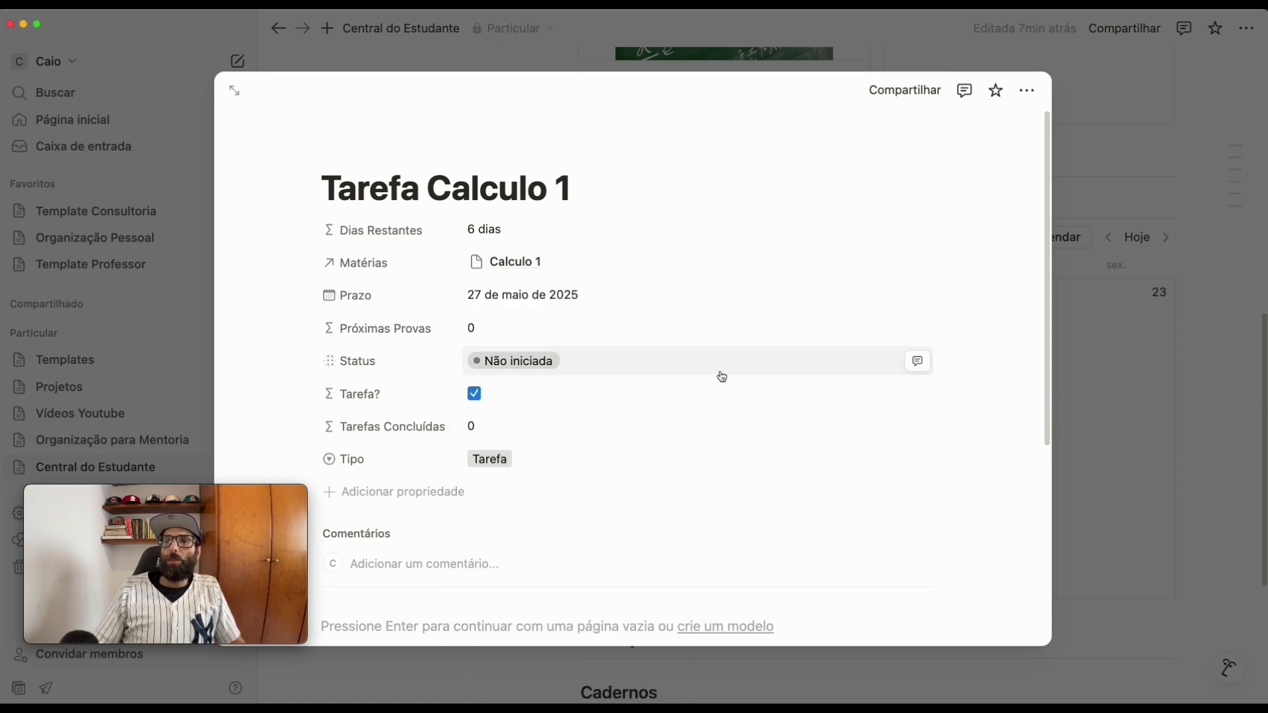
left_click(1188, 386)
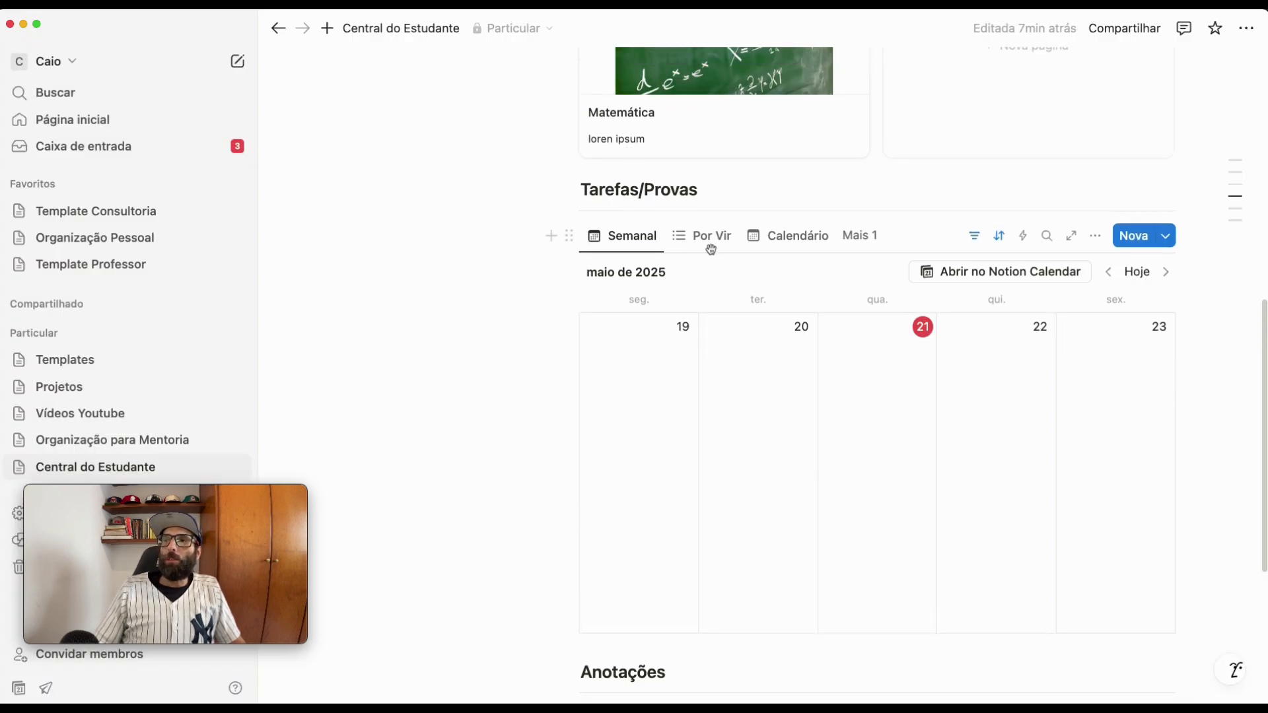
Check how the sample tasks and exam appear in the Por Vir, Calendário and Todas views of Tarefas/Provas
left_click(708, 244)
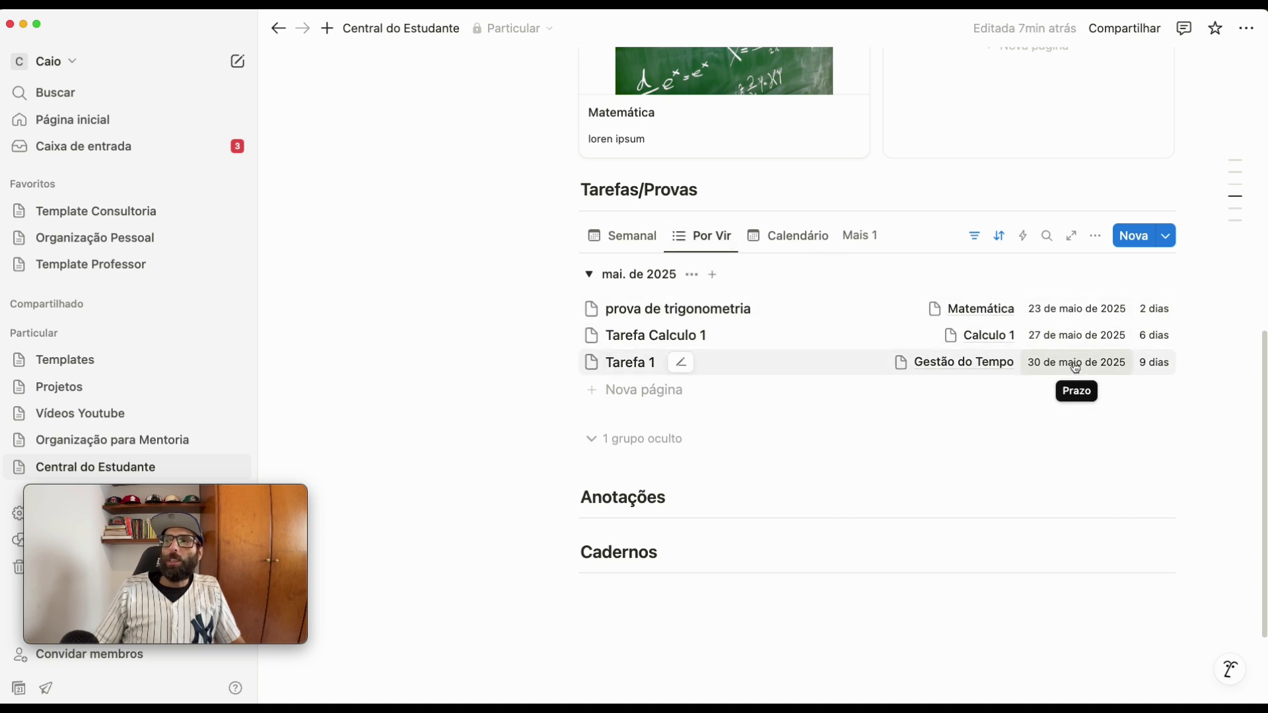
left_click(586, 276)
left_click(588, 277)
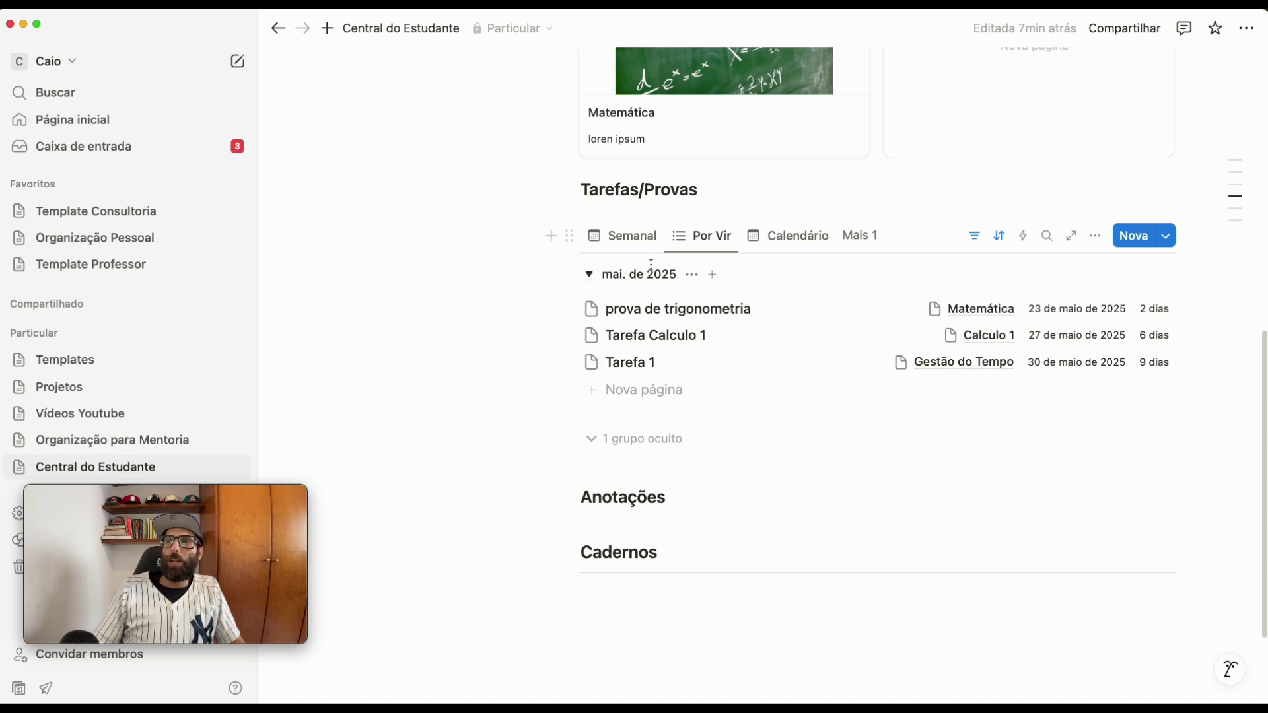
left_click(806, 255)
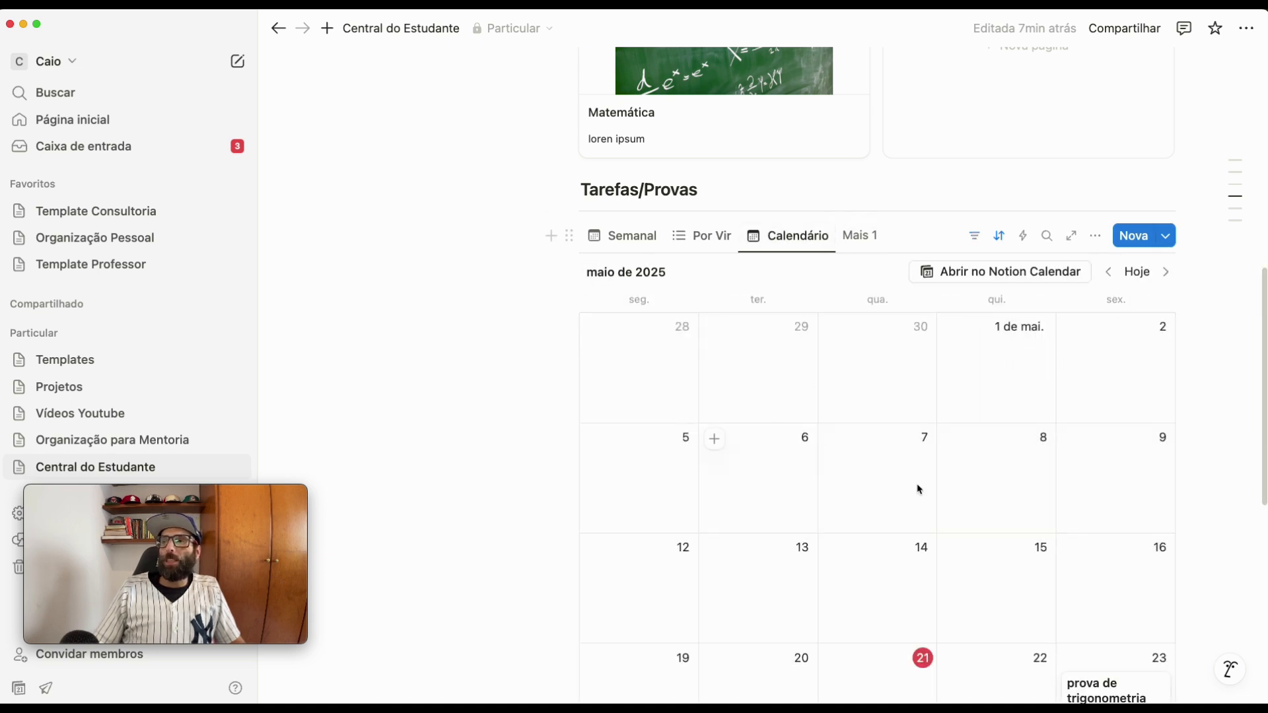
scroll(928, 489, "down", 5)
scroll(928, 492, "down", 1)
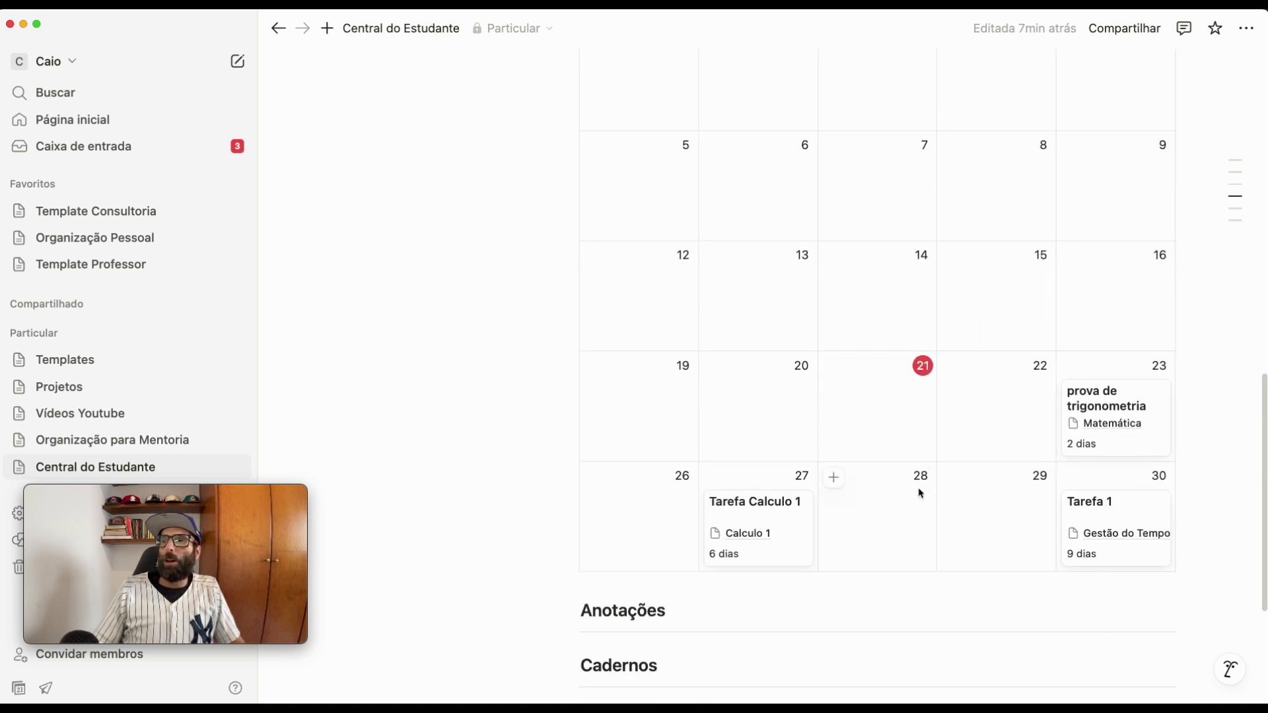
scroll(1090, 511, "up", 6)
left_click(849, 228)
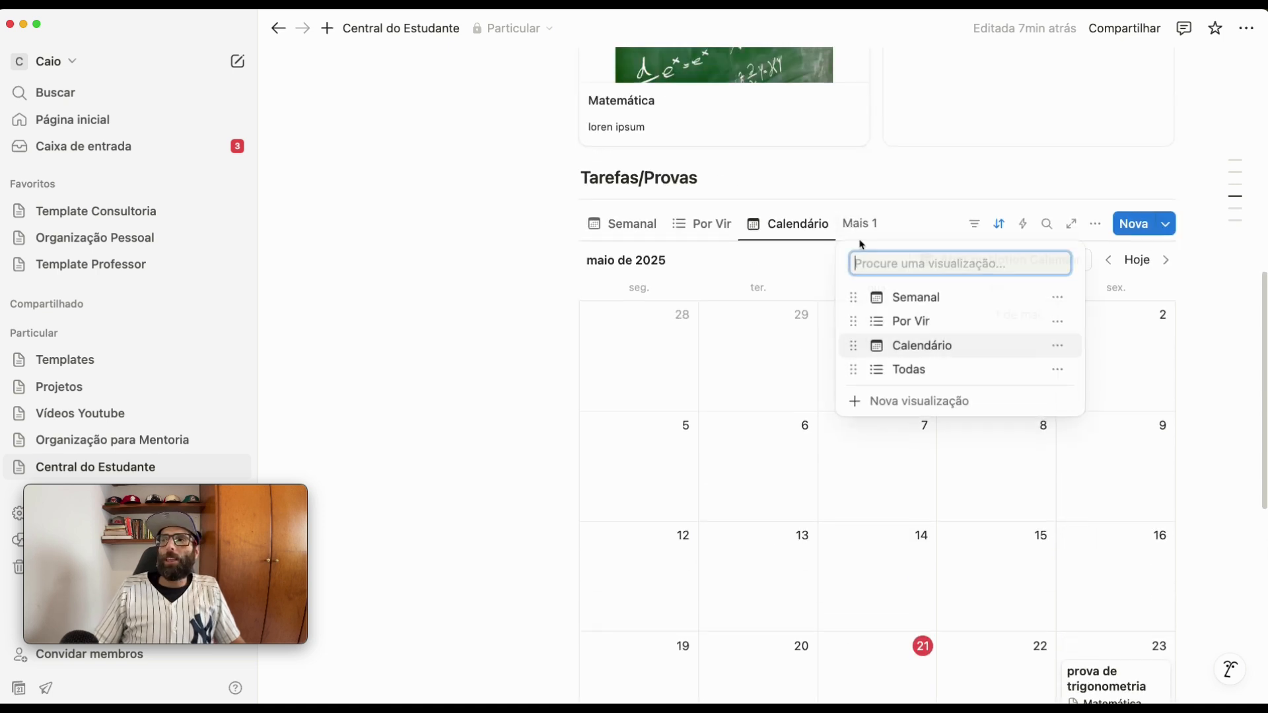
left_click(903, 368)
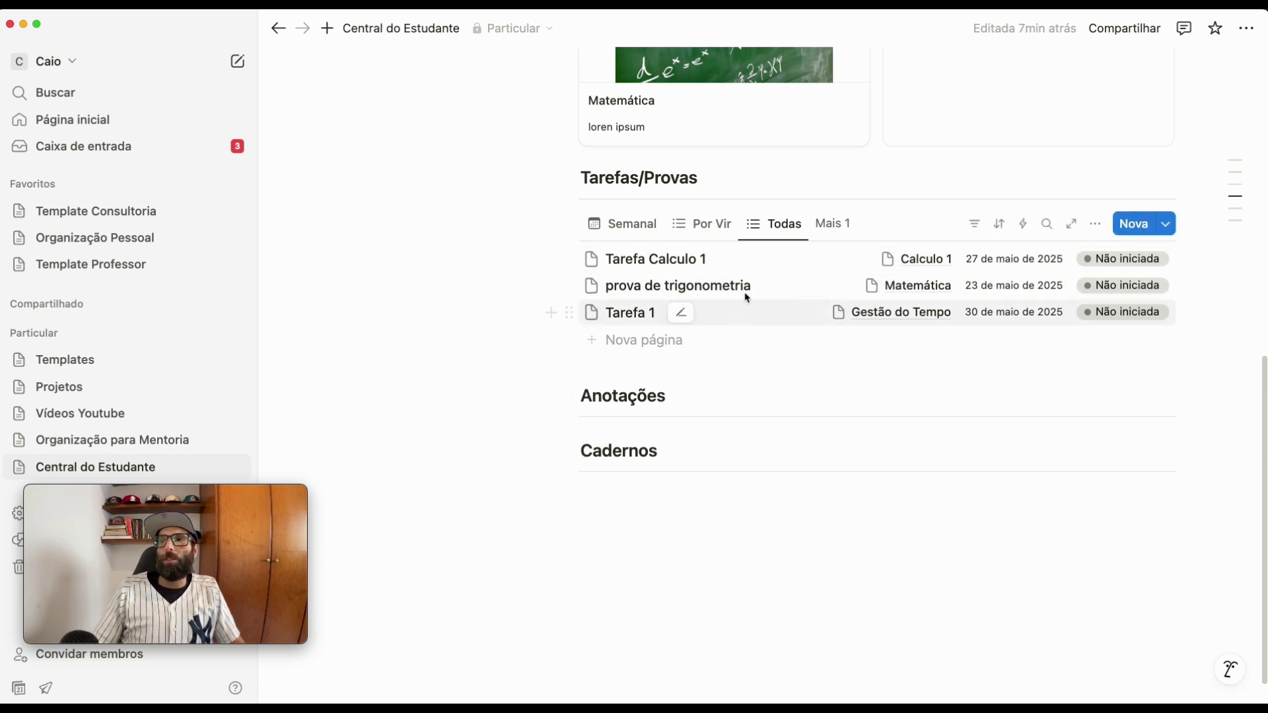
Add an entry titled "Prova Calculo" on 22 de maio in the Semanal view, with Tipo set to Prova
left_click(621, 224)
scroll(977, 402, "up", 1)
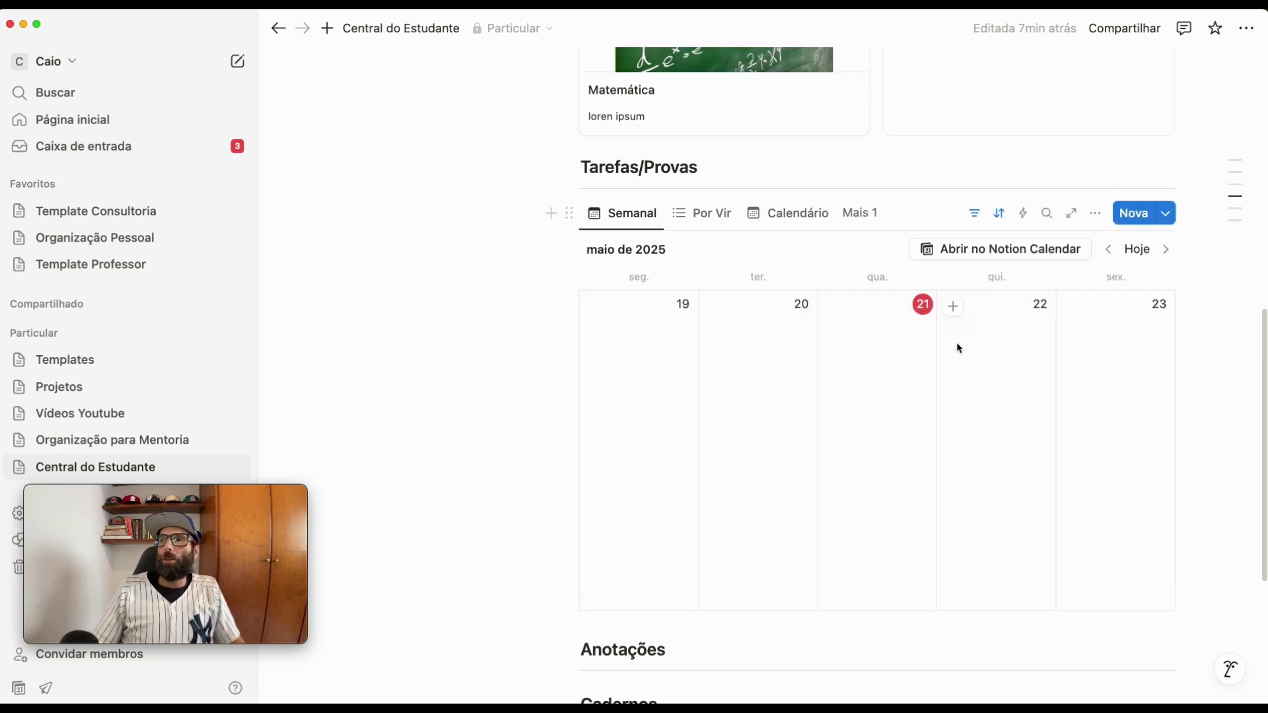
left_click(953, 306)
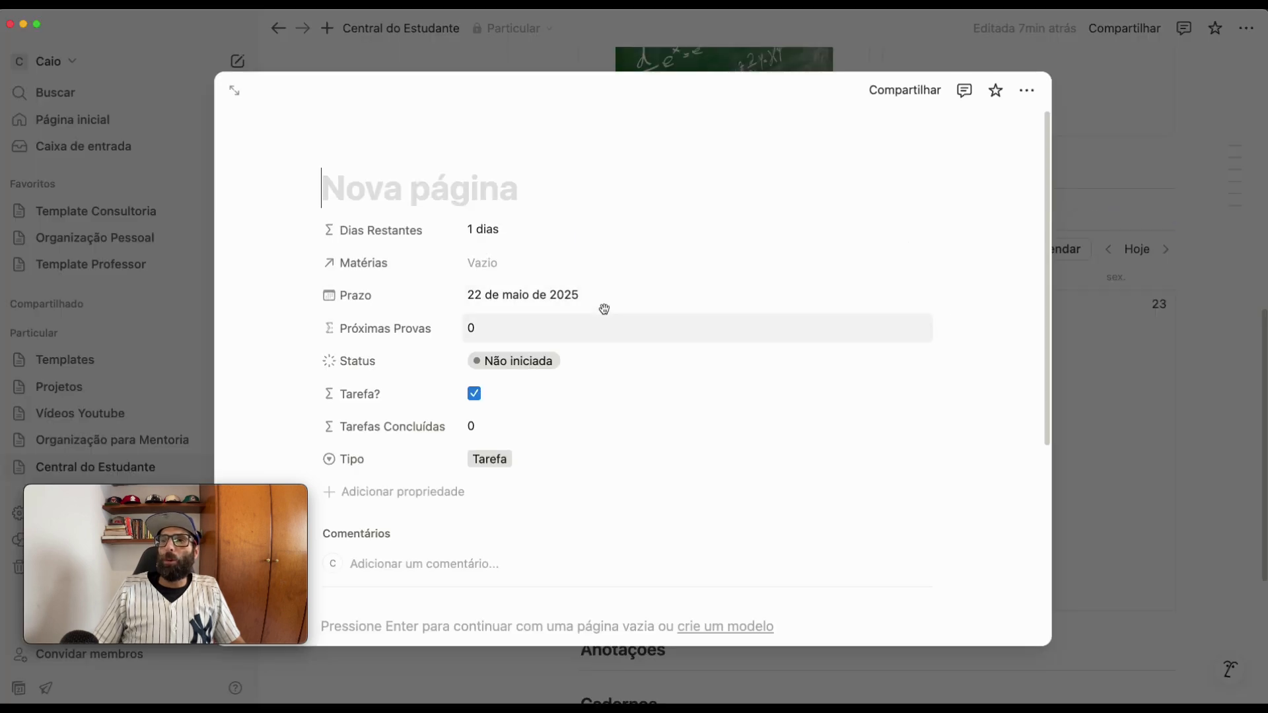
type("P")
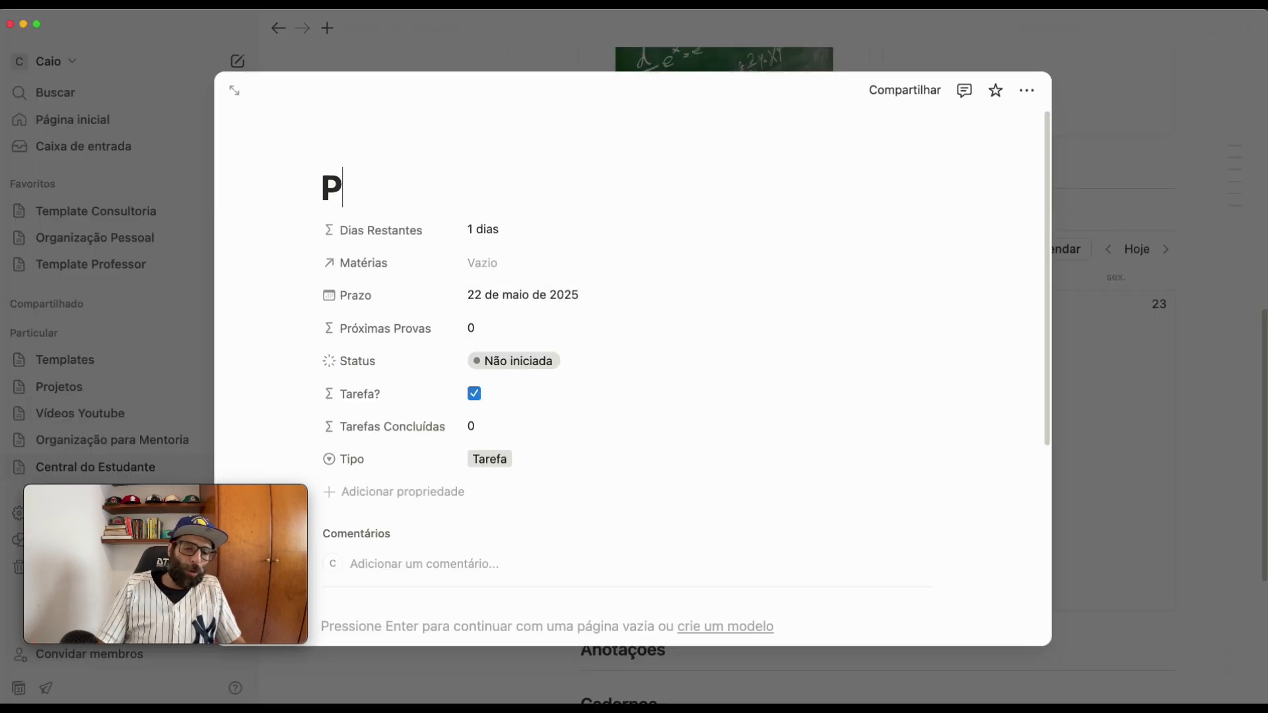
type("rova Calcv")
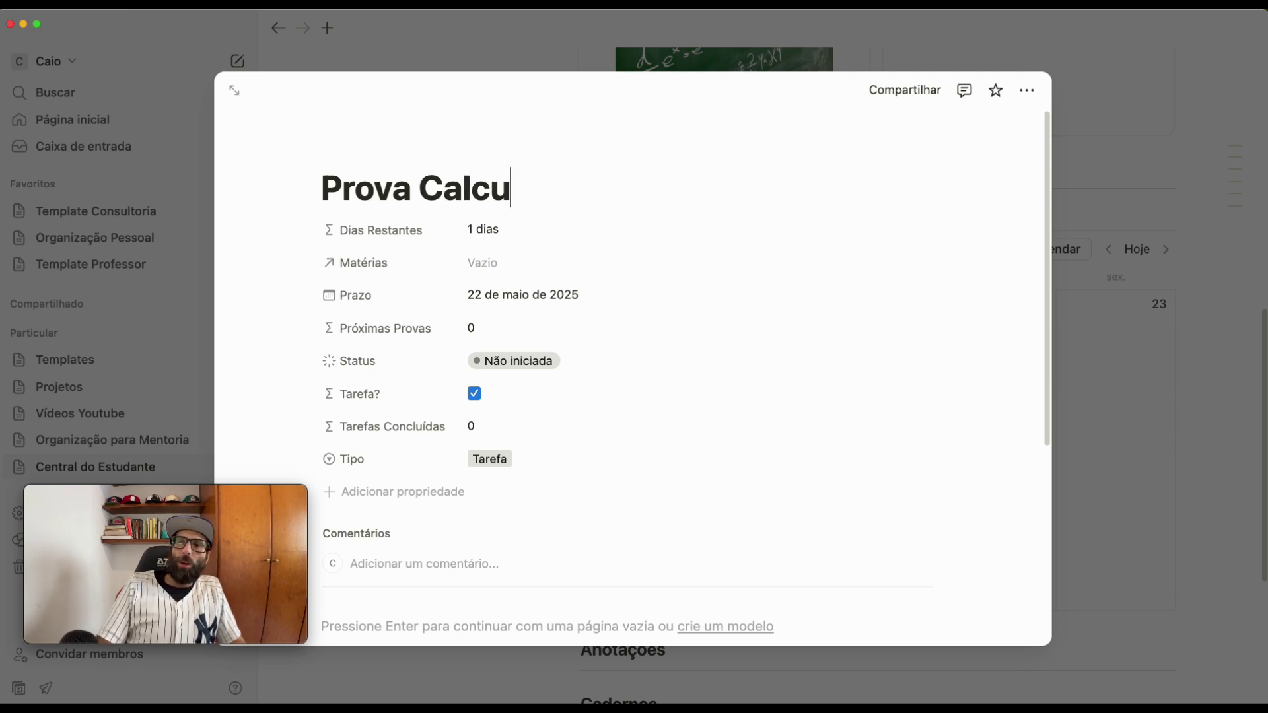
left_click(492, 459)
left_click(522, 516)
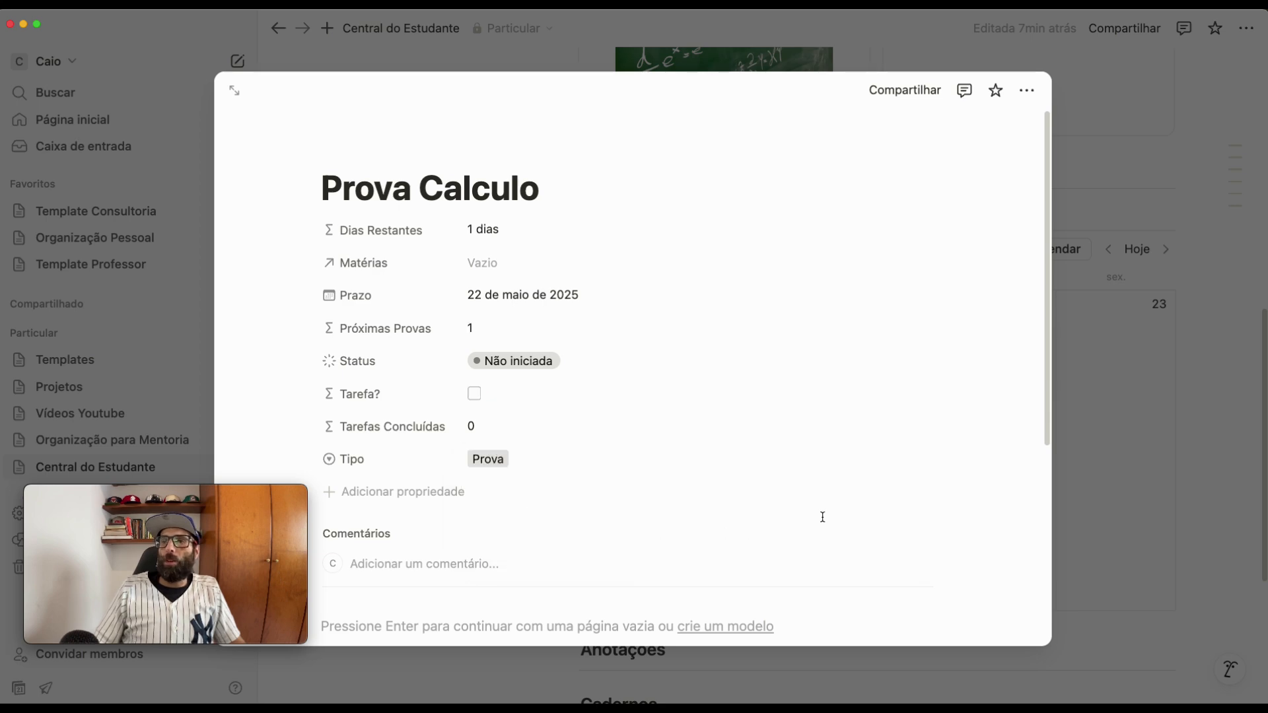
left_click(1153, 454)
Remove the rule "Tipo É Tarefa" from the Semanal view's filter
scroll(833, 487, "down", 1)
scroll(829, 482, "up", 2)
scroll(826, 478, "up", 3)
scroll(957, 558, "down", 3)
scroll(945, 549, "up", 1)
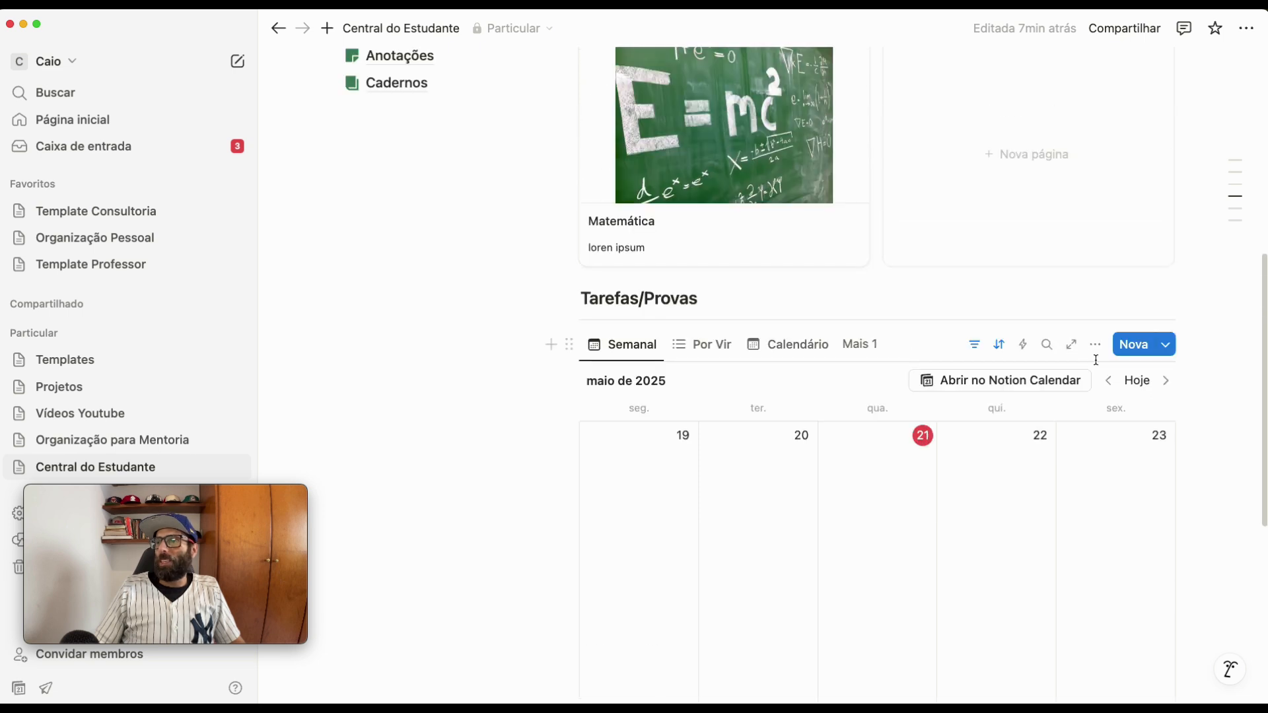
left_click(976, 346)
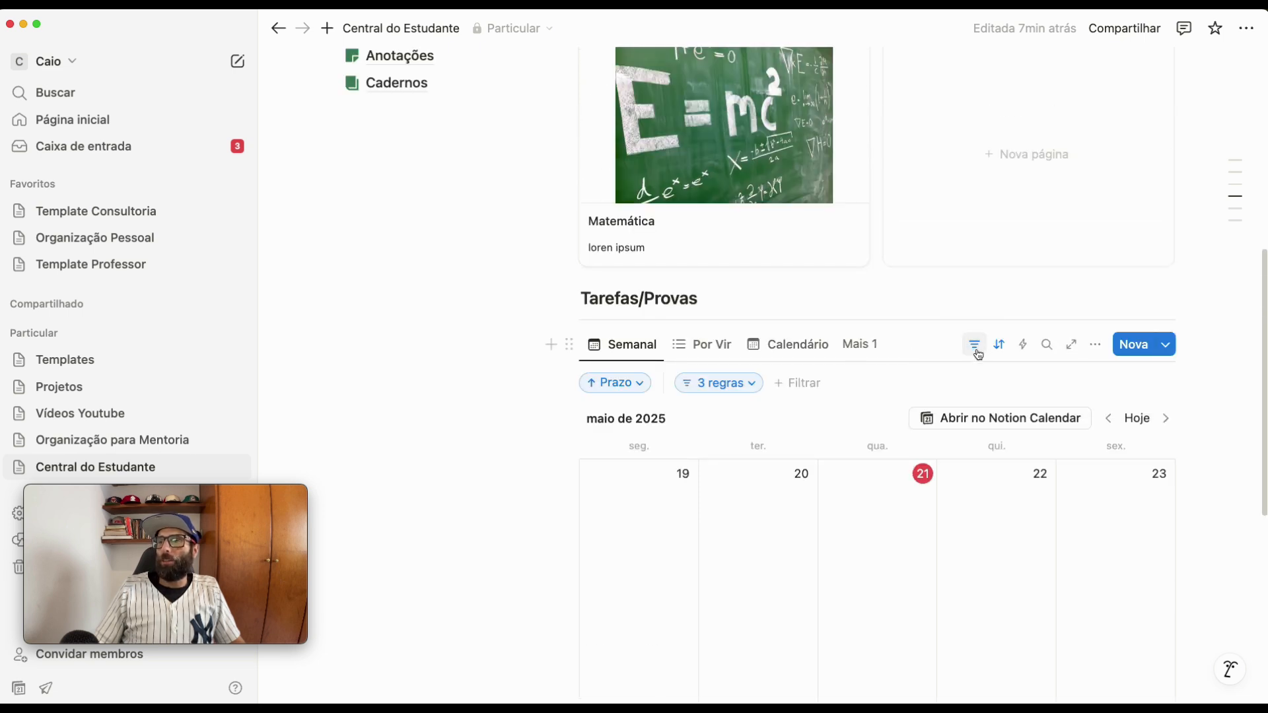
left_click(719, 383)
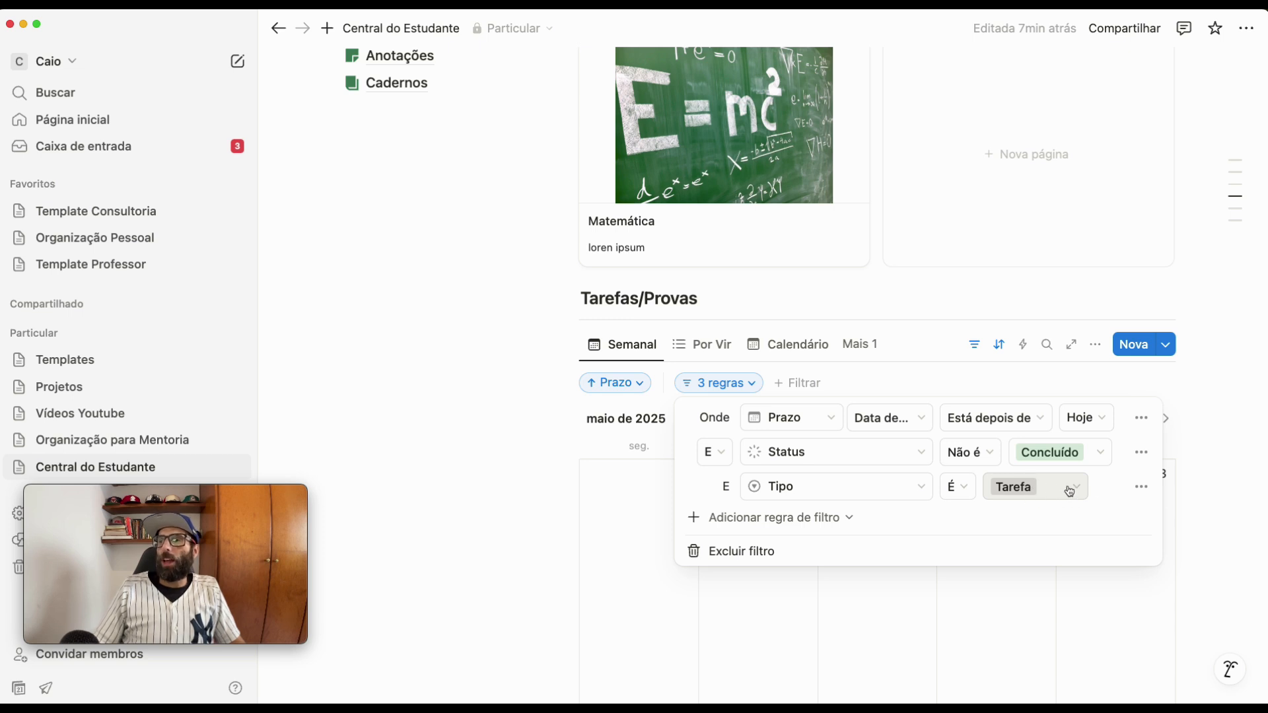
left_click(1142, 488)
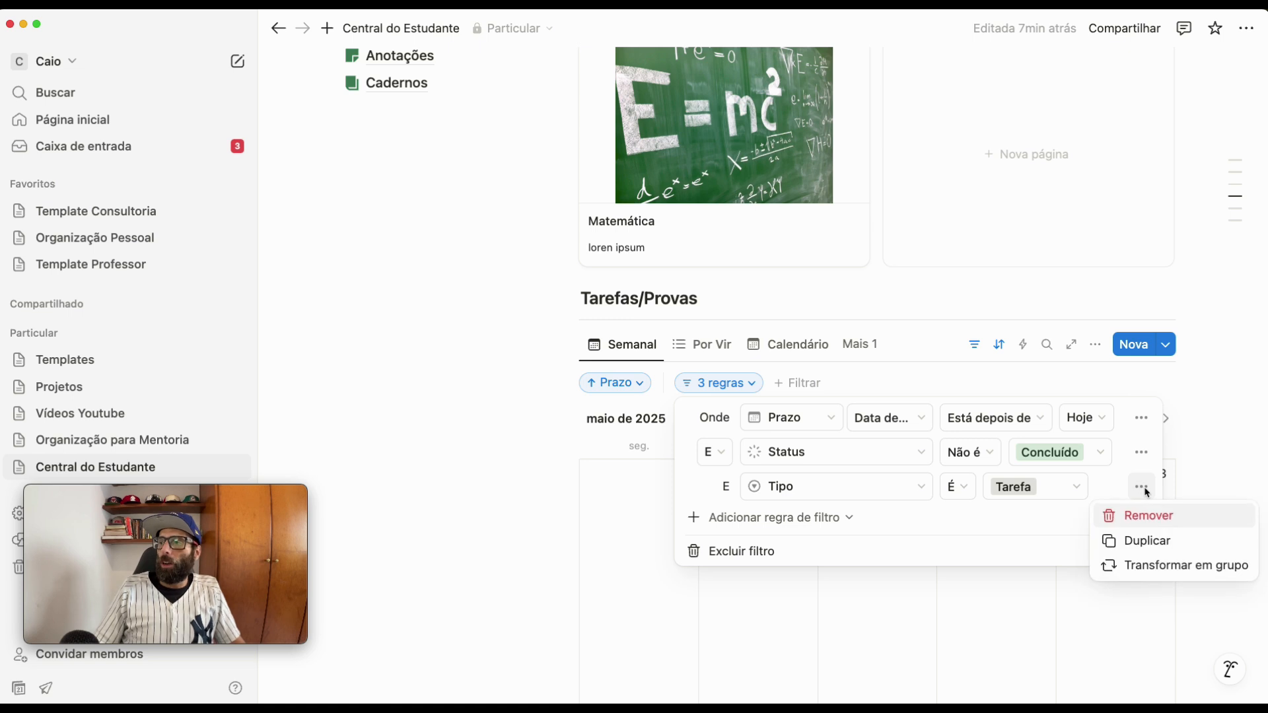
left_click(1148, 521)
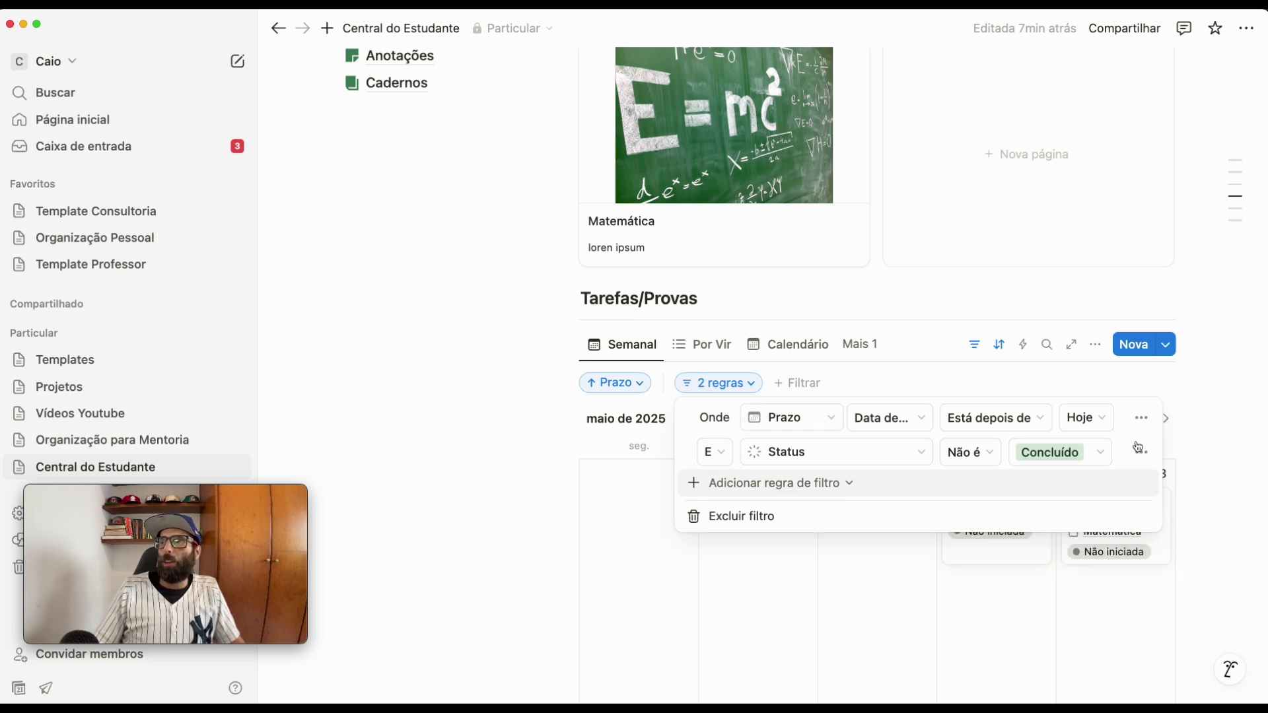
left_click(1207, 407)
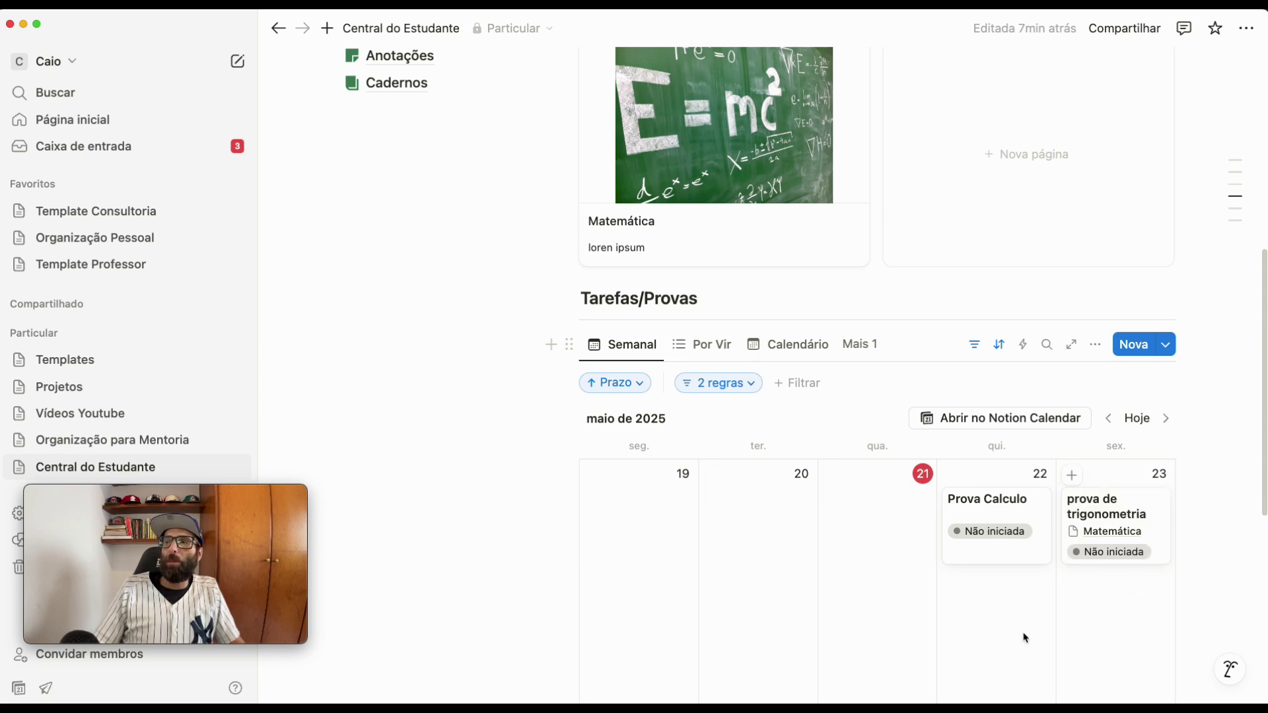
Open the Tarefas page from the Navegação section in a new tab and switch to it
scroll(923, 522, "up", 5)
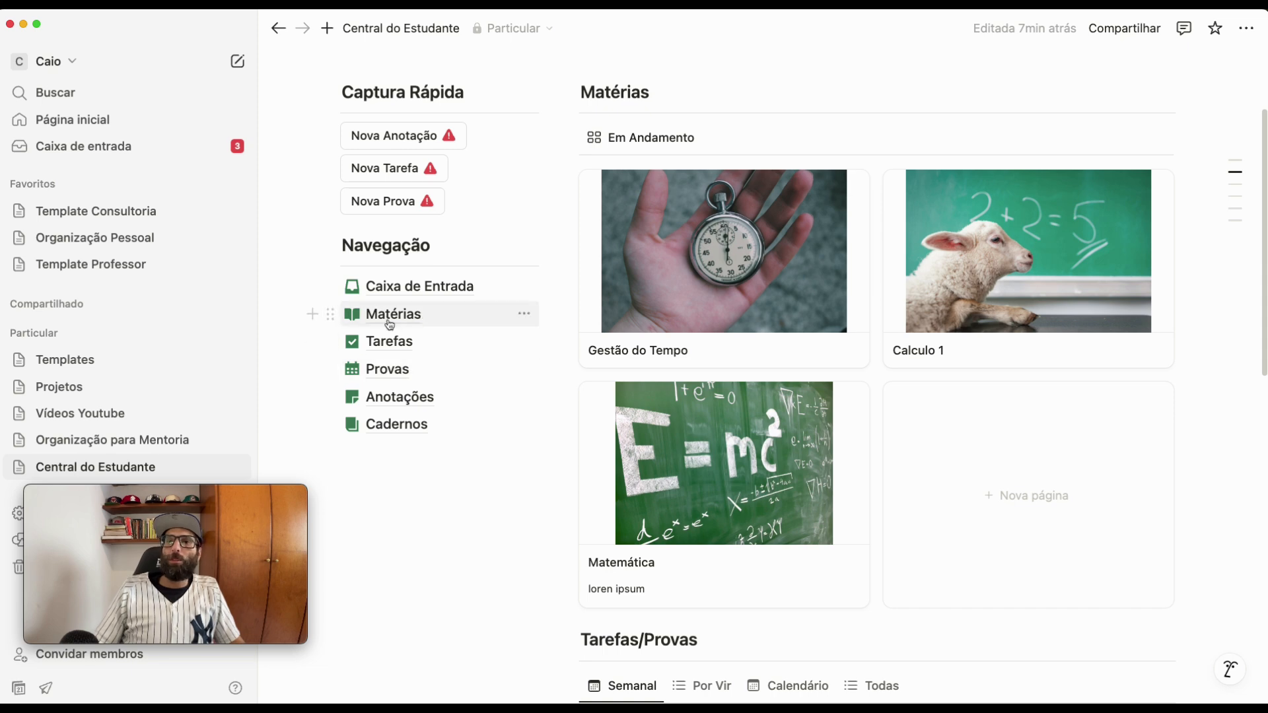
mouse_move(392, 348)
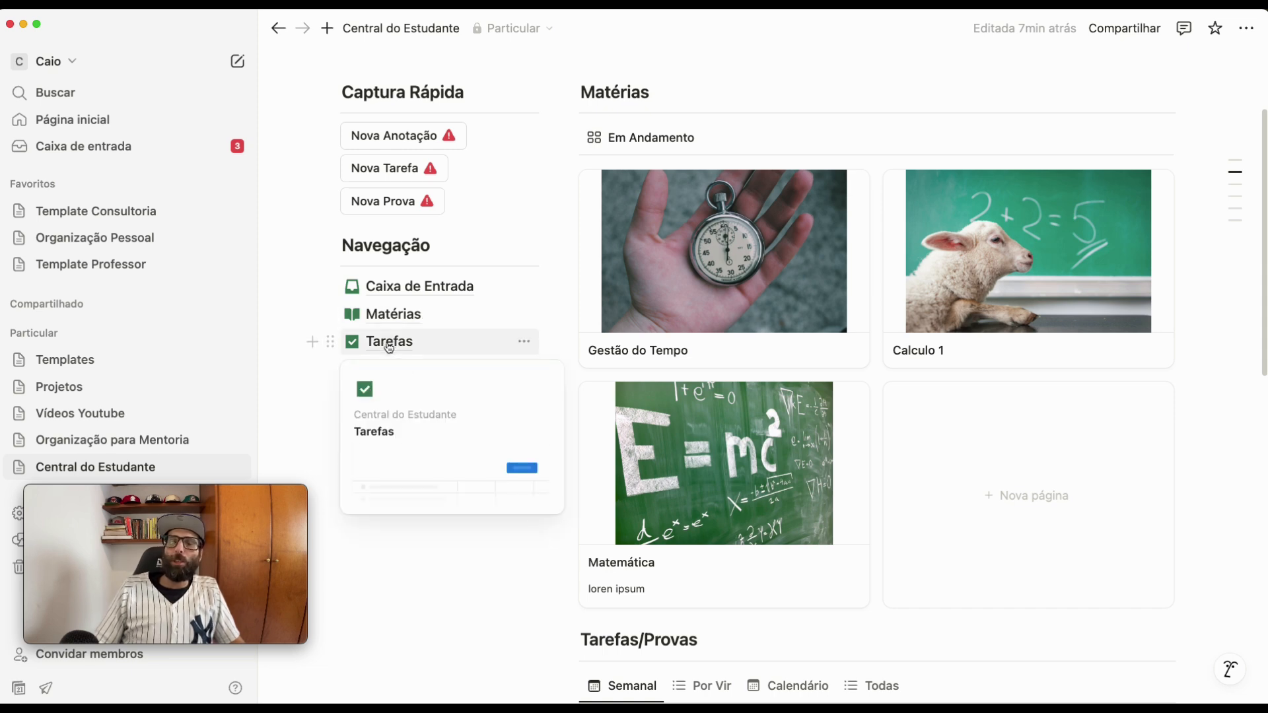
left_click(390, 346, "super")
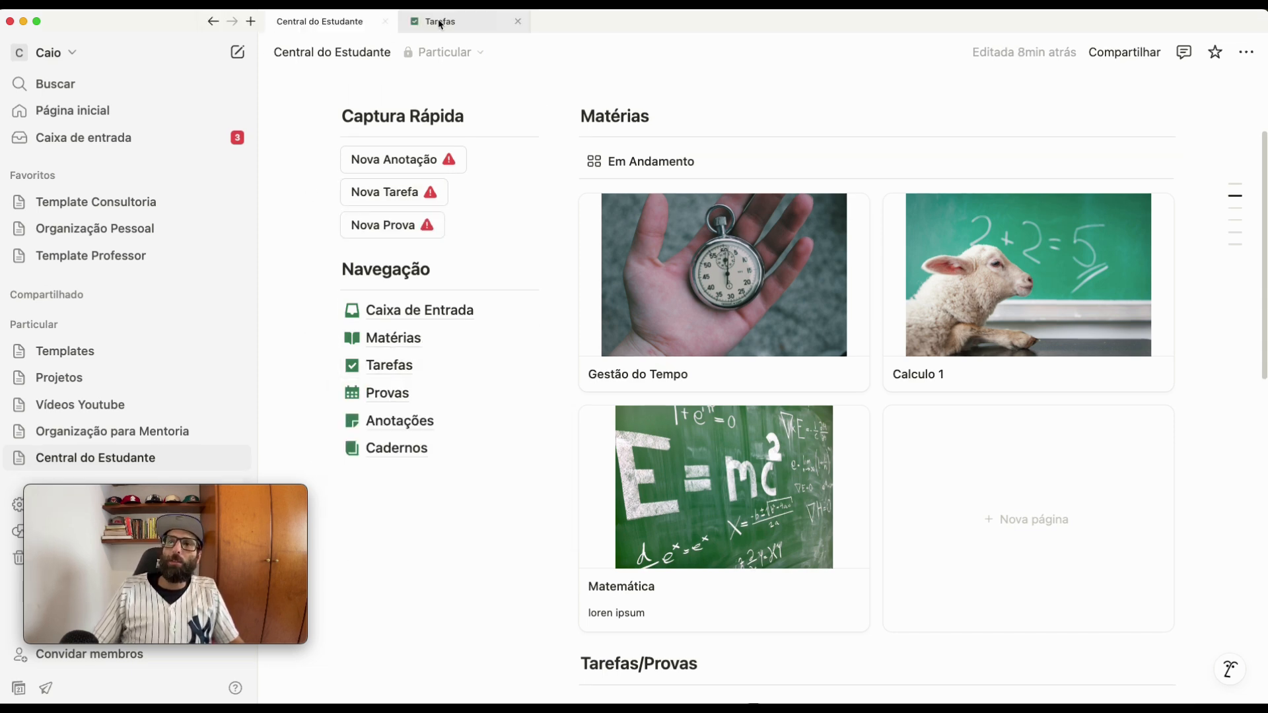
left_click(440, 23)
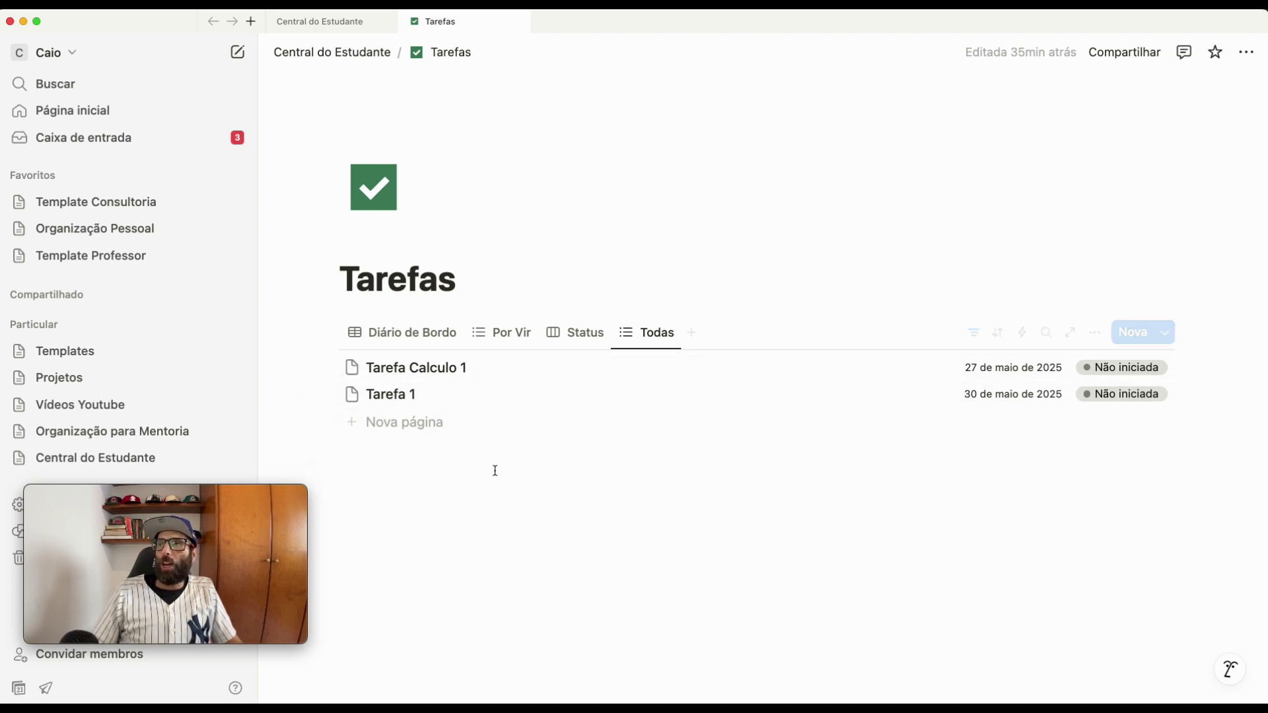
Check the Por Vir and Status views, and reorder the views as Status, Por Vir, Diário de Bordo, Todas
left_click(510, 333)
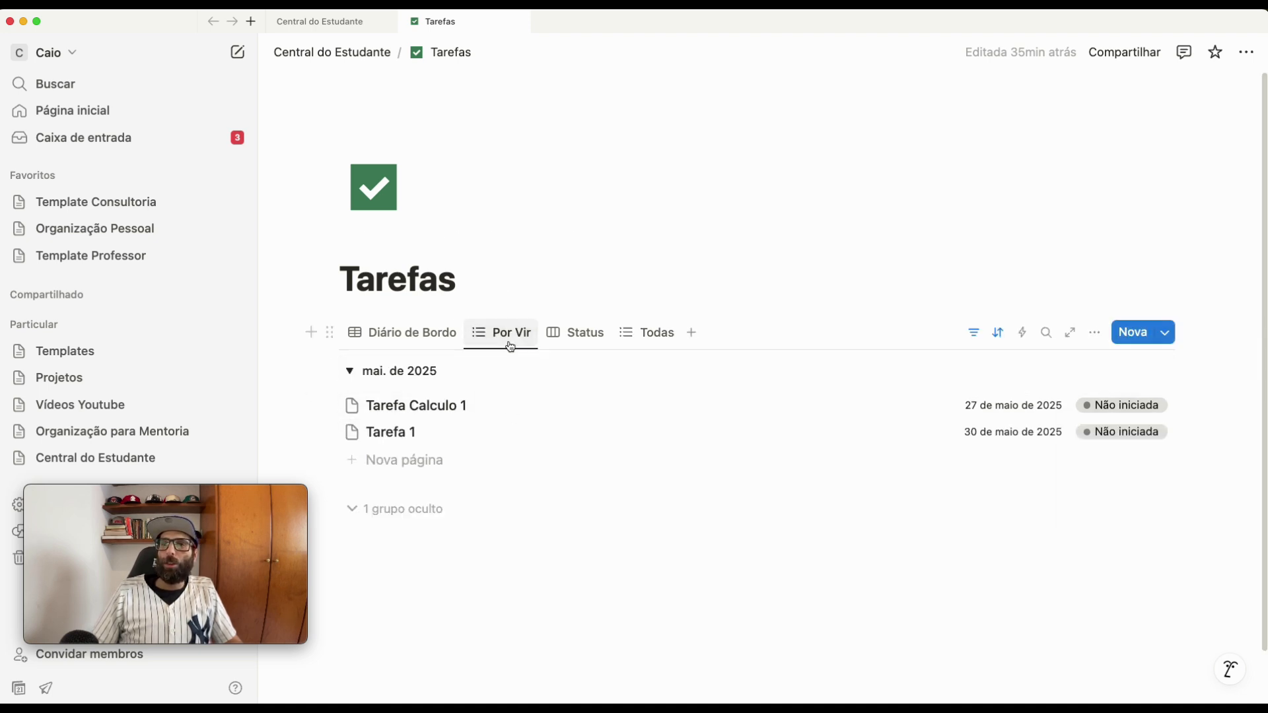
left_click(581, 342)
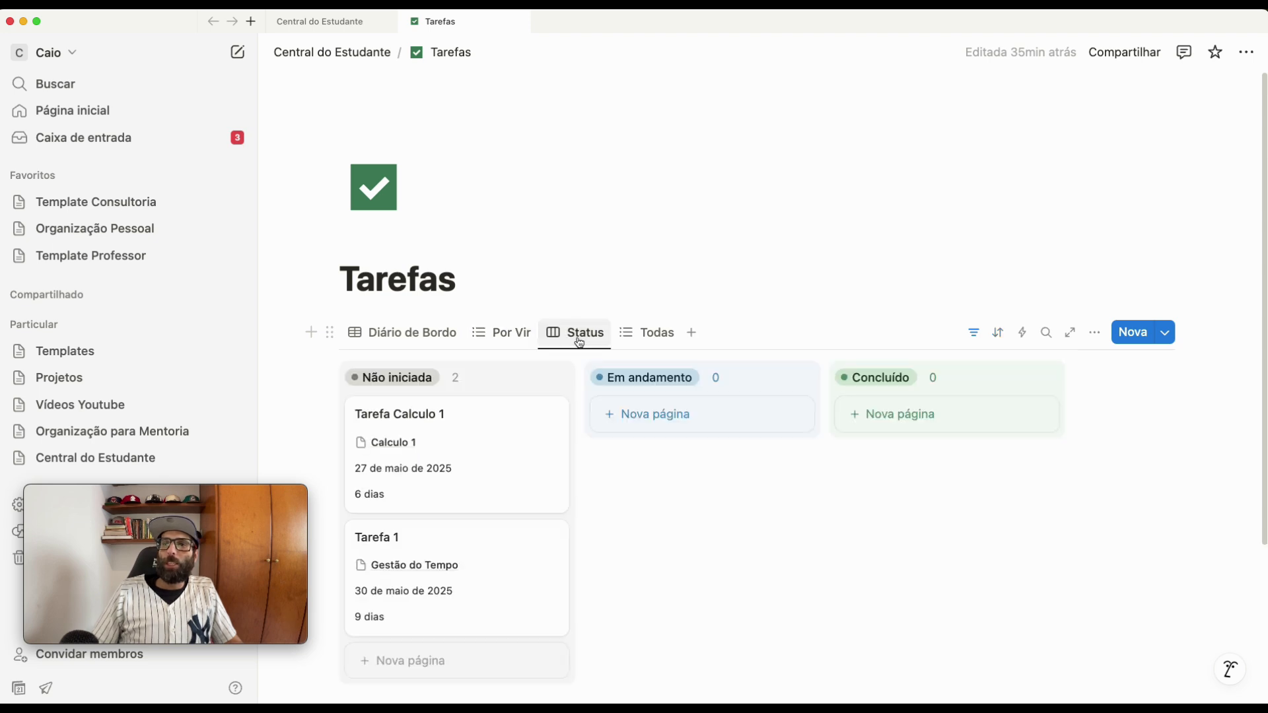
left_click_drag(562, 338, 370, 337)
left_click_drag(487, 337, 576, 342)
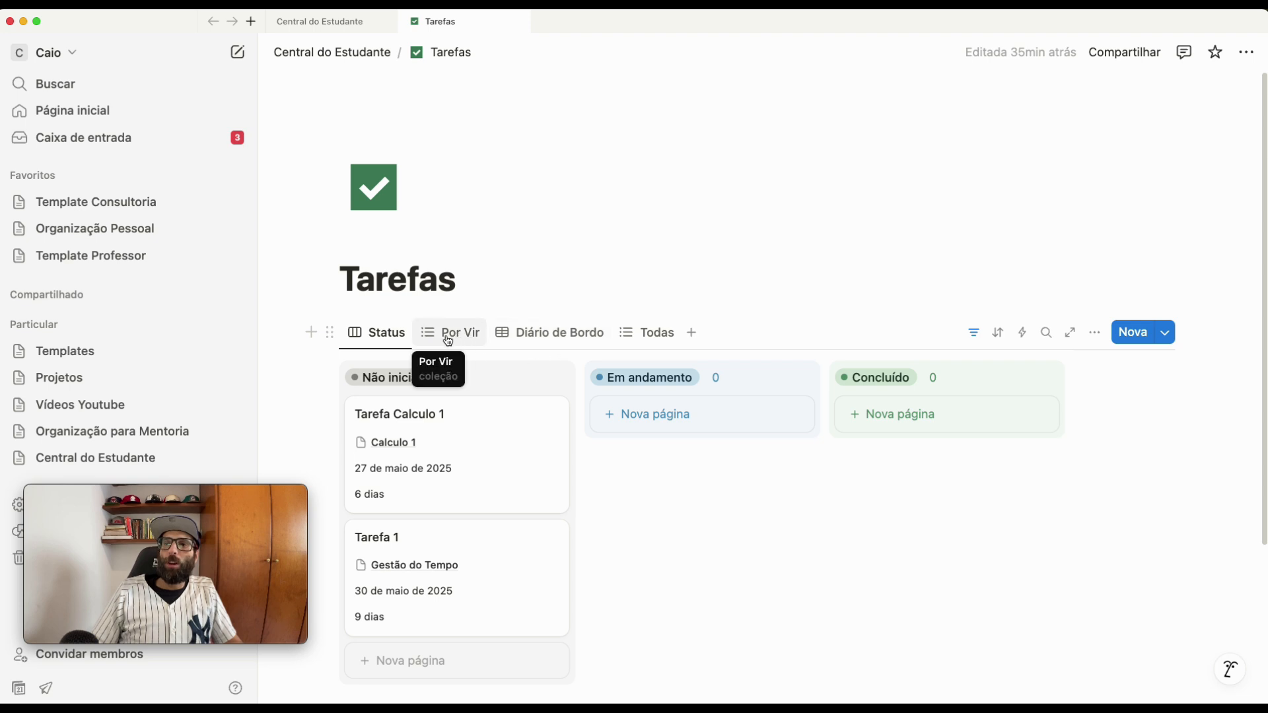
Review the Tarefas page's Status, Por Vir and Diário de Bordo views
scroll(457, 543, "down", 1)
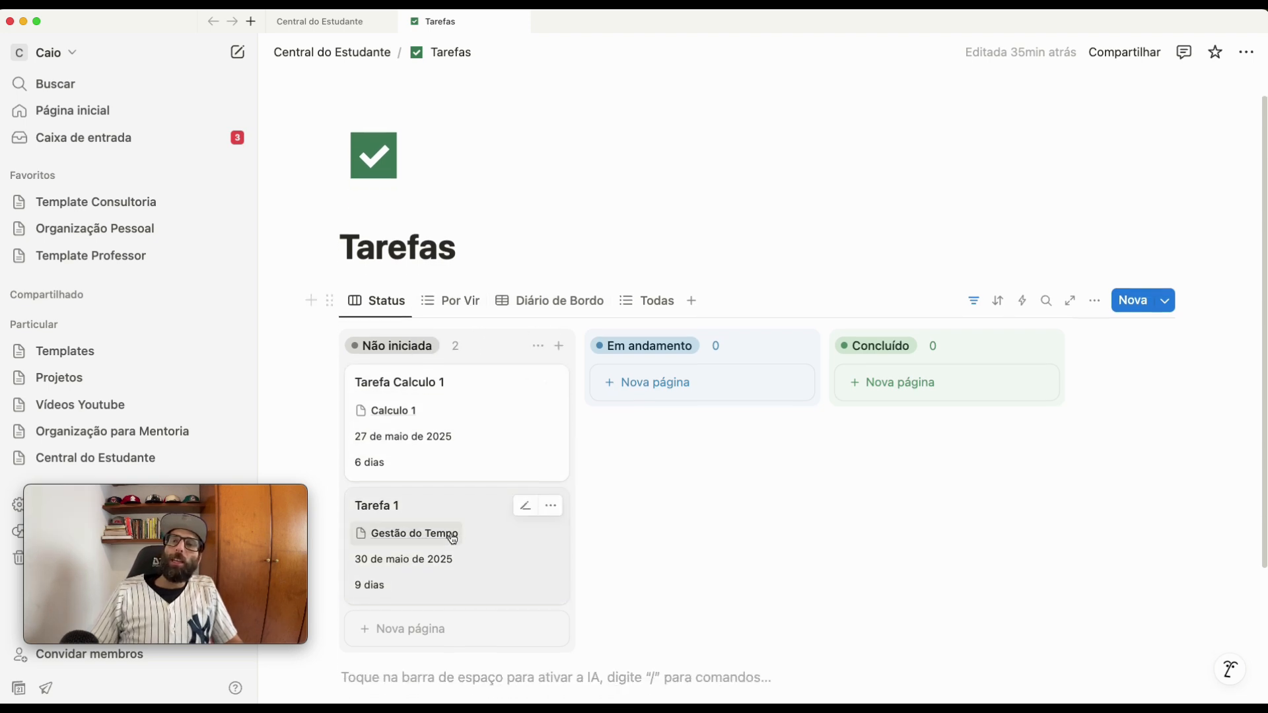
scroll(457, 543, "down", 1)
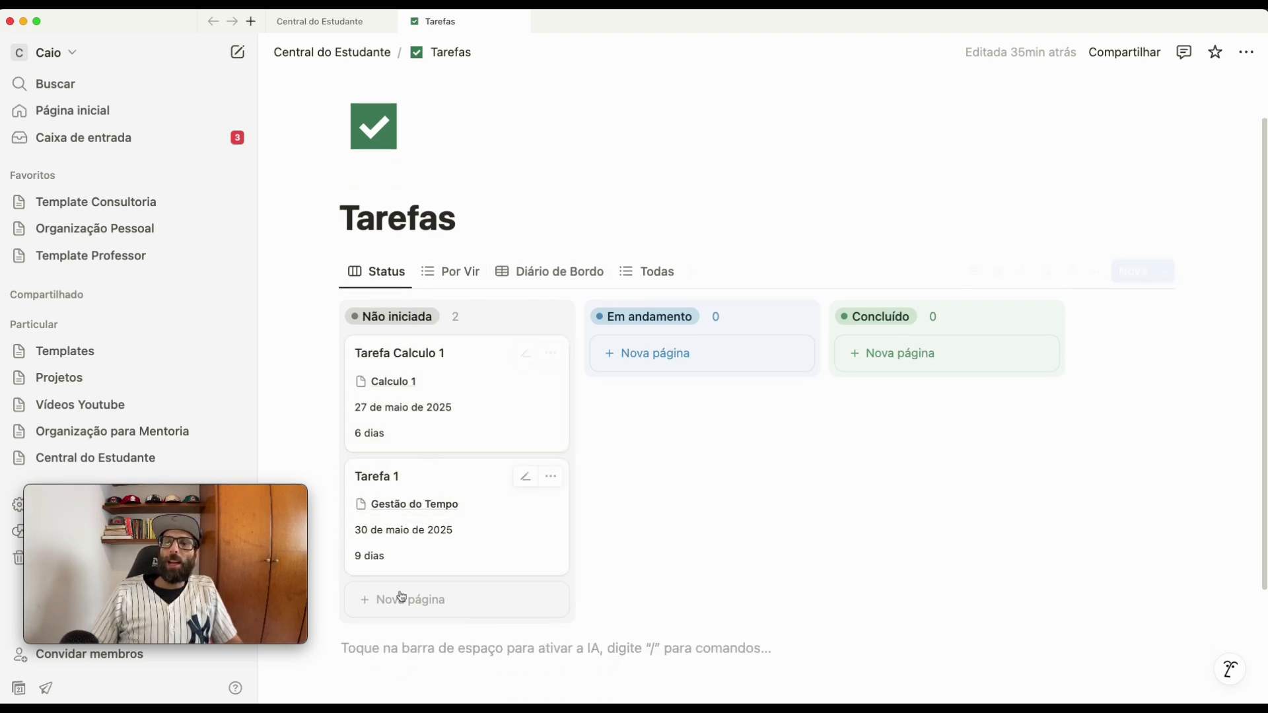
left_click(447, 272)
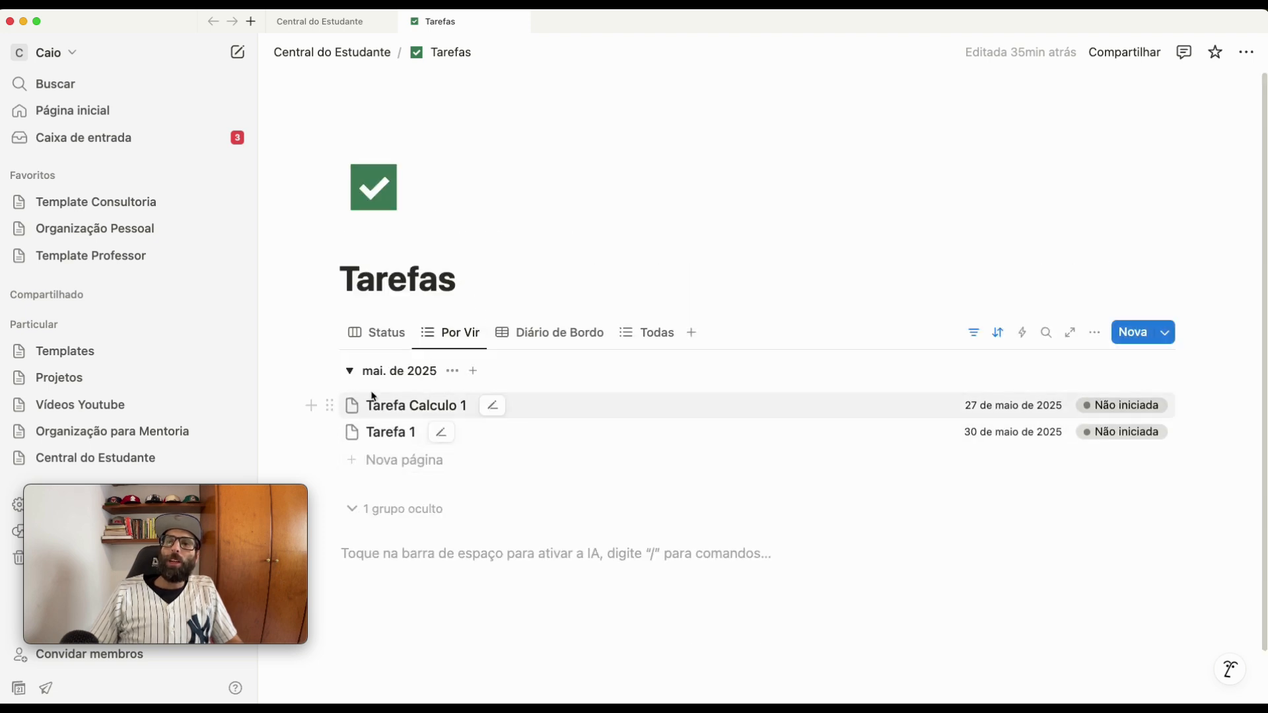
left_click(349, 371)
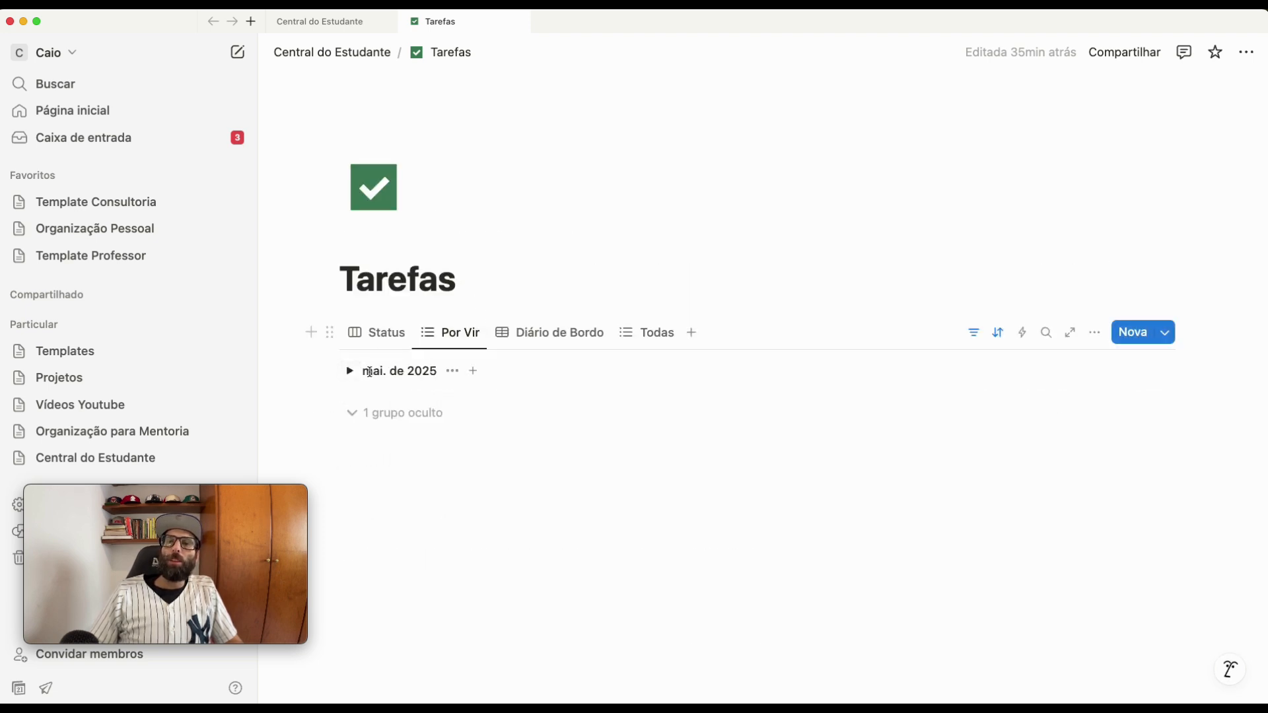
left_click(560, 337)
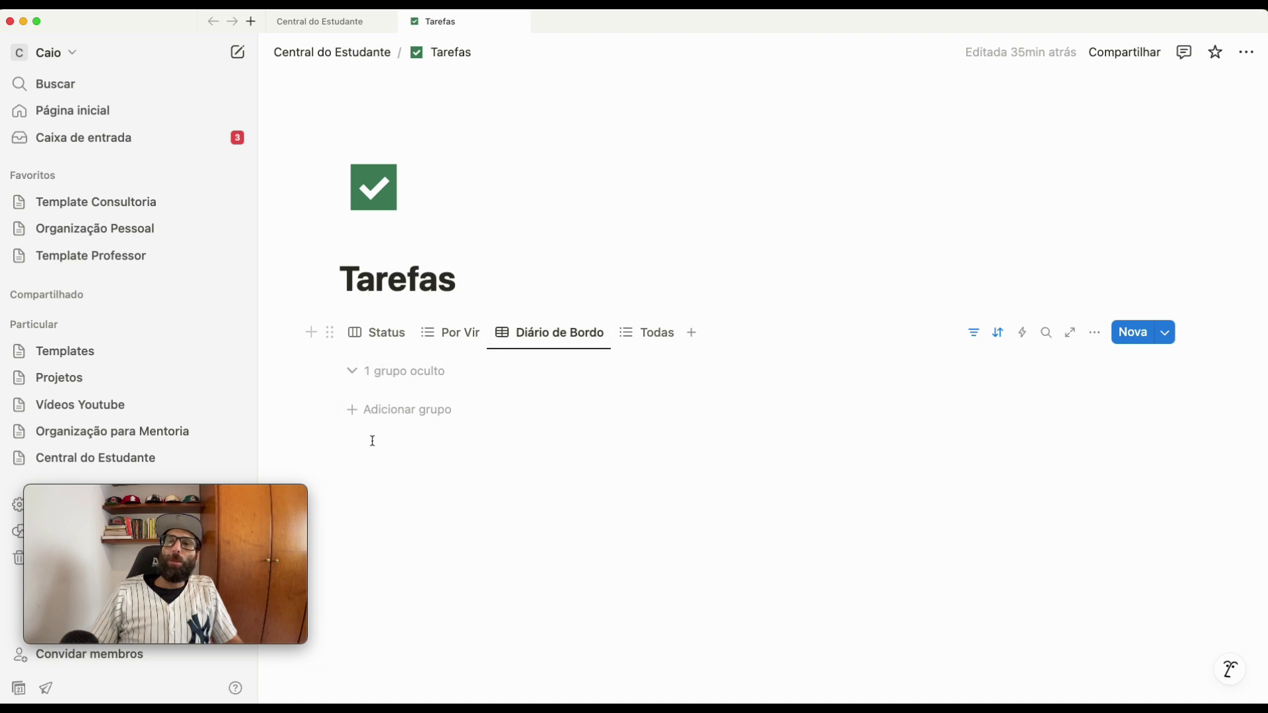
Set the status of Tarefa Calculo 1 to Concluído in the Por Vir view, with the mai. de 2025 group expanded
left_click(449, 338)
left_click(350, 371)
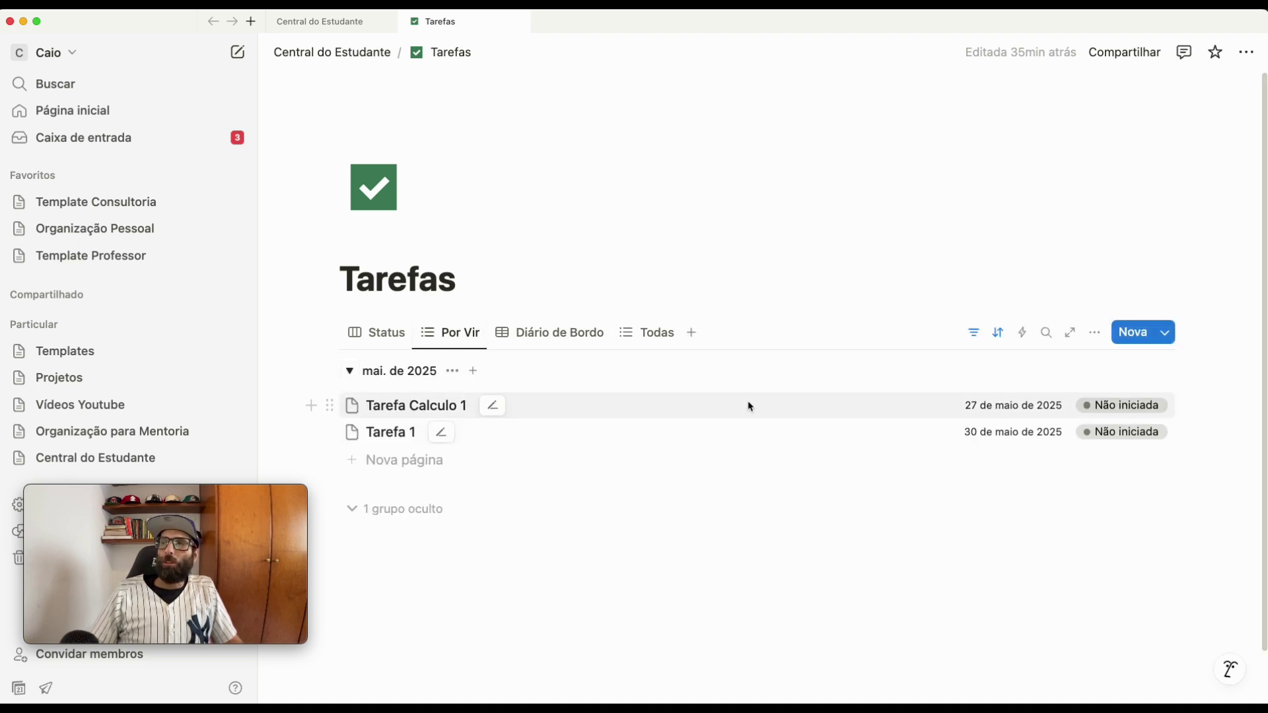
left_click(1136, 407)
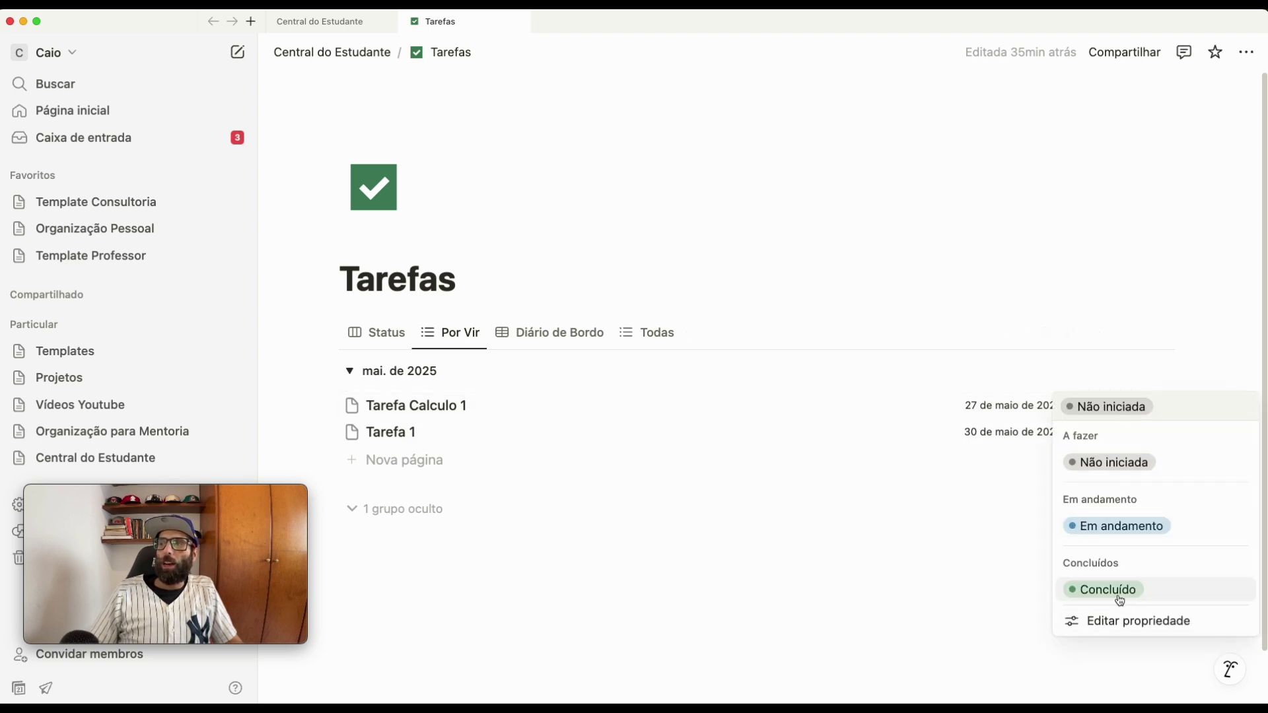
left_click(1100, 589)
Collapse the Calculo 1 group in the Diário de Bordo view and check the Todas view
left_click(547, 334)
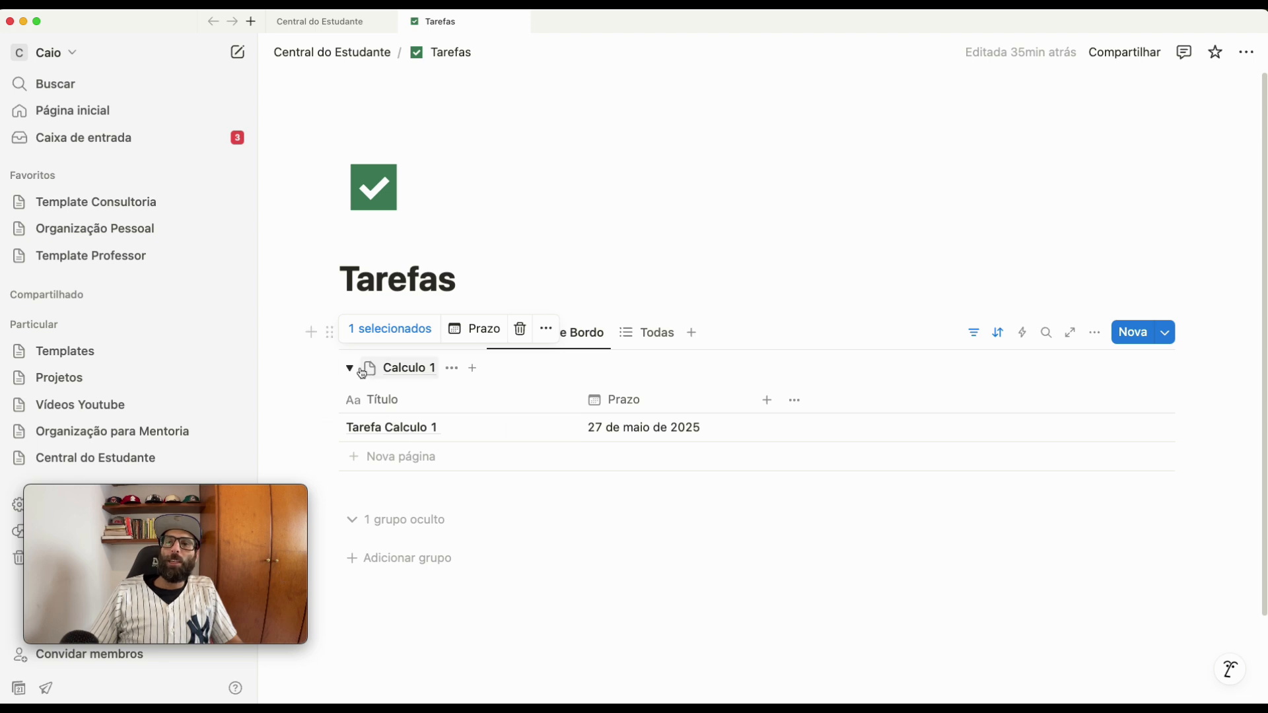
left_click(349, 369)
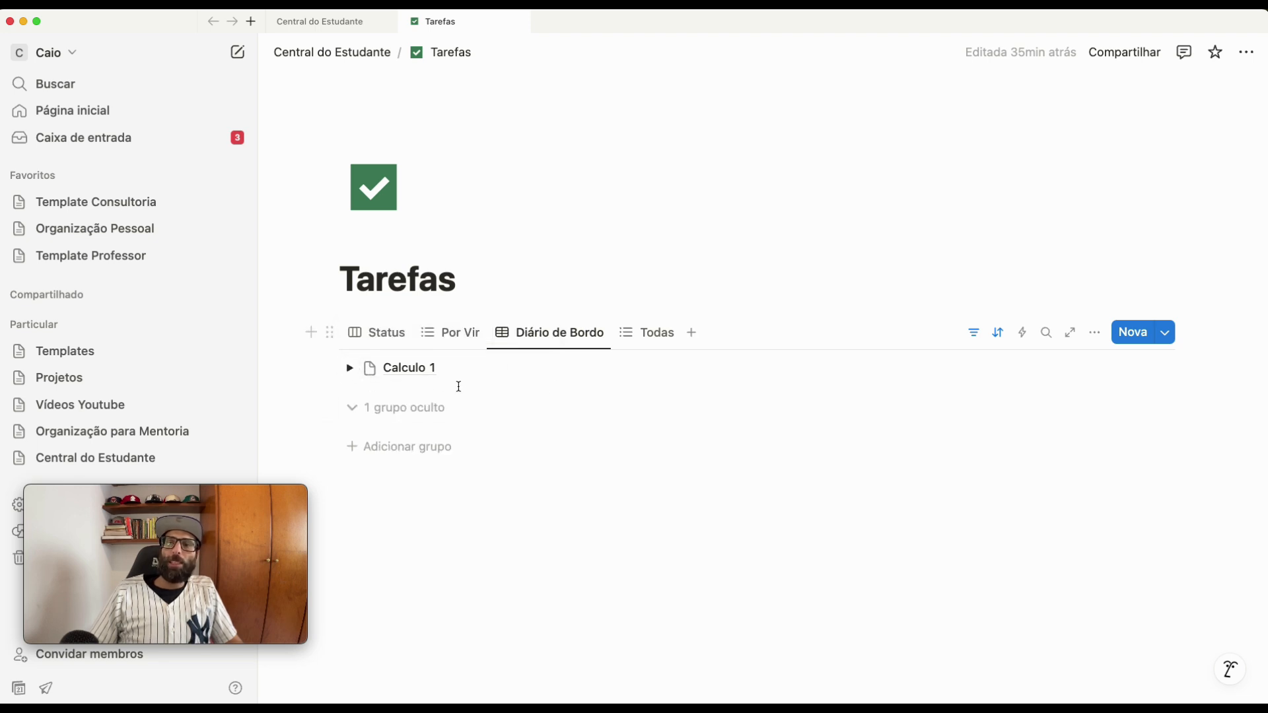
left_click(657, 333)
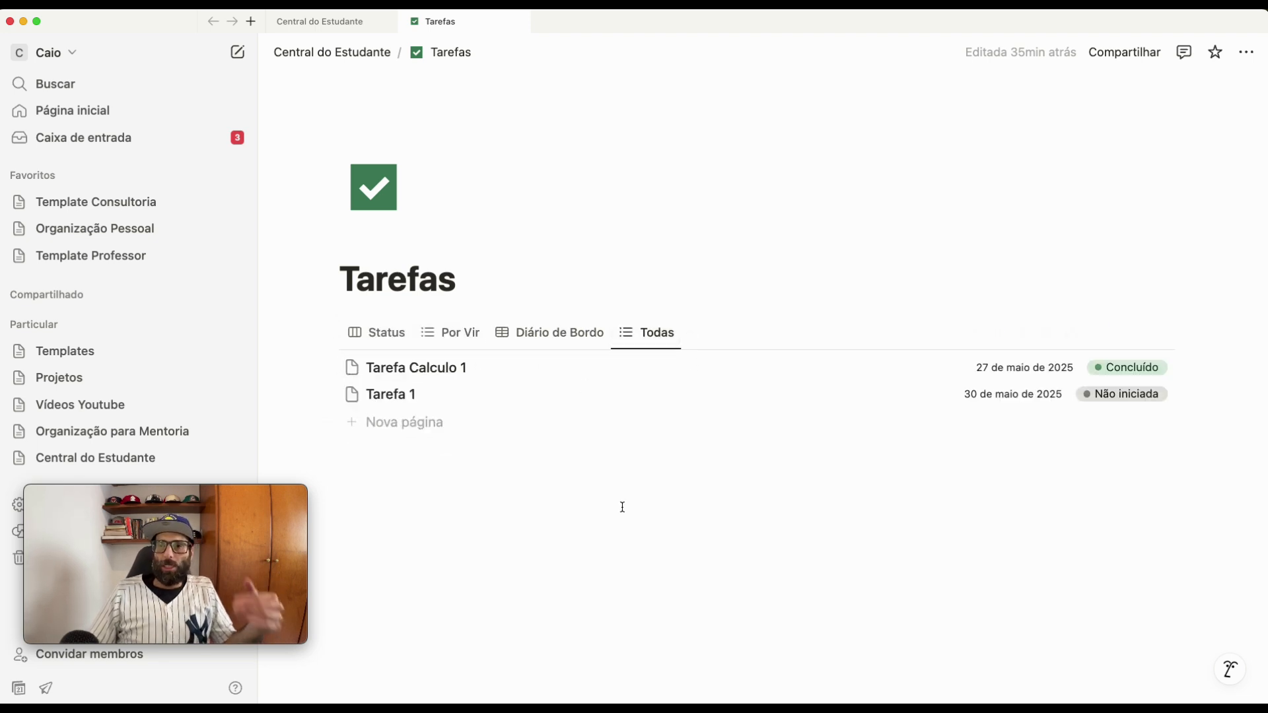
Open the Provas page from Central do Estudante's Navegação section and examine the entries in its Calendário view
left_click(382, 54)
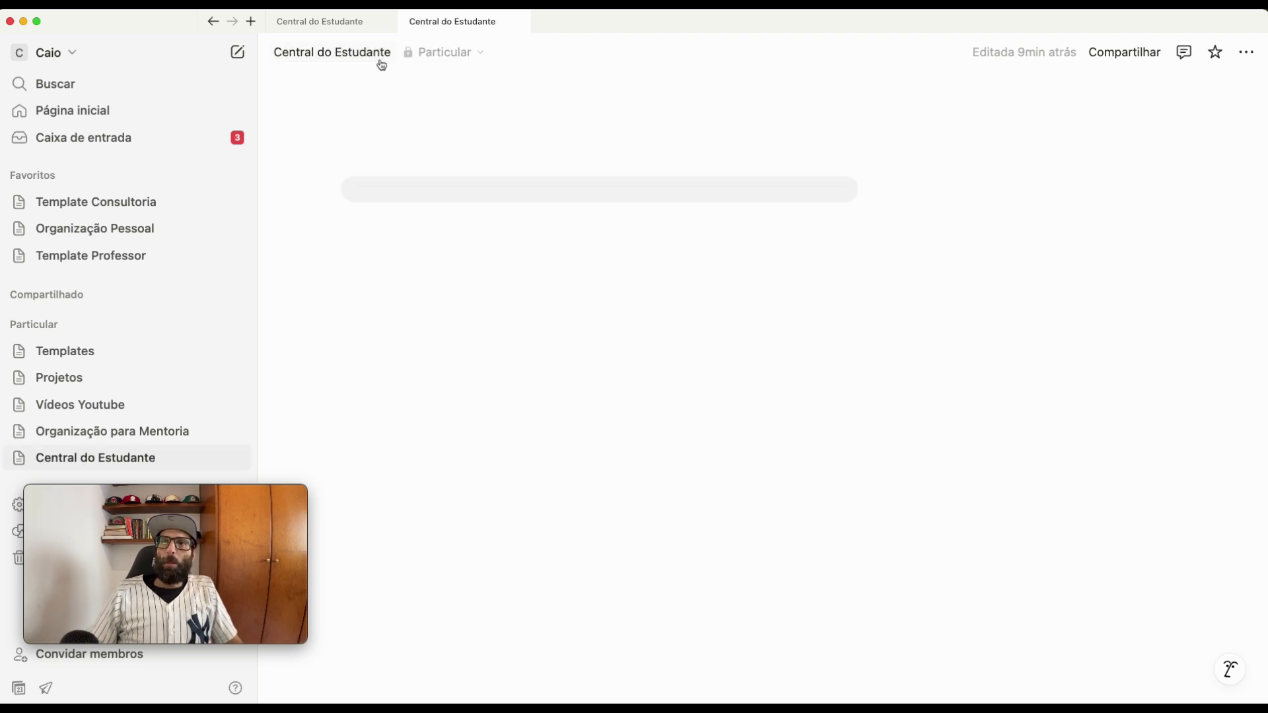
scroll(457, 359, "down", 2)
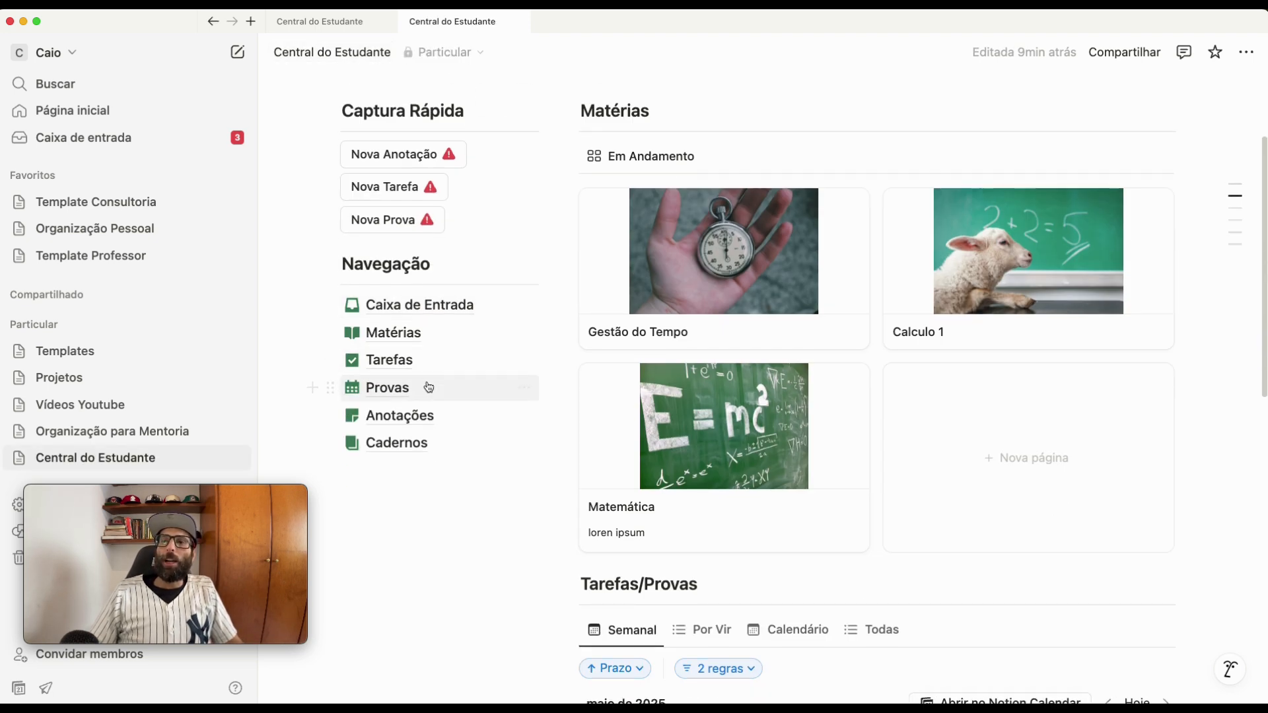
left_click(397, 389)
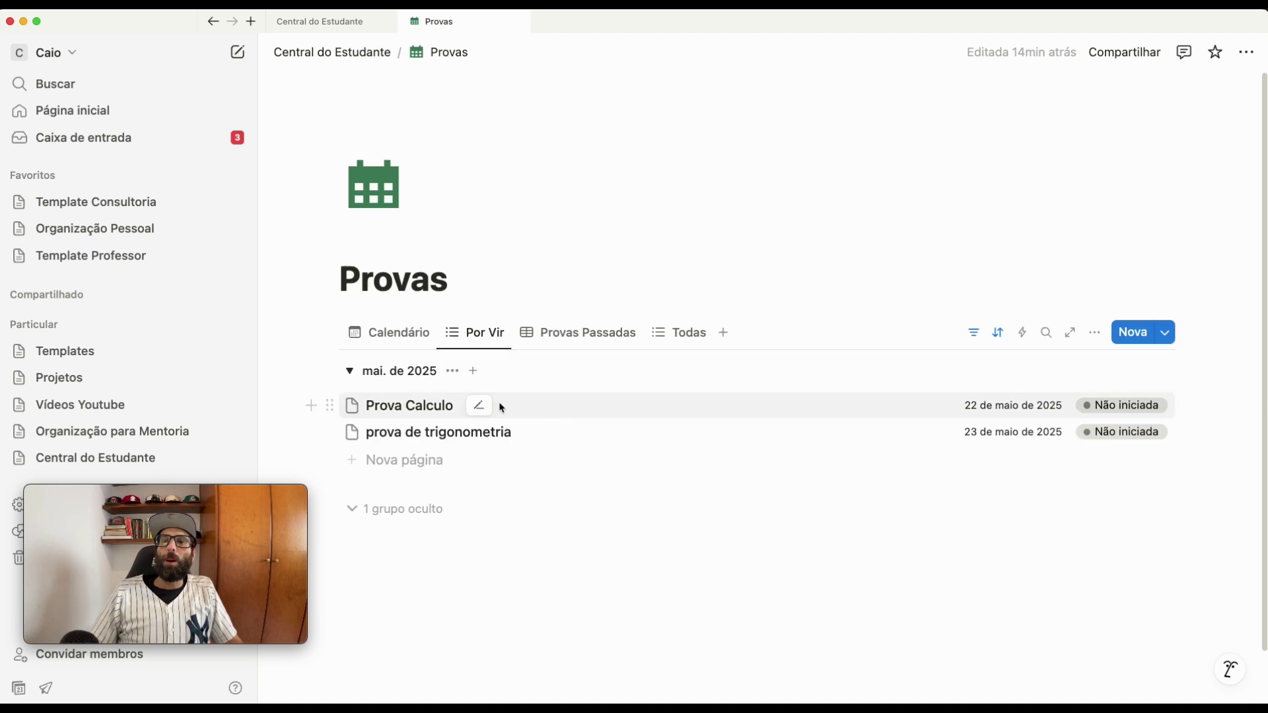
left_click(413, 339)
scroll(487, 338, "down", 4)
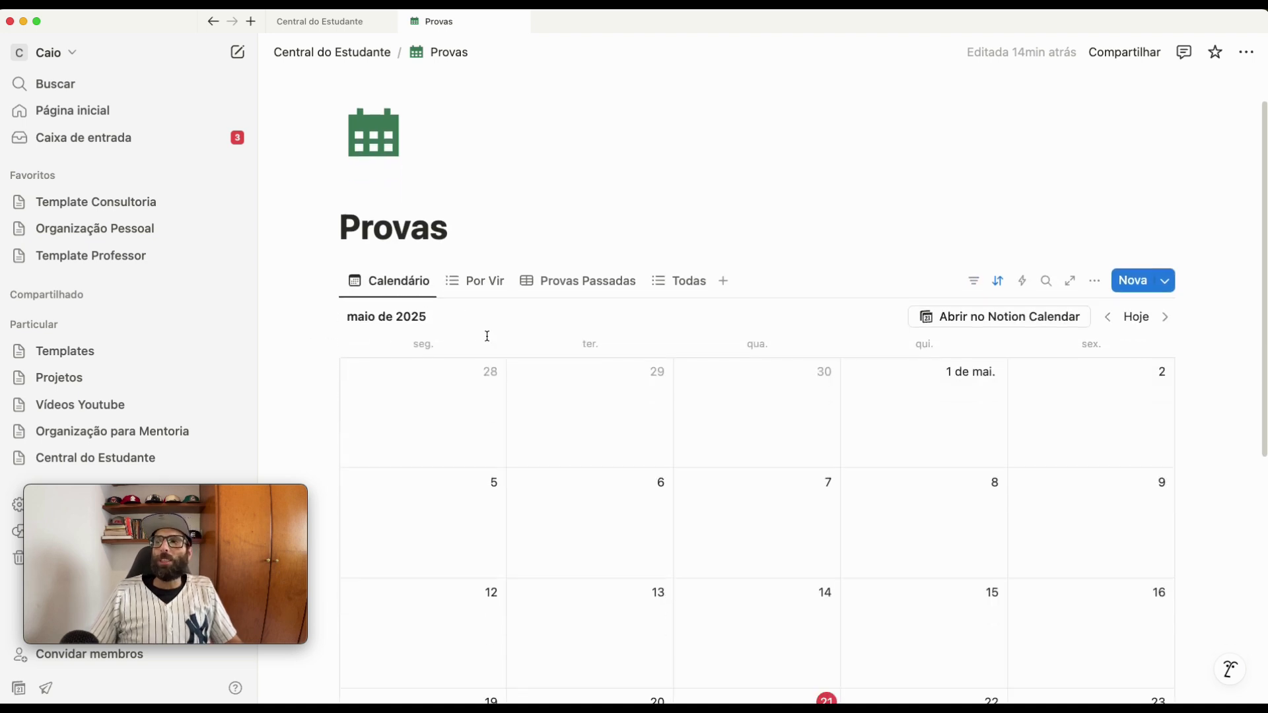
scroll(488, 338, "down", 10)
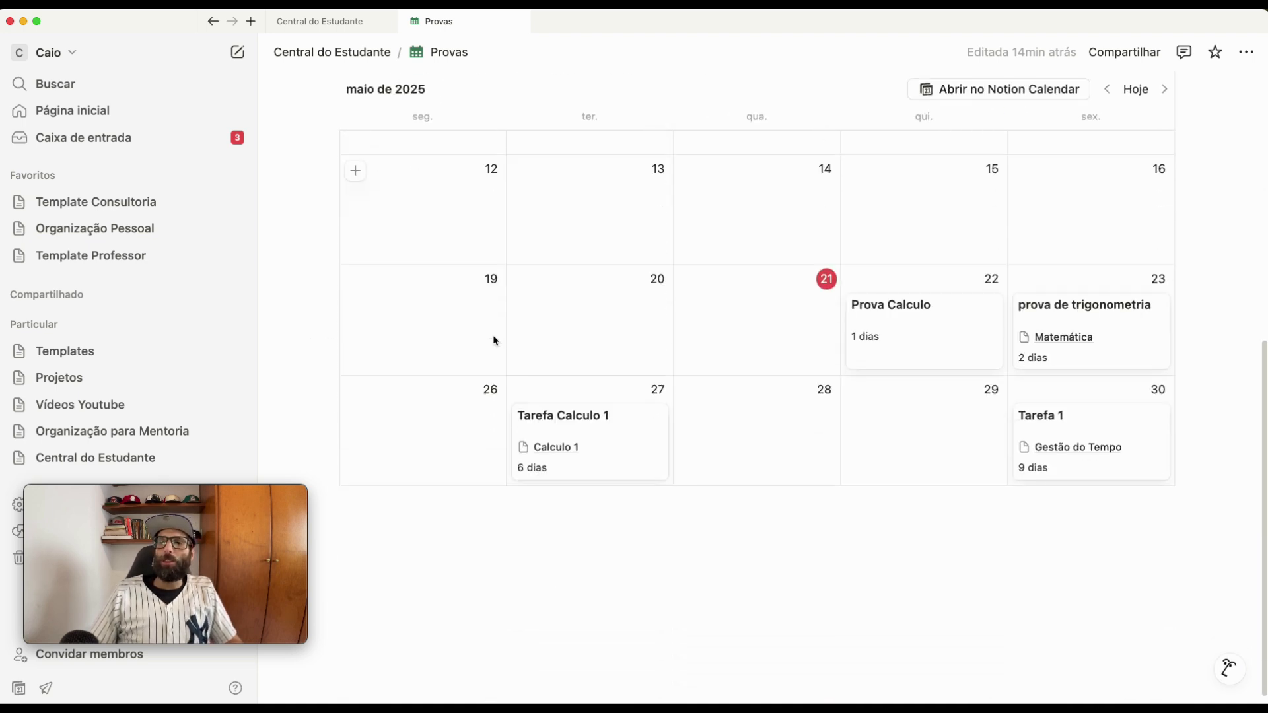
scroll(495, 341, "up", 5)
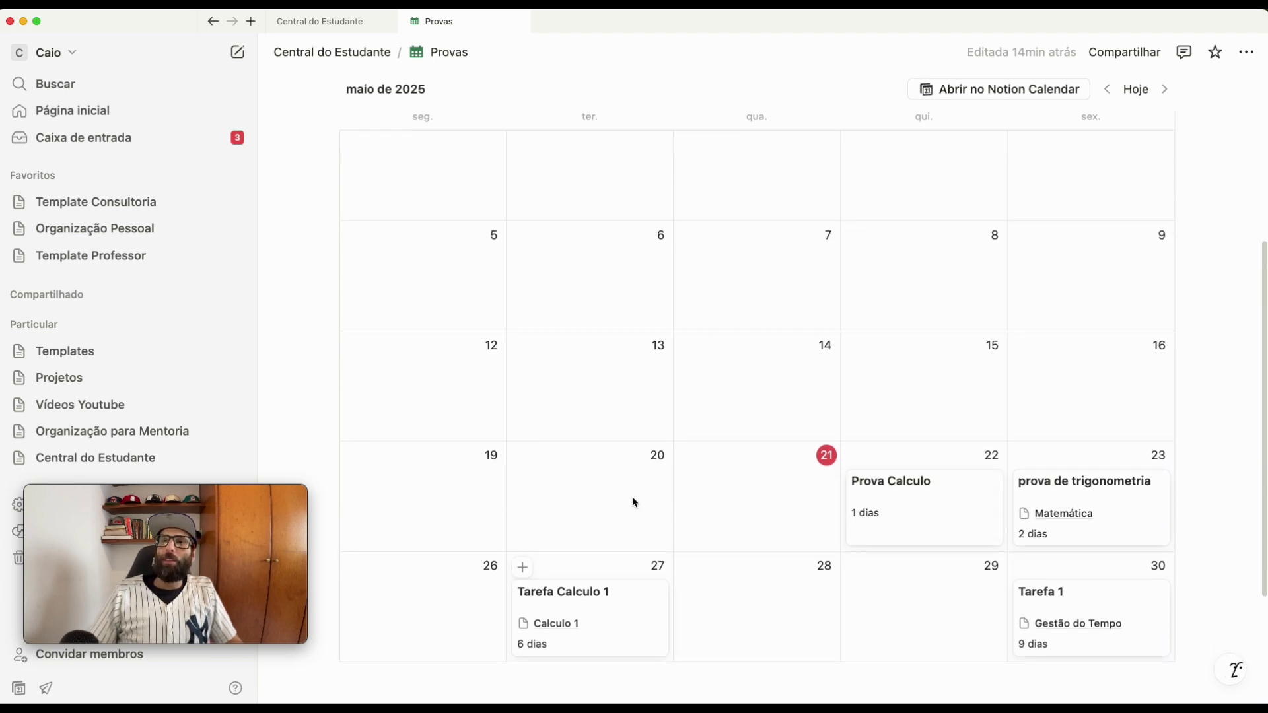
scroll(858, 402, "up", 5)
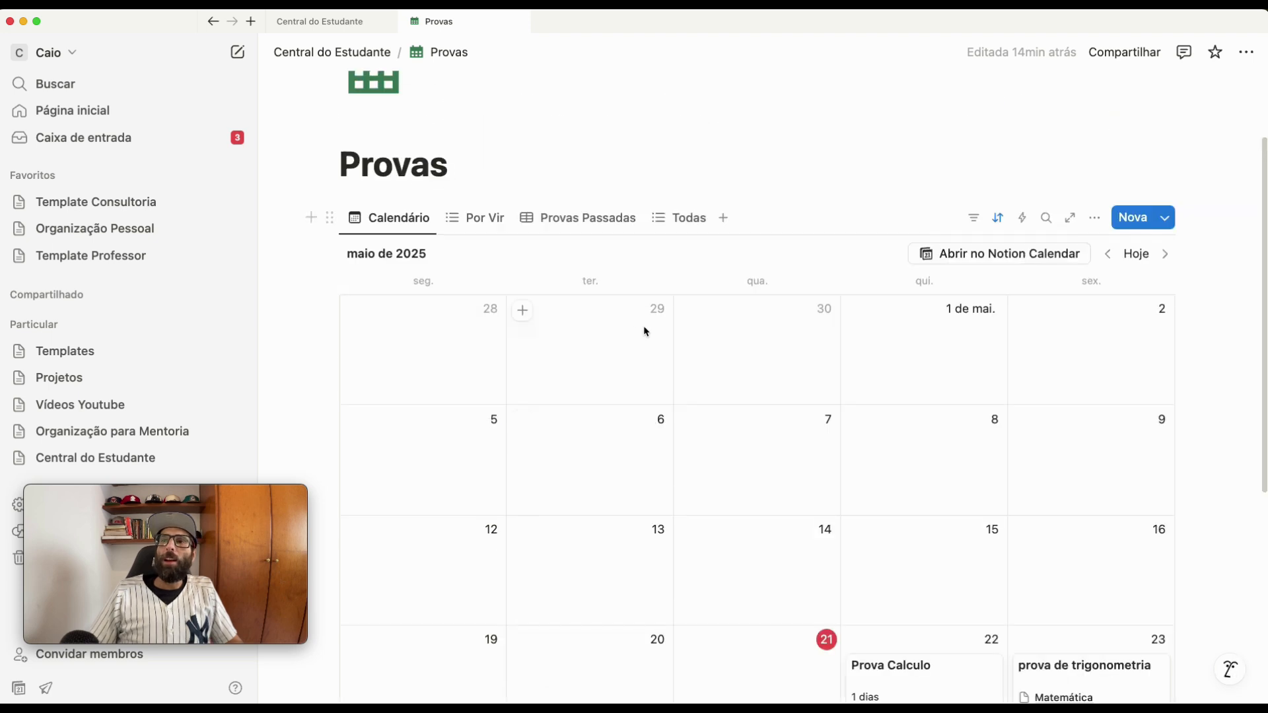
Filter the Provas page's Calendário view to entries with Tipo set to Prova and check the month's entries
scroll(647, 332, "up", 3)
left_click(975, 332)
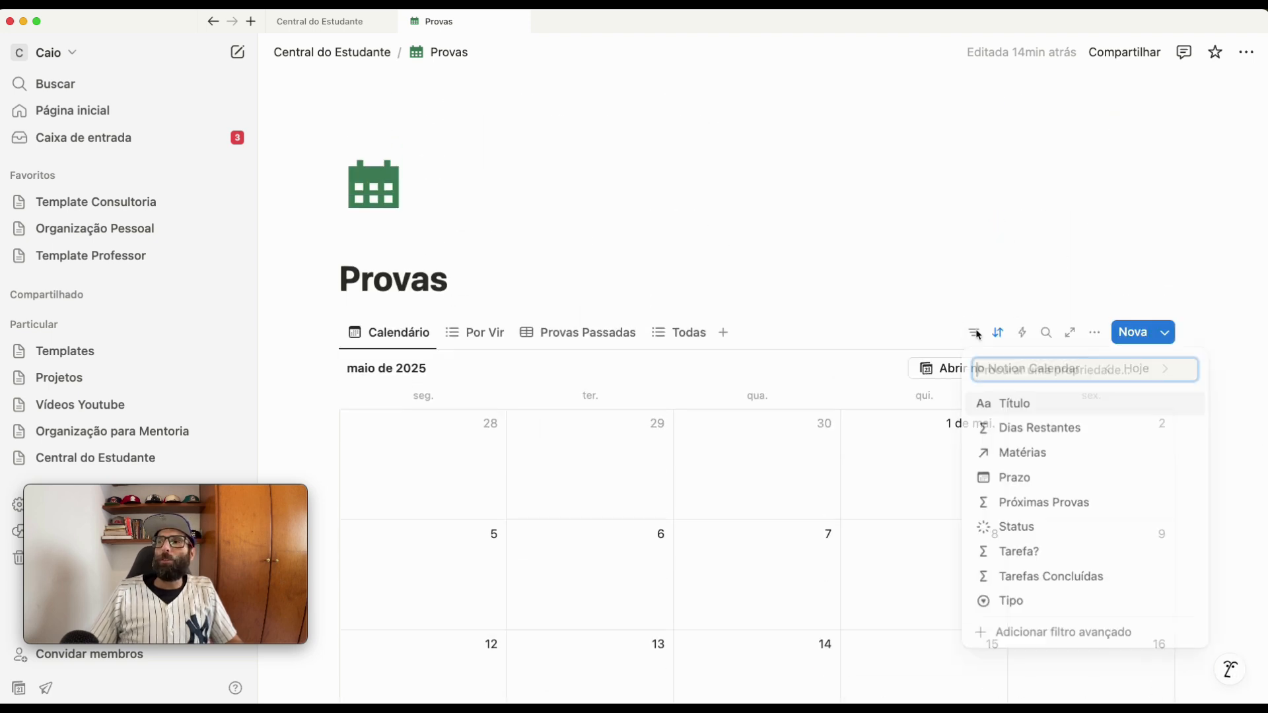
left_click(1018, 604)
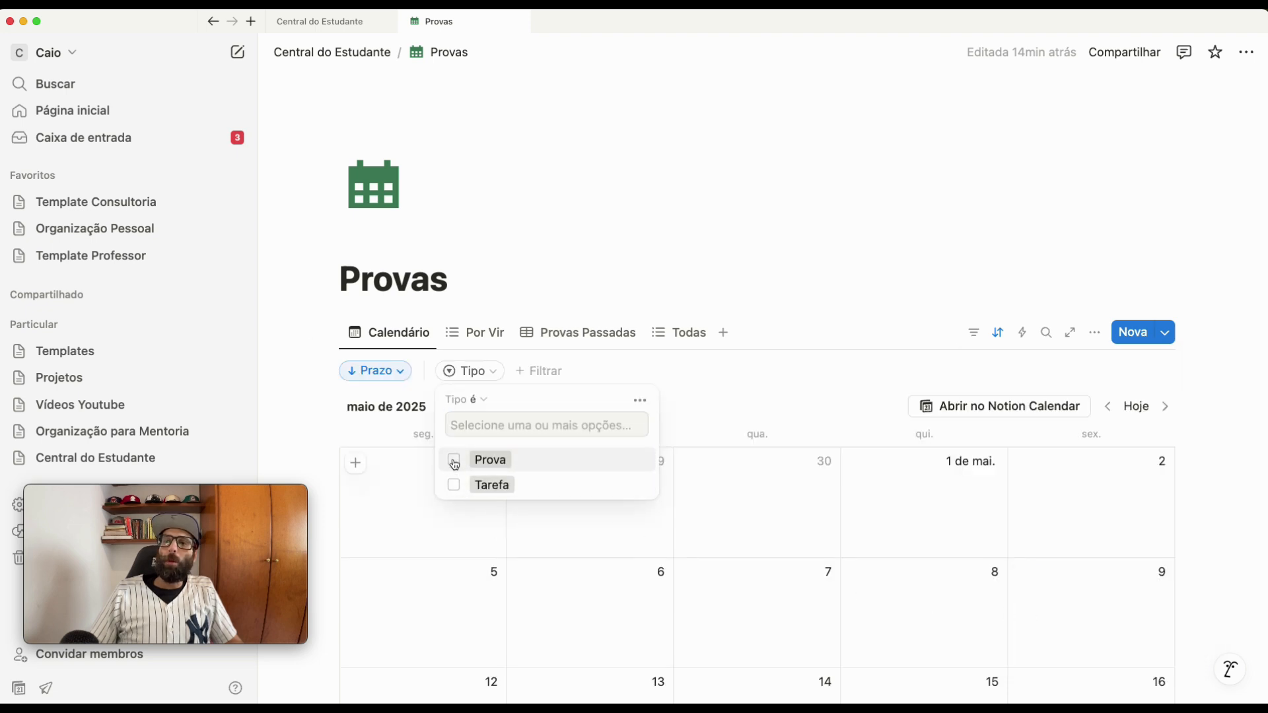
left_click(455, 461)
left_click(830, 217)
scroll(812, 298, "down", 5)
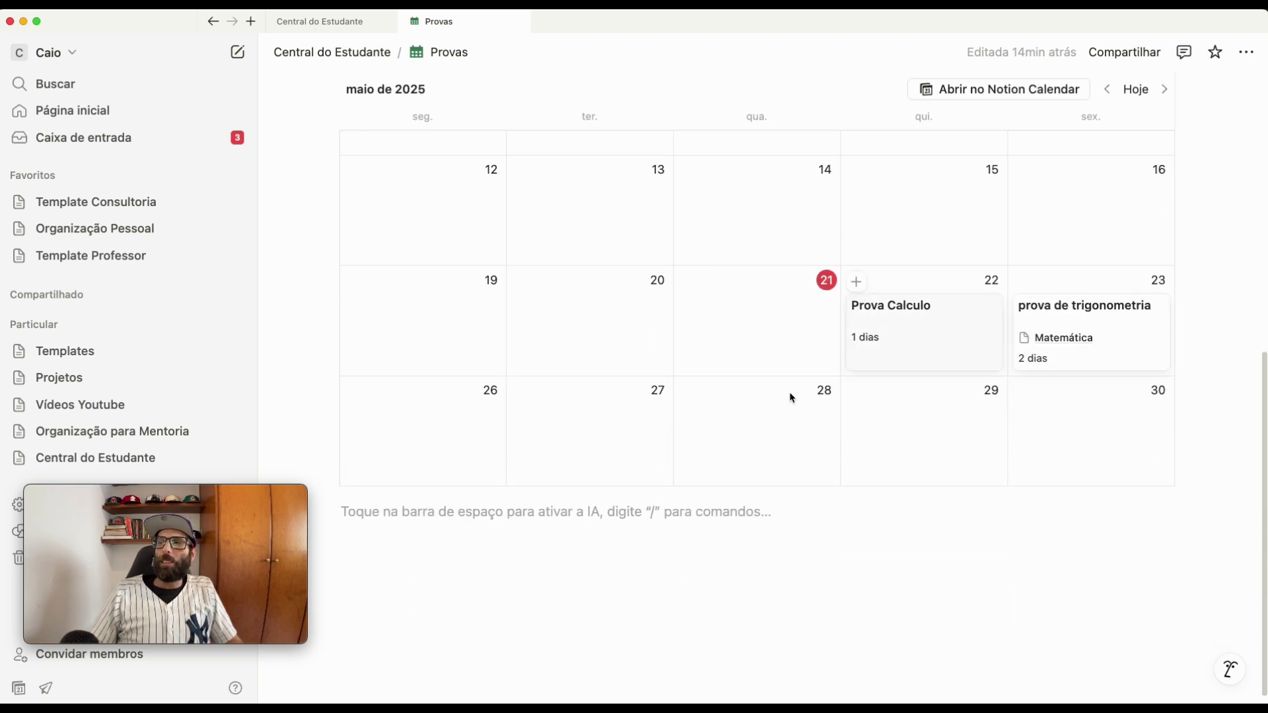
scroll(603, 467, "up", 5)
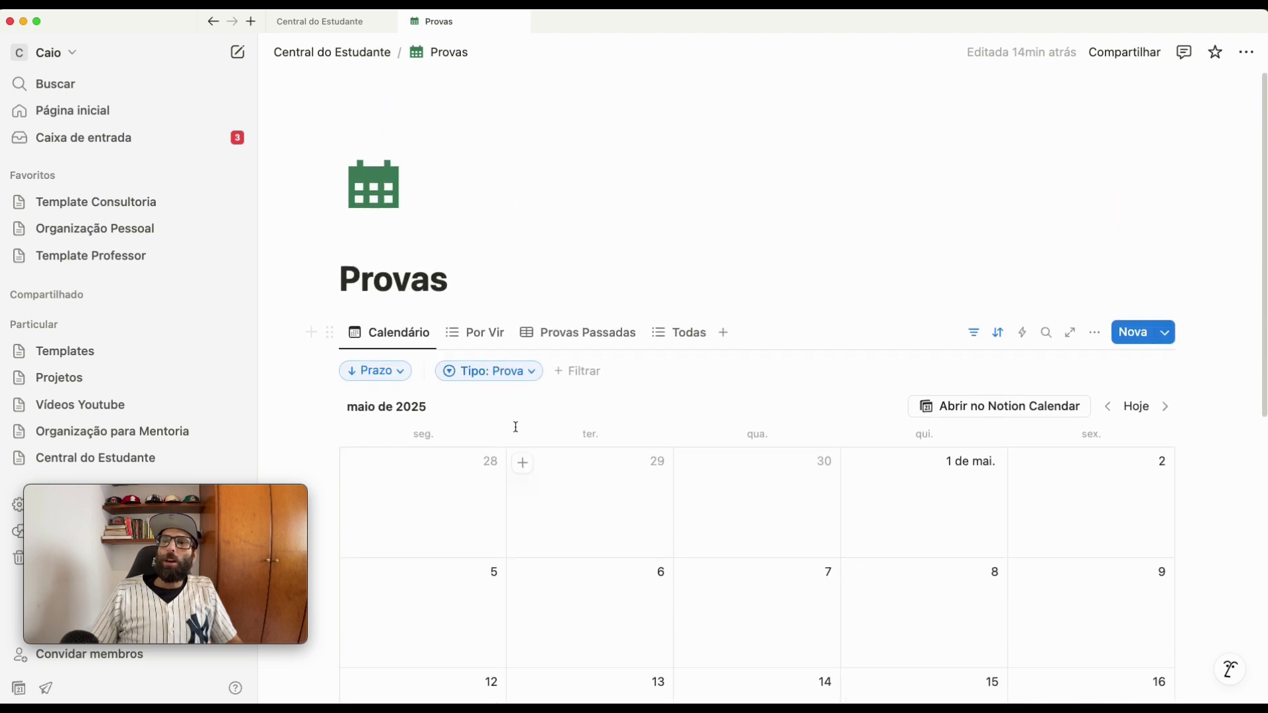
Collapse the mai. de 2025 group in the Provas page's Por Vir view and check the Provas Passadas and Todas views
left_click(481, 332)
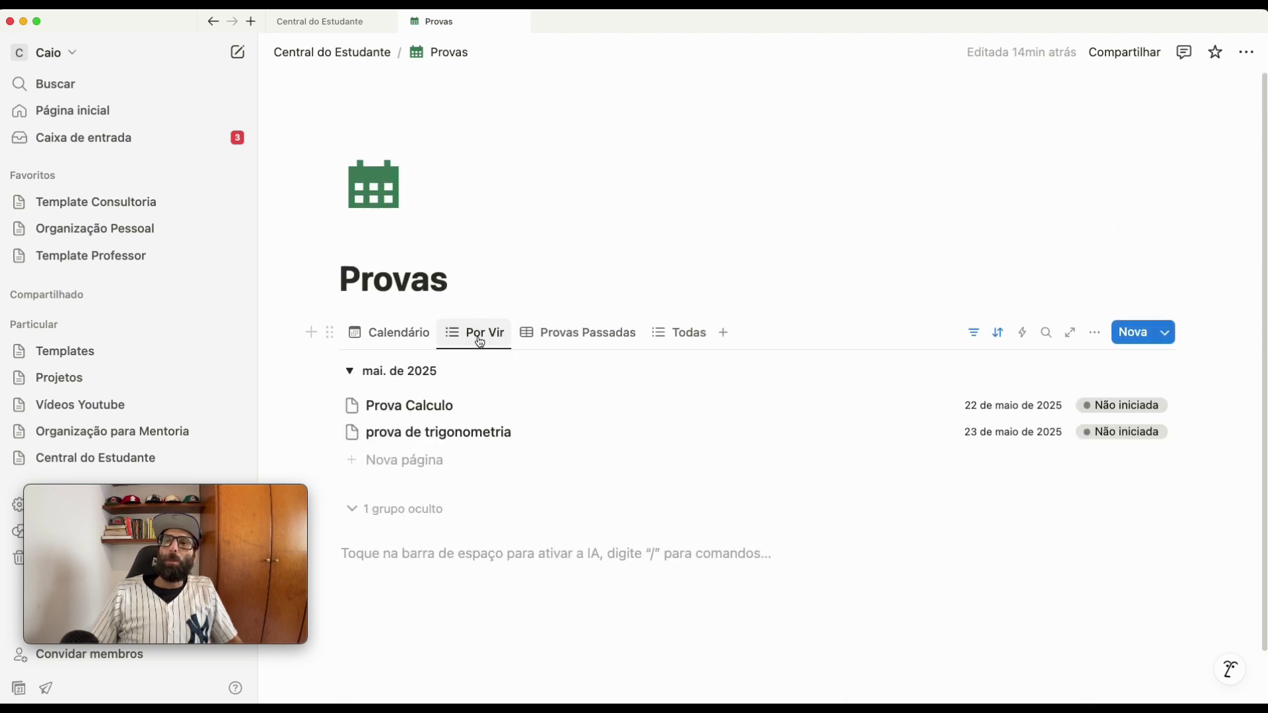
left_click(351, 372)
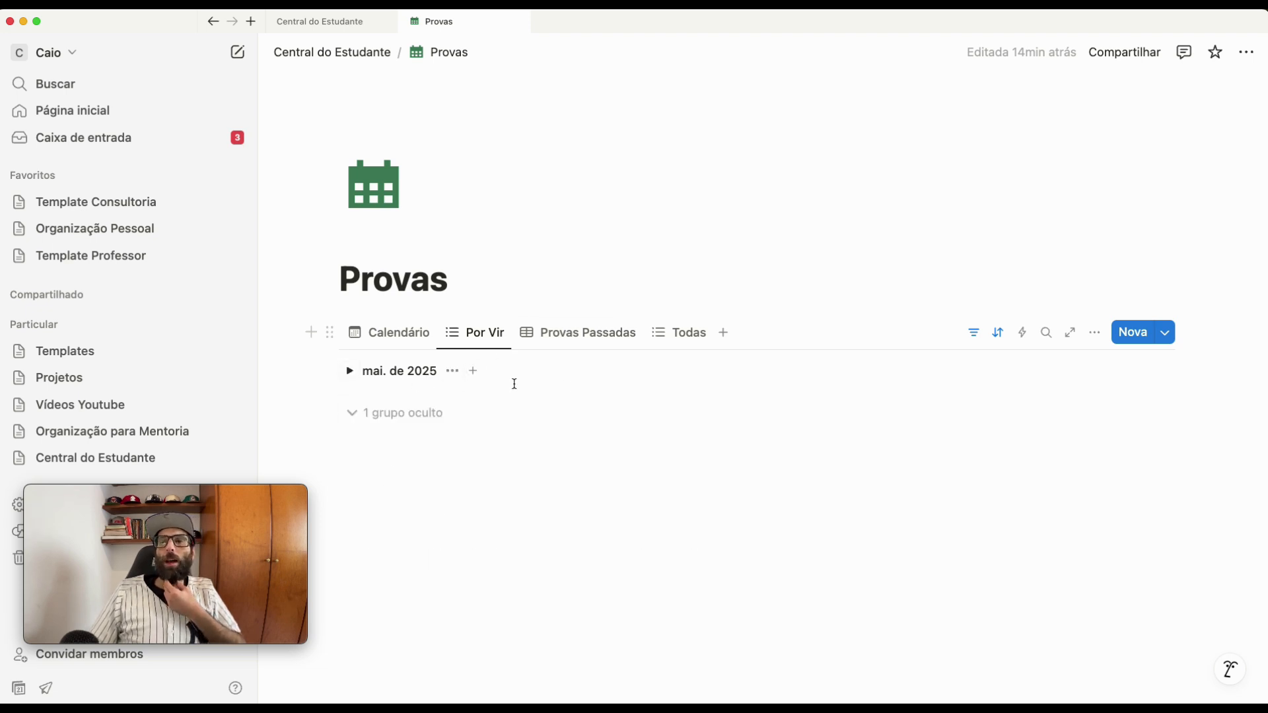
left_click(579, 334)
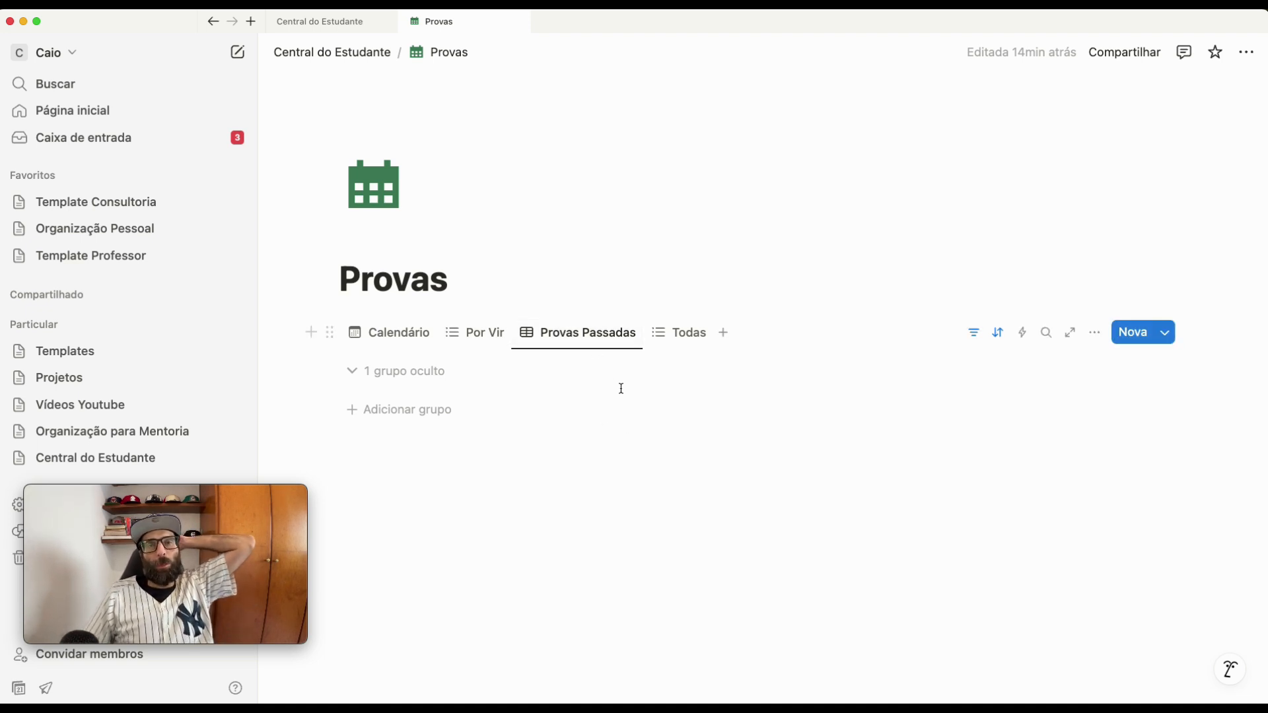
left_click(676, 335)
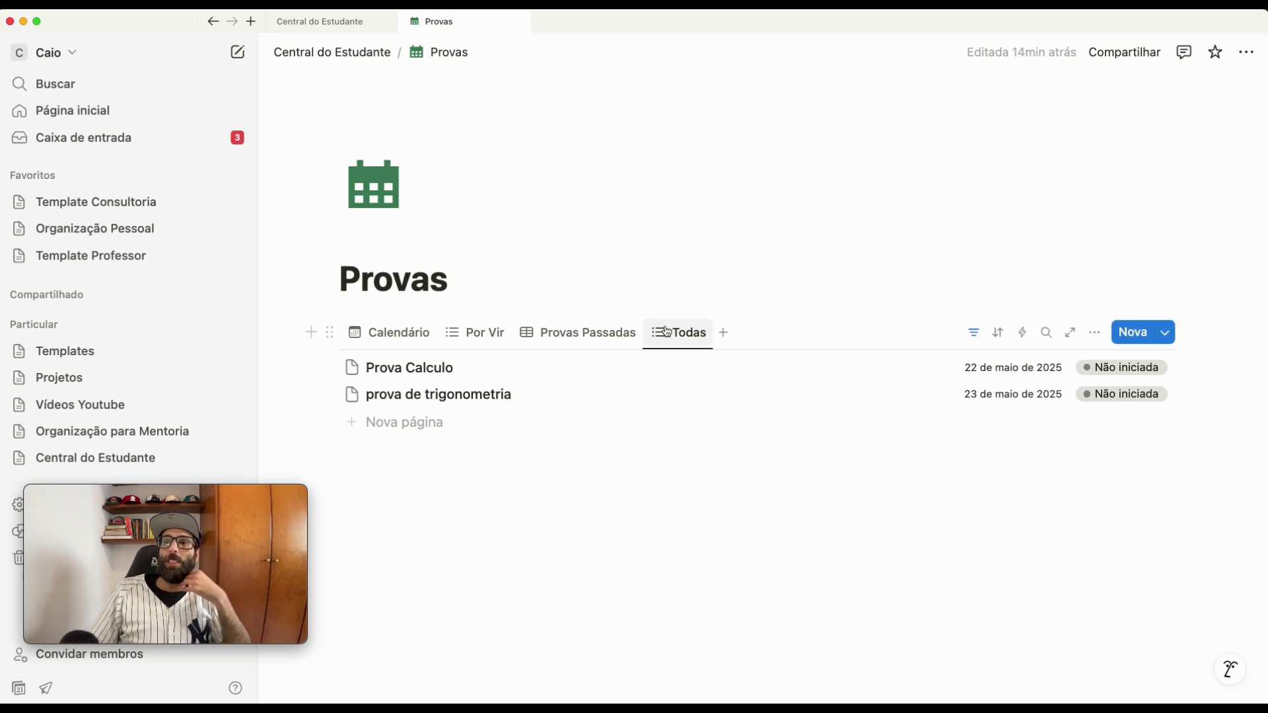
Return to the Central do Estudante page and look over its Matérias and Tarefas/Provas sections
left_click(316, 52)
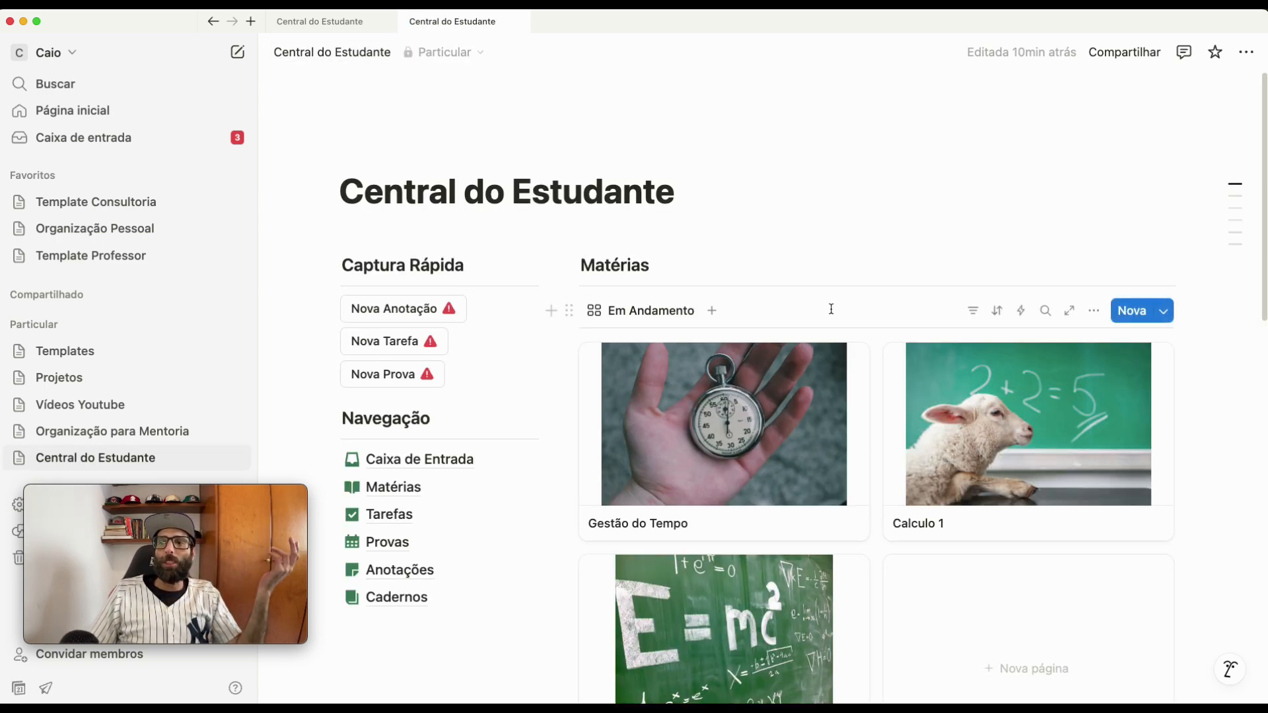
scroll(853, 327, "down", 10)
scroll(857, 329, "down", 5)
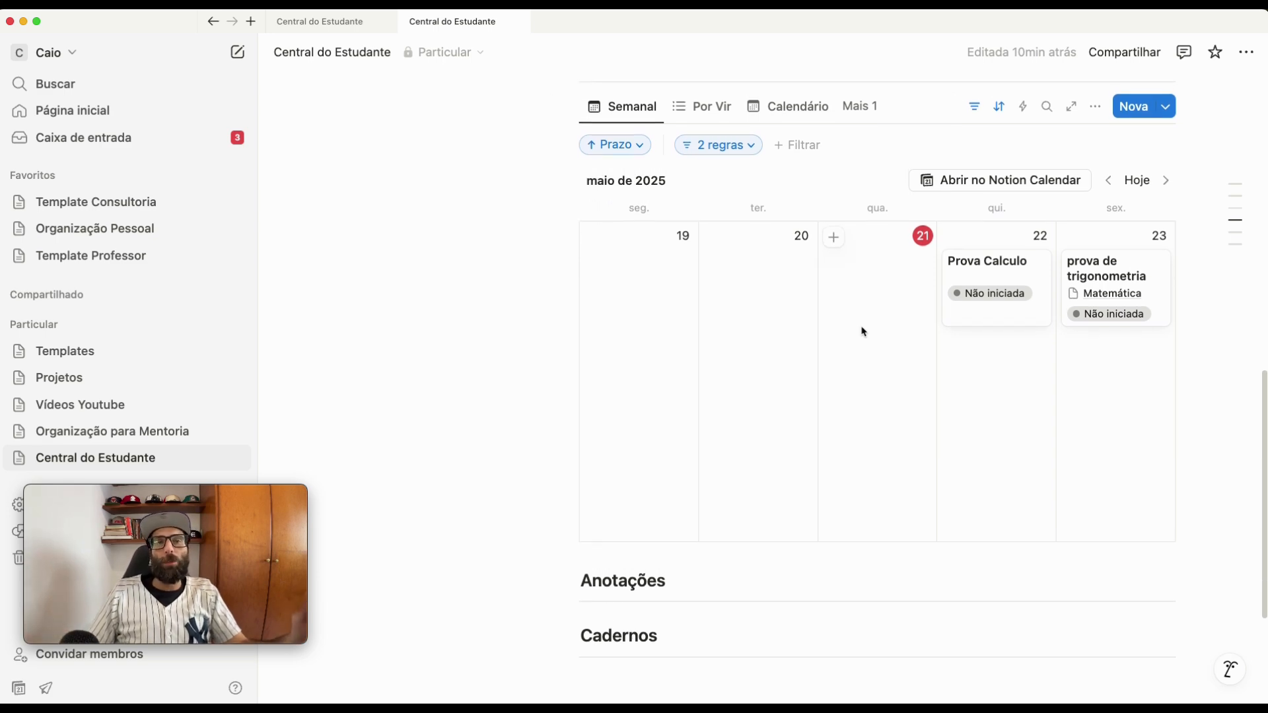
scroll(862, 331, "up", 5)
scroll(864, 329, "up", 10)
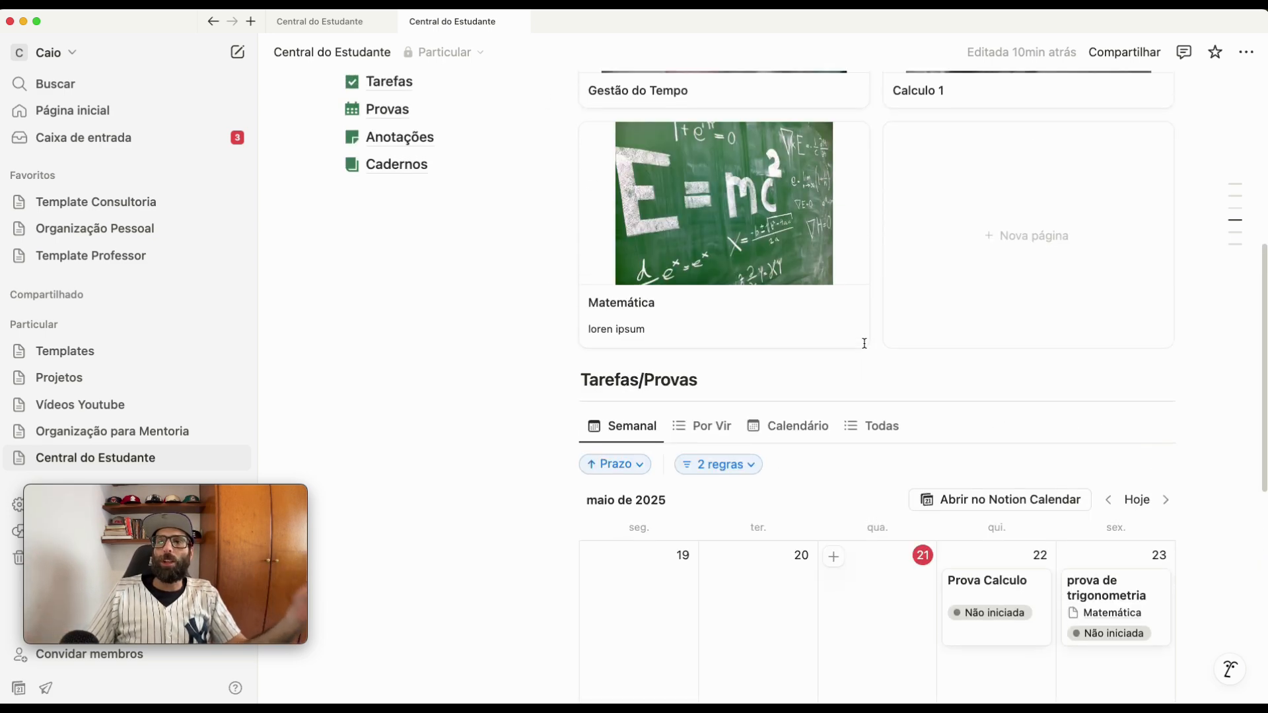
scroll(861, 357, "up", 1)
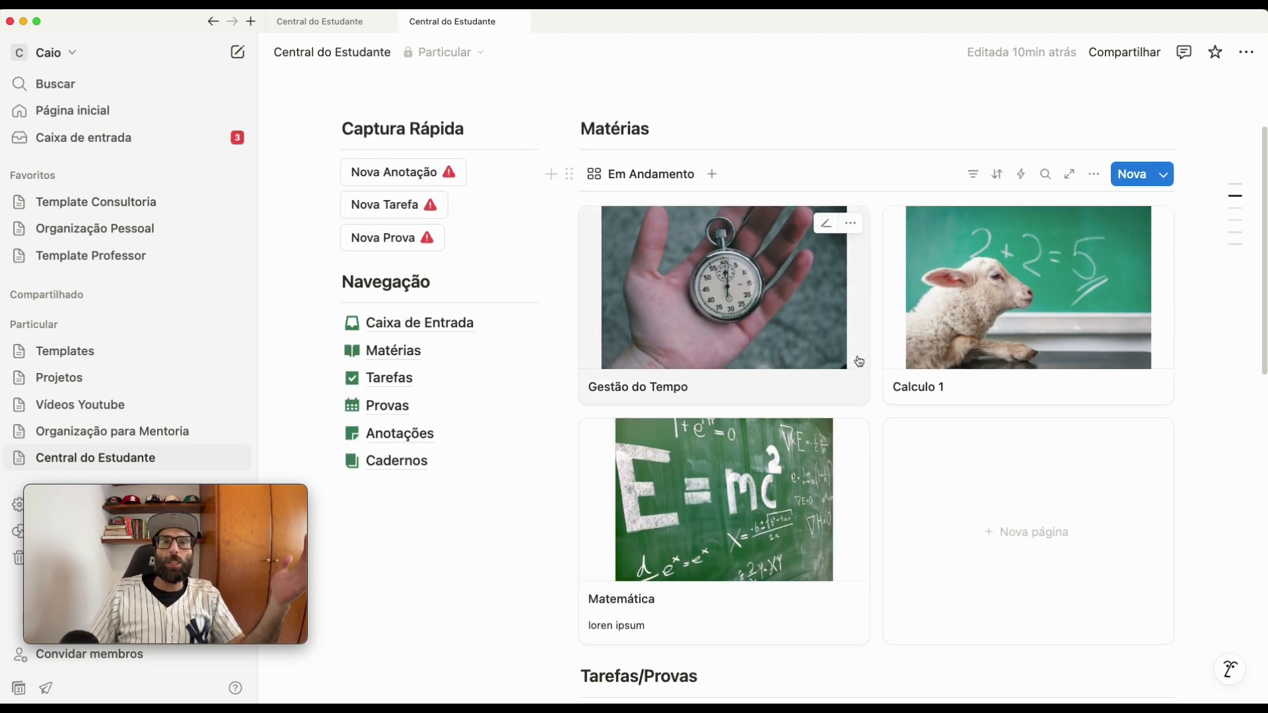